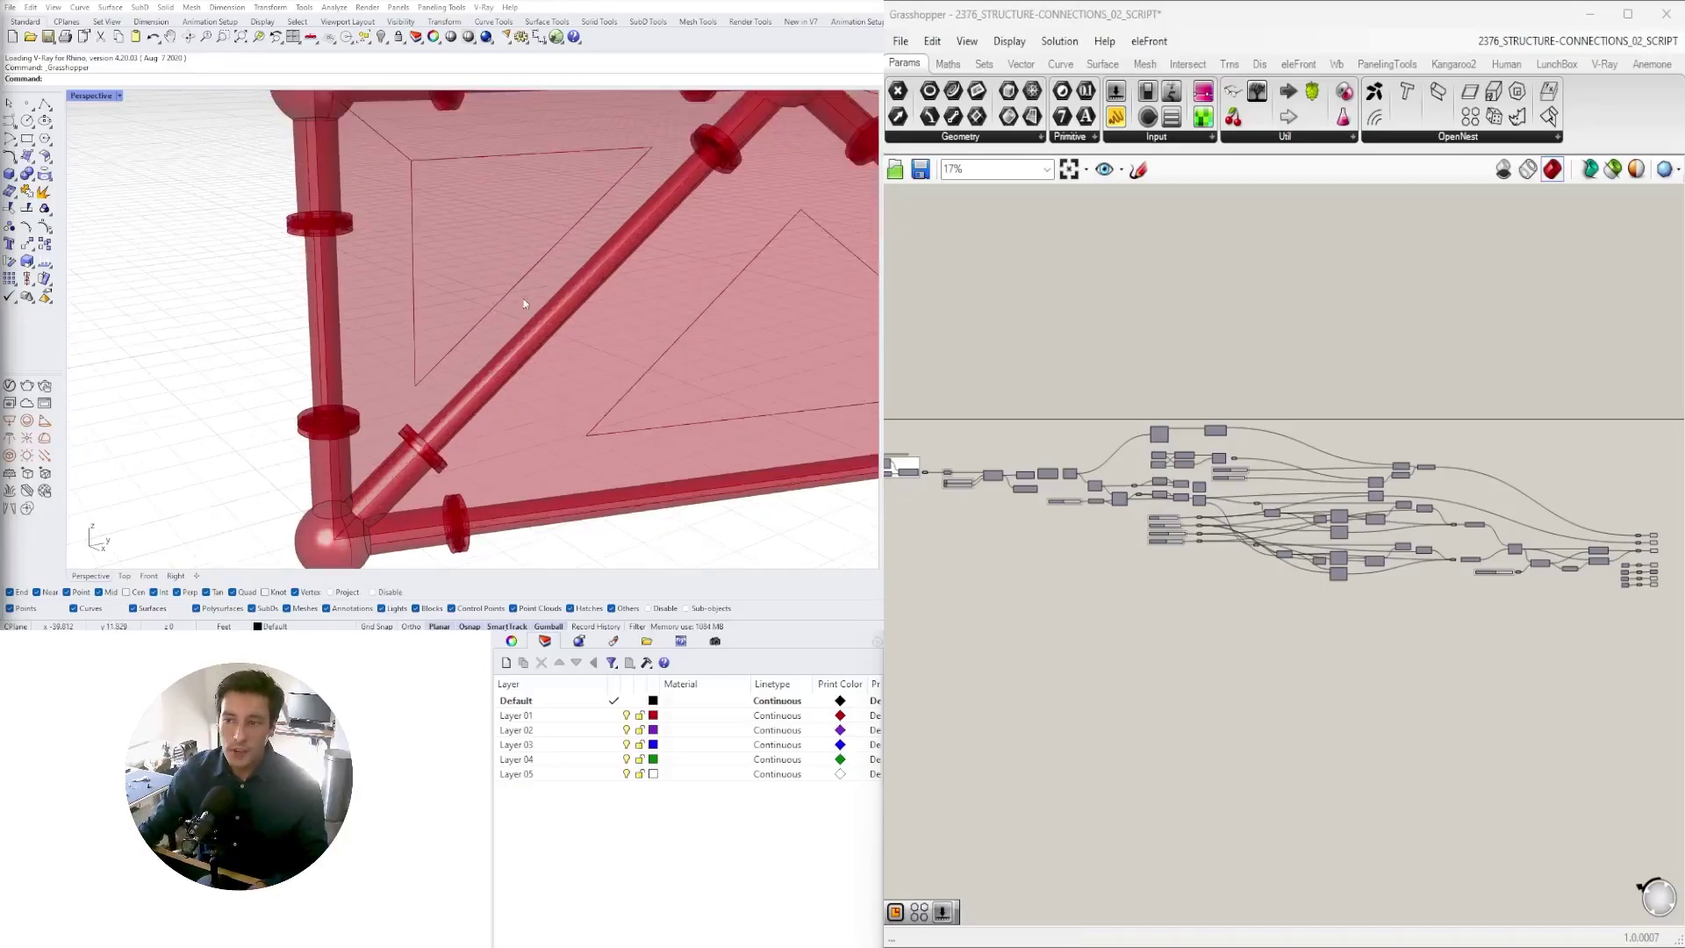
- Examine the corner ball node and its flanged pipe connections at the lower end of the triangulated structure
scroll(390, 356, up, 10)
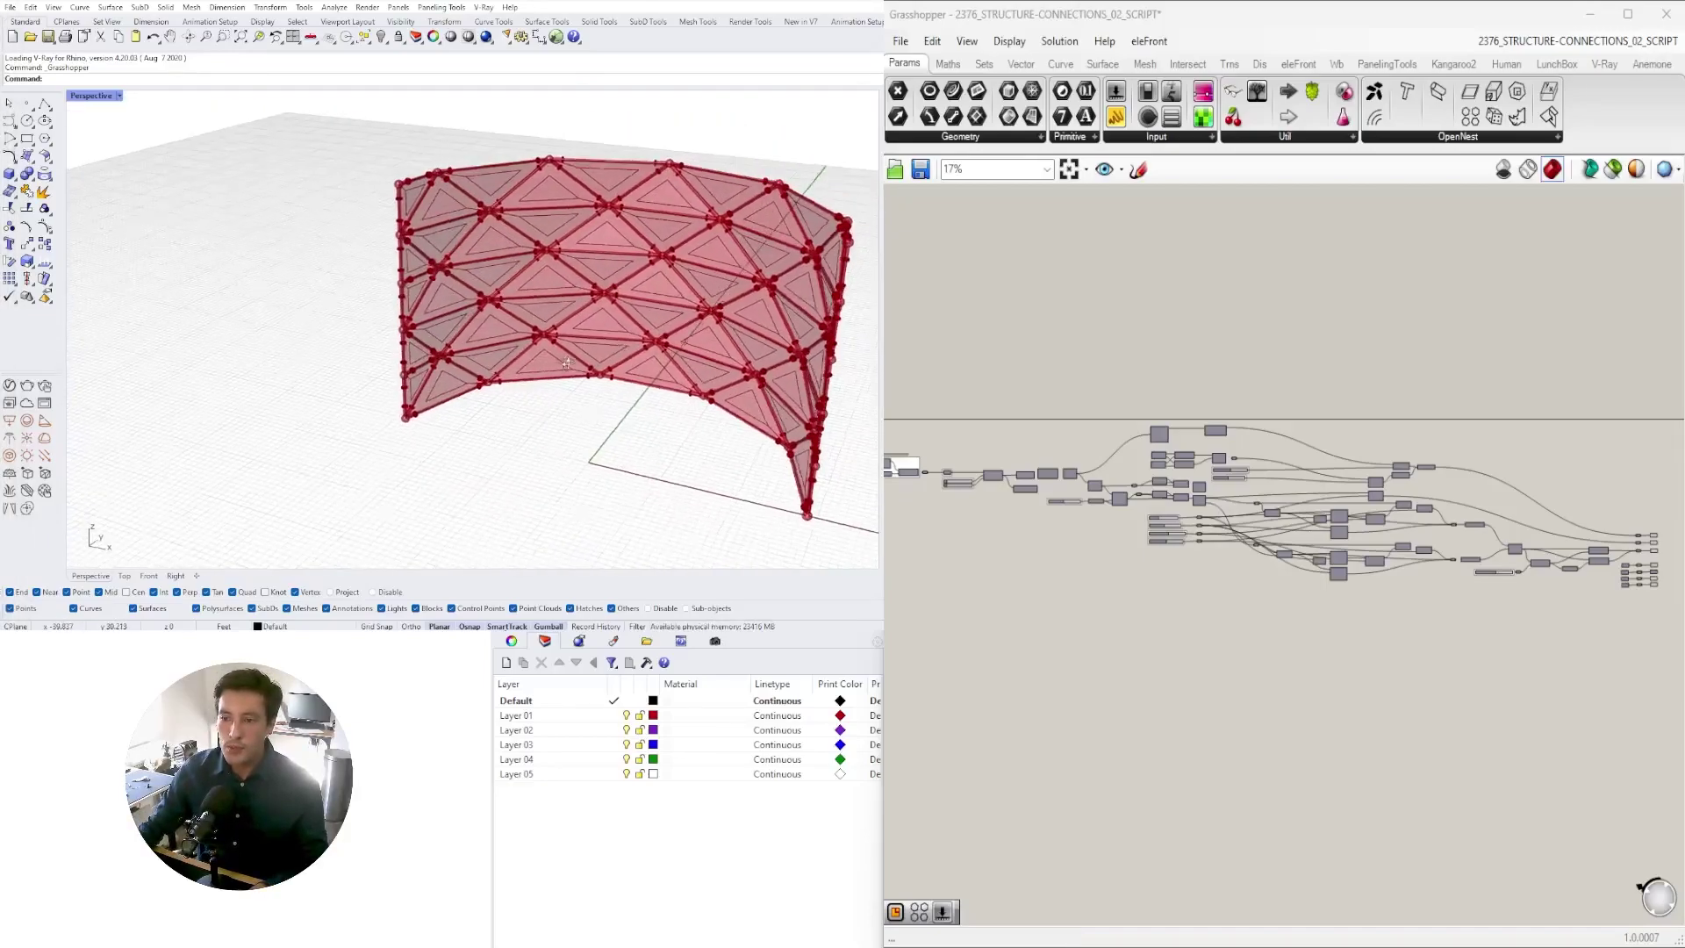
scroll(391, 356, up, 2)
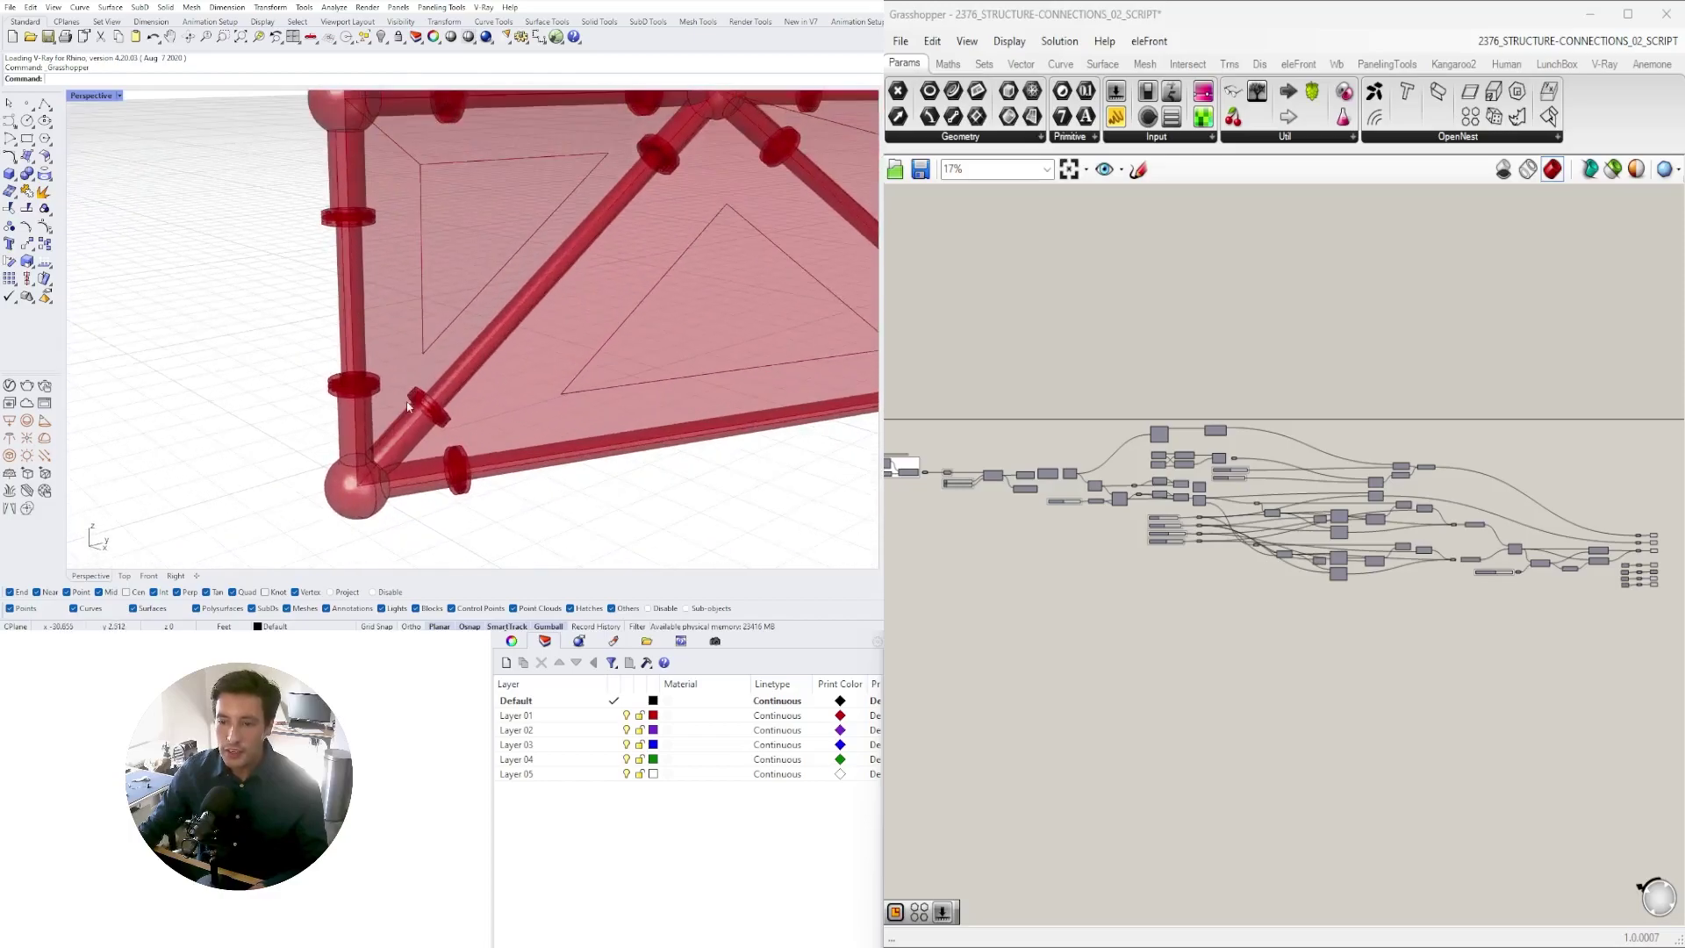
scroll(431, 397, up, 1)
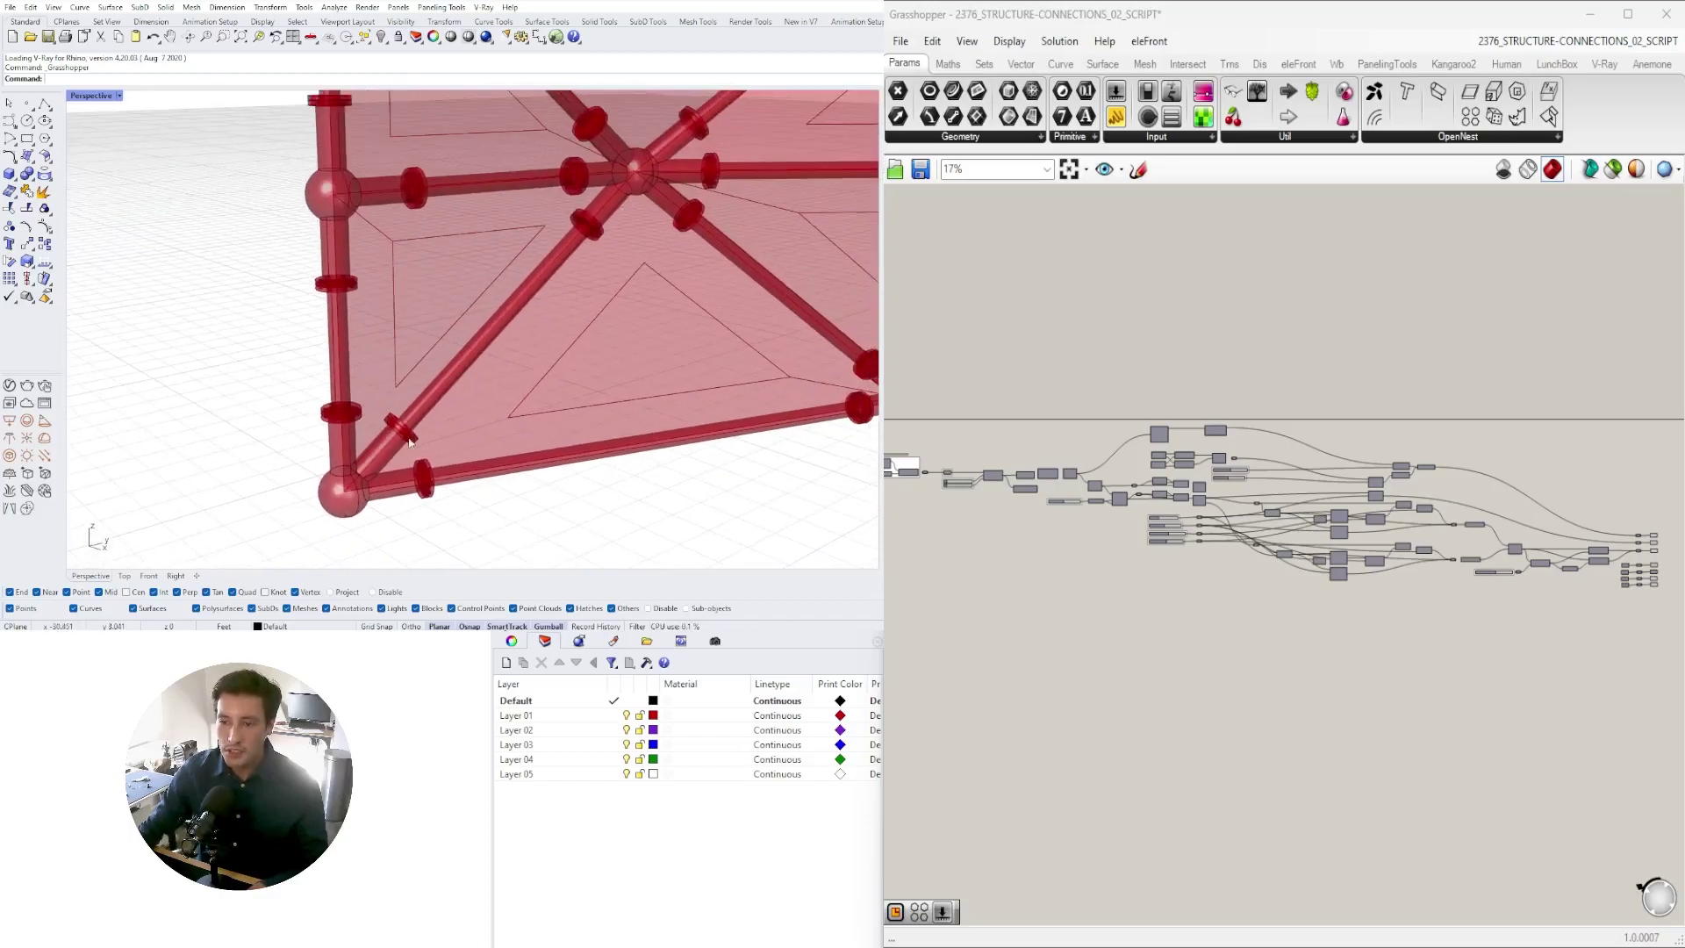
scroll(409, 441, up, 6)
scroll(410, 442, down, 6)
right_drag(445, 408, 498, 347)
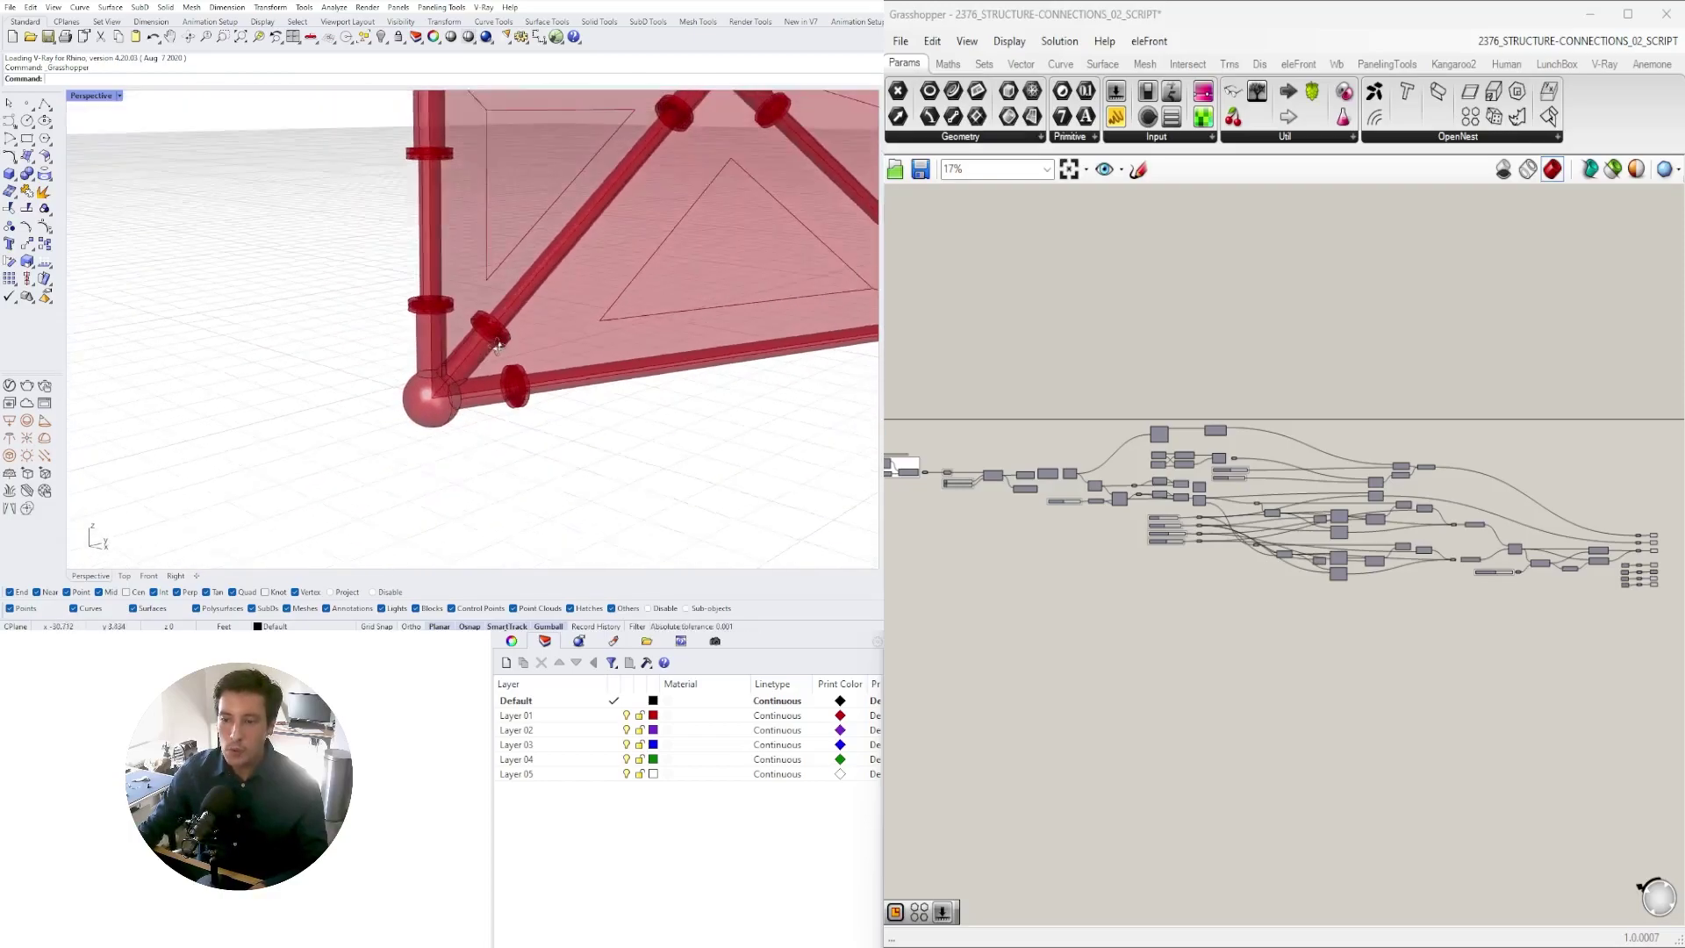
scroll(496, 345, up, 3)
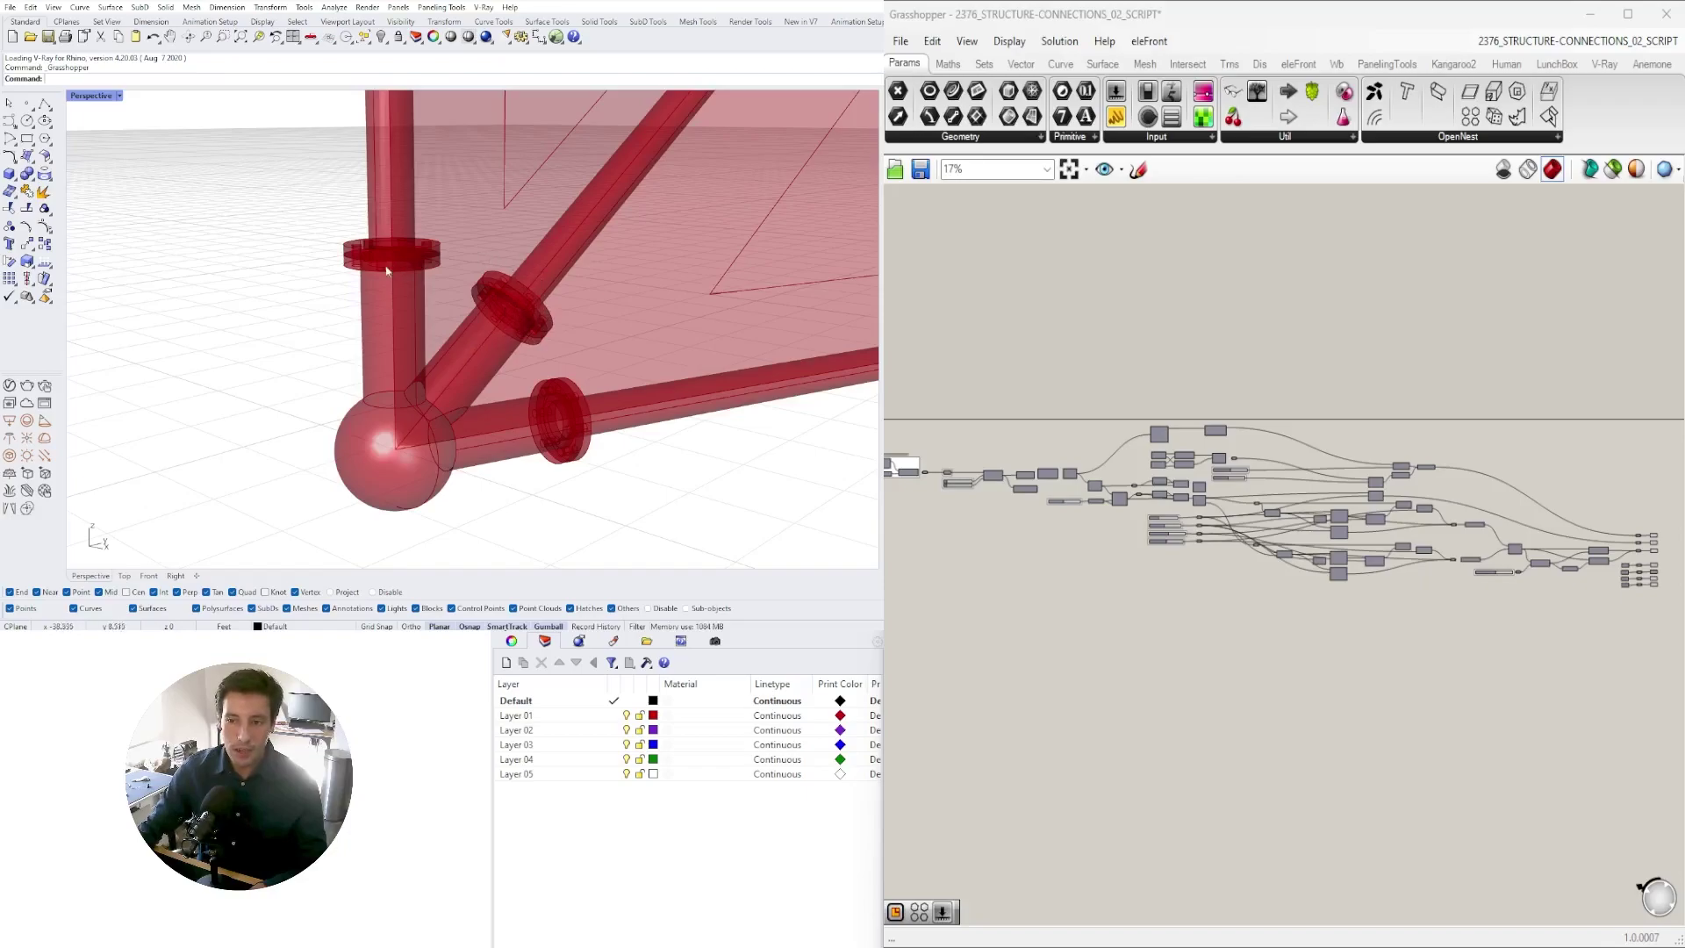
scroll(449, 229, down, 5)
scroll(373, 384, up, 4)
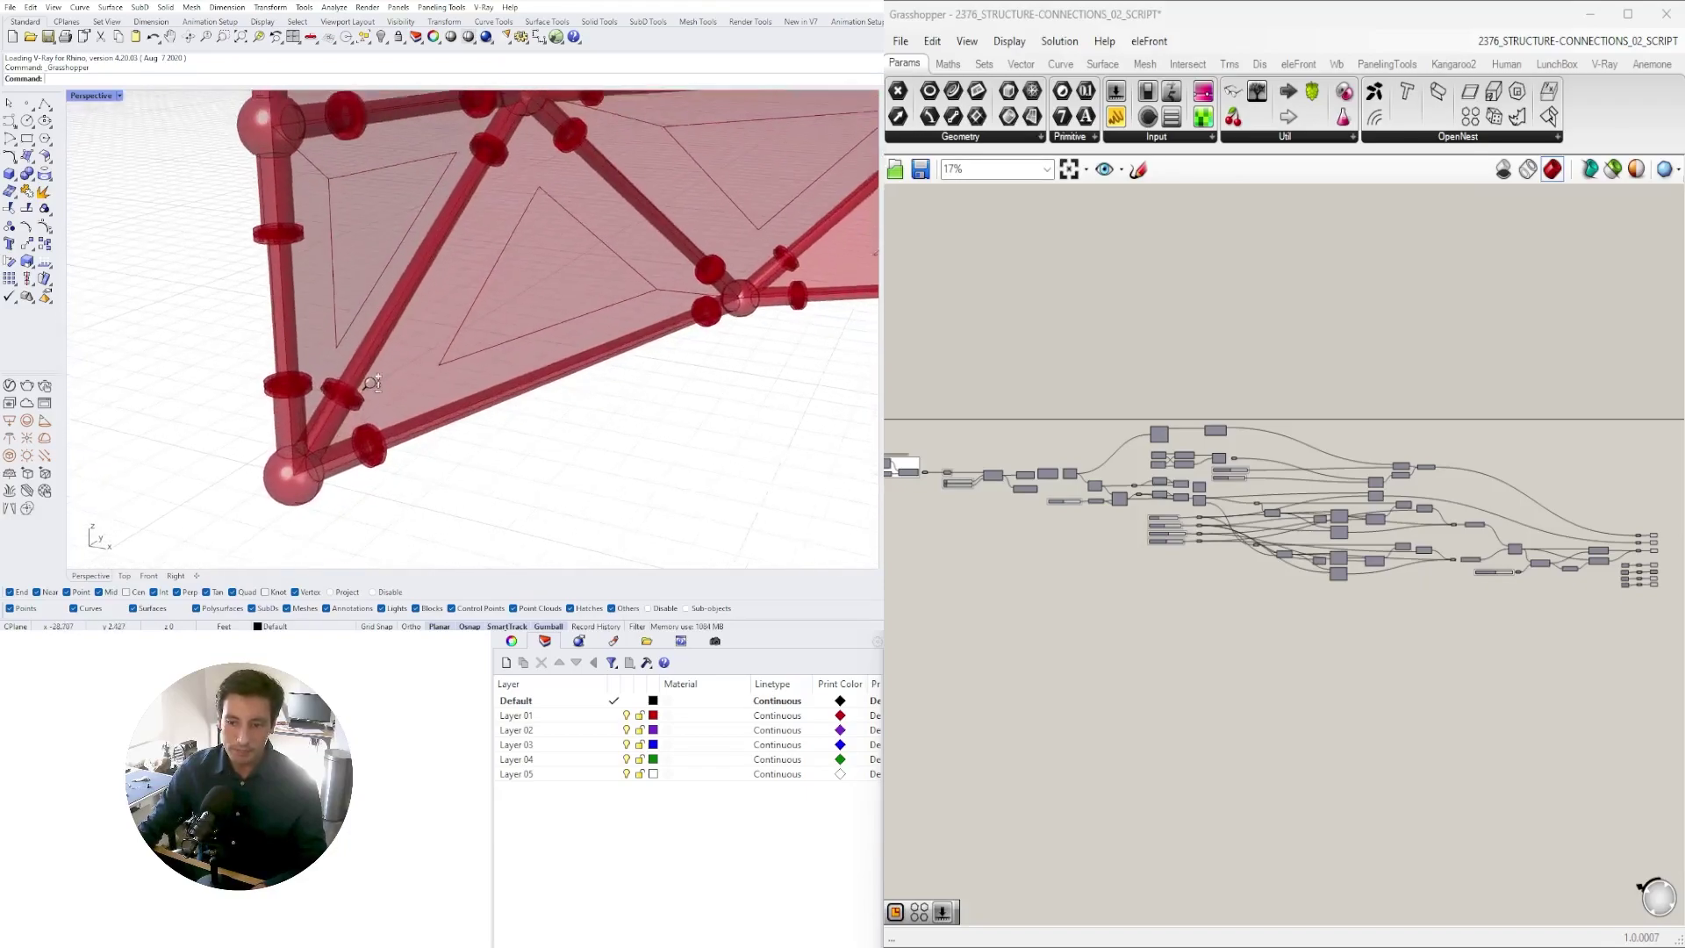
scroll(373, 384, up, 1)
shift+right_drag(313, 413, 303, 362)
scroll(351, 399, up, 2)
shift+right_drag(303, 362, 311, 377)
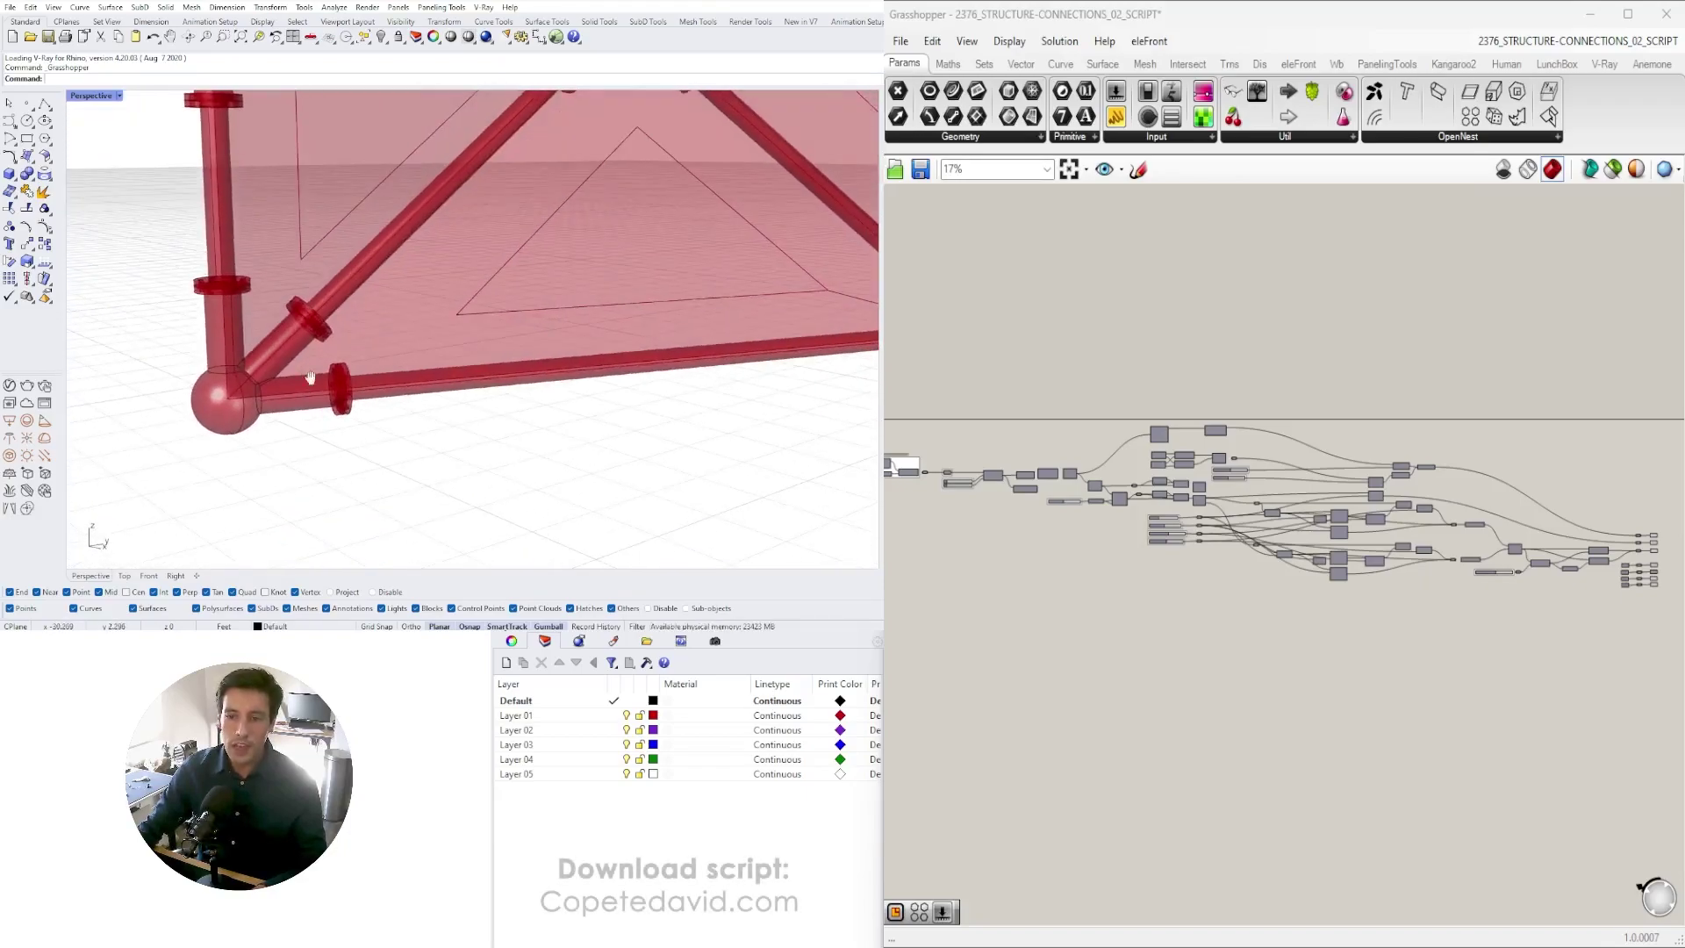
- Examine the whole curved structure from several sides and the bolt holes of a connection flange up close
scroll(399, 414, down, 3)
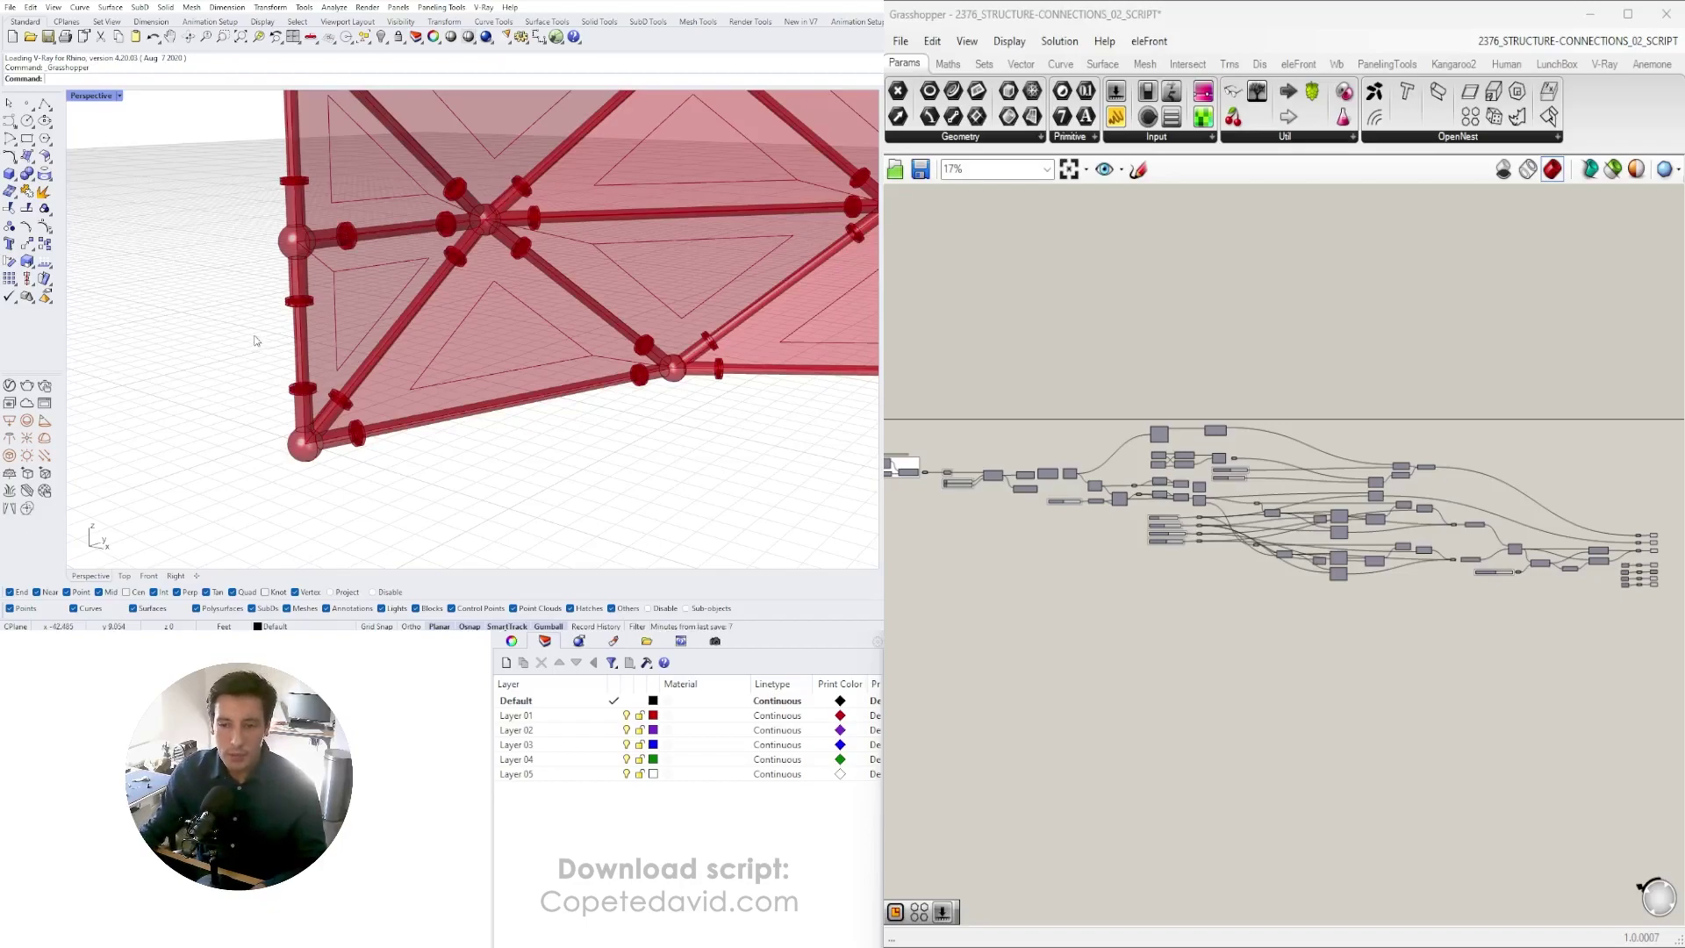
right_drag(264, 341, 388, 378)
scroll(417, 360, down, 4)
scroll(382, 375, up, 4)
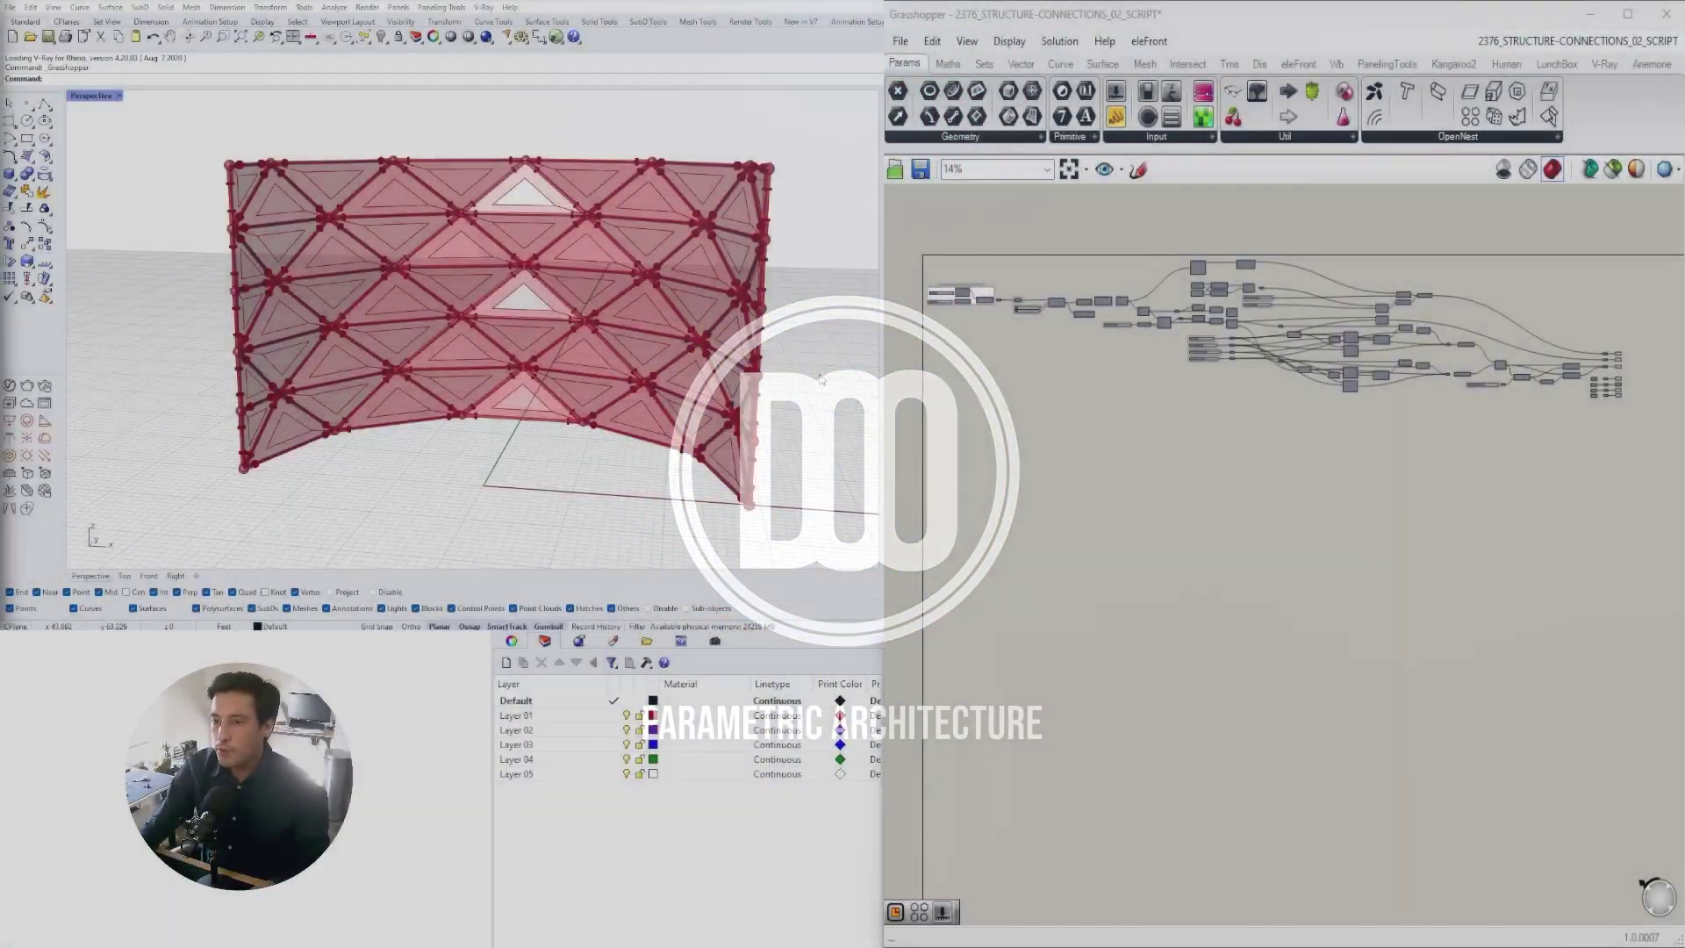
right_drag(820, 379, 753, 162)
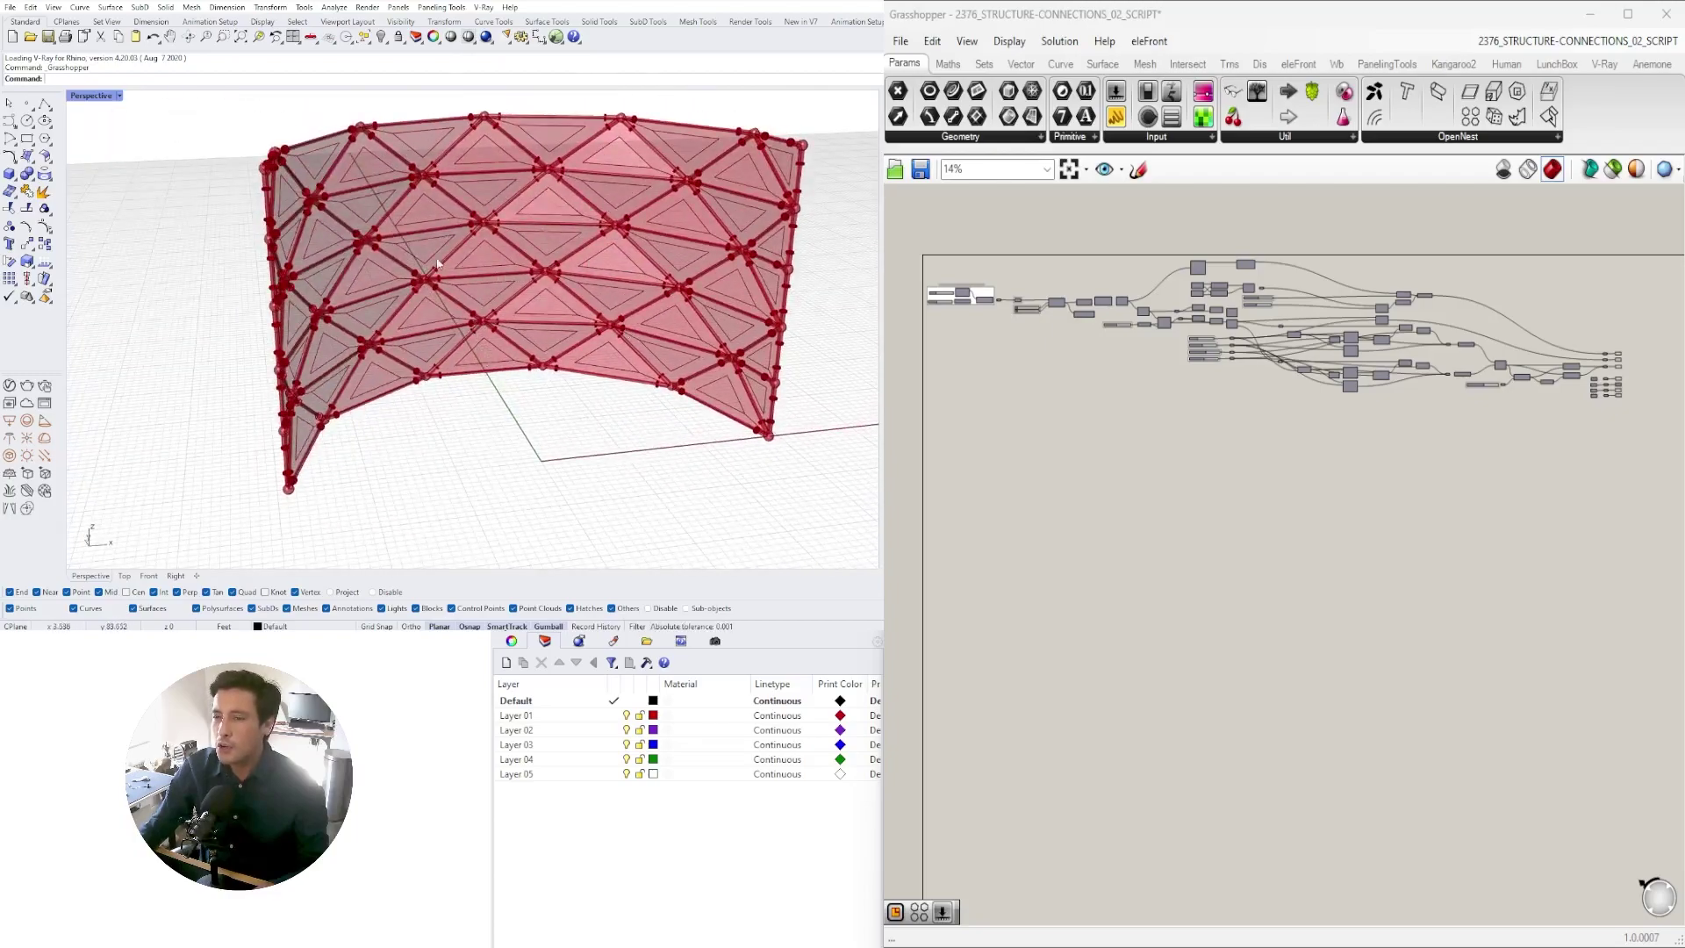
right_drag(438, 263, 501, 266)
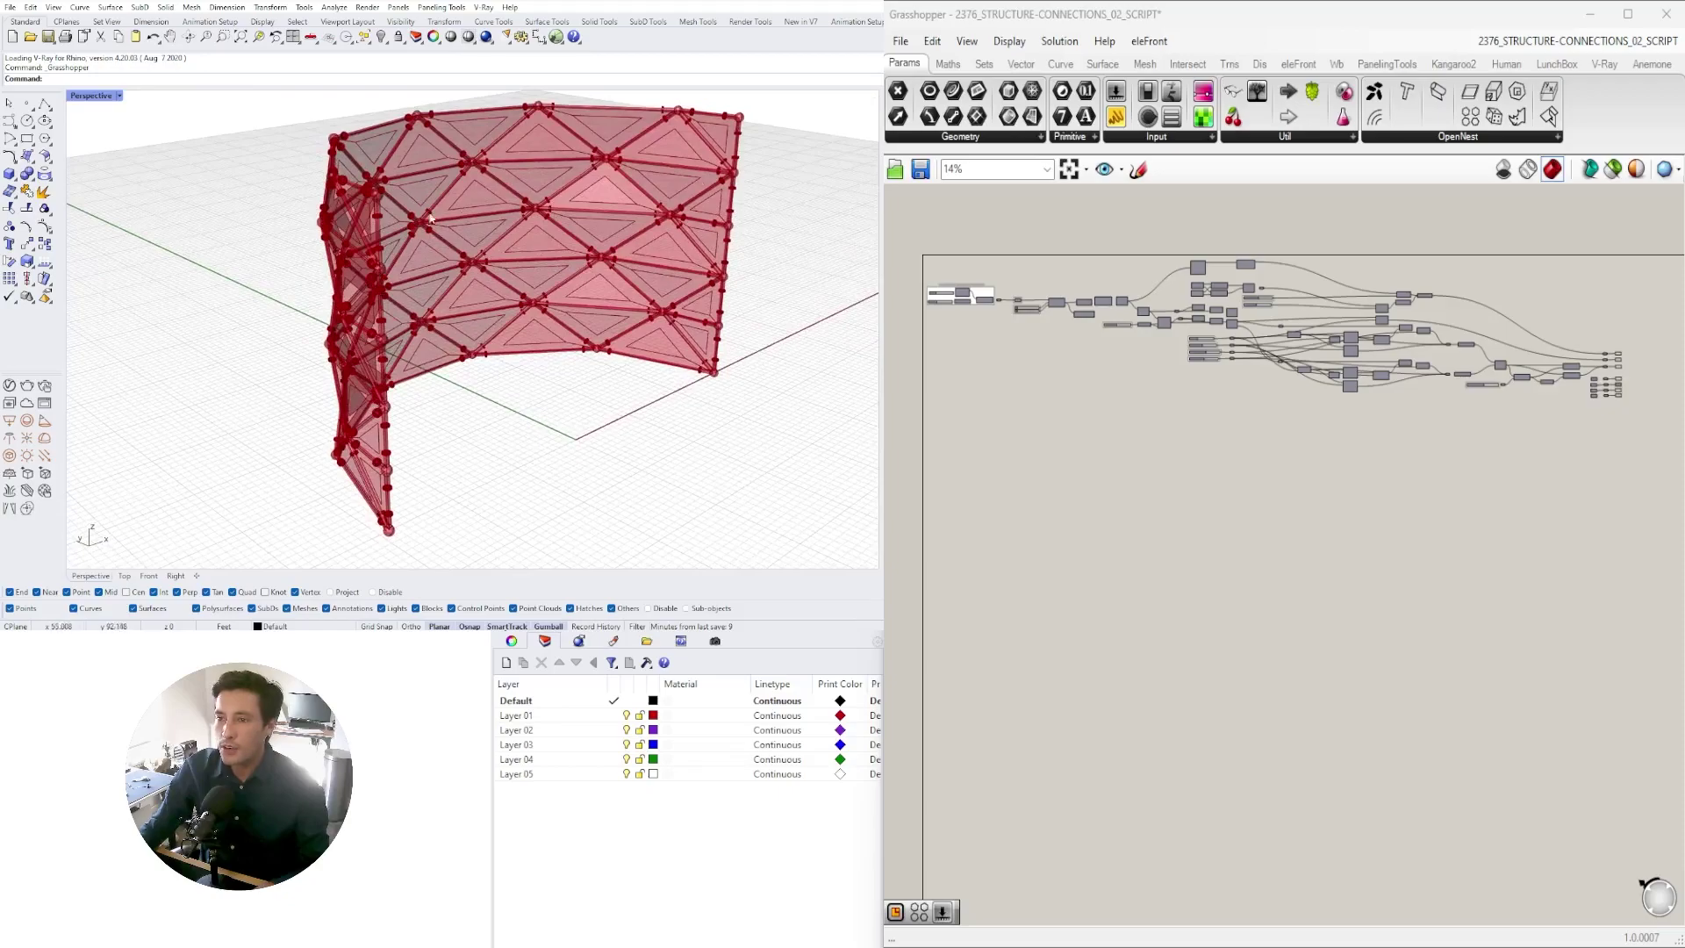
scroll(429, 218, up, 2)
right_drag(429, 218, 230, 246)
scroll(220, 252, up, 10)
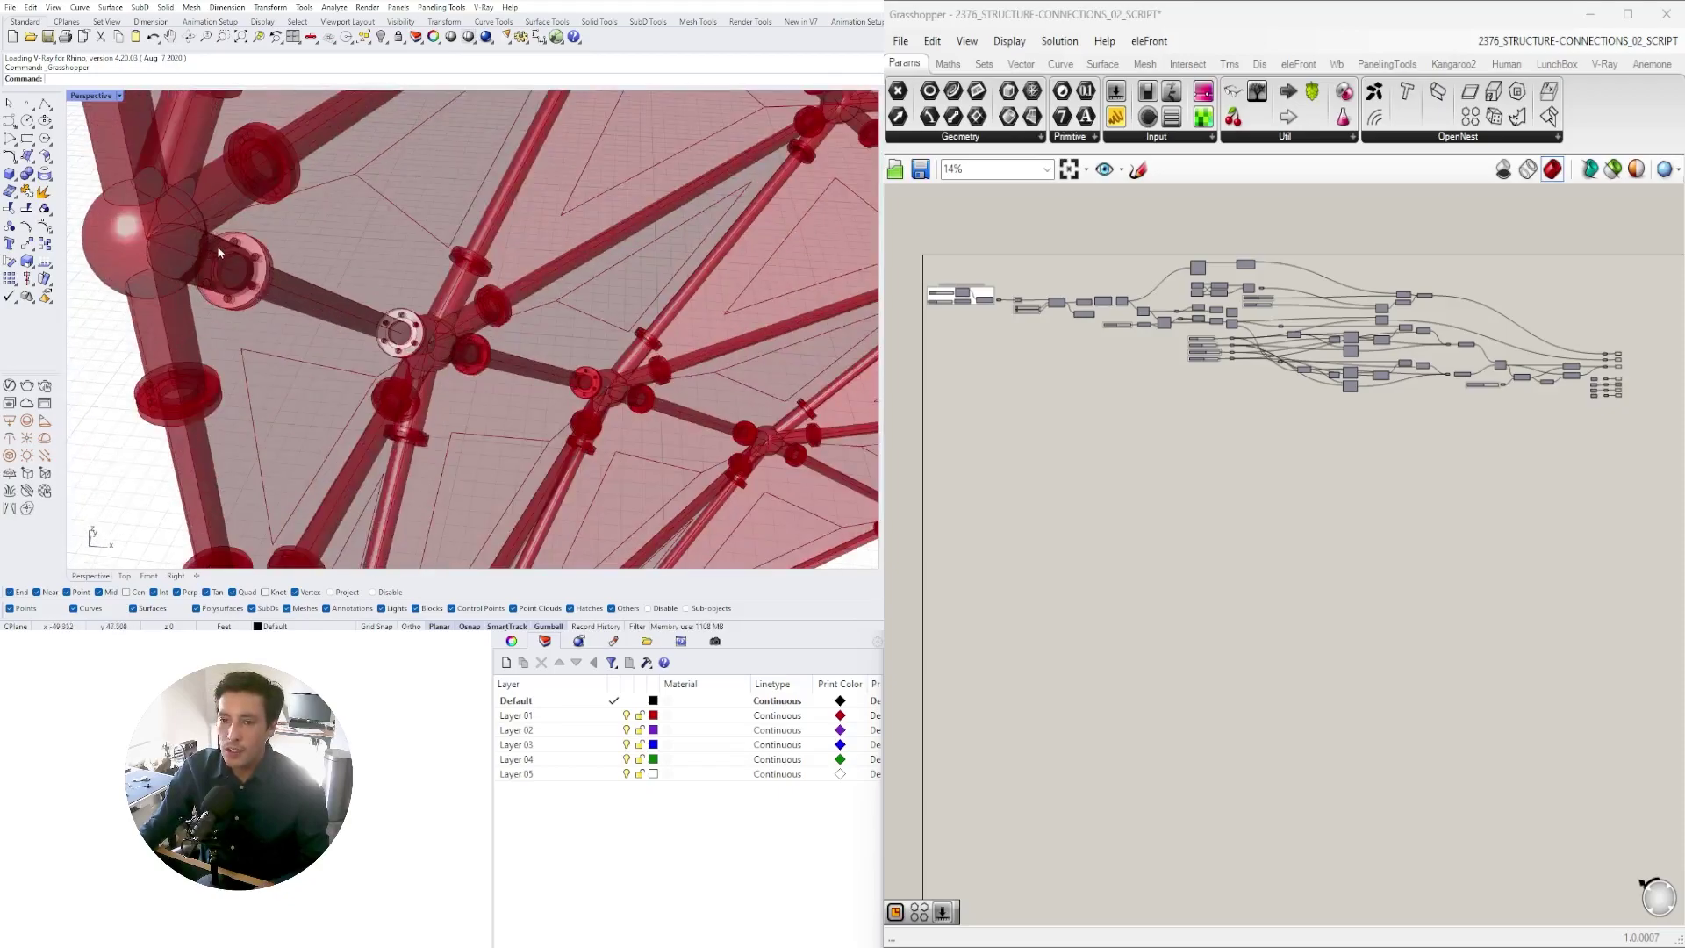
scroll(218, 252, up, 4)
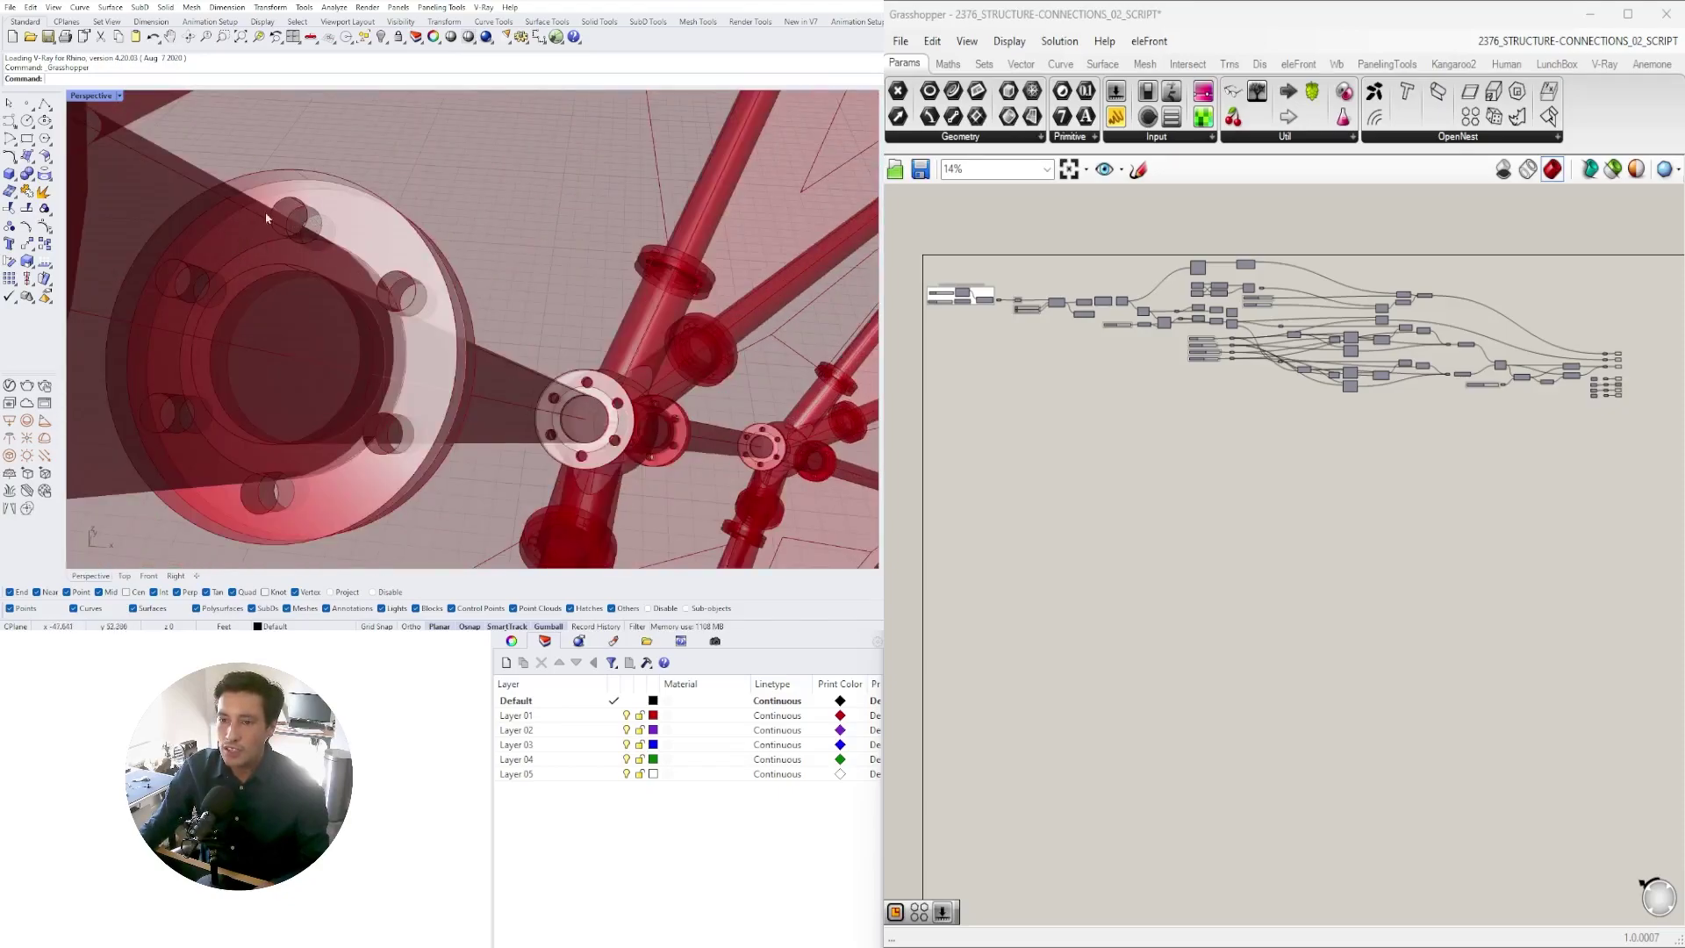
- Trace the flange geometry back from the final Geometry parameter through the two Extrude components and the Amplitude component
scroll(1339, 444, up, 6)
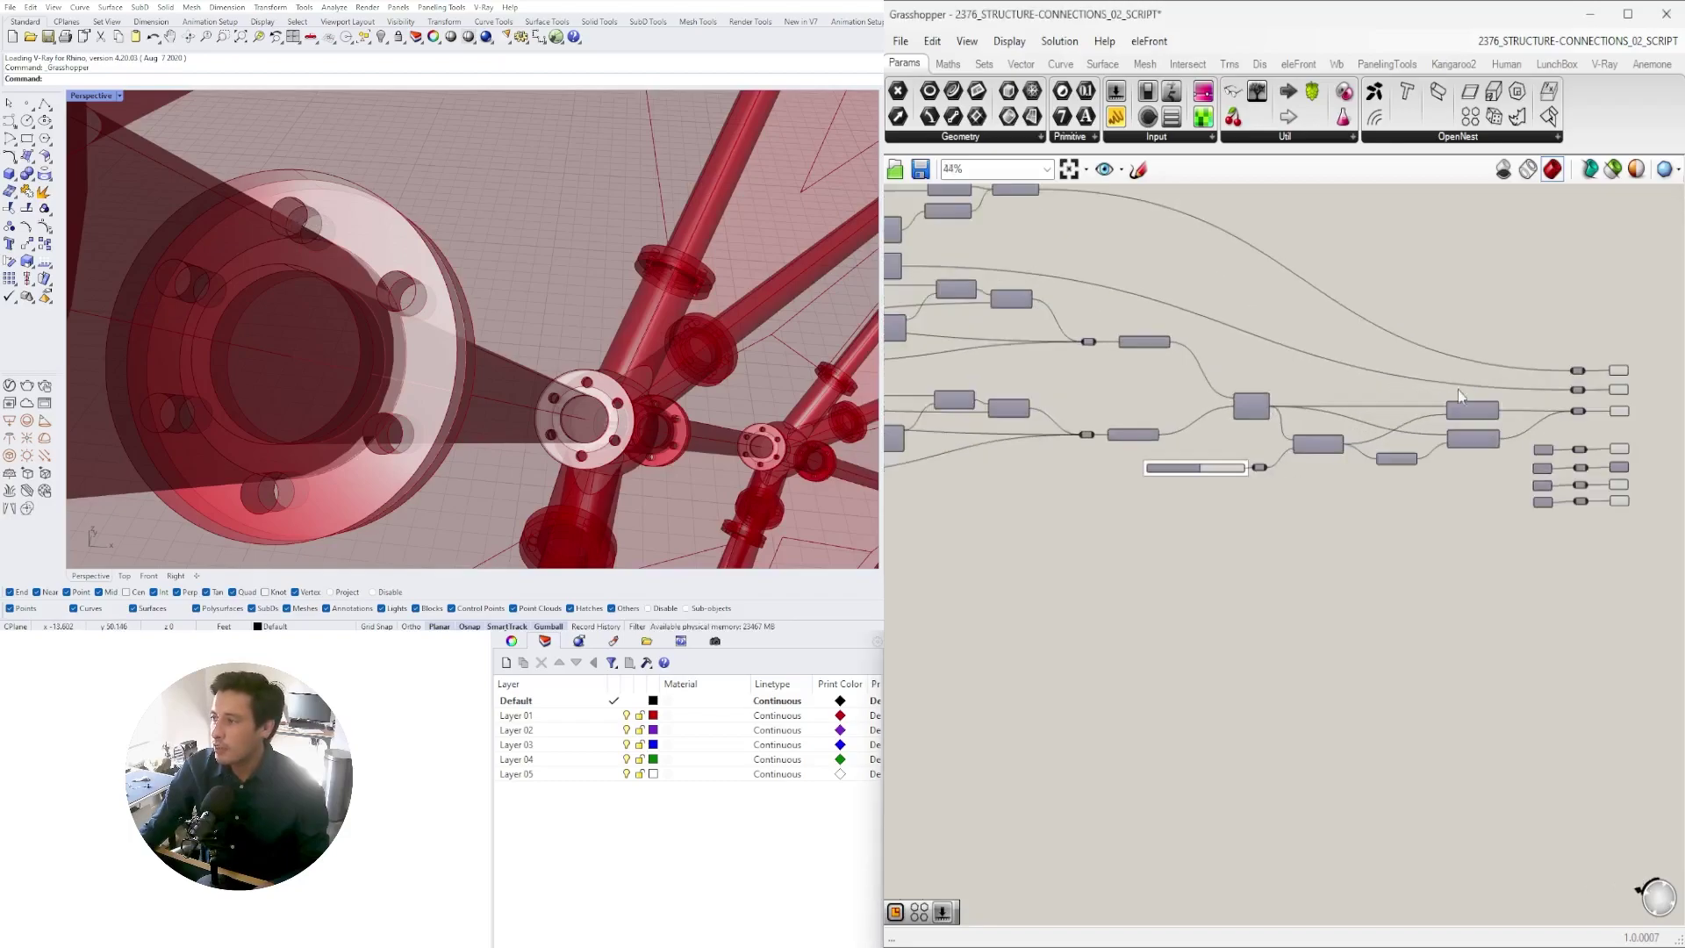
scroll(1334, 496, up, 3)
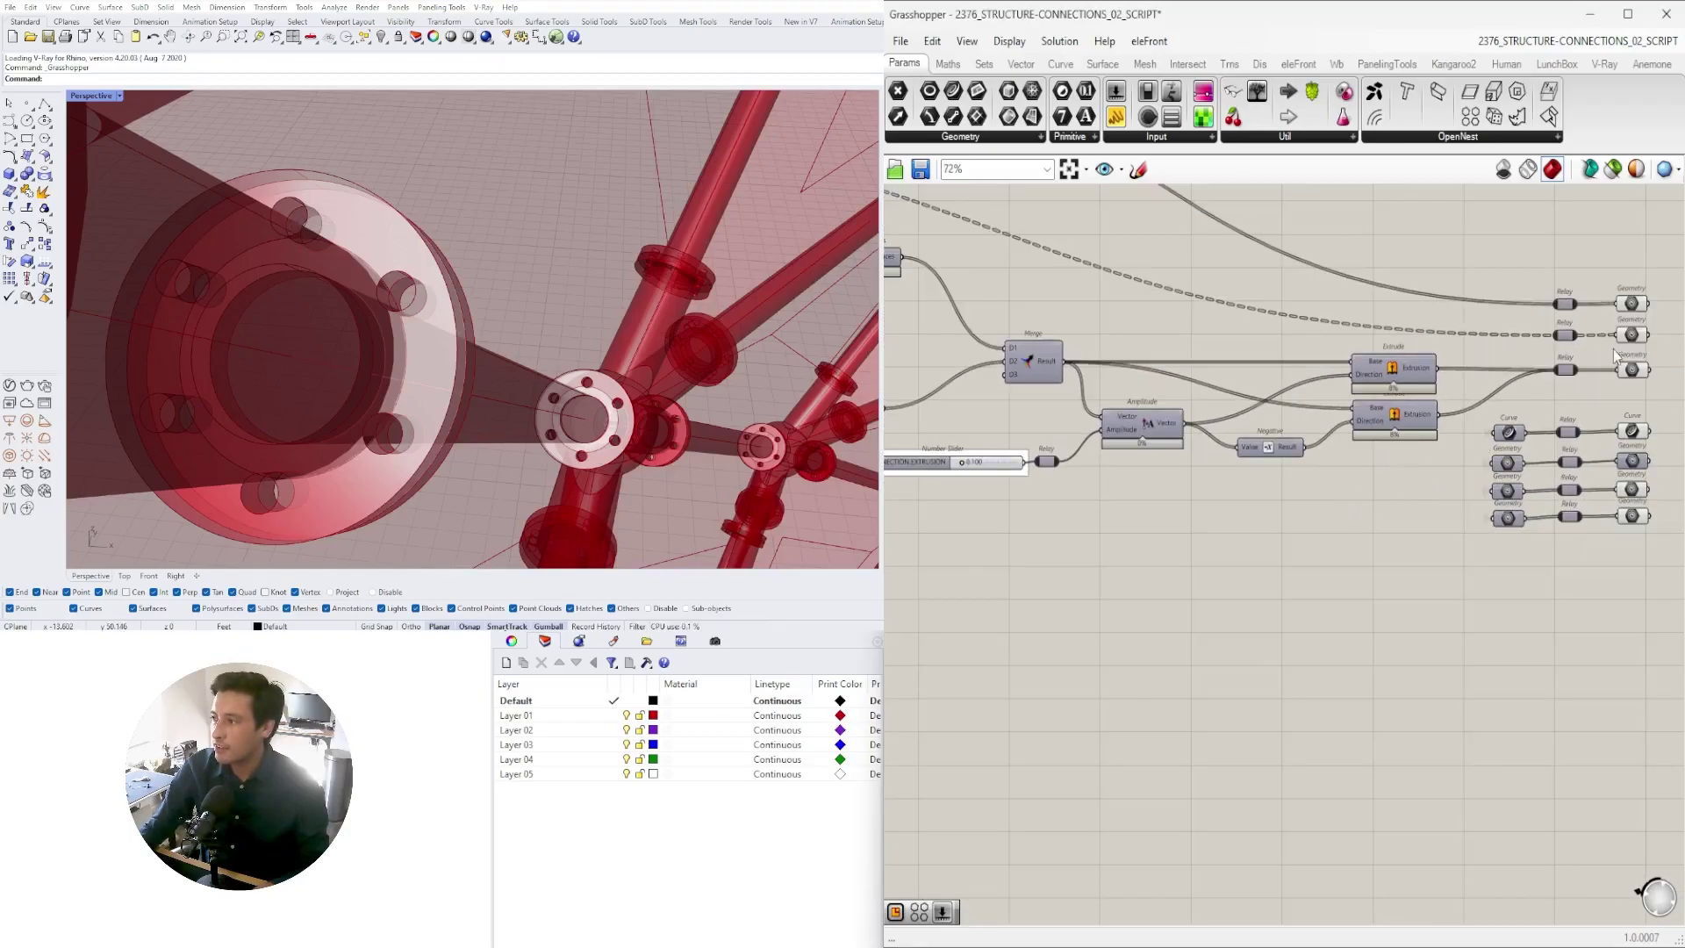
click(1632, 371)
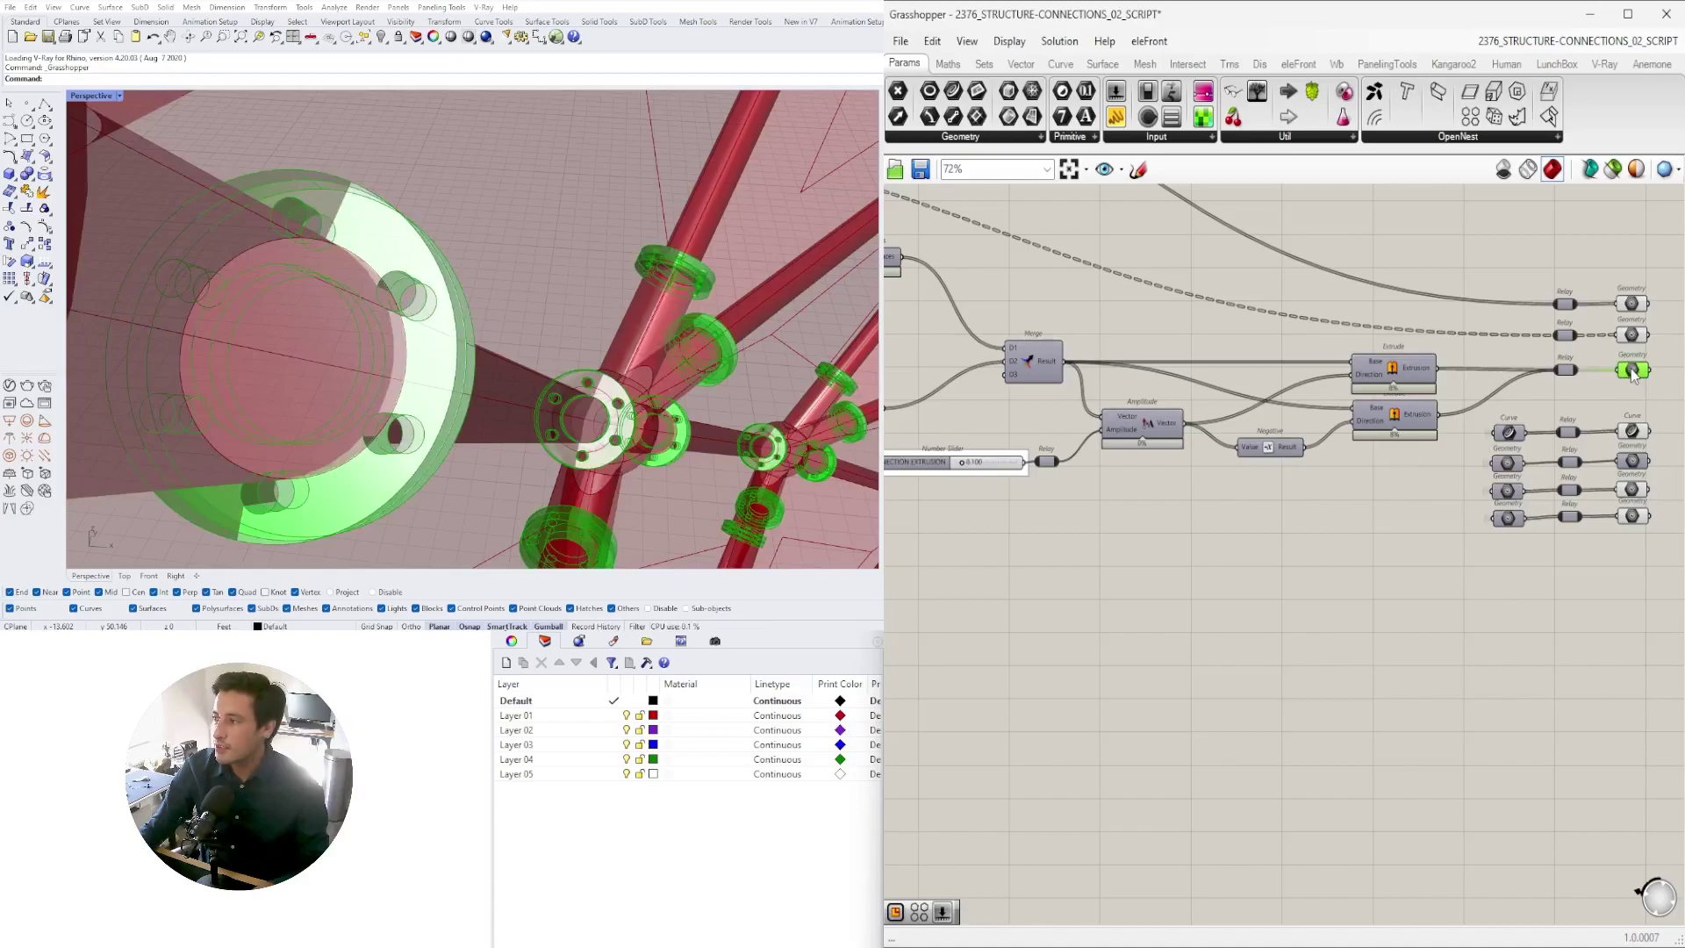
drag(1403, 493, 1352, 354)
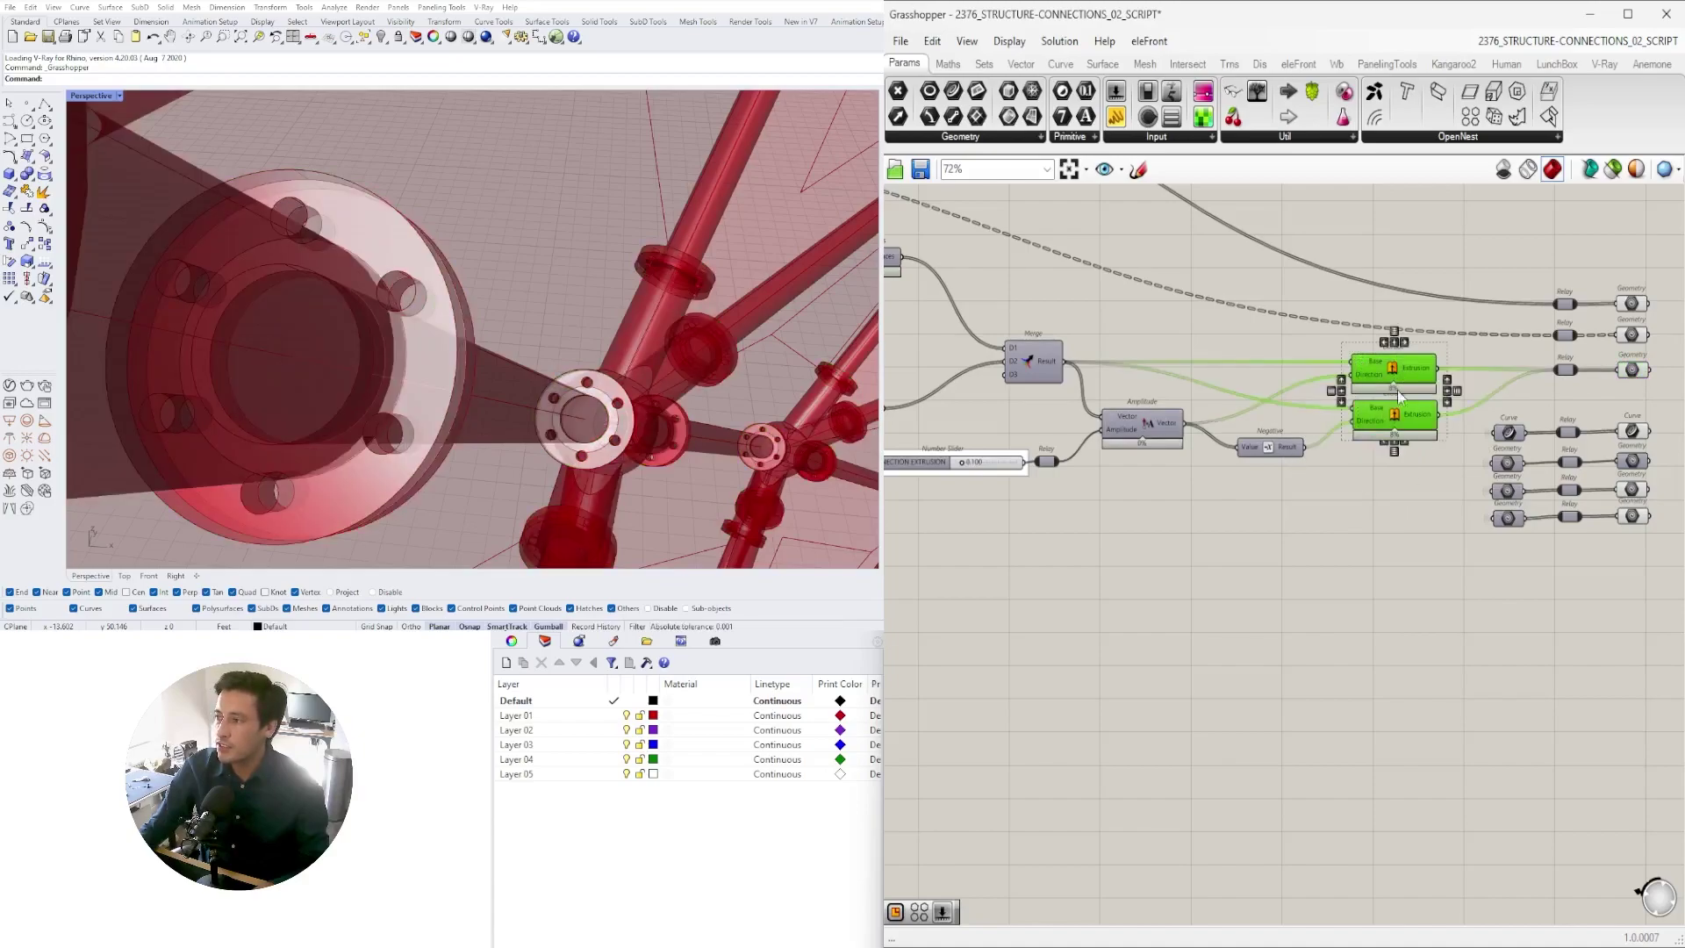
click(1147, 425)
right_drag(1037, 388, 1199, 427)
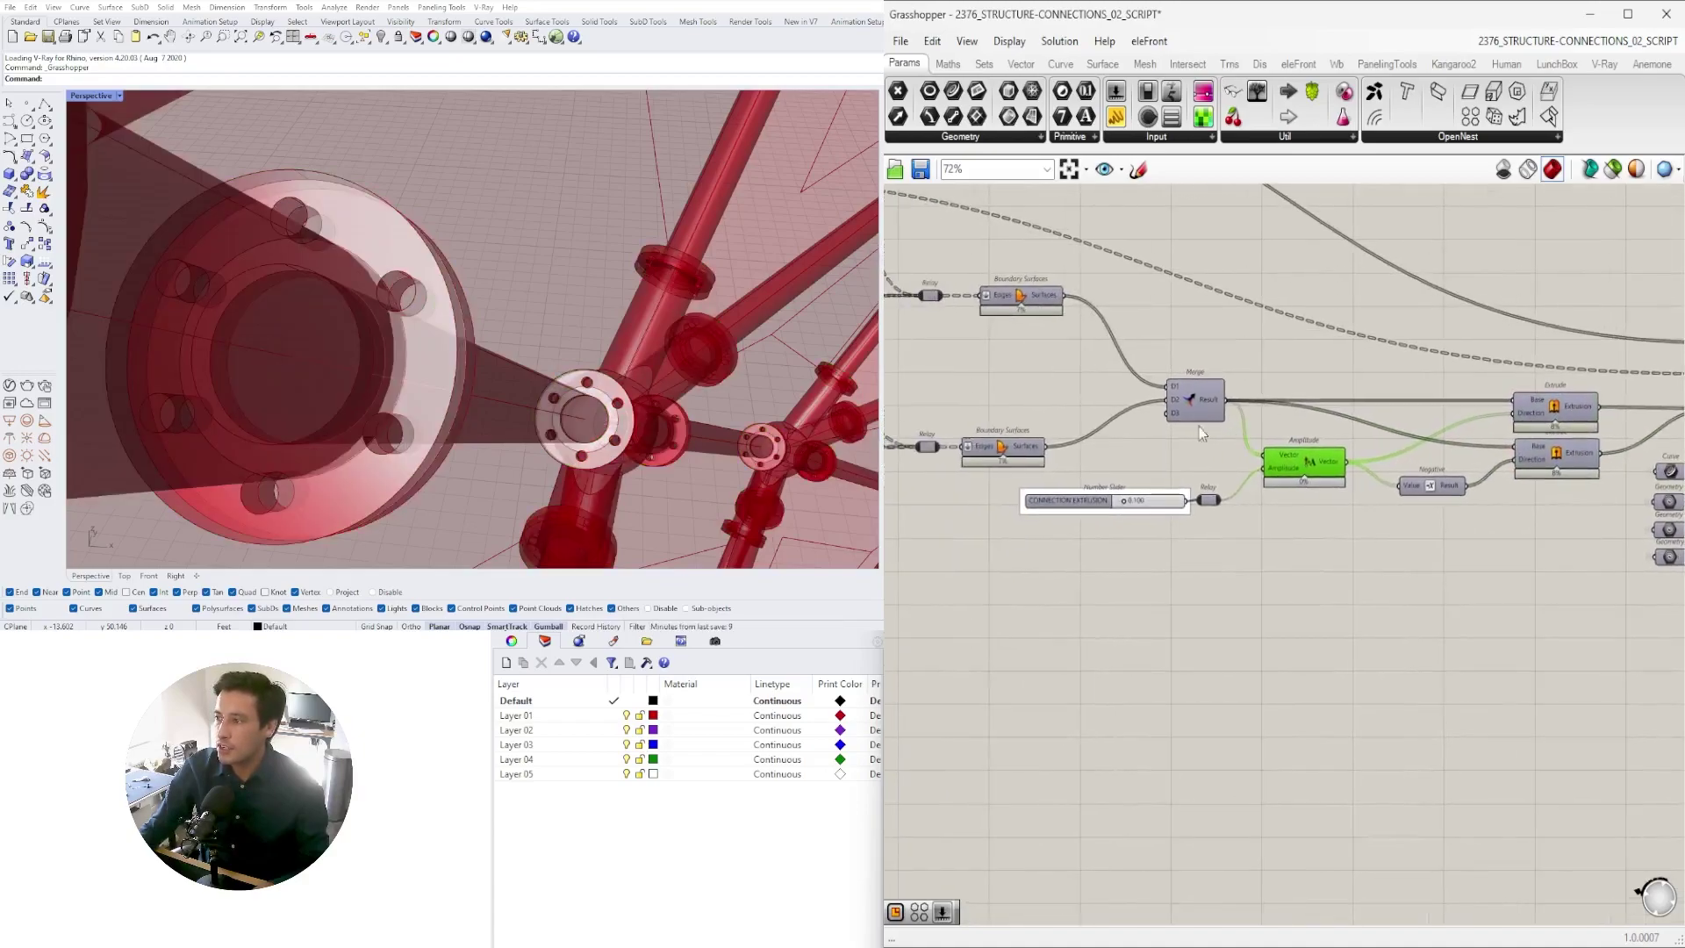
- Turn on the Merge component's preview and examine the merged surfaces in a flange up close
click(1190, 402)
right_click(1195, 397)
click(1230, 436)
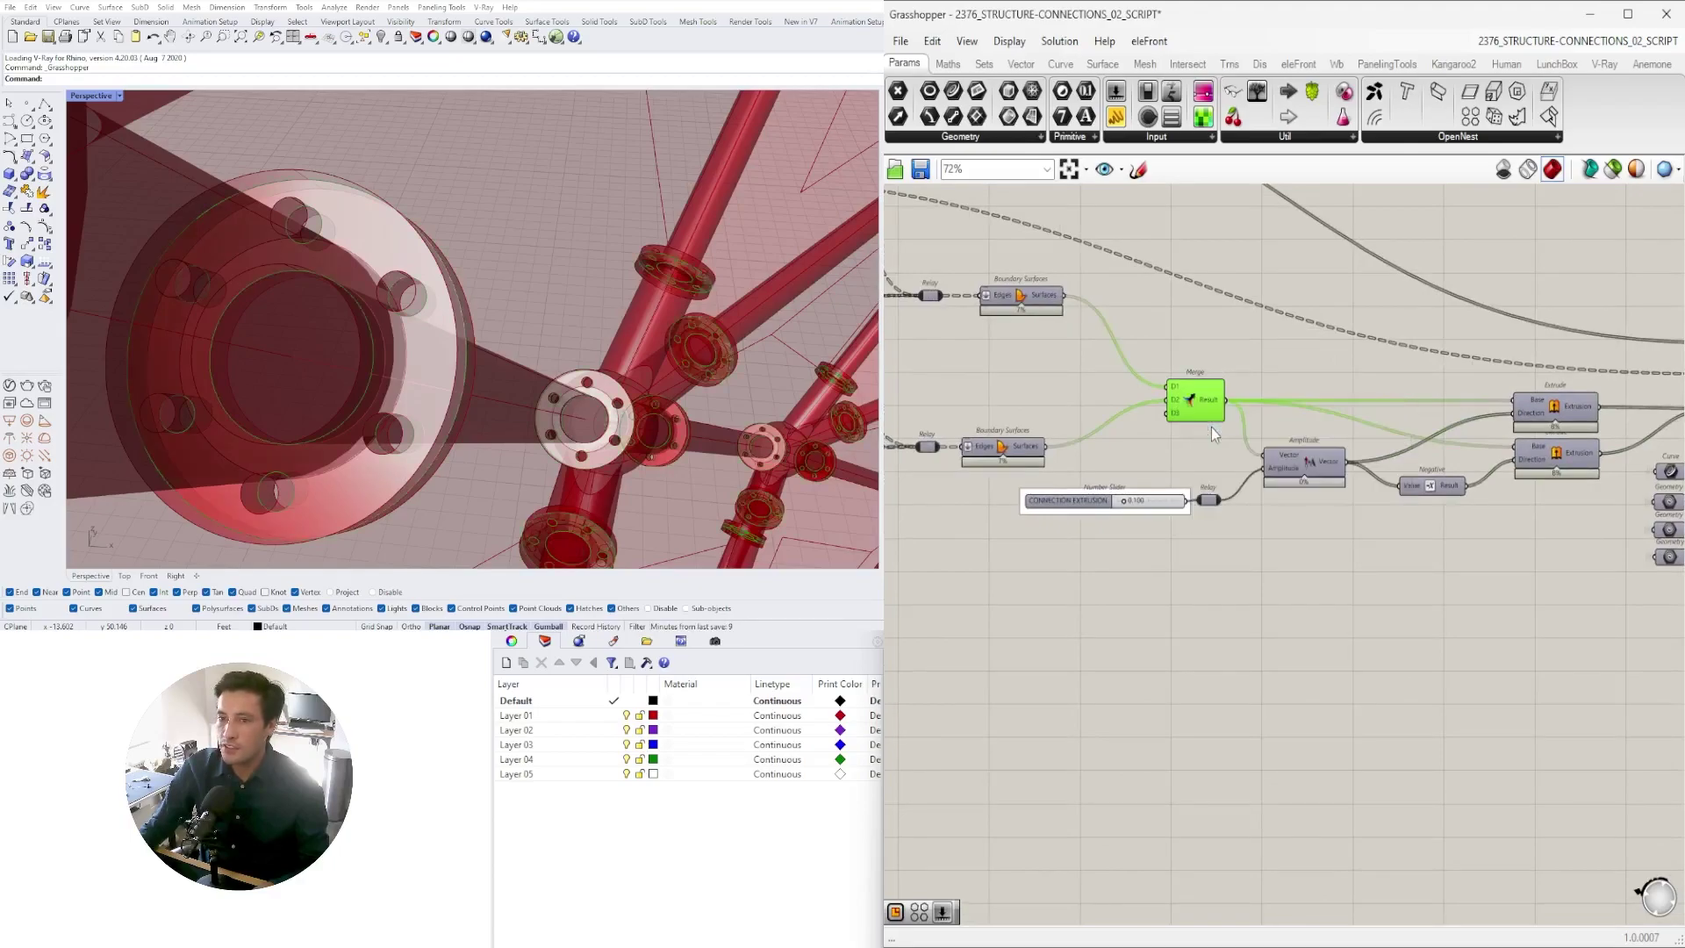
scroll(465, 276, down, 6)
right_drag(475, 266, 272, 201)
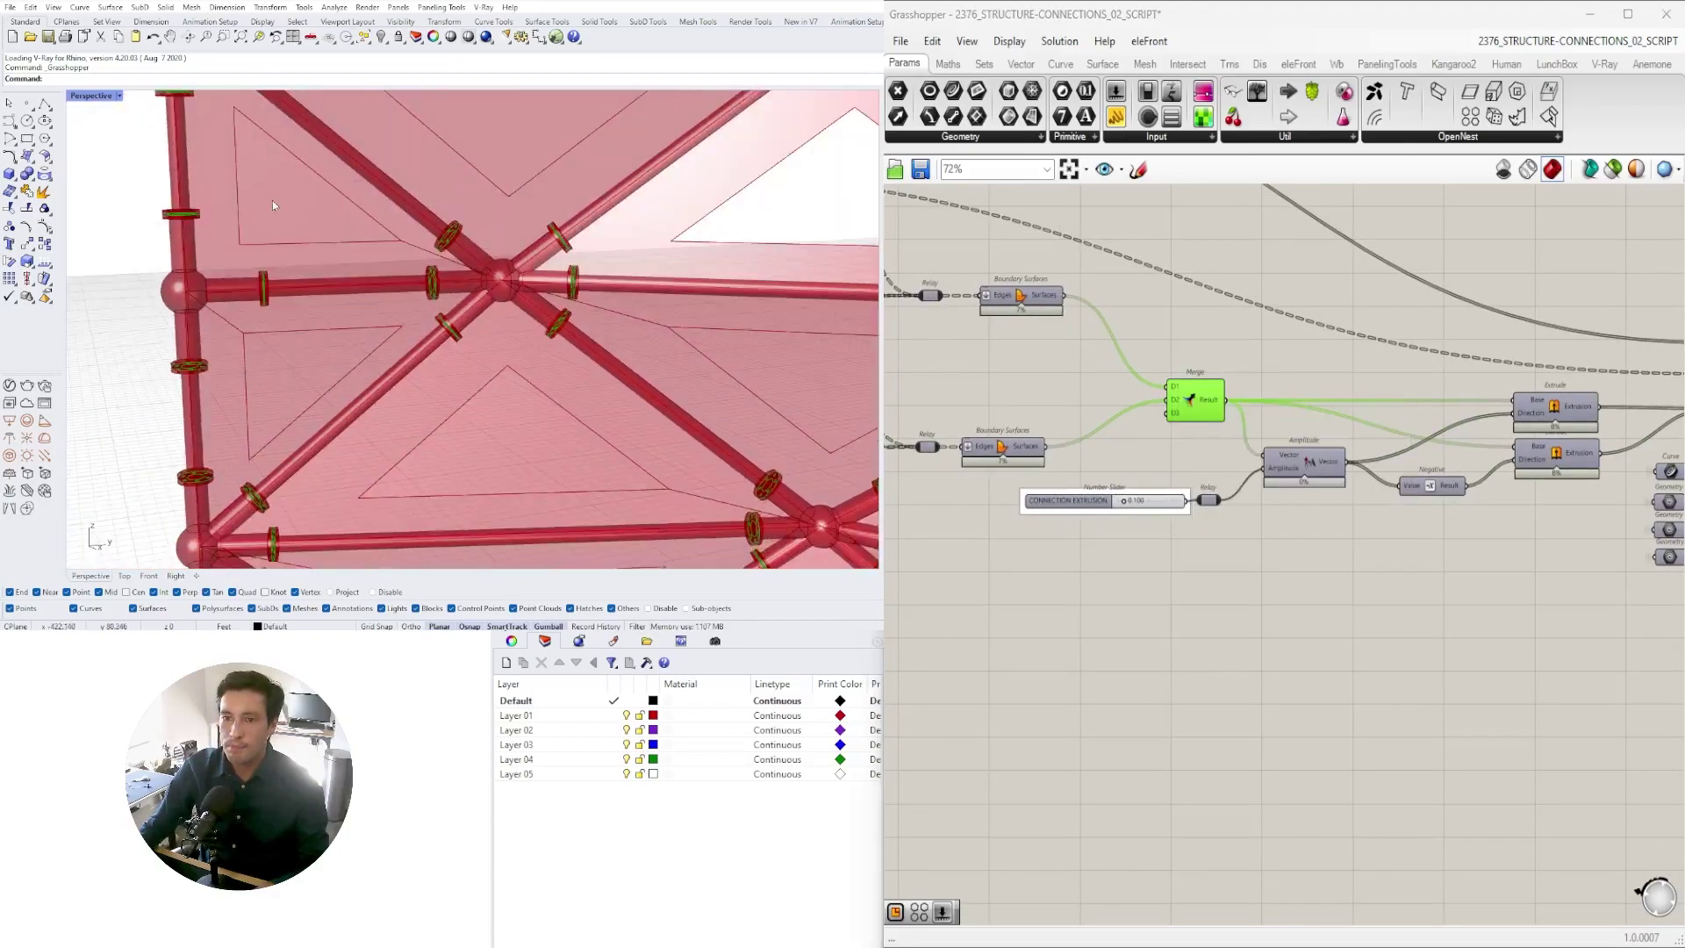
scroll(206, 281, up, 4)
right_drag(206, 272, 191, 308)
scroll(325, 384, up, 6)
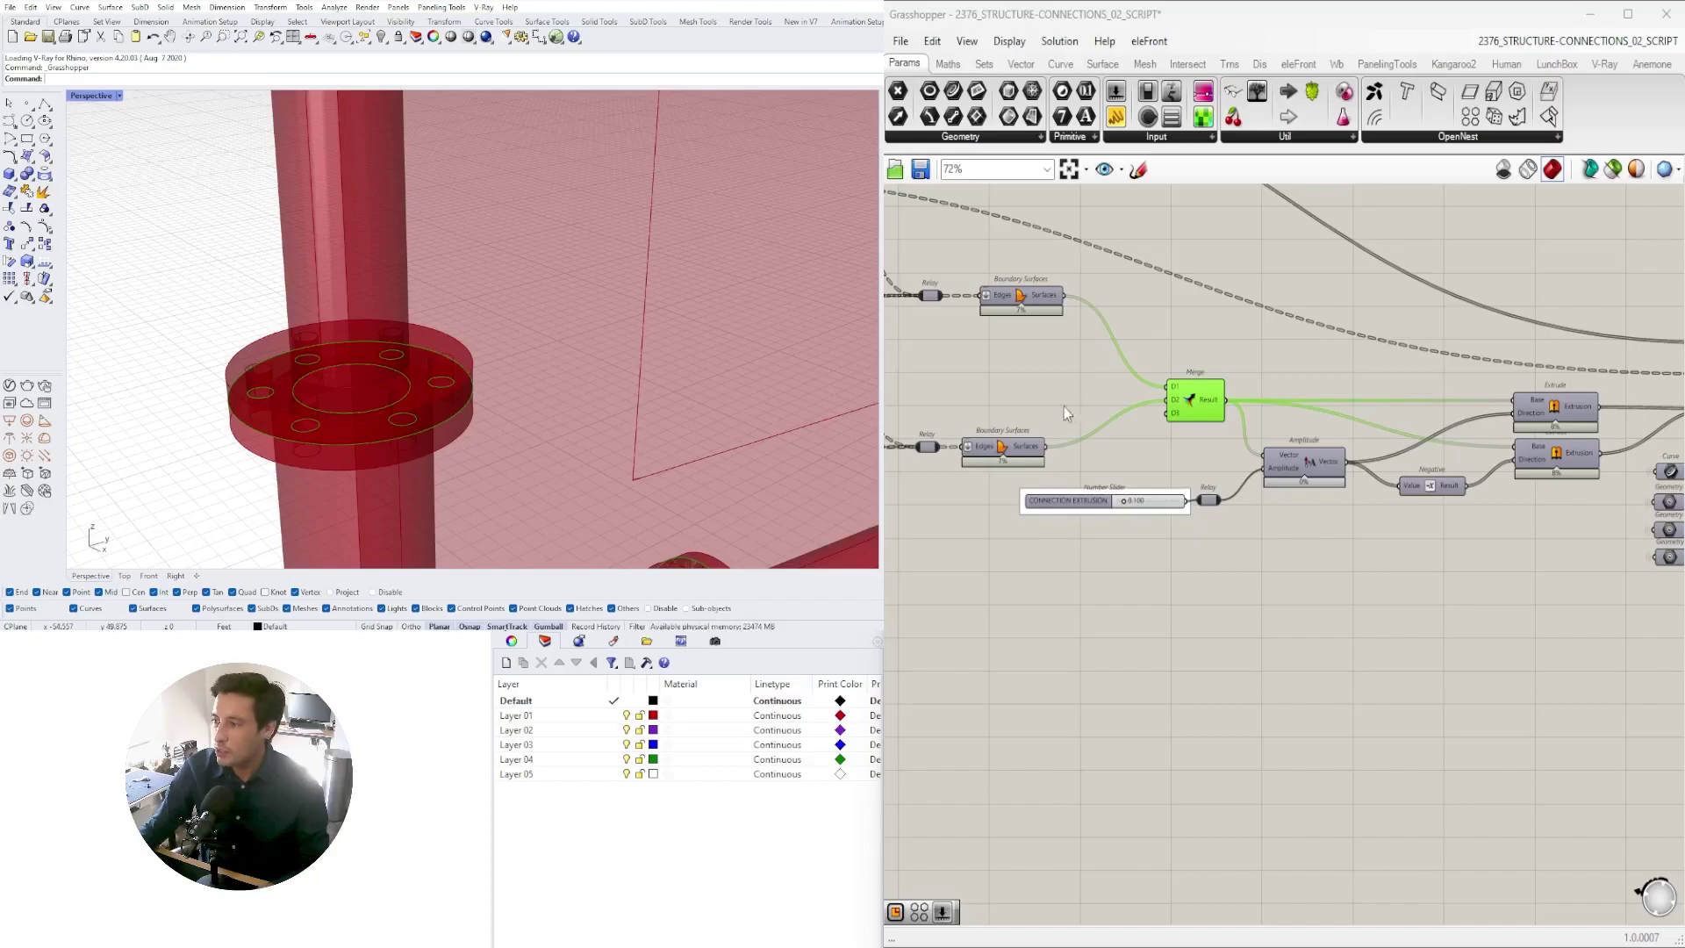
- Turn off the Merge component's preview
right_drag(1064, 406, 1255, 430)
right_click(1258, 400)
click(1274, 432)
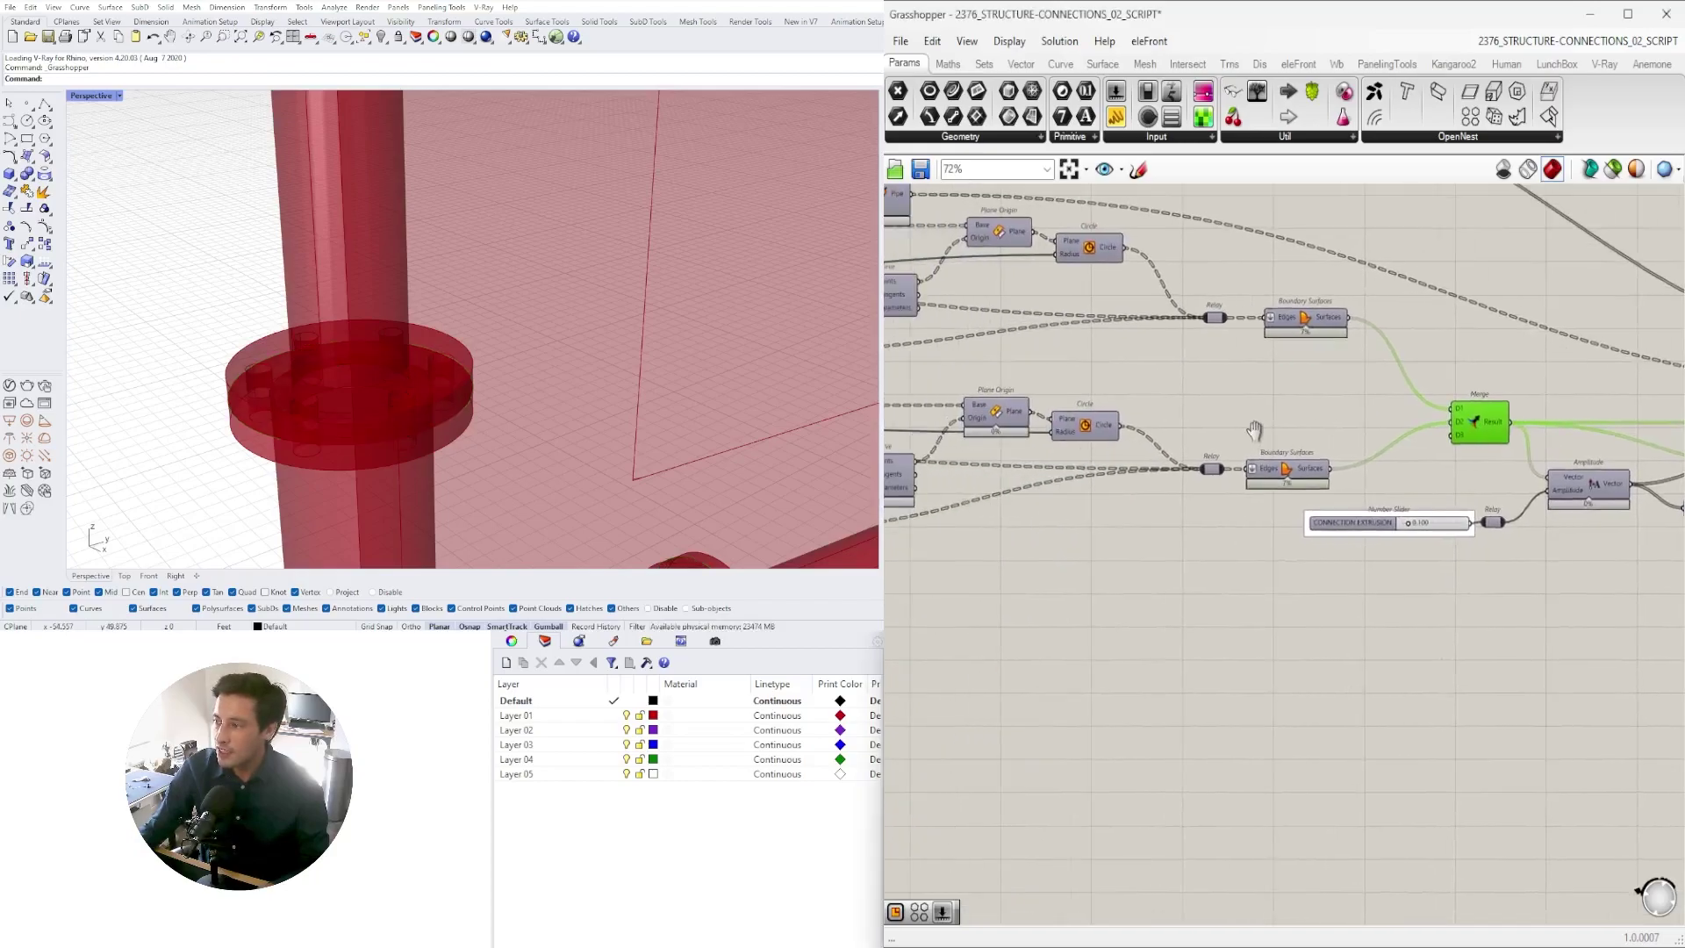
- Preview the lower Boundary Surfaces component on the flange, and hide its preview again
click(1281, 467)
right_click(1282, 467)
click(1305, 508)
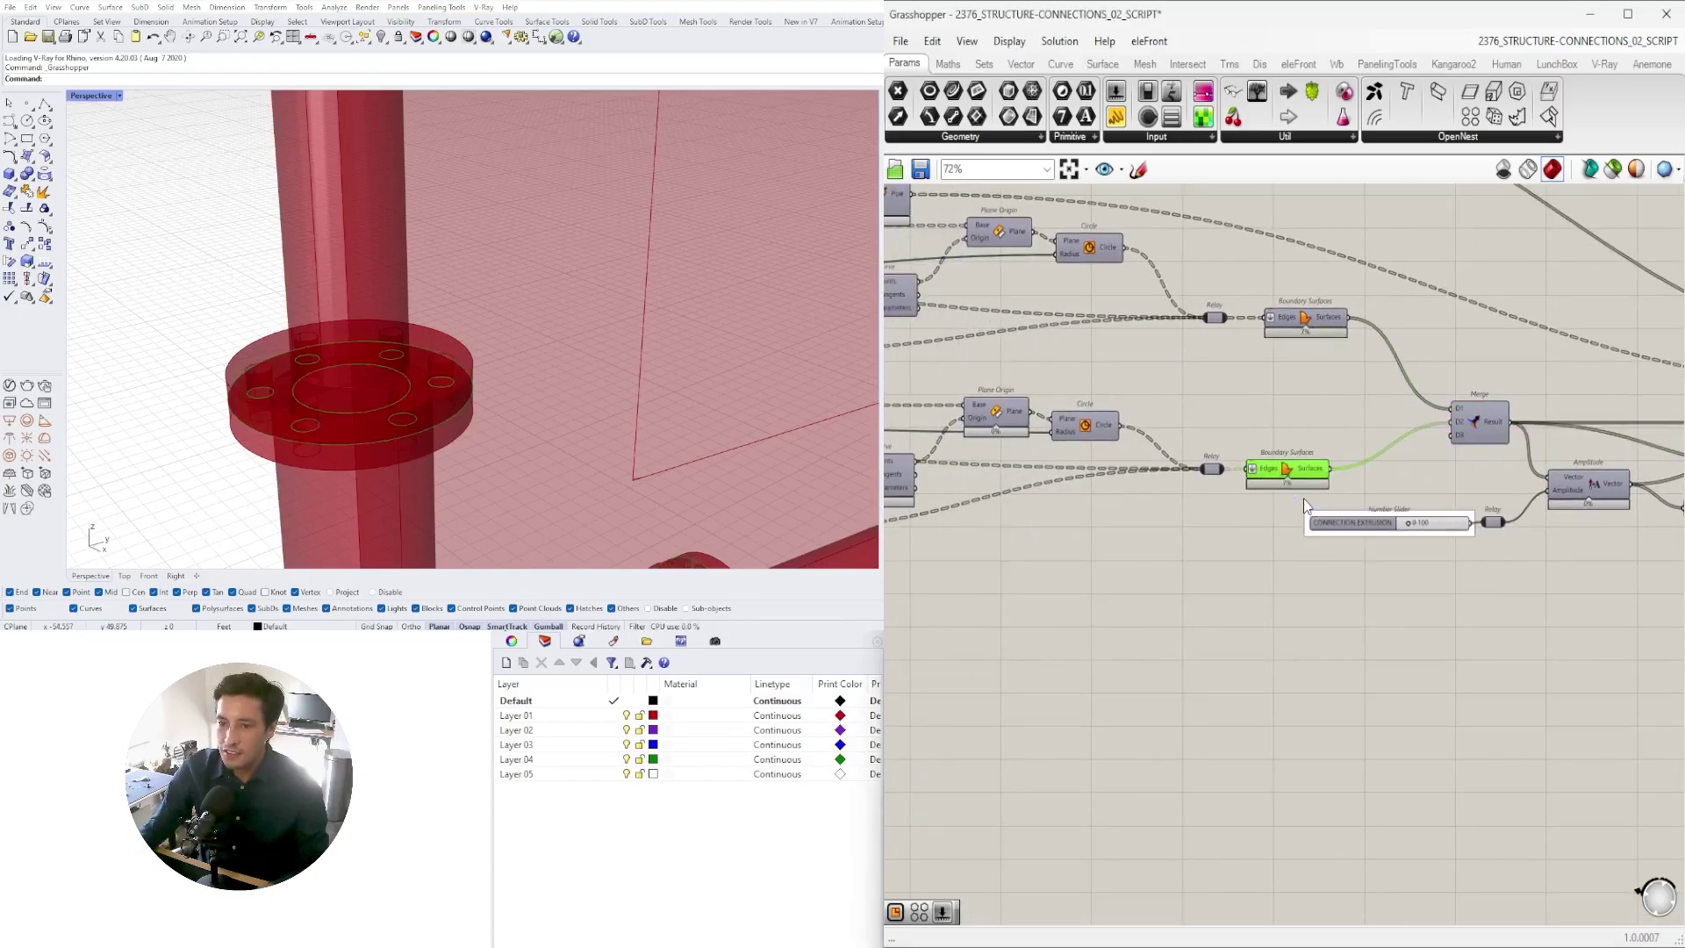
right_click(1284, 485)
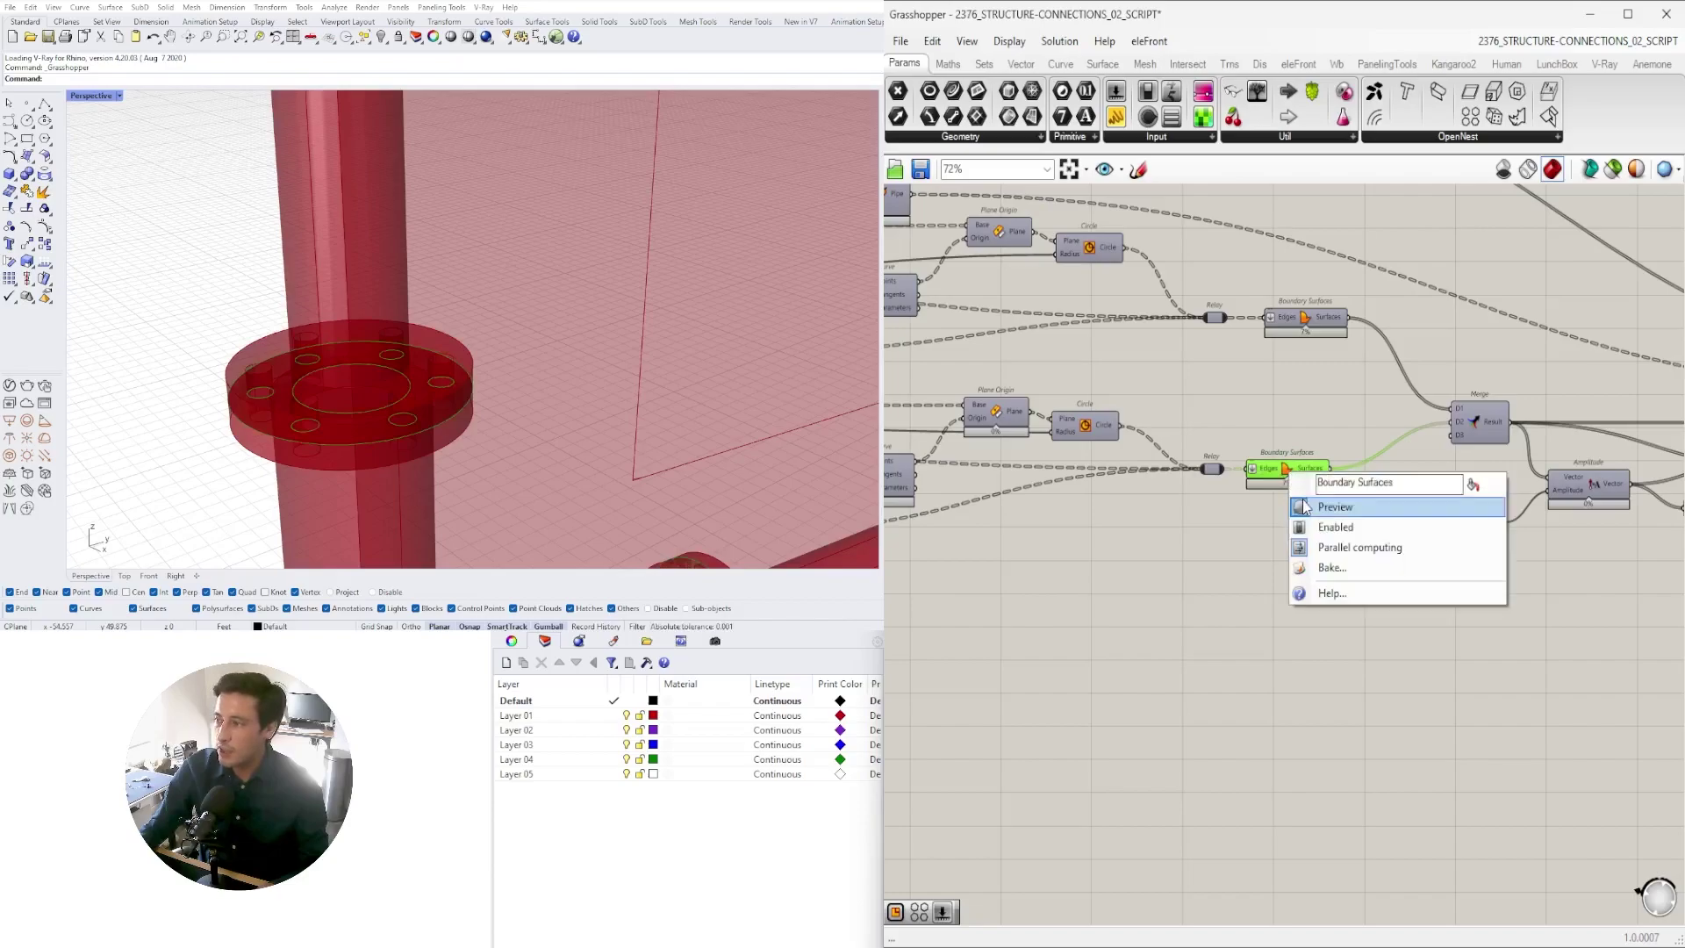
click(1308, 505)
- Turn on the preview of both the lower and the upper Circle components that define the flange bolt holes
click(1475, 428)
scroll(1171, 466, up, 4)
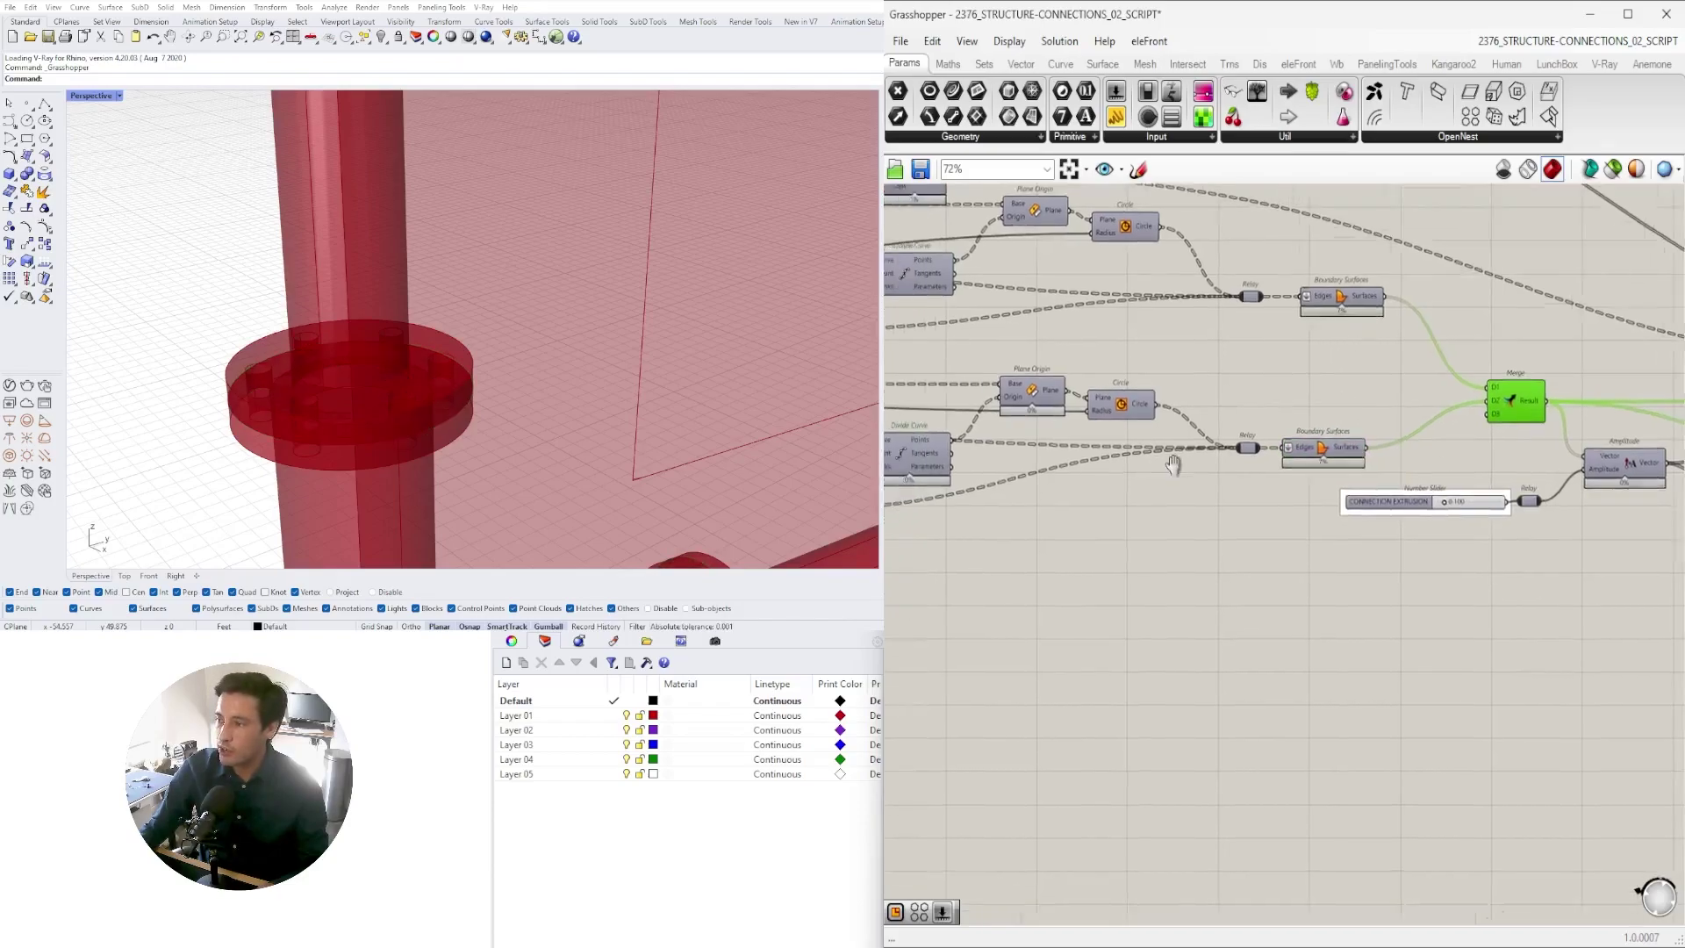
click(1279, 364)
right_click(1279, 360)
click(1304, 394)
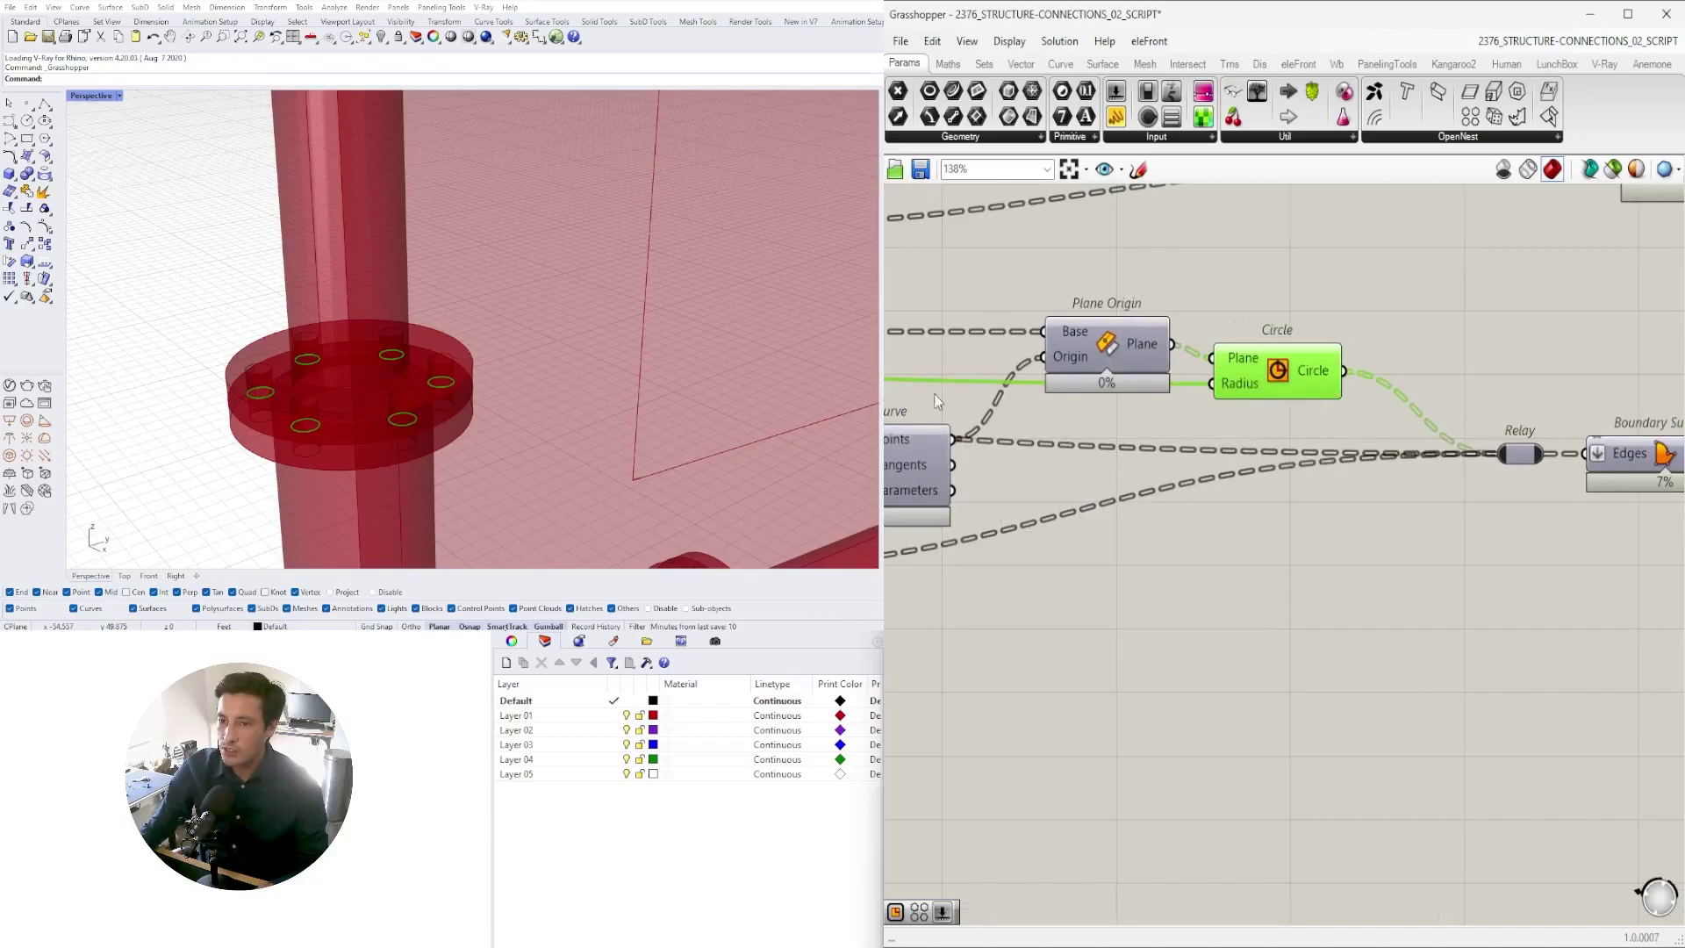
scroll(692, 282, down, 10)
scroll(692, 283, up, 6)
right_drag(1202, 329, 1181, 623)
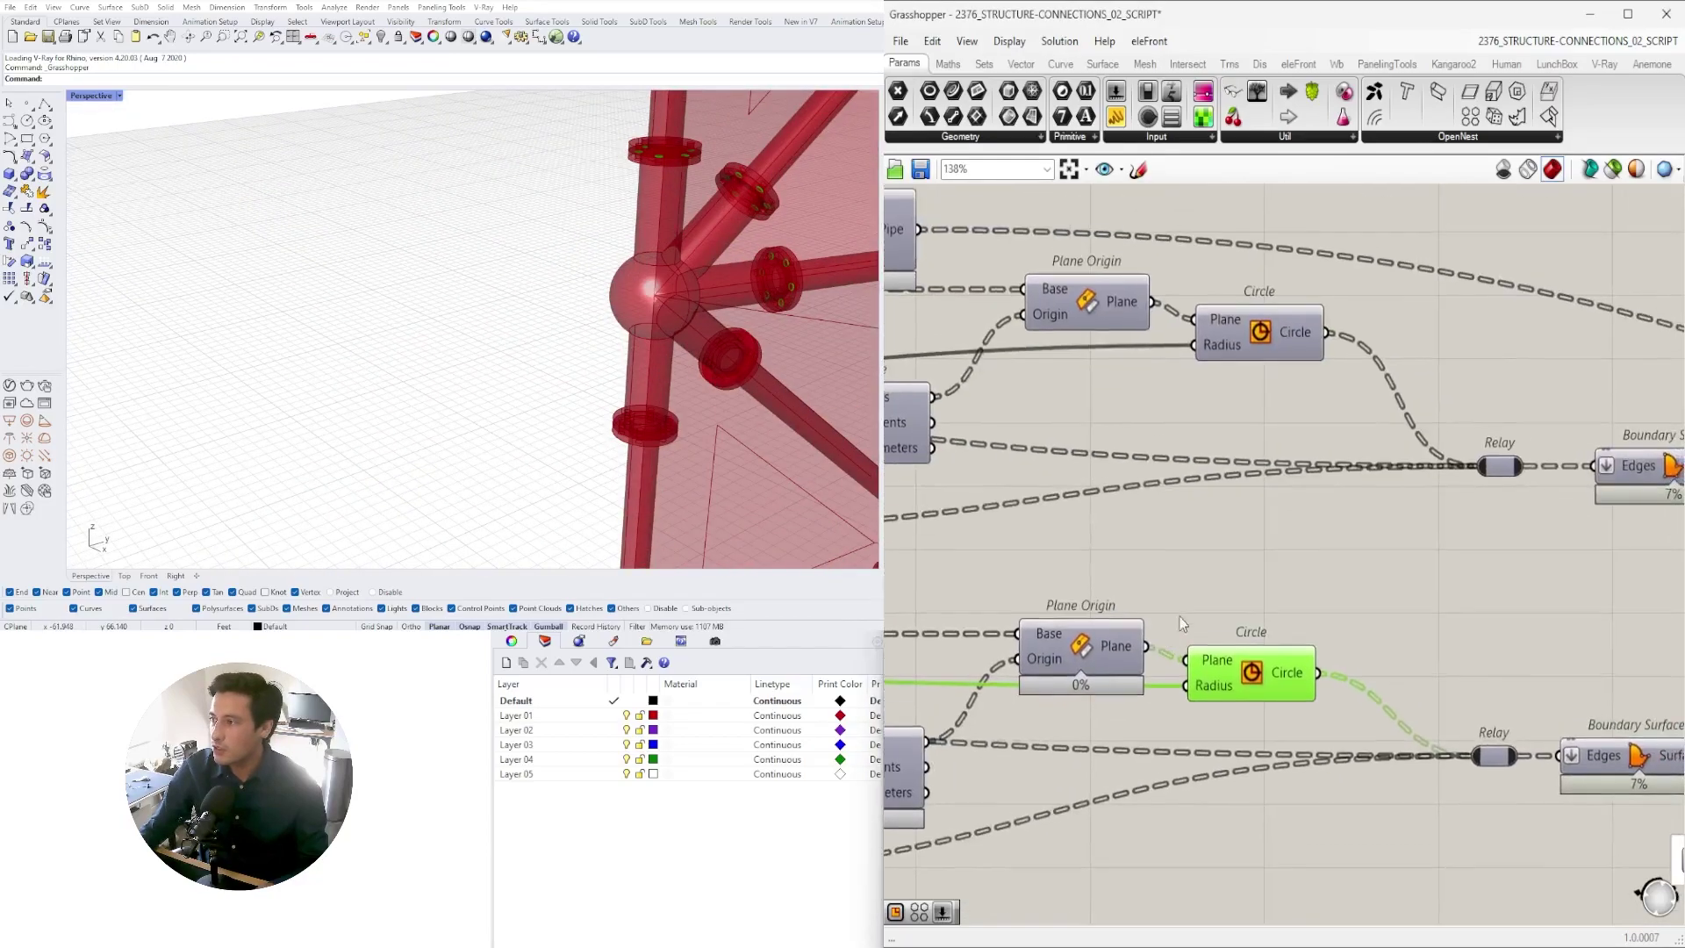
right_click(1261, 351)
click(1288, 378)
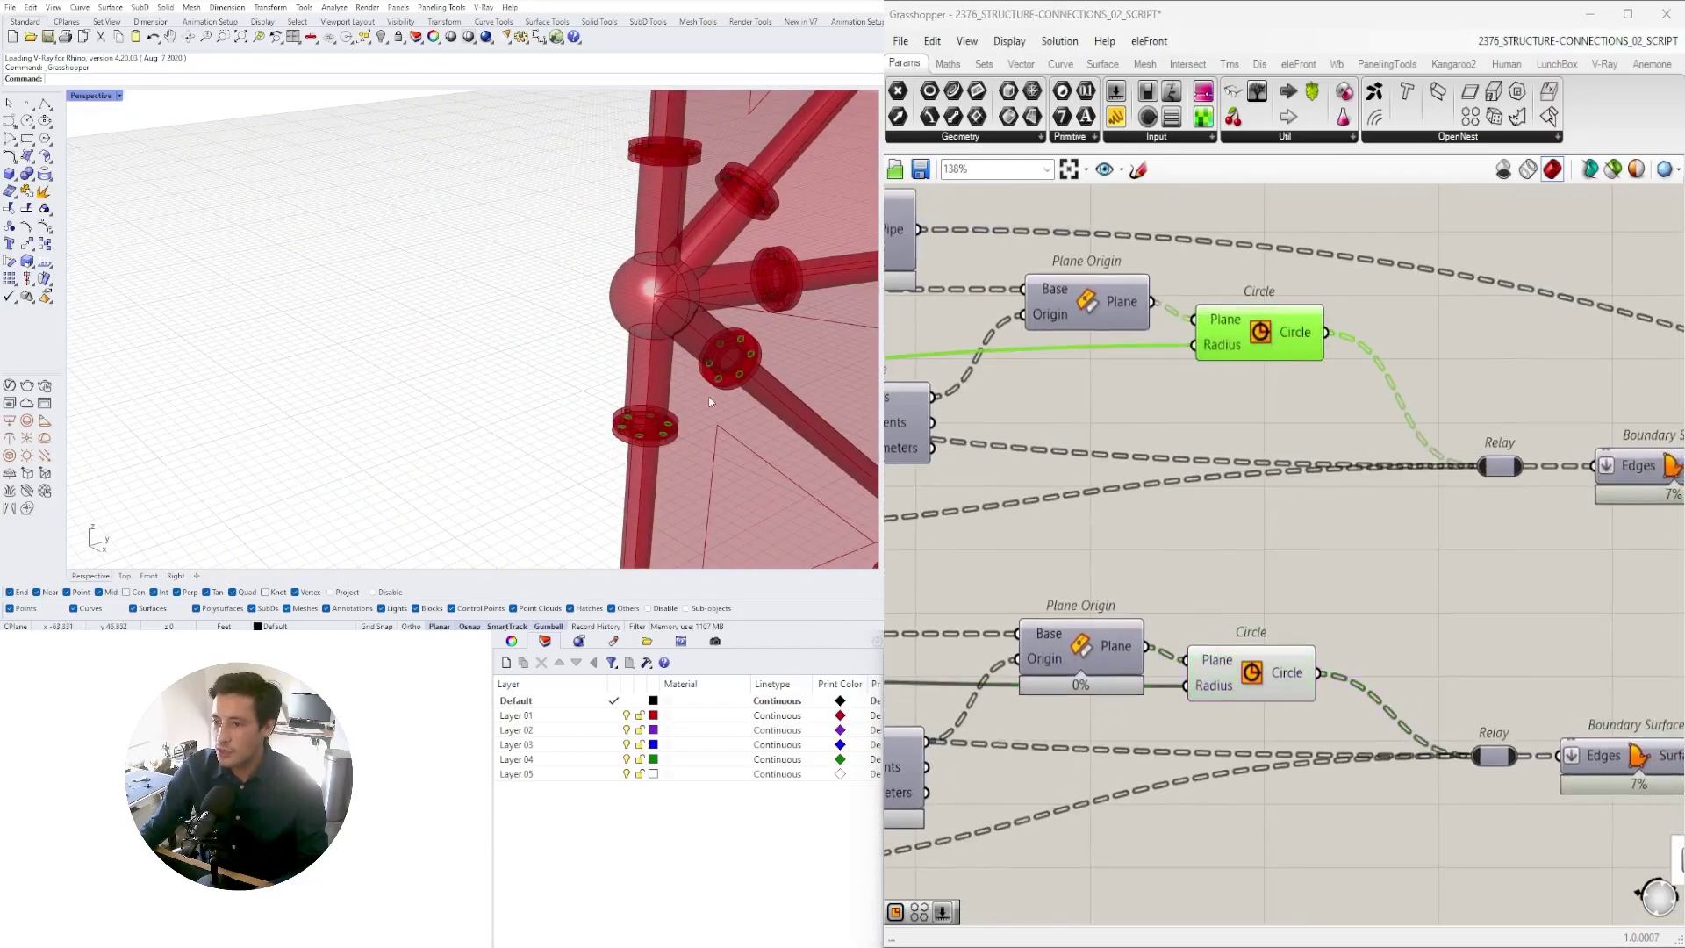
- Highlight the two Circle components together and examine the bolt-hole circles across the structure's flanges
scroll(404, 316, down, 10)
scroll(482, 343, up, 8)
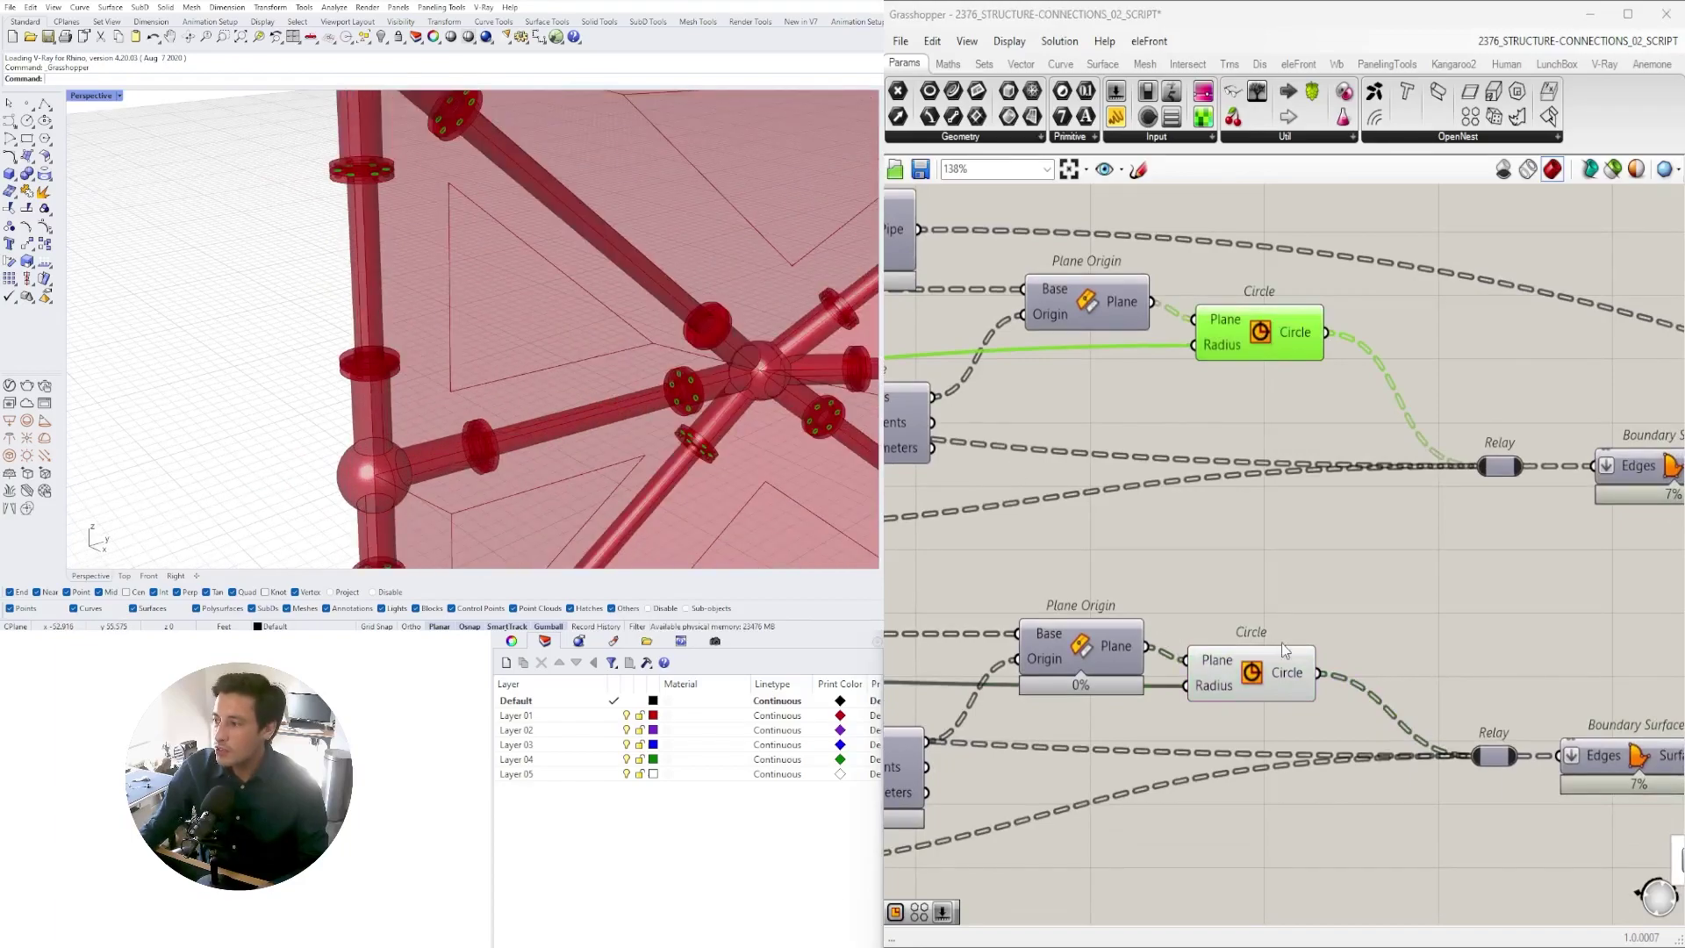
shift+click(1284, 656)
scroll(391, 349, down, 5)
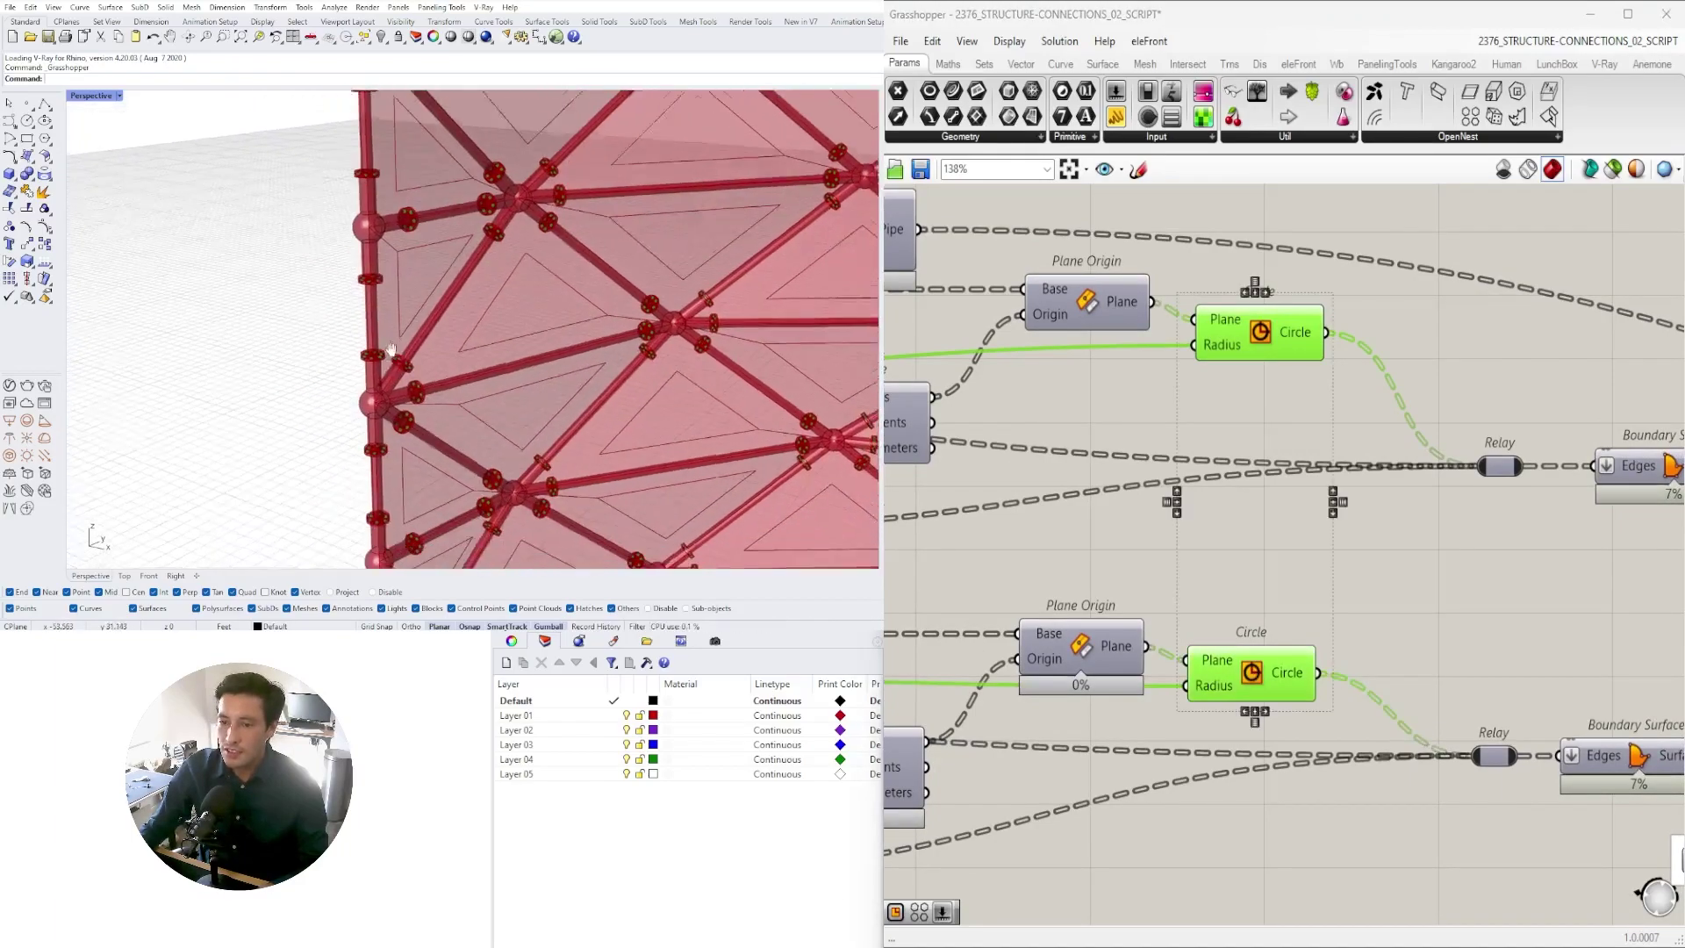
scroll(391, 349, up, 5)
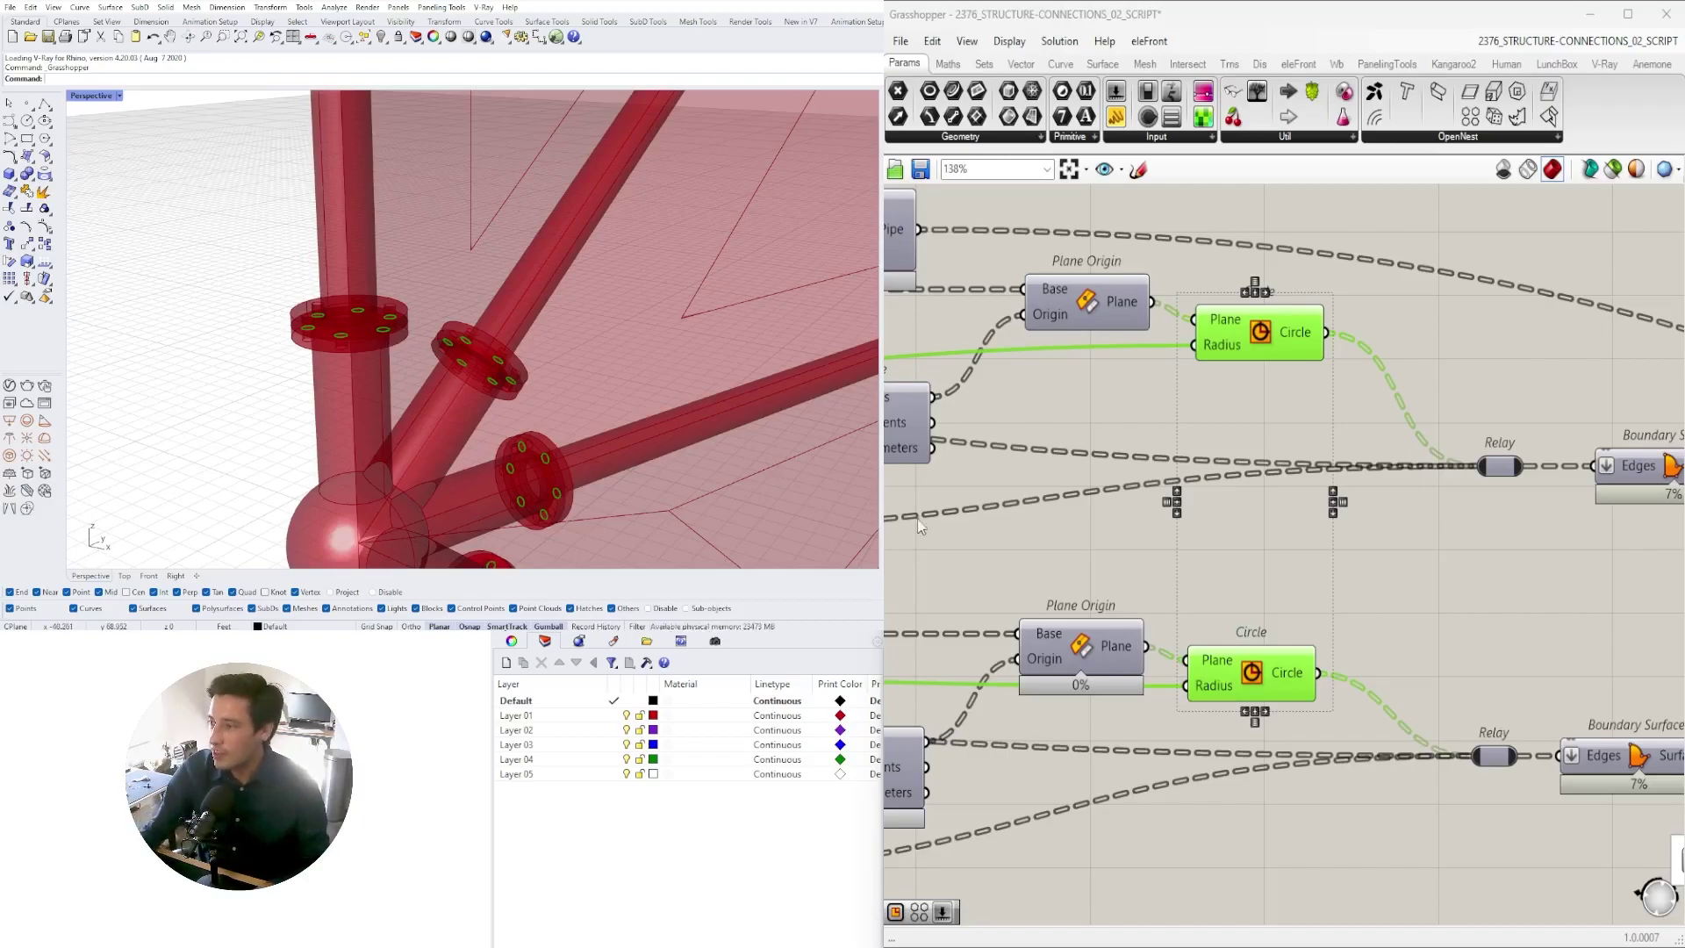
- Shift the upper and lower Circle components slightly farther from their Plane Origin components
scroll(1218, 587, down, 3)
click(1294, 425)
click(1280, 404)
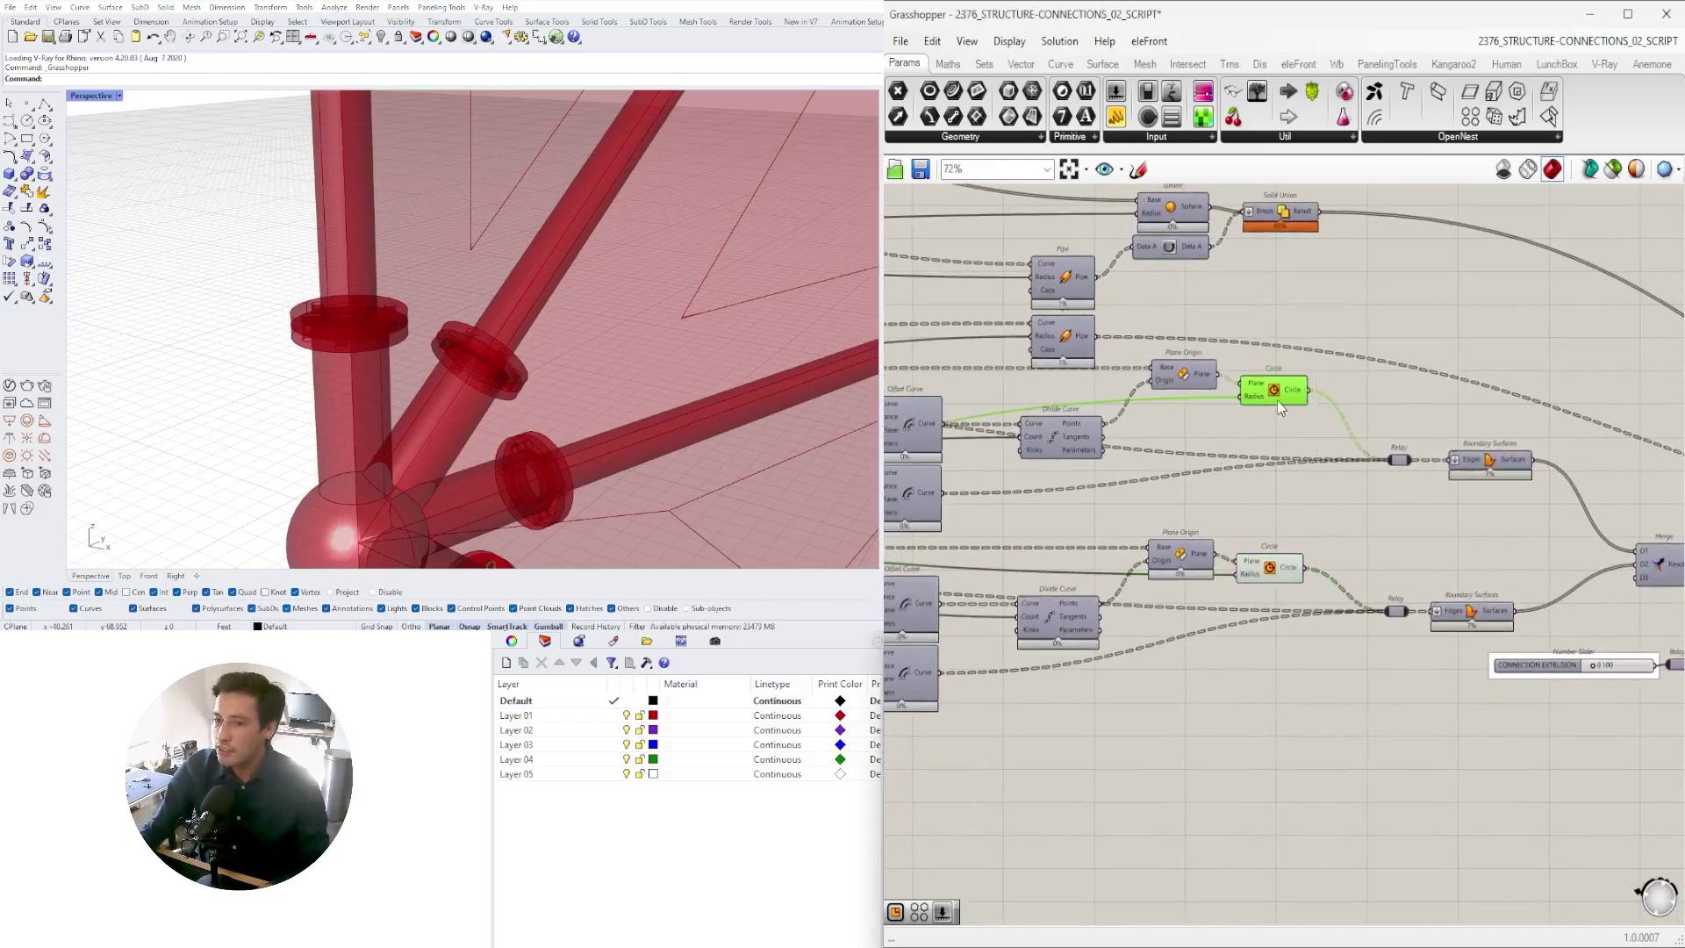
drag(1277, 396, 1288, 408)
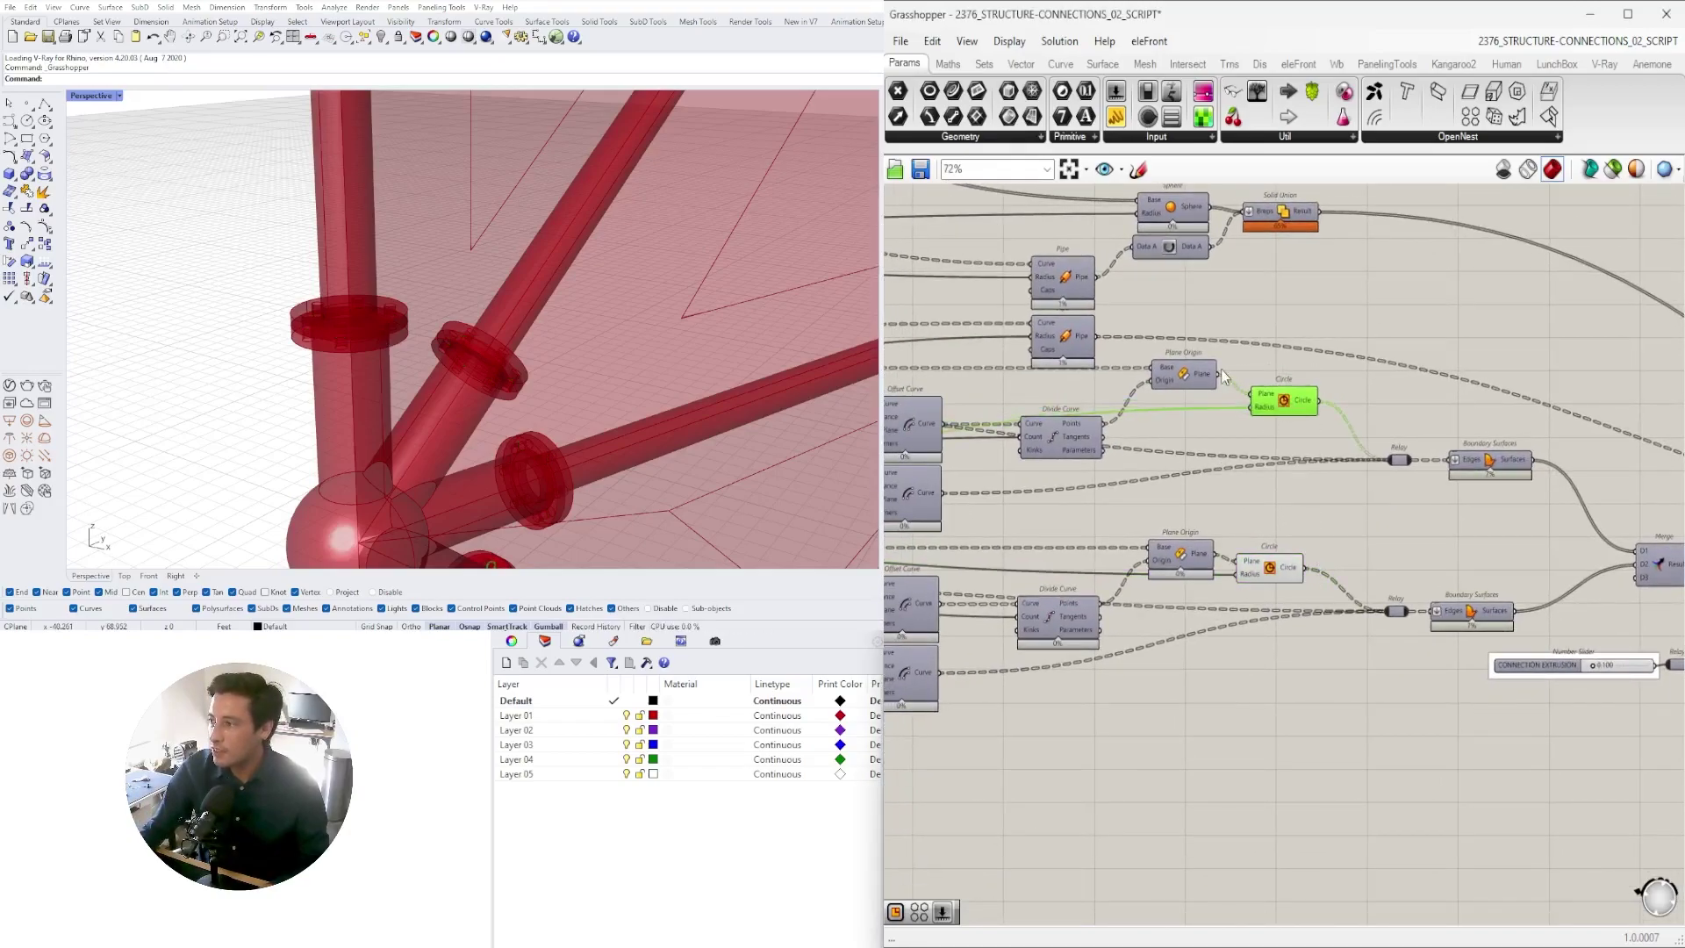
click(1198, 382)
drag(1269, 569, 1288, 568)
- Inspect the lower Plane Origin component, and reselect both Circle components to view their bolt holes around the node
click(1181, 559)
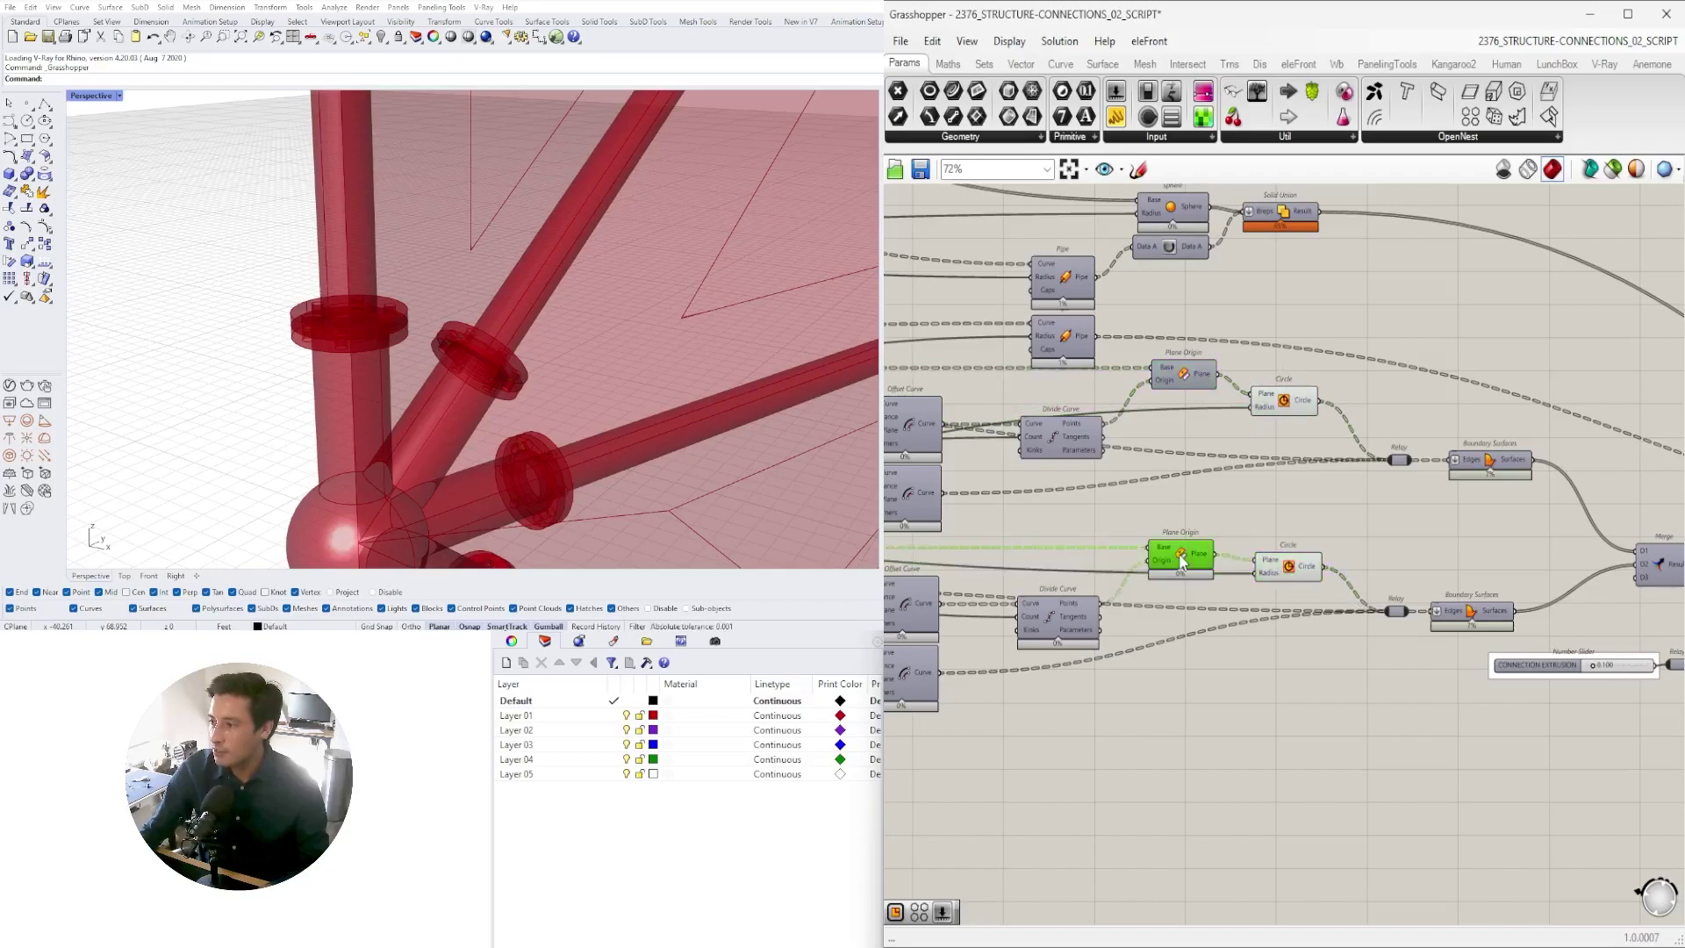
click(1287, 567)
shift+click(1283, 400)
scroll(351, 261, up, 5)
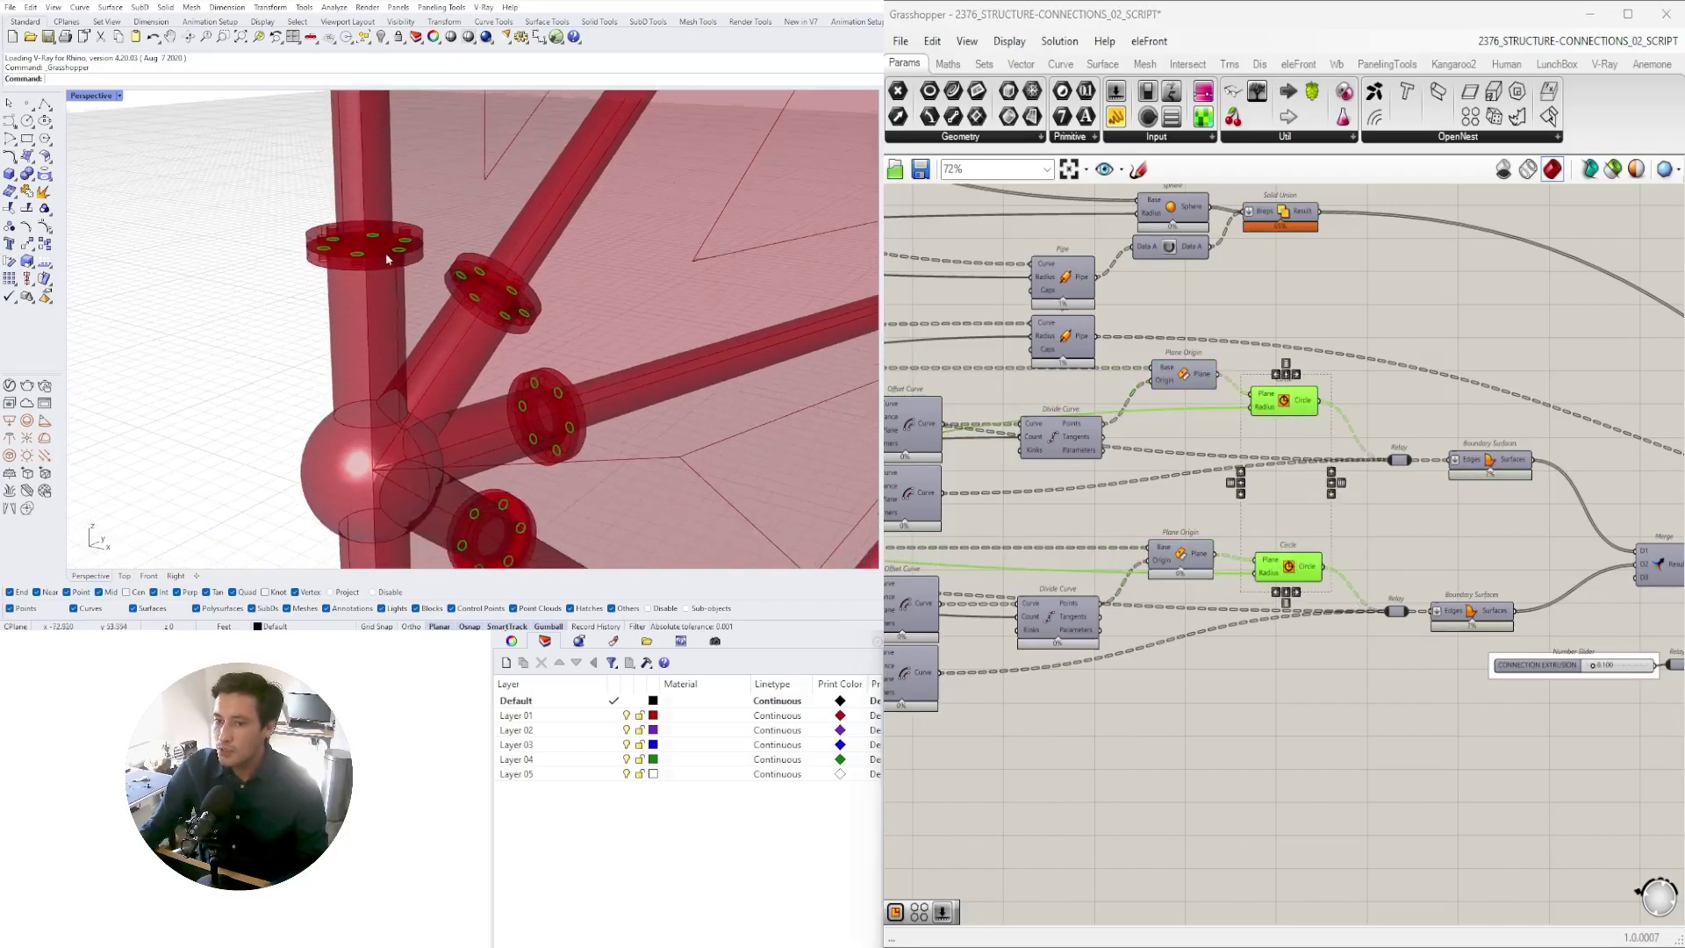
- Add a Polygon component in the free canvas area below the lower Circle component
scroll(347, 272, down, 4)
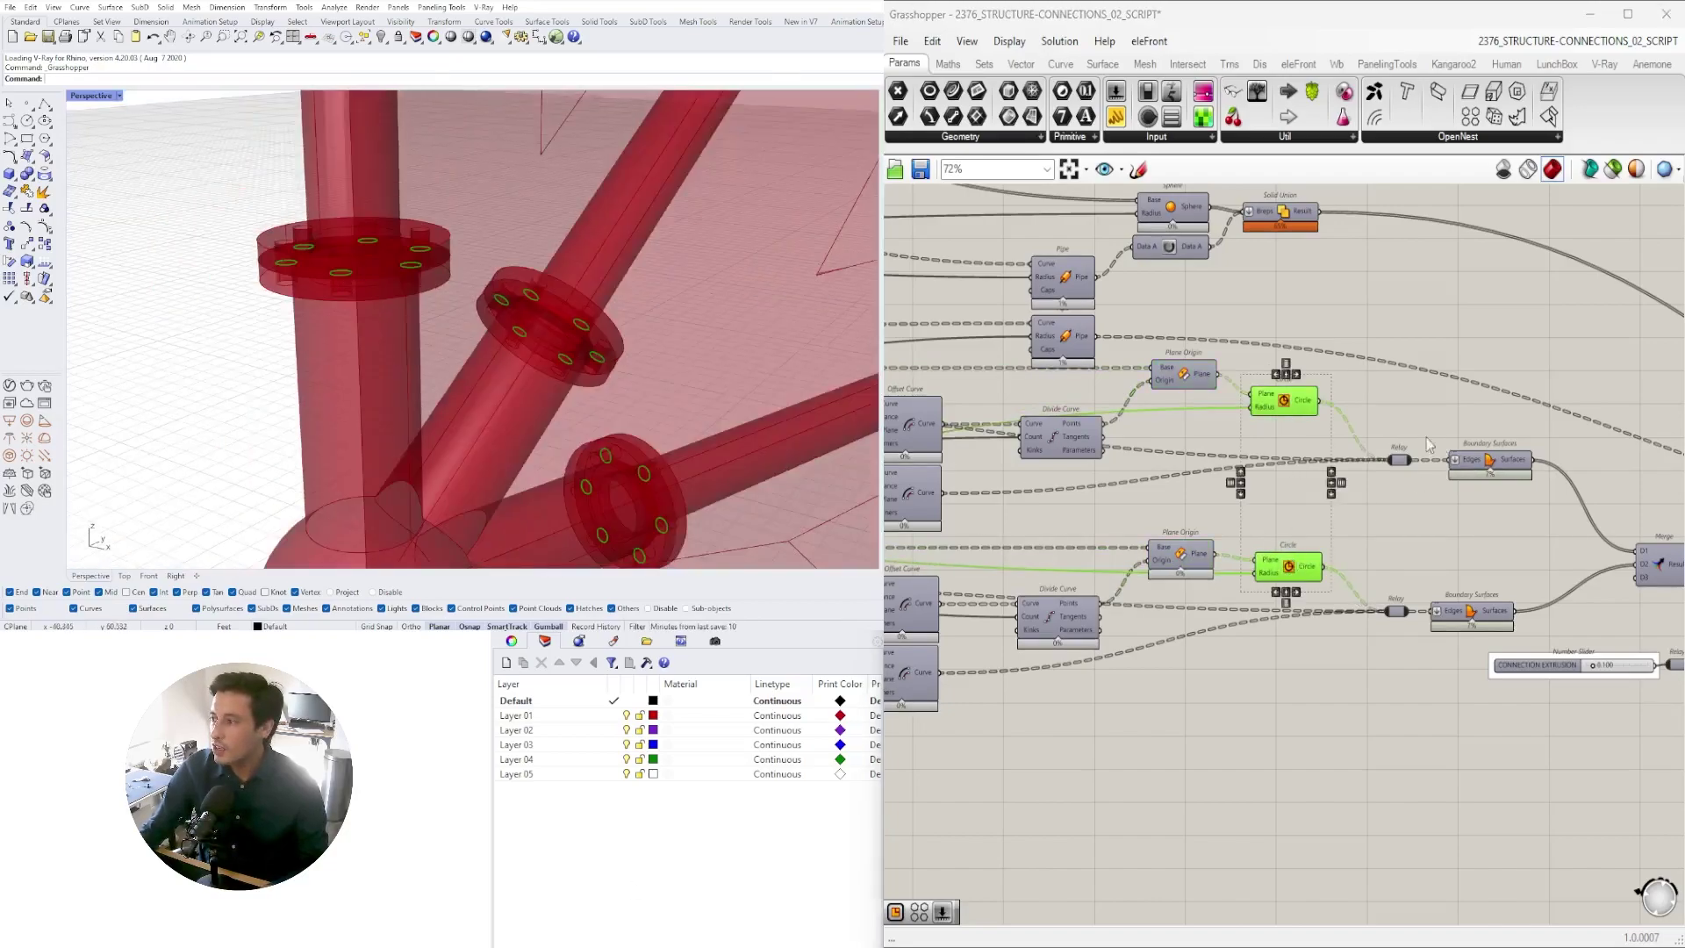
right_drag(1427, 444, 1382, 369)
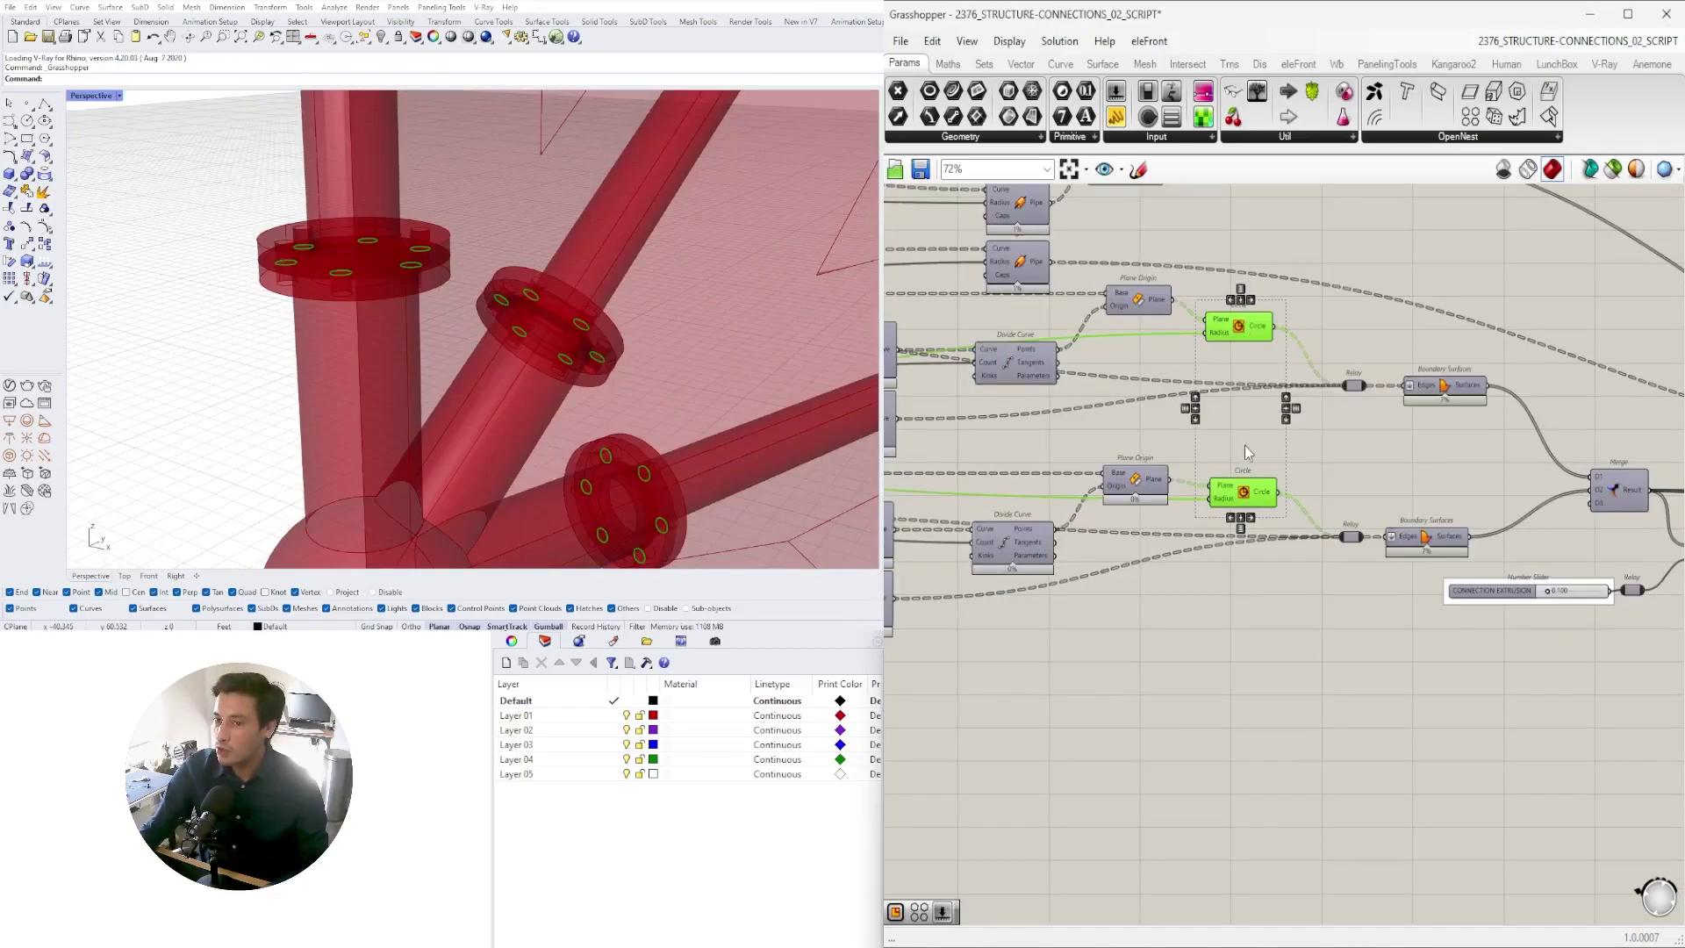
double_click(1243, 705)
text(poly)
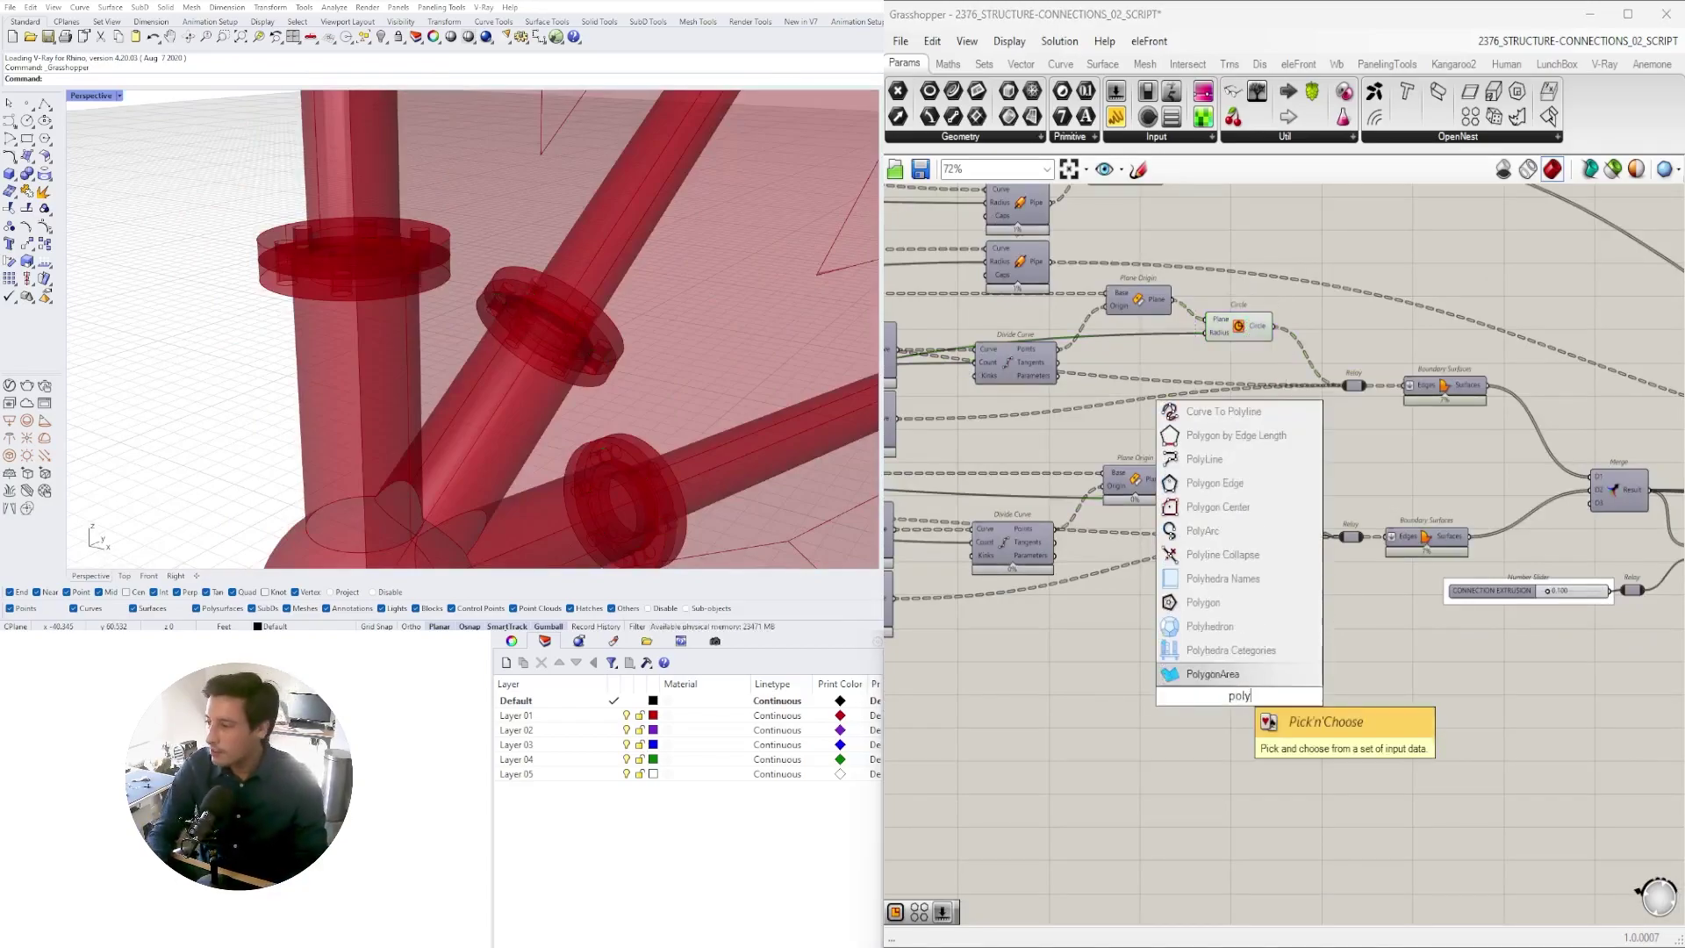
click(1211, 602)
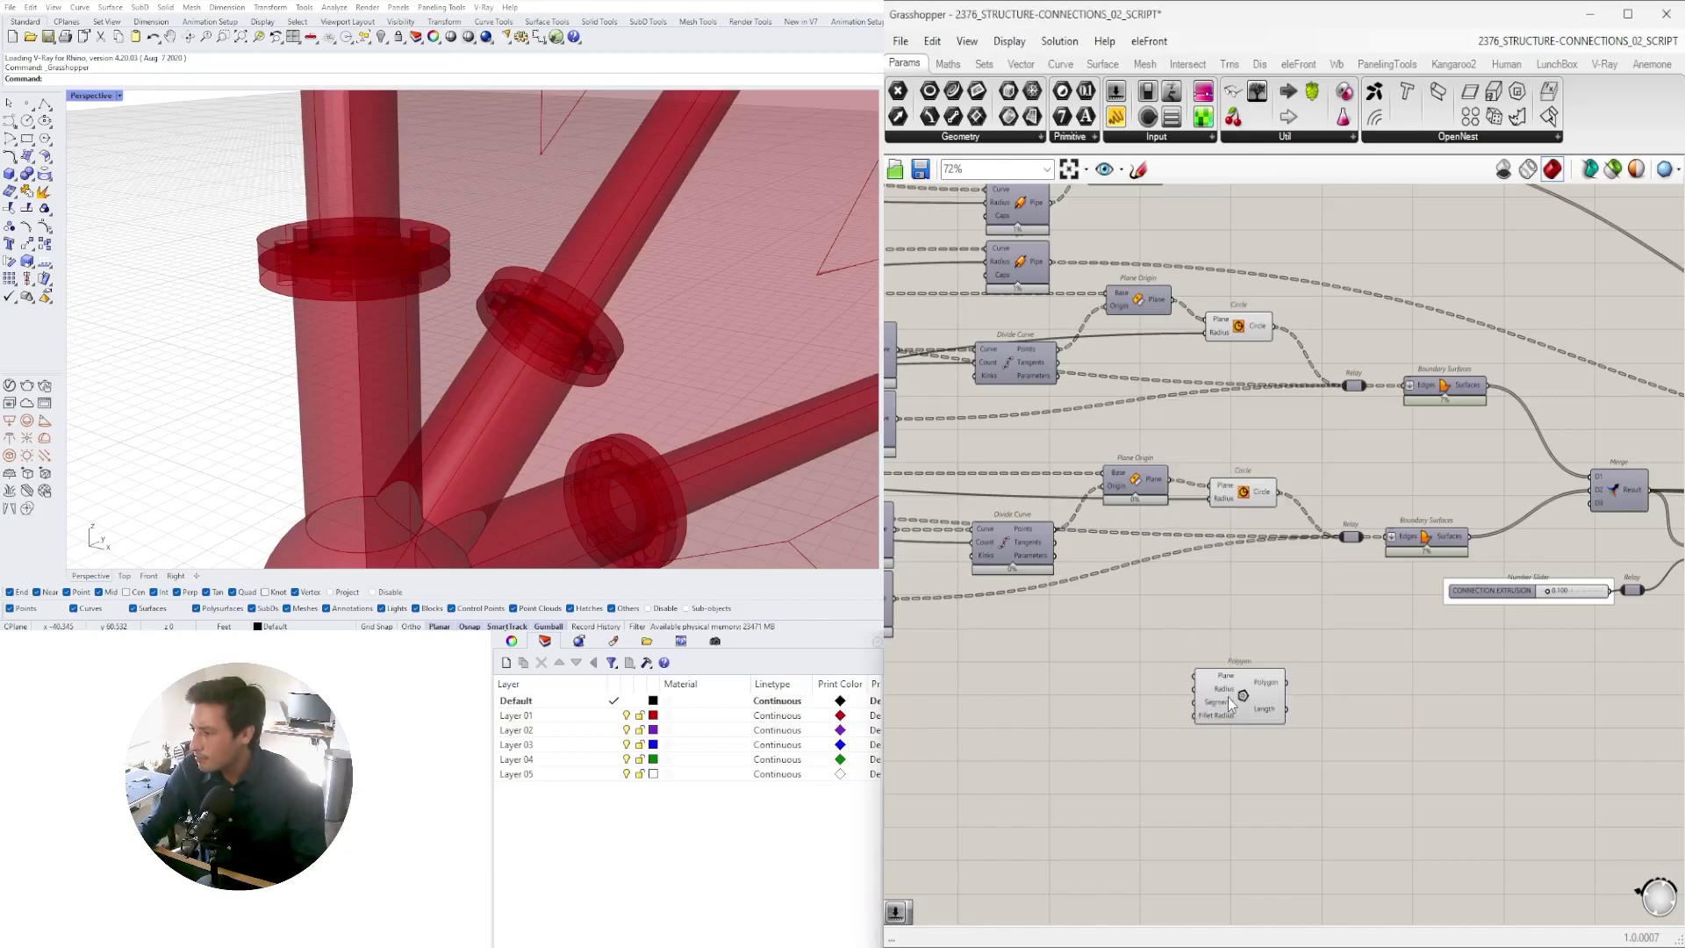
drag(1207, 702, 1288, 686)
- Create a number slider with the value 6 and connect it to the Polygon's Segments input
double_click(1130, 696)
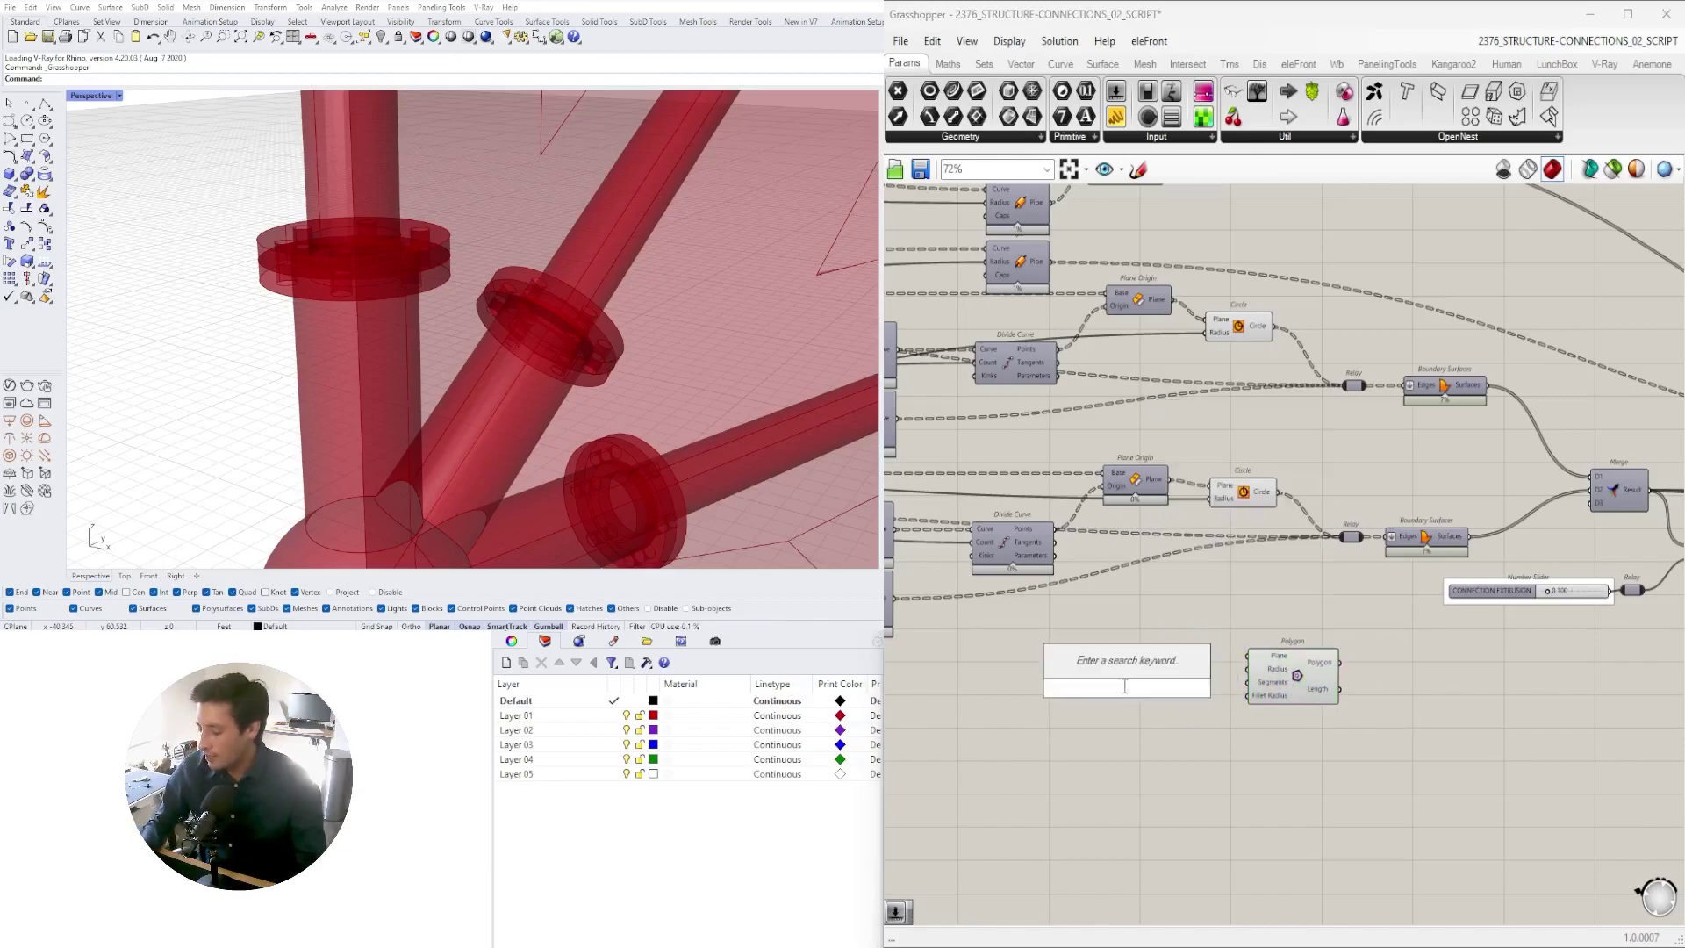
text(6)
key(Return)
scroll(1126, 687, up, 2)
scroll(1129, 684, up, 3)
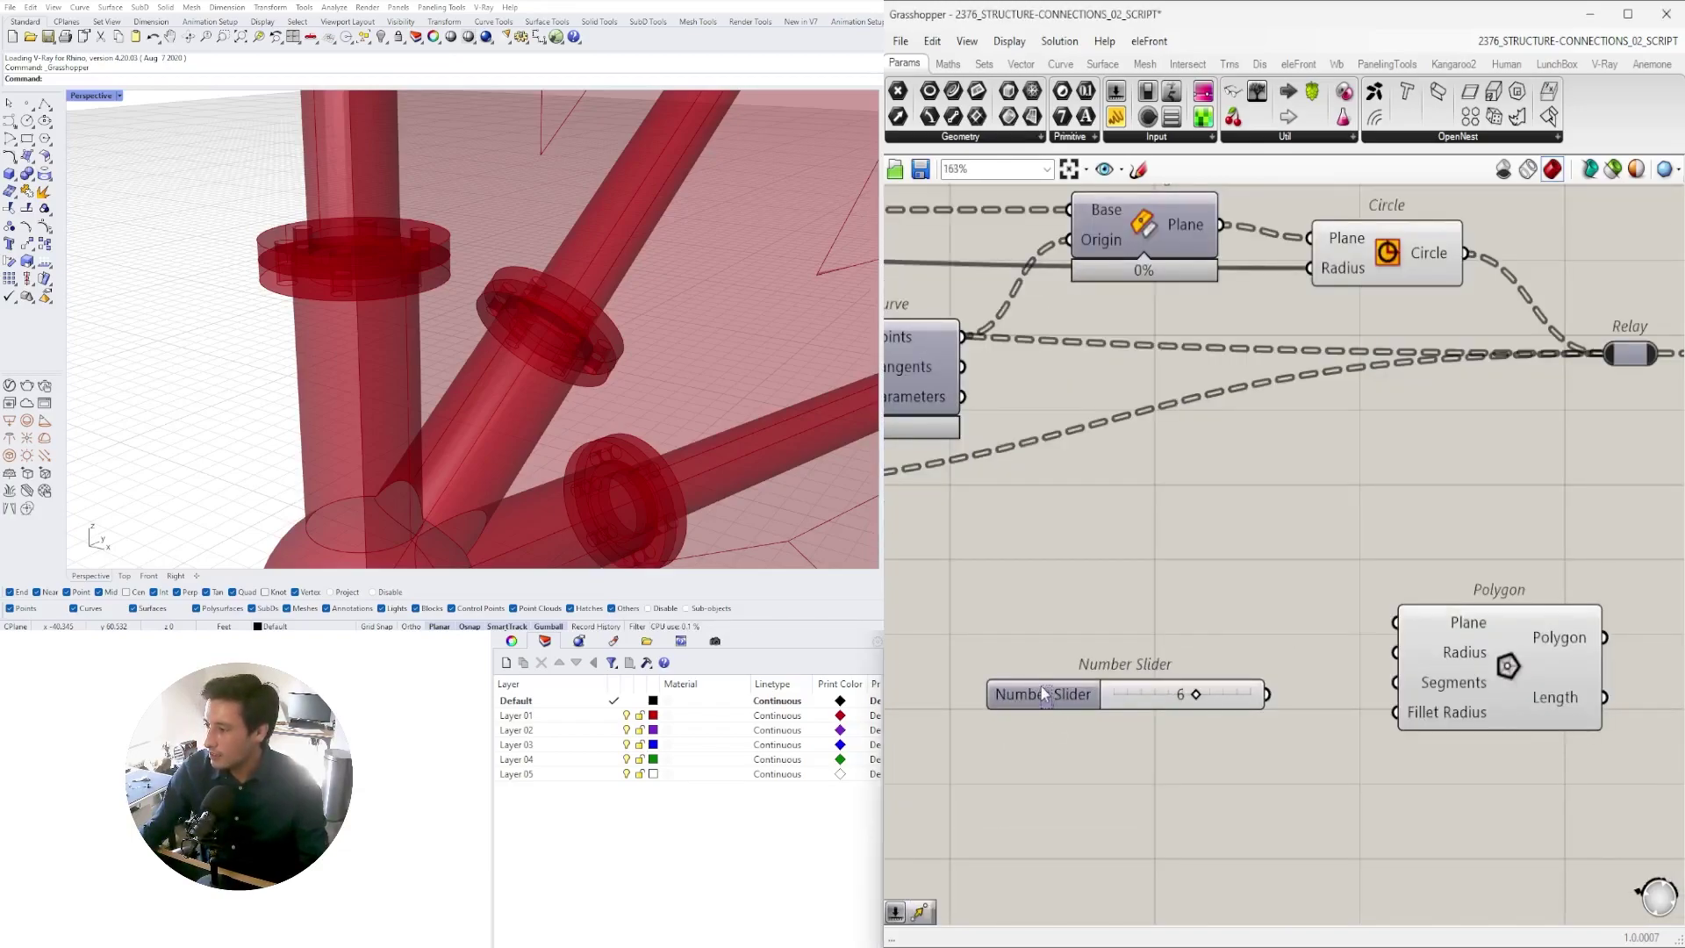
drag(1043, 692, 1053, 672)
drag(1294, 660, 1388, 687)
drag(1528, 683, 1533, 600)
- Insert a relay on the lower Circle's radius wire, feed it into the Polygon's Radius, and connect the lower Plane Origin to the Polygon's Plane
scroll(1531, 605, down, 3)
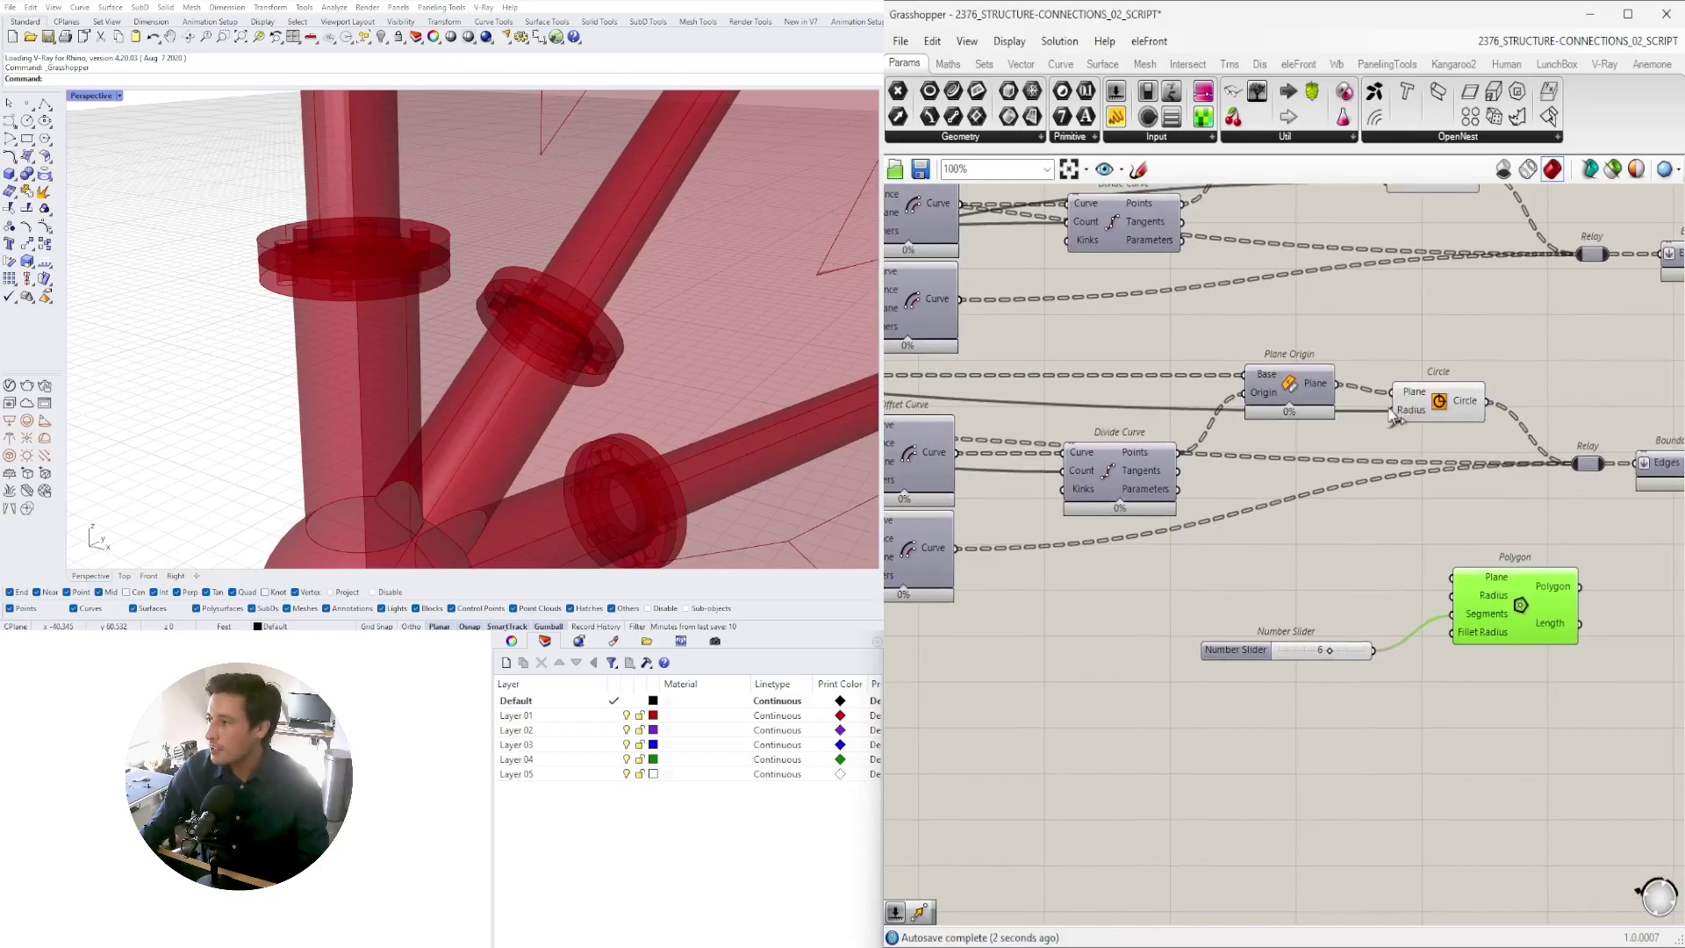
scroll(1396, 419, up, 2)
double_click(1317, 429)
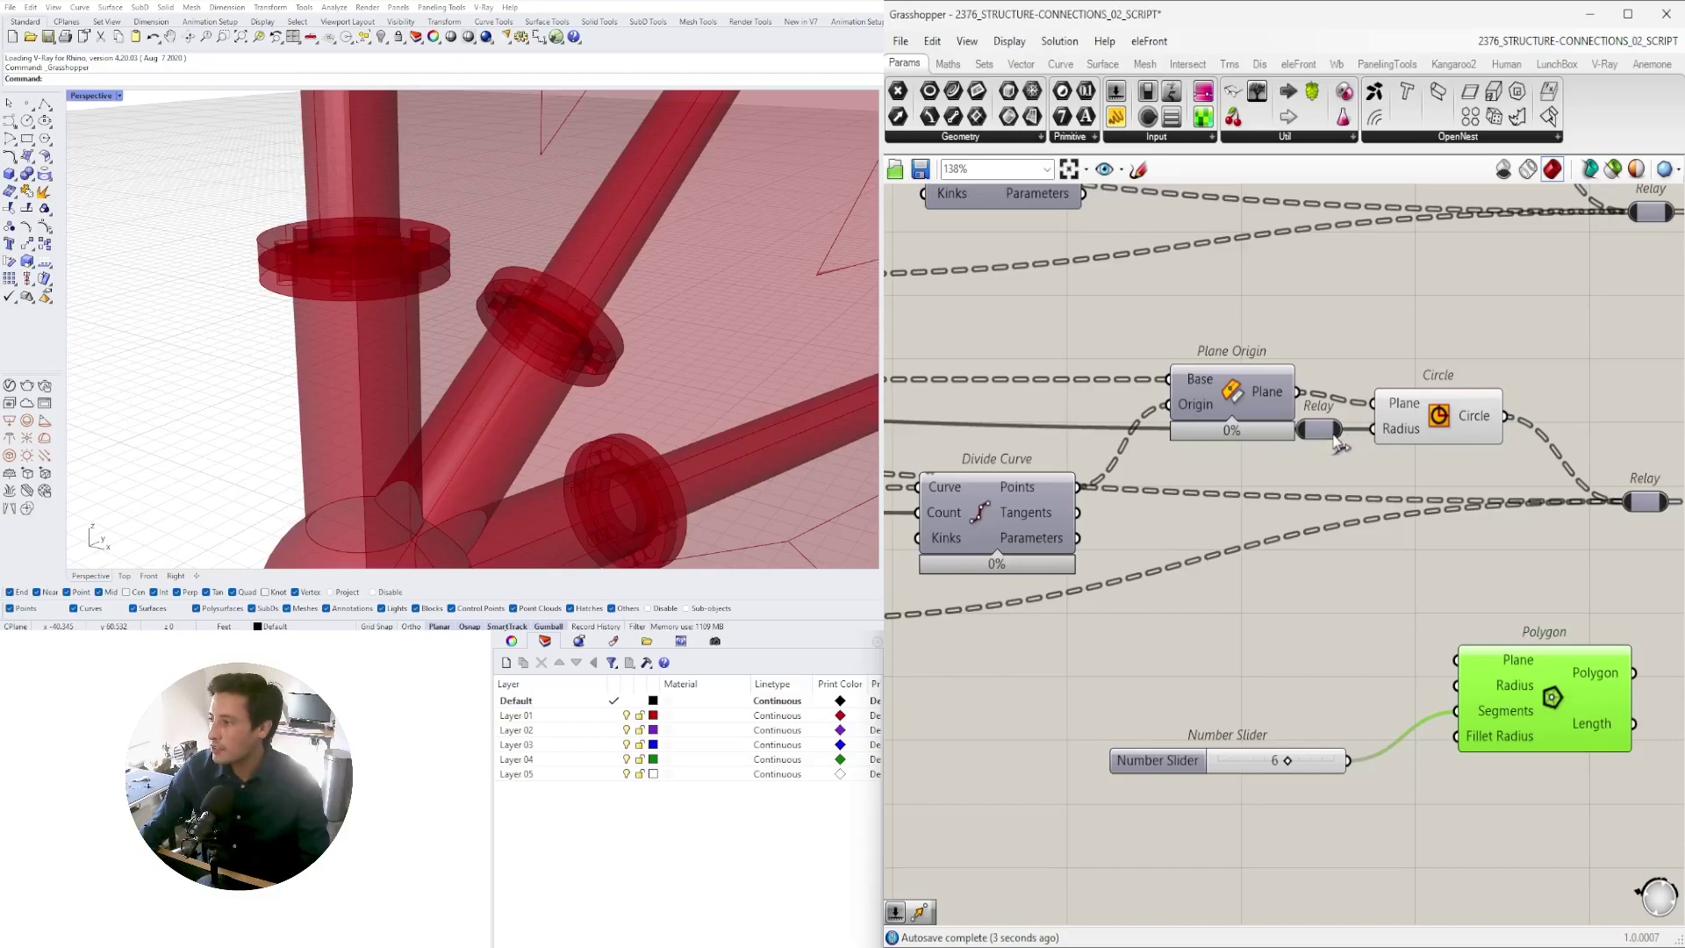
drag(1321, 432, 1453, 686)
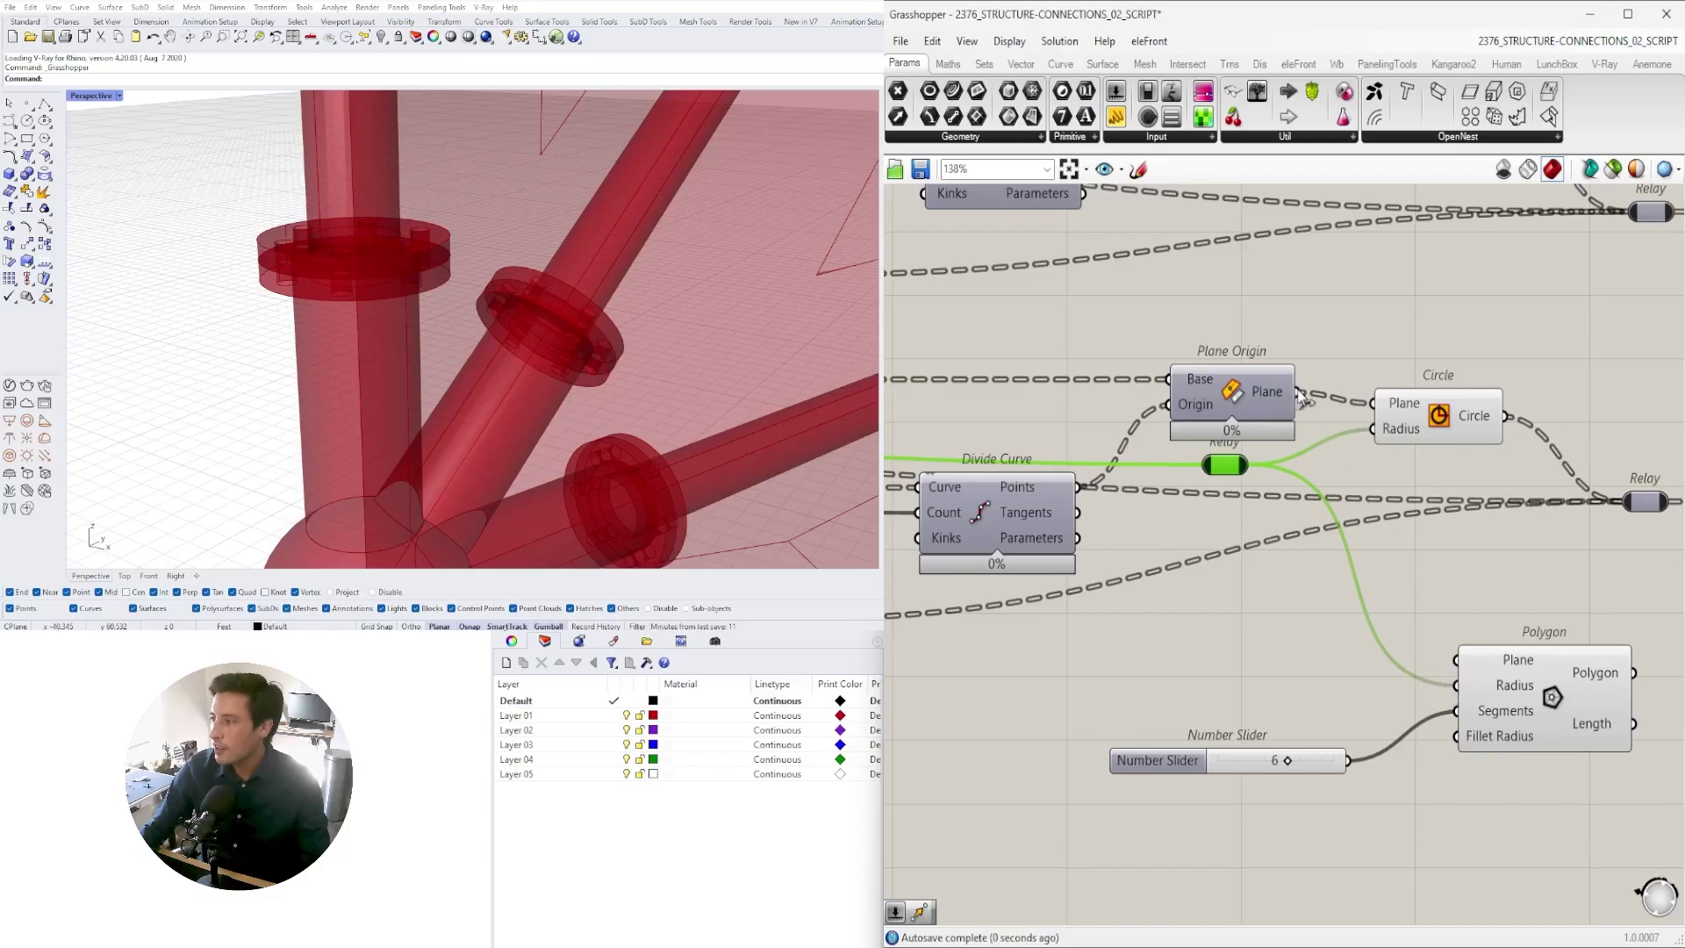
drag(1302, 394, 1463, 659)
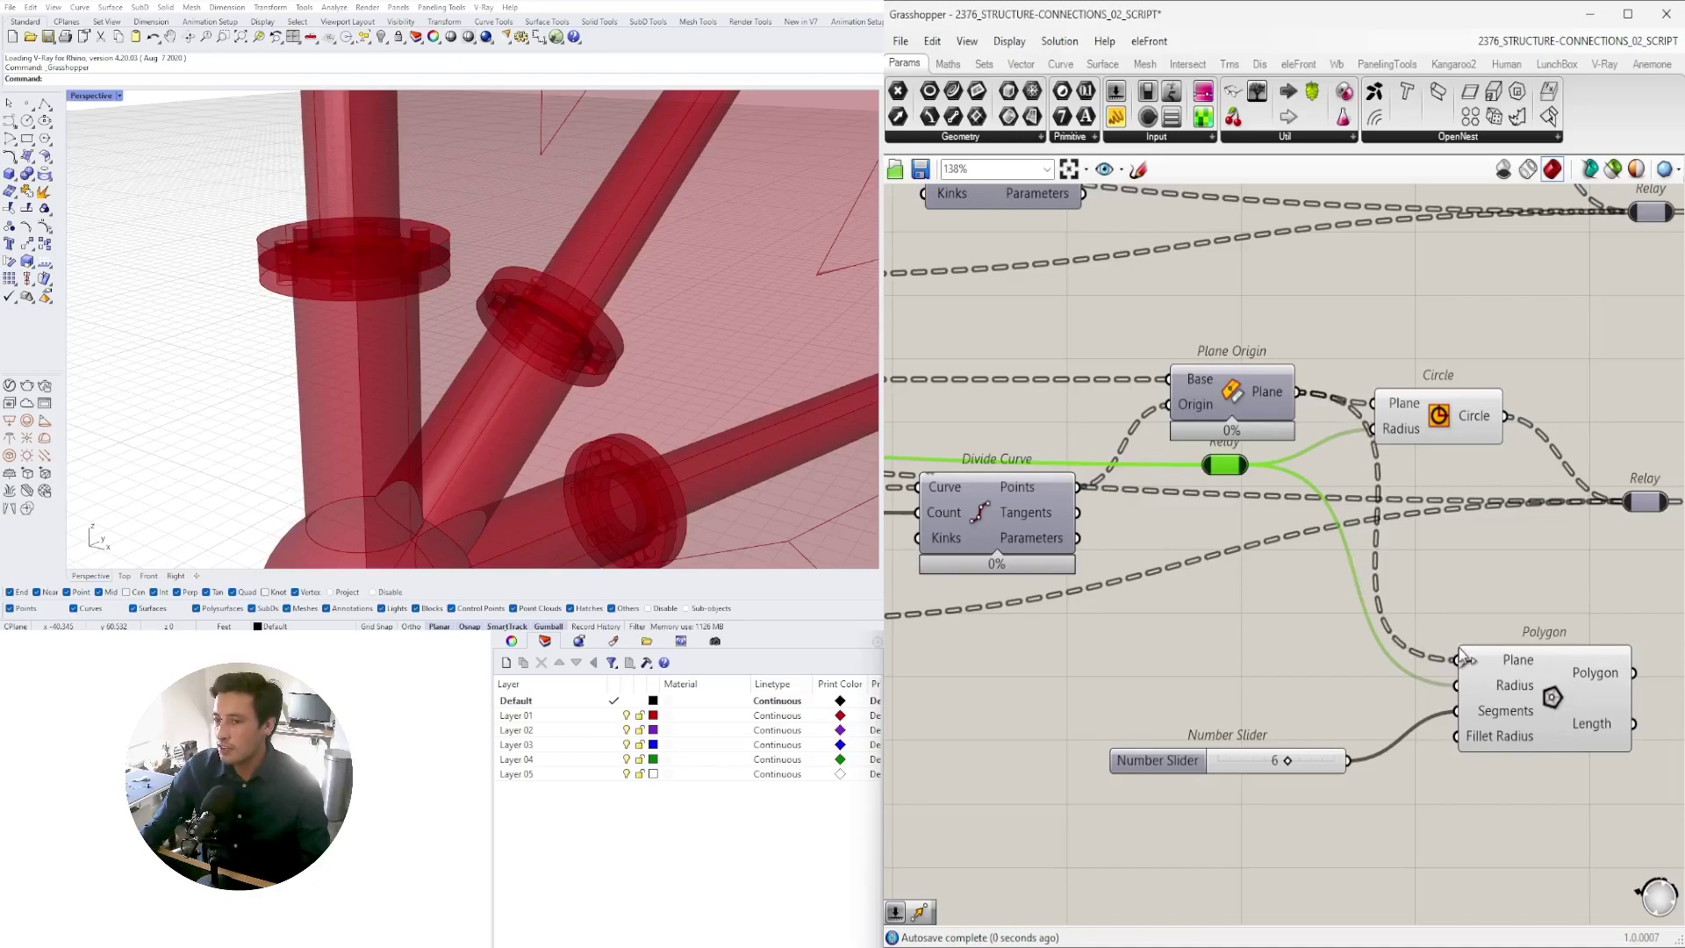
- Highlight the Polygon component and examine its hexagon outlines at the bolt holes of the flanges
click(1536, 696)
right_drag(637, 338, 524, 328)
scroll(524, 328, down, 12)
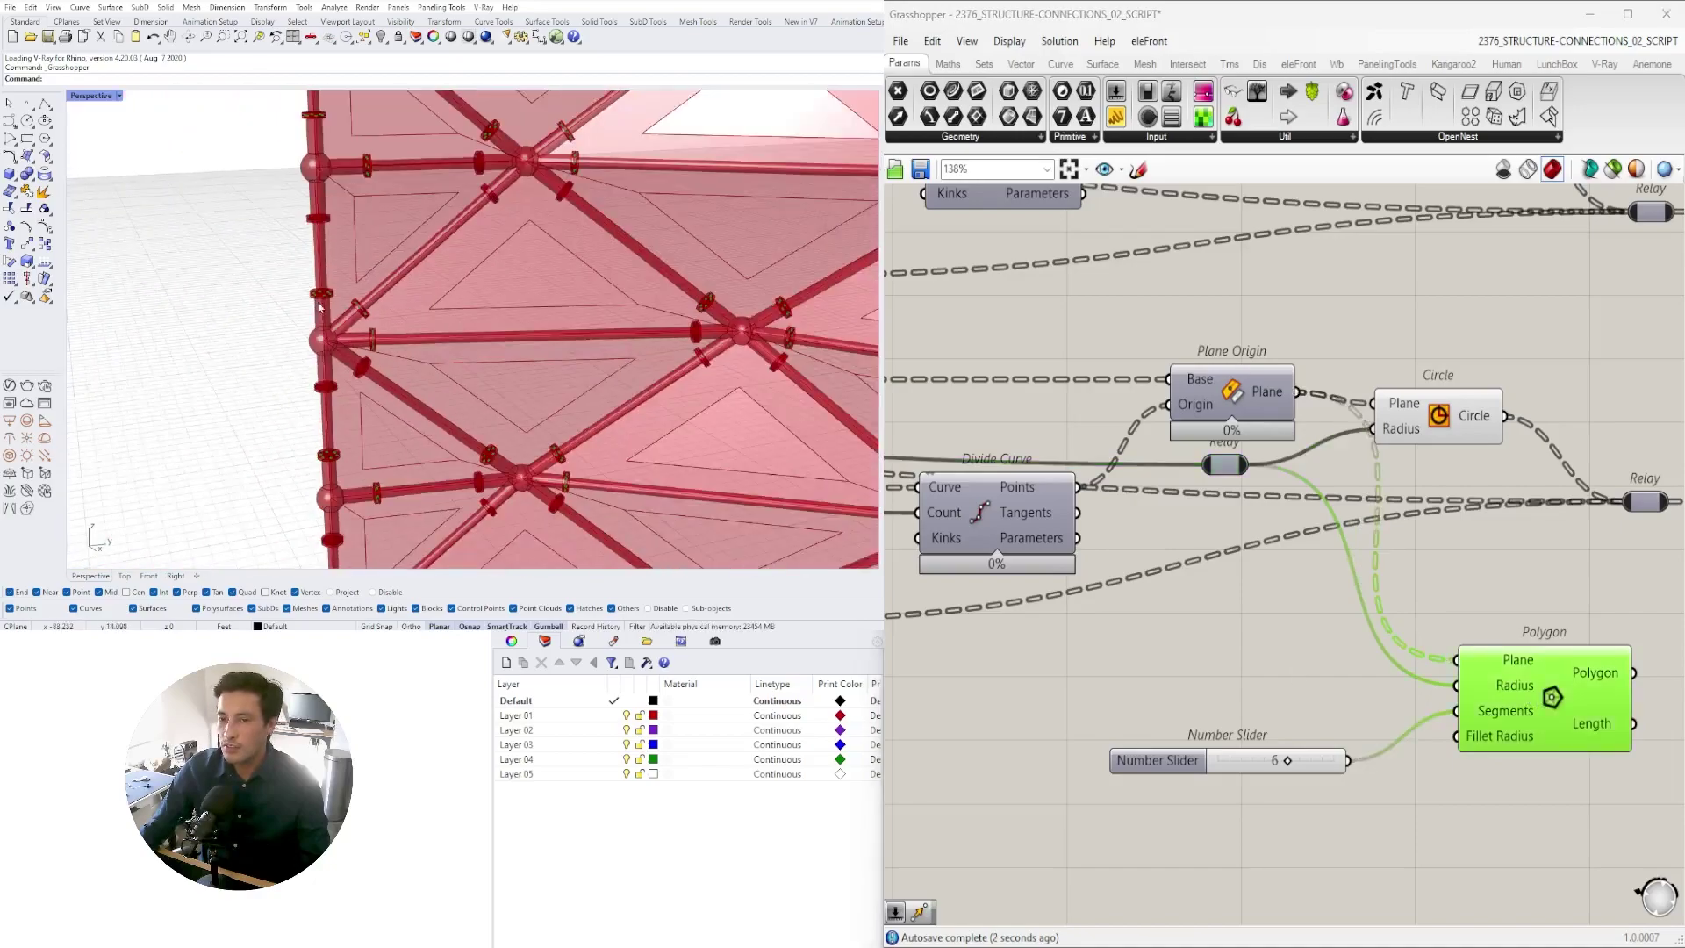
scroll(329, 263, up, 20)
scroll(322, 299, down, 12)
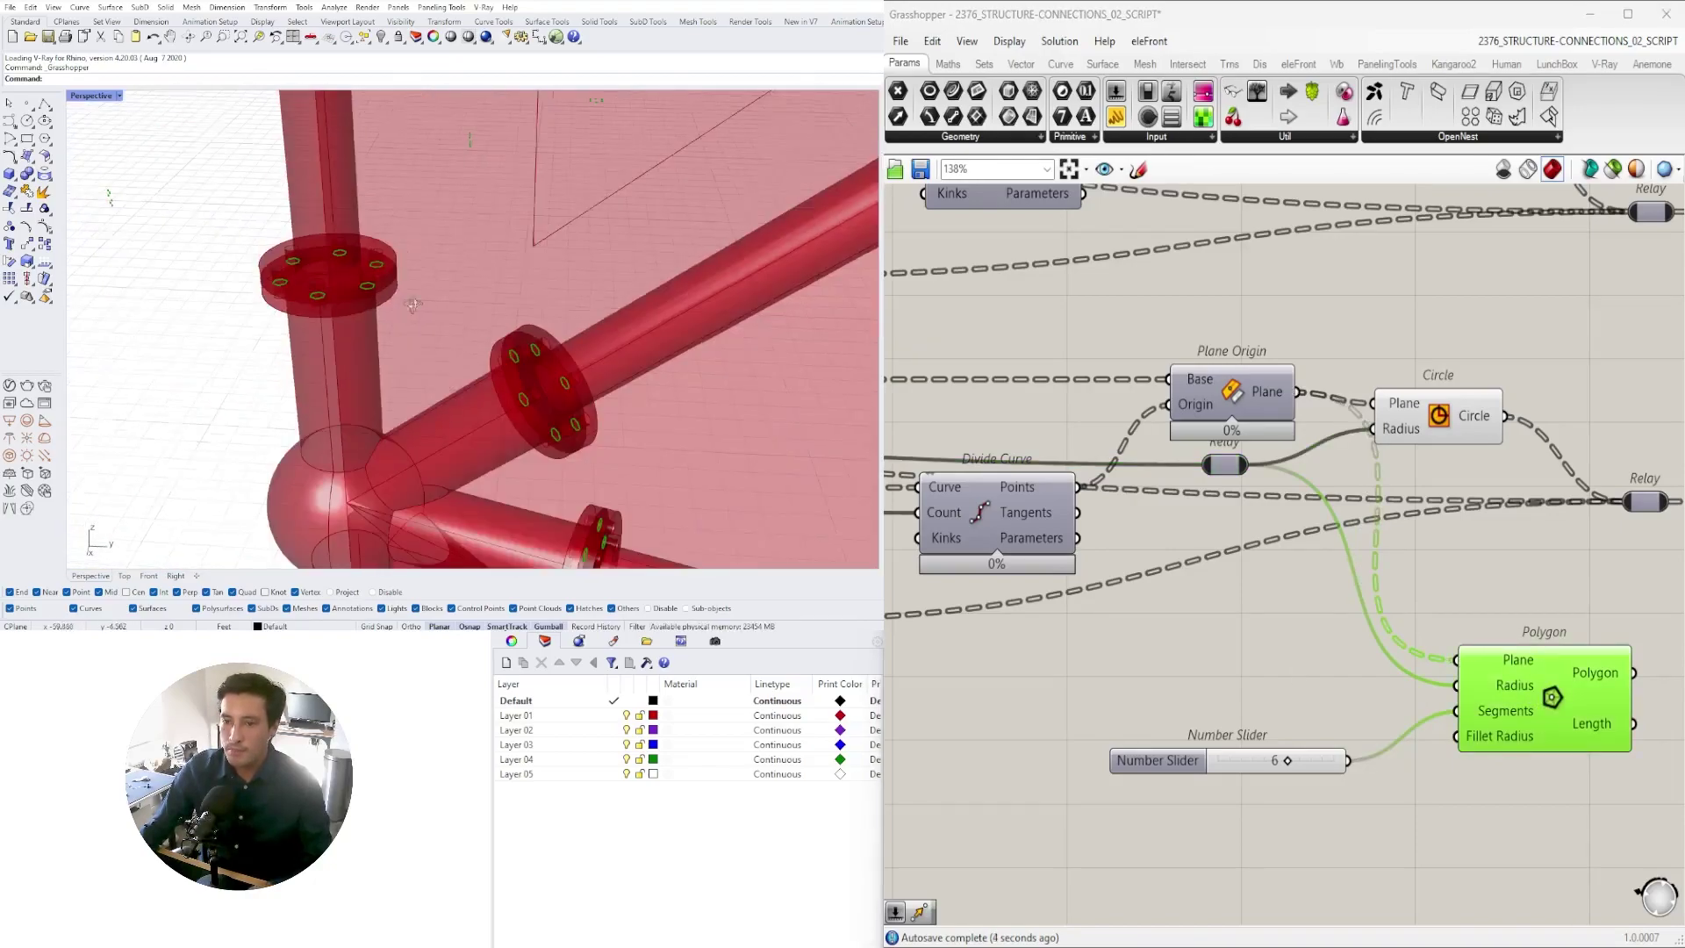
right_drag(367, 289, 583, 271)
scroll(583, 270, up, 12)
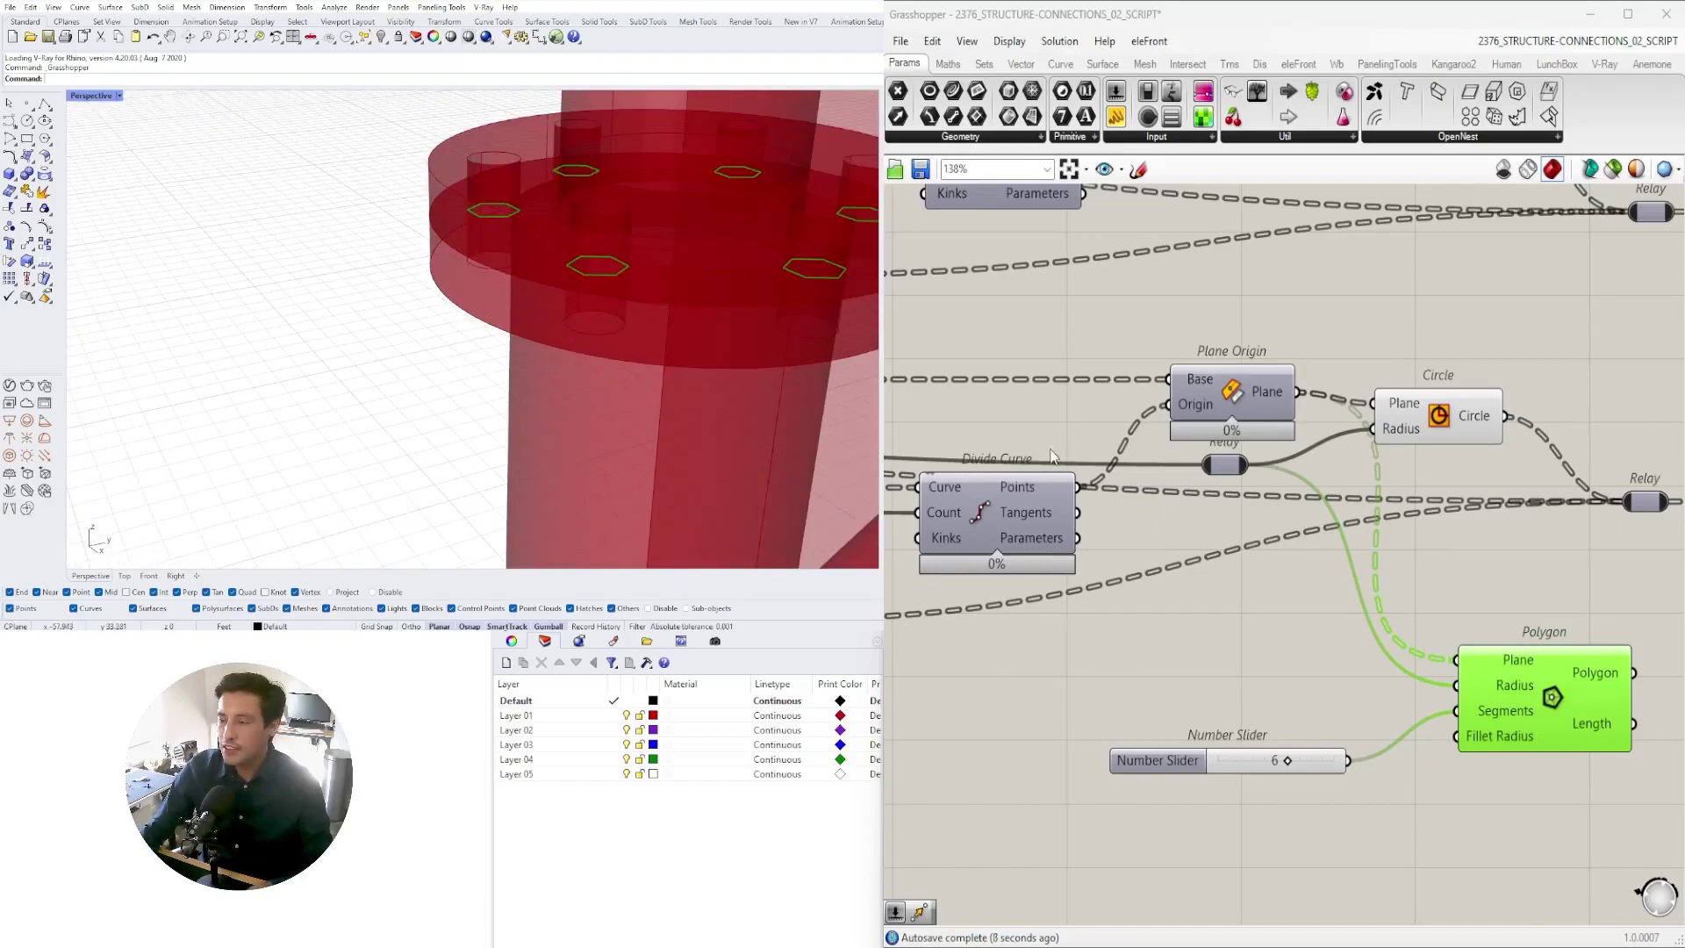
scroll(1111, 488, down, 2)
right_drag(1326, 597, 1209, 556)
scroll(443, 342, down, 8)
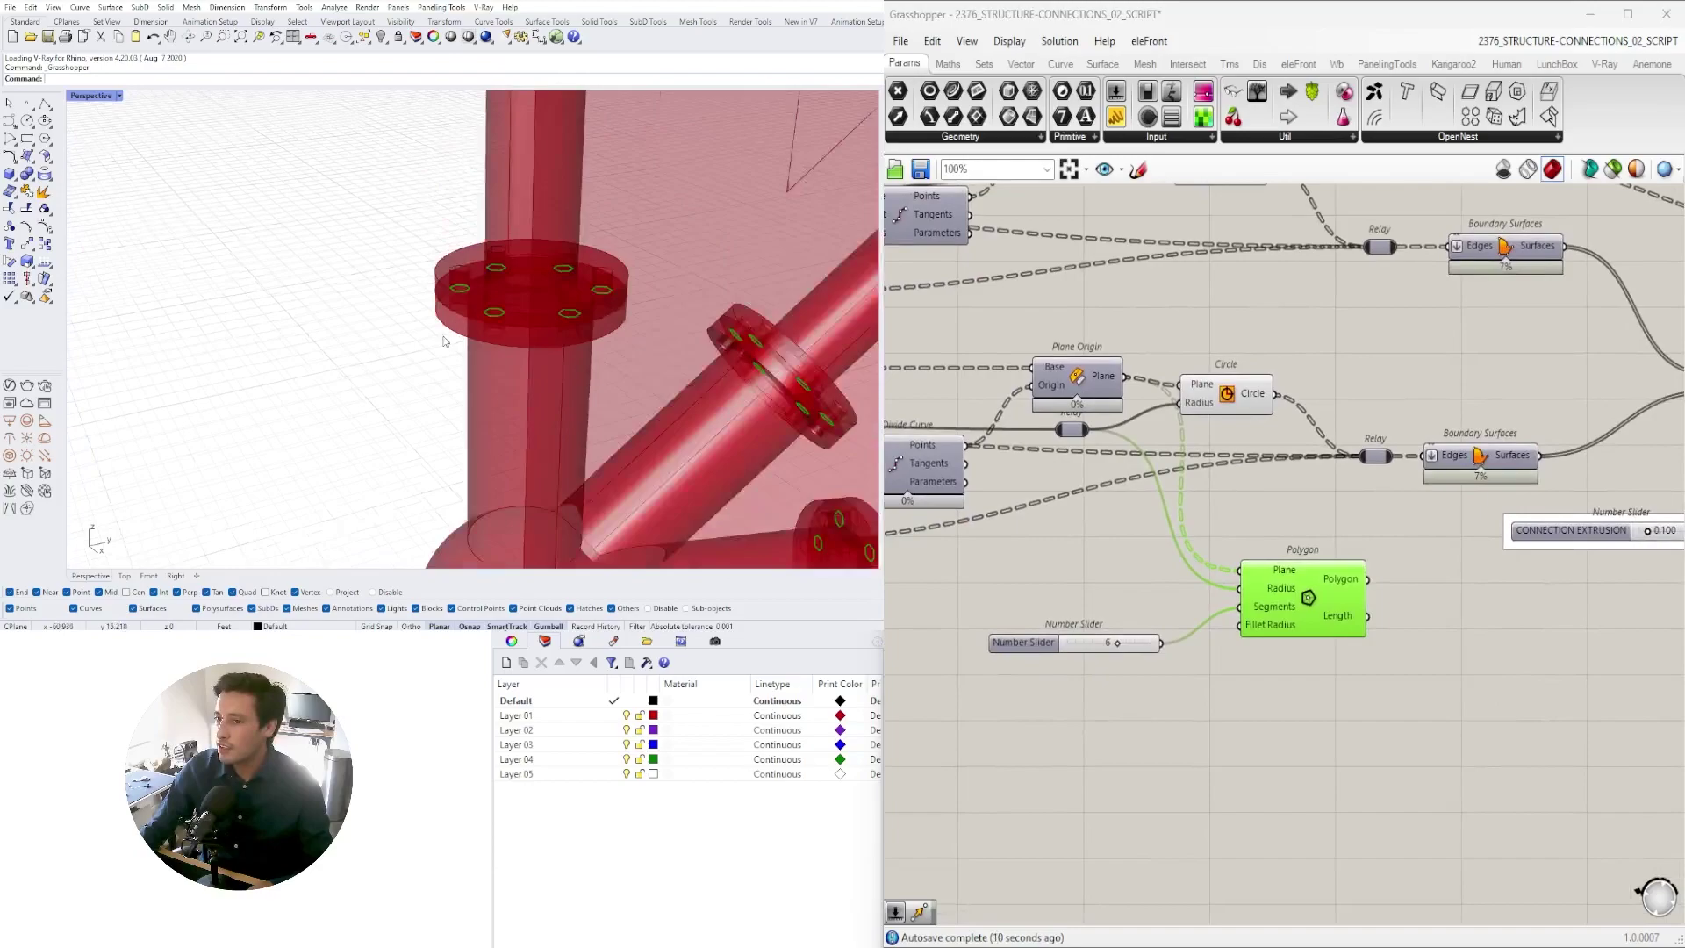
scroll(445, 341, down, 1)
scroll(580, 299, up, 5)
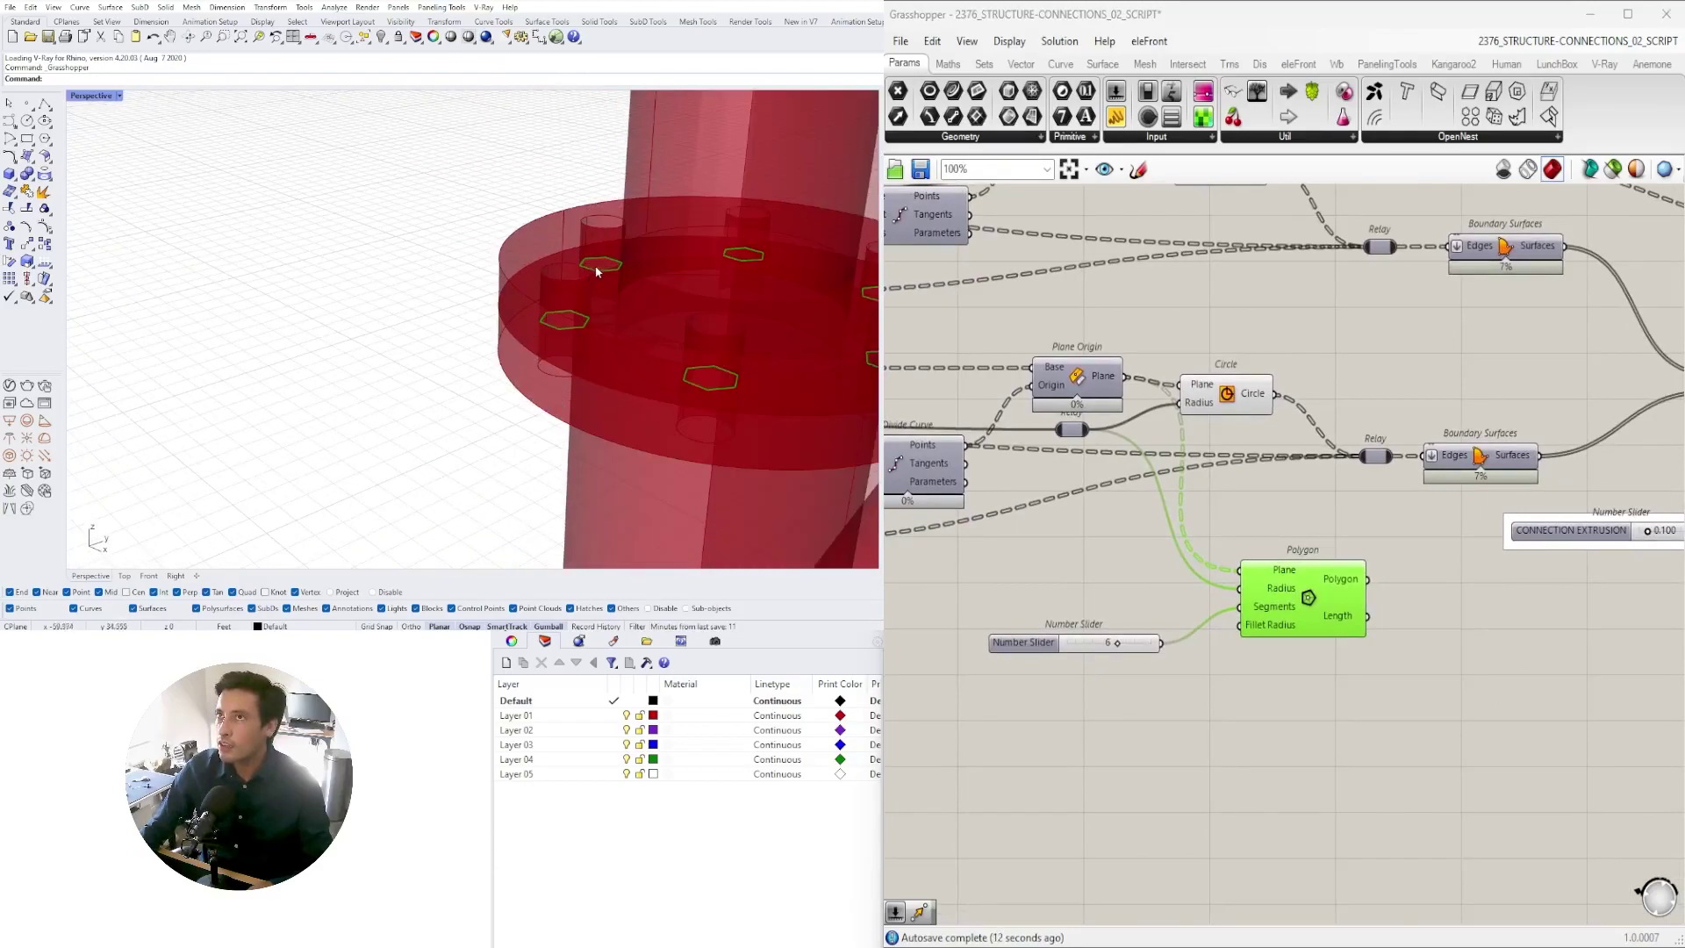
- Move the Polygon component and its segment slider together farther from the Circle components, and inspect the hexagons on the flange
drag(1373, 741, 1097, 615)
drag(1323, 596, 1427, 696)
right_drag(614, 378, 565, 262)
scroll(676, 344, down, 4)
scroll(565, 261, up, 3)
scroll(492, 208, up, 2)
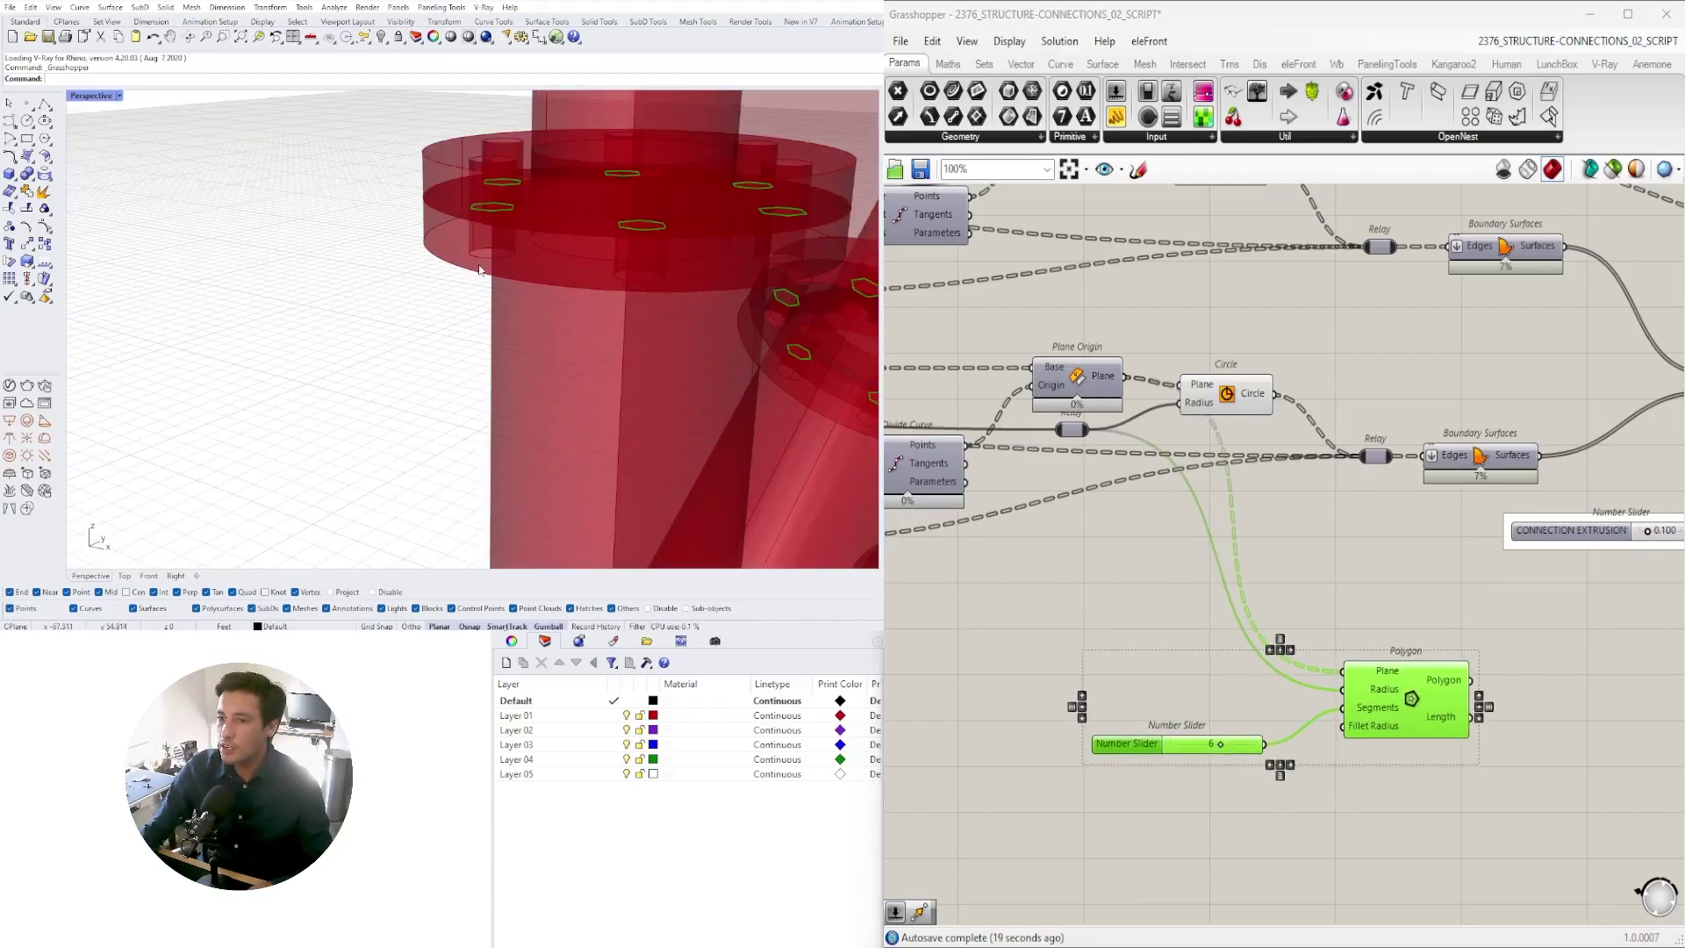
- Highlight the output Geometry component fed by the two Extrude components to examine the extruded flanges
right_drag(1230, 497, 1021, 445)
scroll(1224, 682, down, 2)
click(1414, 635)
right_drag(1558, 652, 1274, 647)
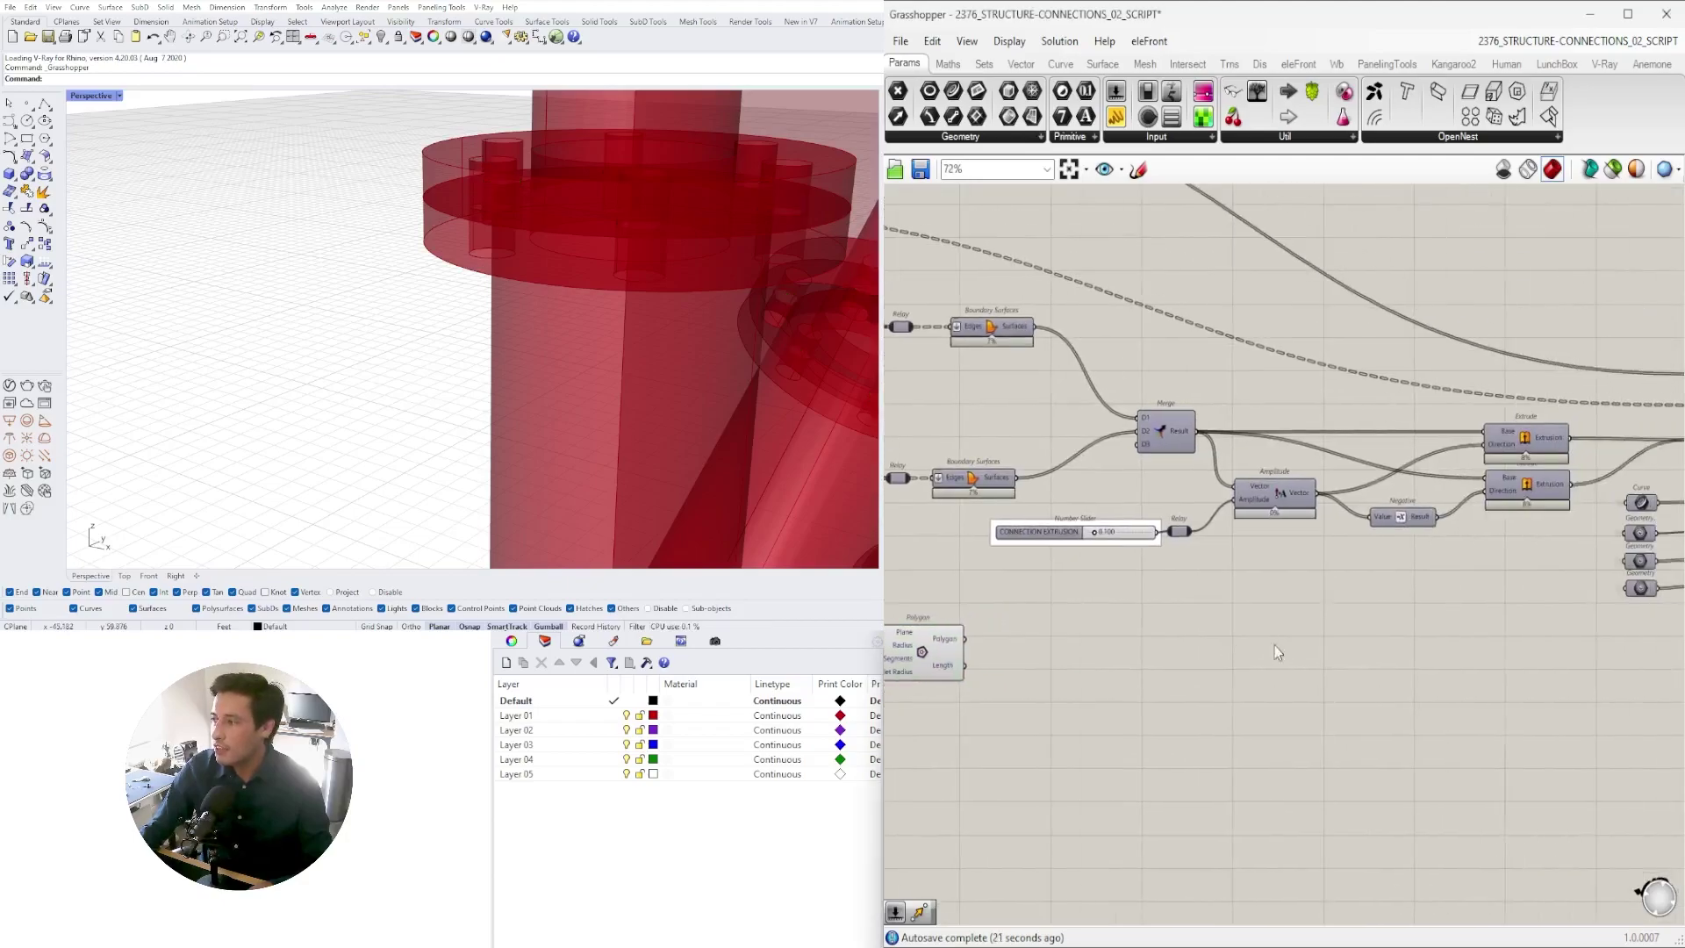
right_drag(1603, 548, 1283, 545)
drag(1494, 450, 1439, 340)
click(1397, 348)
right_drag(1306, 430, 1336, 408)
click(1469, 419)
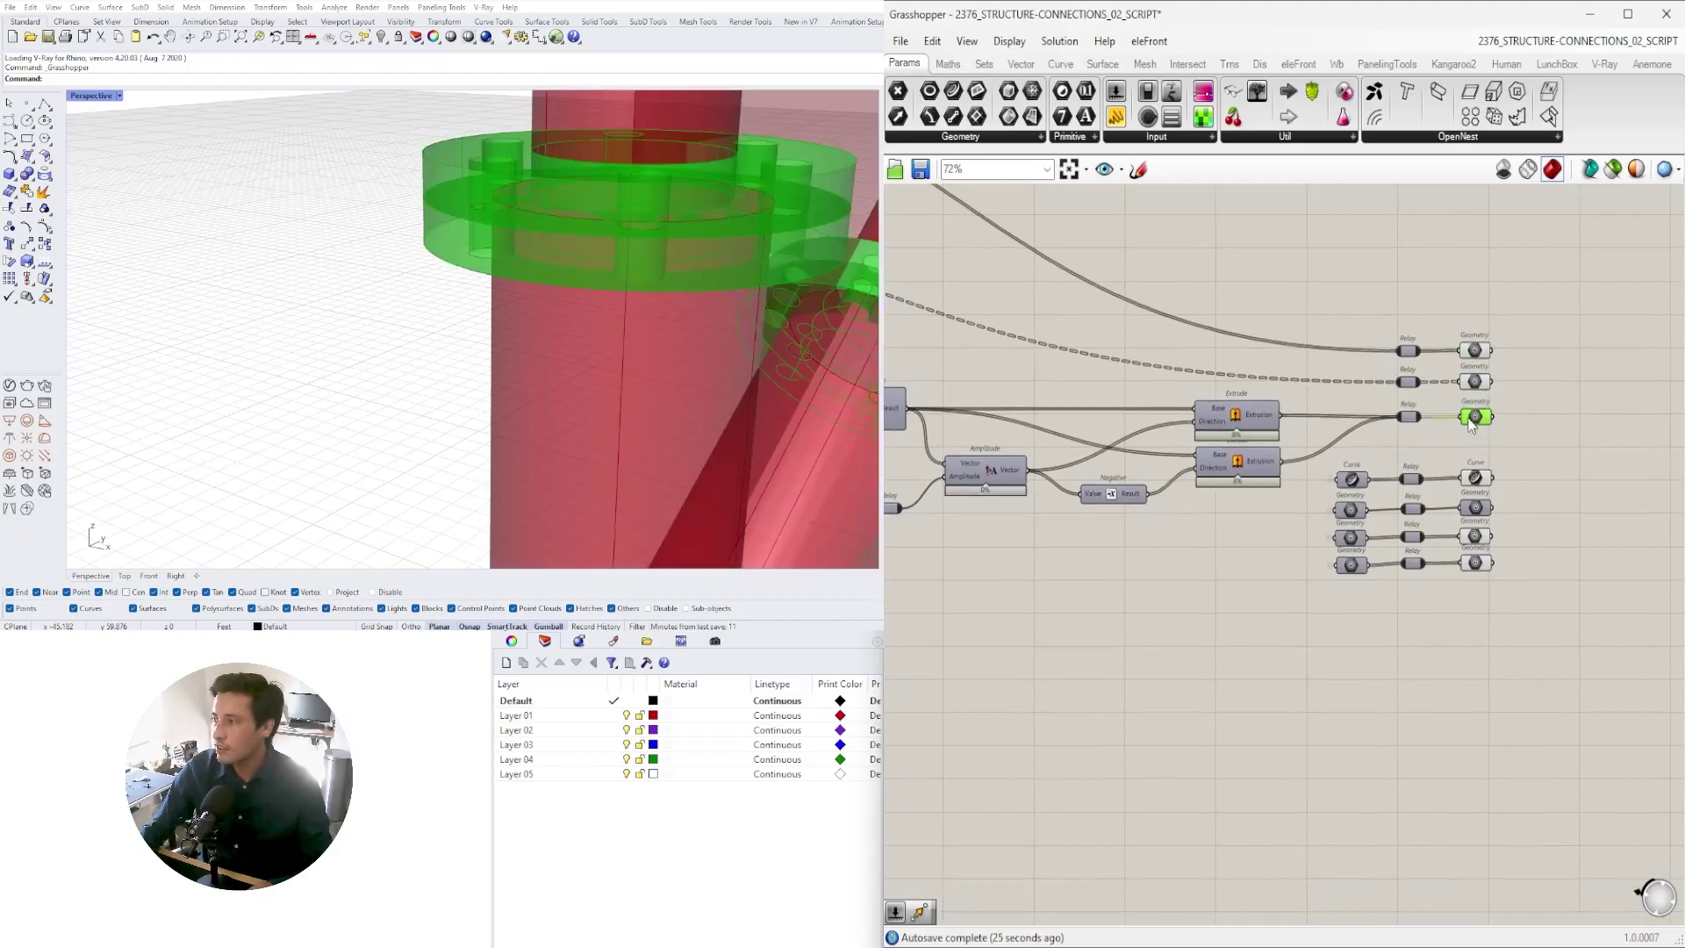
- Set the CONNECTION EXTRUSION slider to 0.5 and check the flange thickness around the node
right_drag(1012, 474, 1280, 506)
scroll(1085, 541, up, 7)
double_click(1091, 549)
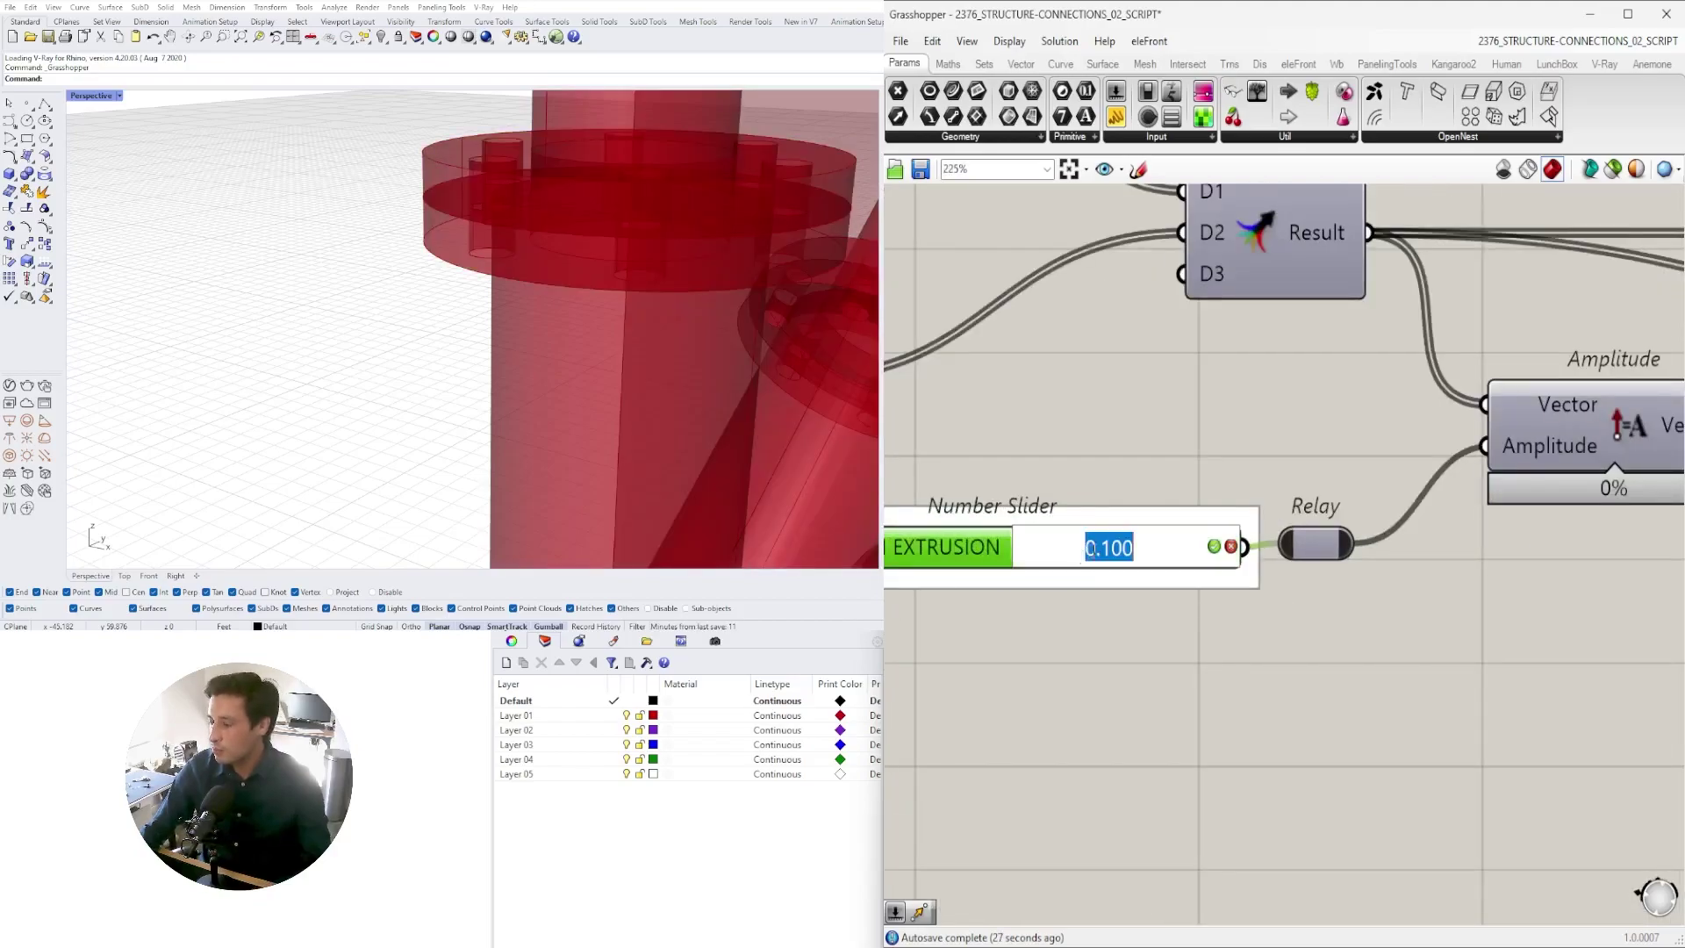
text(.5)
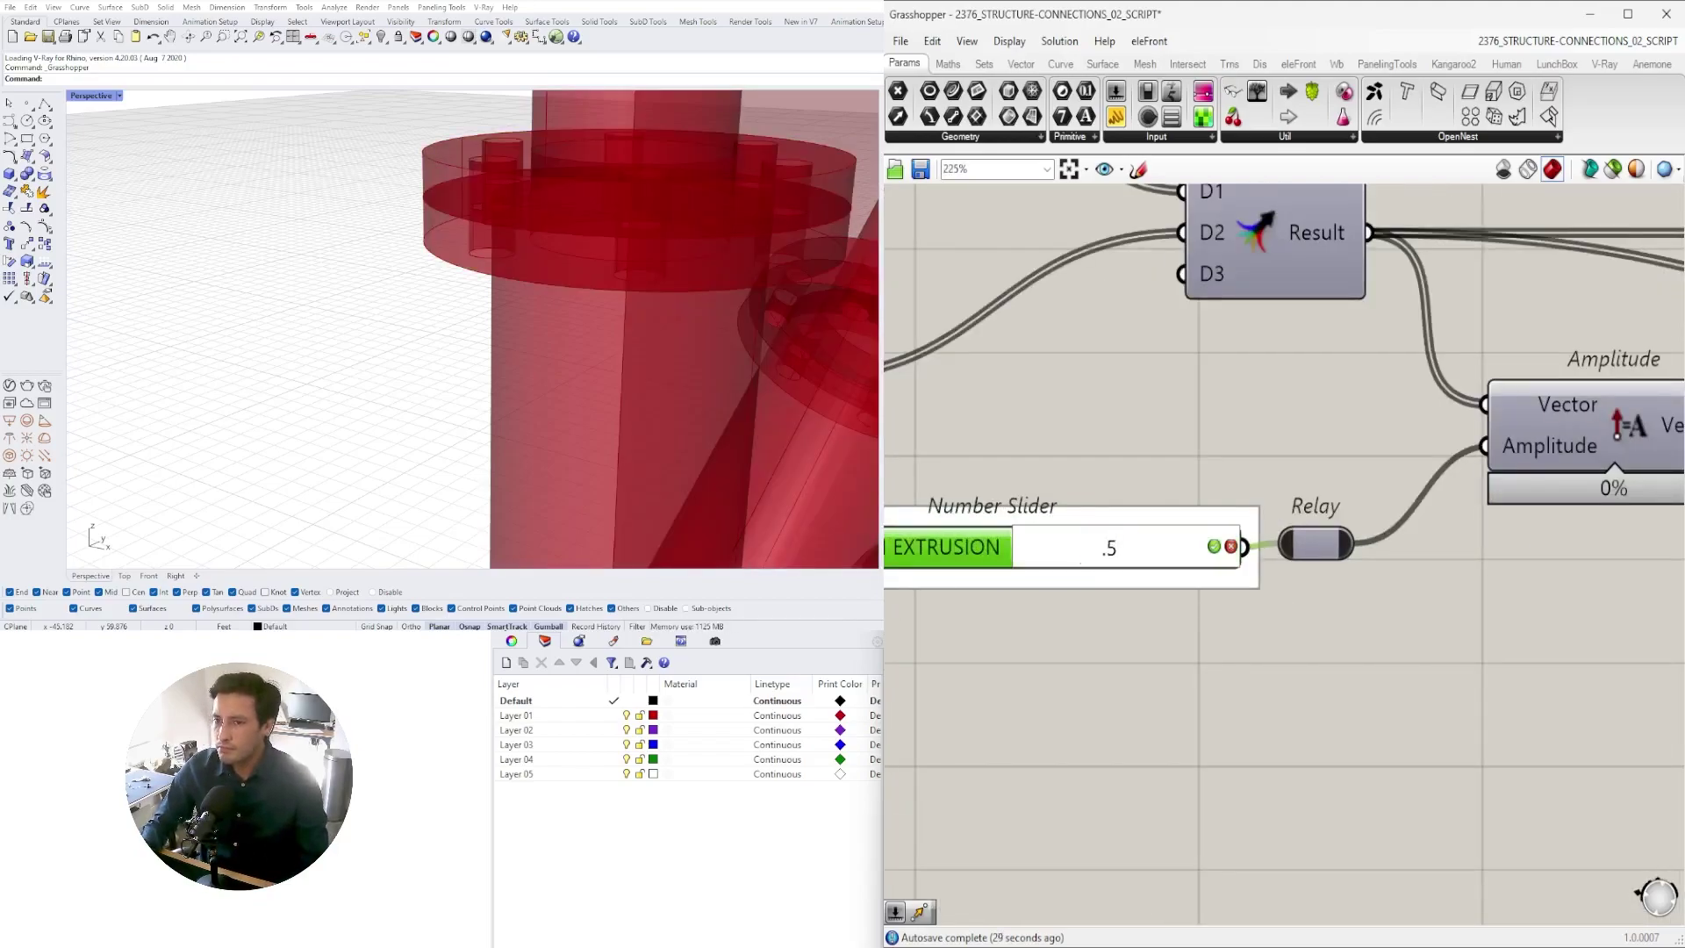
key(Return)
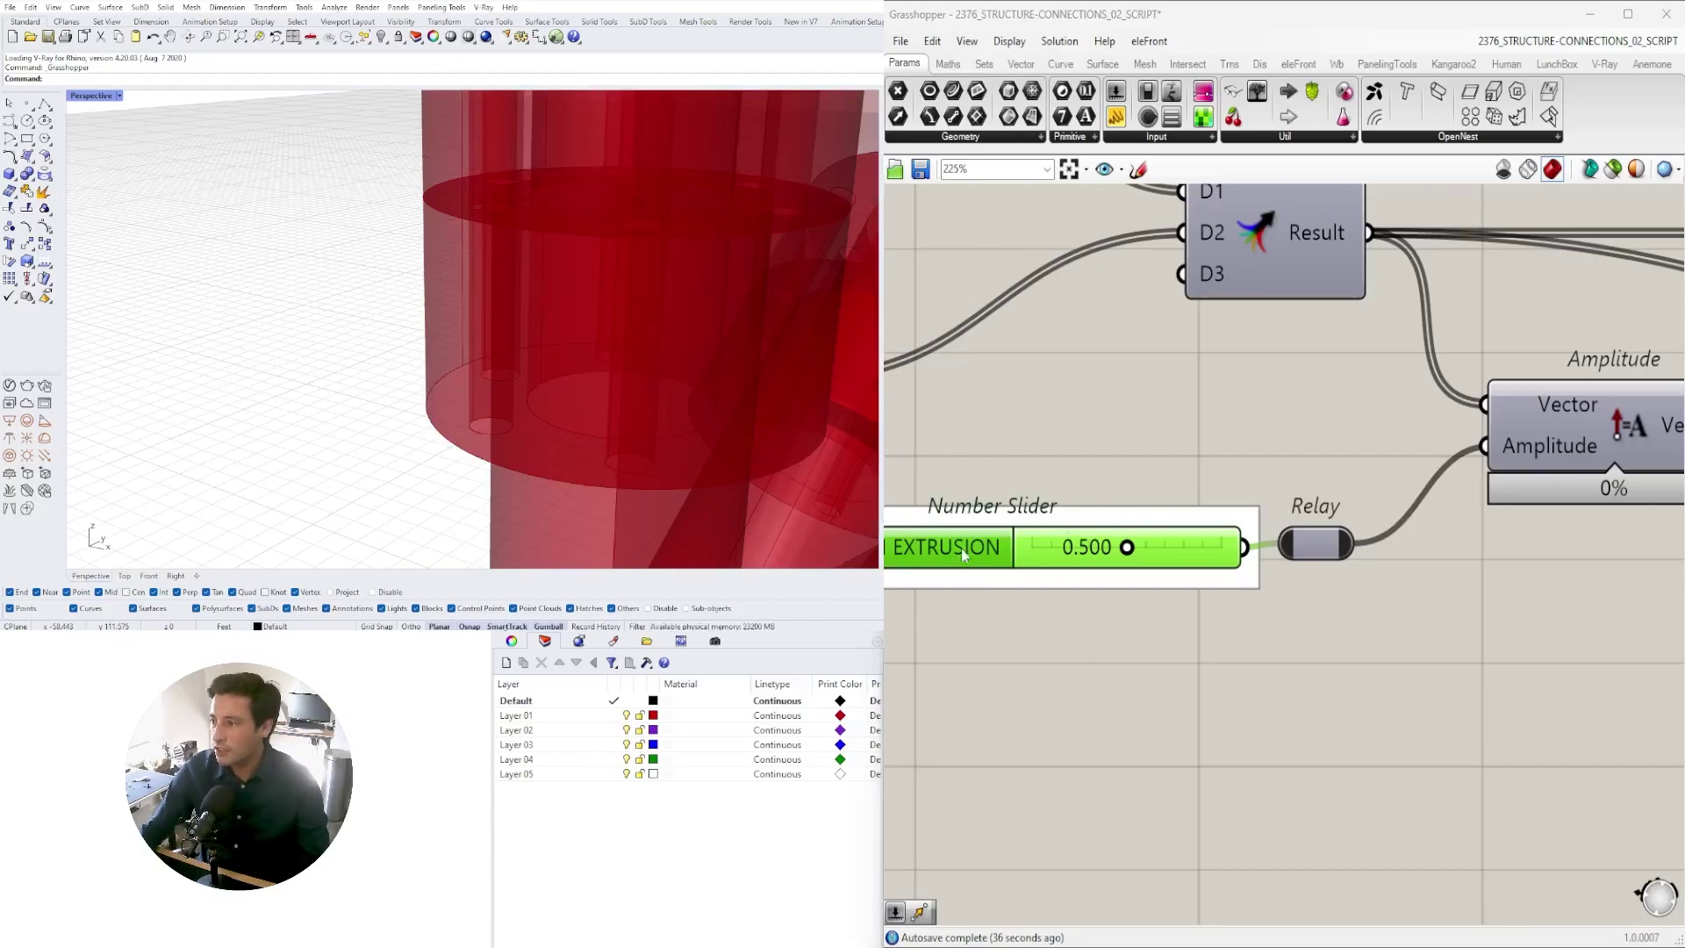
scroll(612, 333, down, 5)
scroll(606, 319, up, 5)
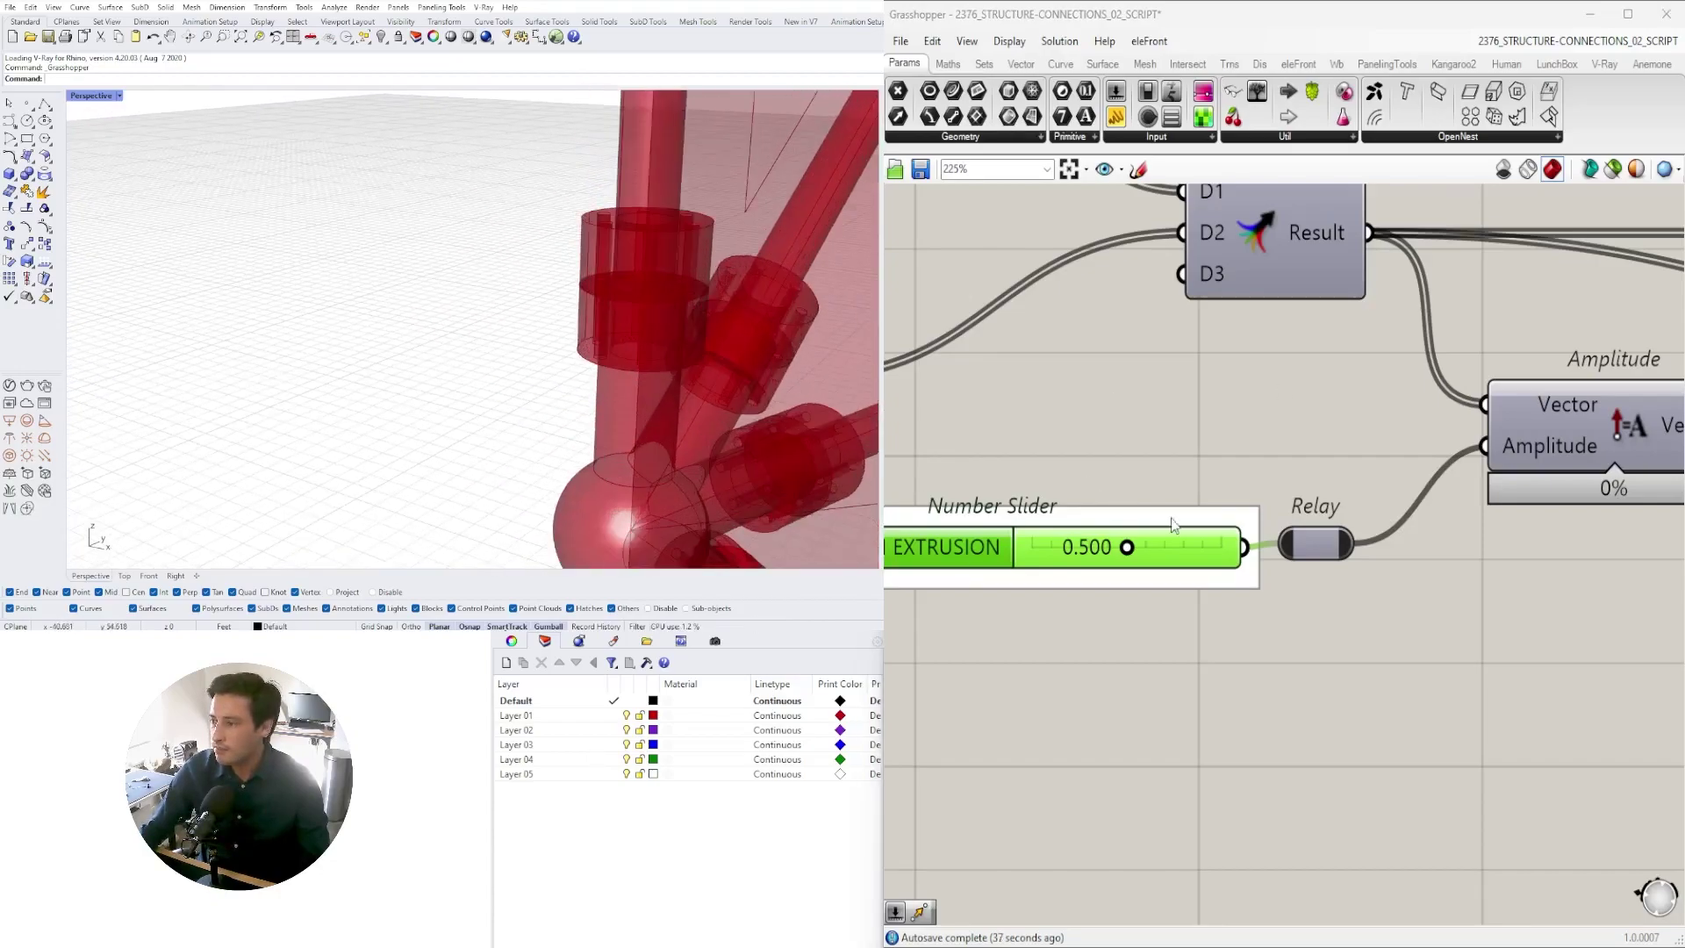
- Set the CONNECTION EXTRUSION slider to 0.05, check the thinner flanges, and nudge the slider slightly away from its relay
double_click(1106, 551)
text(.05)
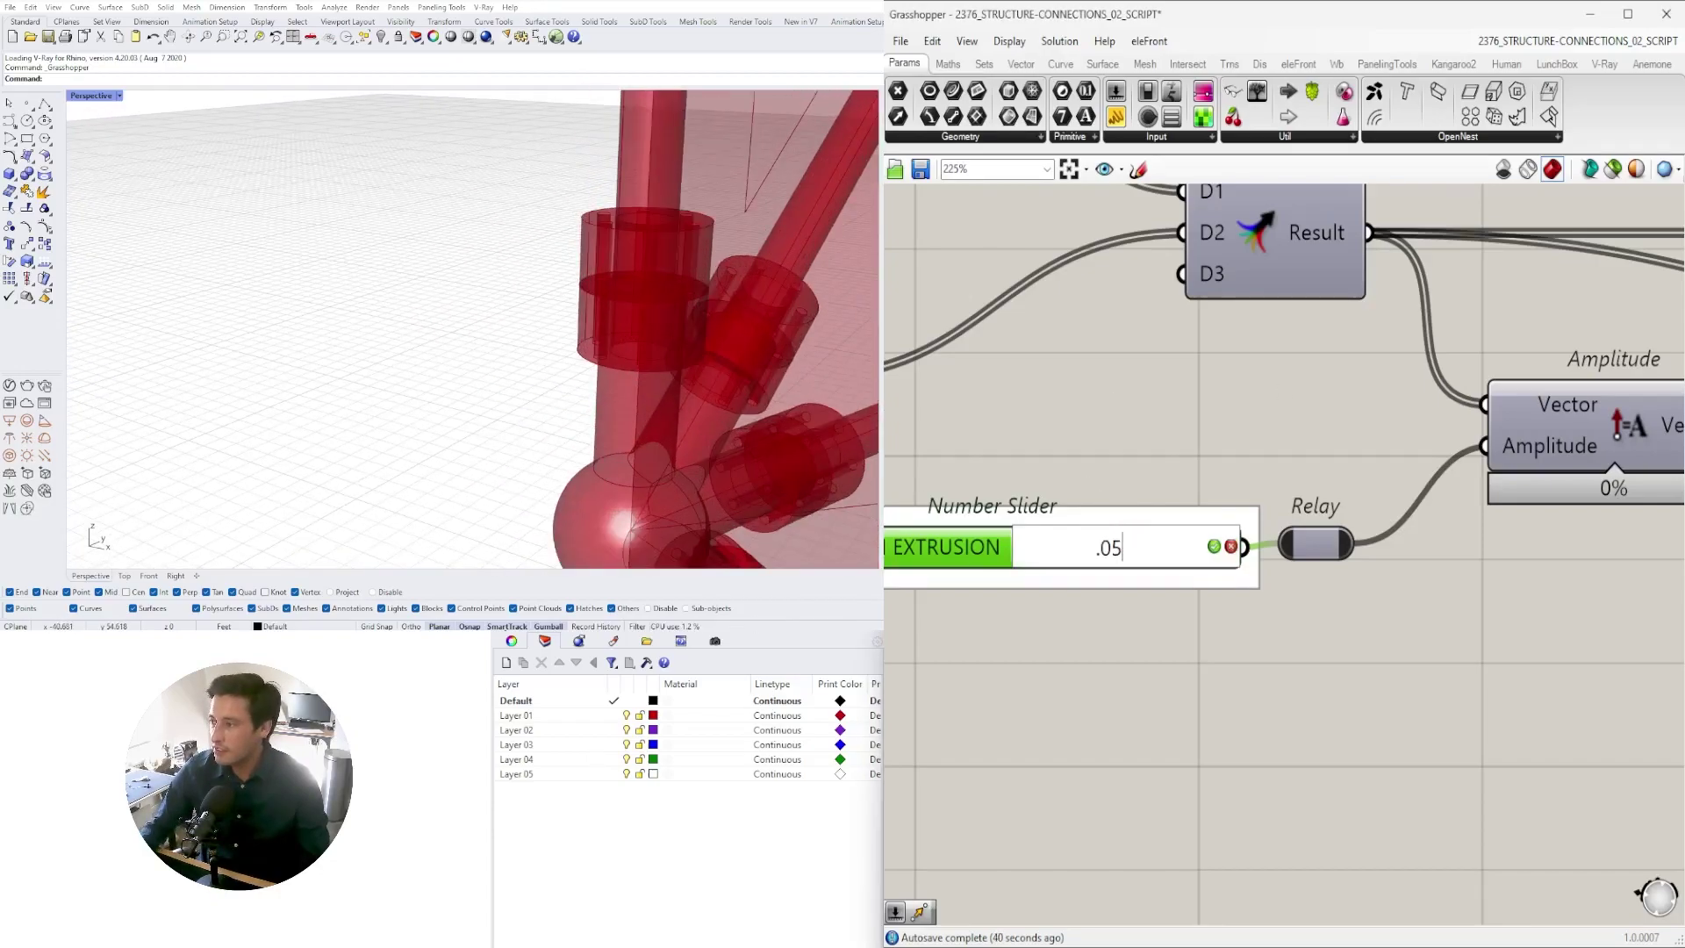
key(Return)
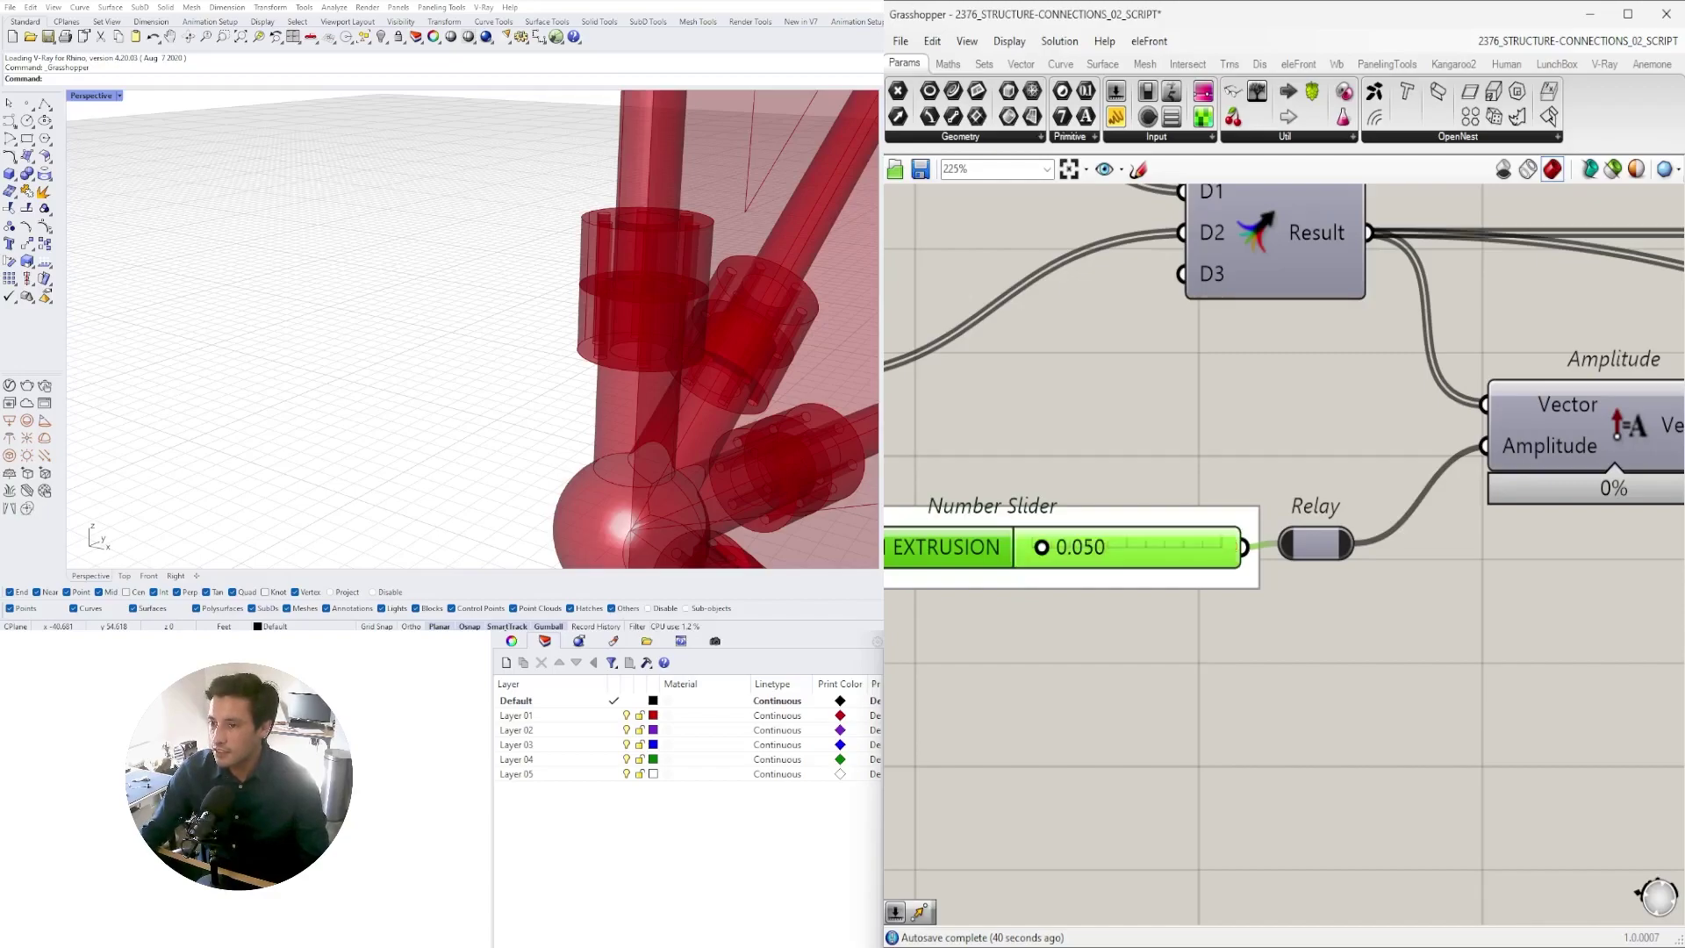
scroll(657, 295, up, 8)
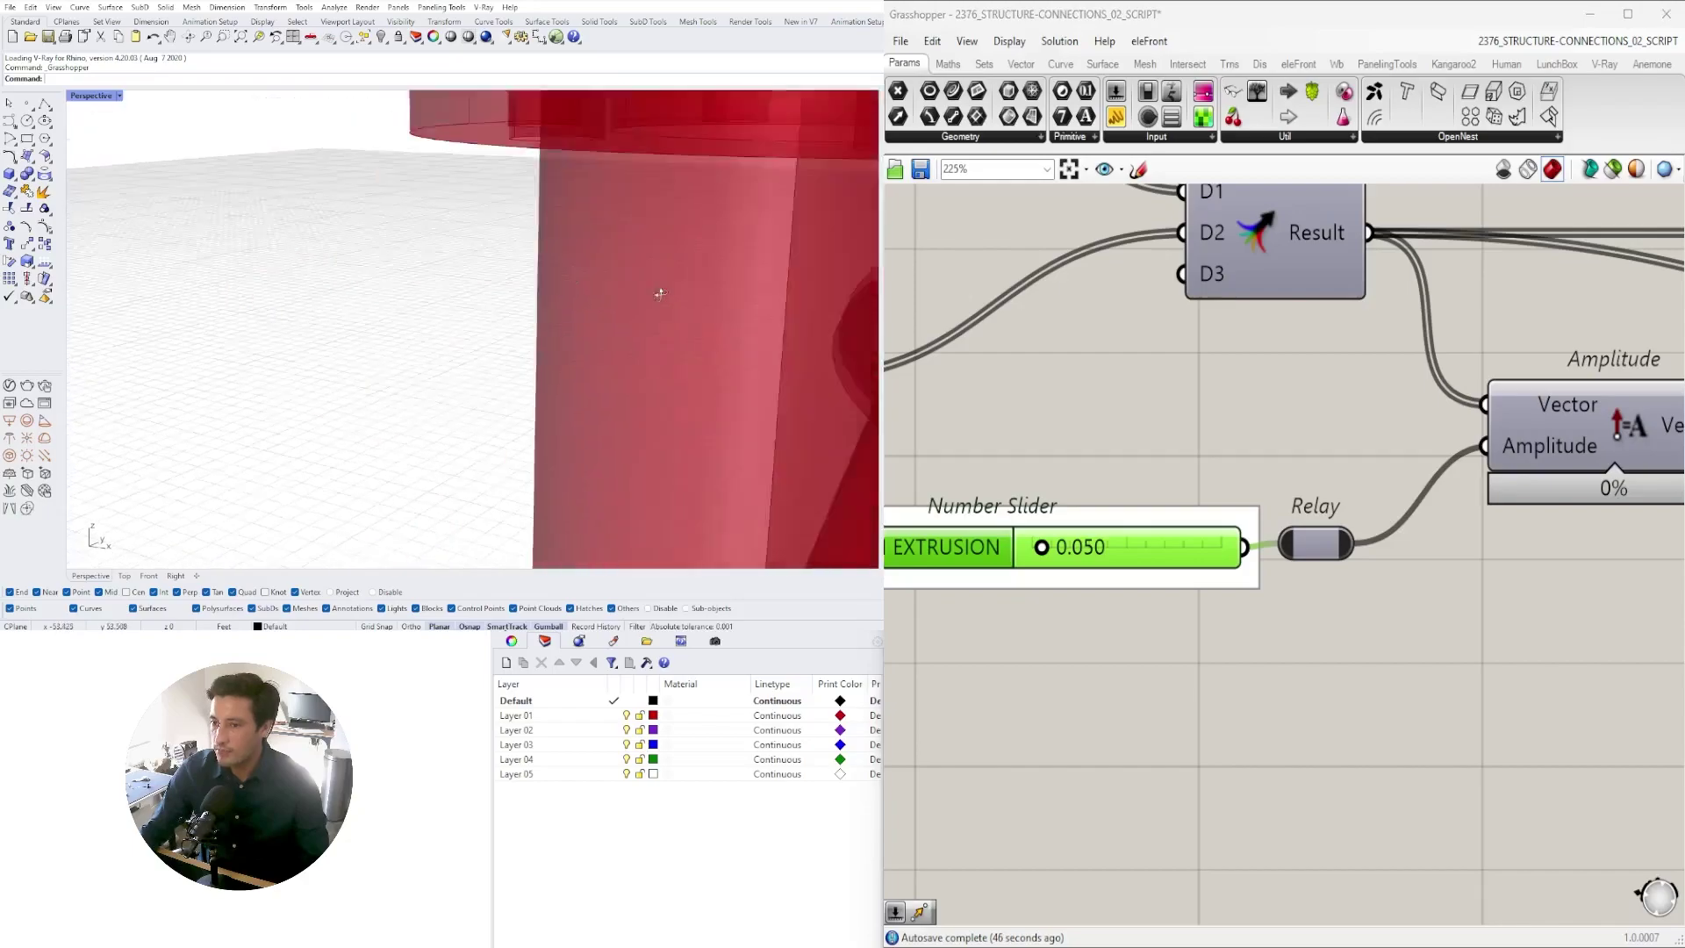
scroll(642, 305, down, 5)
scroll(675, 282, down, 3)
drag(998, 542, 985, 537)
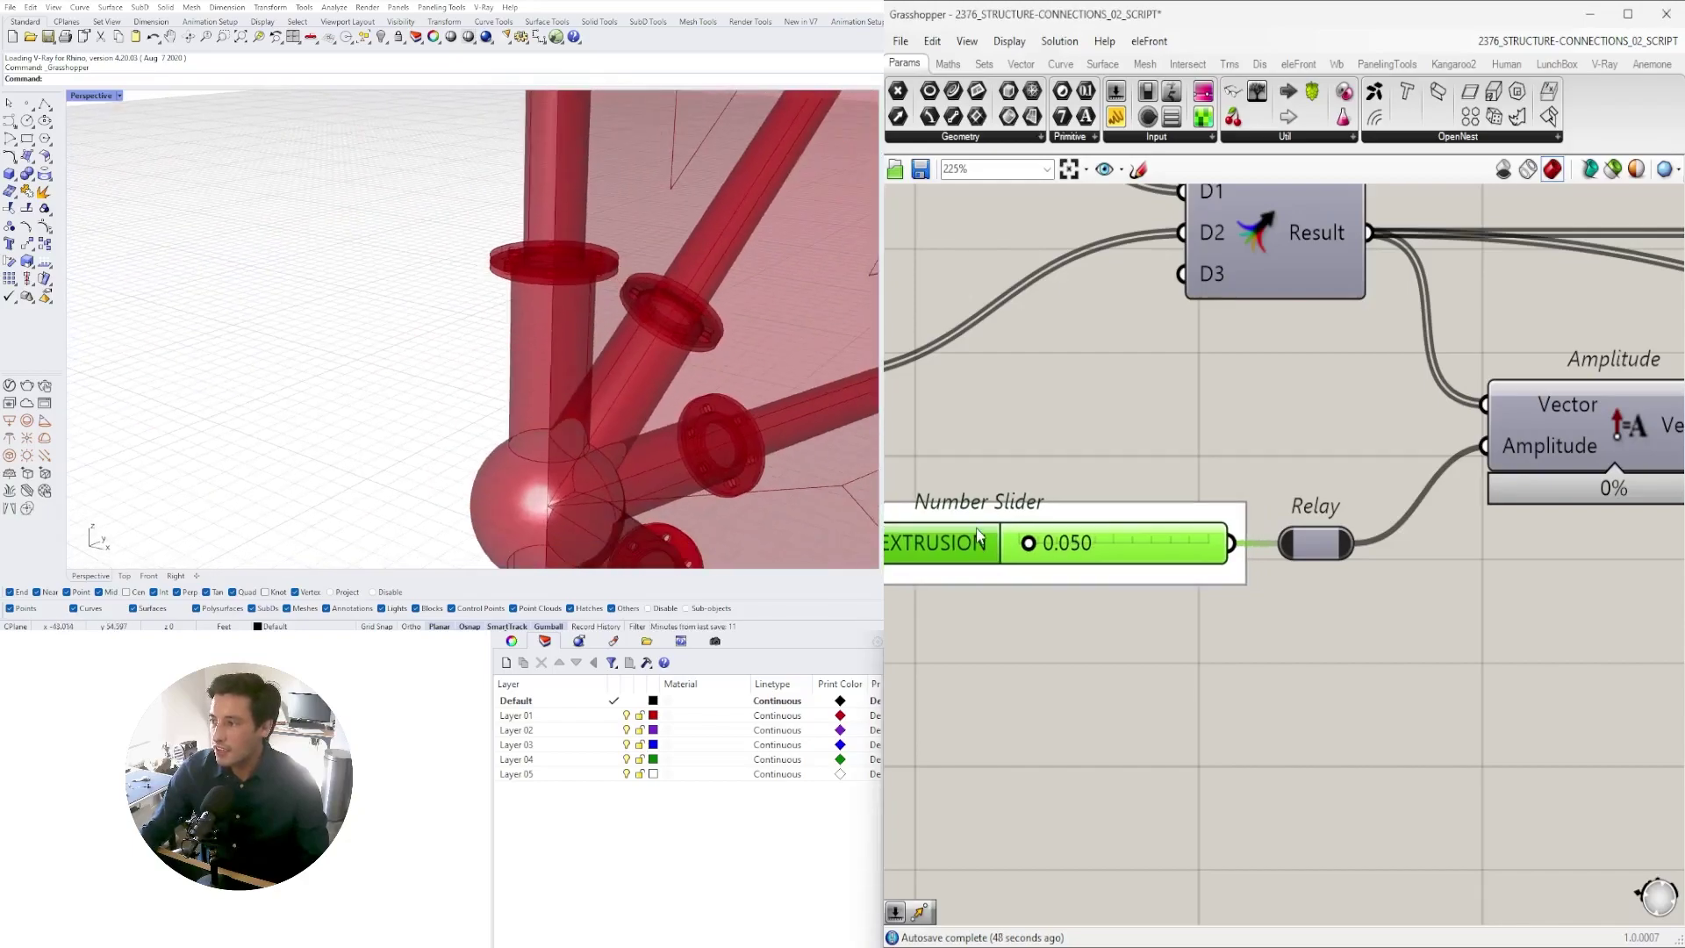
- Add a Boundary Surfaces component beside the Polygon component and connect the Polygon output to its Edges input
scroll(1417, 529, down, 5)
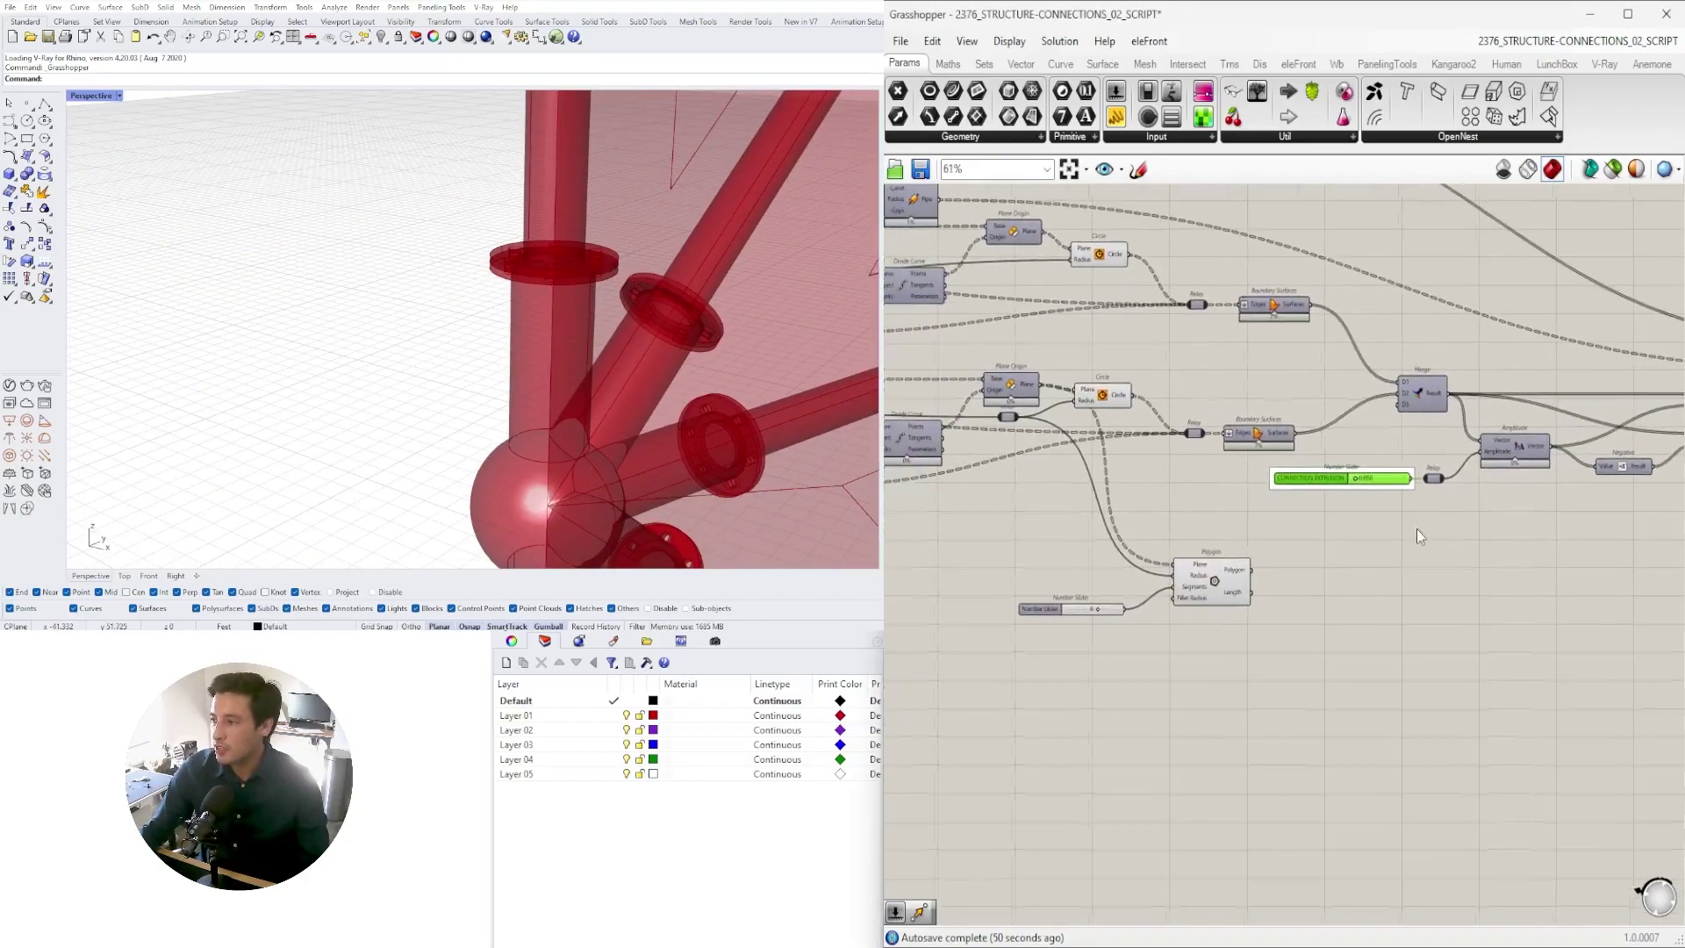
click(1218, 574)
scroll(1248, 560, up, 3)
double_click(1408, 571)
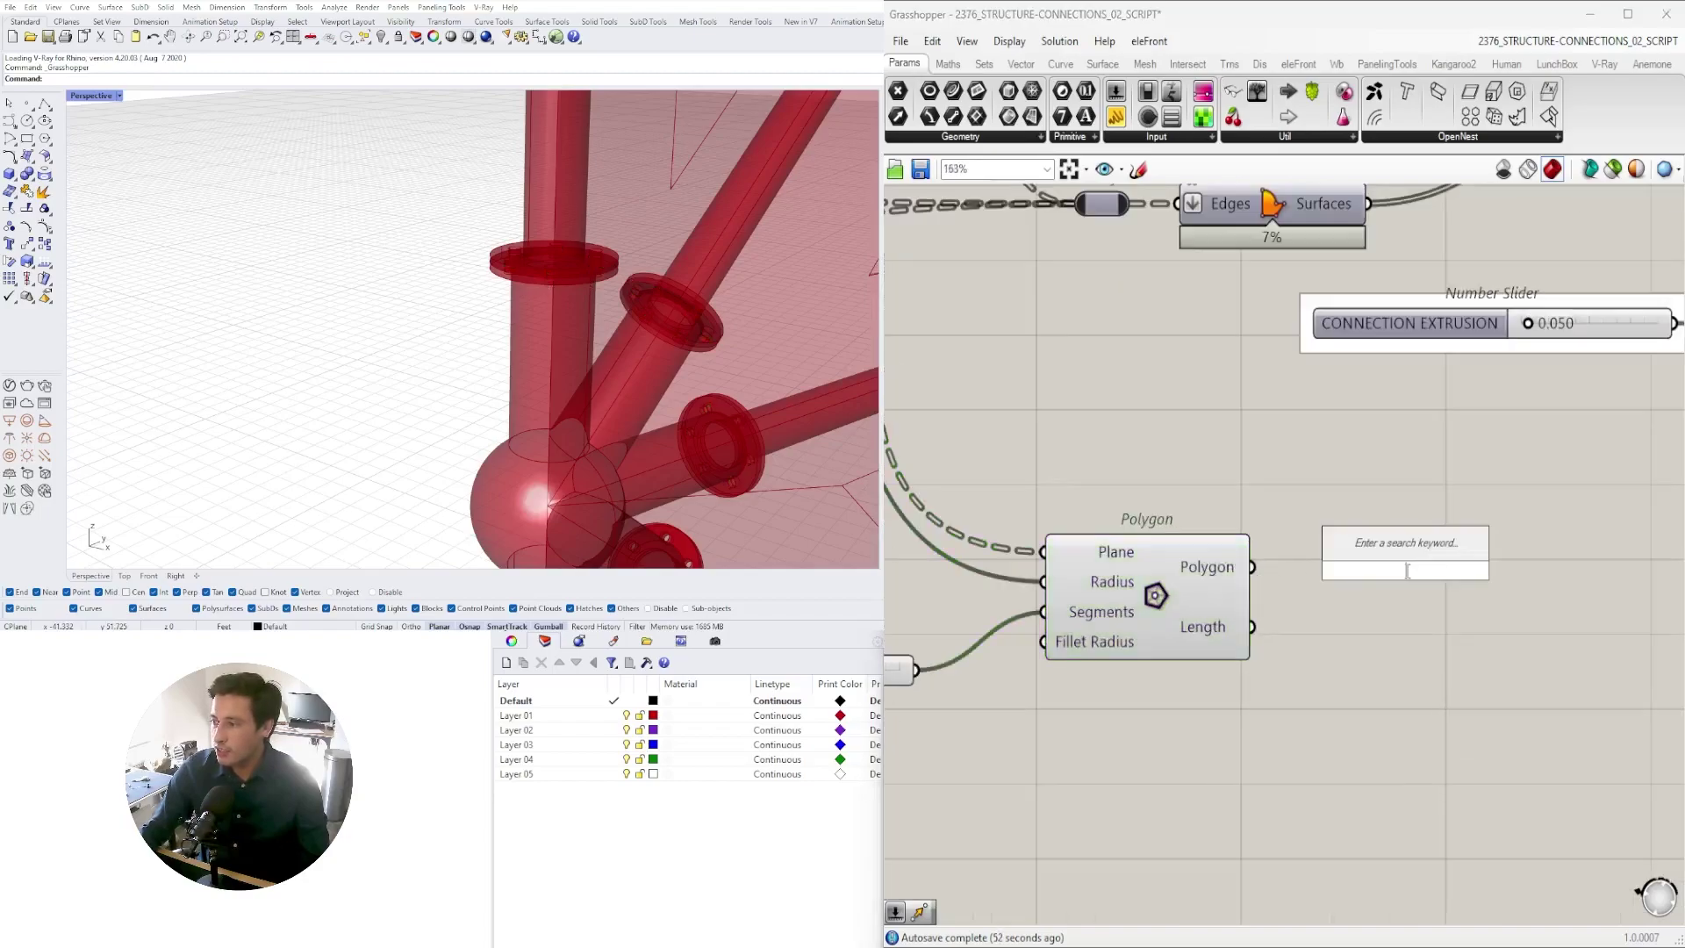
text(bound)
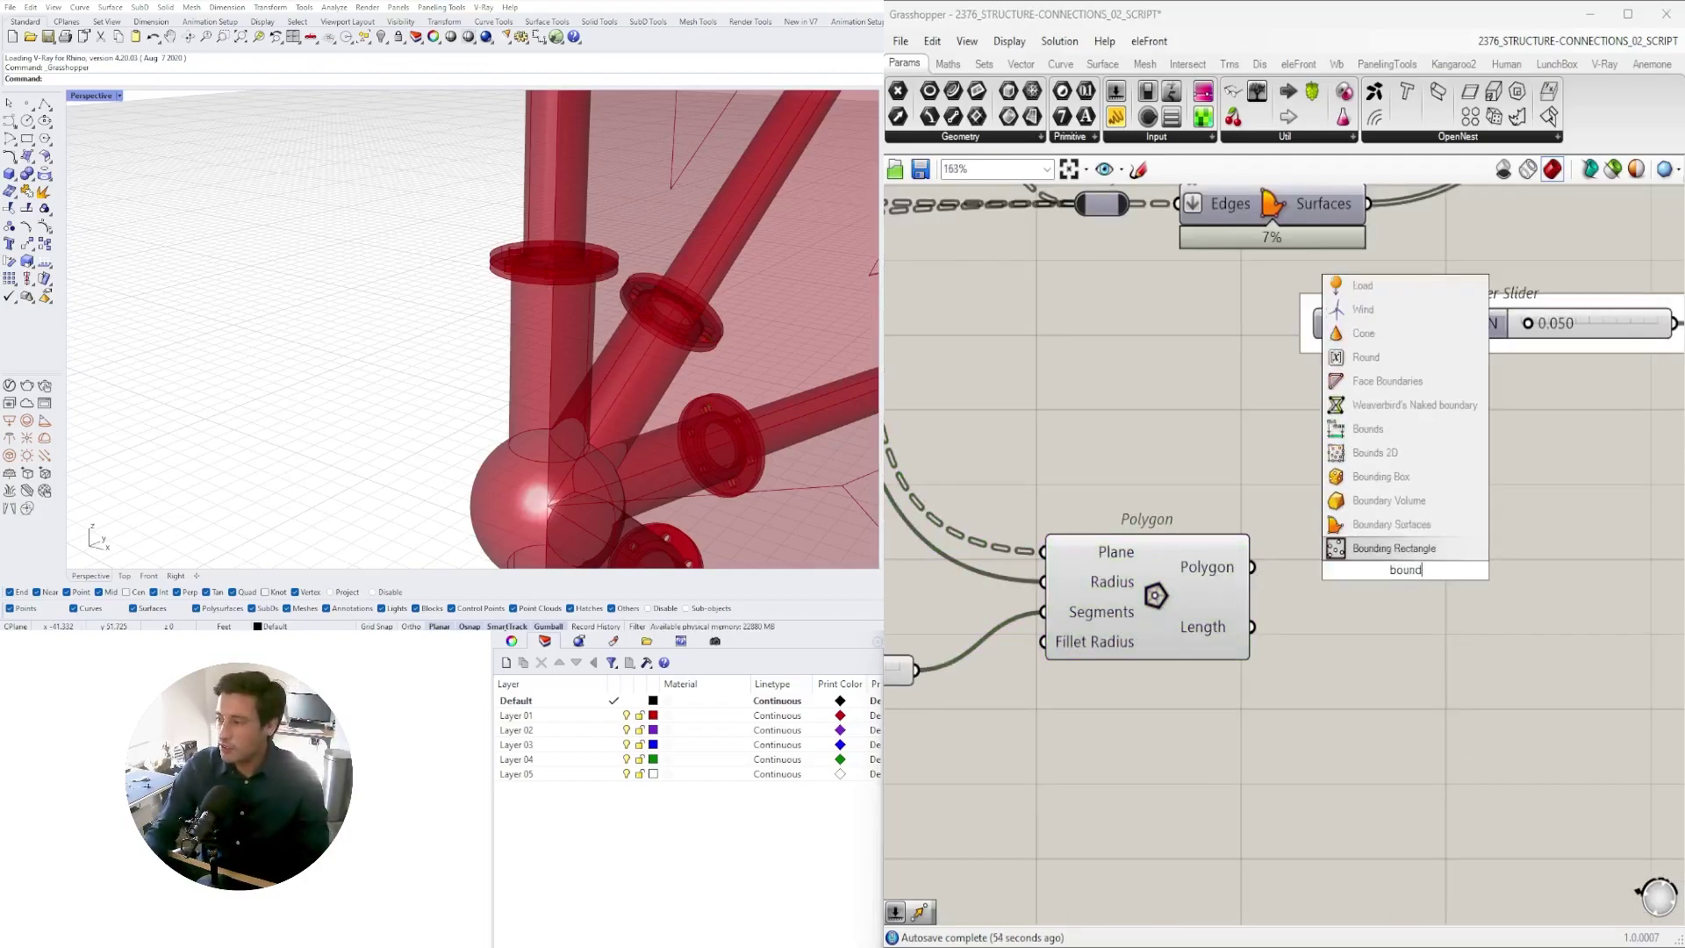
click(1381, 530)
drag(1254, 568, 1369, 496)
scroll(1317, 455, down, 2)
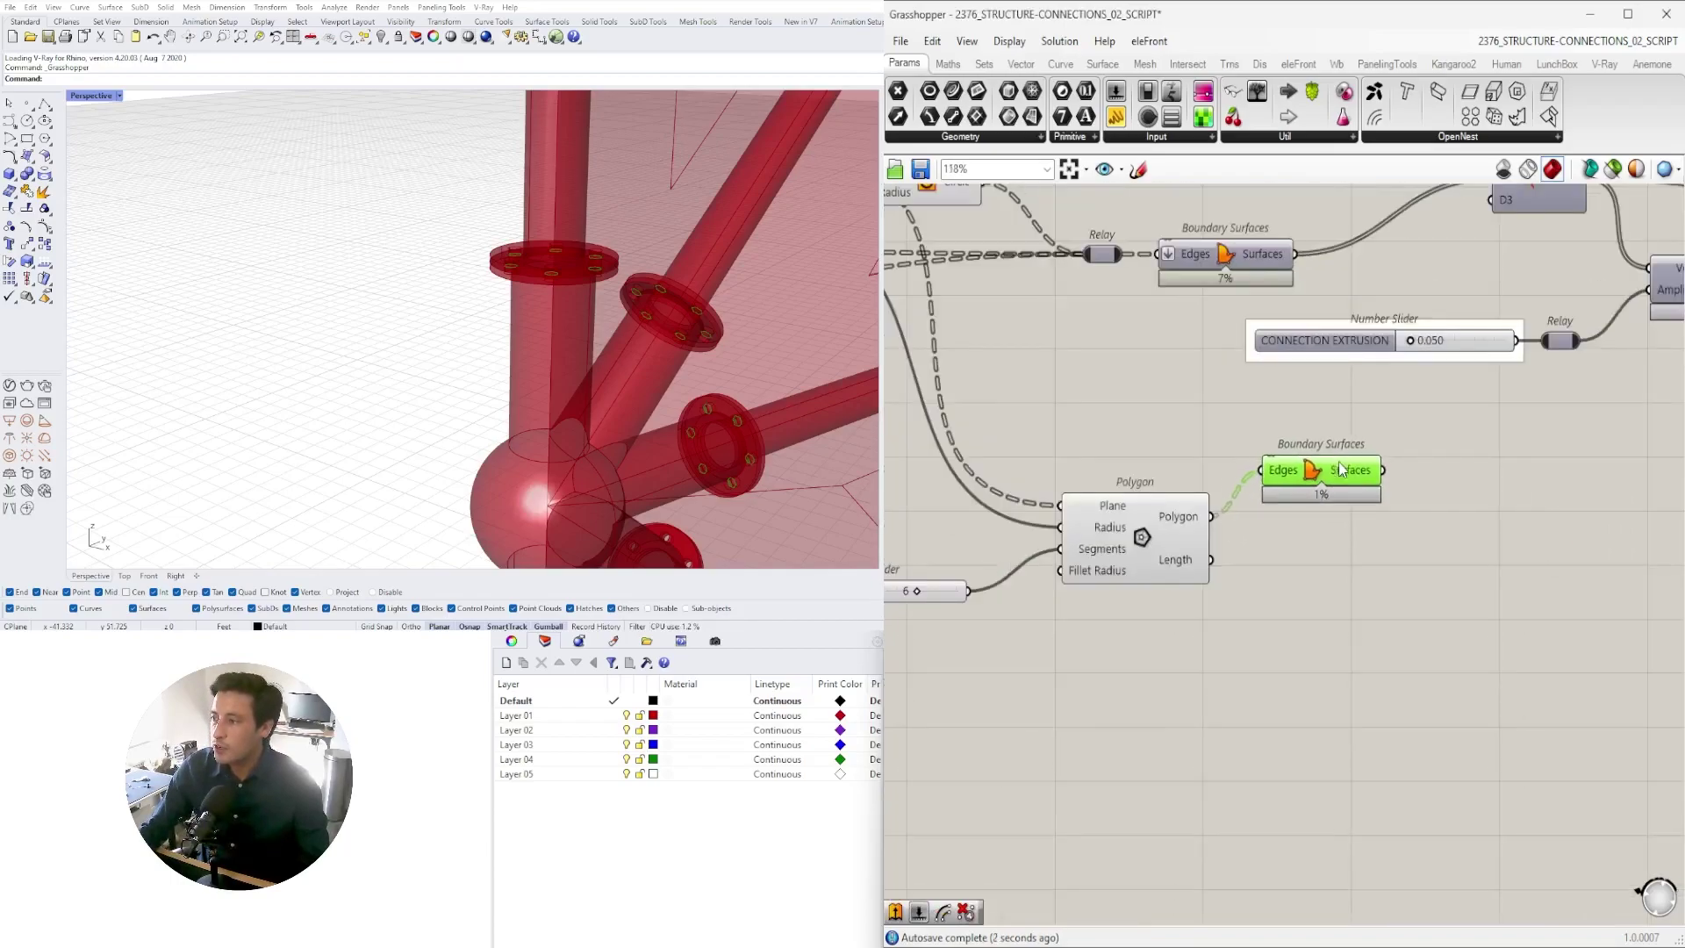
drag(1340, 470, 1347, 483)
- Add a Move component, connect the new Boundary Surfaces output to its Geometry input, and line both components up with the Polygon
double_click(1448, 615)
text(move)
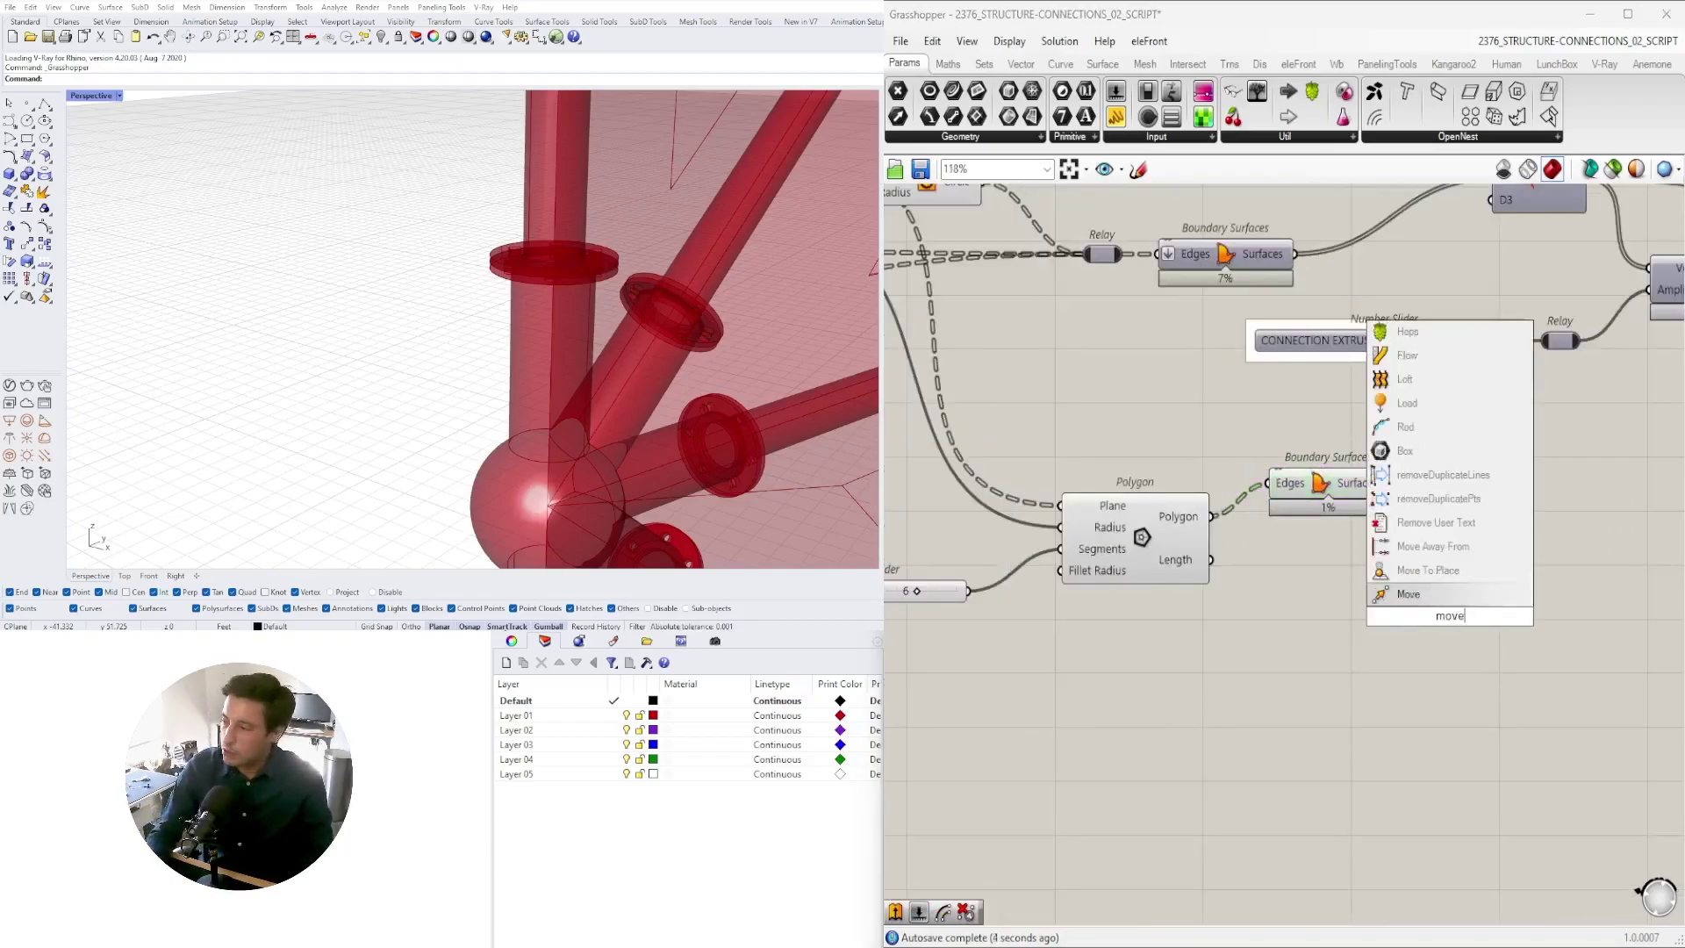
key(Return)
right_drag(1404, 593, 1230, 599)
drag(1255, 614, 1432, 577)
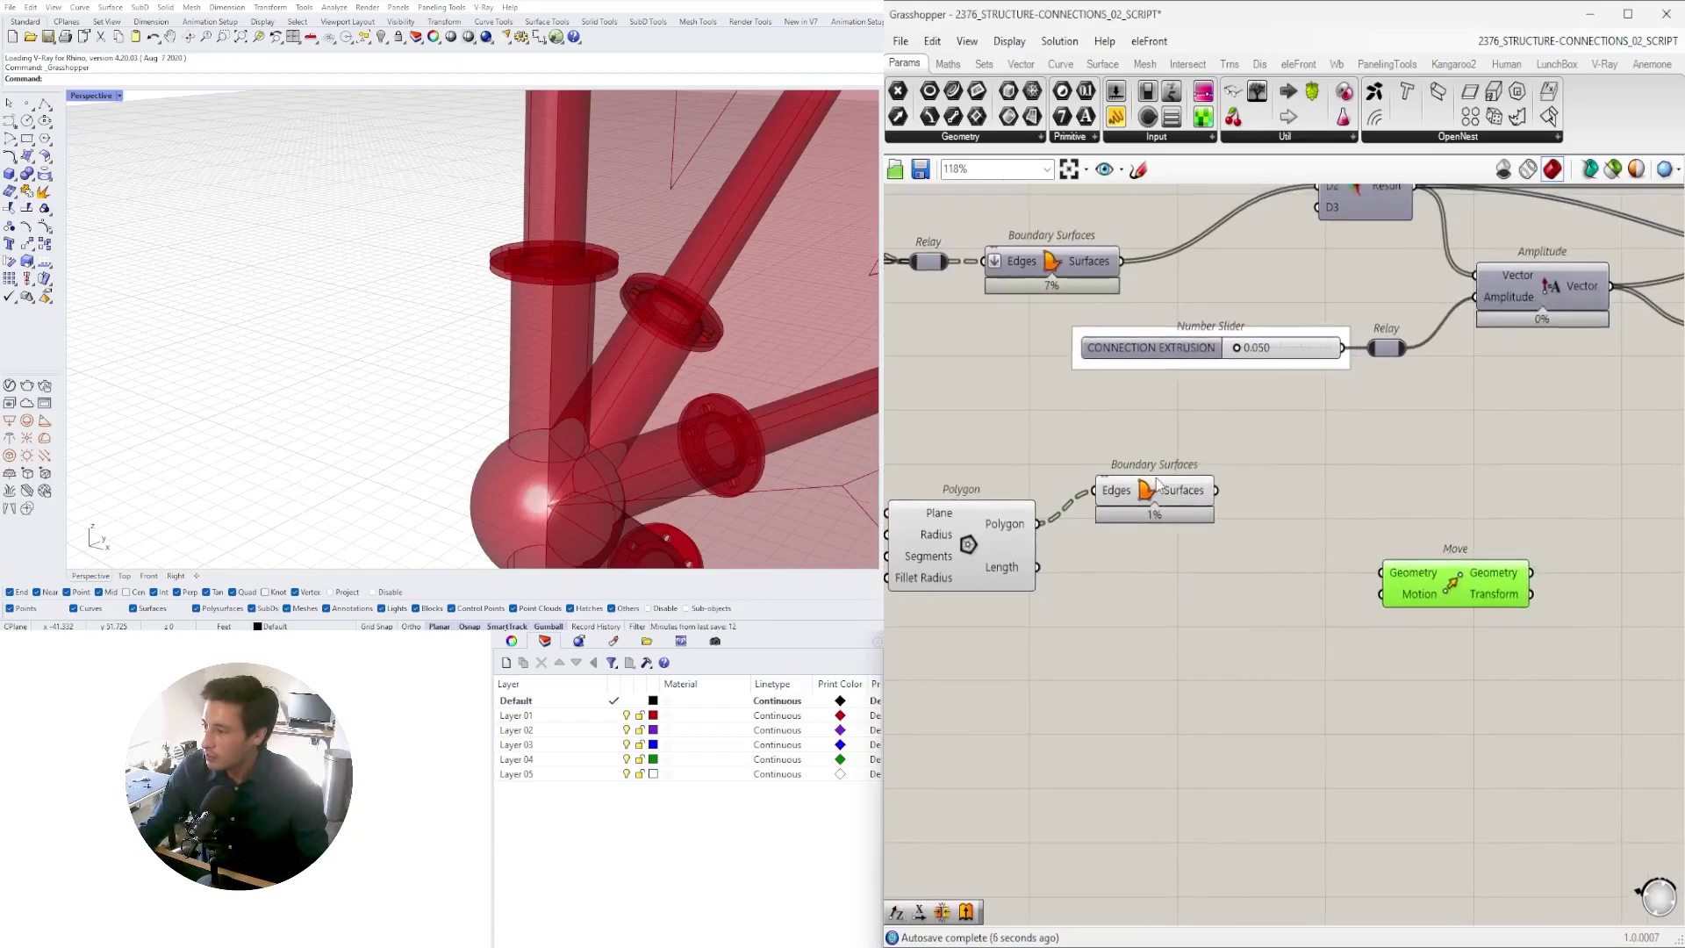
drag(1157, 484, 1122, 517)
drag(1240, 545, 1383, 572)
drag(1400, 588, 1534, 540)
- Add an Amplitude component with the polygon surfaces as its Vector, and connect its output to the Move component's Motion input
double_click(1340, 643)
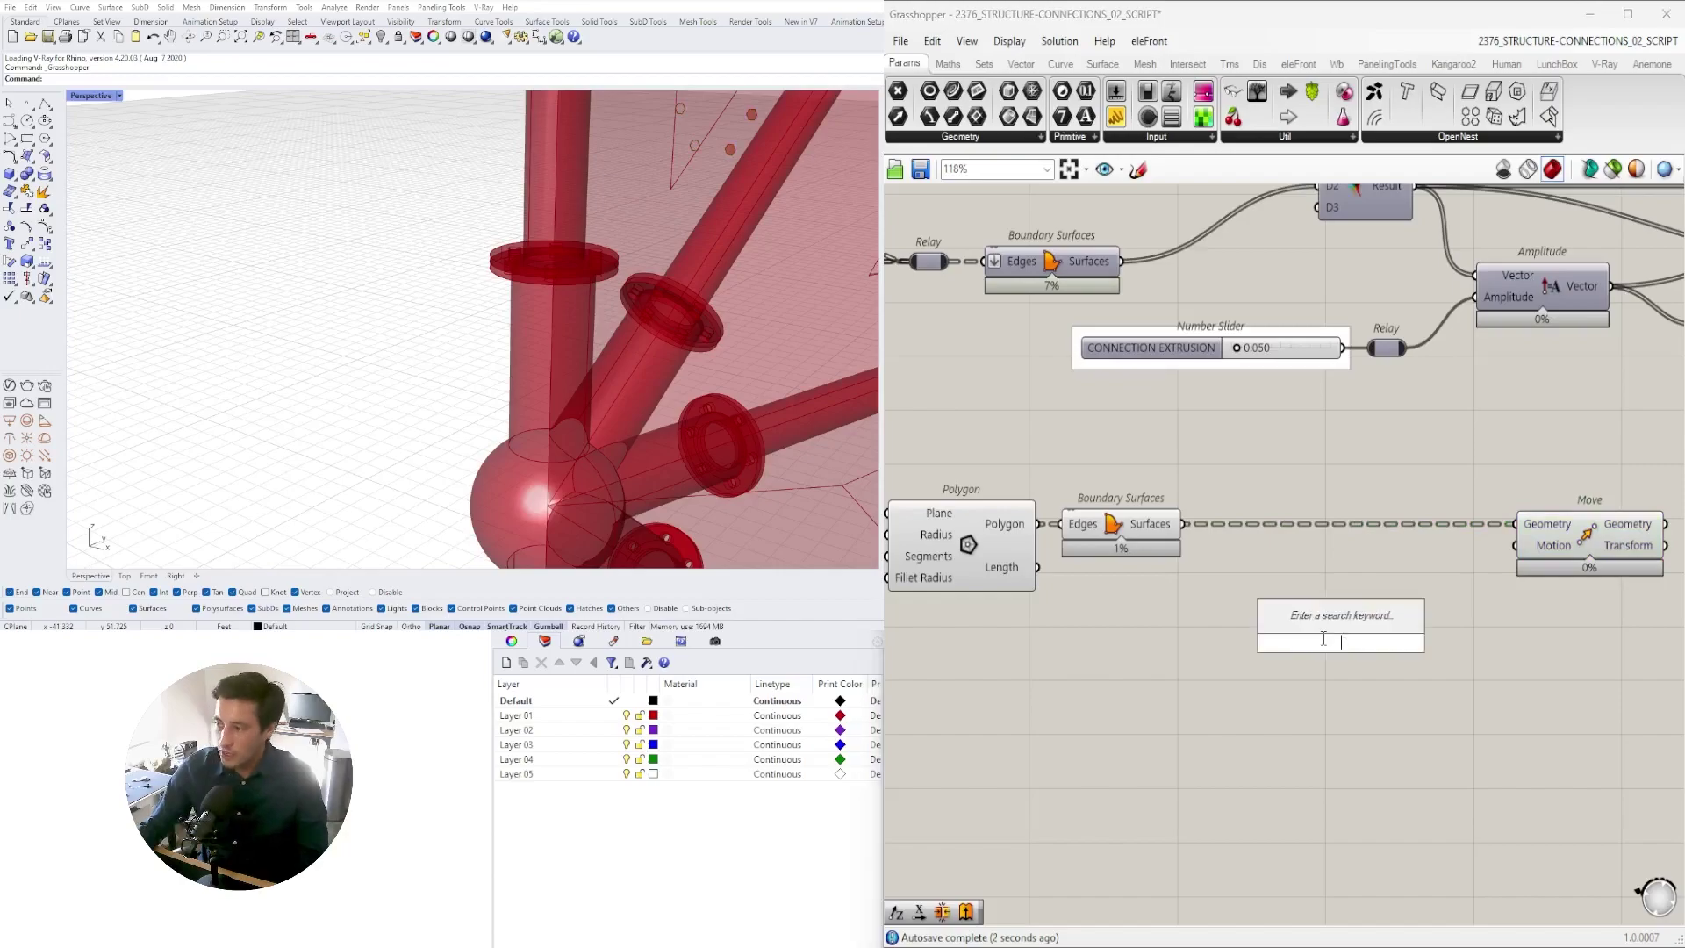
text(ampl)
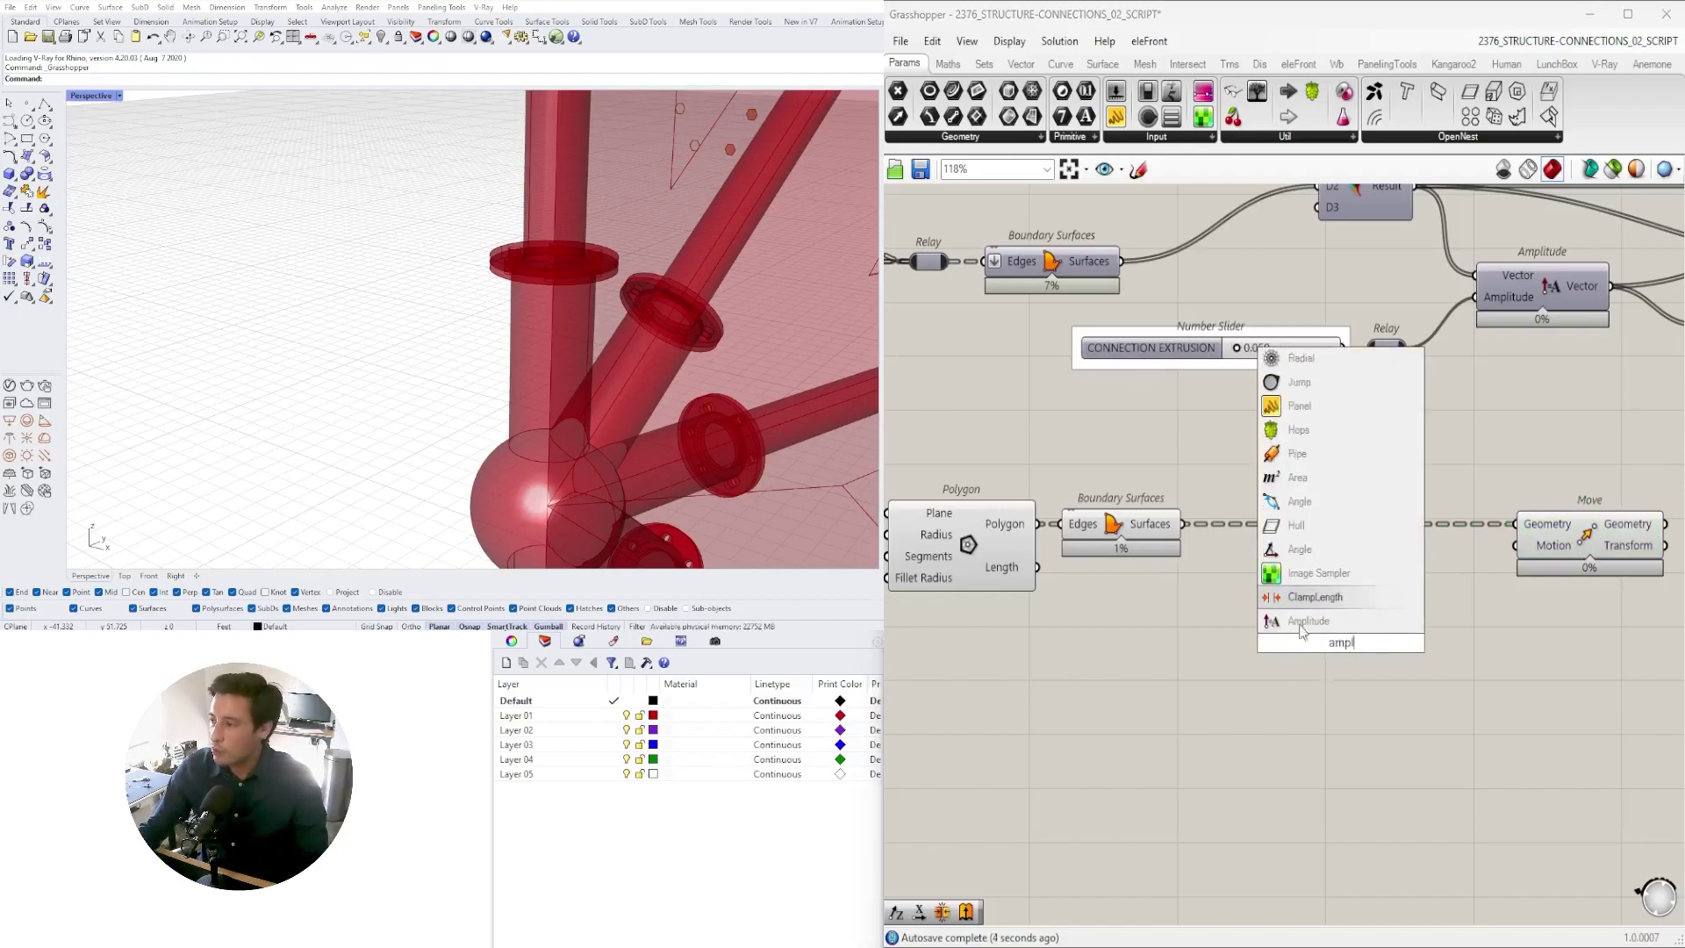
click(1299, 621)
drag(1204, 575, 1569, 545)
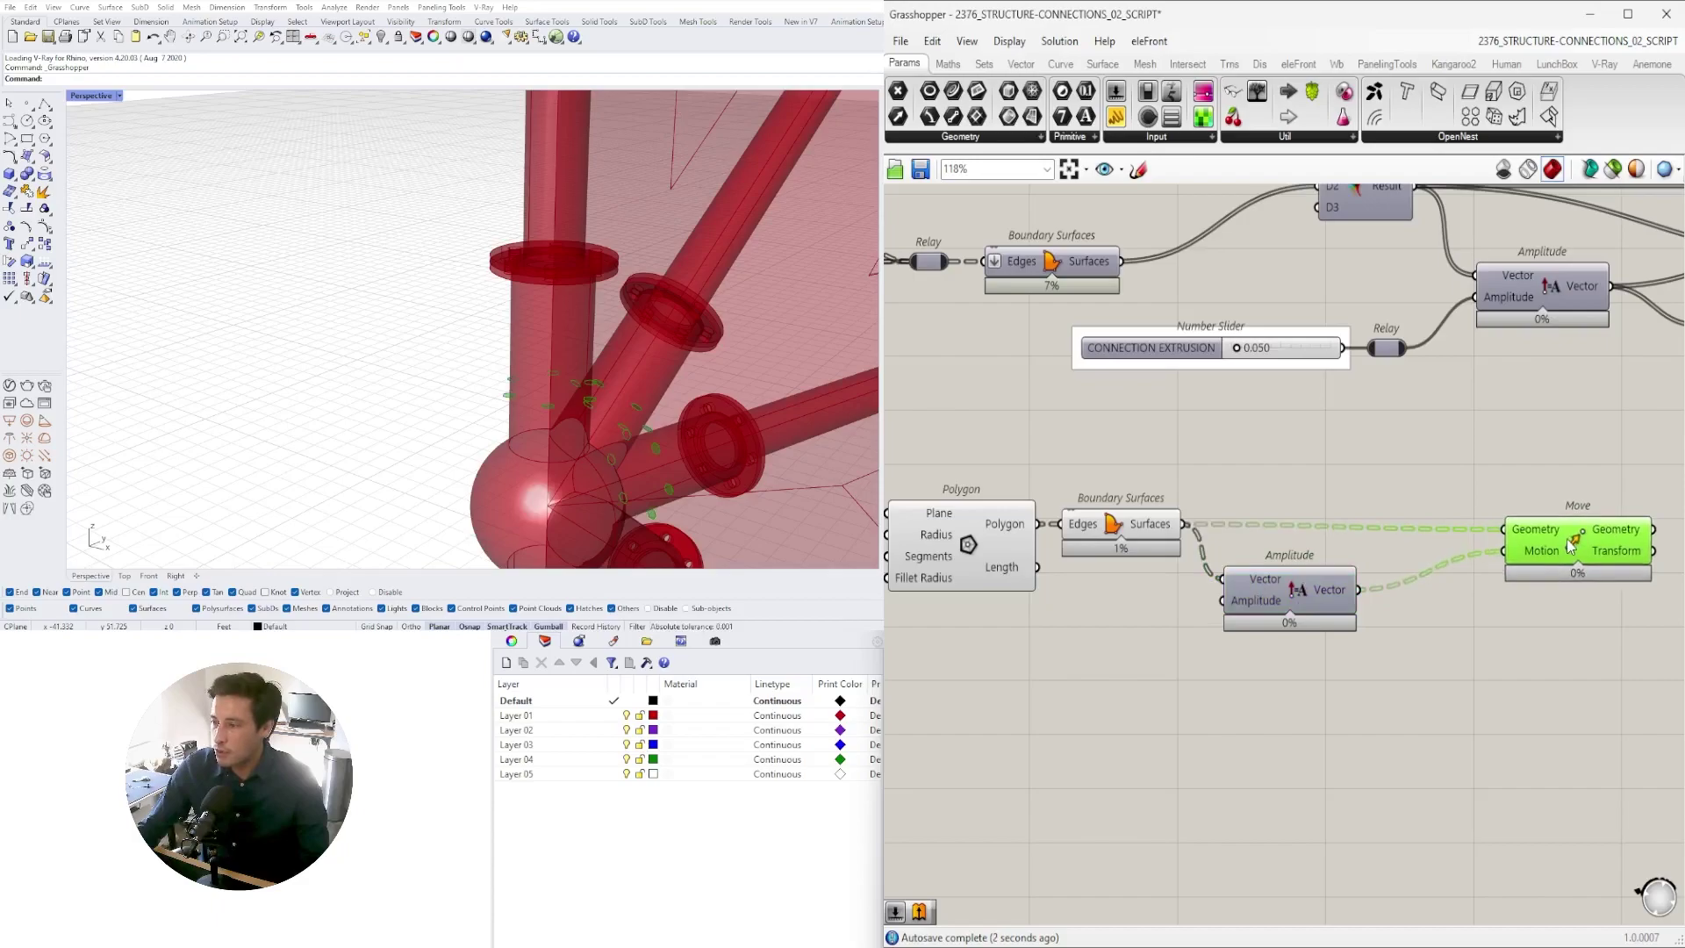
- Add a 0.25 Number Slider, connect it to the bolt branch's Amplitude input, and lower it to about 0.13
drag(1237, 616, 1300, 621)
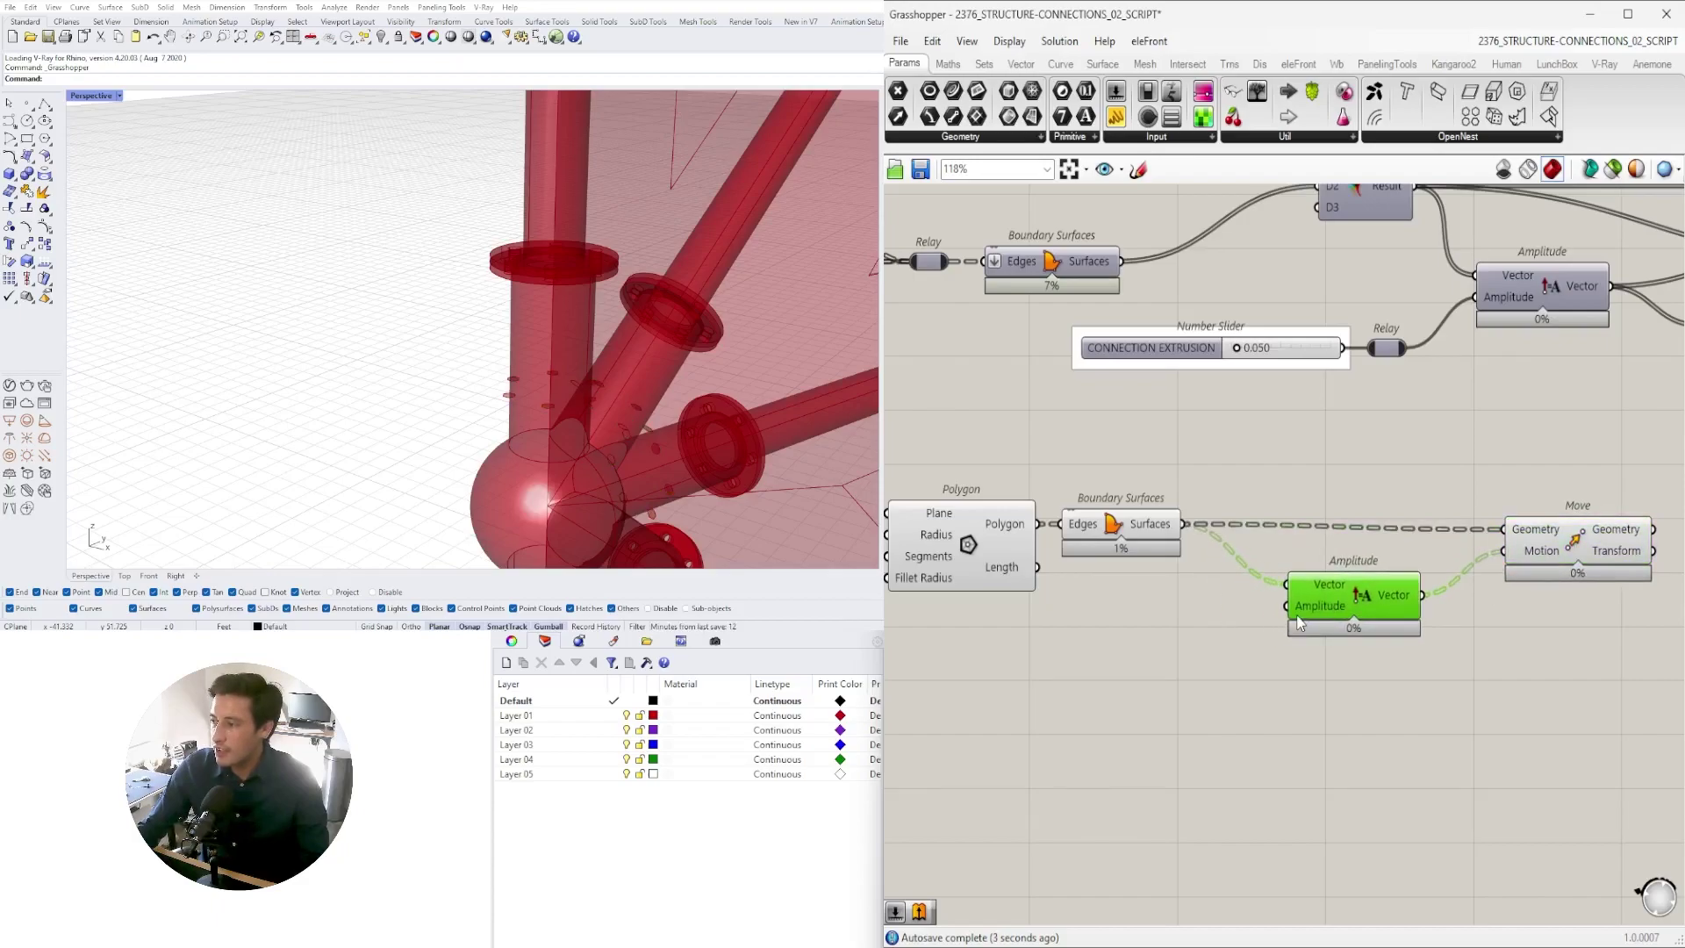
double_click(1110, 650)
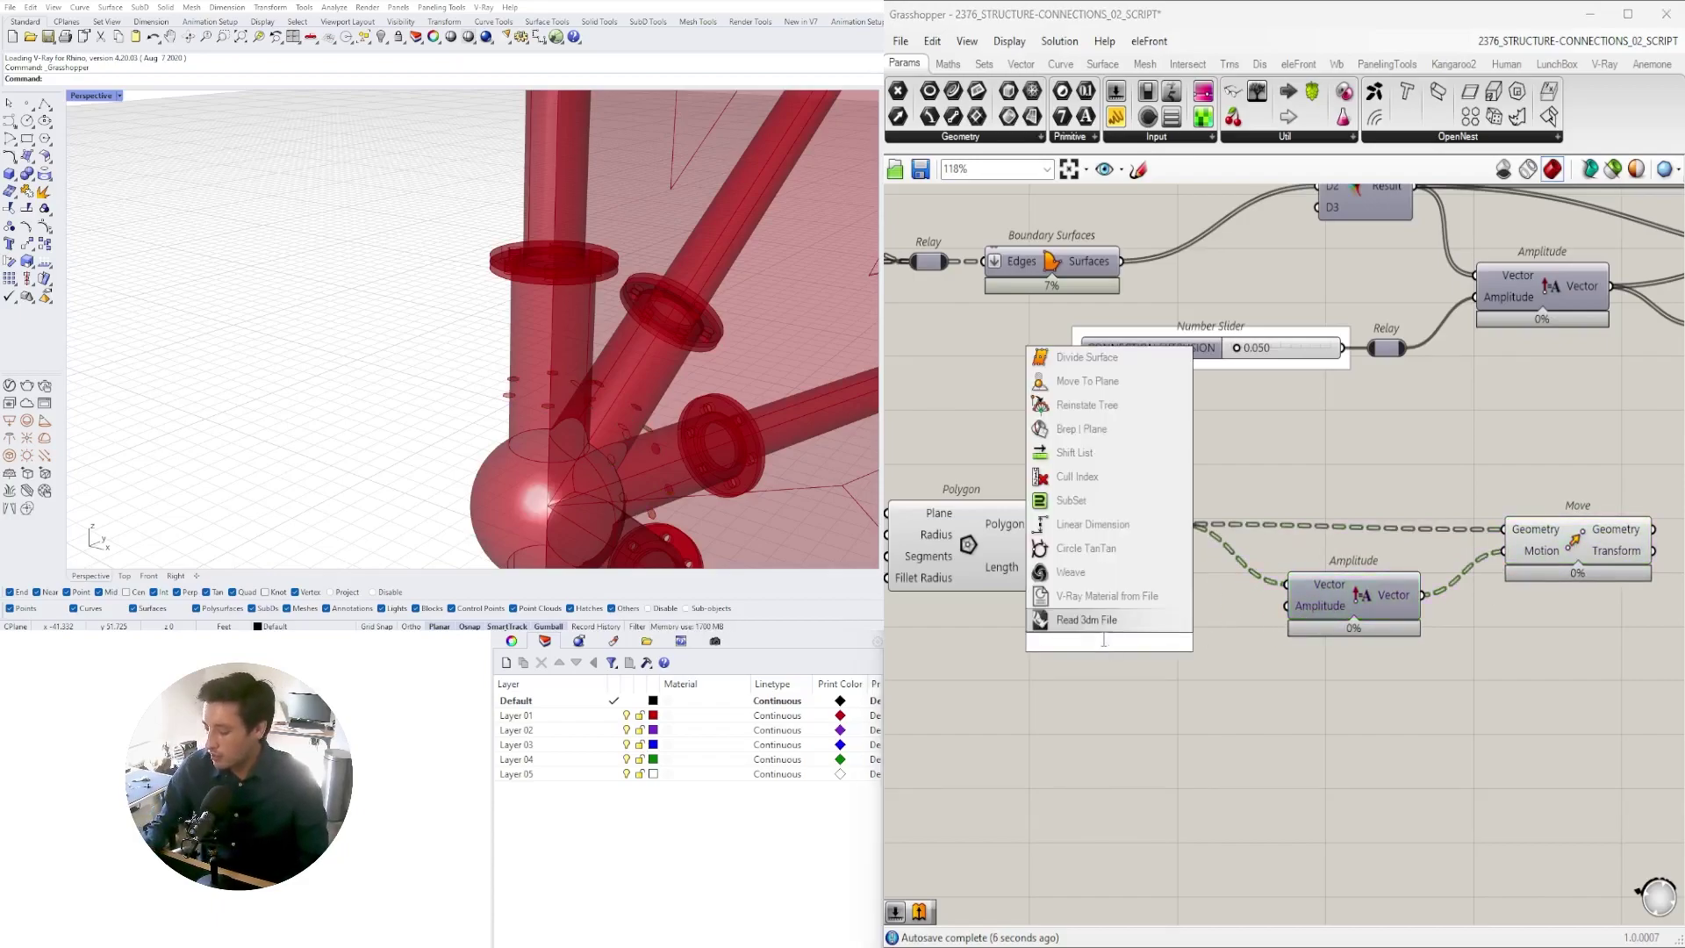
text(.25)
key(Return)
scroll(1159, 602, up, 4)
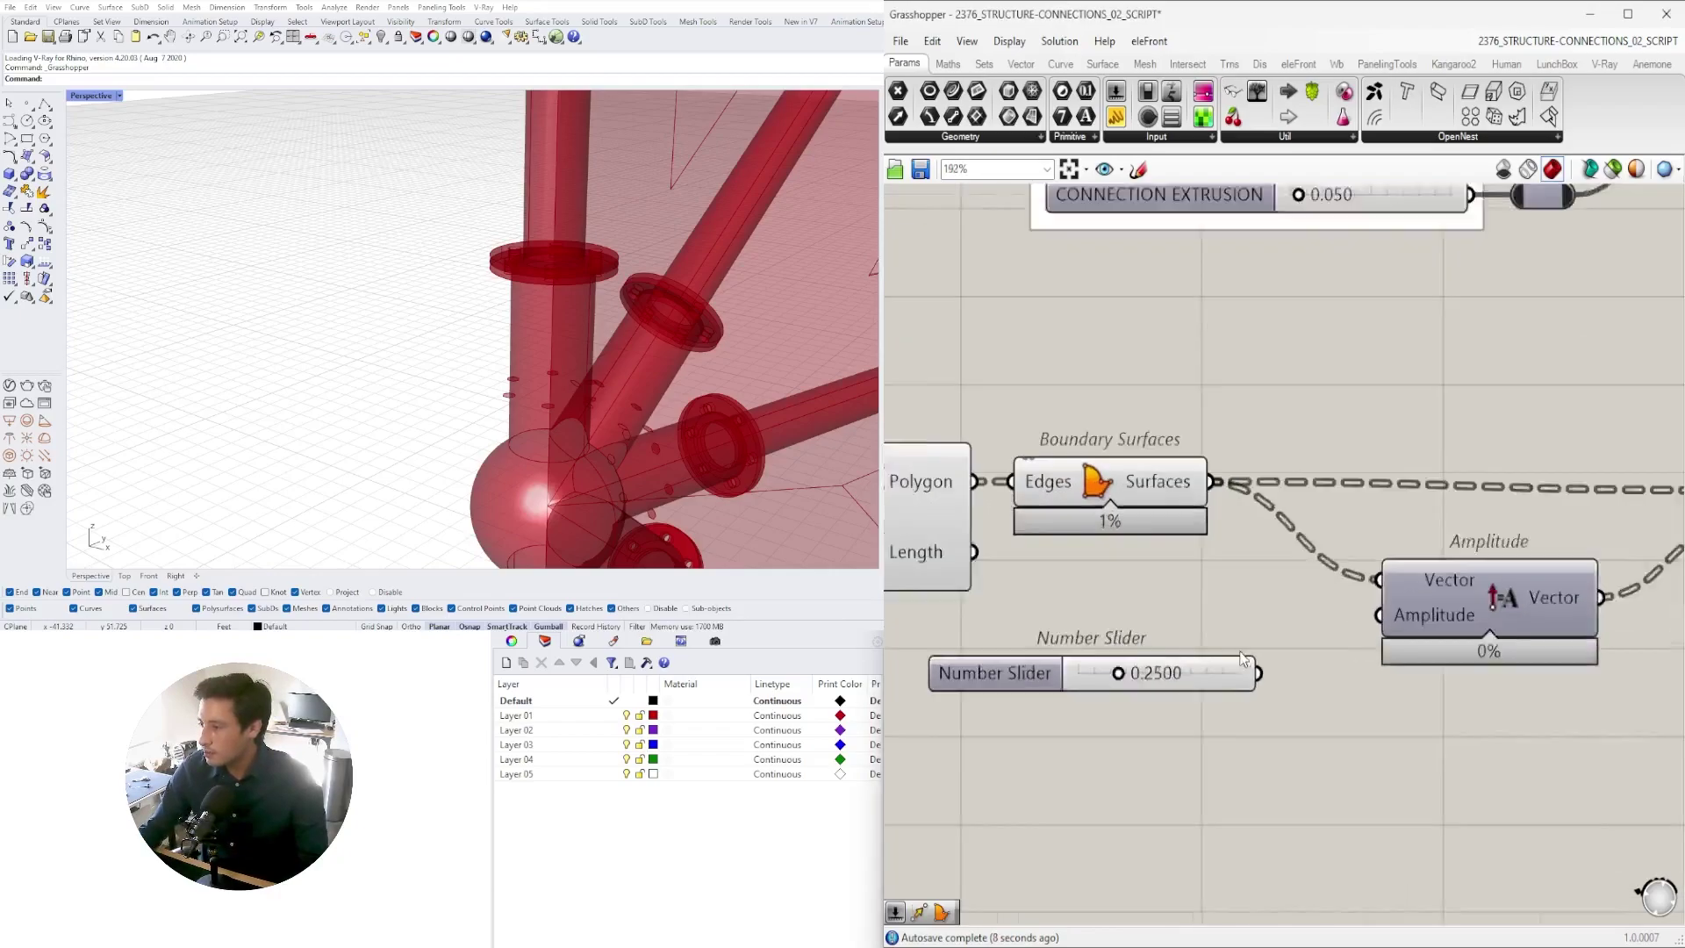
drag(1261, 679, 1405, 614)
scroll(1101, 679, up, 5)
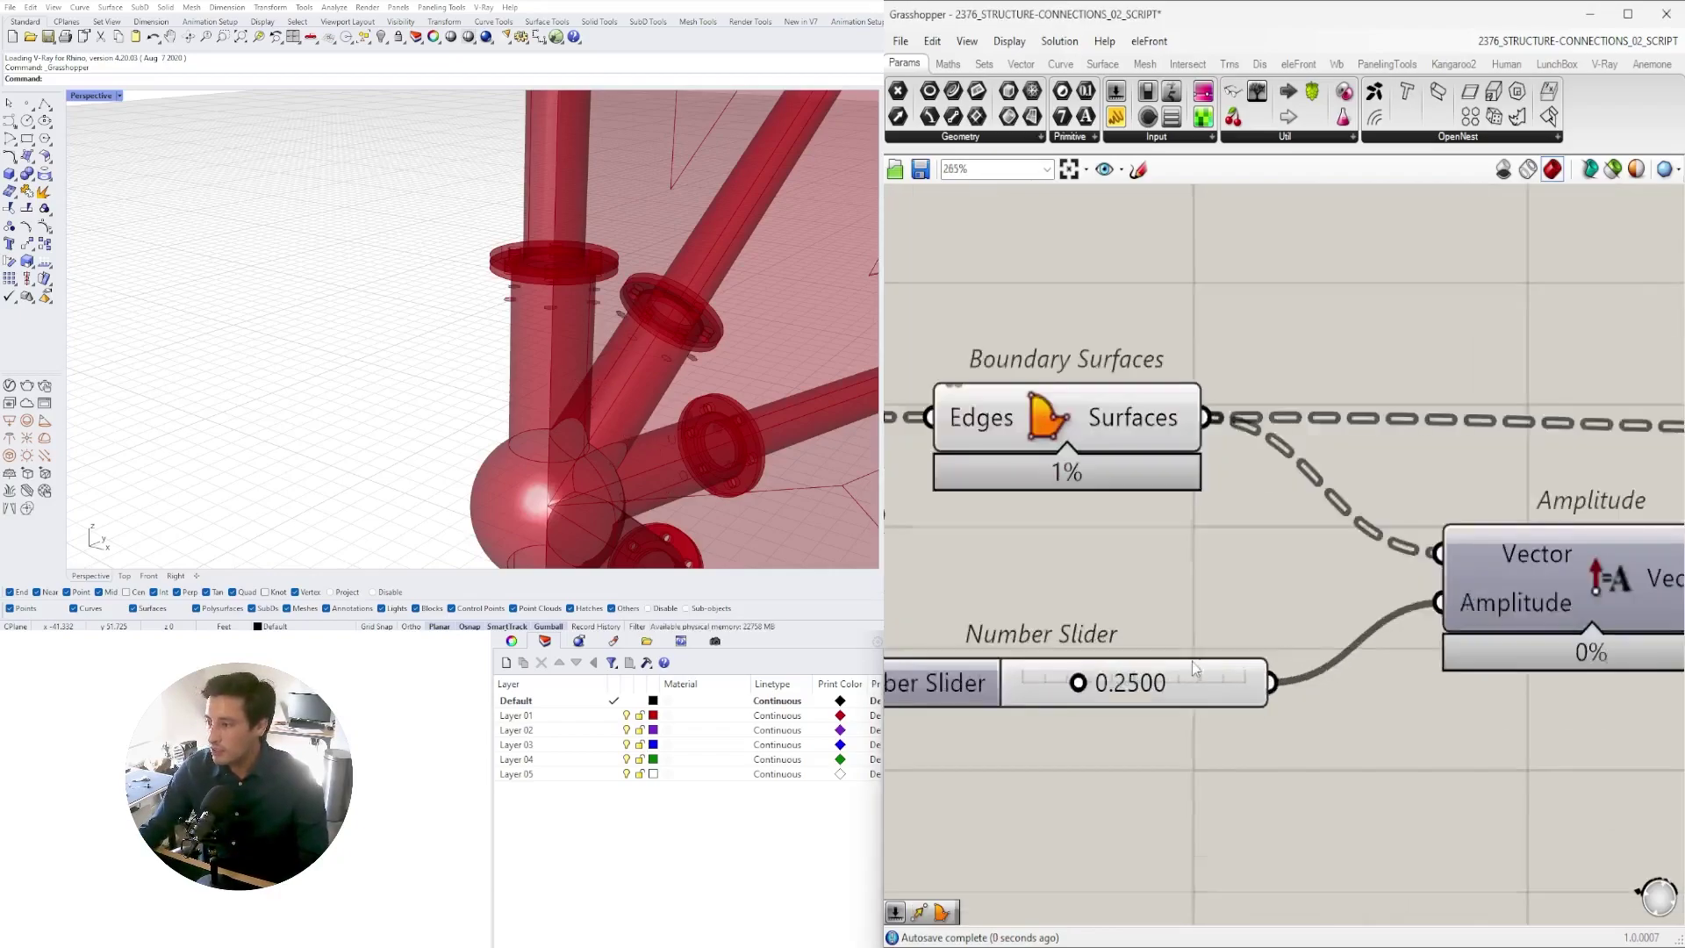
drag(1124, 679, 1022, 679)
- Highlight the Move component's result and examine how far the moved hexagons sit from the vertical pipe's flange
scroll(1190, 561, down, 6)
right_drag(1477, 450, 1270, 453)
click(1422, 458)
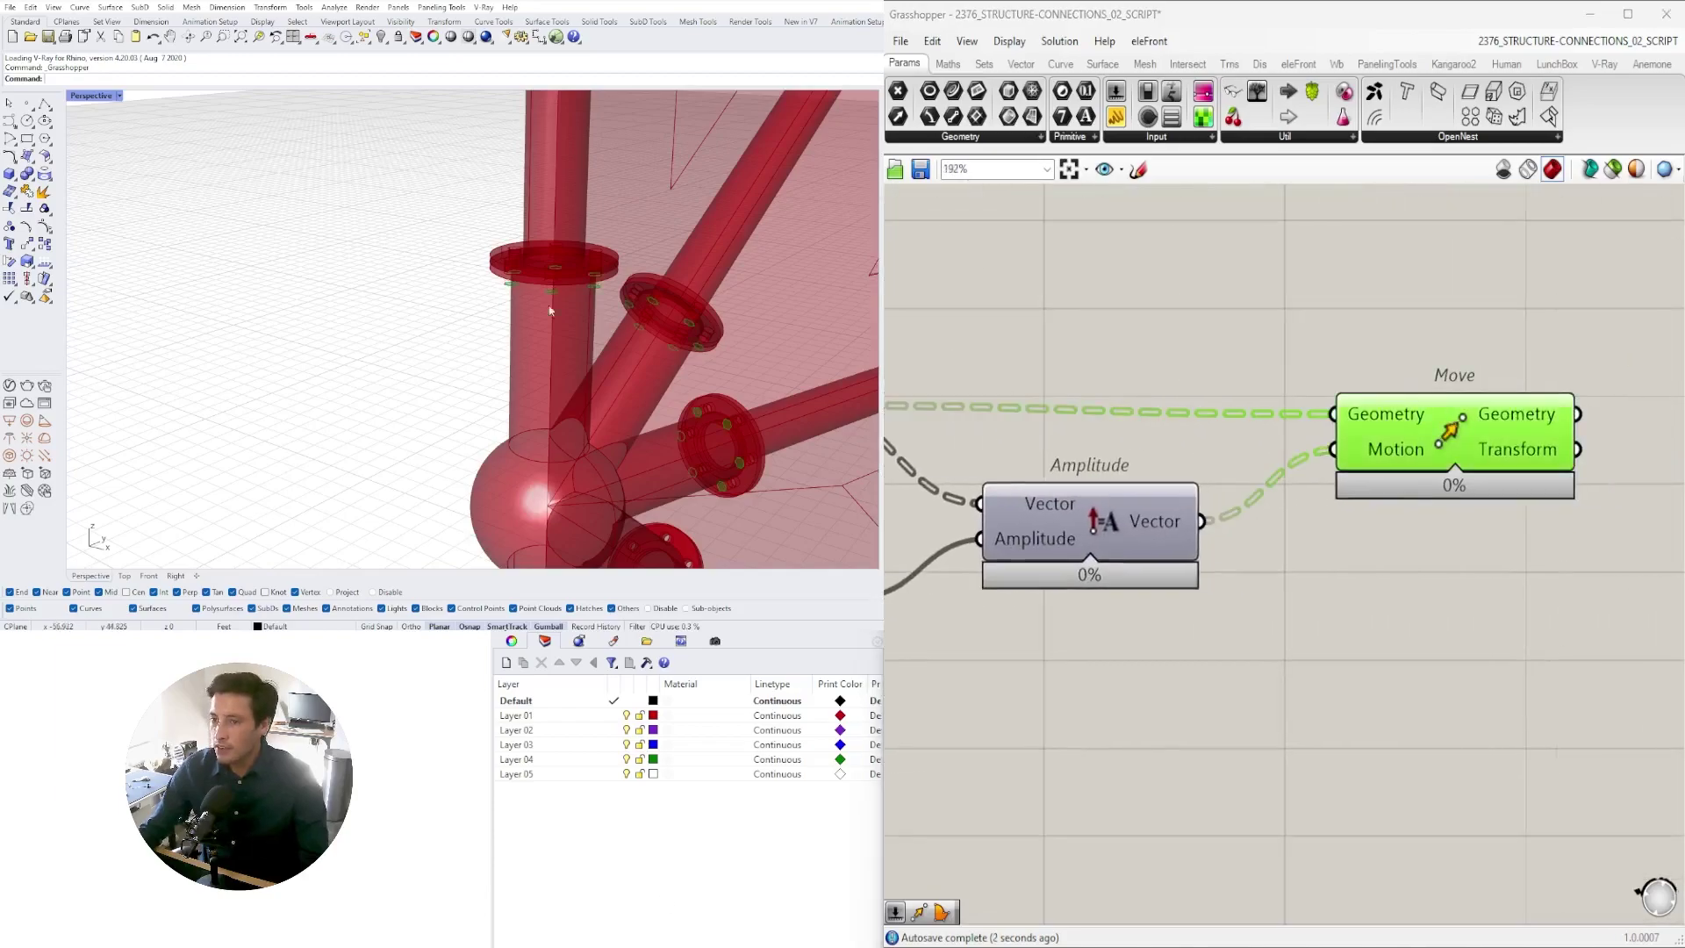
scroll(522, 283, up, 6)
scroll(530, 279, down, 7)
right_drag(531, 279, 529, 270)
scroll(529, 267, up, 6)
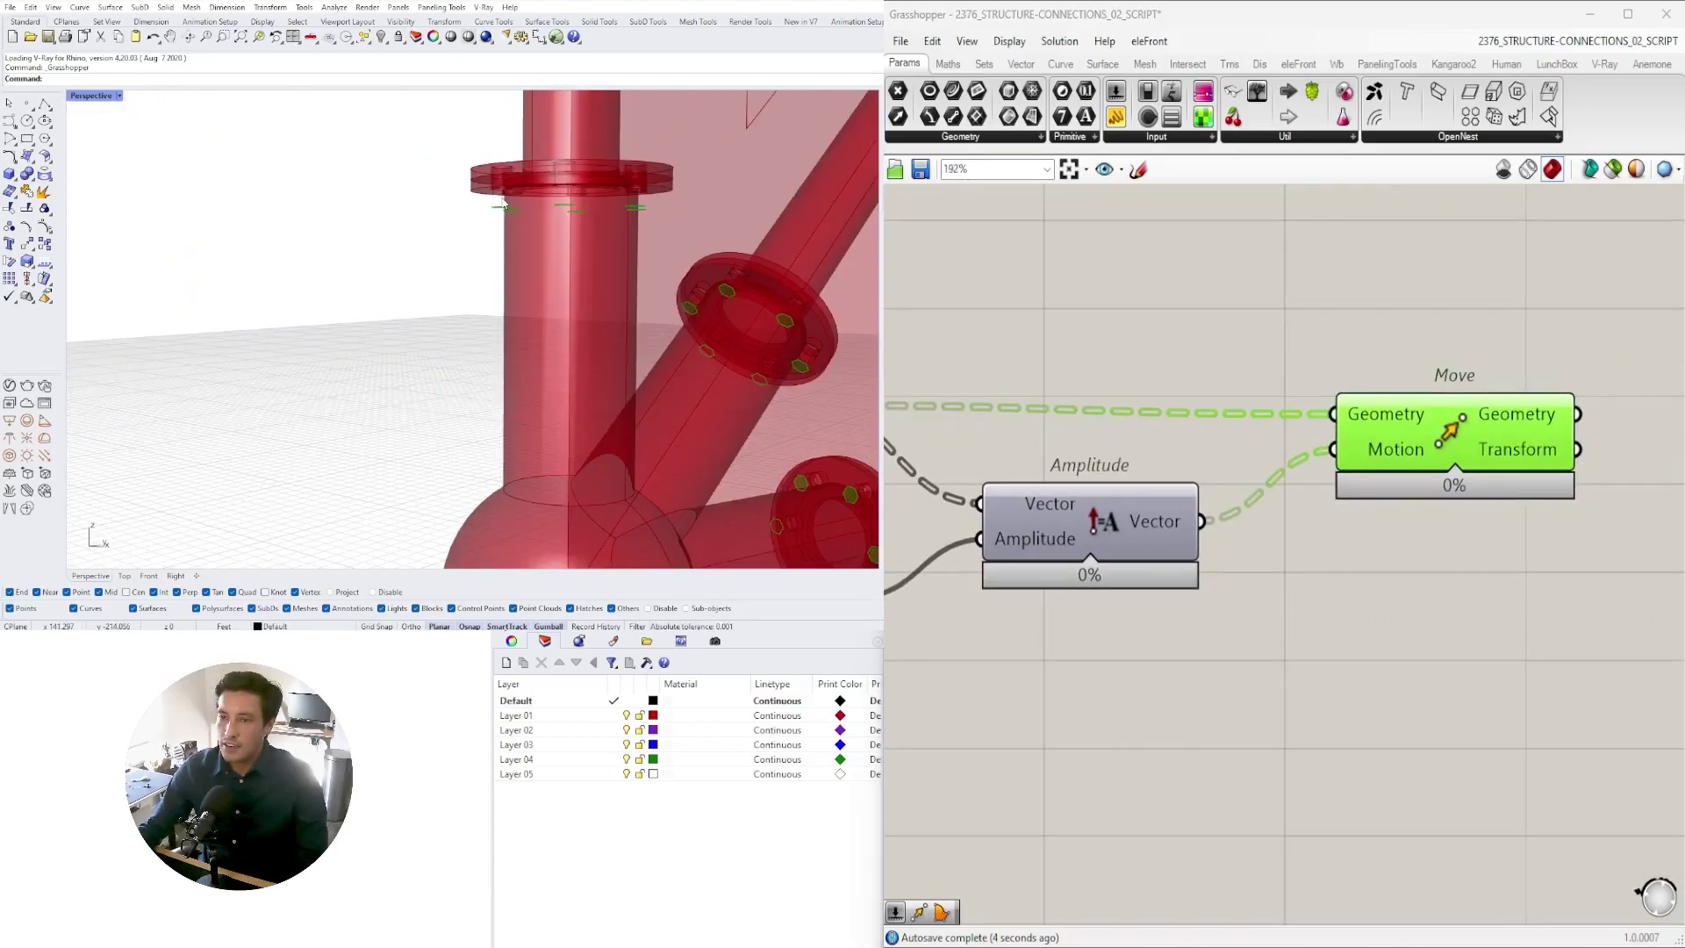
scroll(498, 193, up, 3)
scroll(430, 215, down, 3)
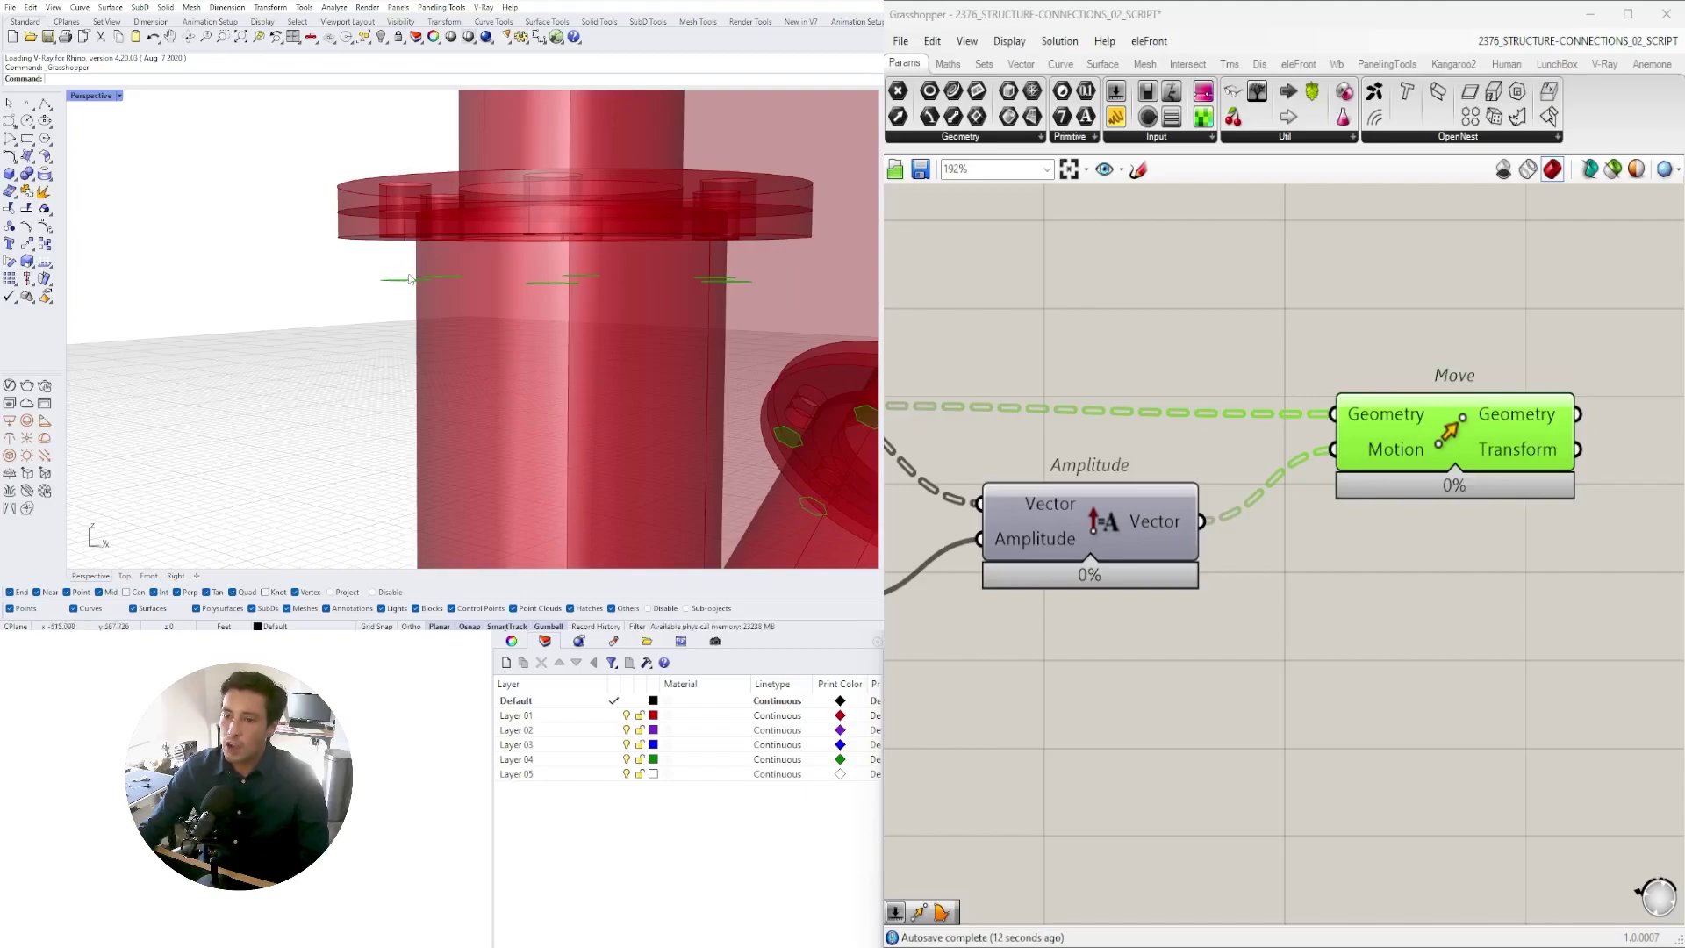
- Add an Extrude component after the Move component and space the two apart
scroll(1238, 457, down, 4)
right_drag(1237, 456, 1068, 502)
double_click(1352, 505)
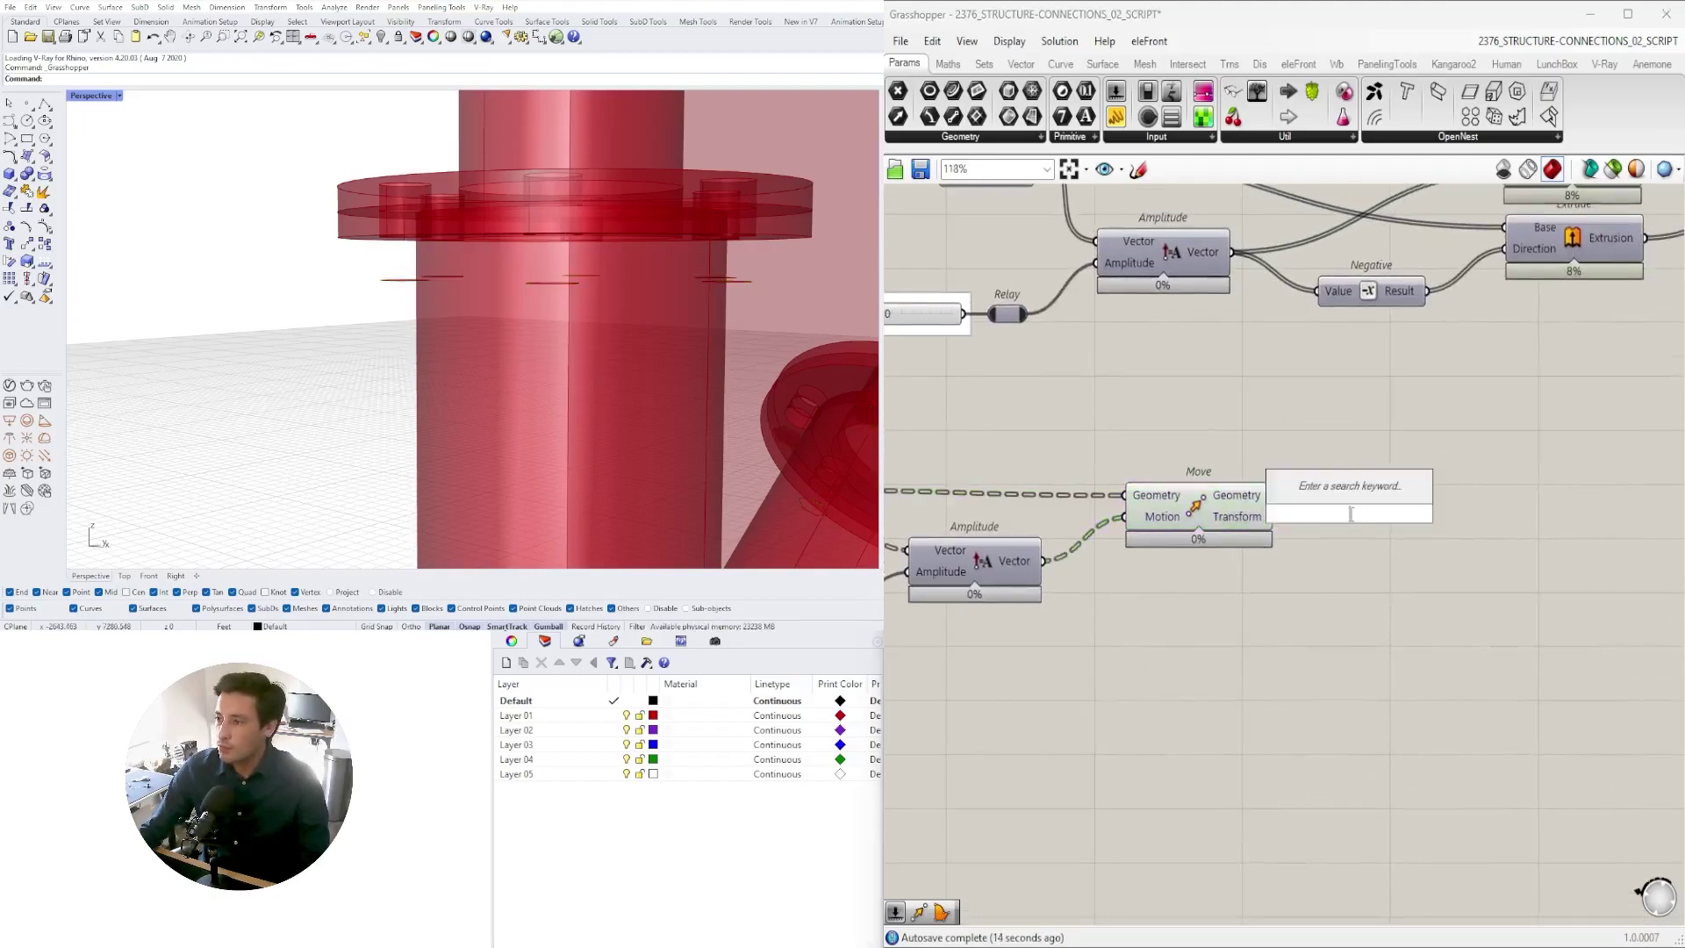
text(extr)
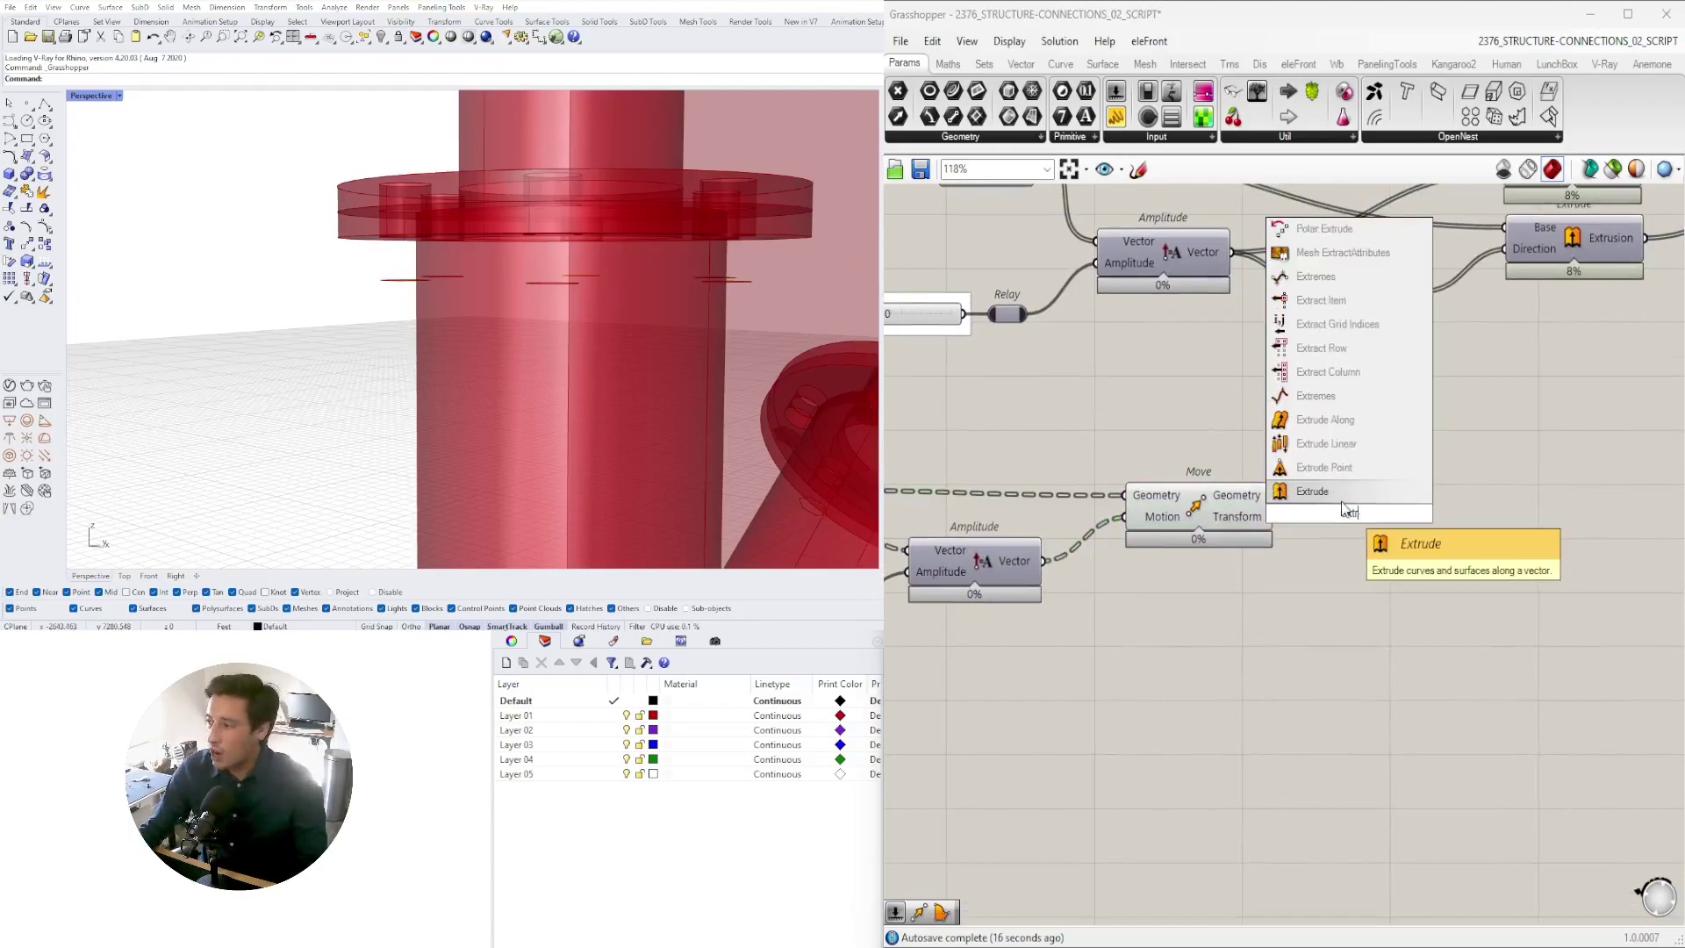
click(1343, 497)
drag(1343, 529, 1442, 584)
drag(1220, 508, 1227, 488)
- Add a Negative component and place it in front of the new Extrude component
double_click(1149, 587)
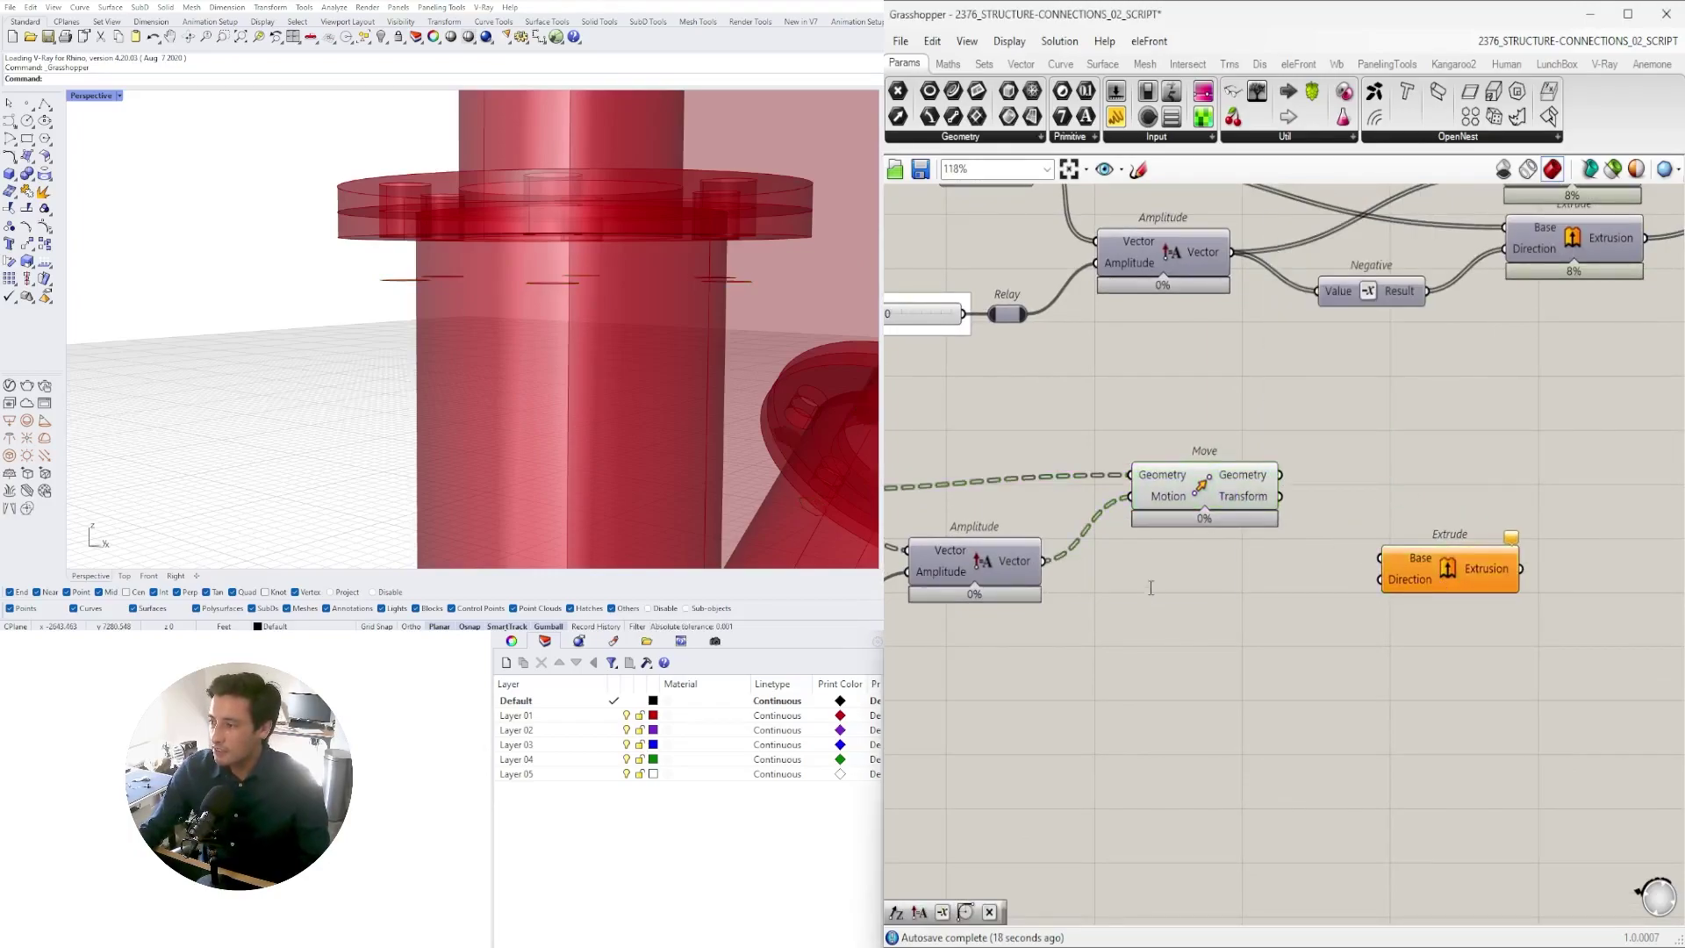
text(negative)
key(Return)
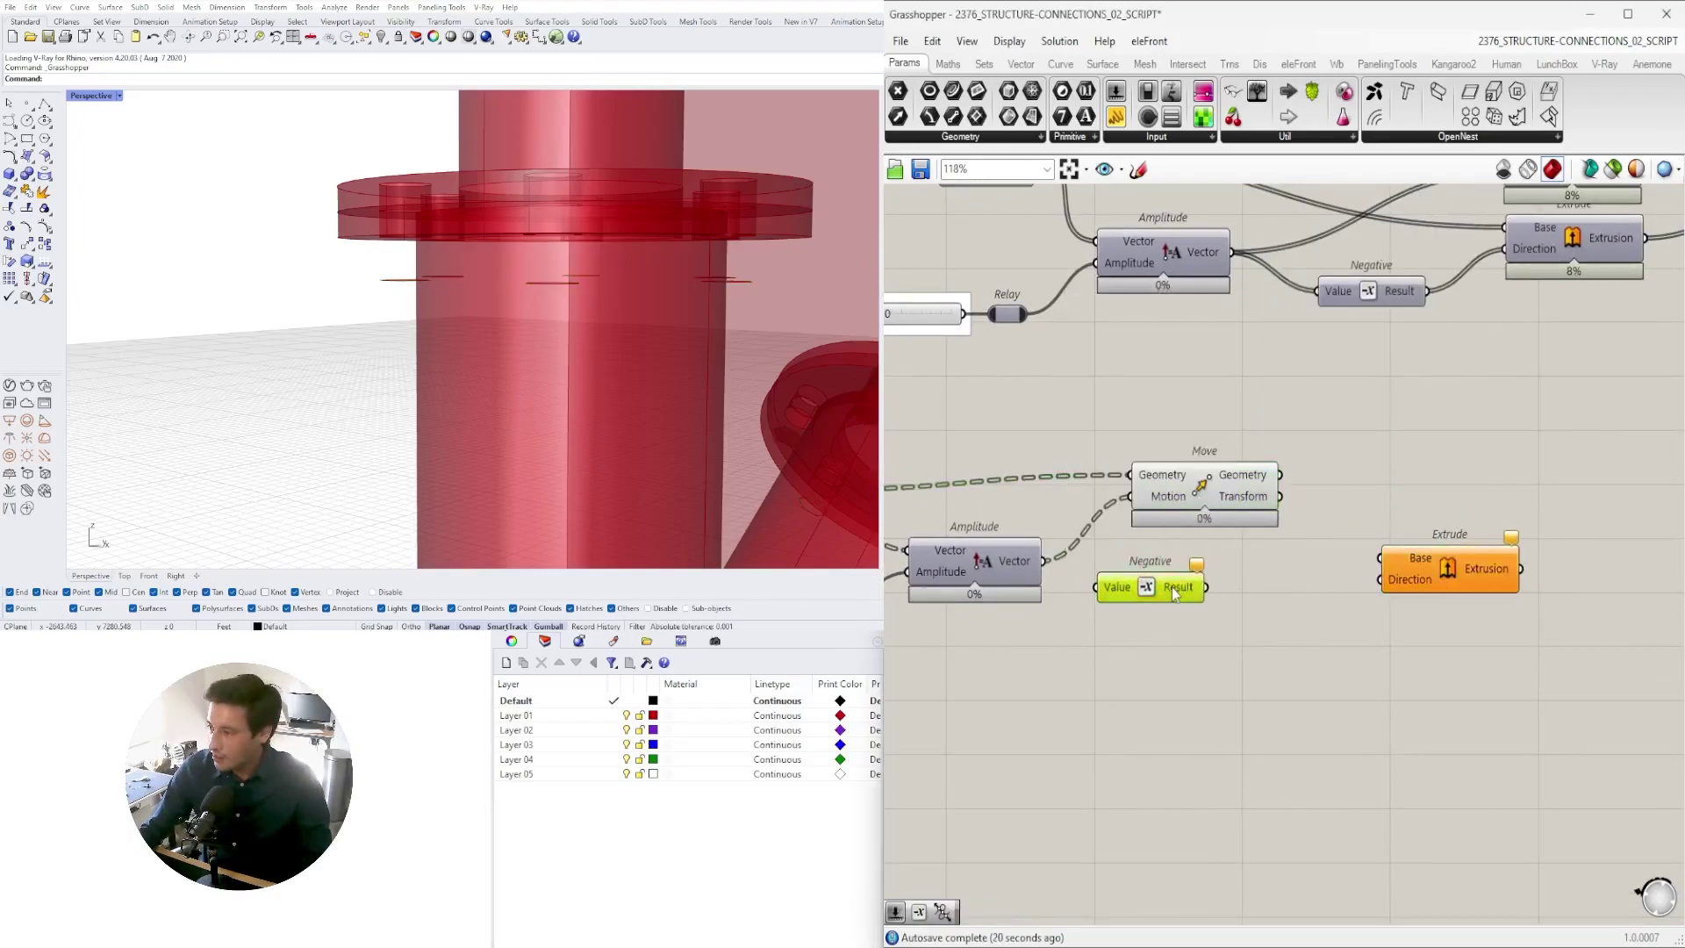
drag(1162, 582, 1302, 582)
- Add a Multiplication component with a factor of 2 between Amplitude and Negative, and connect it to both
double_click(1091, 636)
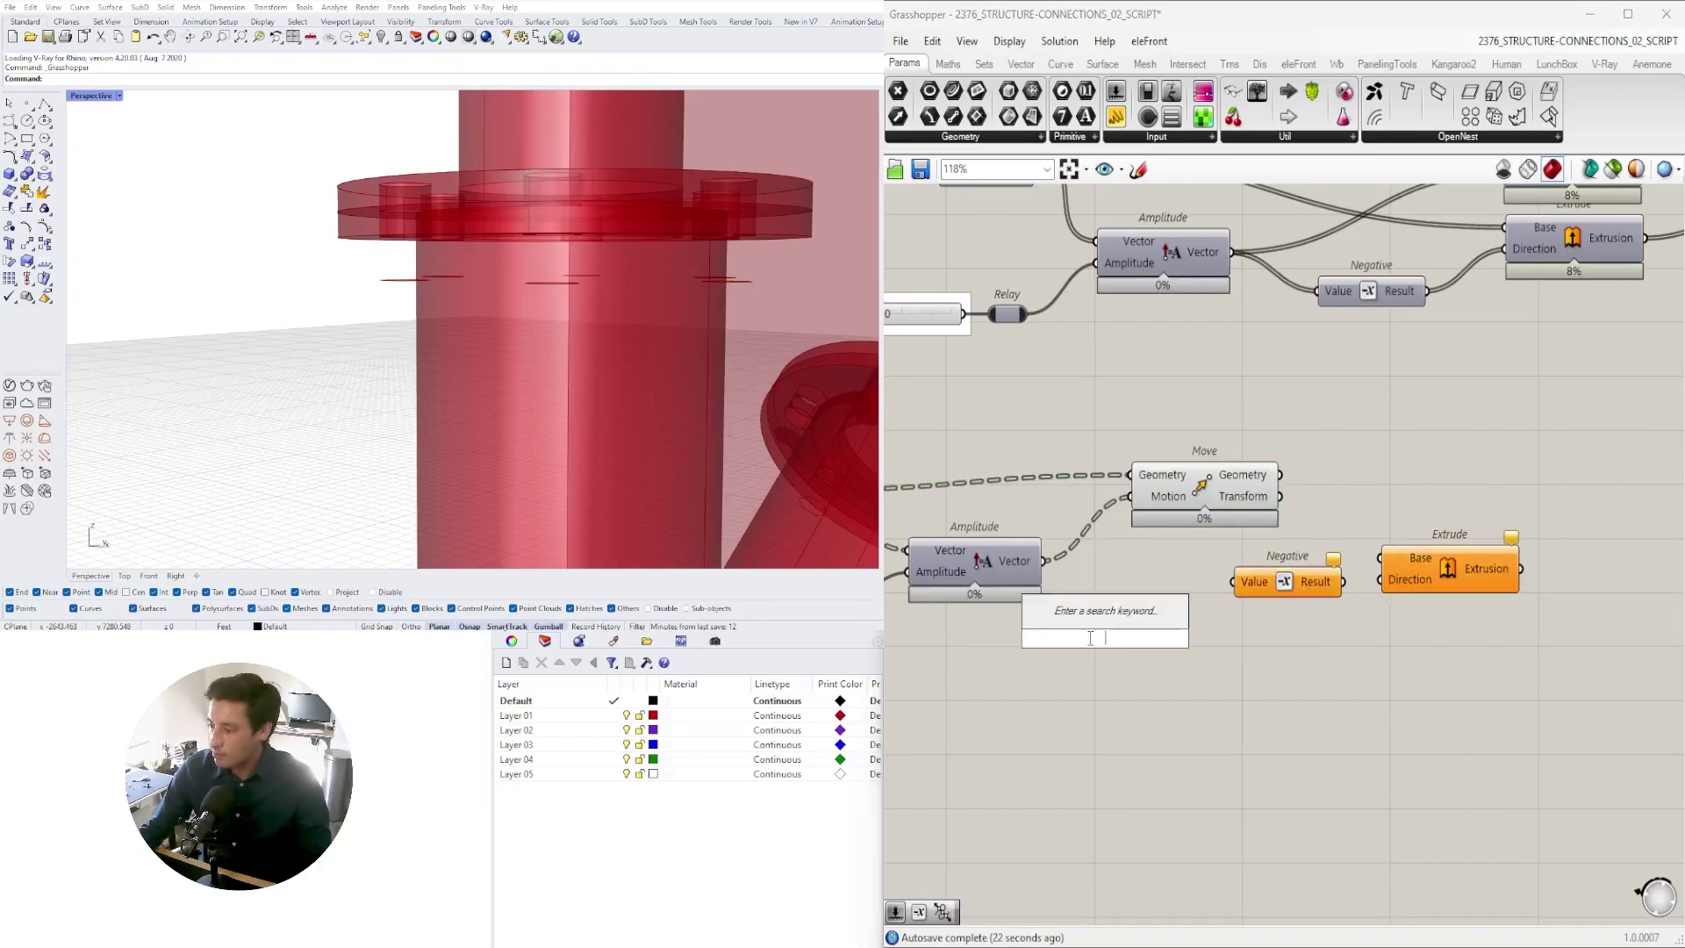
text(*)
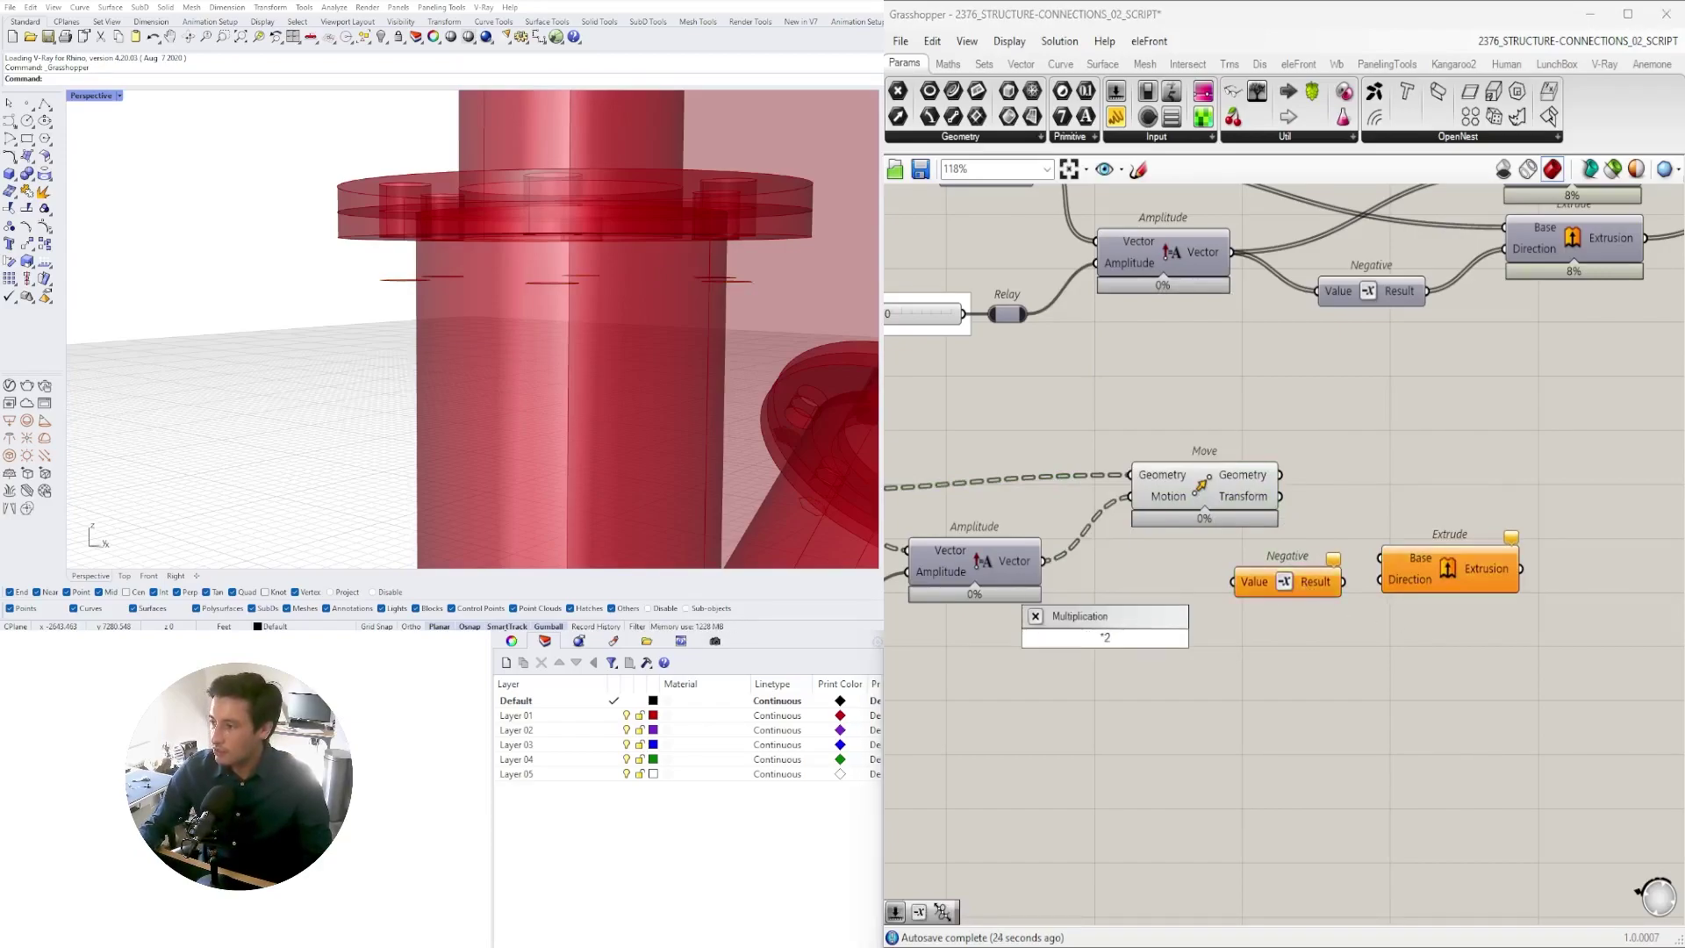
key(Return)
drag(1045, 561, 1240, 599)
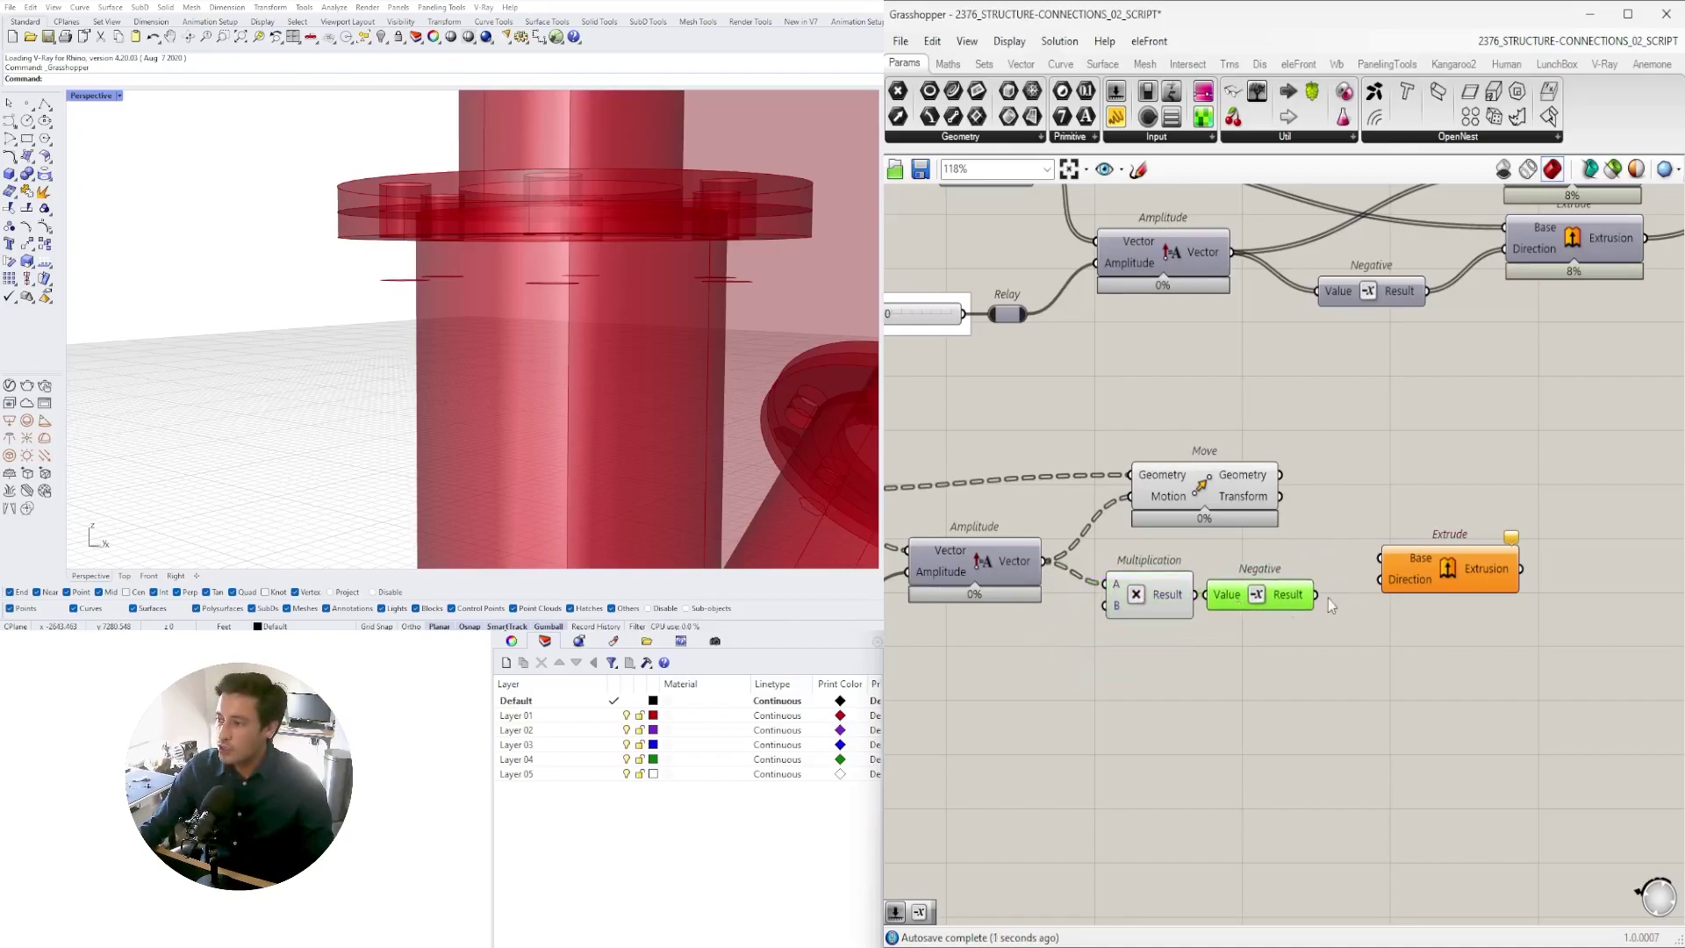
- Connect the Negative result to Extrude's Direction and the moved Geometry to its Base, shifting Extrude closer to Move's level
drag(1375, 587, 1380, 581)
drag(1422, 576, 1440, 555)
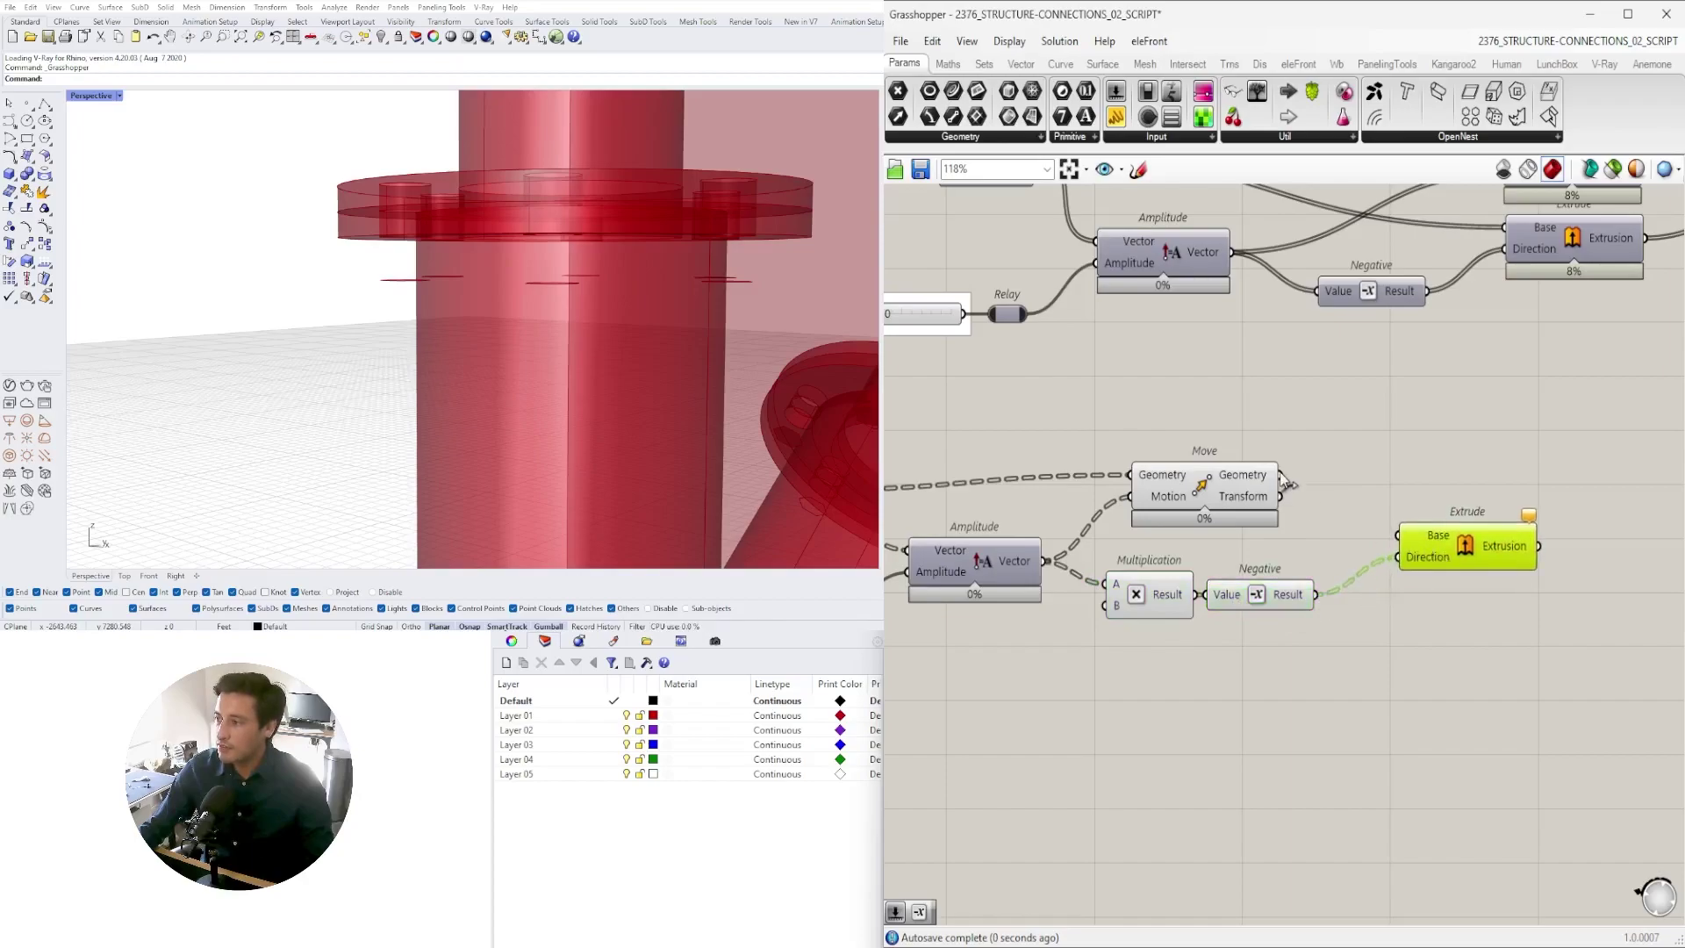
drag(1281, 476, 1408, 525)
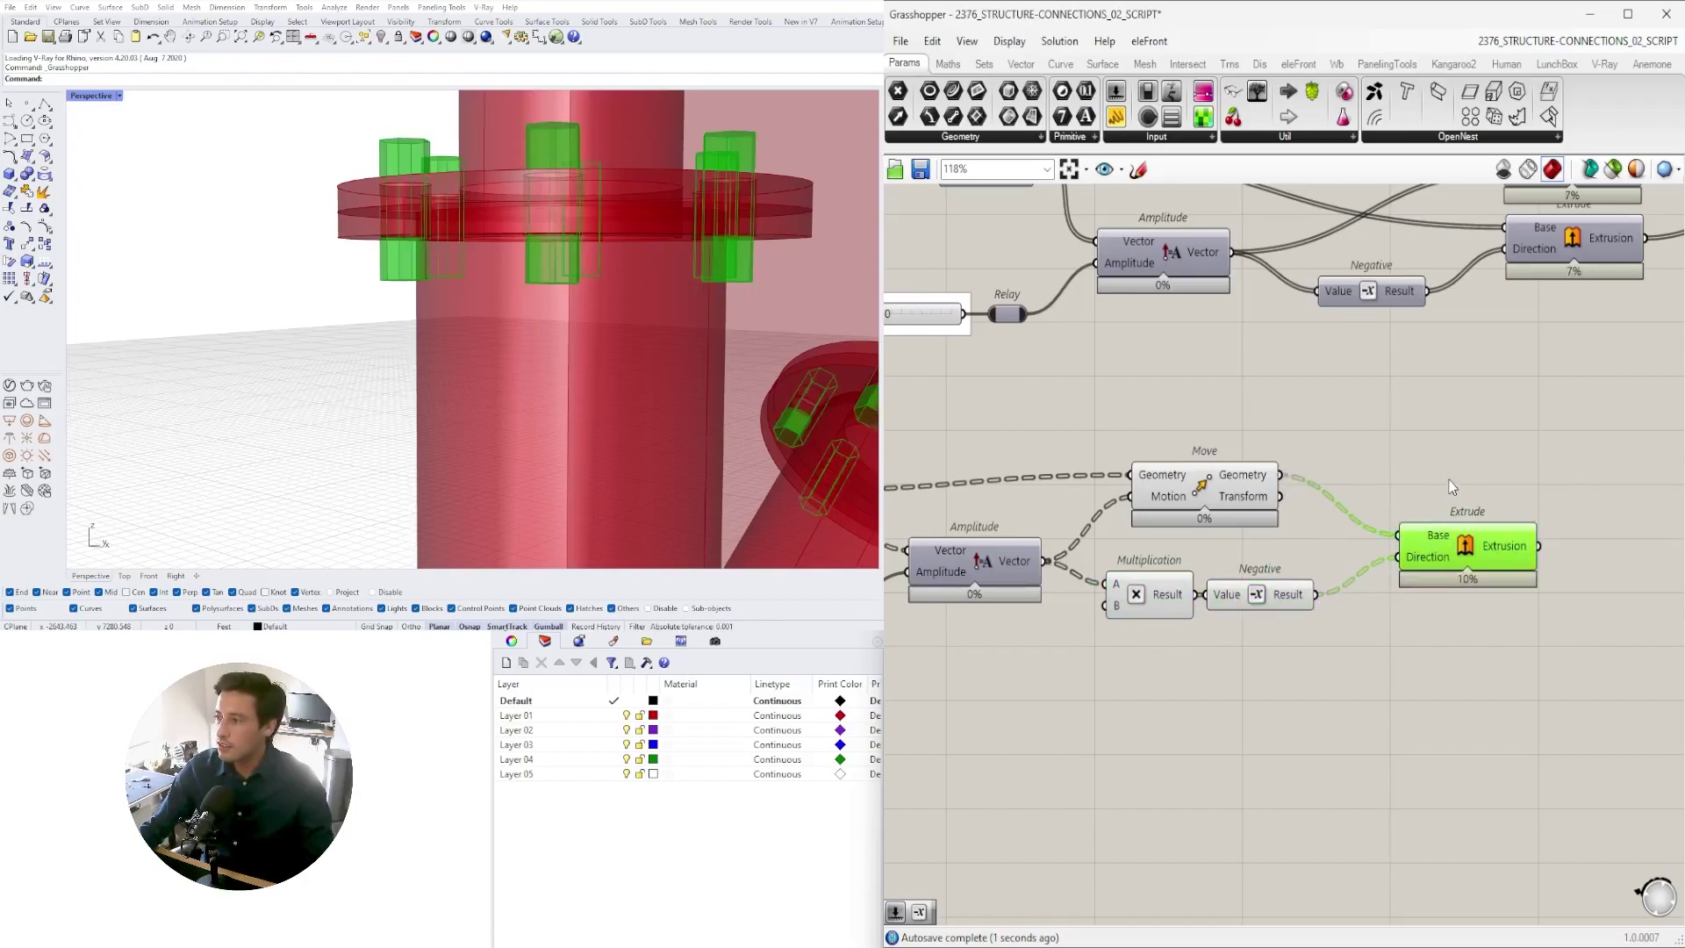
- Examine the extruded hexagonal bolts around the flanges and highlight the flange Geometry output for comparison
scroll(660, 369, down, 5)
scroll(661, 369, up, 6)
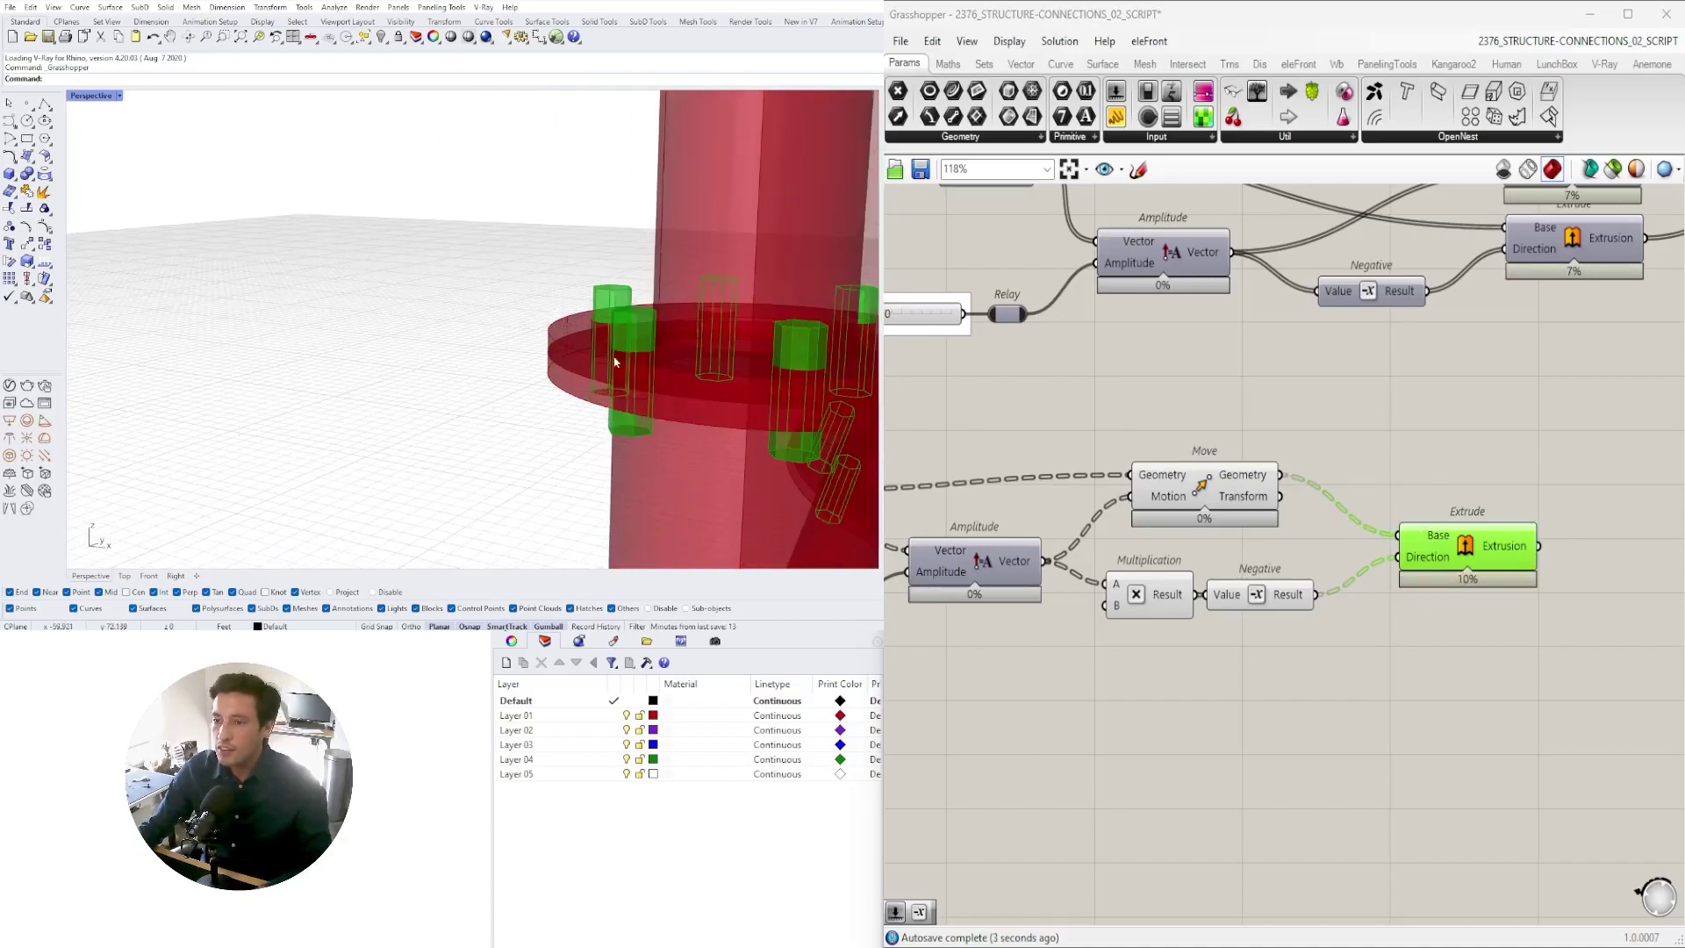
scroll(617, 308, down, 2)
scroll(535, 298, down, 6)
right_drag(617, 308, 536, 349)
scroll(530, 308, up, 6)
scroll(536, 347, down, 3)
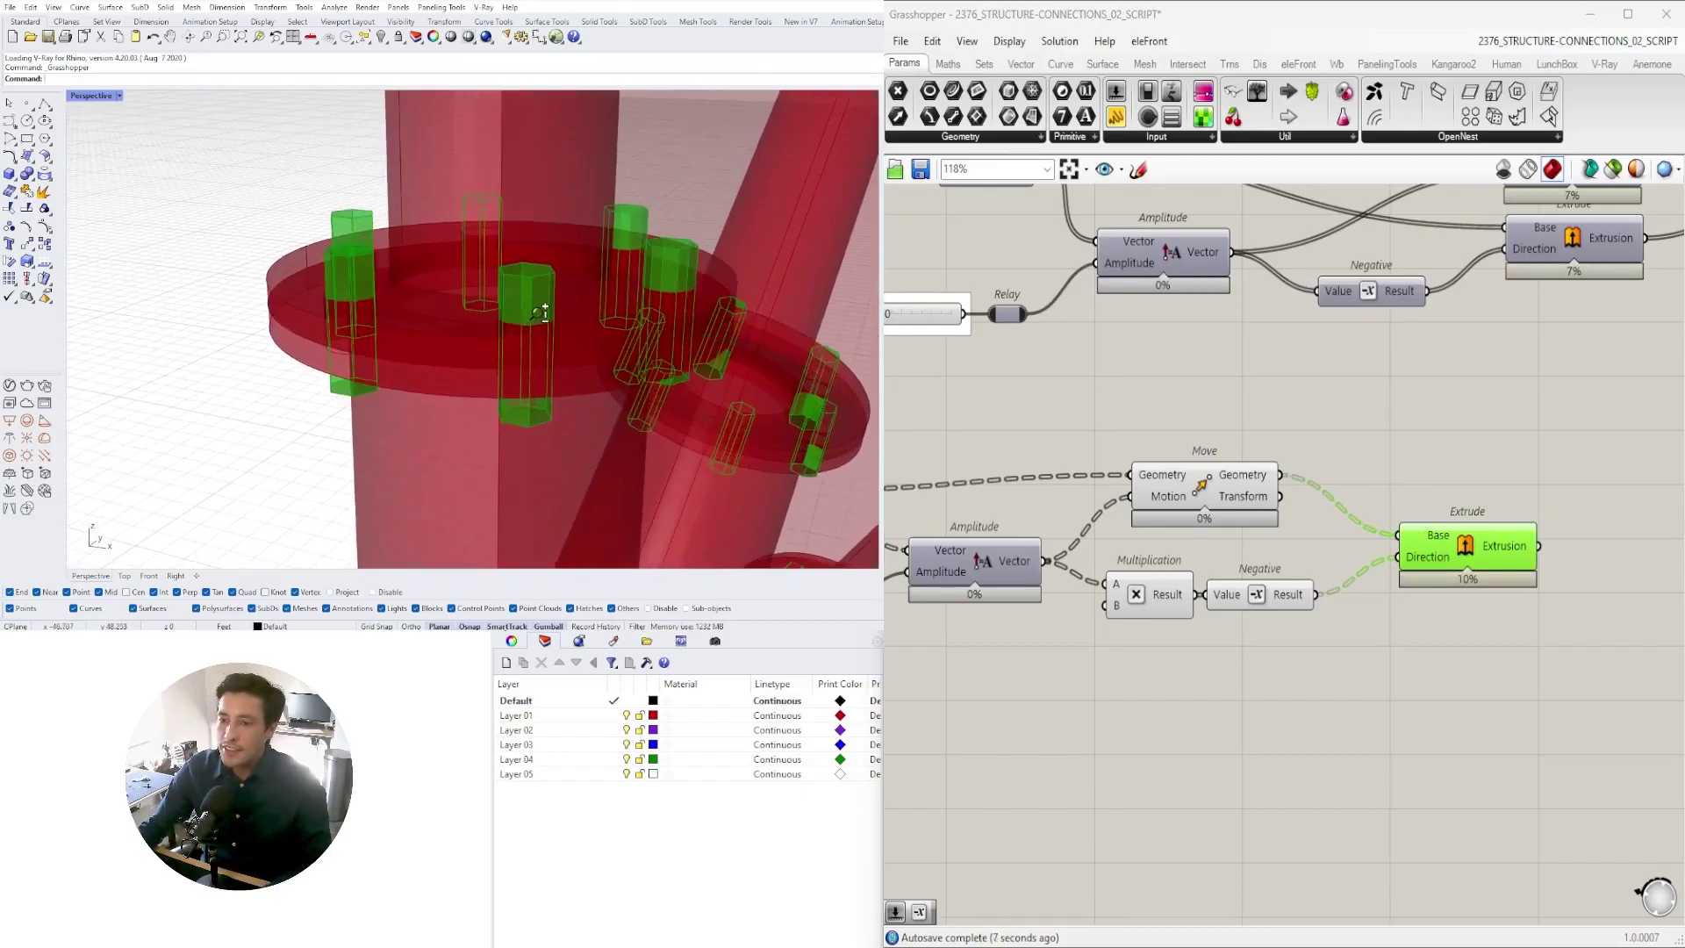
scroll(537, 343, up, 3)
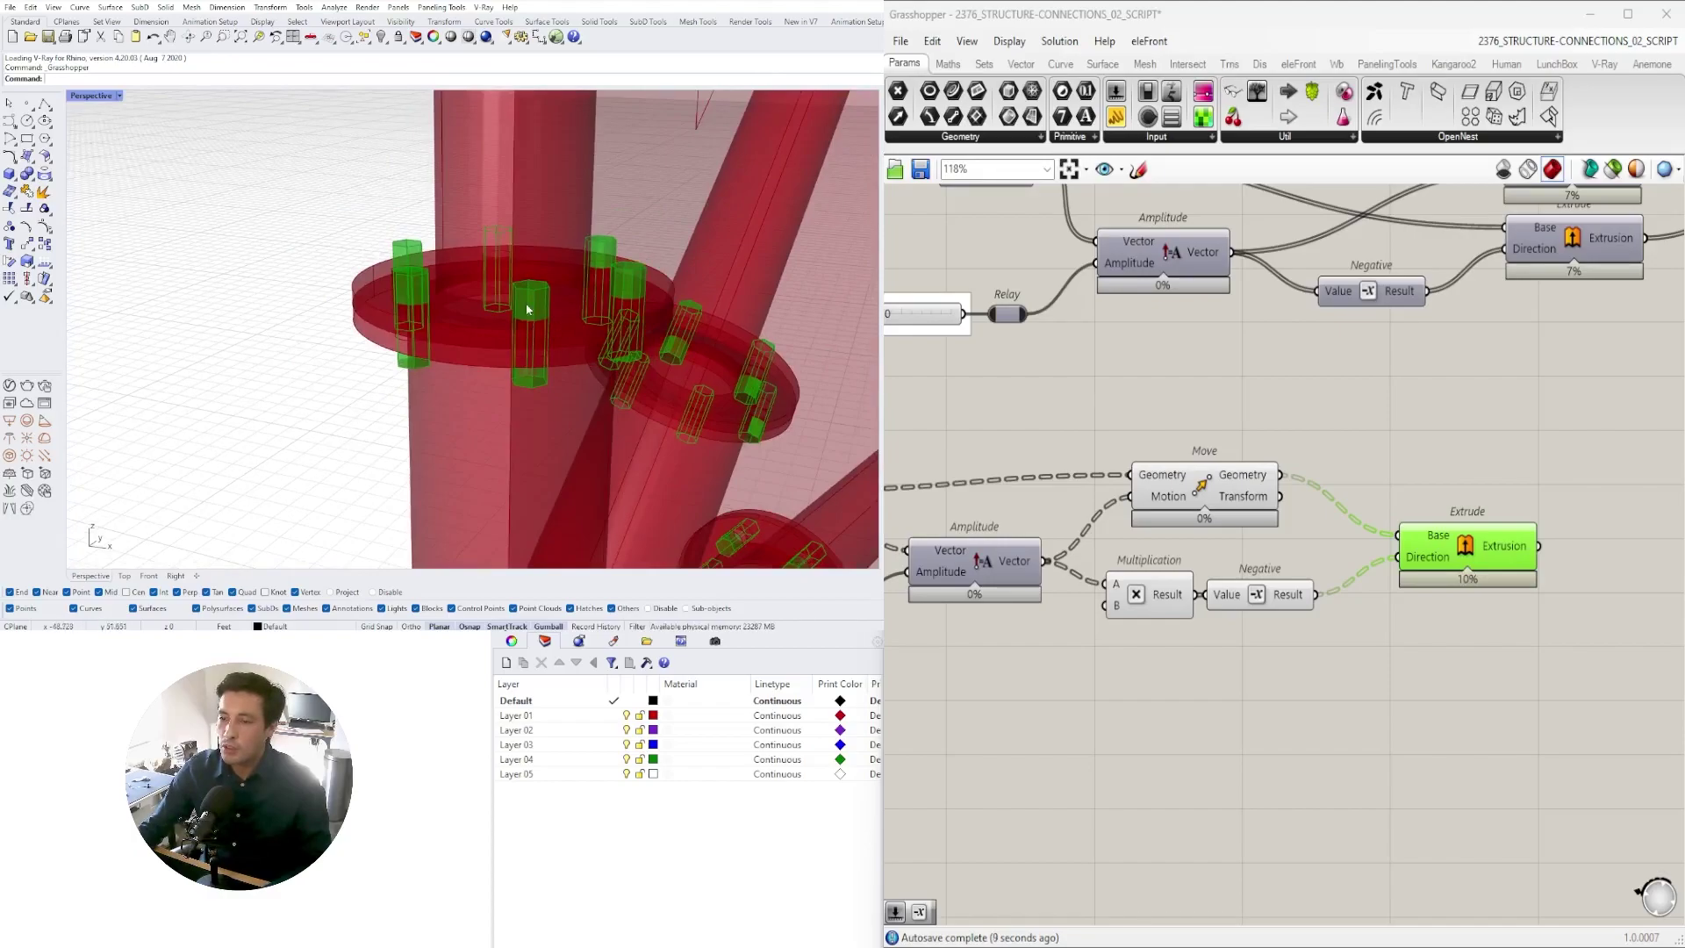
scroll(1563, 425, down, 3)
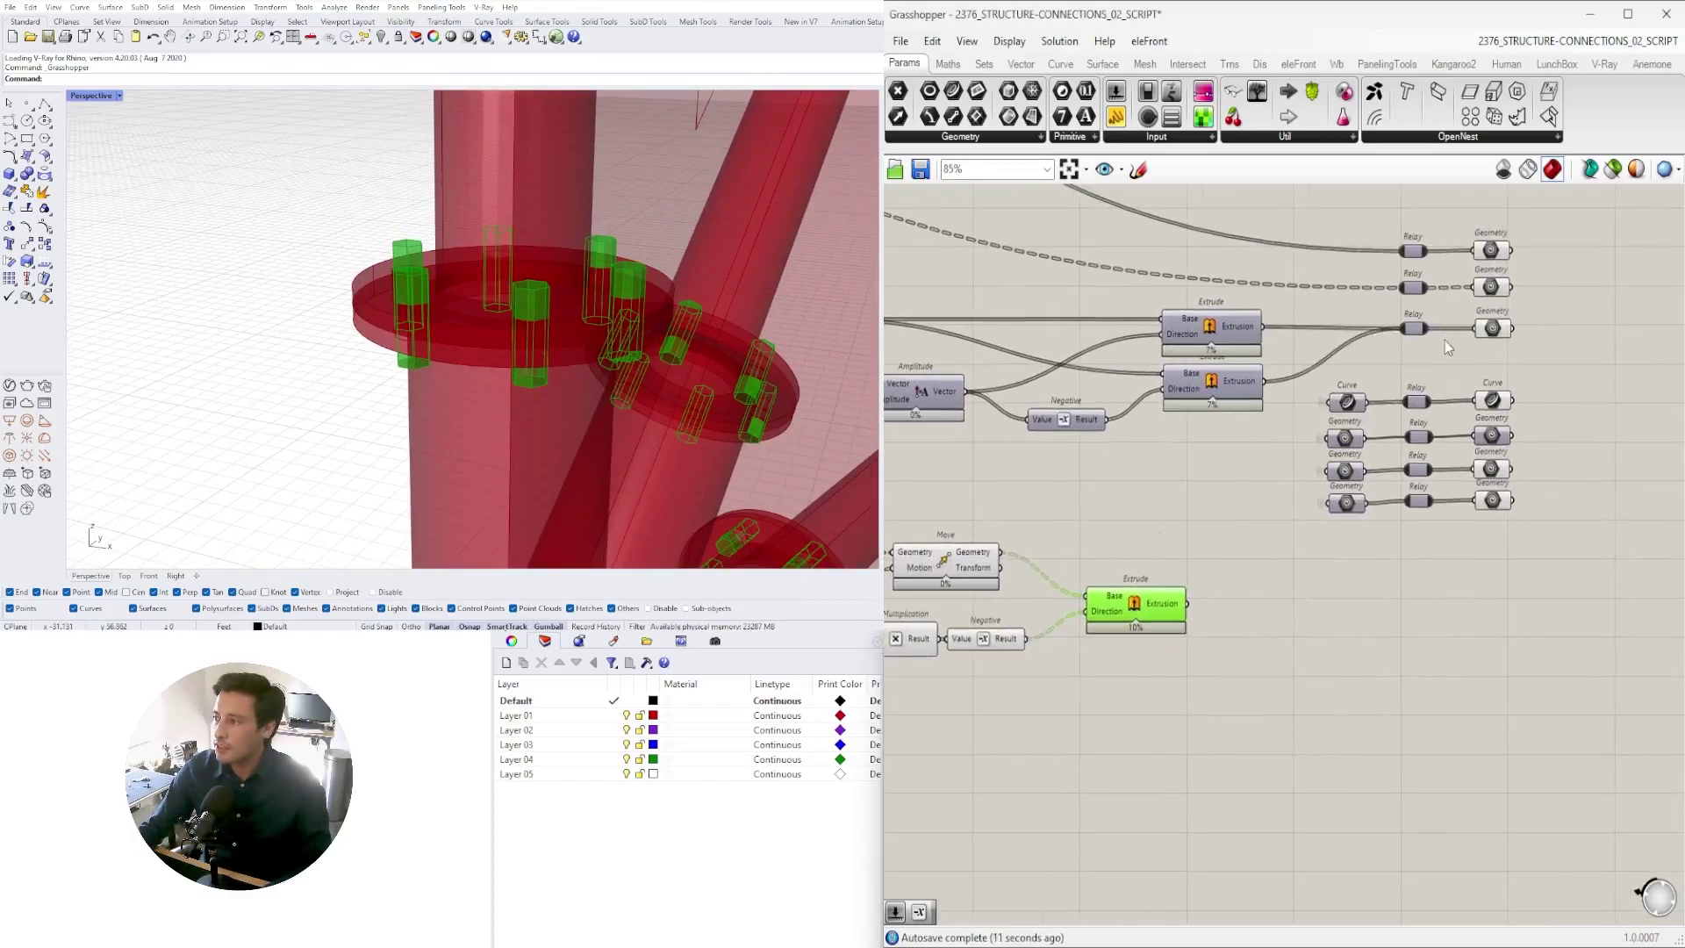
click(1493, 330)
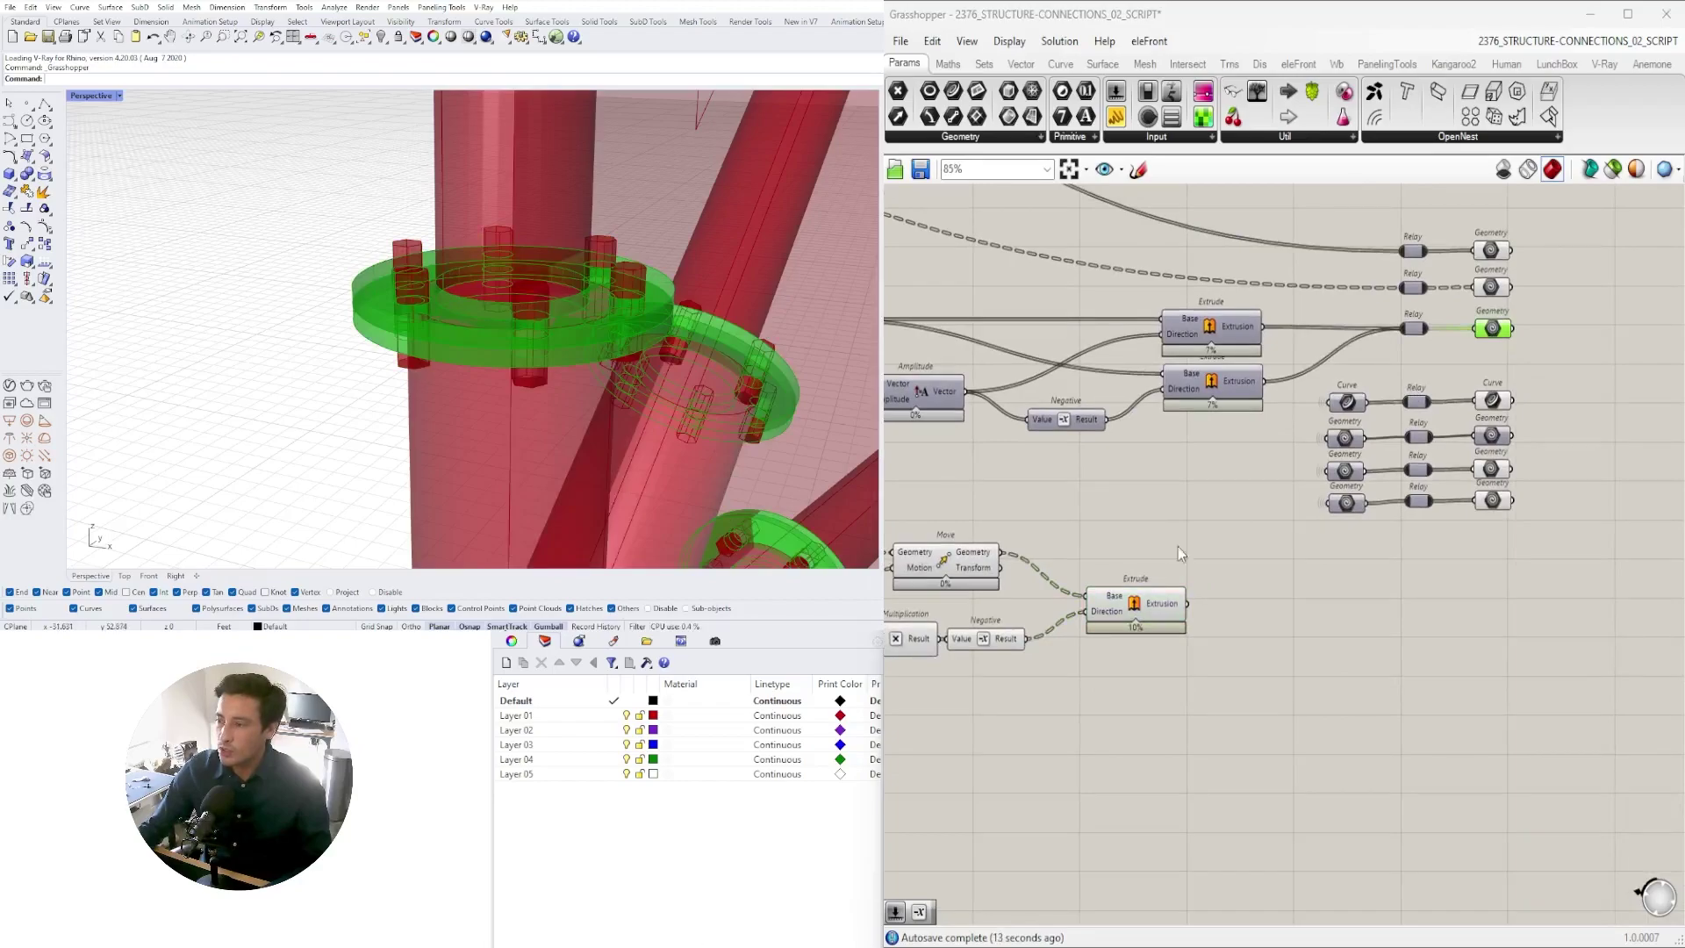
- Set the bolt amplitude slider to 0.1
right_drag(1178, 546, 1659, 502)
scroll(1220, 613, up, 9)
double_click(1035, 596)
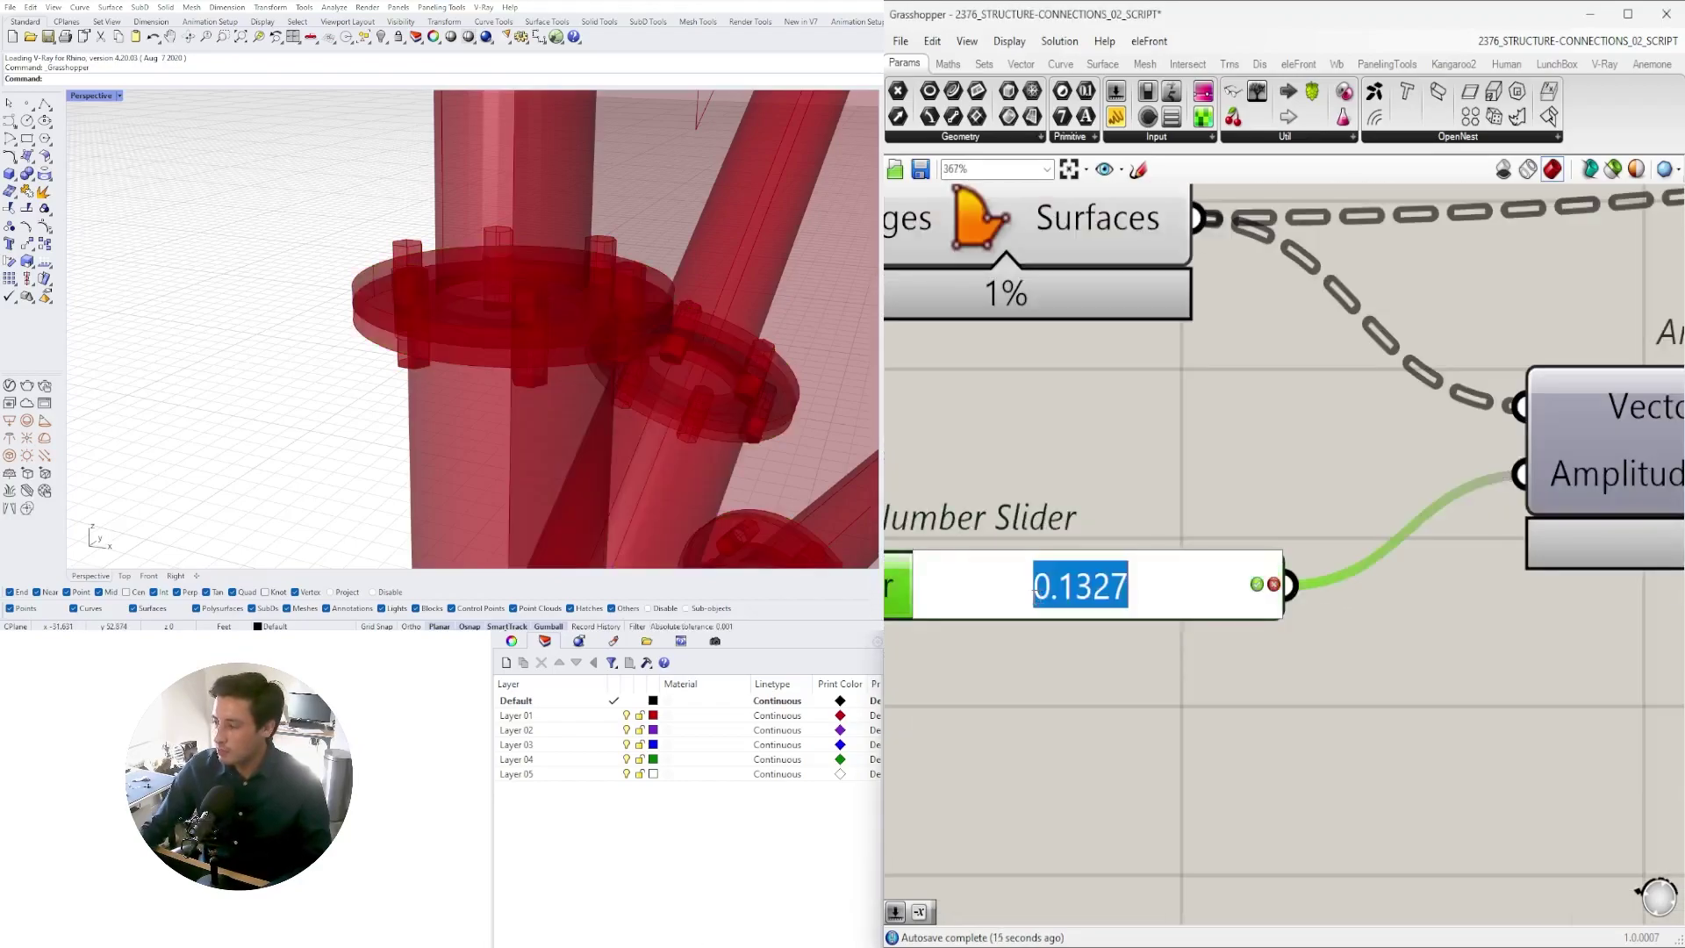
text(.1)
key(Return)
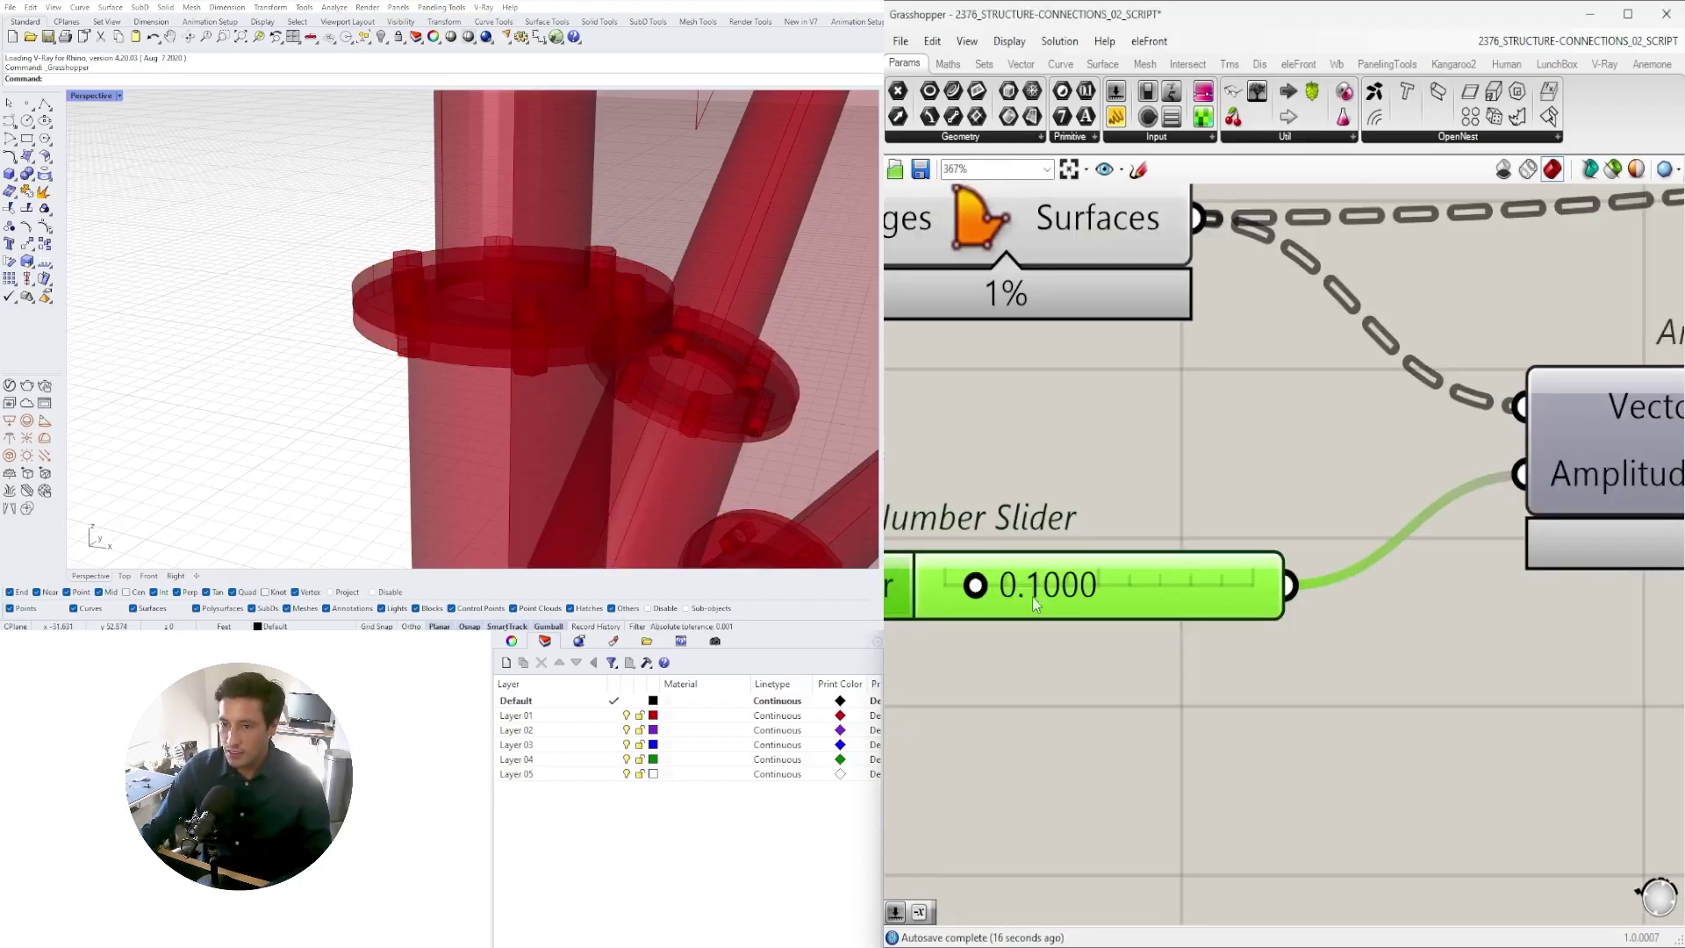
- Examine the shortened bolts on the flanges around the ball node, comparing flanges on different pipes
scroll(497, 328, down, 4)
right_drag(497, 327, 391, 207)
scroll(299, 300, up, 5)
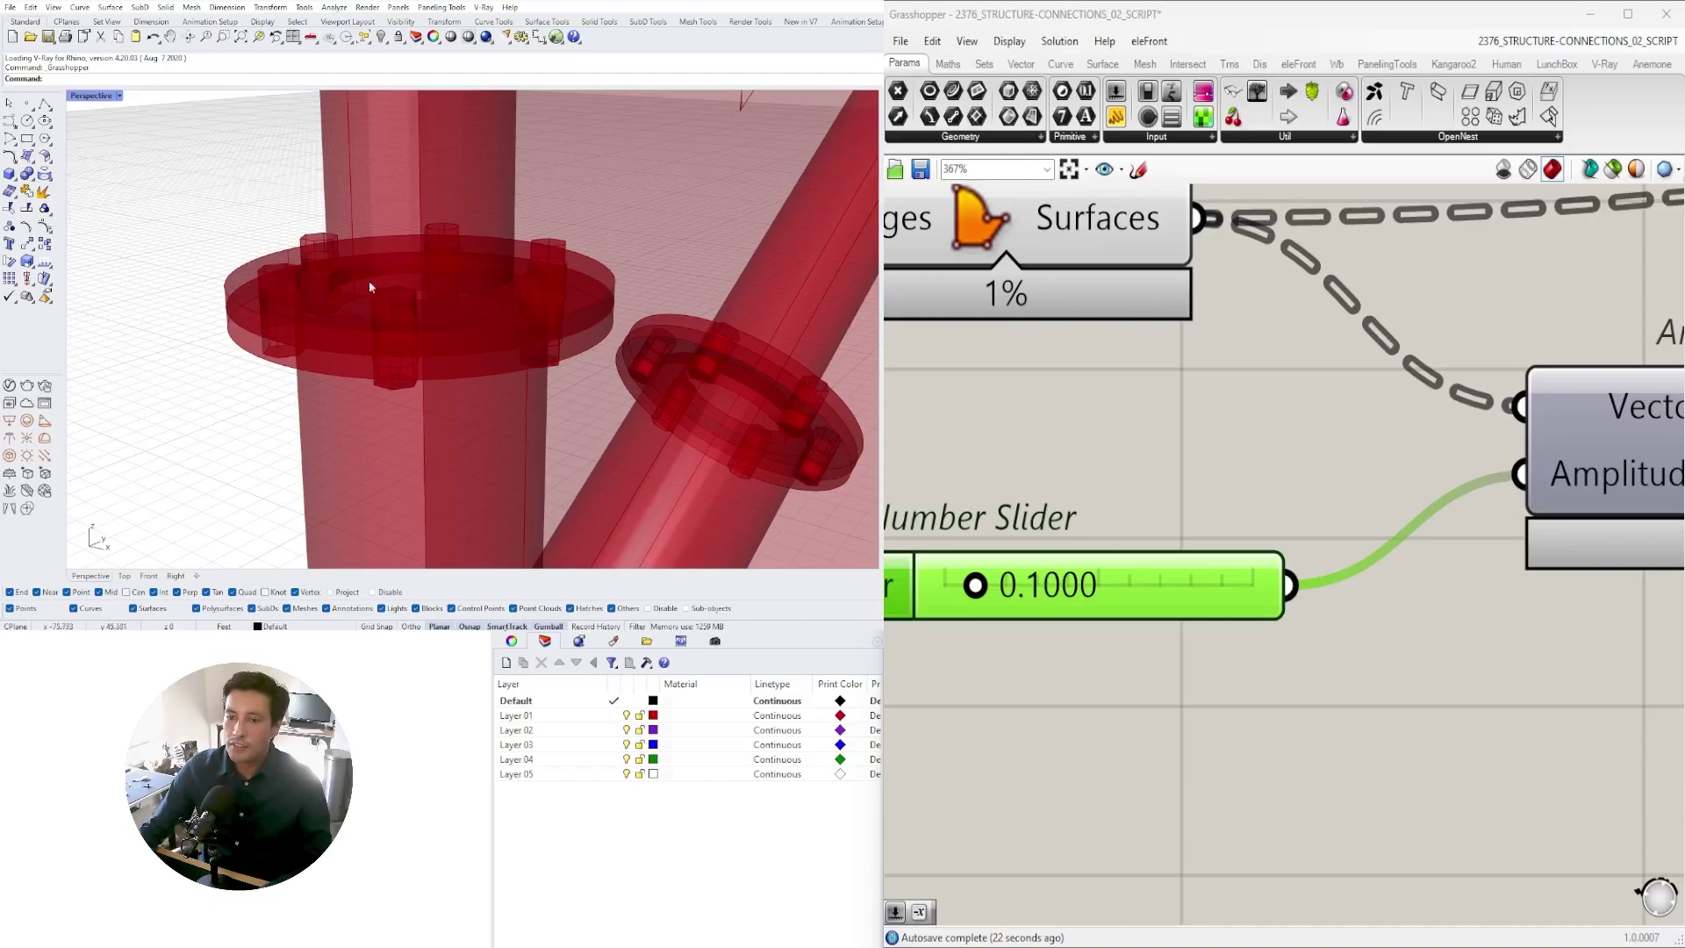
scroll(1171, 549, down, 5)
scroll(1302, 650, down, 2)
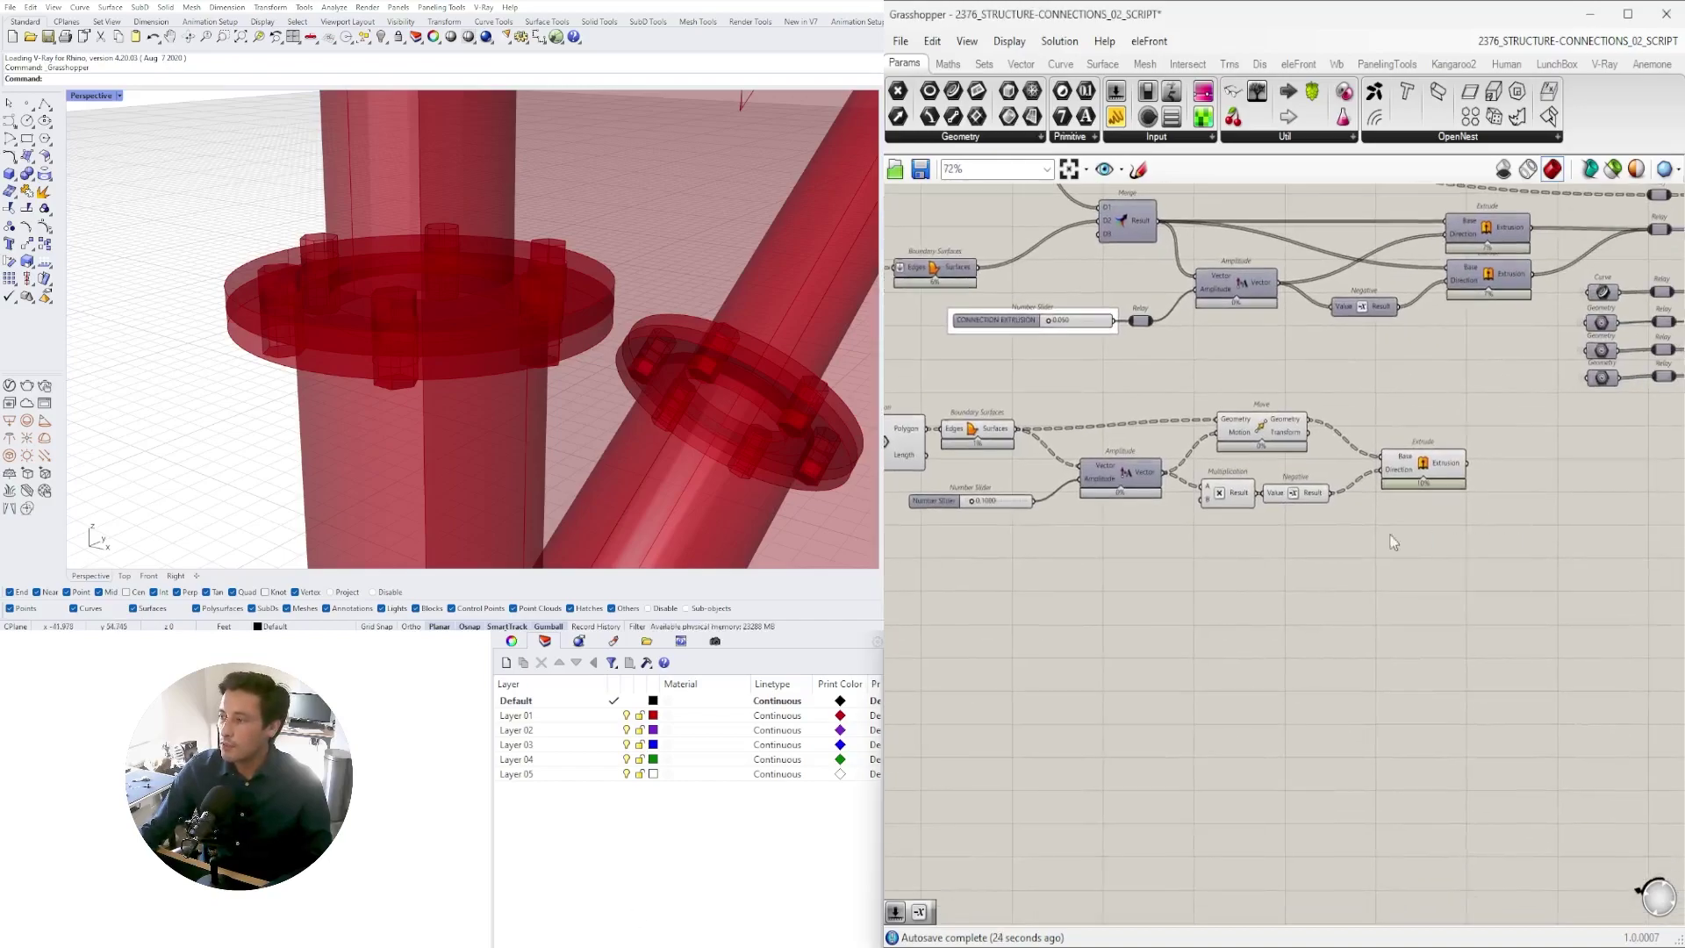
scroll(1256, 423, down, 3)
scroll(502, 432, down, 5)
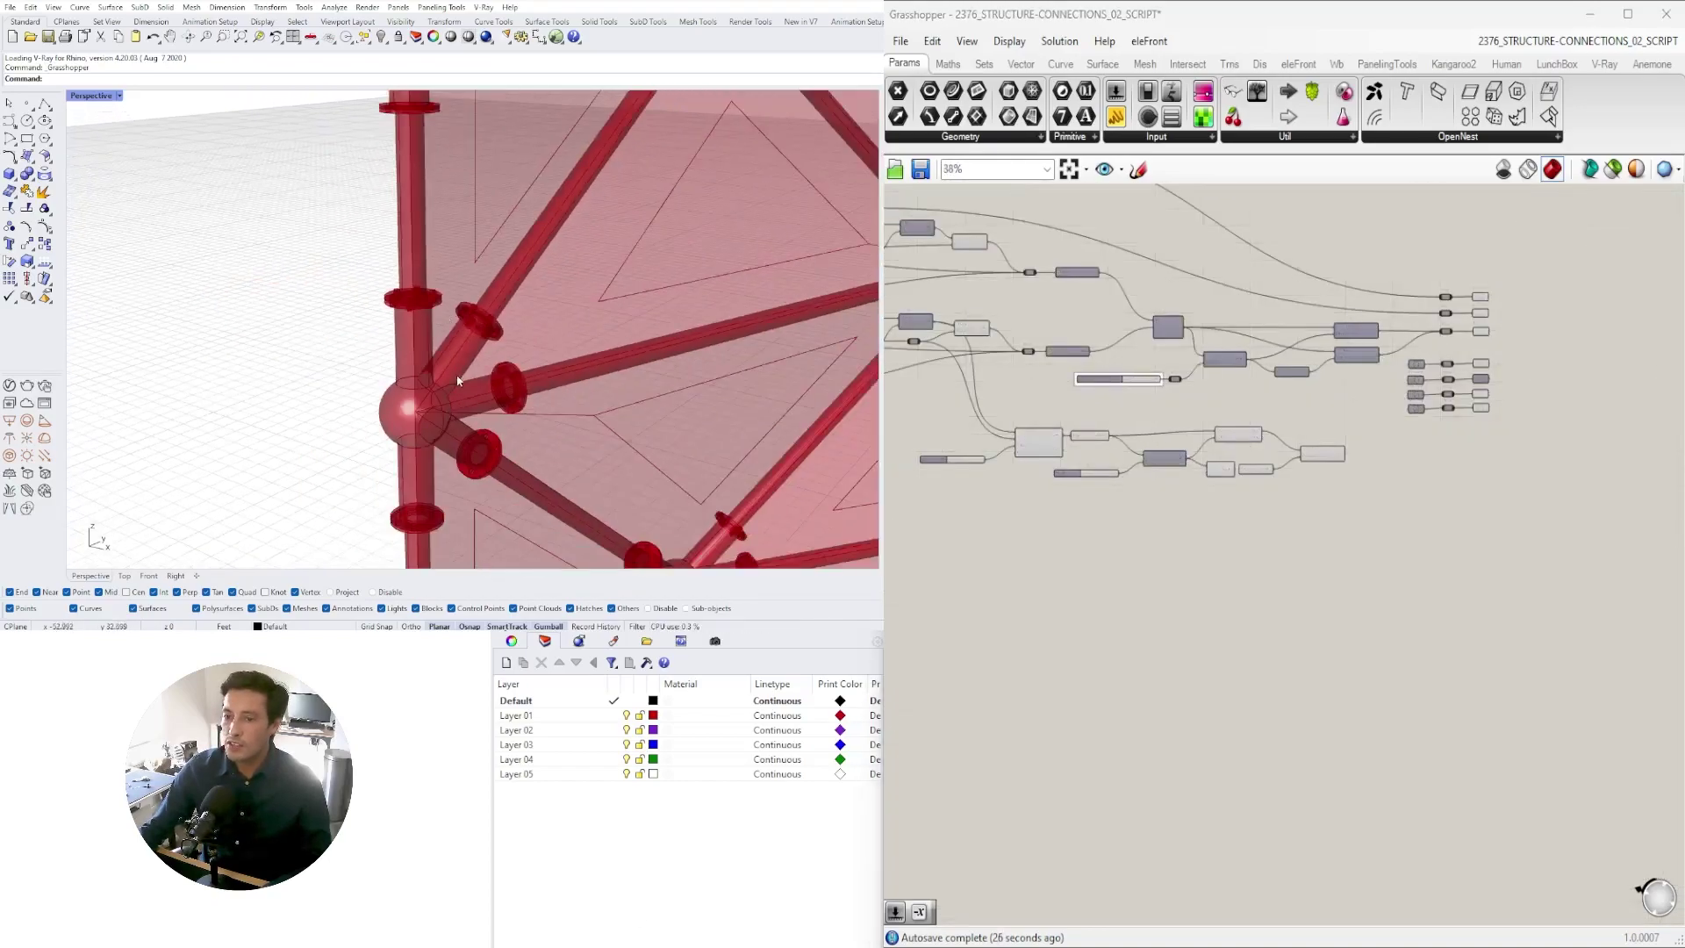
scroll(501, 432, up, 6)
right_drag(502, 432, 452, 439)
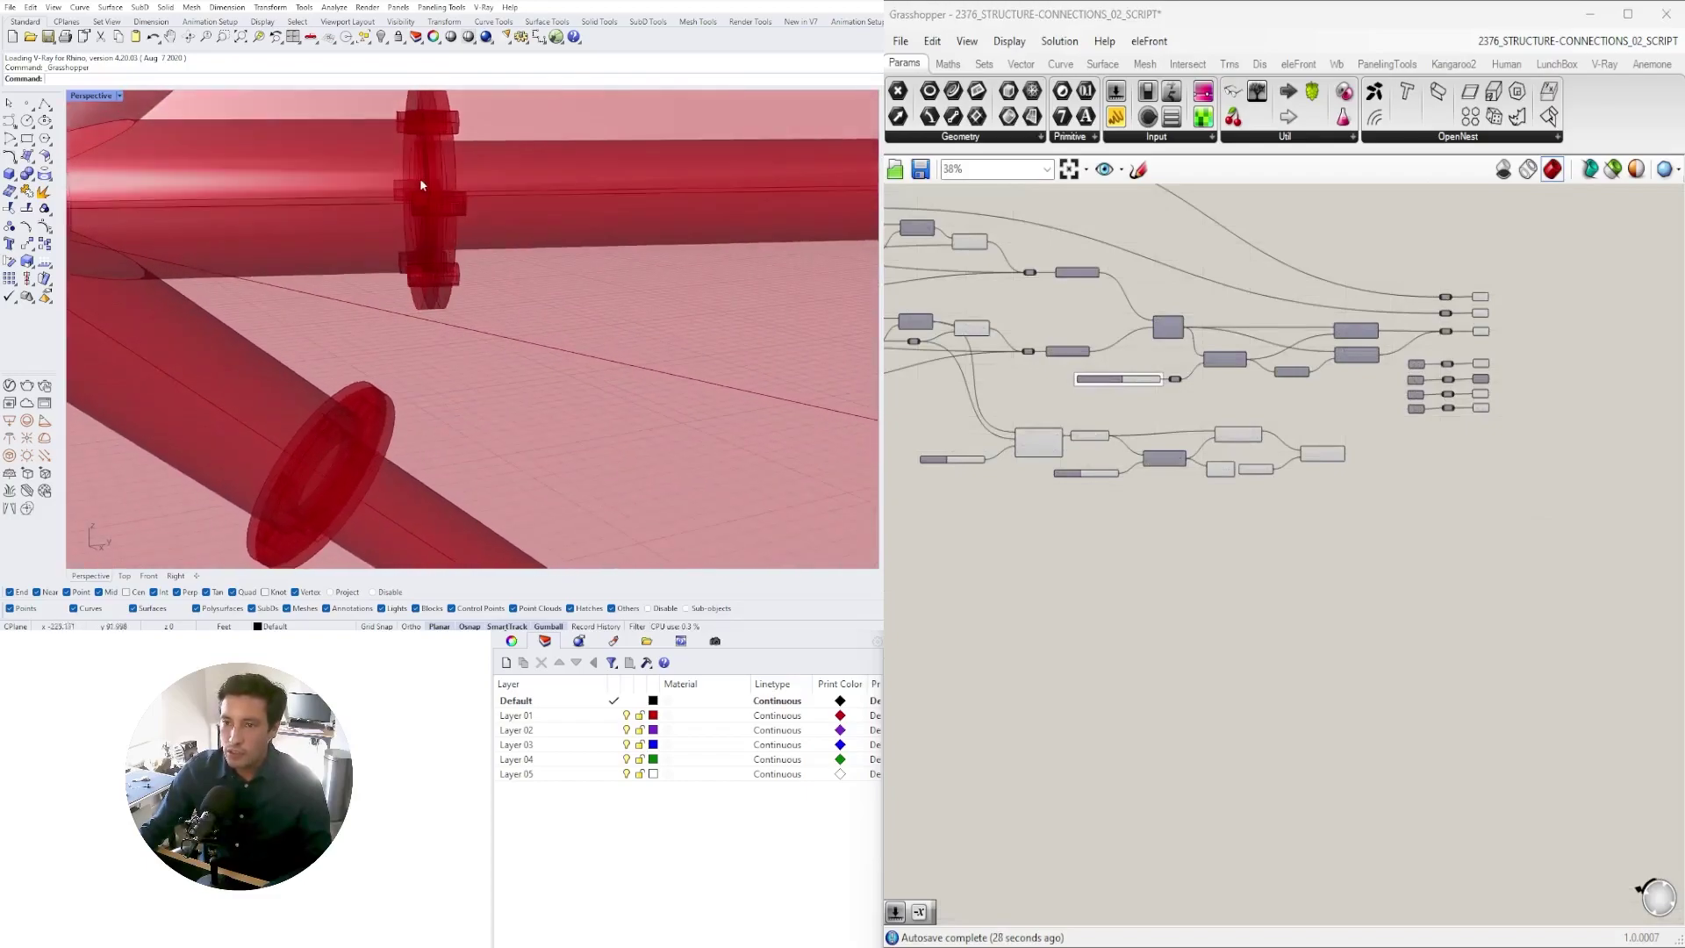
- Move the bolt amplitude slider below the Polygon component and shift the Boundary Surfaces-to-Extrude components slightly down
scroll(1188, 487, up, 2)
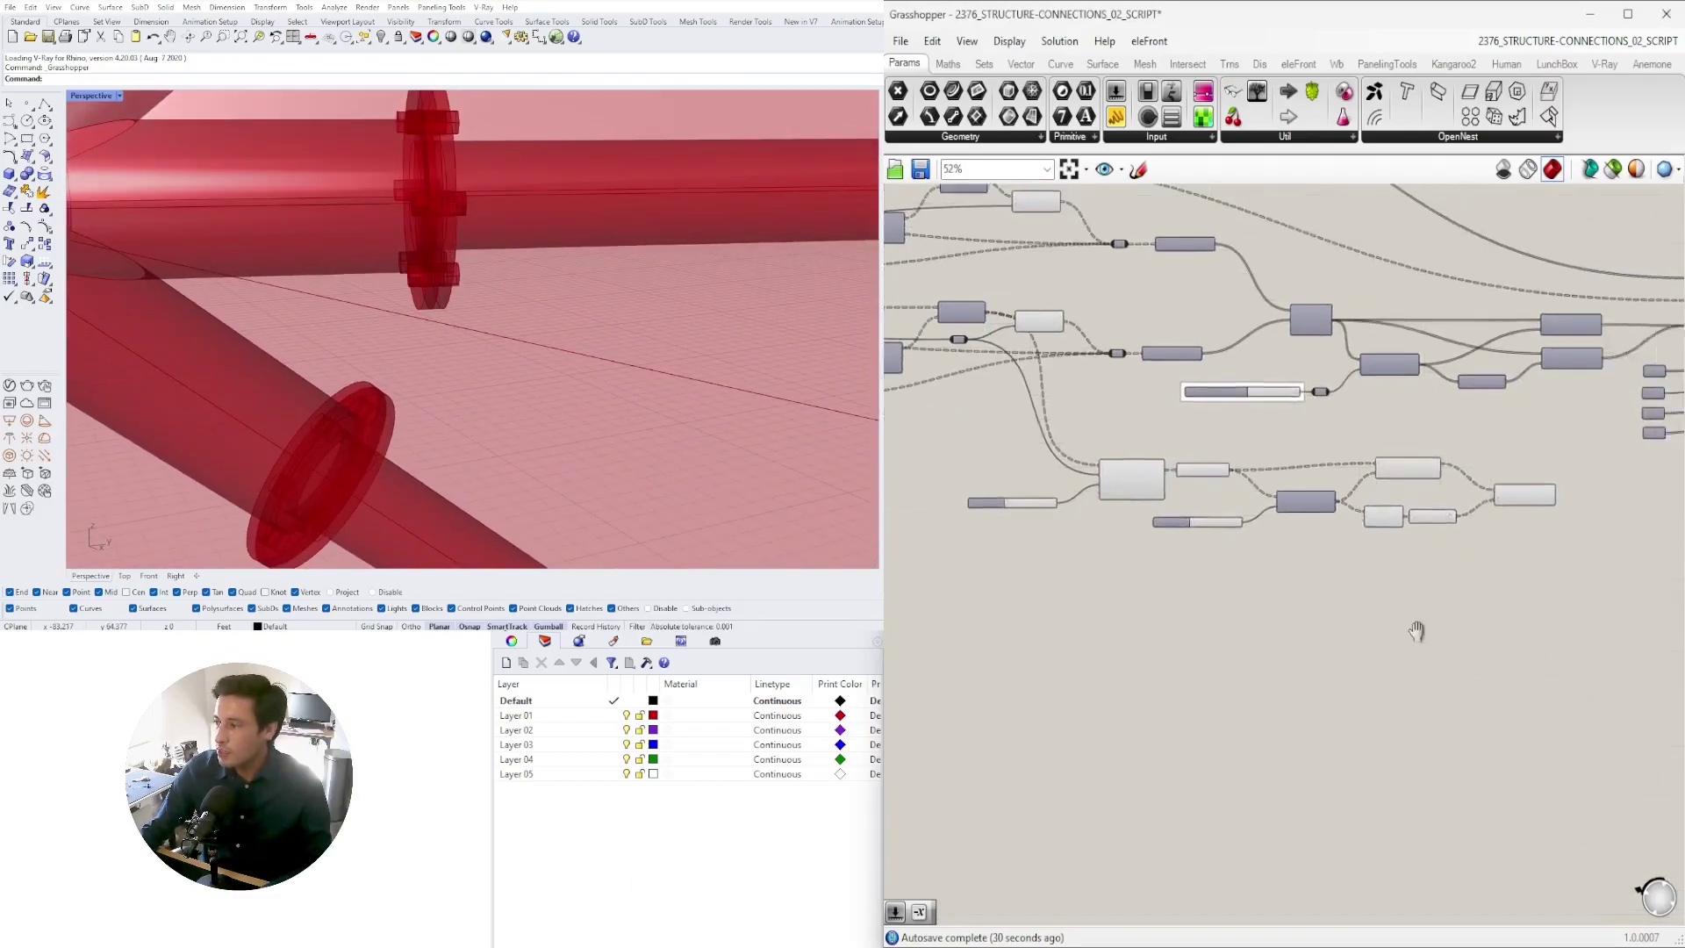
drag(1476, 619, 1021, 576)
scroll(1079, 474, up, 2)
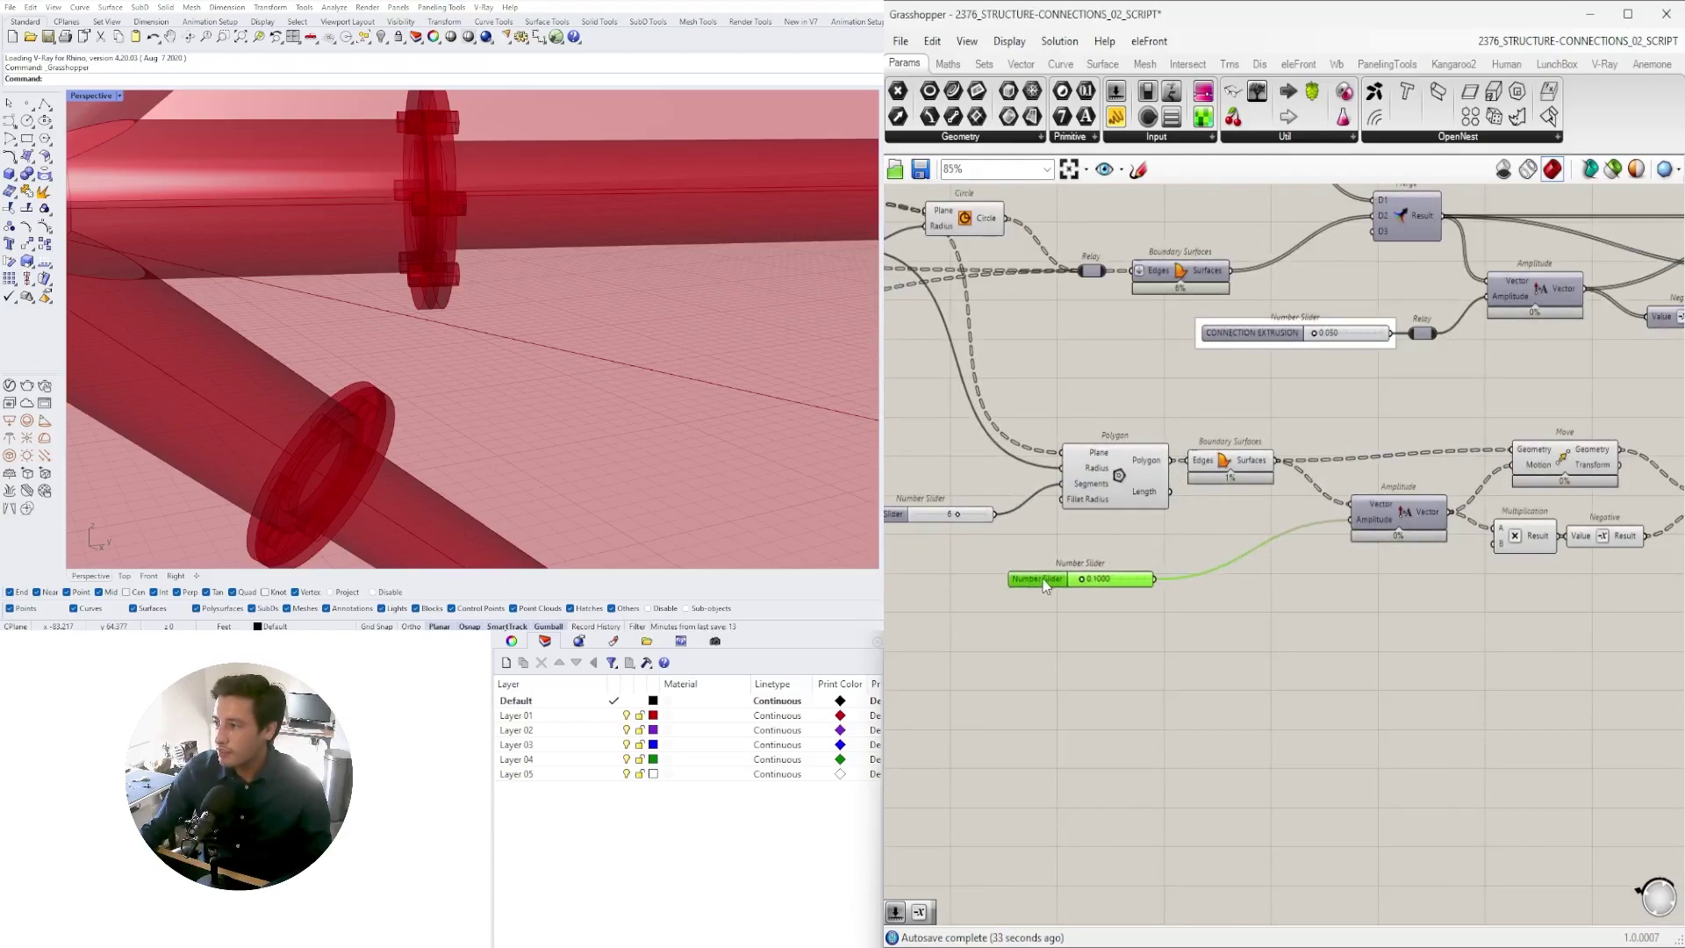
click(1237, 460)
scroll(1209, 576, down, 2)
drag(1465, 654, 1050, 492)
drag(1047, 503, 1071, 544)
click(1144, 483)
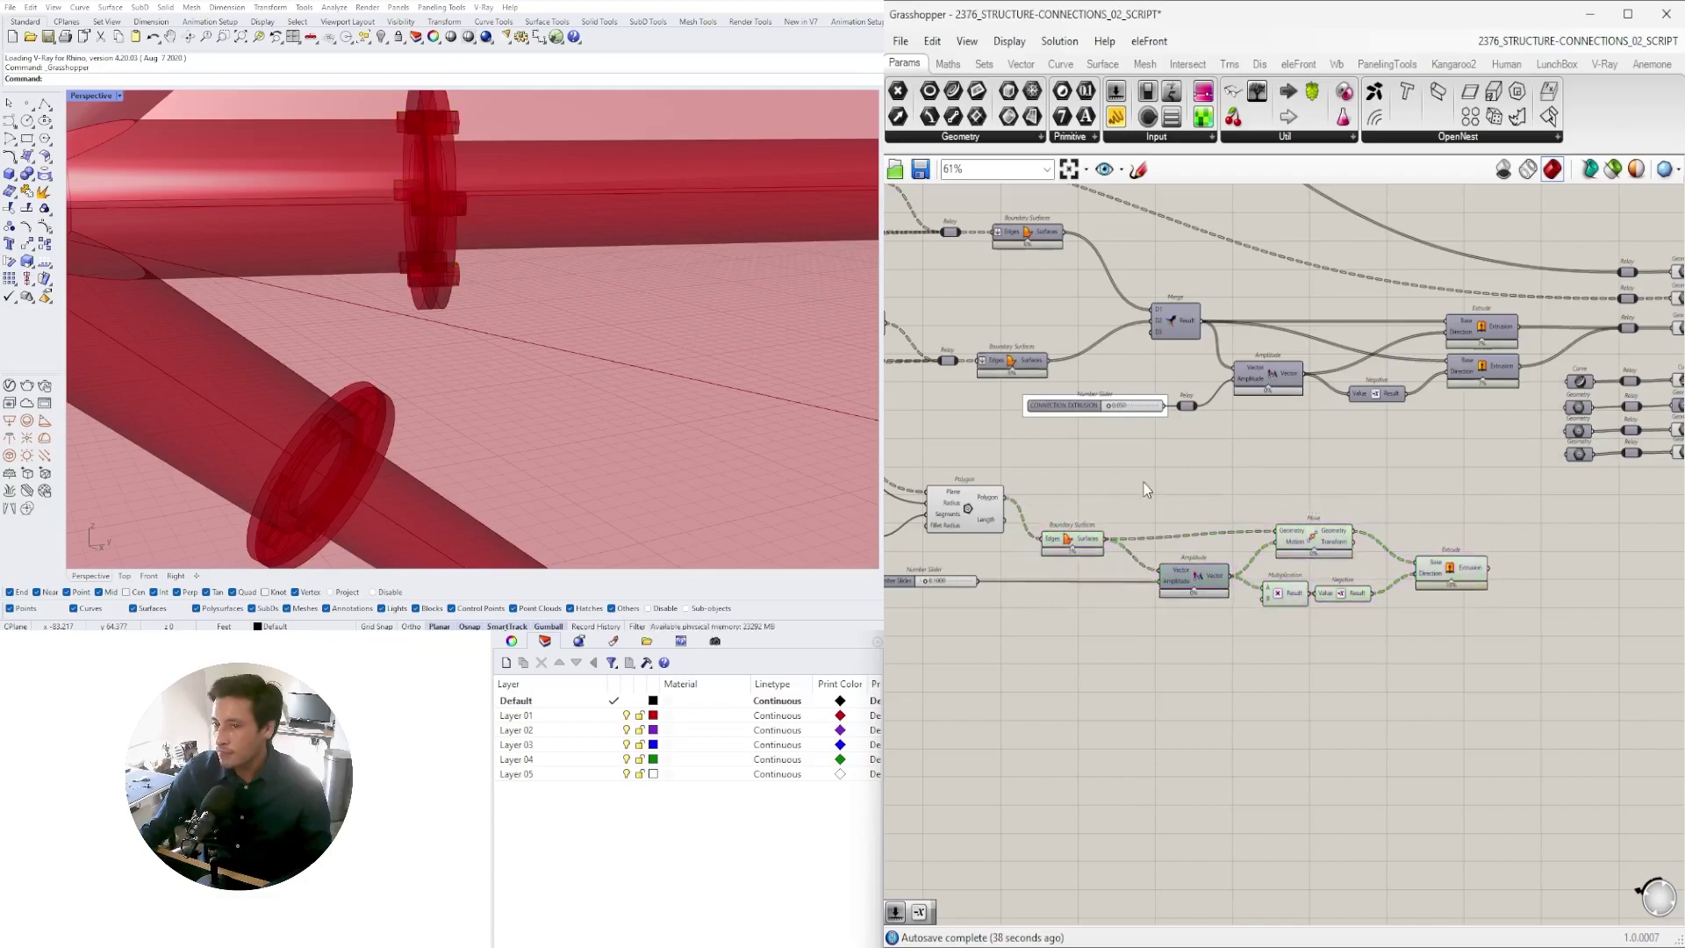
- Inspect the bolt Boundary Surfaces, Polygon and Plane Origin components to trace which flange holes feed the bolts
click(1070, 544)
right_drag(987, 489, 1257, 492)
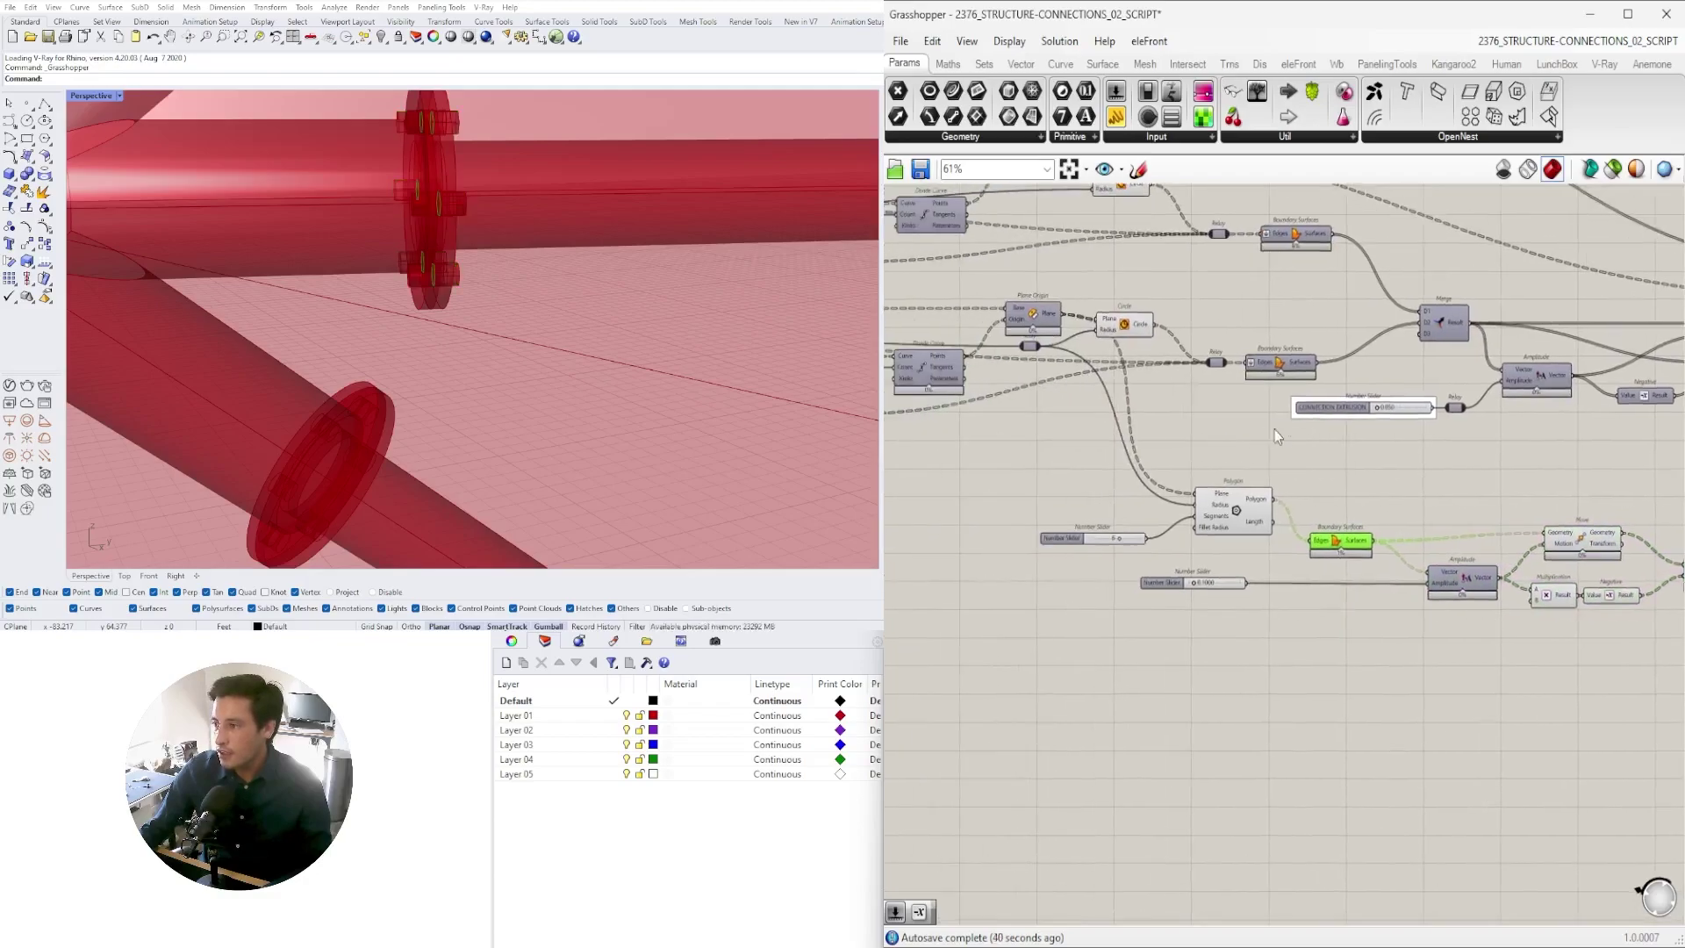
click(1235, 516)
right_drag(1141, 327, 1198, 463)
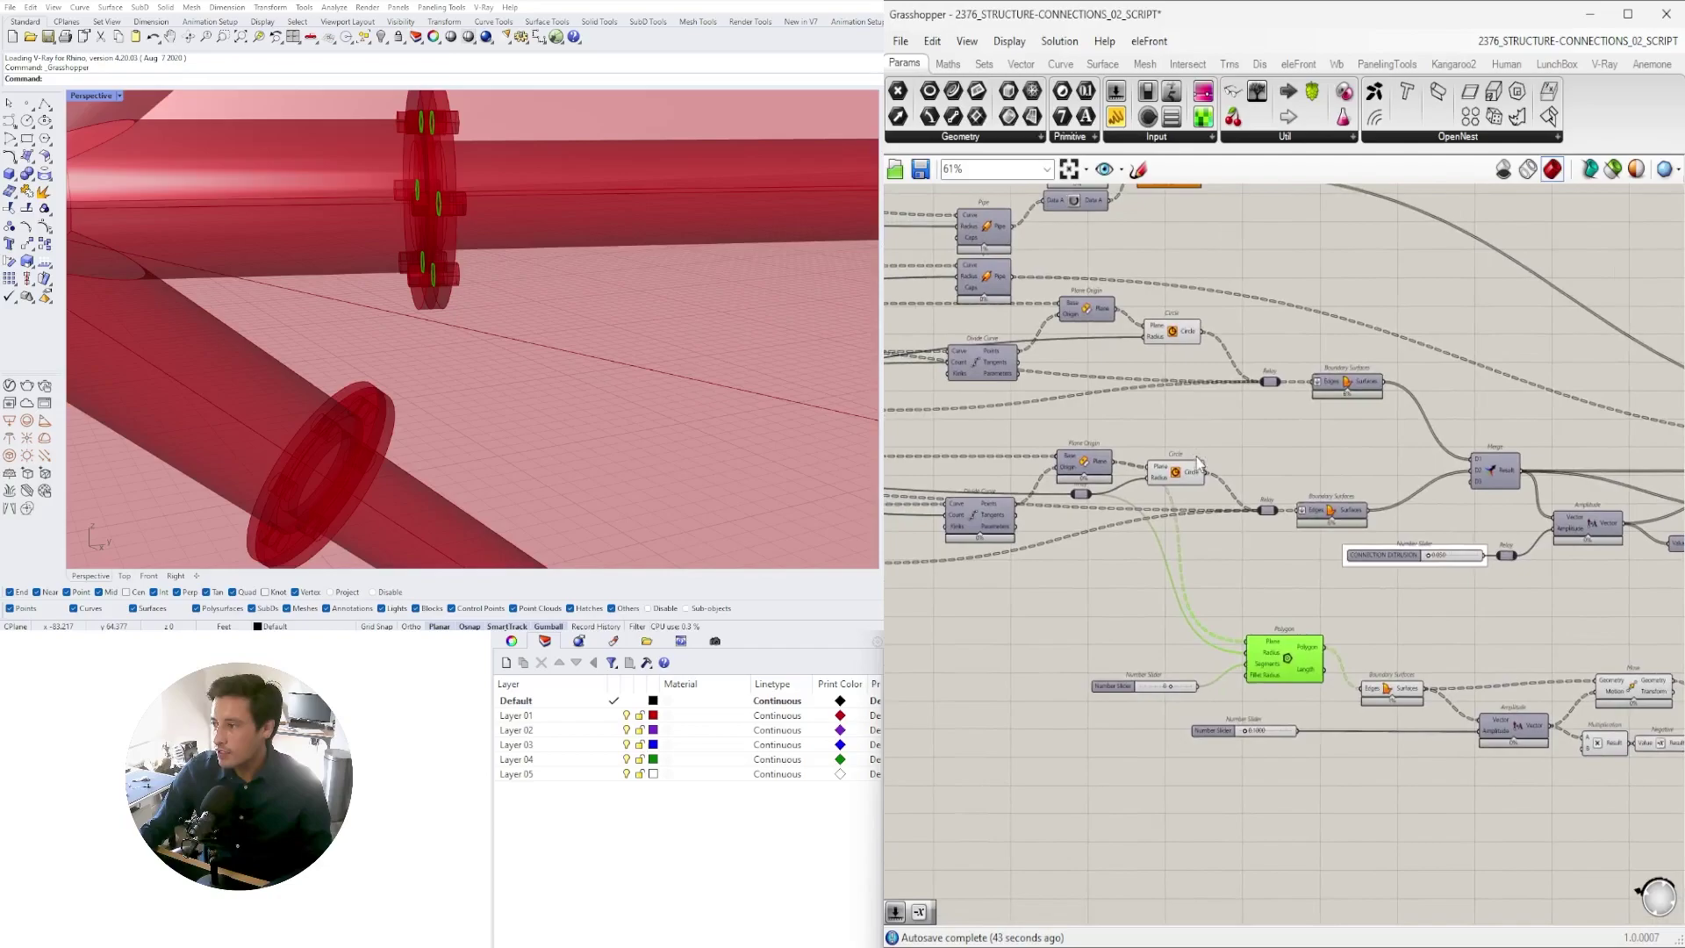
click(1090, 311)
right_drag(1347, 663, 1209, 402)
right_drag(1464, 569, 1367, 548)
scroll(1498, 565, down, 2)
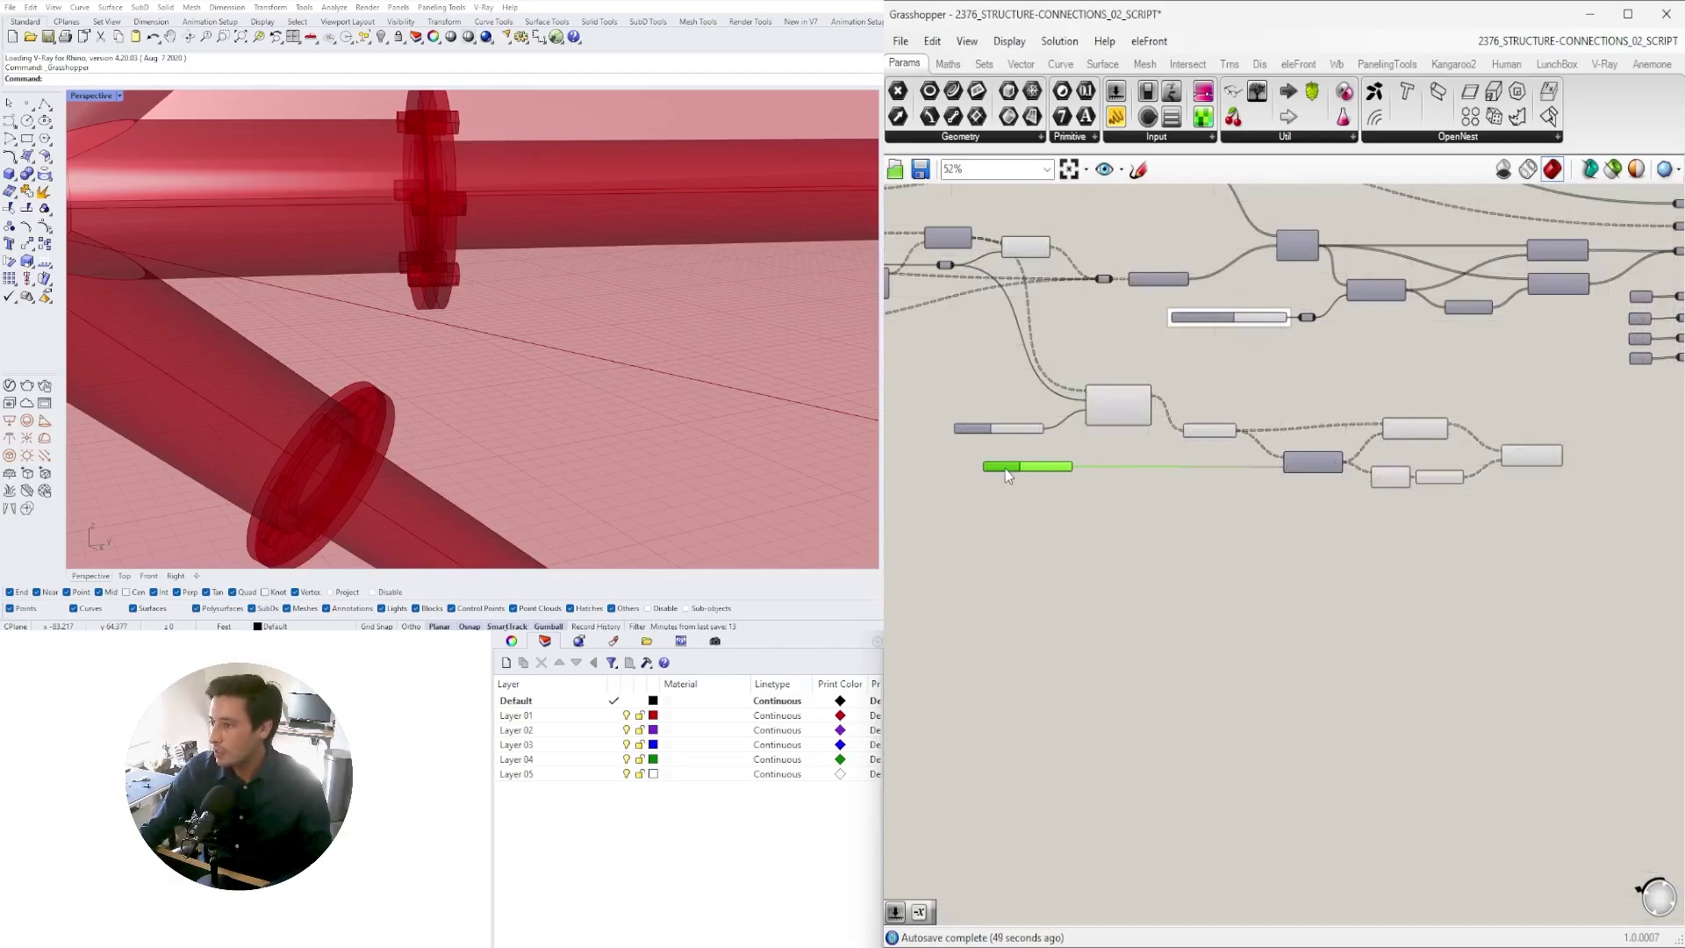
- Select the two Number Sliders of the bolt branch and move them together farther away from the Polygon component
drag(984, 466, 961, 412)
right_drag(961, 413, 1199, 452)
drag(1209, 472, 1079, 474)
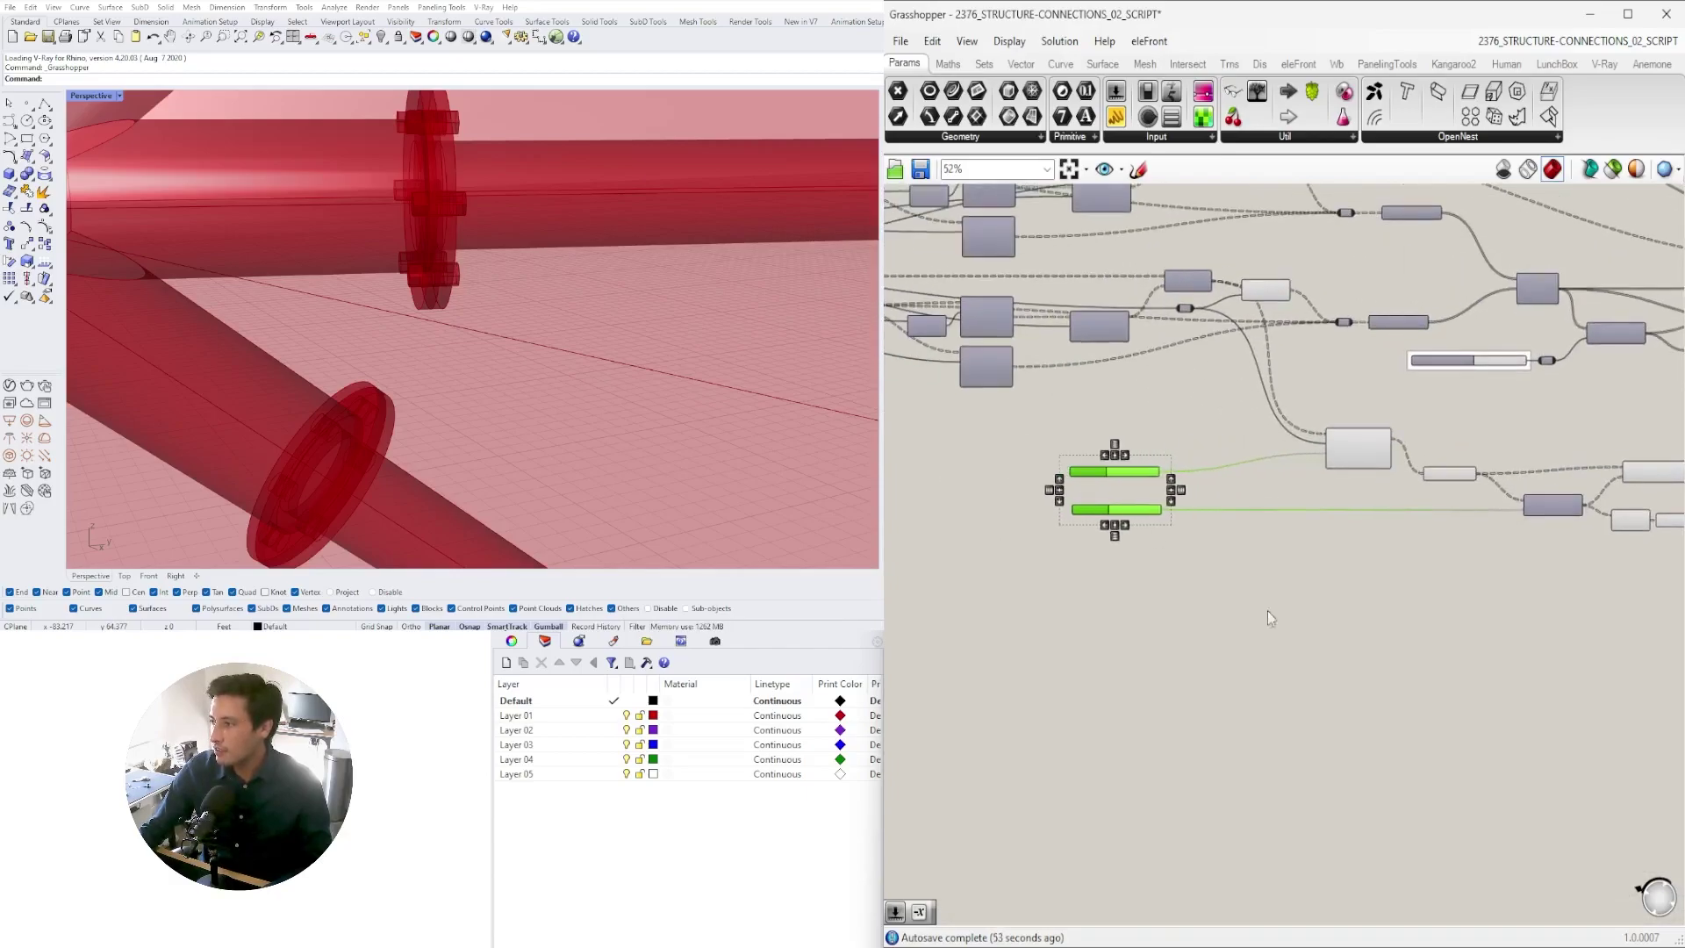
click(1272, 611)
- Duplicate the bolt branch from Polygon to Extrude, keeping the two parallel copies one above the other
right_drag(1545, 634, 1214, 622)
drag(1535, 642, 992, 421)
drag(1007, 429, 1065, 466)
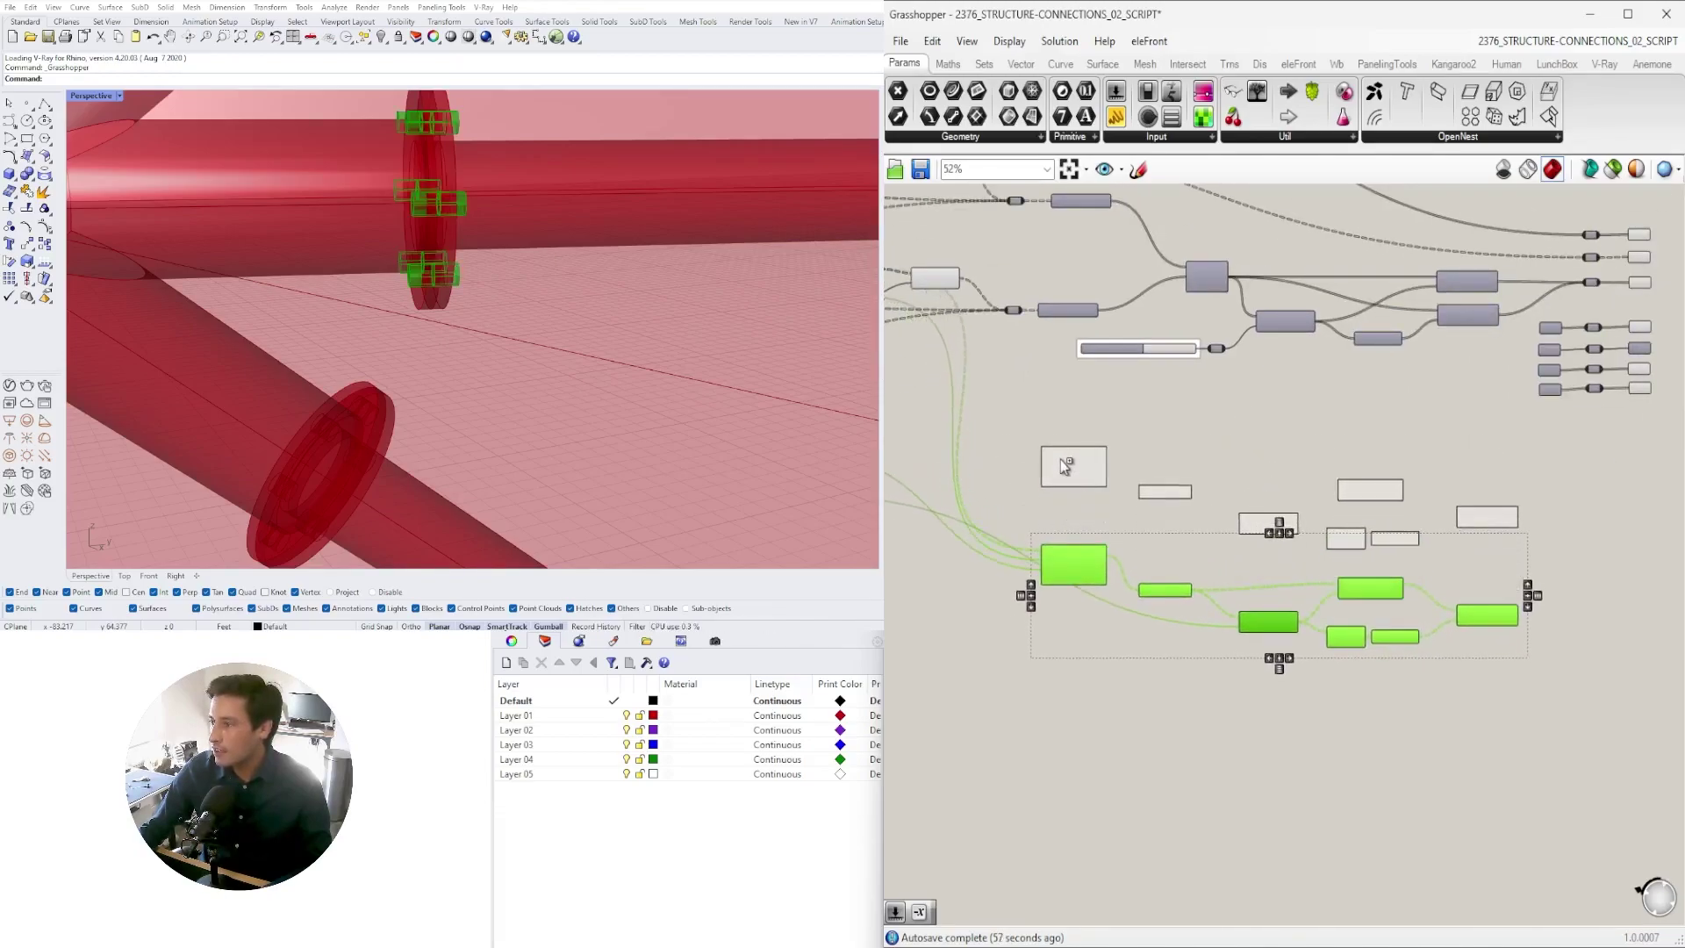
alt+drag(1014, 408, 1015, 417)
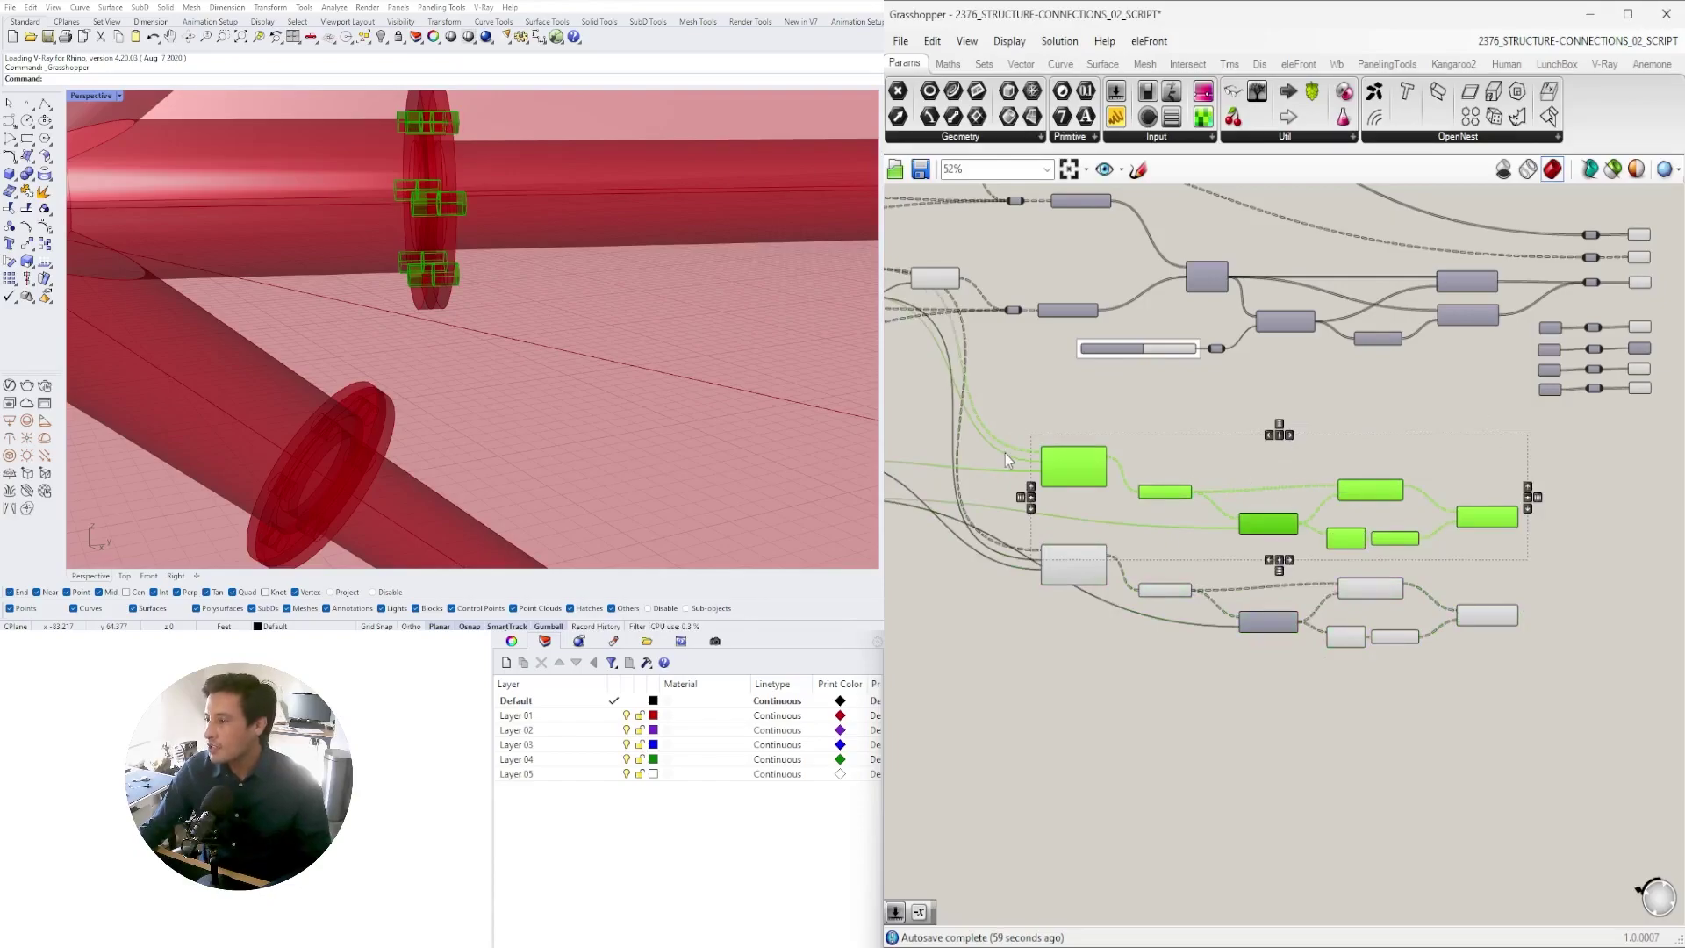
- Trace the plane and radius wires of both Polygon components back through the relay and the two flange branches
right_drag(970, 412, 1285, 557)
scroll(1228, 449, up, 3)
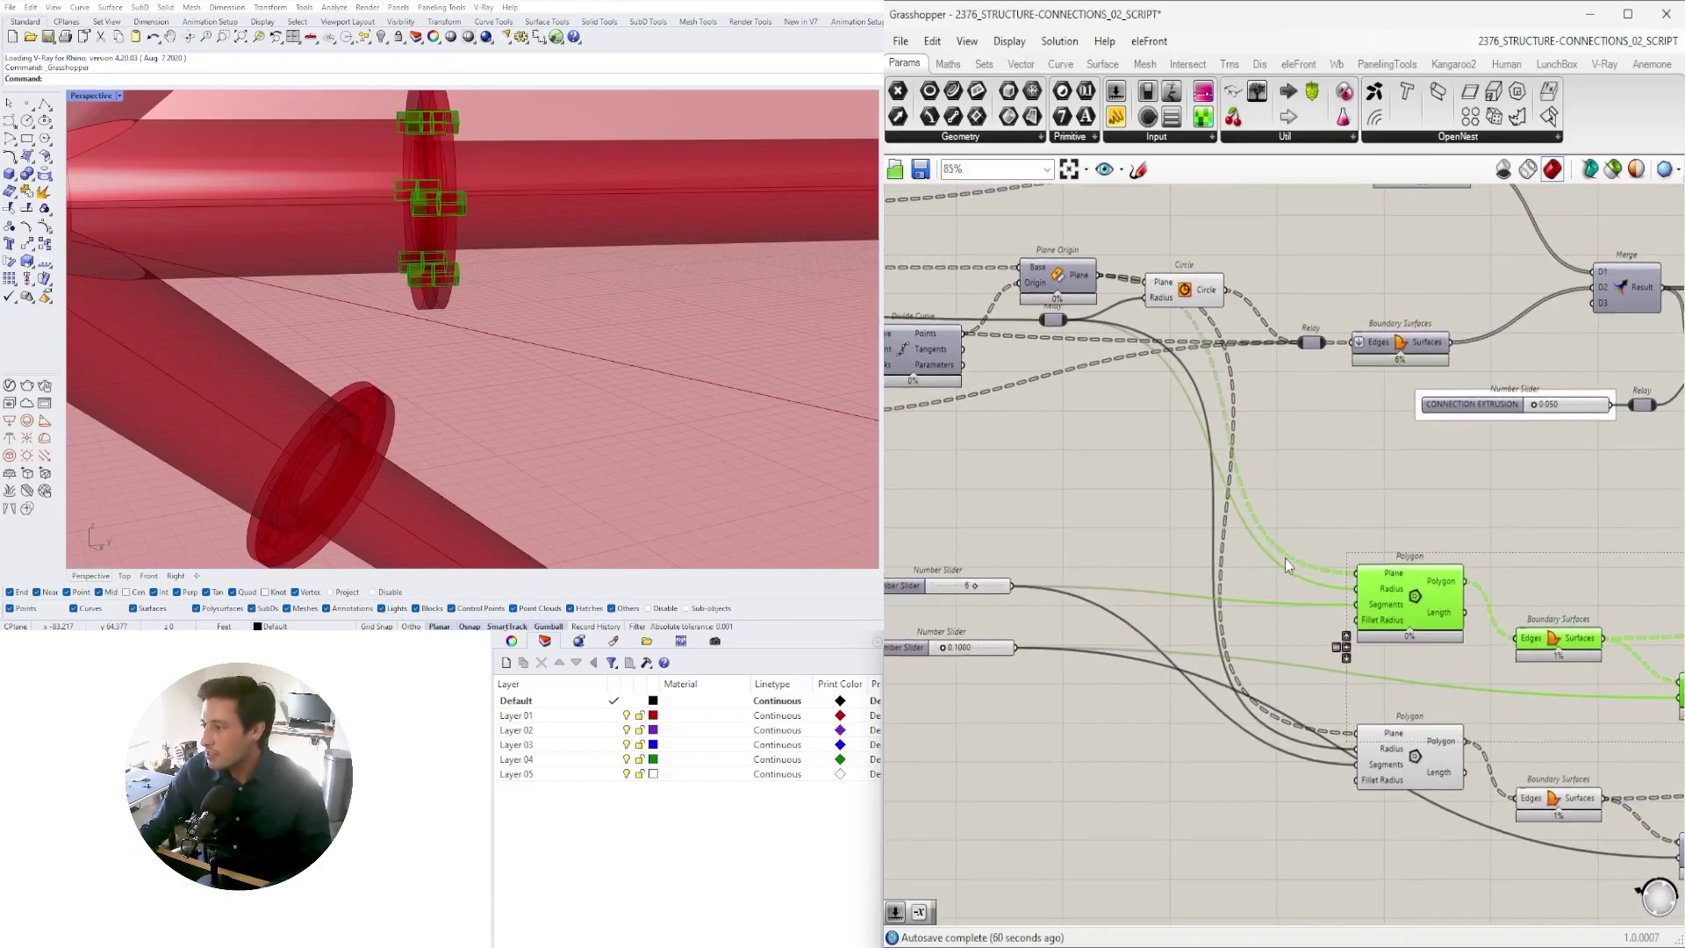
click(1357, 512)
mouse_move(1374, 592)
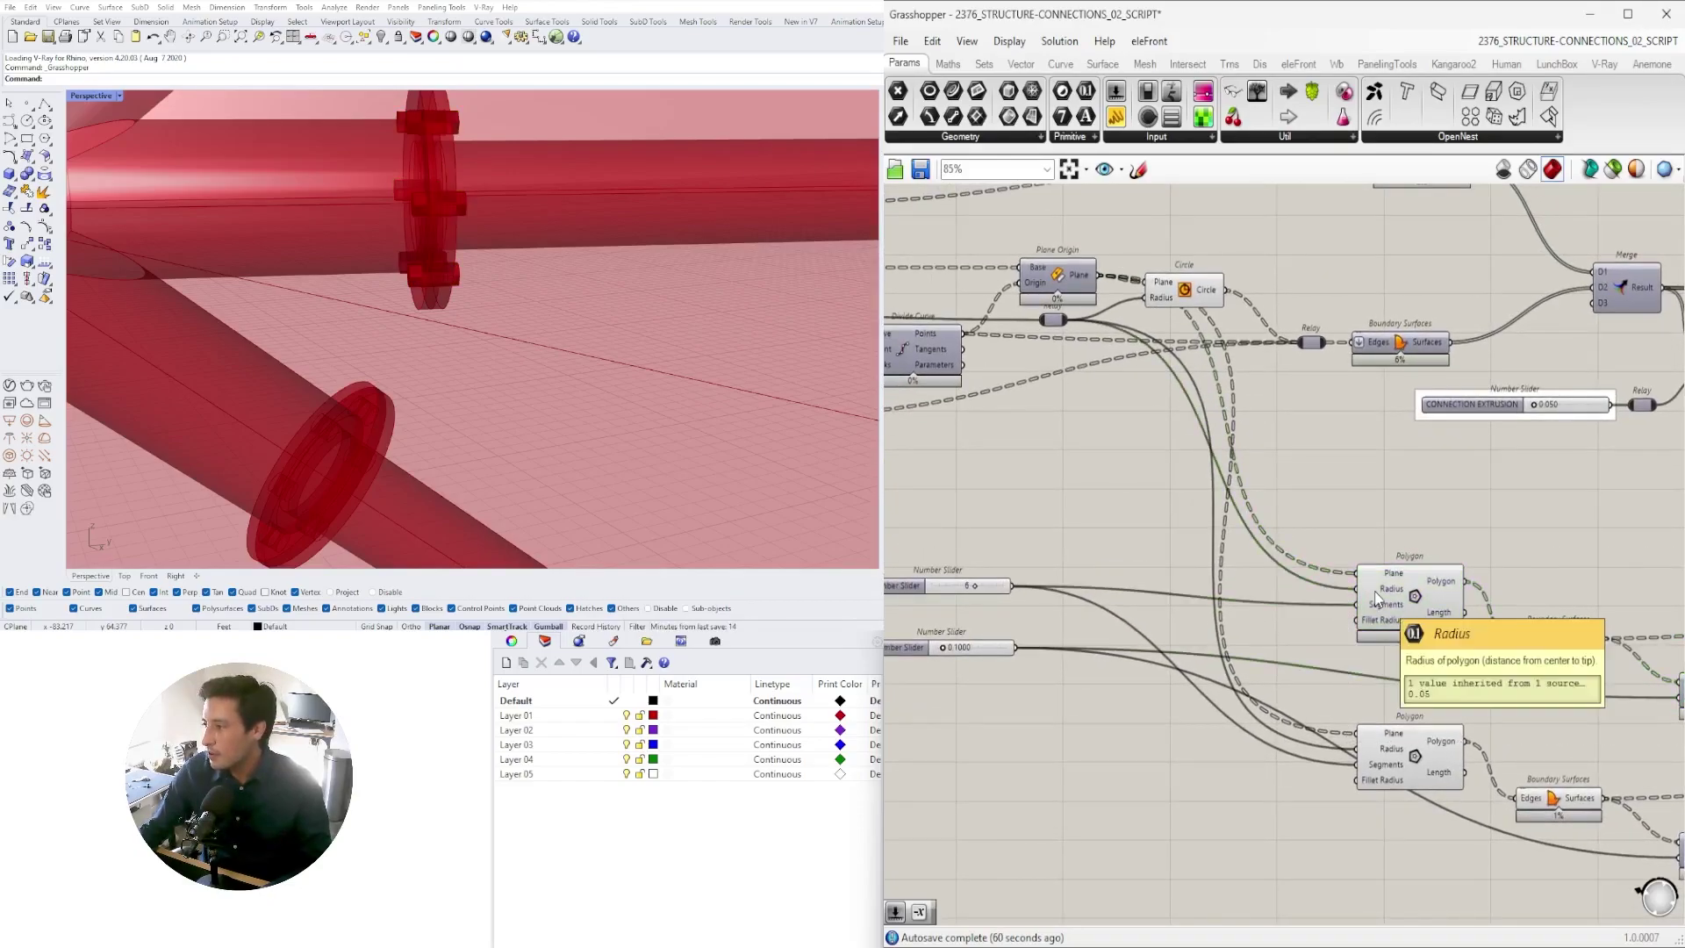
right_drag(1363, 614, 1335, 626)
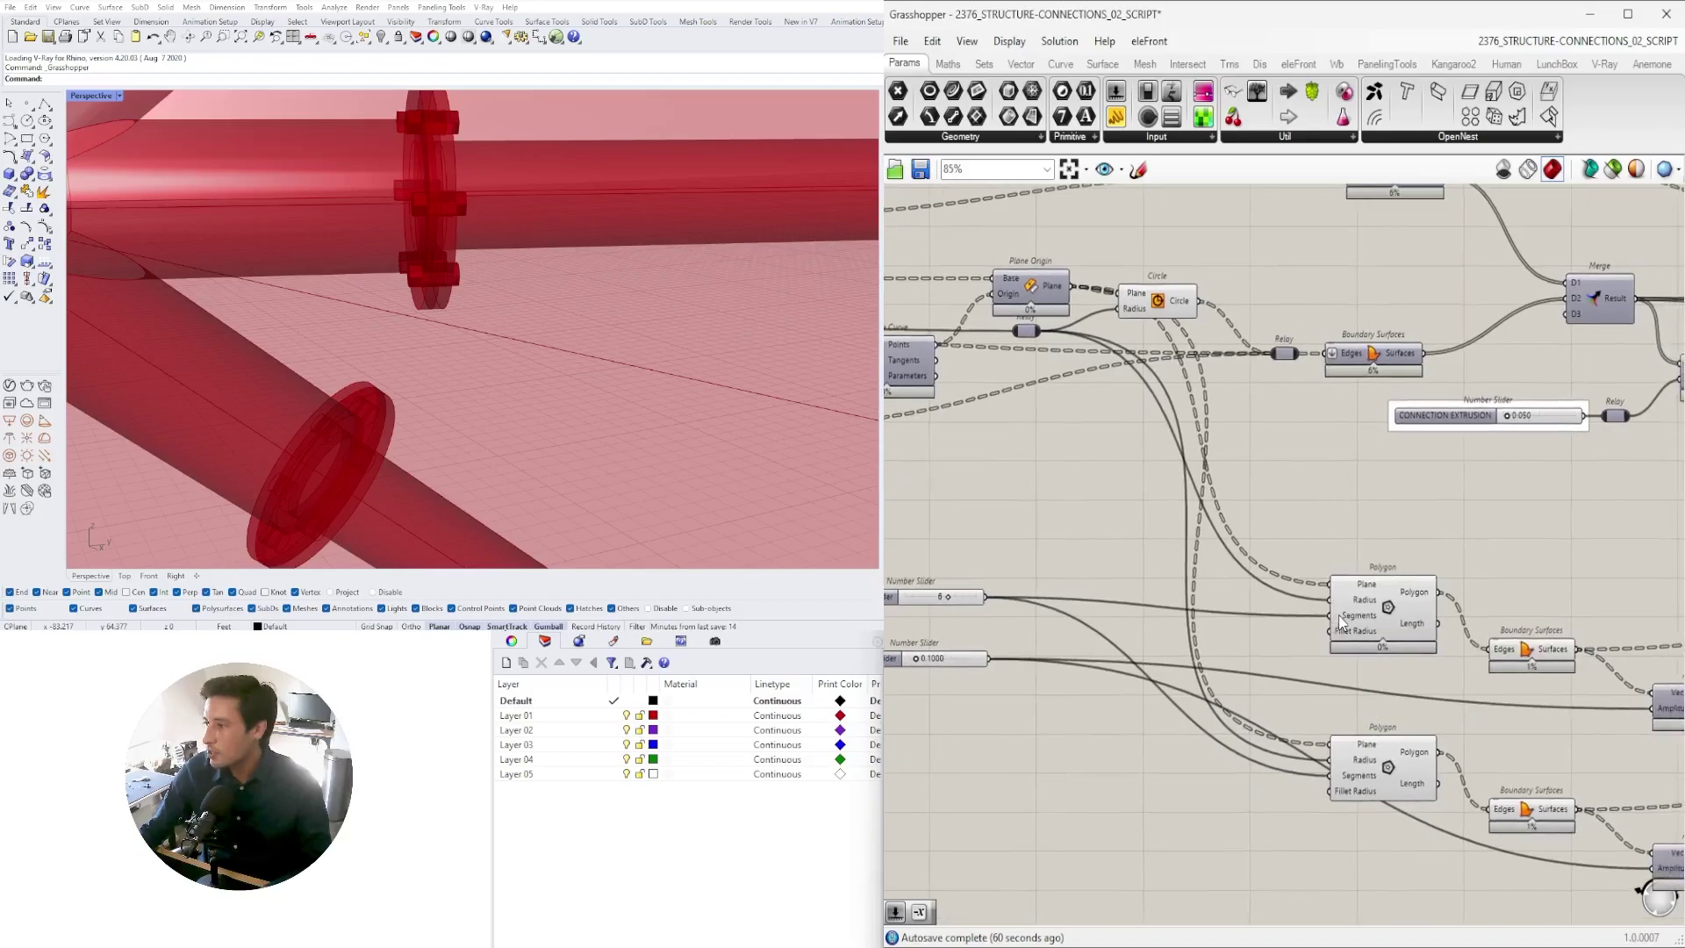
right_drag(1279, 516, 1369, 627)
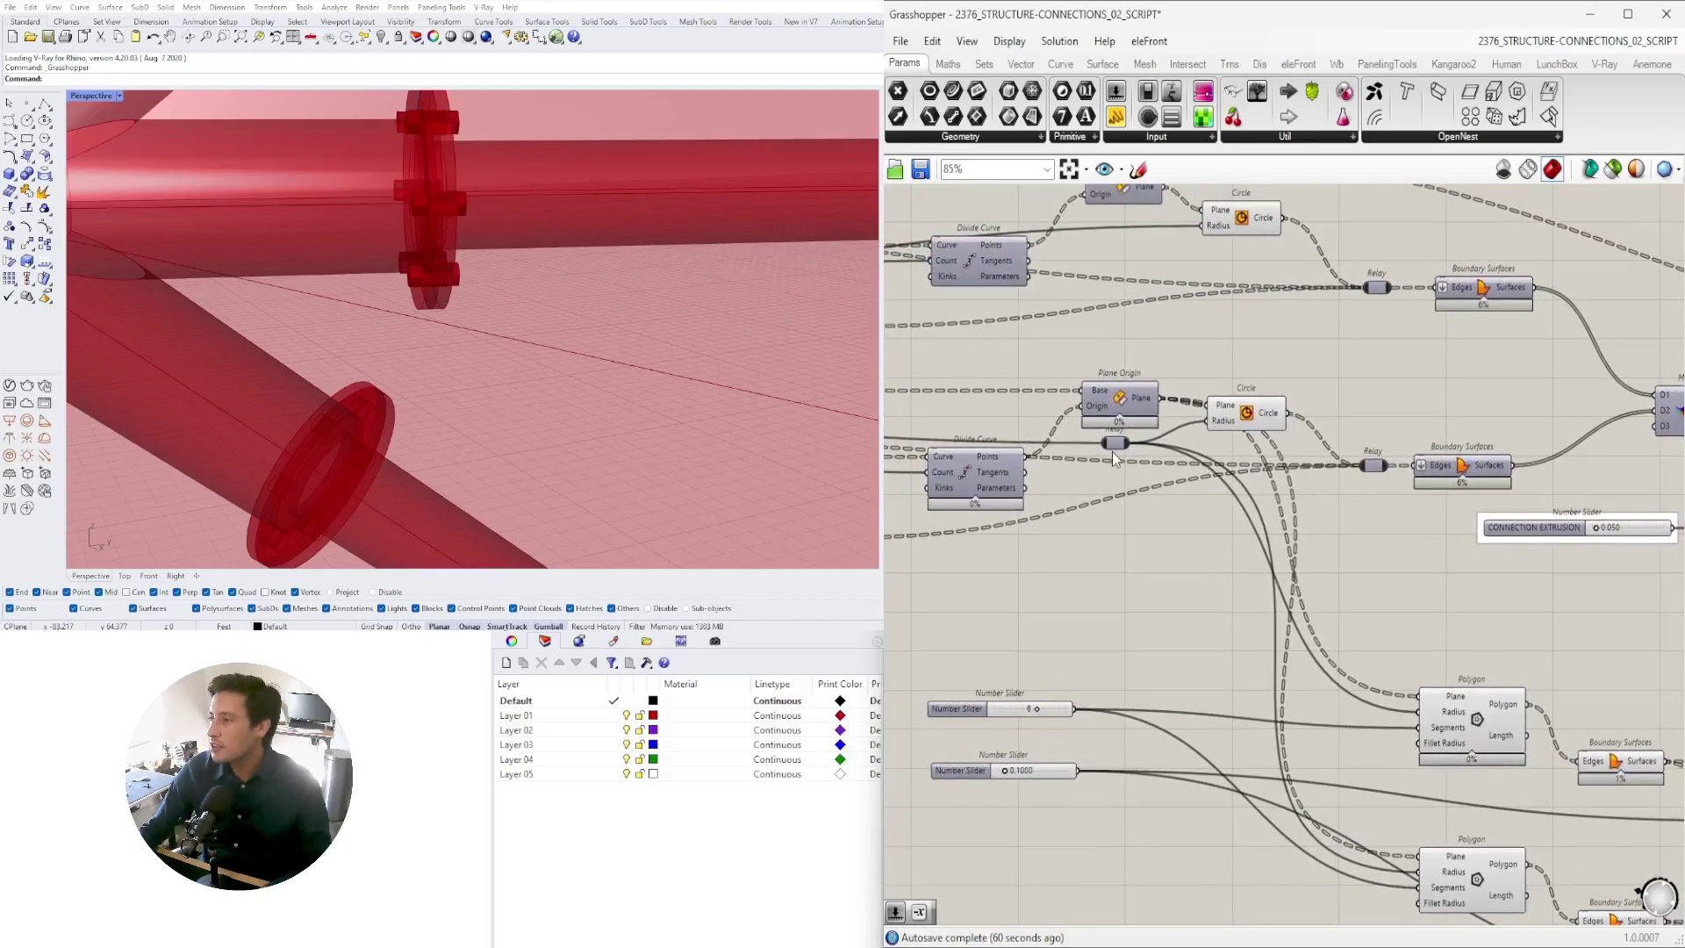
right_drag(1113, 458, 1486, 477)
click(1516, 483)
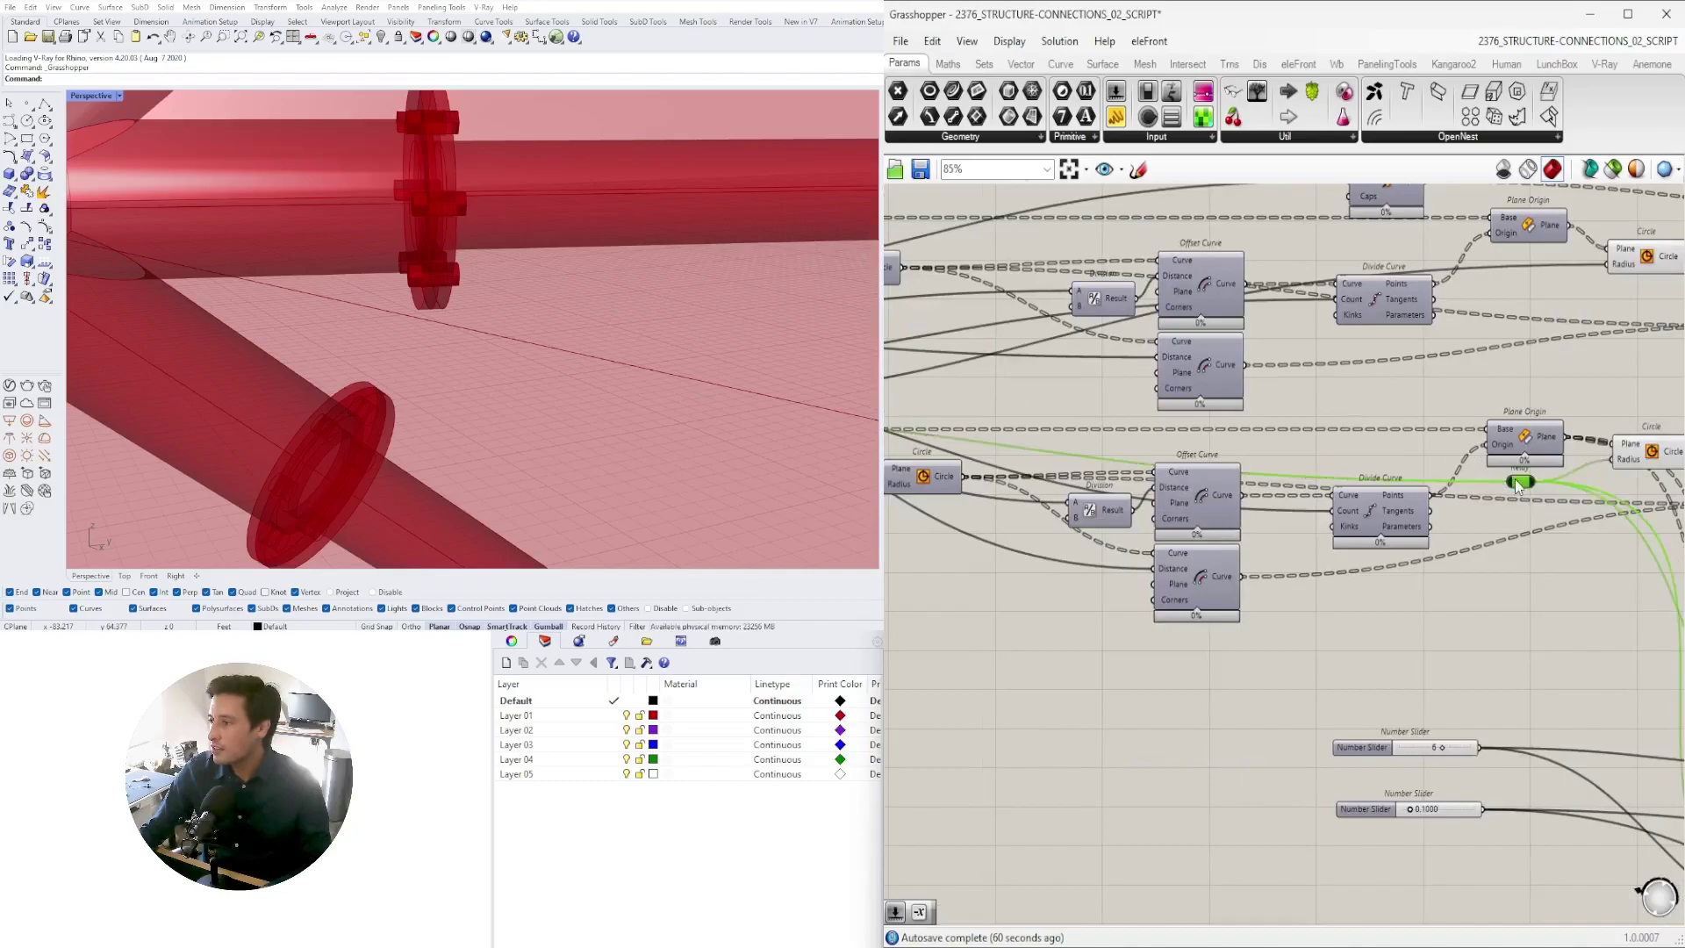
right_drag(951, 473, 1237, 555)
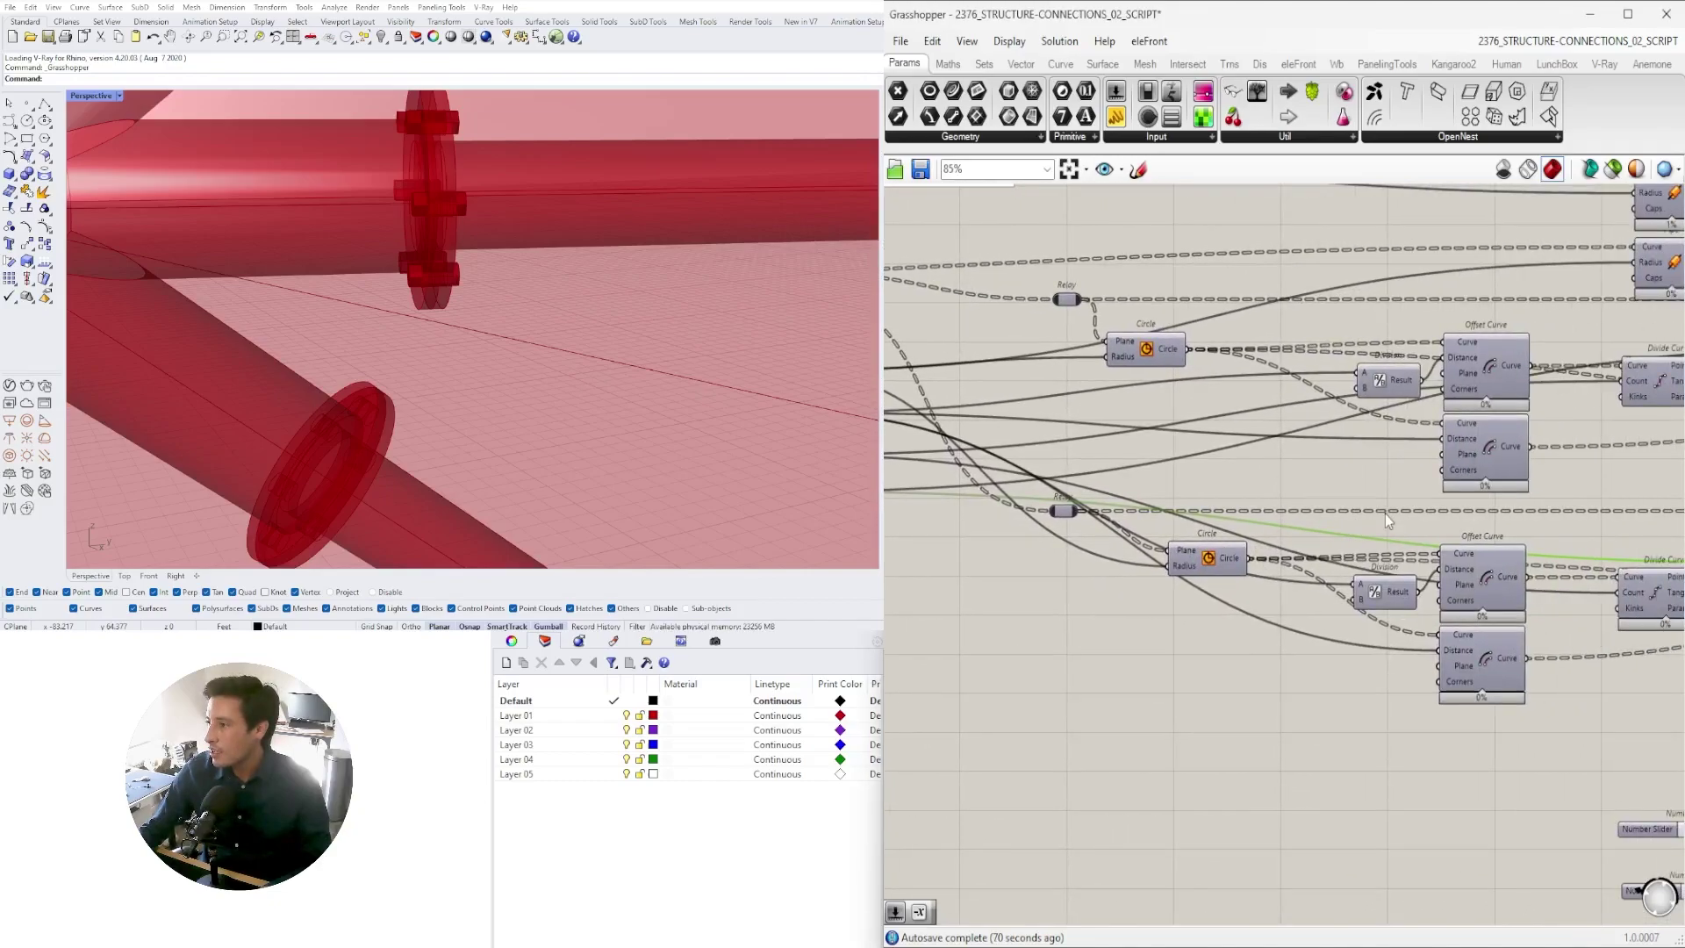
right_drag(1484, 521, 1633, 521)
click(928, 494)
right_drag(1321, 544, 1019, 562)
right_drag(1647, 391, 1361, 386)
right_drag(1511, 400, 1266, 321)
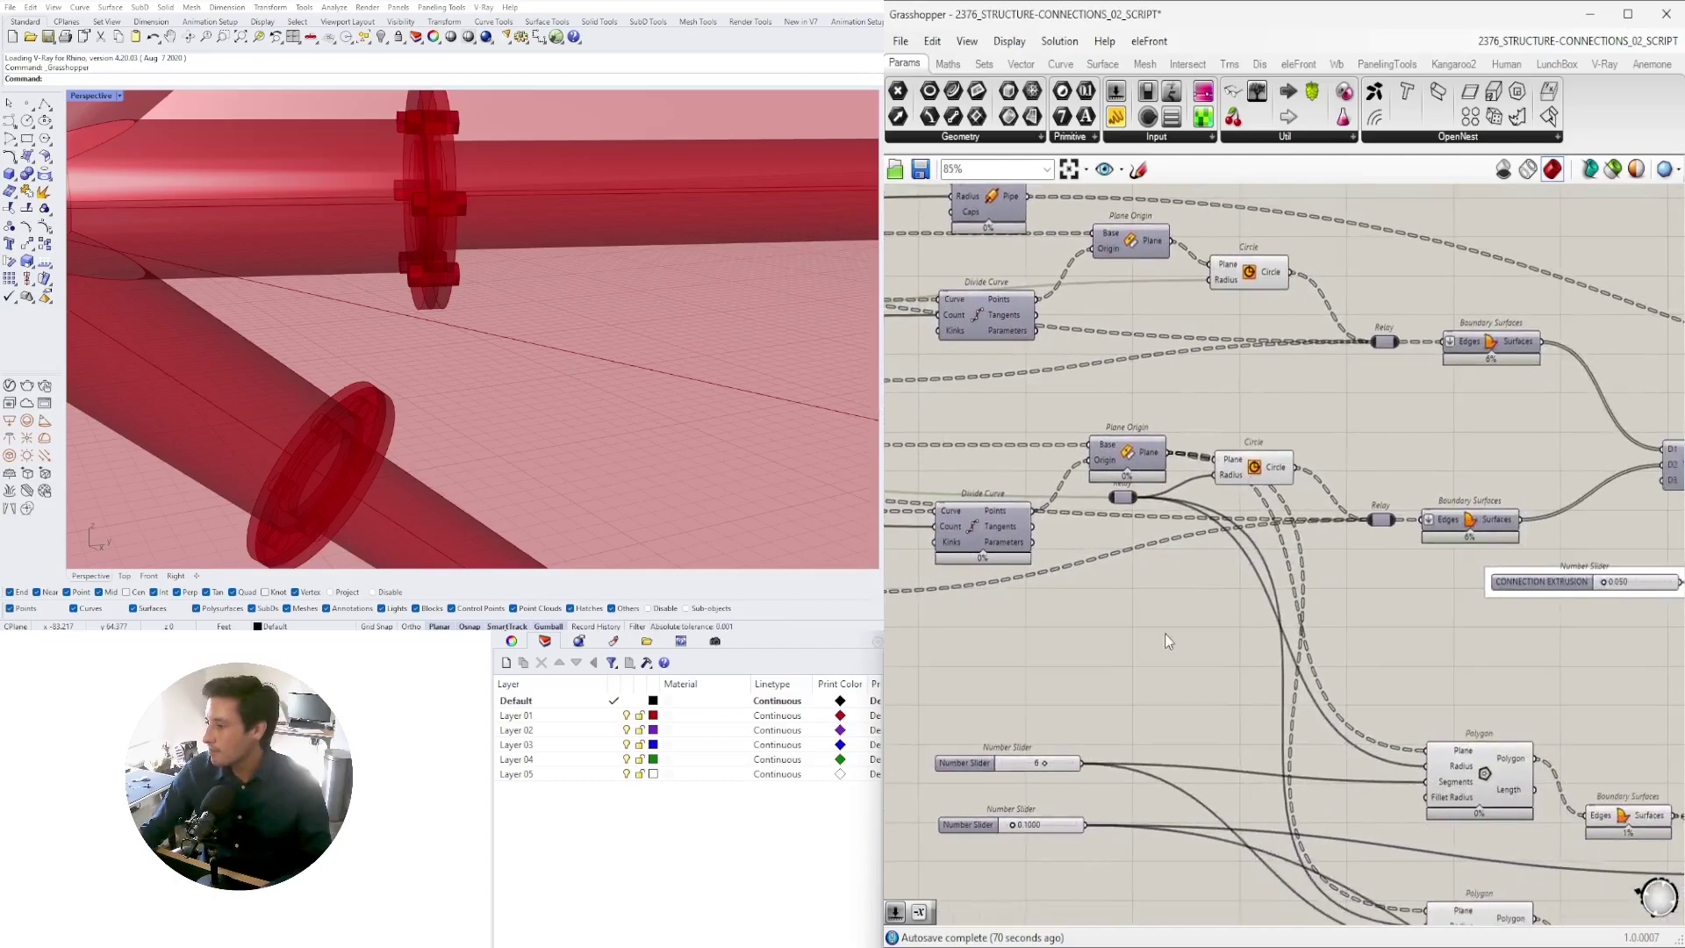
- Connect the Plane output of the upper flange branch's Plane Origin to the Plane input of the upper Polygon
right_drag(1441, 752, 1483, 645)
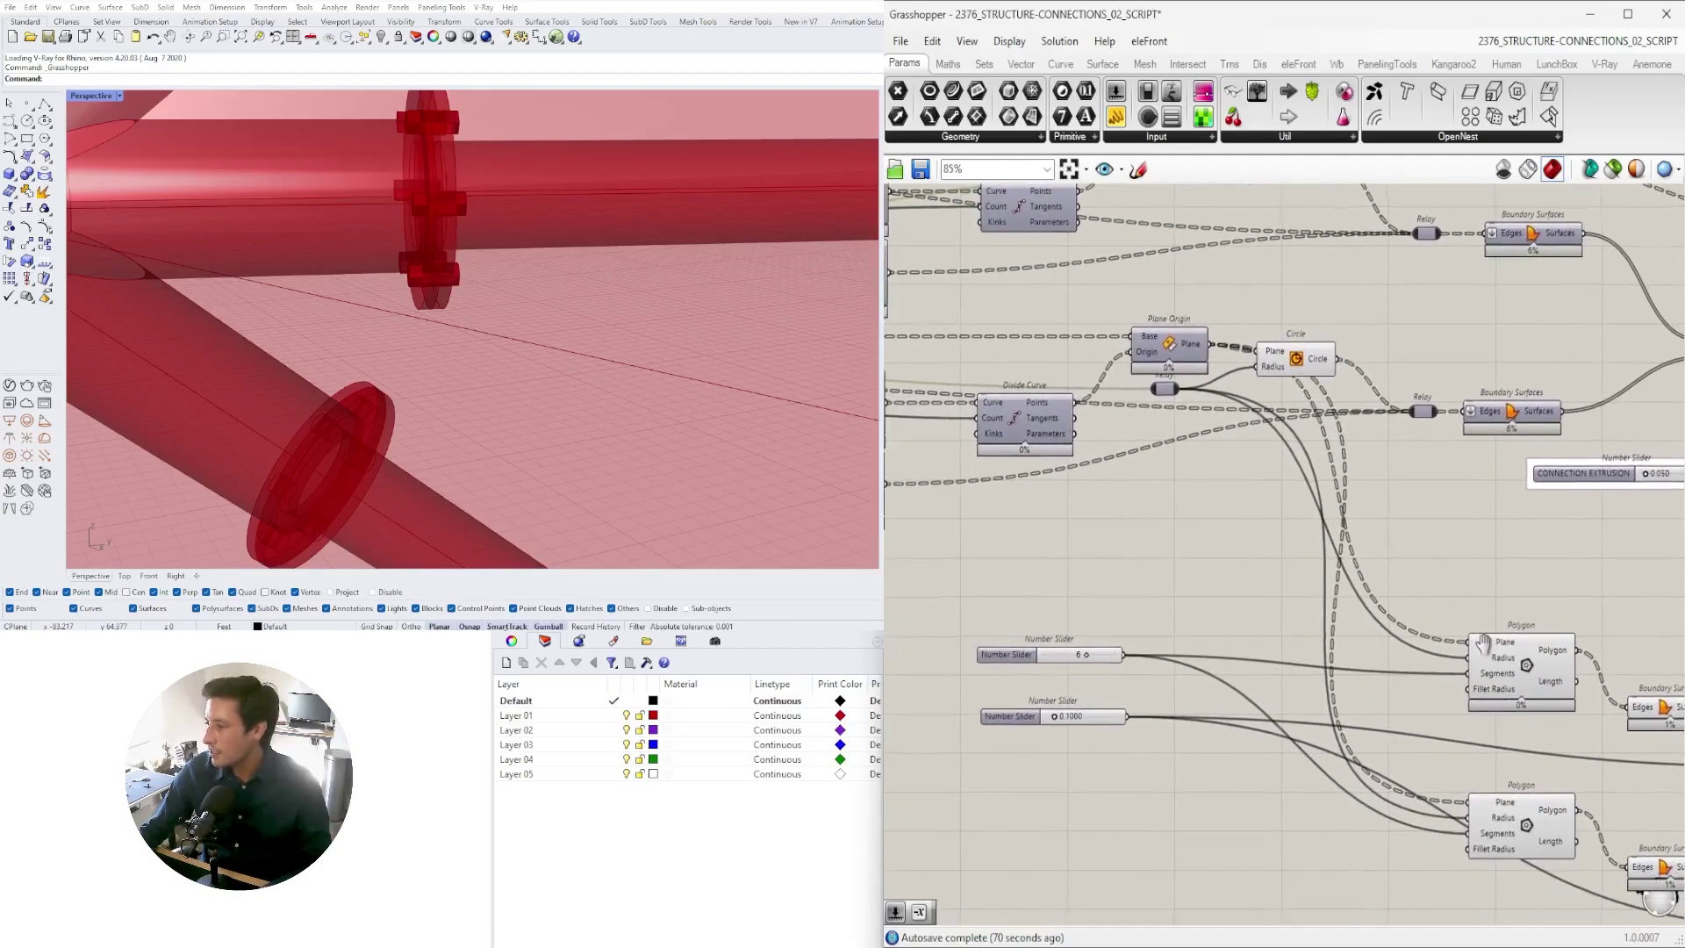
right_drag(1353, 449, 1365, 579)
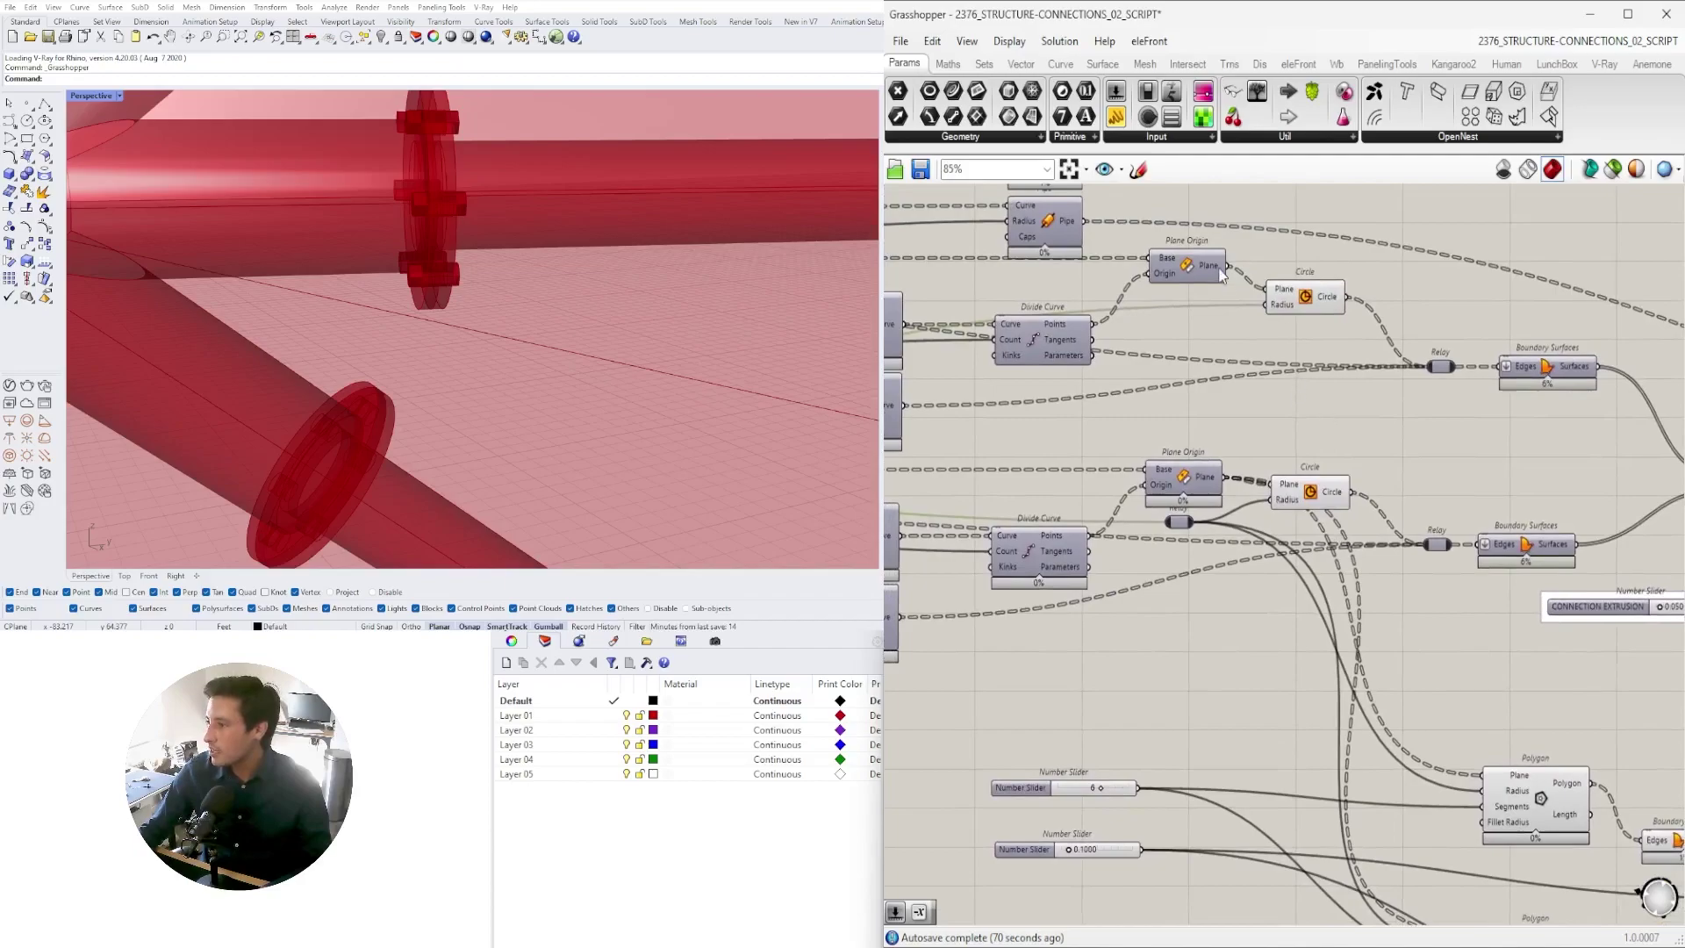
drag(1293, 297, 1396, 620)
scroll(1361, 808, down, 2)
scroll(1430, 834, up, 3)
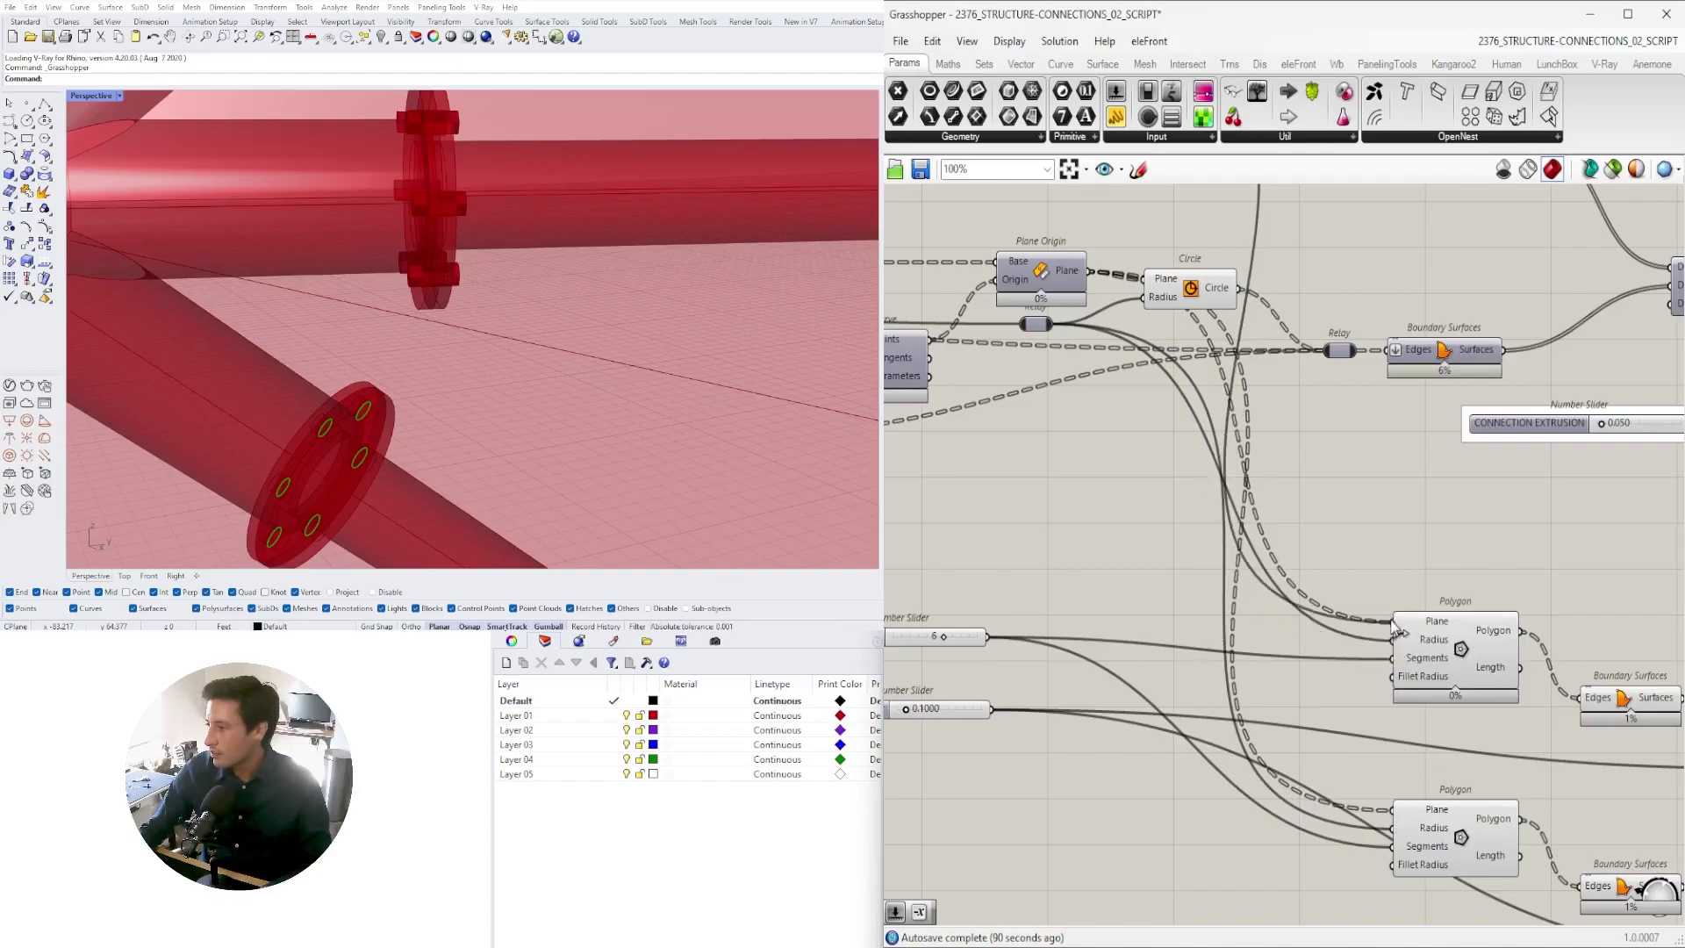
drag(1397, 625, 1396, 622)
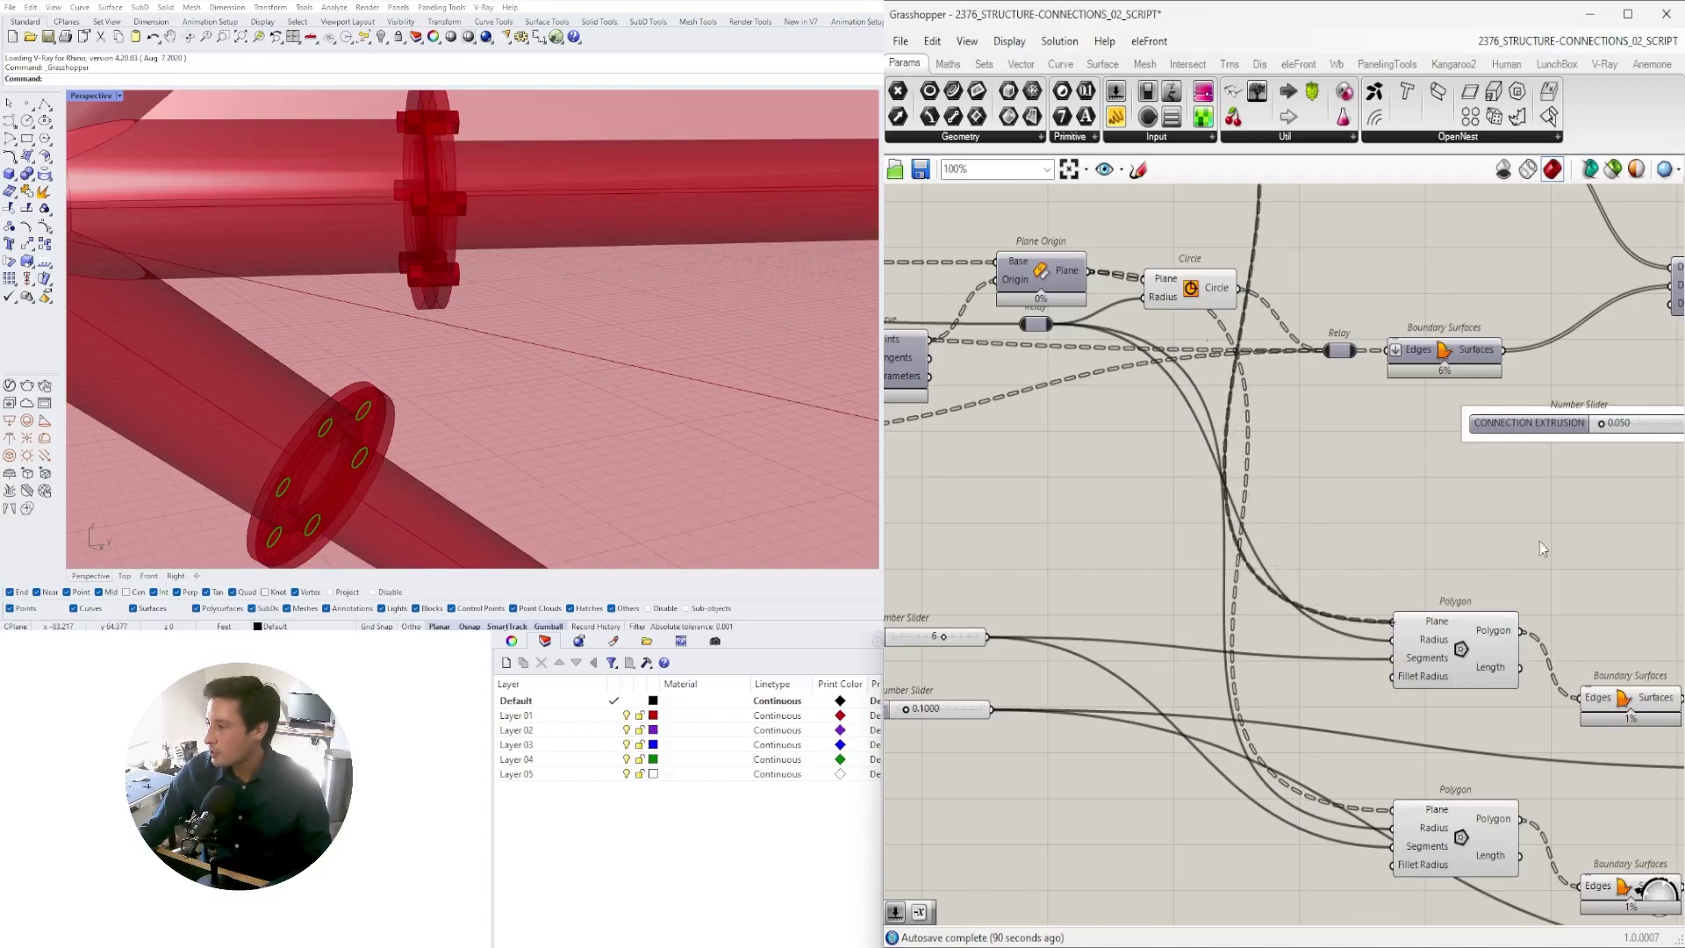
- Examine the bolts on the inclined pipe's flange from the side
right_drag(562, 384, 384, 373)
scroll(373, 362, up, 3)
scroll(1402, 500, down, 4)
right_drag(1401, 500, 1244, 482)
click(1317, 500)
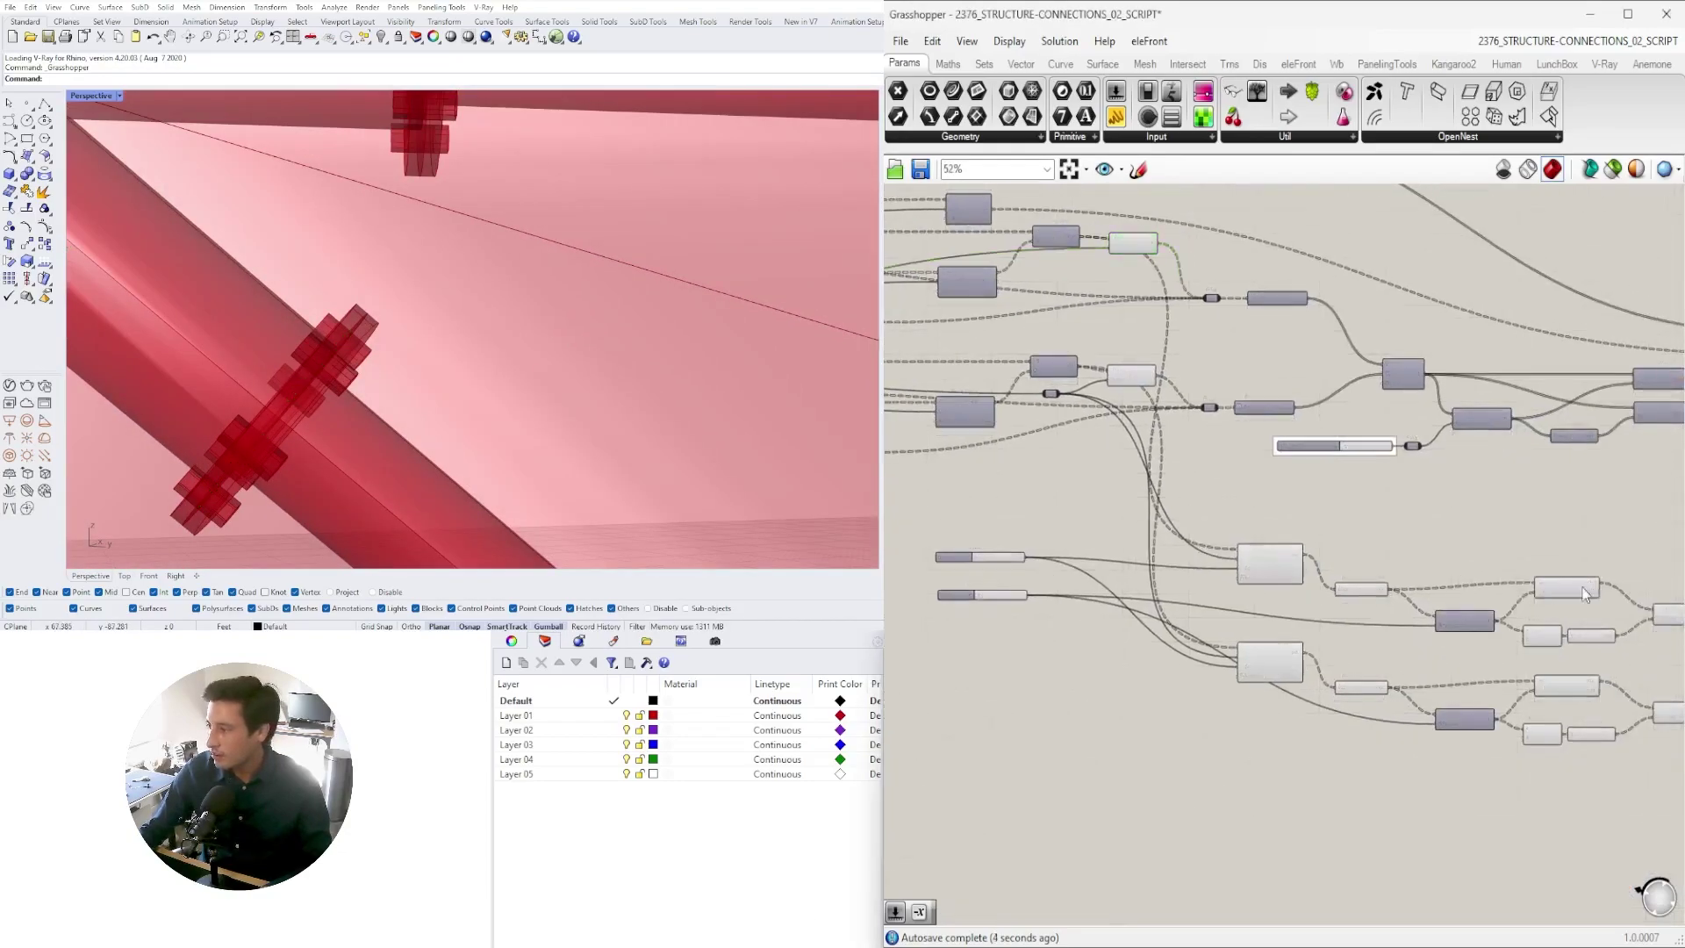
- Select both bolt Extrude components and check their highlighted bolts on the flanges around the ball nodes
right_drag(1587, 591, 1240, 526)
scroll(1240, 527, up, 3)
drag(1553, 882, 1410, 539)
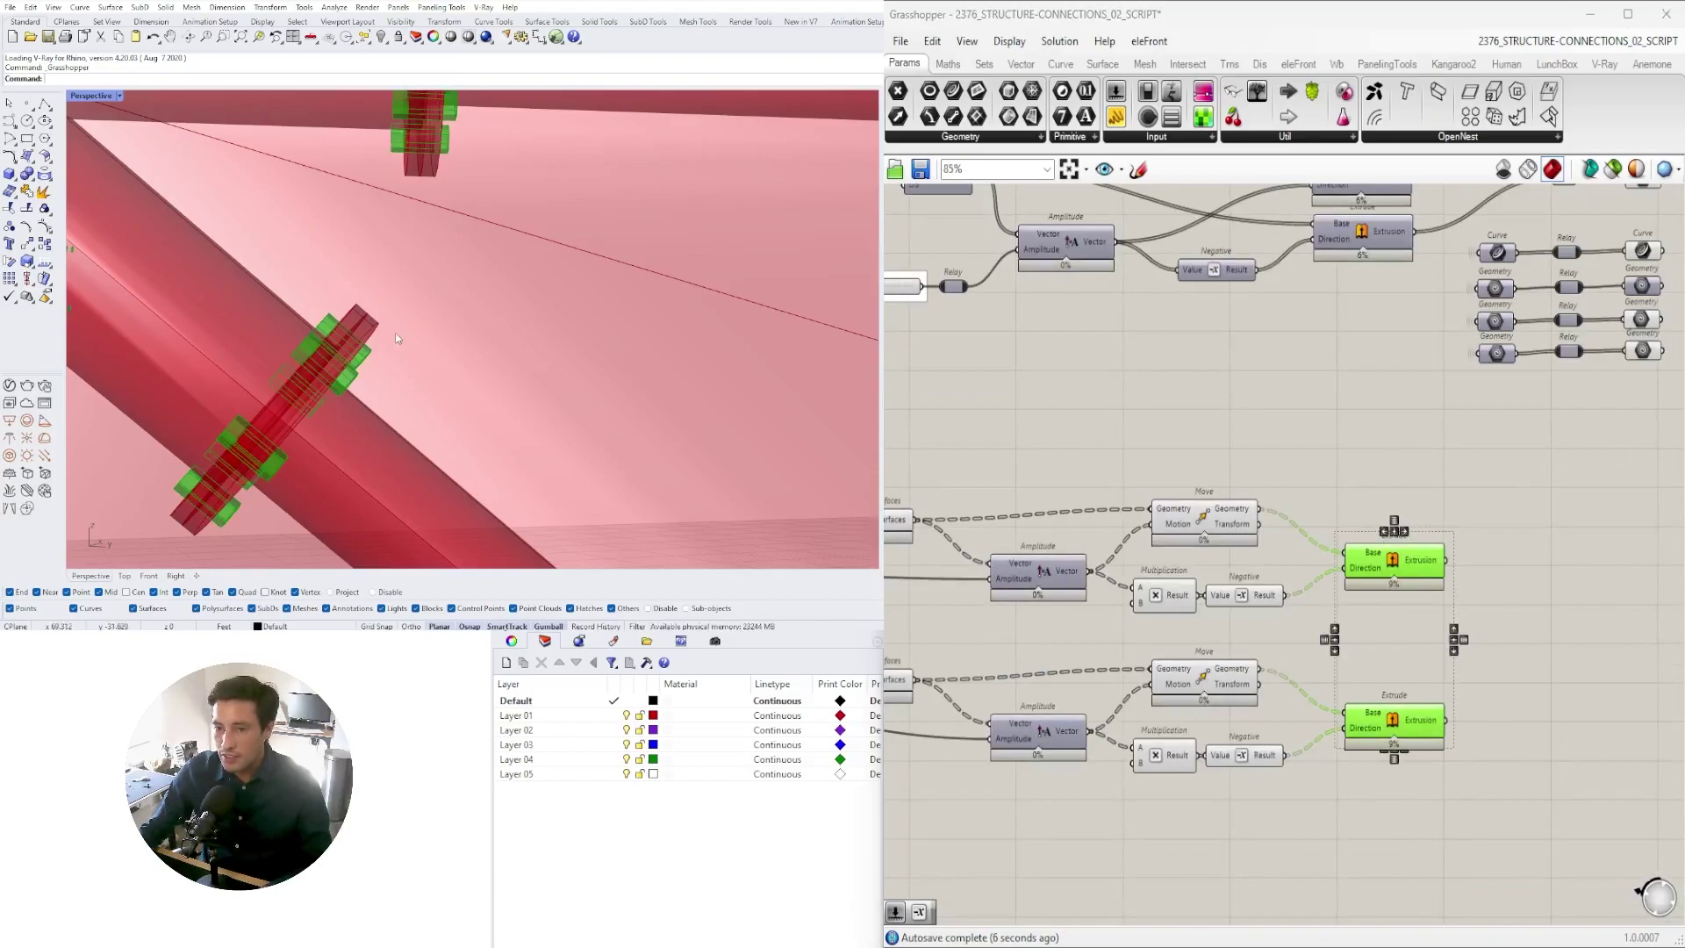
scroll(398, 342, down, 8)
shift+right_drag(526, 320, 453, 265)
scroll(453, 266, up, 6)
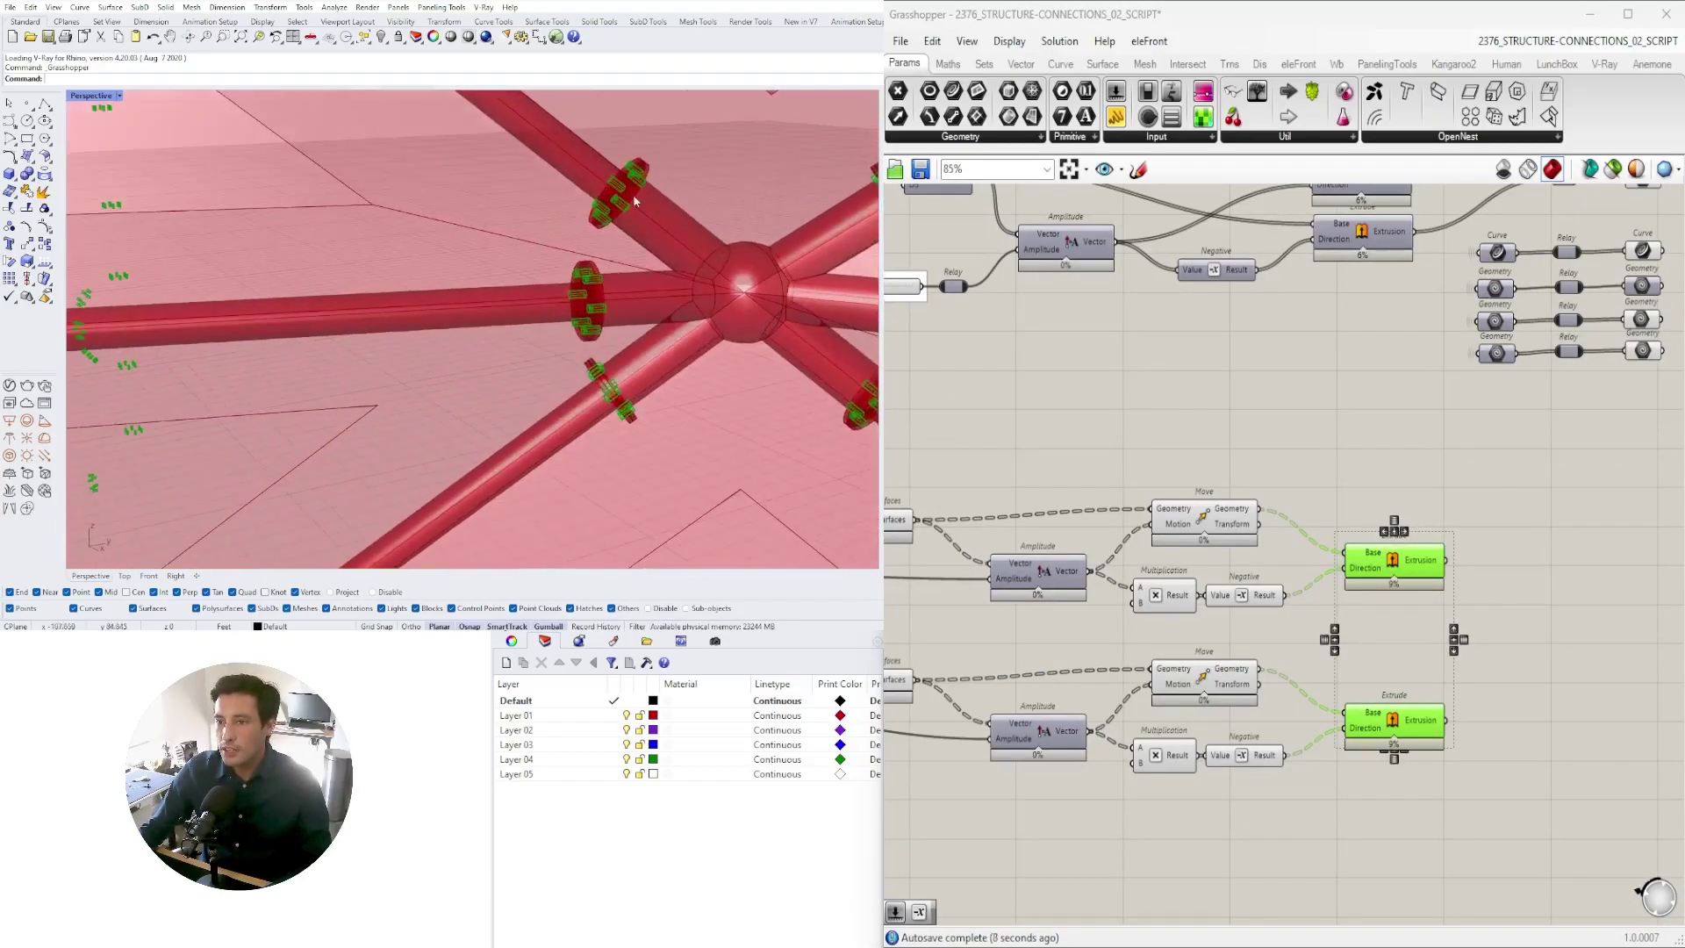
scroll(1508, 649, down, 4)
- Clear the selection, check the upper Polygon's Segments input, and examine the bolted flanges close up and from afar
click(1509, 655)
scroll(1130, 448, up, 4)
mouse_move(1130, 467)
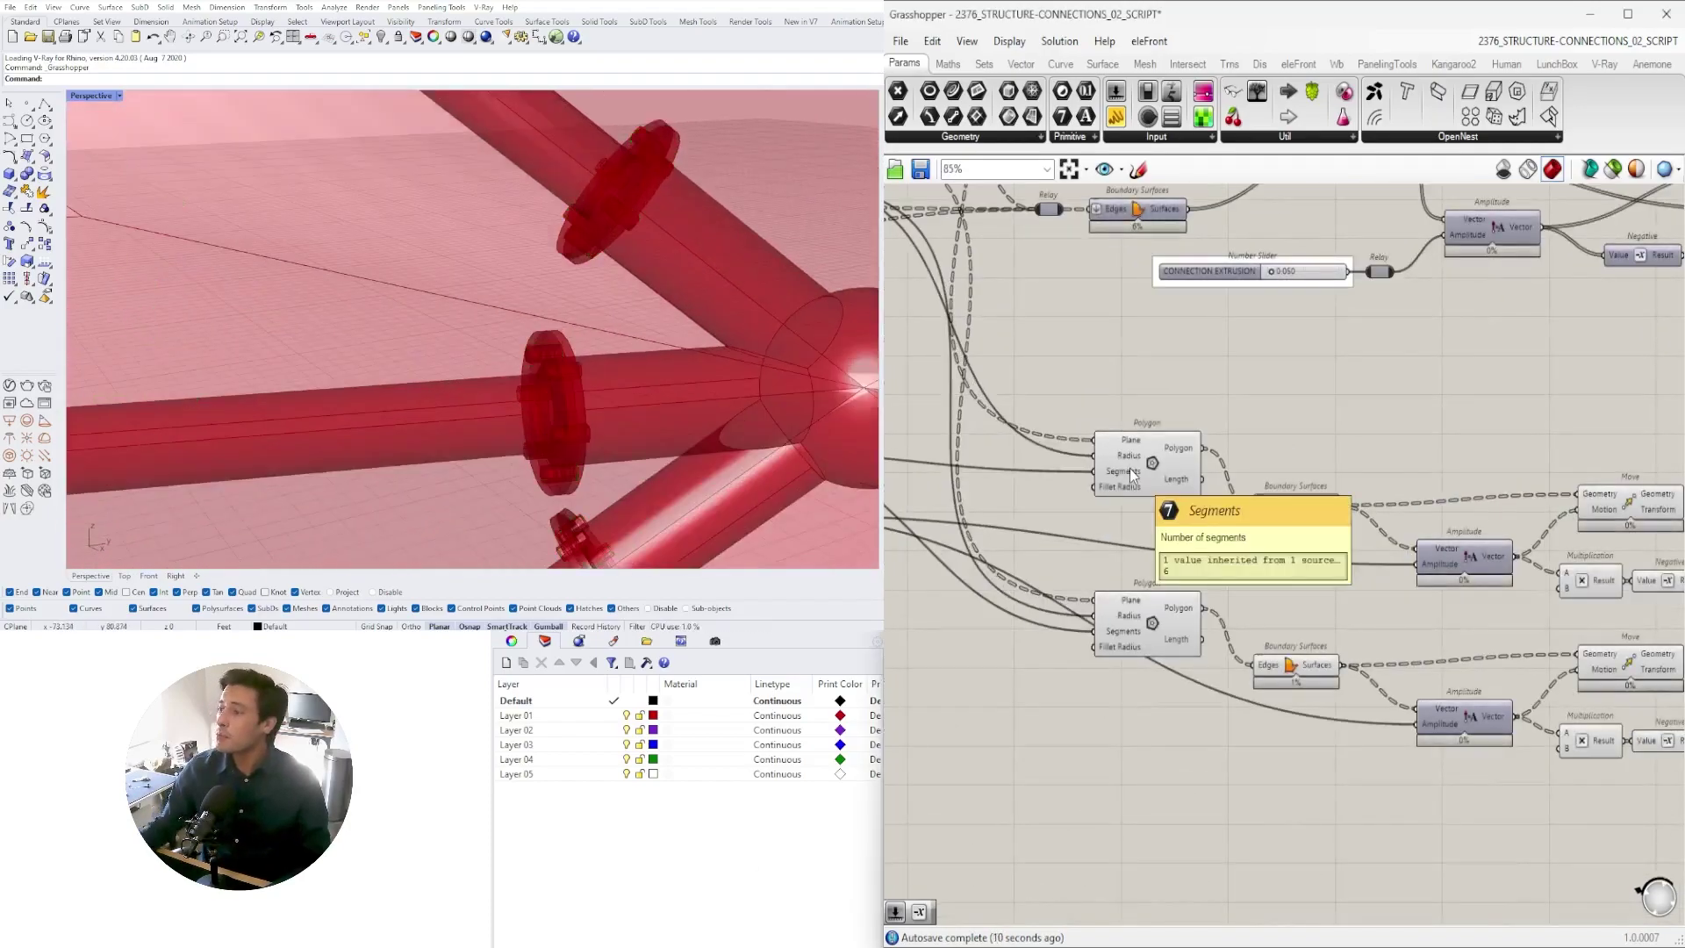
scroll(565, 218, down, 5)
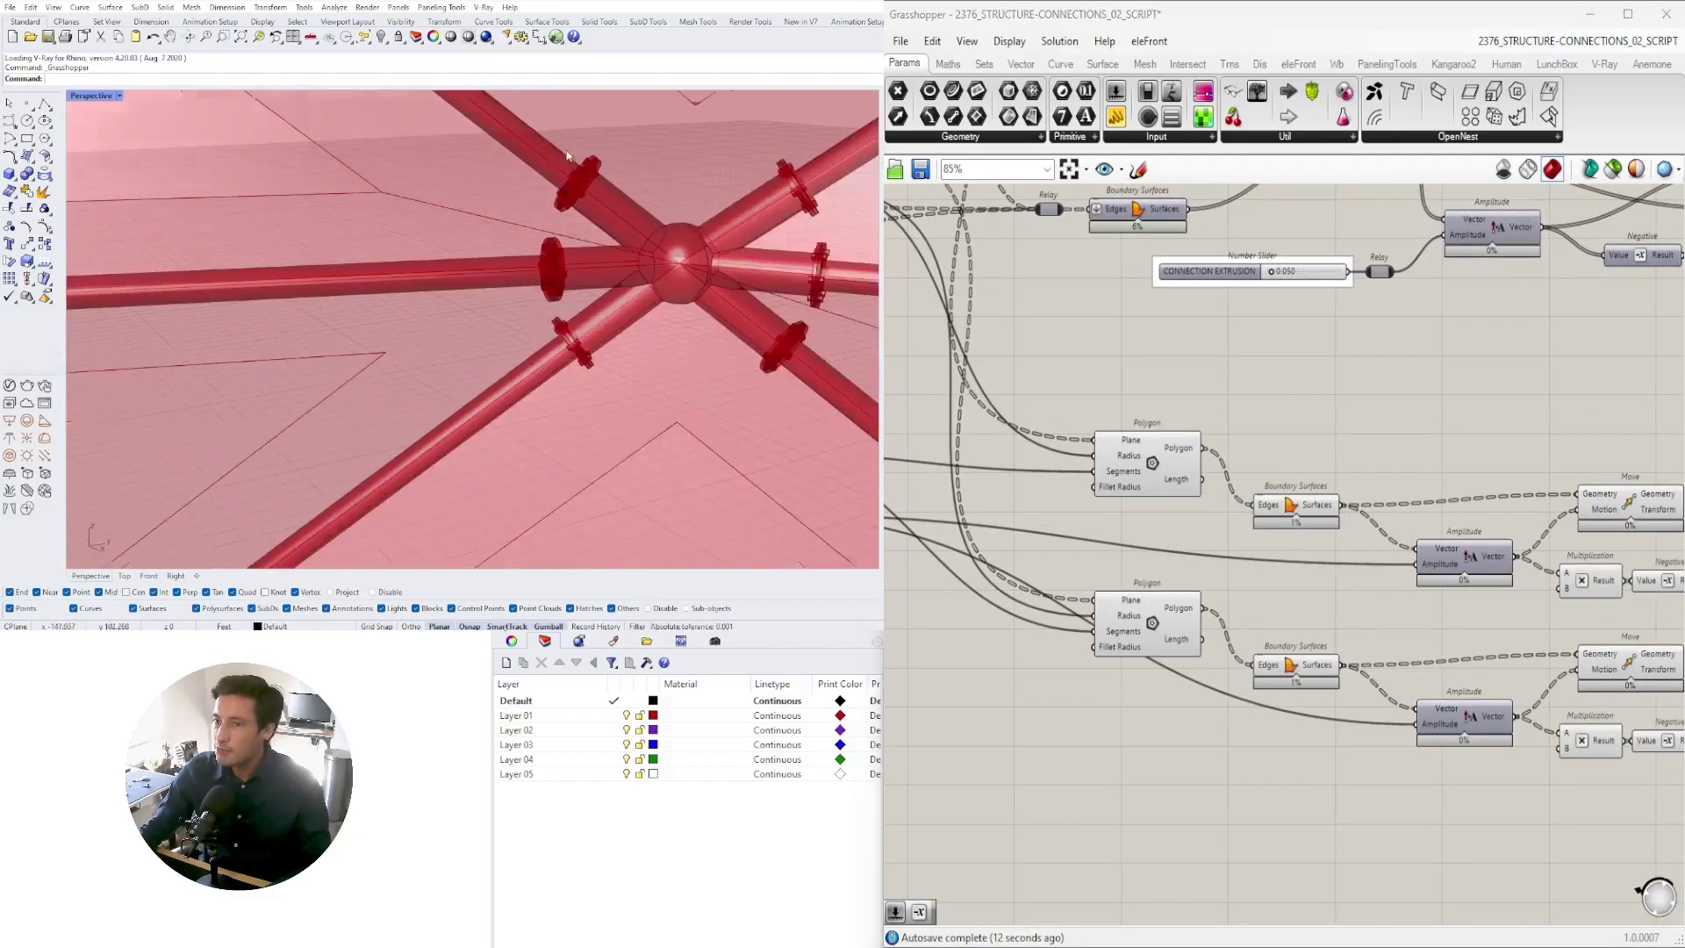
scroll(566, 218, up, 8)
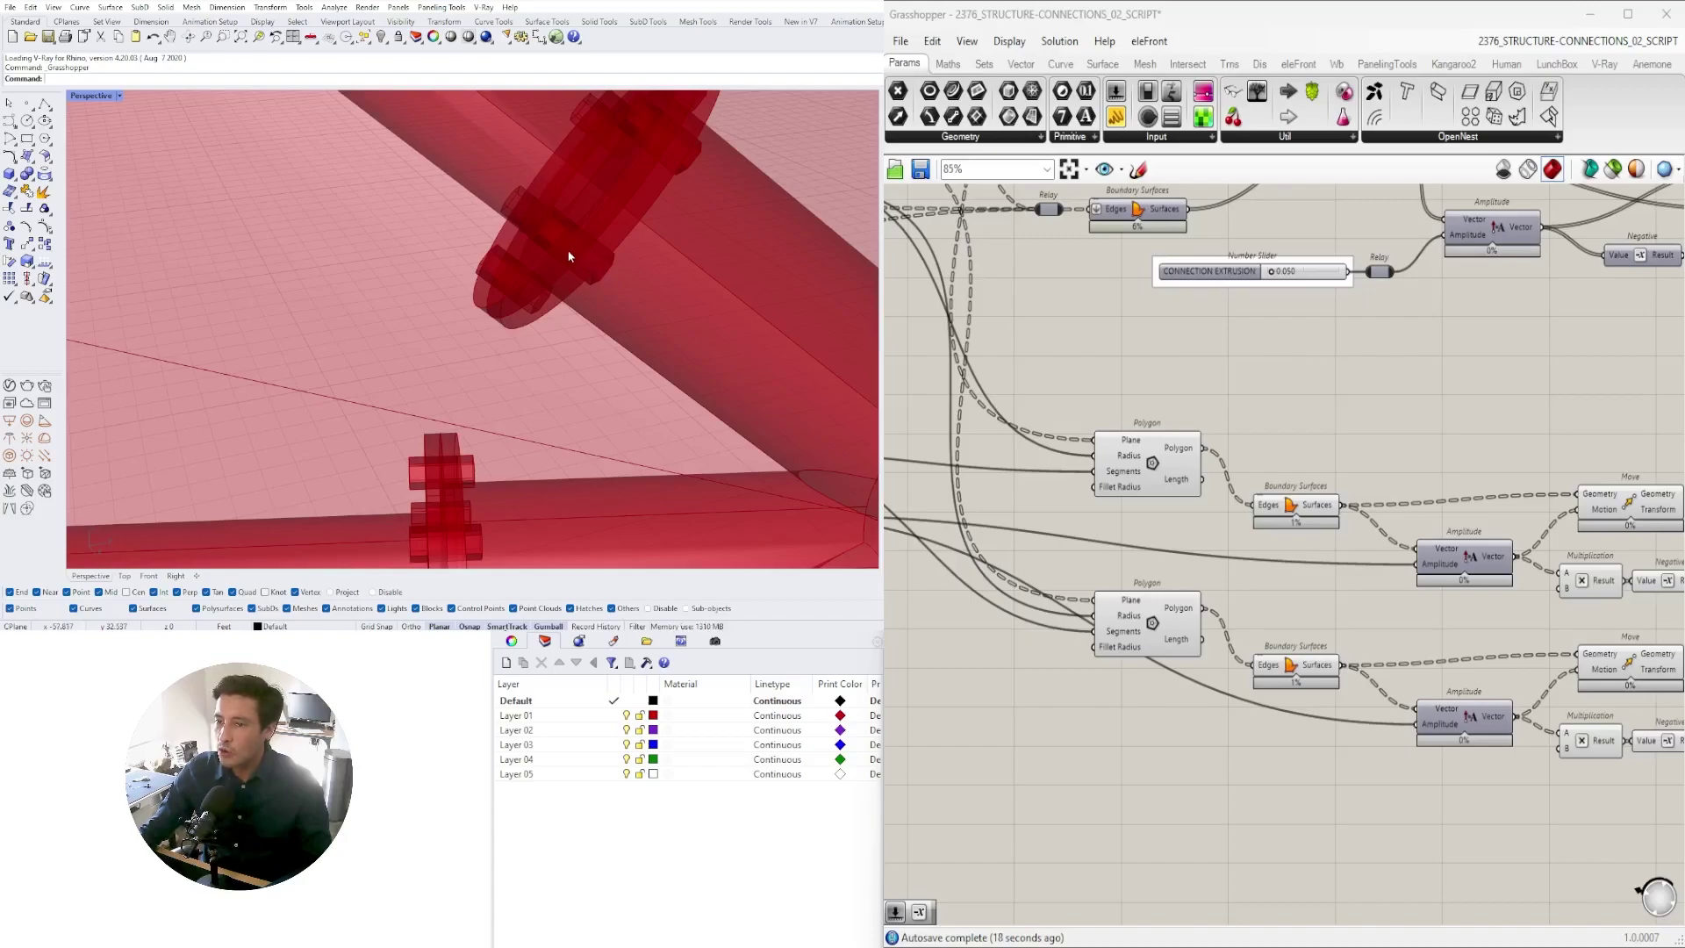
scroll(735, 320, down, 5)
scroll(1399, 646, down, 4)
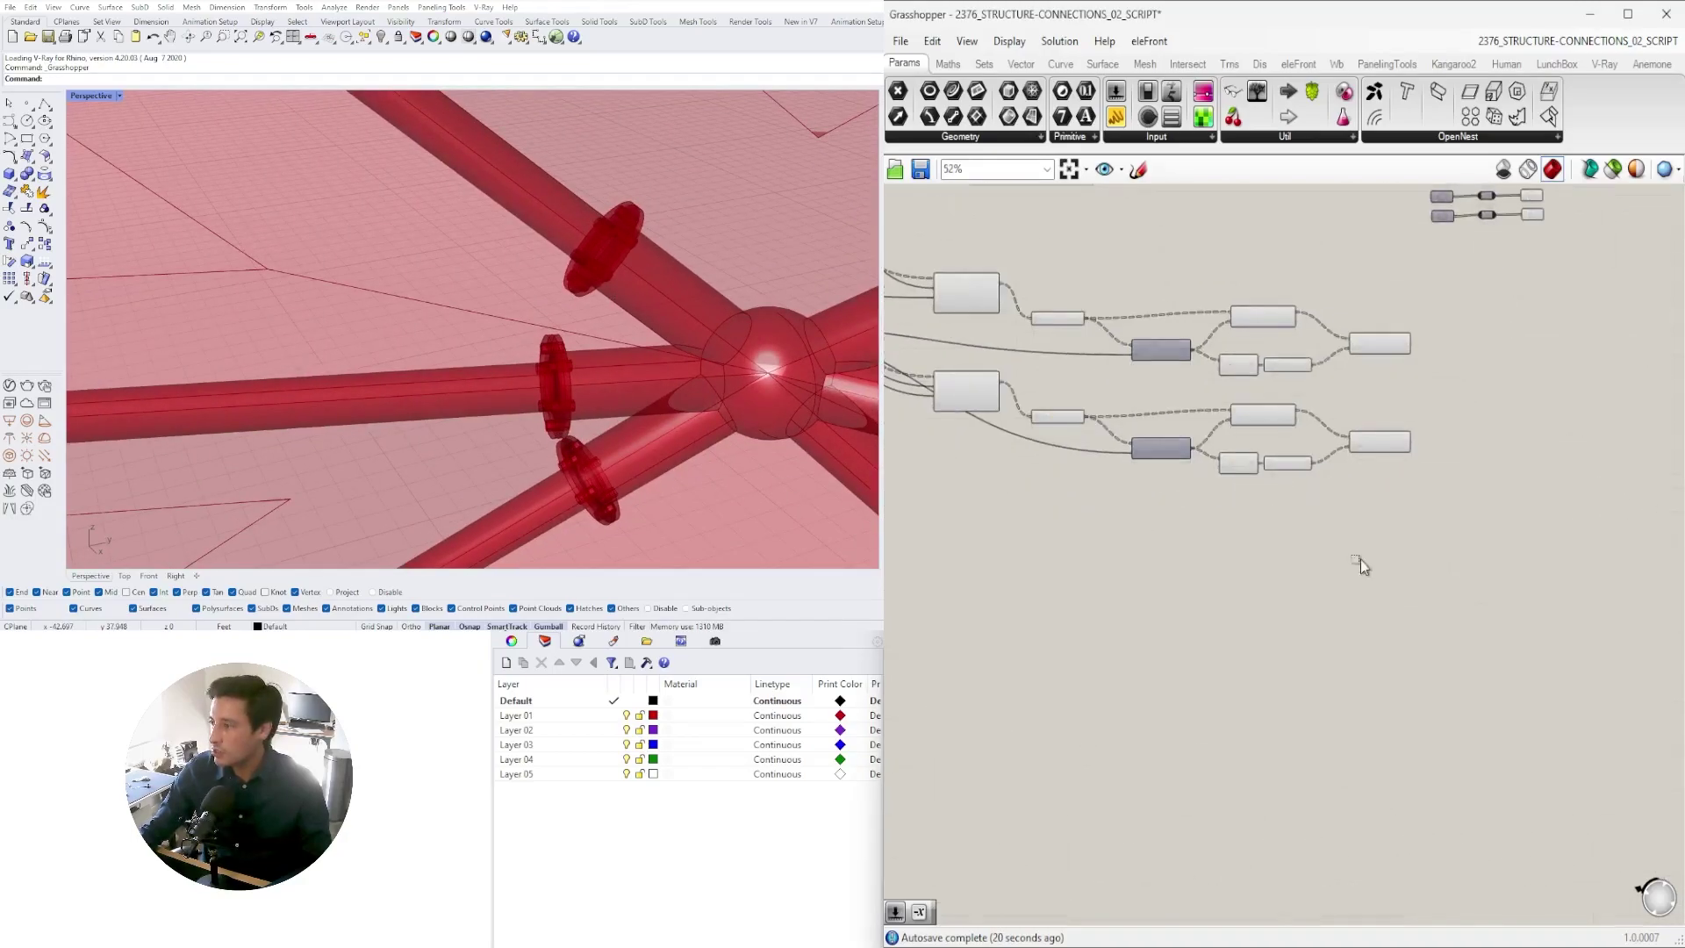
- Highlight the lower bolt branch from Polygon to Extrude to identify the bolts it generates
scroll(1206, 474, up, 3)
drag(1598, 667, 951, 419)
right_drag(1013, 449, 1179, 437)
scroll(1175, 429, down, 1)
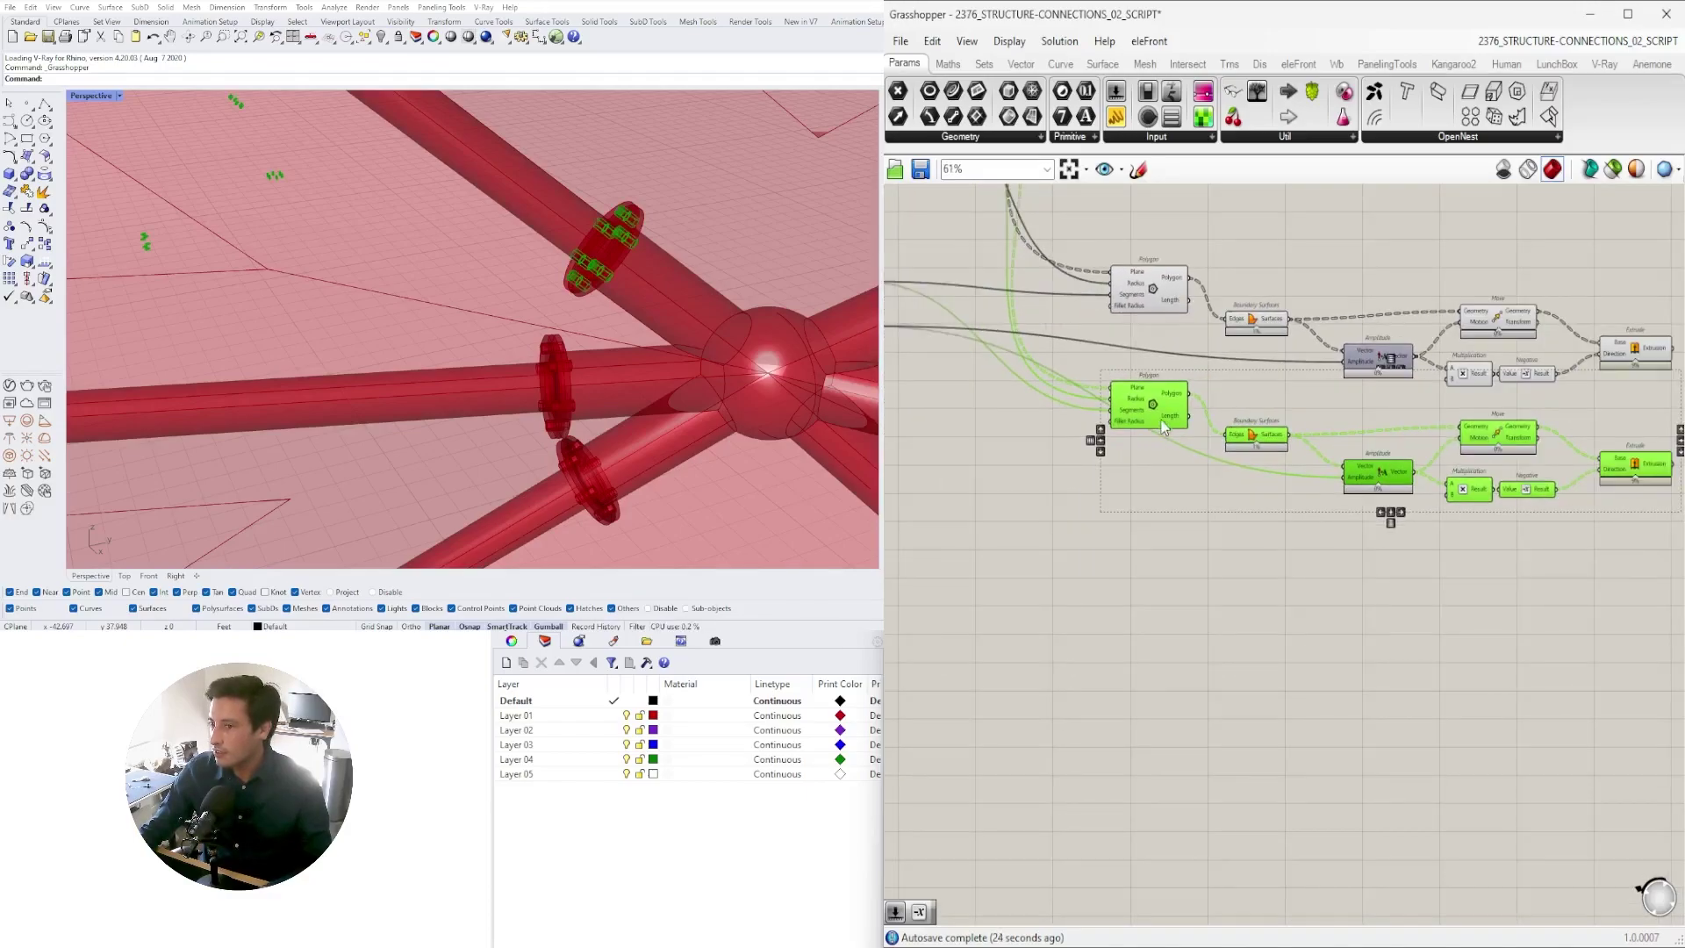
scroll(1273, 397, down, 3)
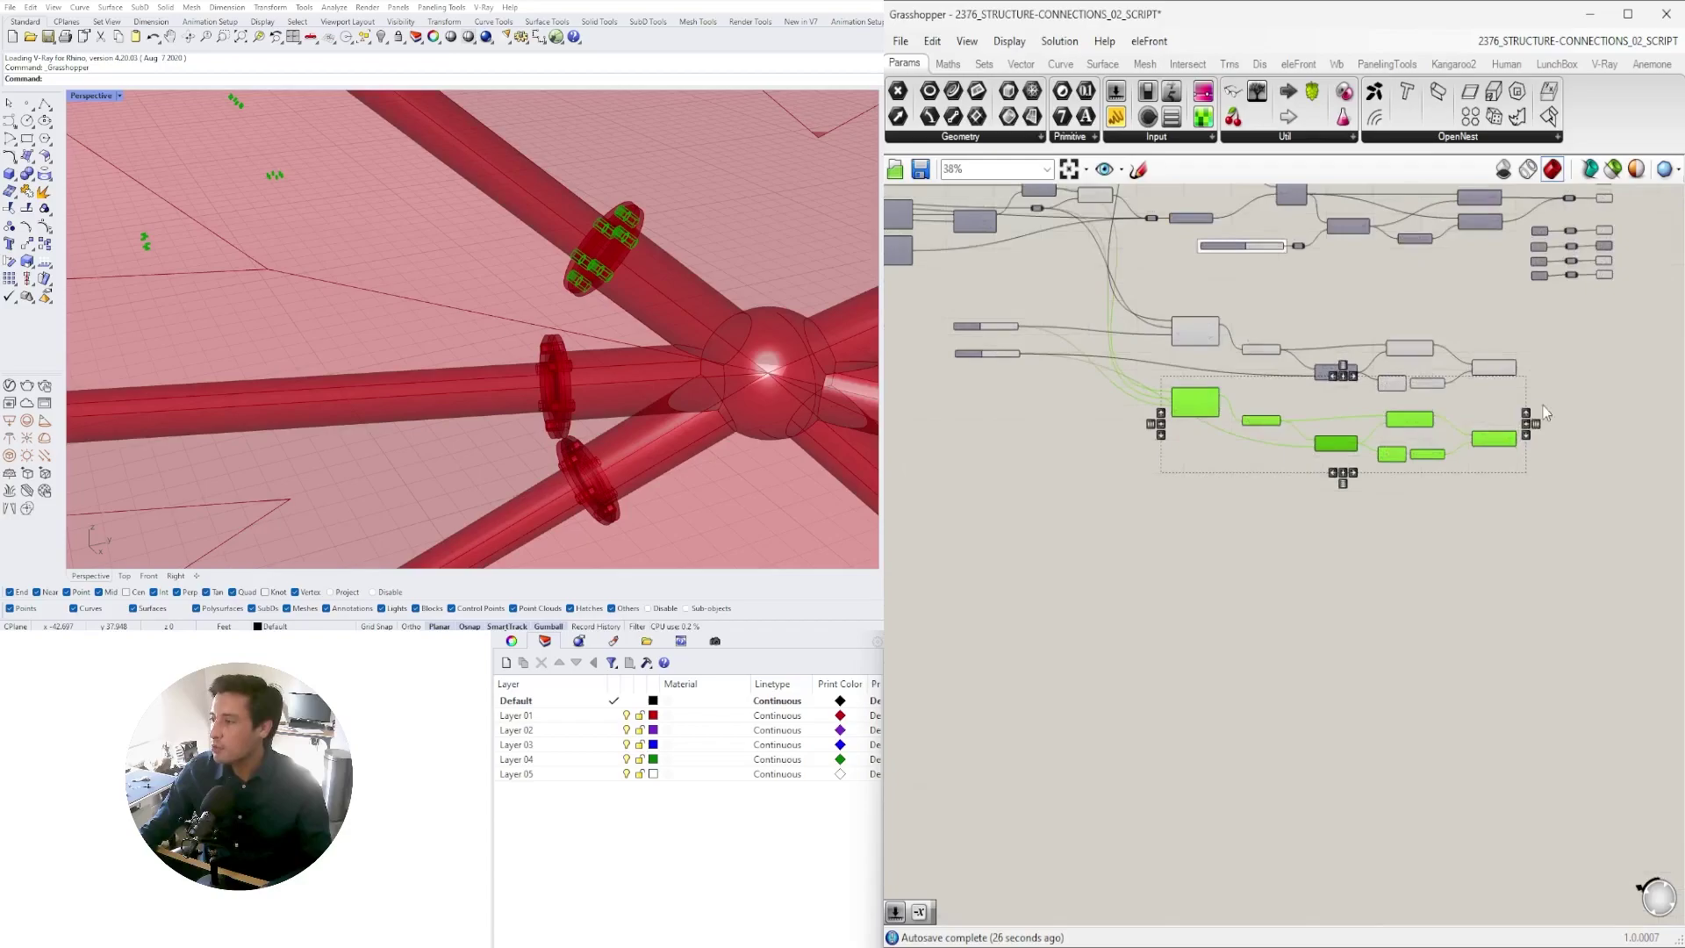
scroll(1231, 408, up, 2)
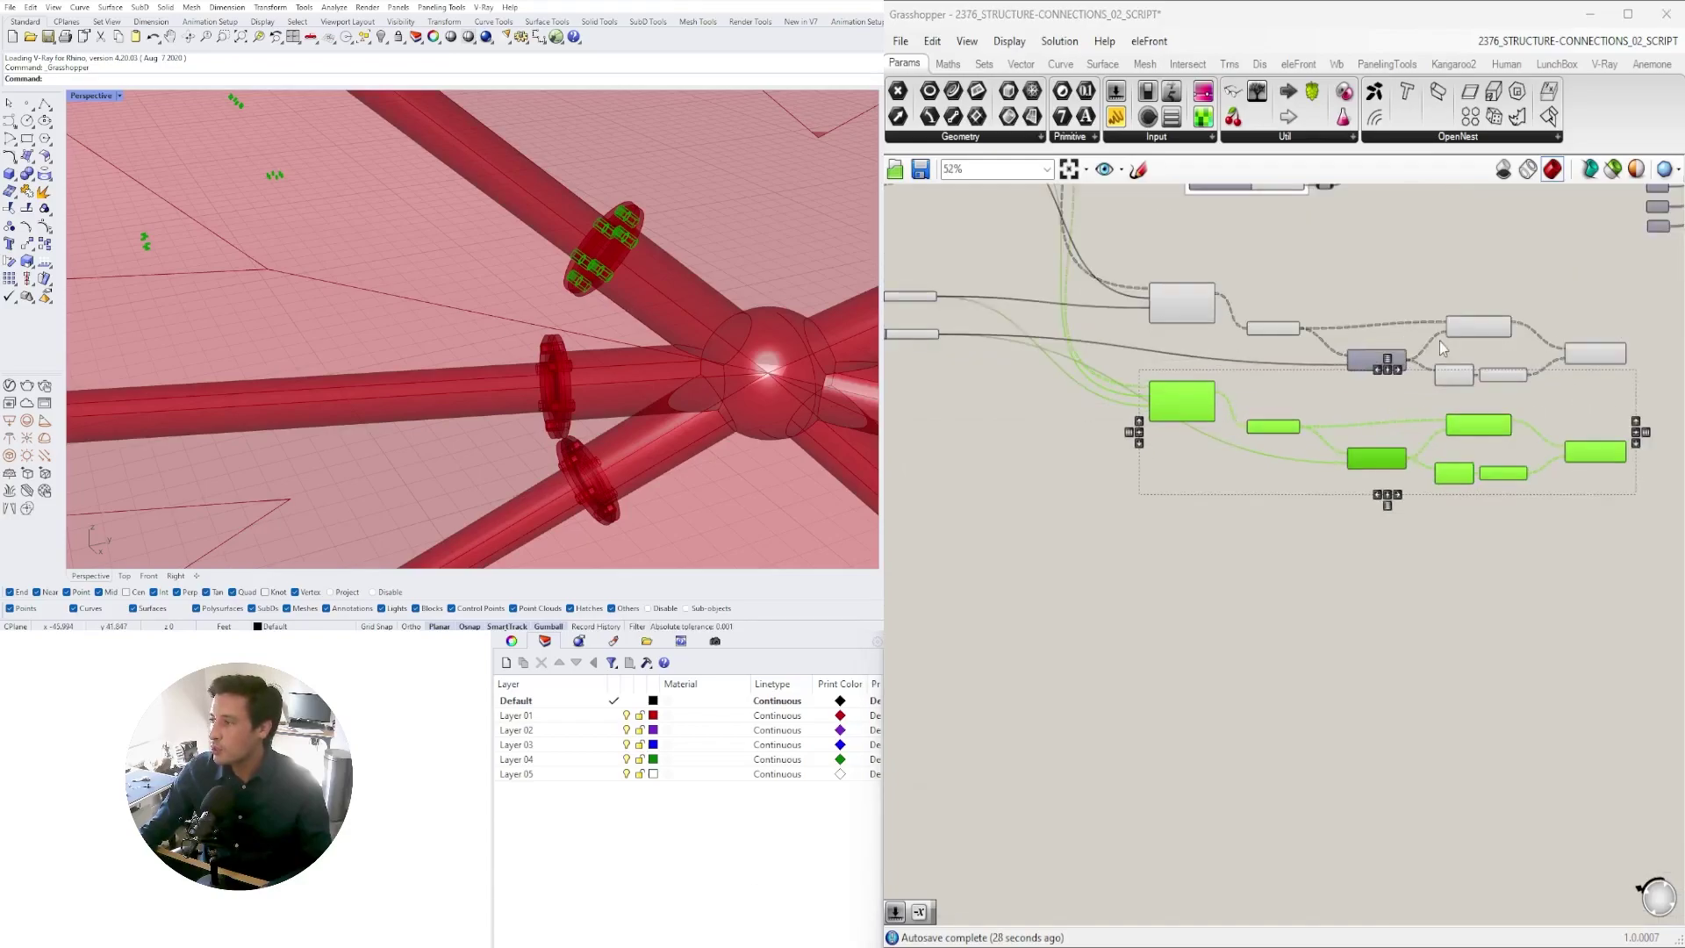
right_drag(1310, 637, 1267, 677)
click(1264, 671)
right_drag(1181, 582, 1097, 562)
drag(1591, 625, 1039, 440)
right_drag(918, 433, 1278, 497)
shift+drag(1247, 500, 1076, 362)
scroll(1219, 411, up, 5)
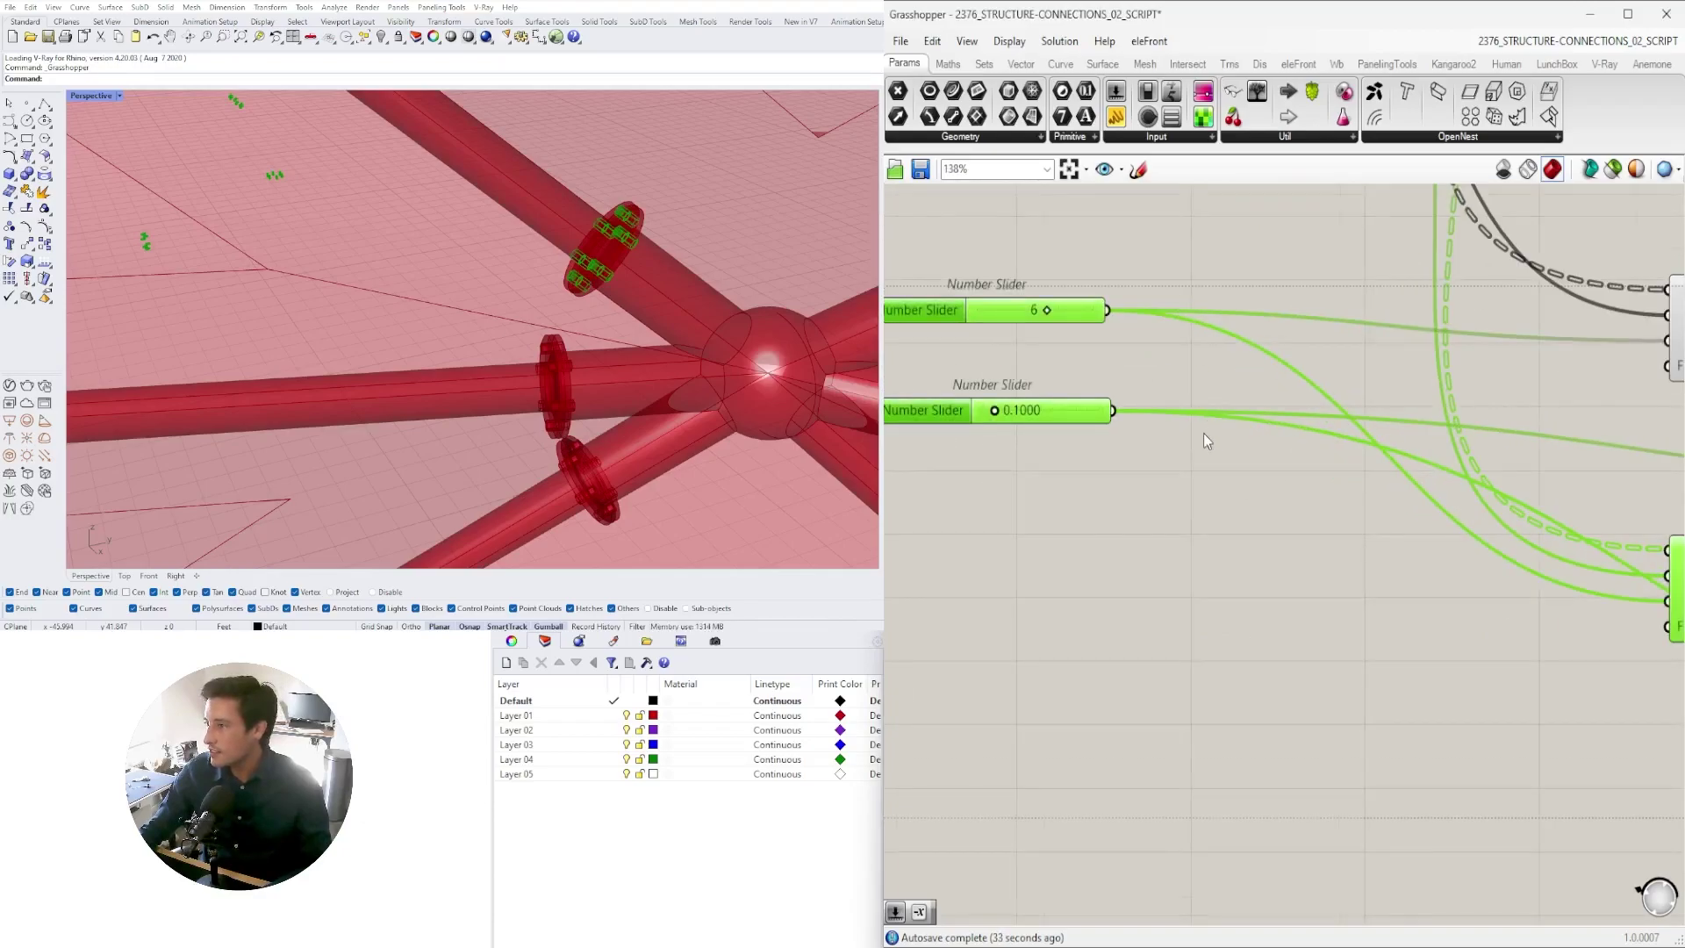
scroll(1204, 433, down, 1)
ctrl+click(994, 331)
scroll(1226, 479, down, 4)
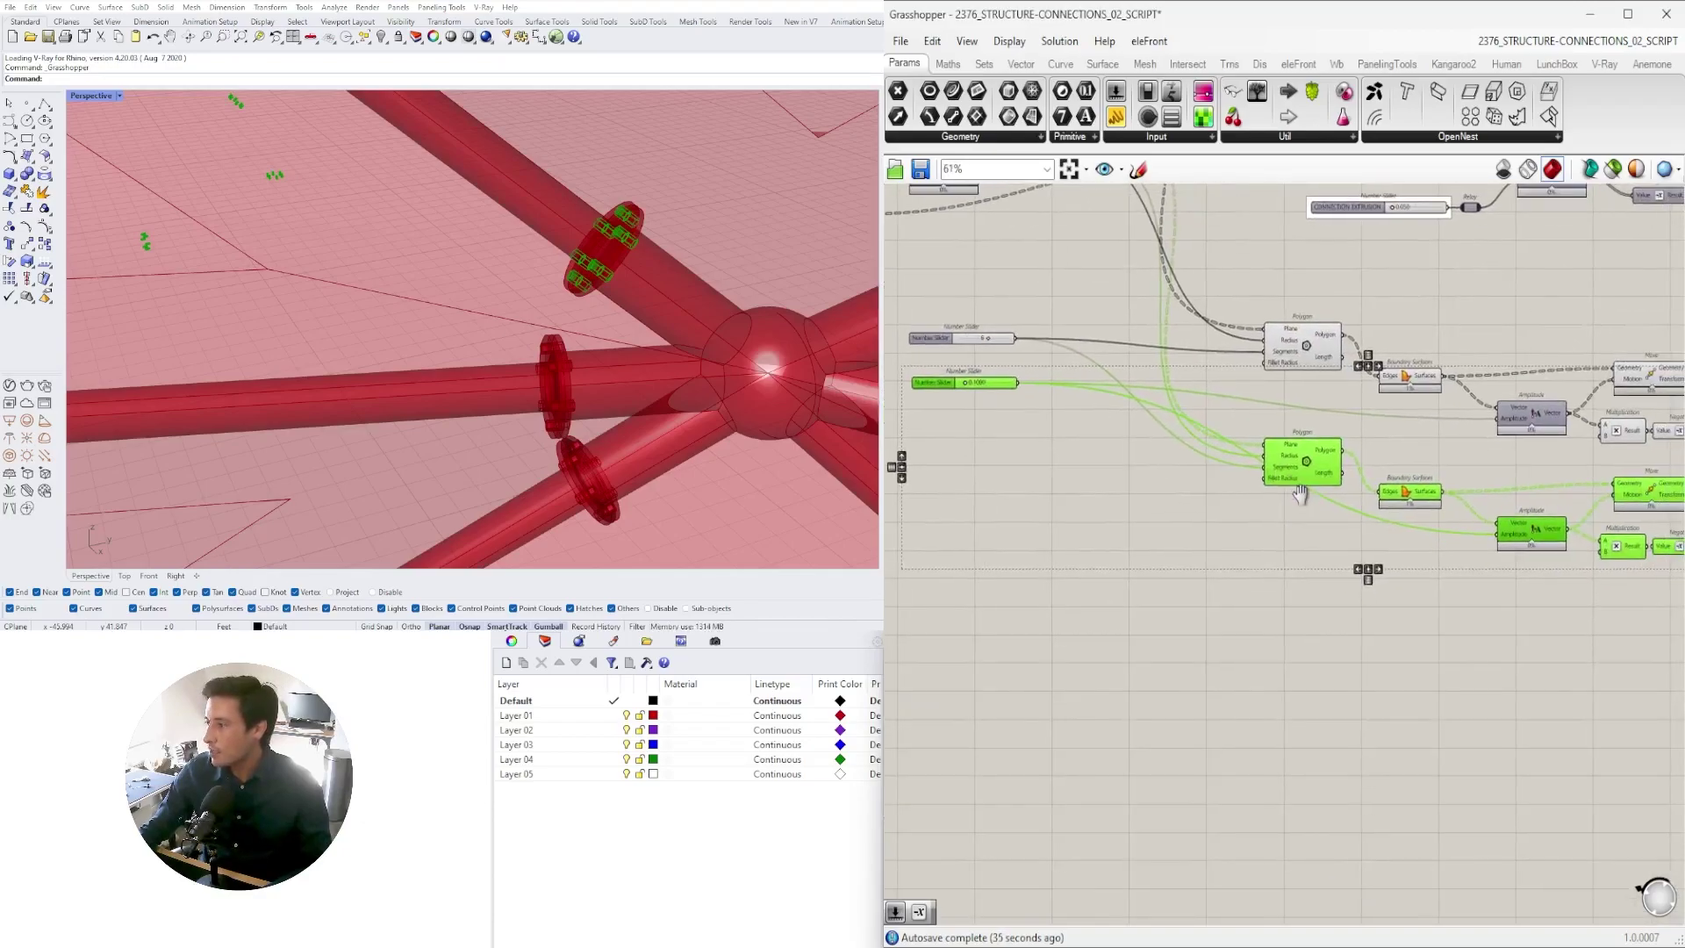
double_click(1269, 604)
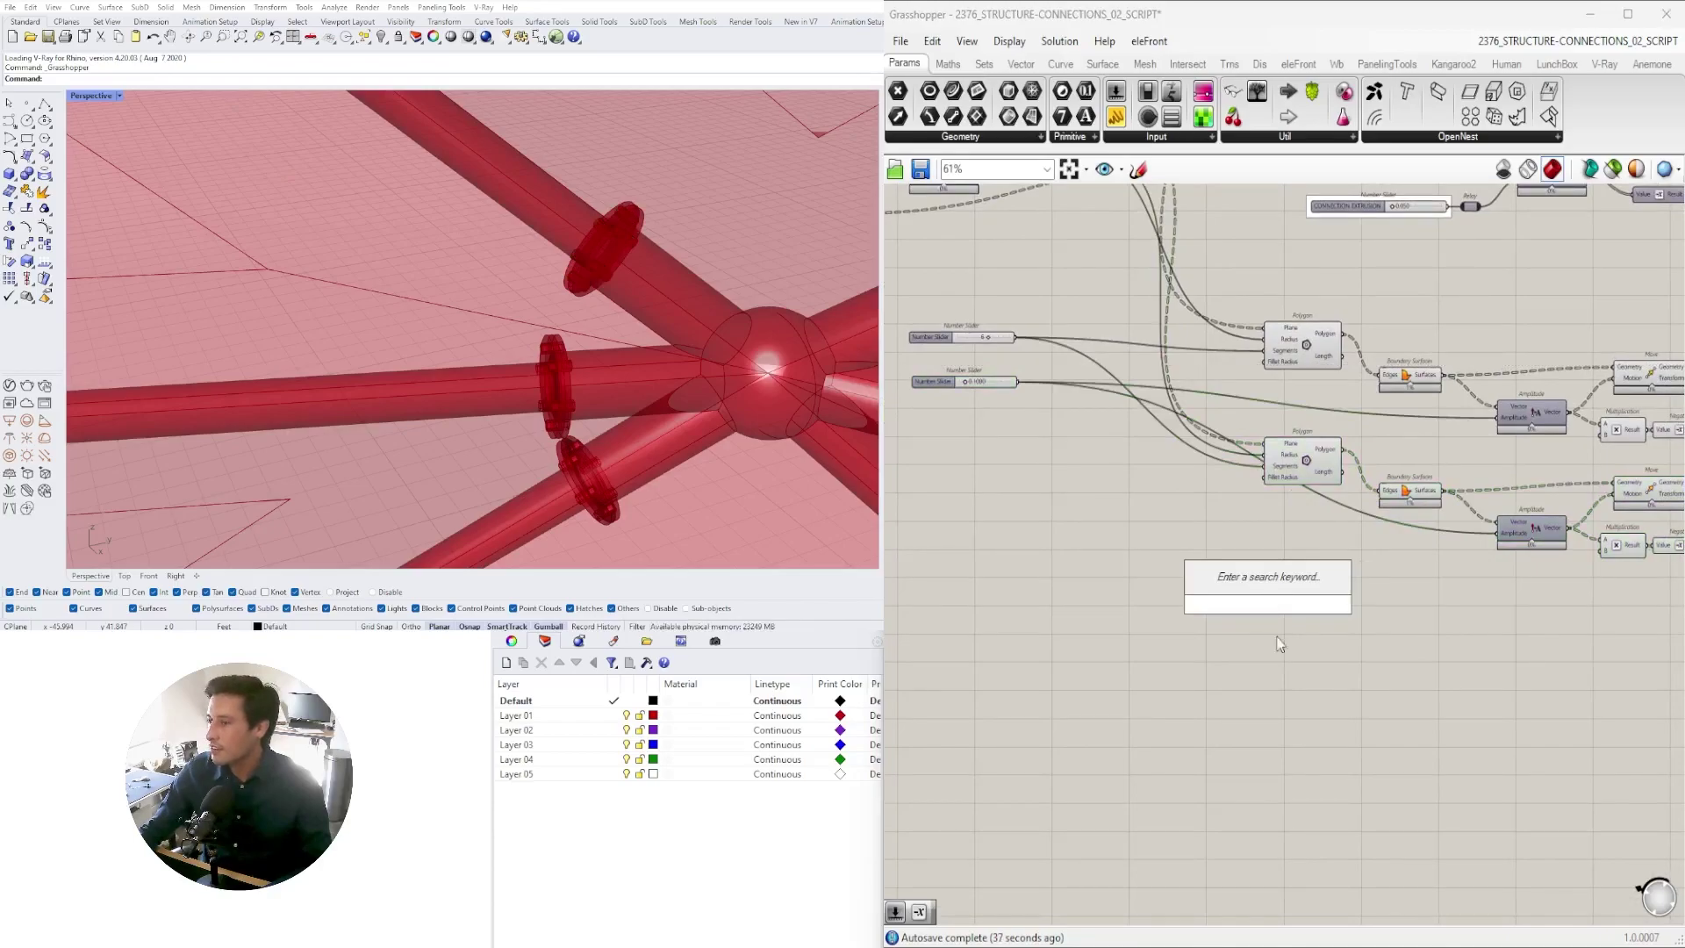
- Preview the lower flange branch's Boundary Surfaces in the viewport to check its holes, and switch the preview off again
scroll(1282, 571, up, 2)
click(1308, 410)
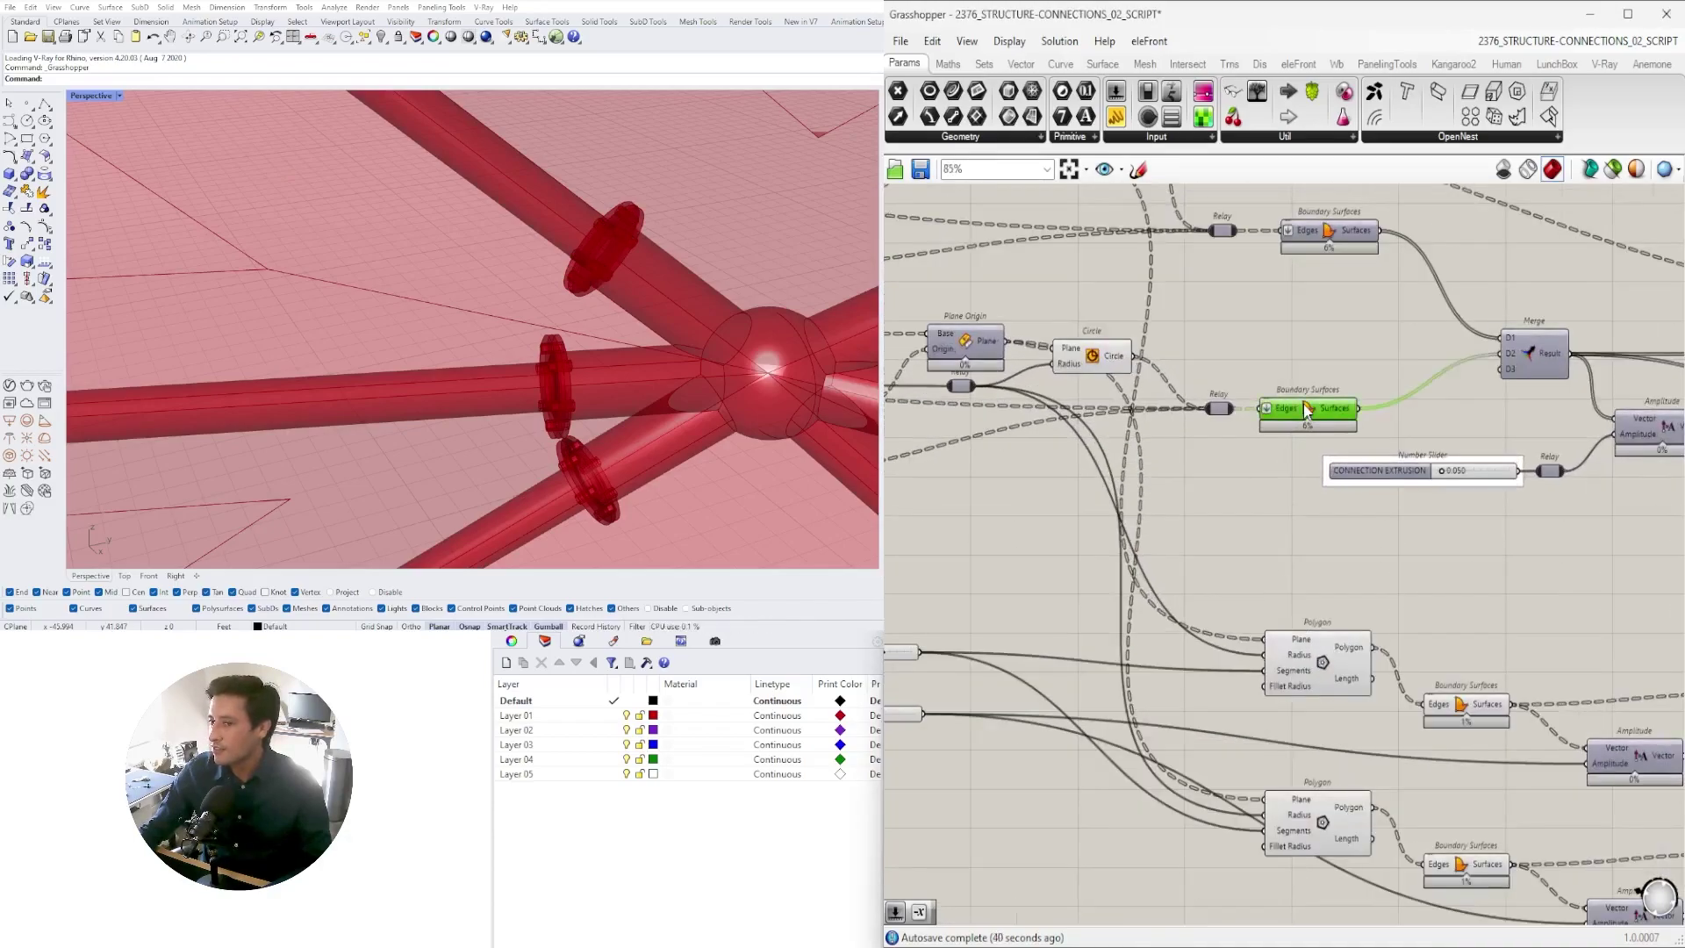
right_click(1314, 414)
click(1326, 442)
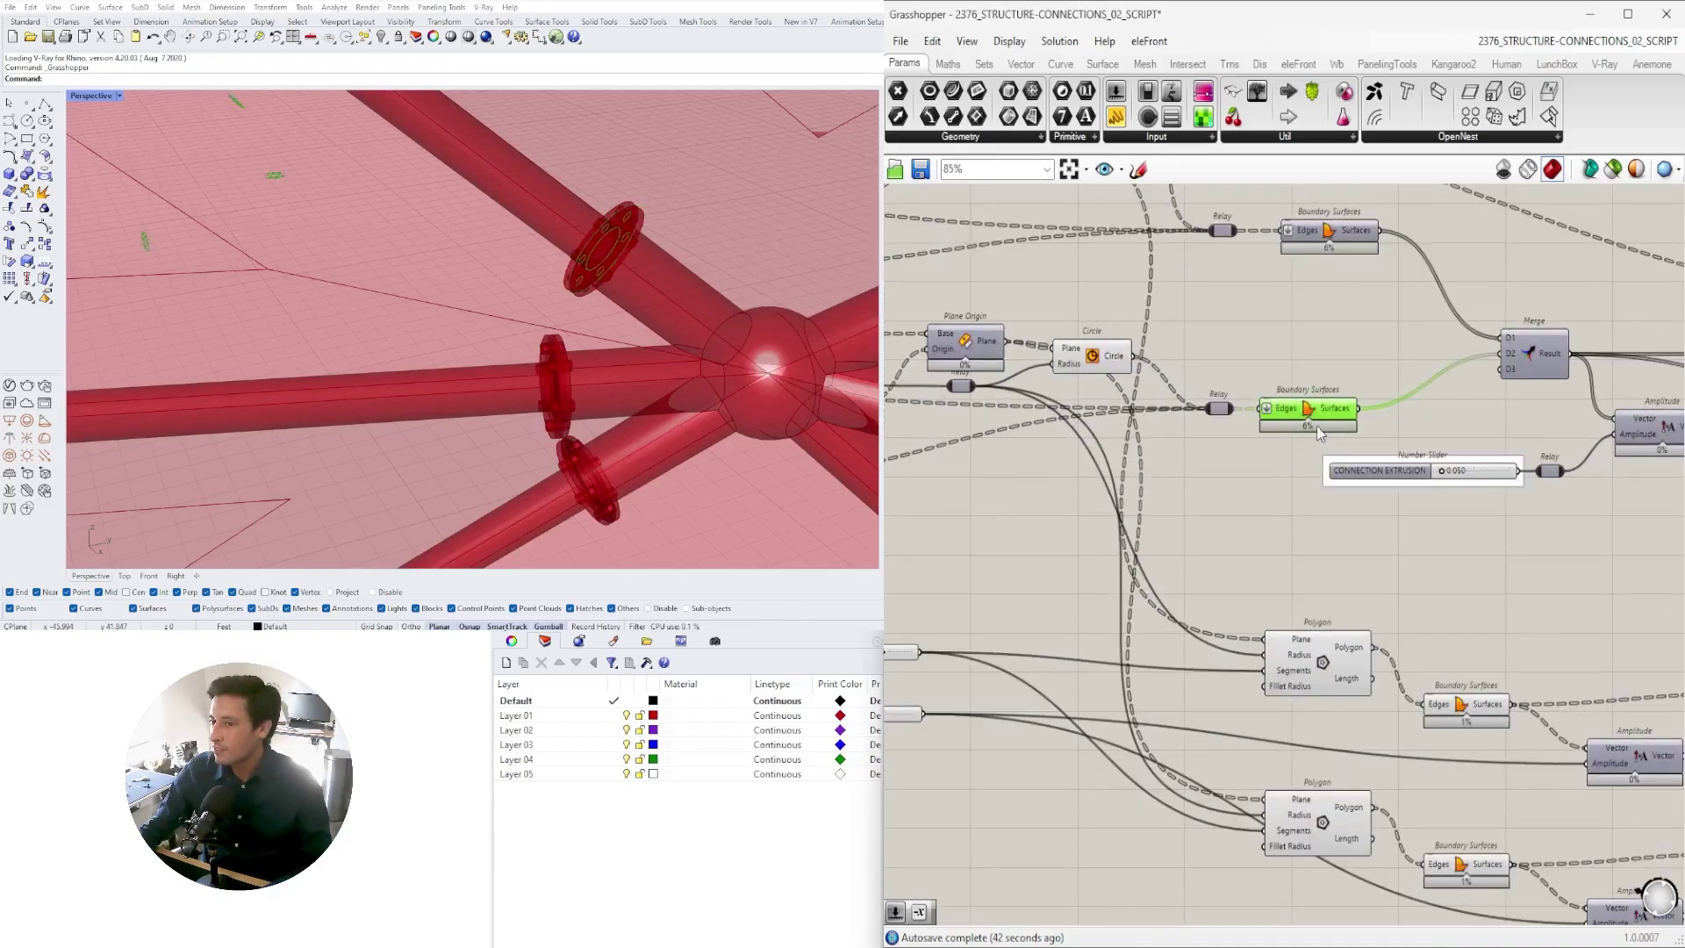
right_click(1310, 422)
click(1326, 441)
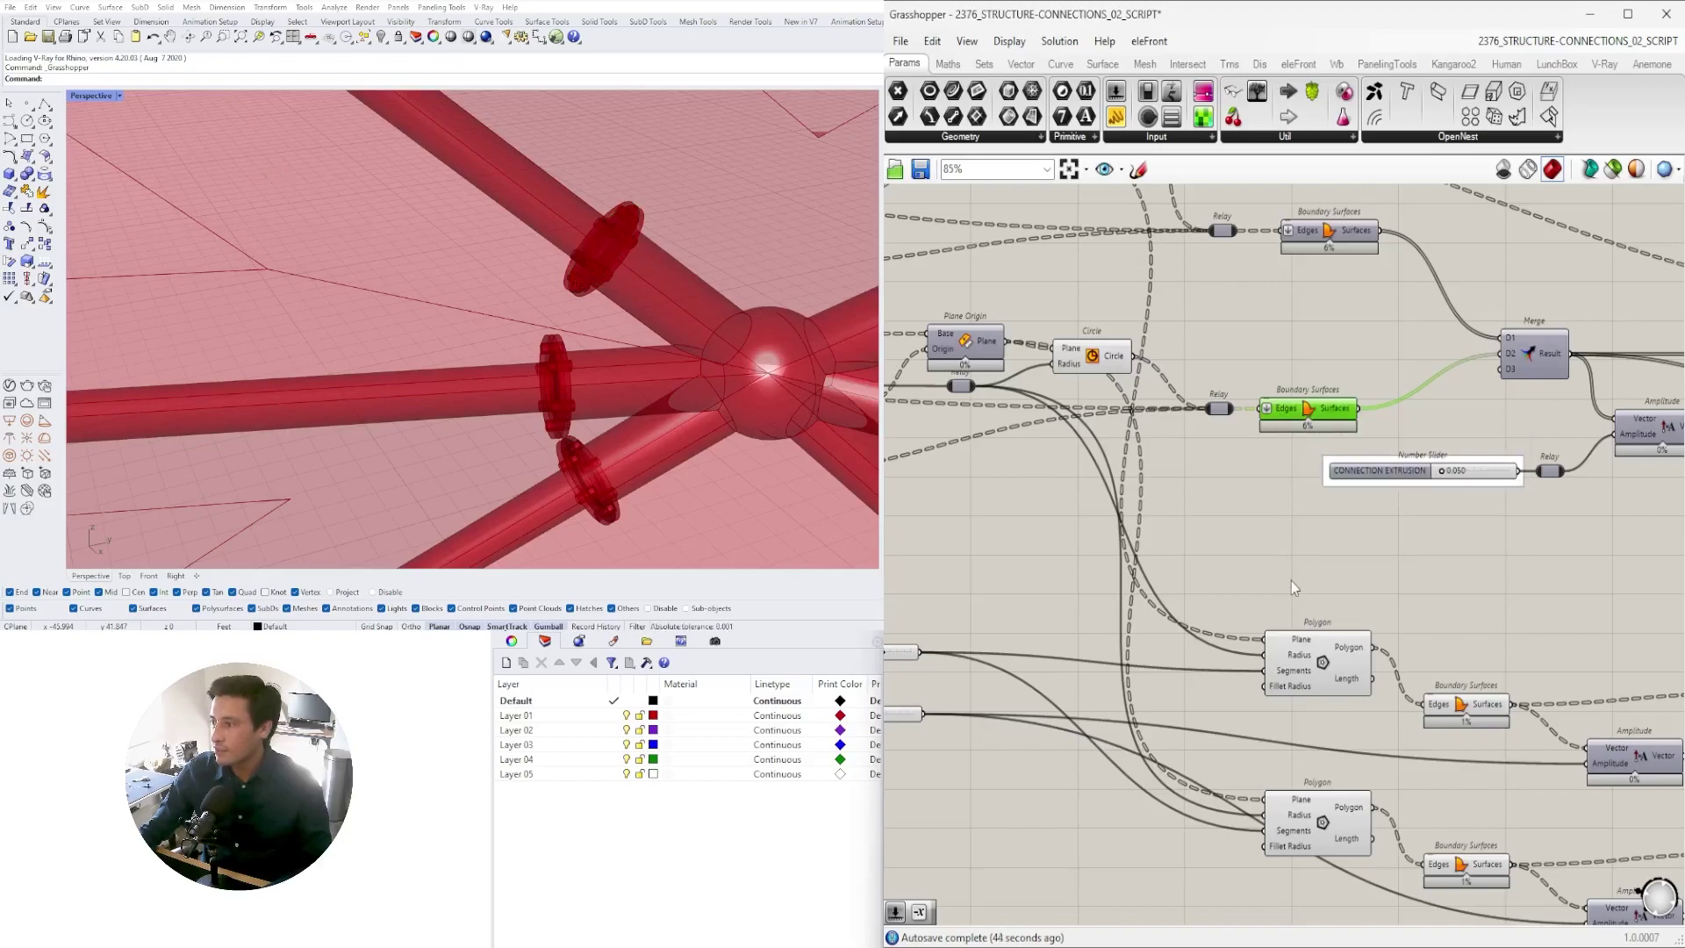
- Select both bolt branches together and inspect the highlighted hexagonal bolts on the inclined pipe's flange
scroll(1471, 613, down, 5)
drag(1561, 682, 1044, 448)
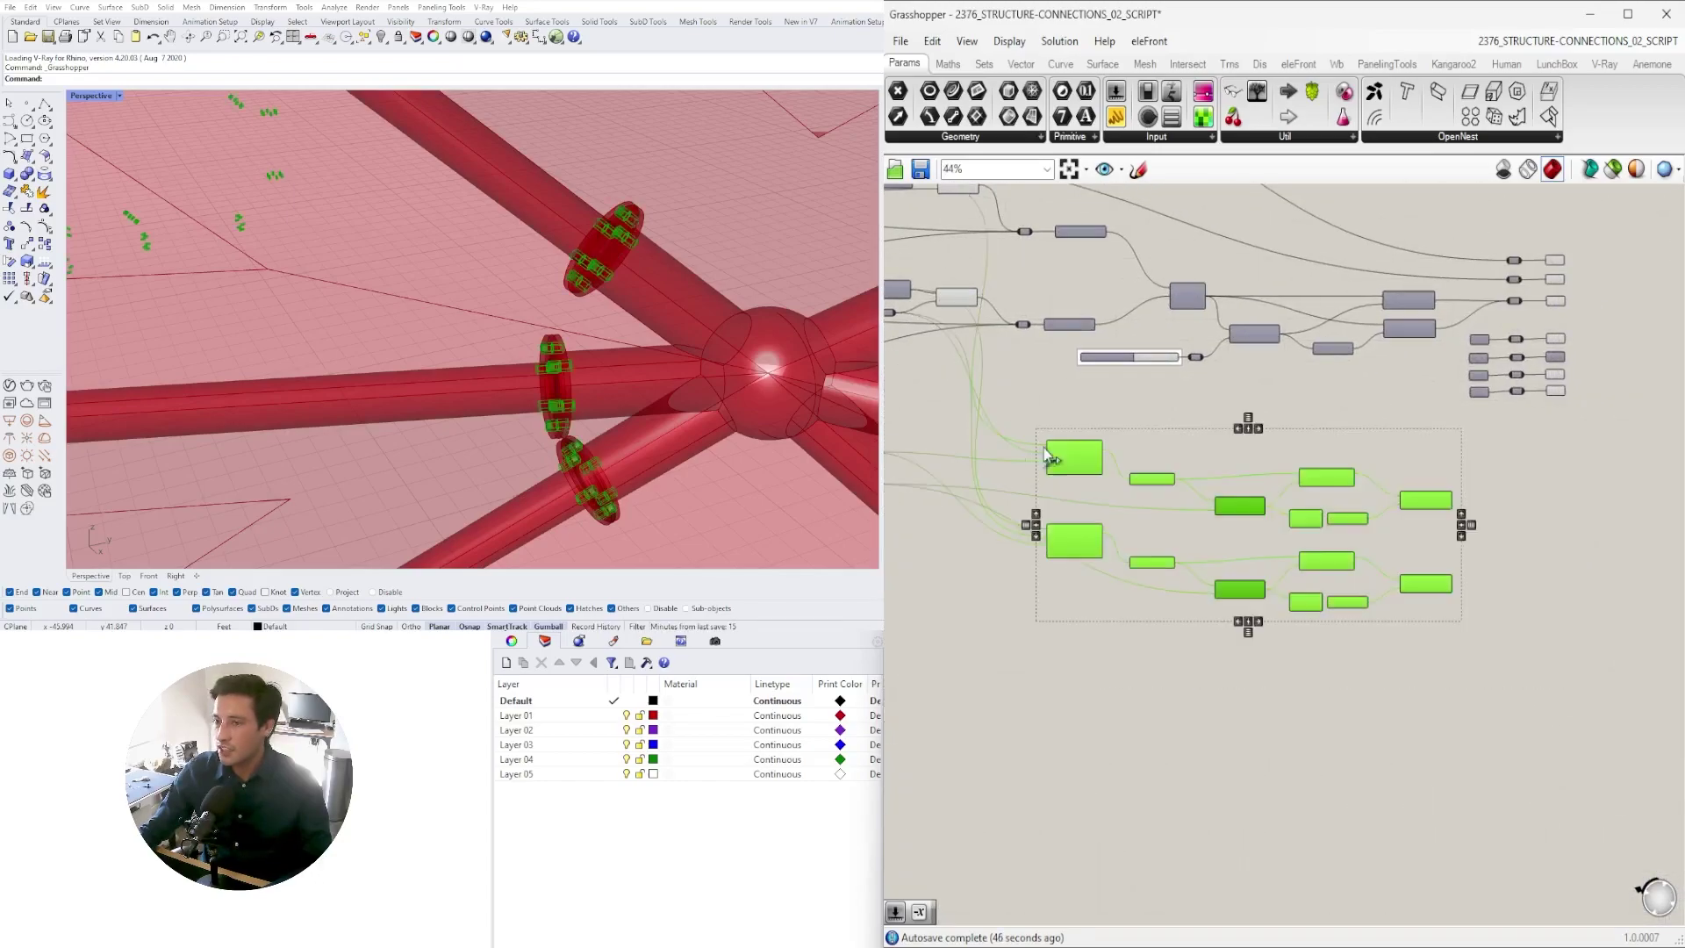
scroll(630, 278, down, 3)
scroll(640, 254, up, 5)
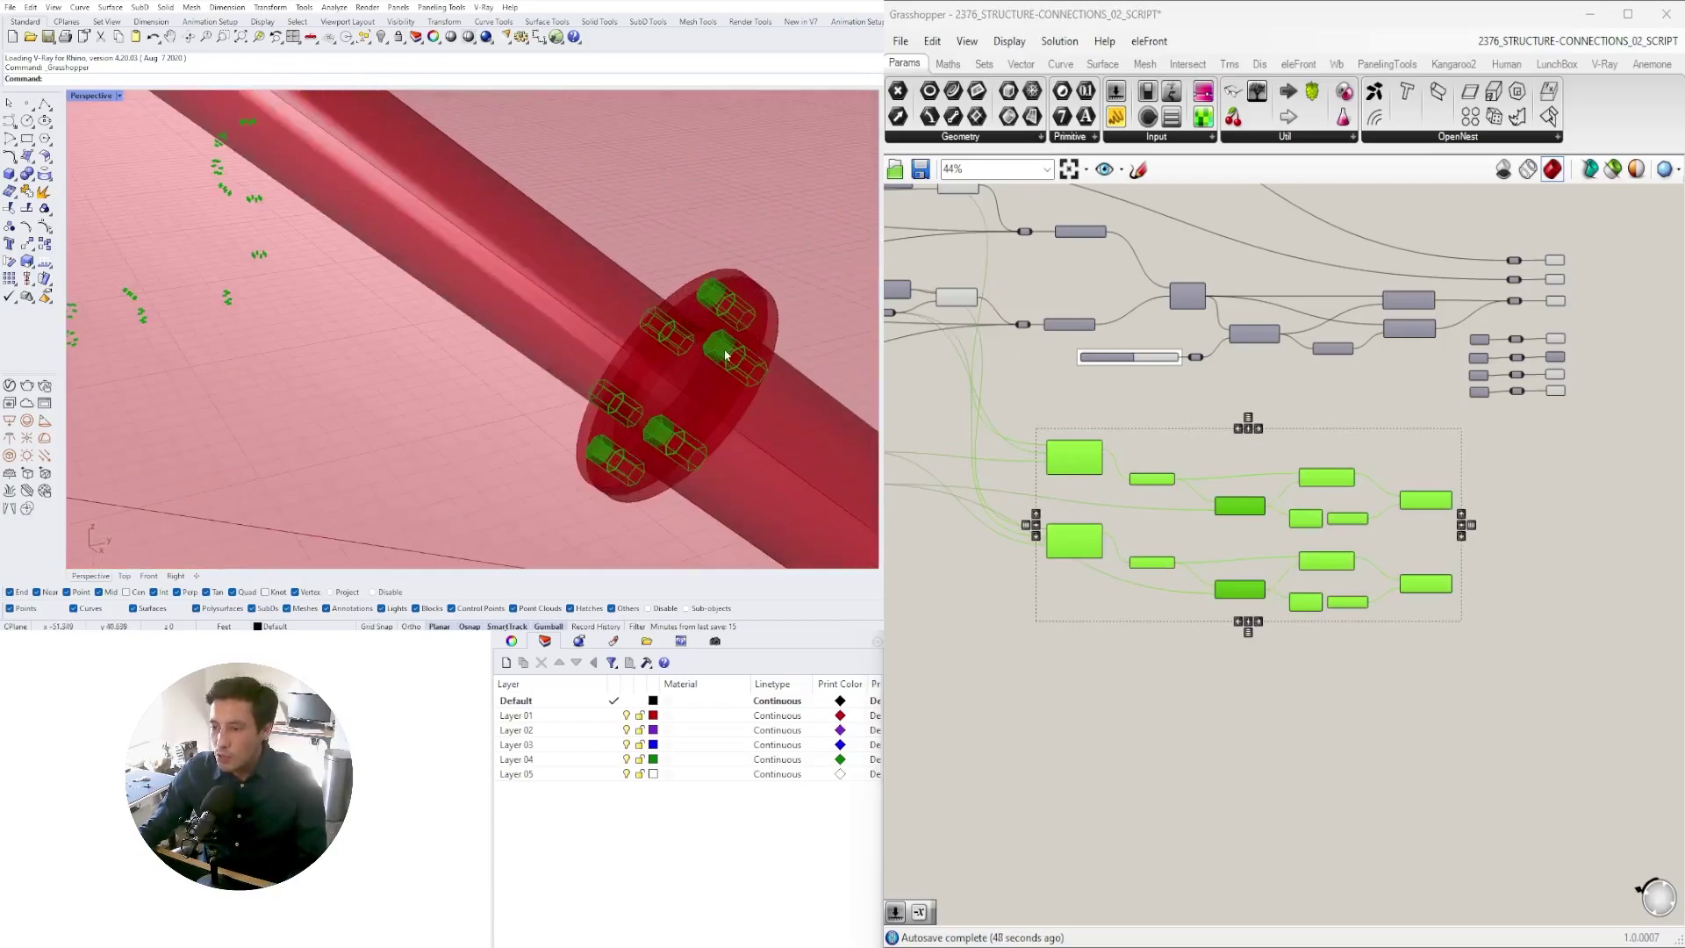
click(1157, 493)
- Highlight the upper bolt branch's Polygon and Extrude in turn and check which flanges across the structure they cover
right_drag(1203, 470, 1241, 471)
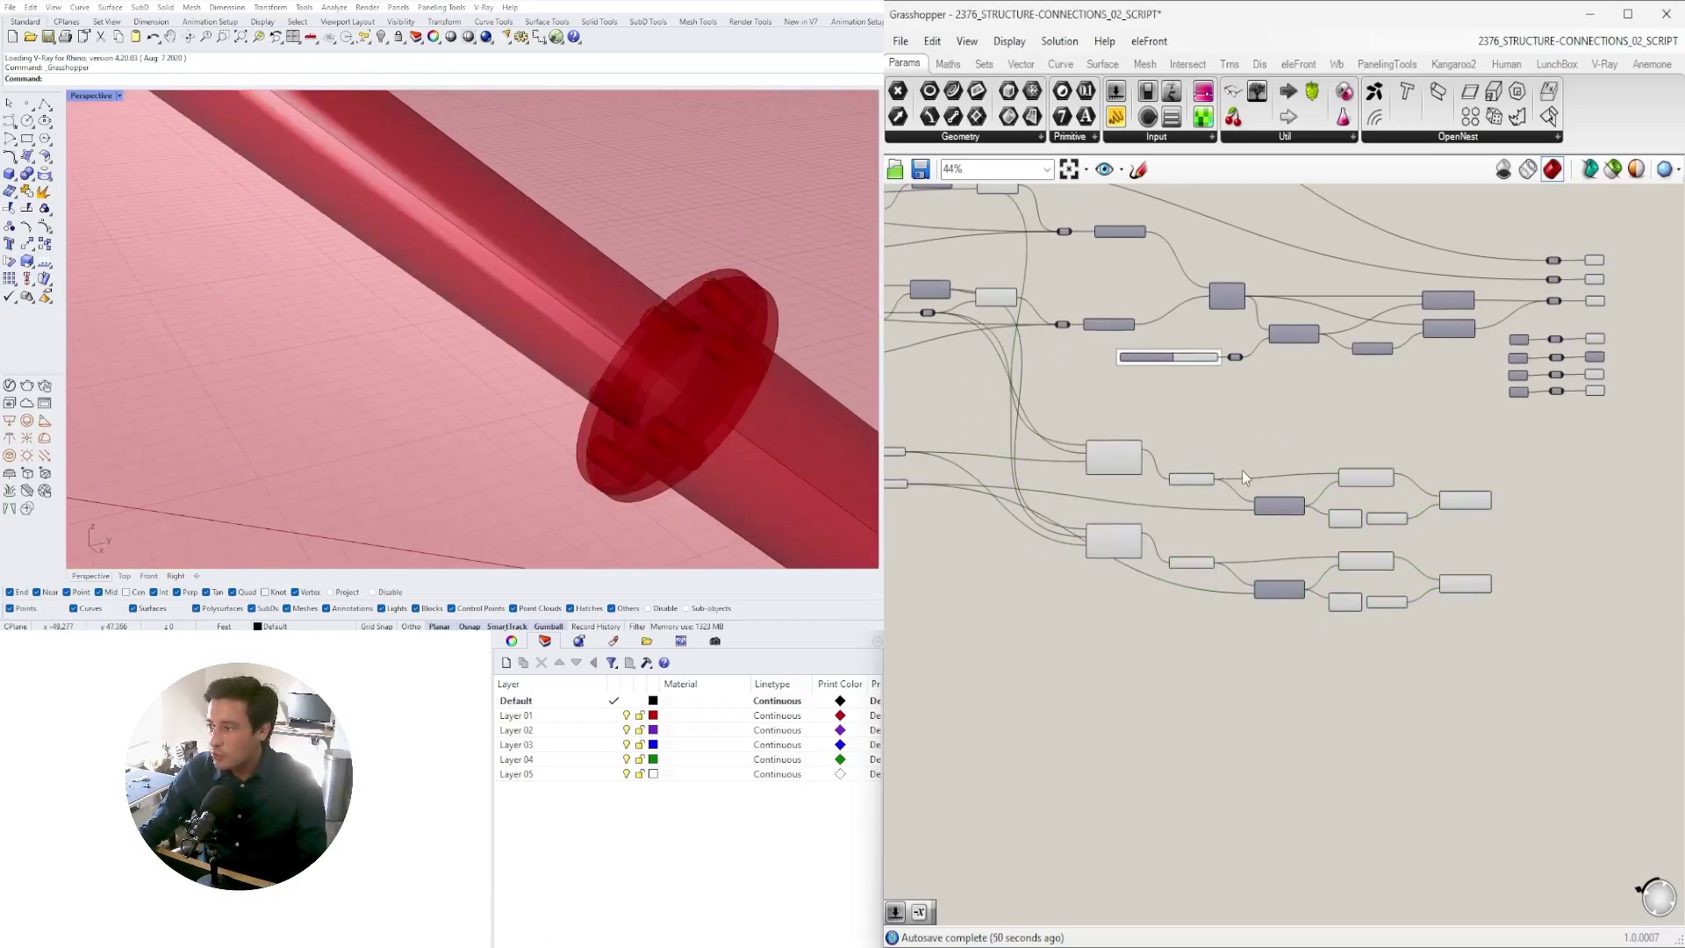
scroll(1243, 473, up, 1)
click(1512, 510)
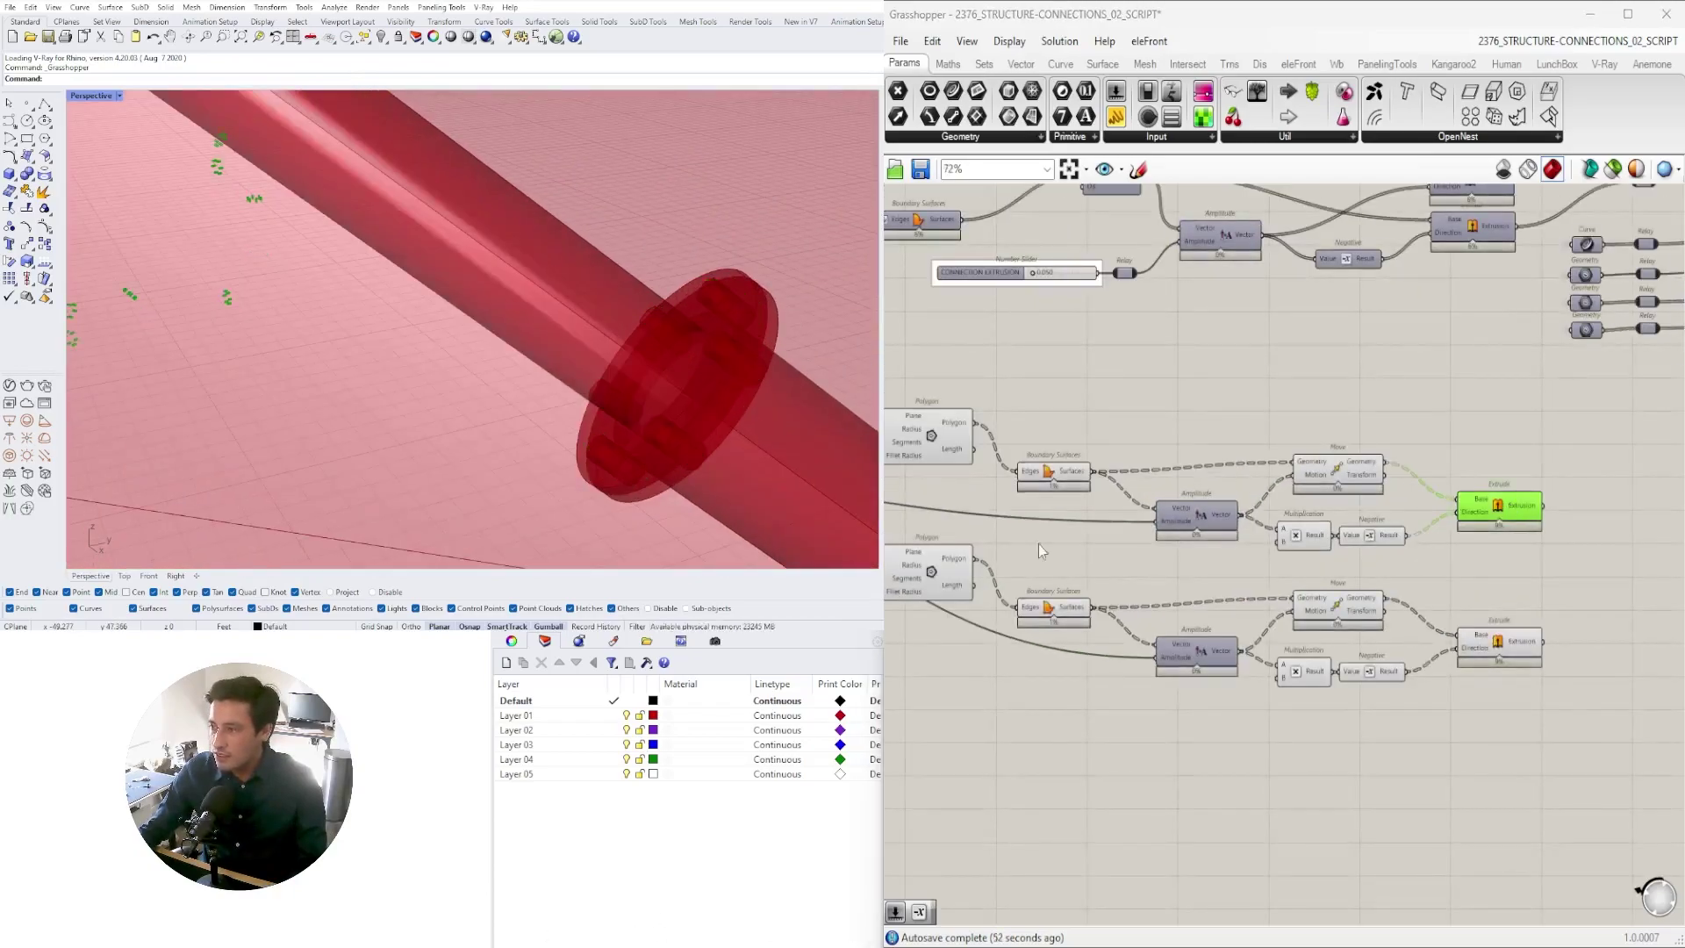
scroll(1040, 544, up, 2)
click(1060, 419)
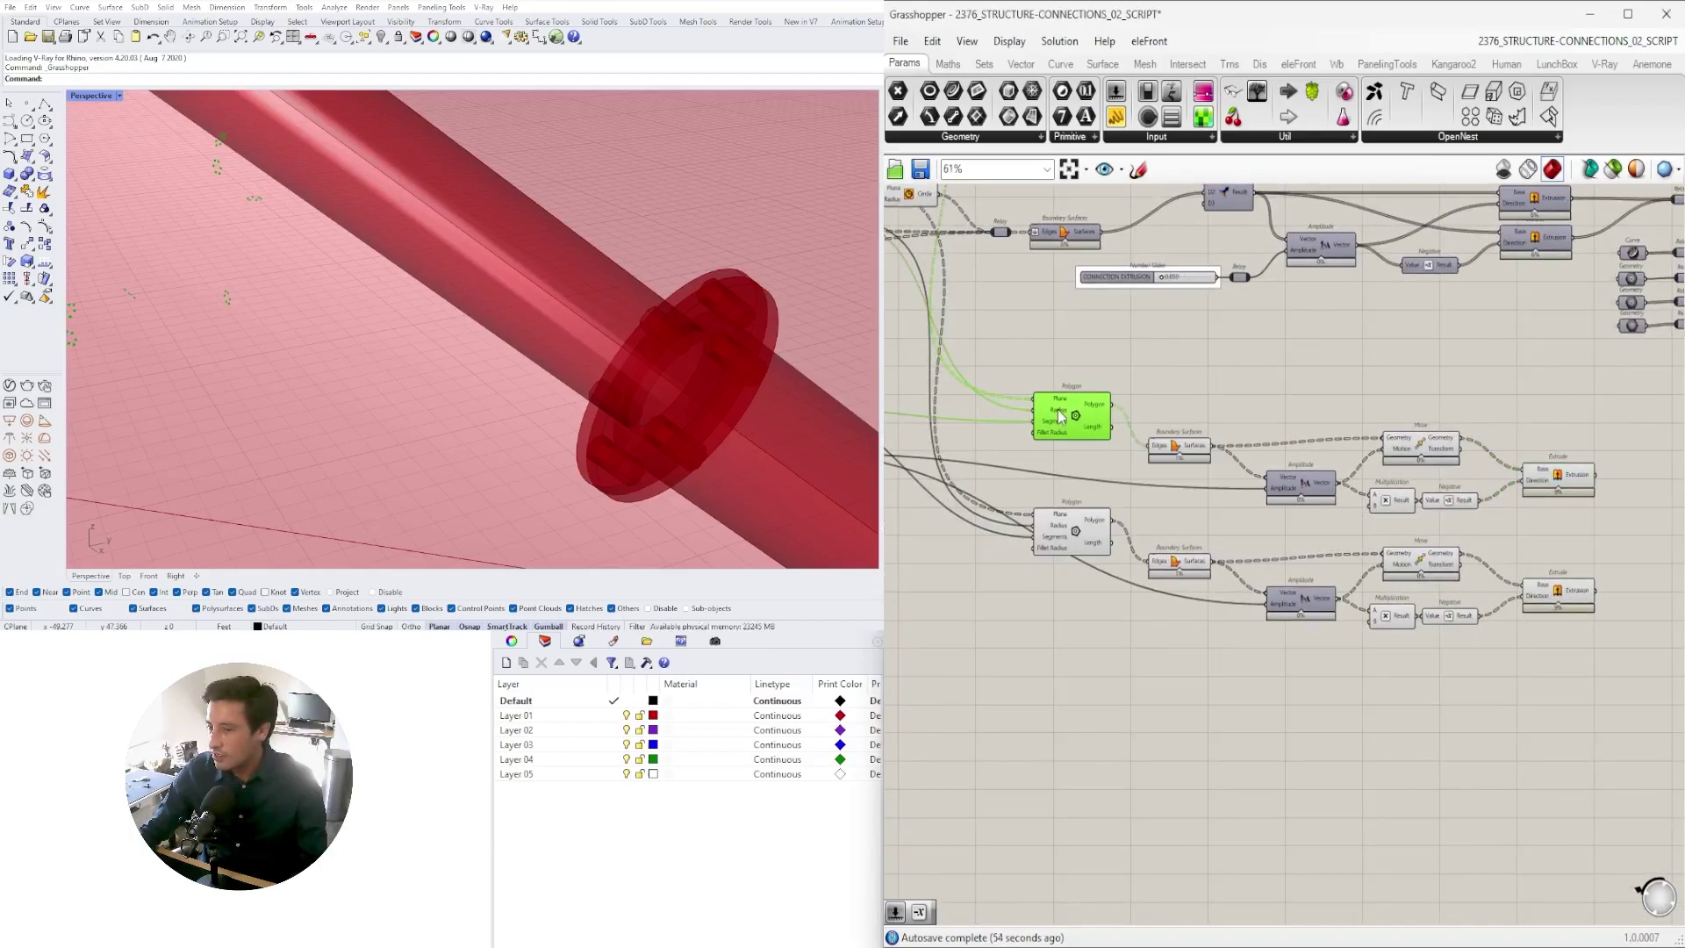
drag(1515, 388, 1579, 455)
drag(1418, 469, 1491, 444)
scroll(494, 292, down, 15)
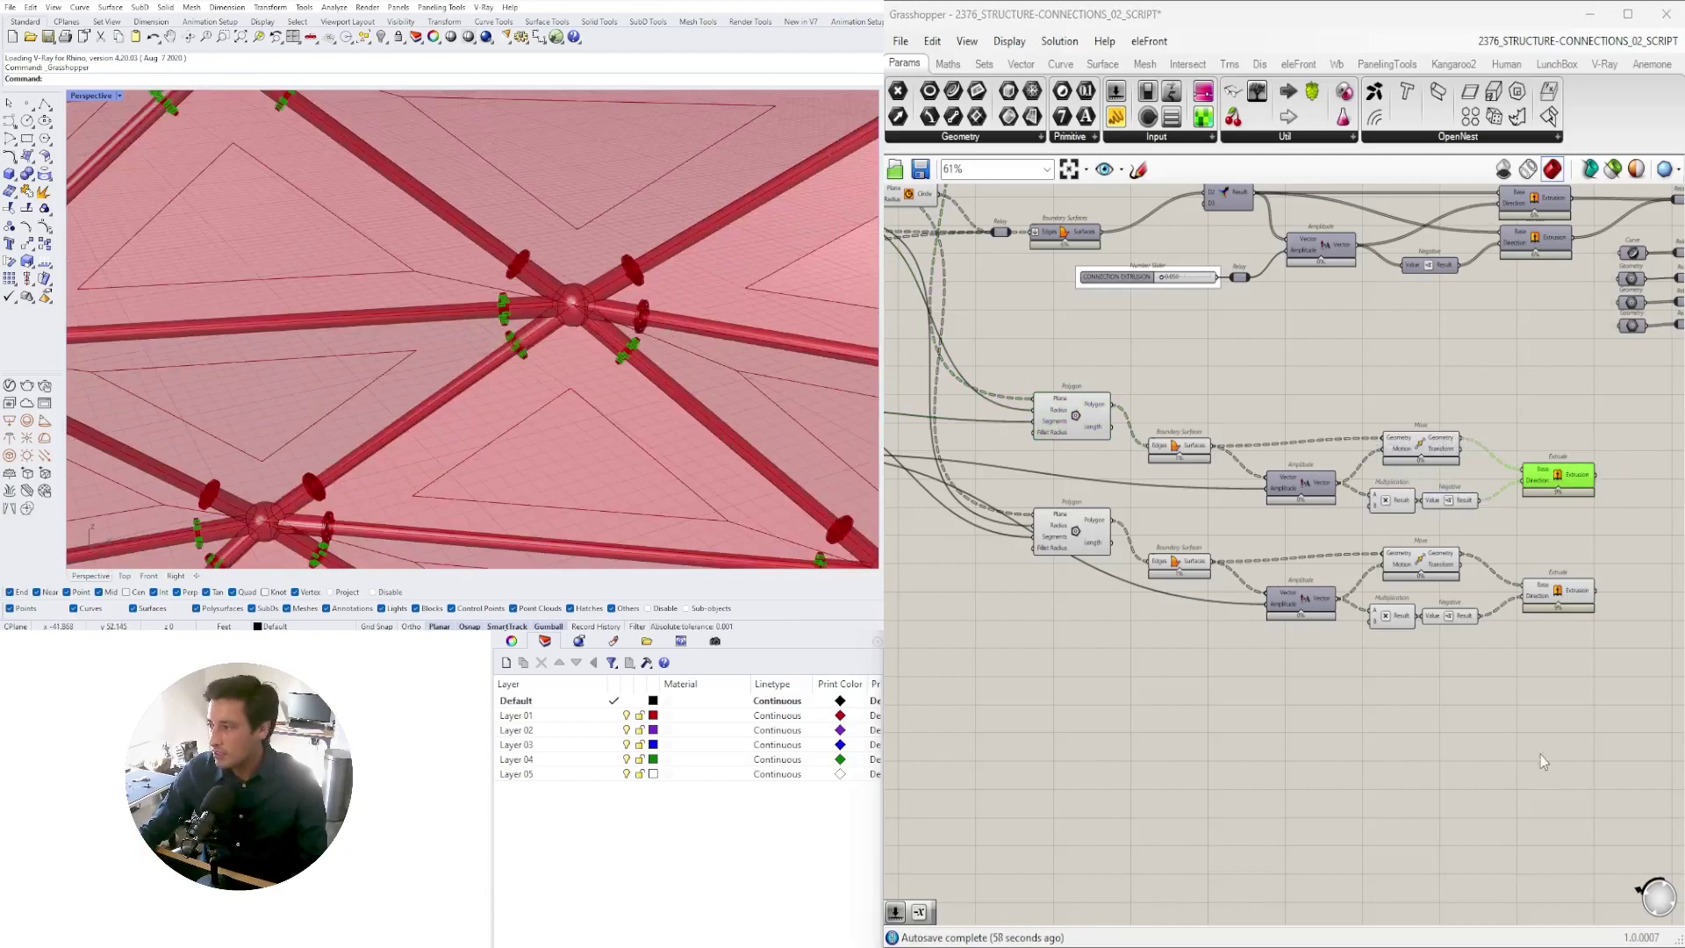
- Select the Extrude components of both bolt branches together and inspect the highlighted bolts on the flanges around one node
shift+drag(1624, 698, 1562, 566)
scroll(606, 289, down, 5)
right_drag(571, 290, 636, 303)
scroll(396, 169, up, 12)
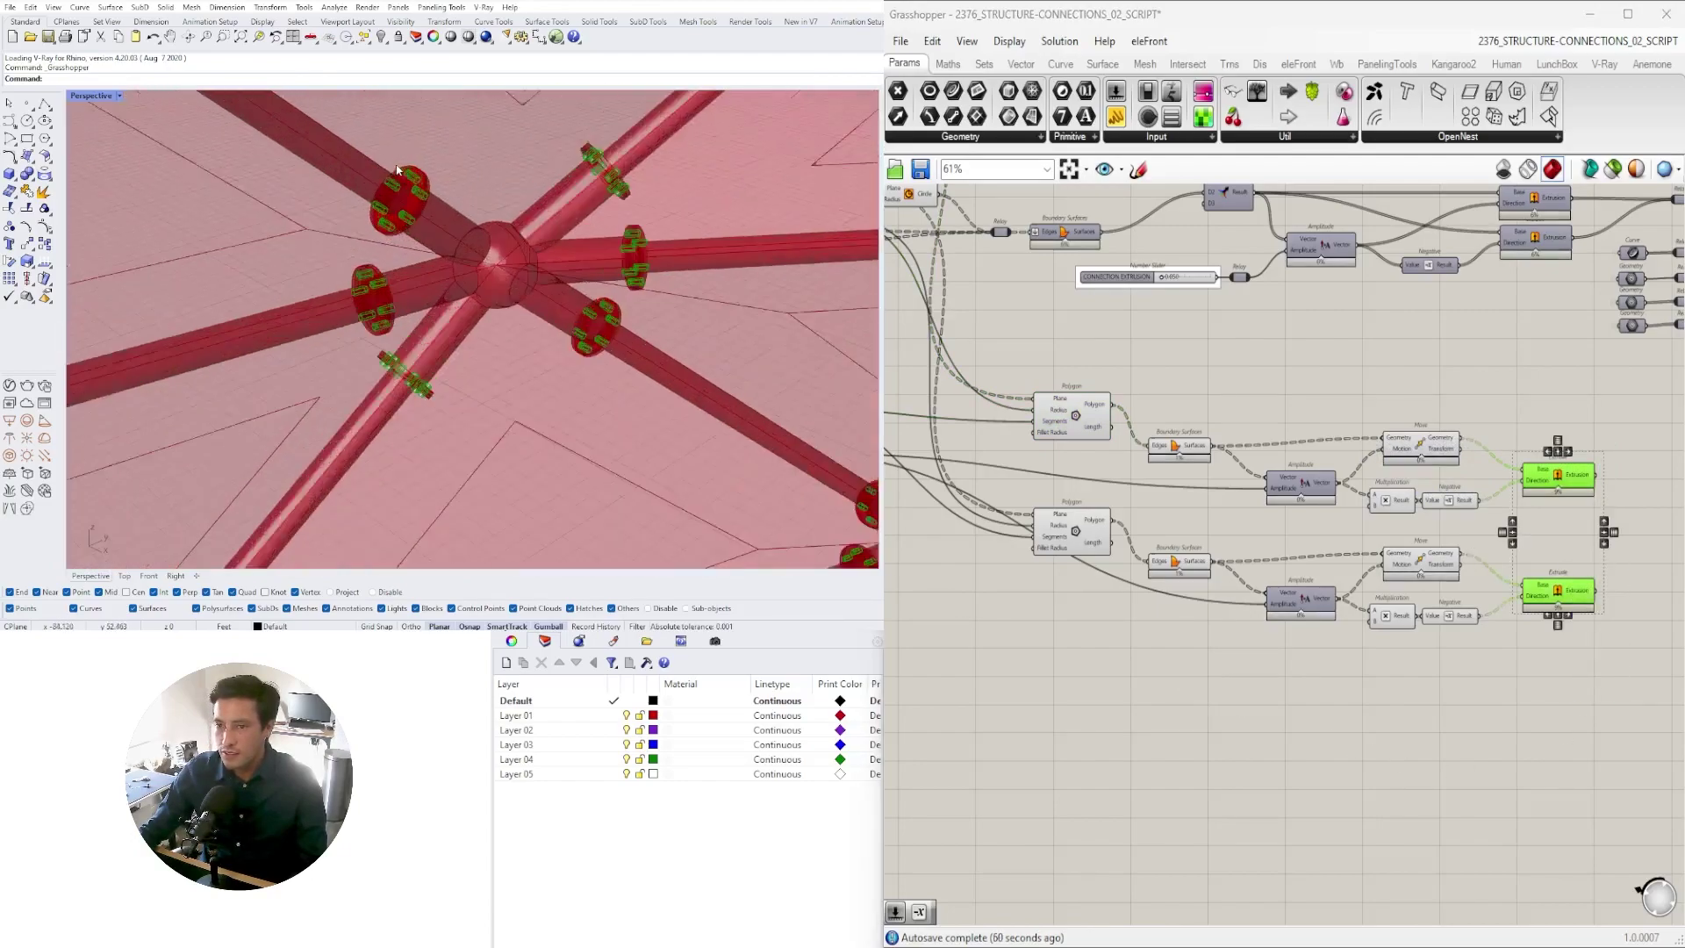
scroll(398, 169, up, 2)
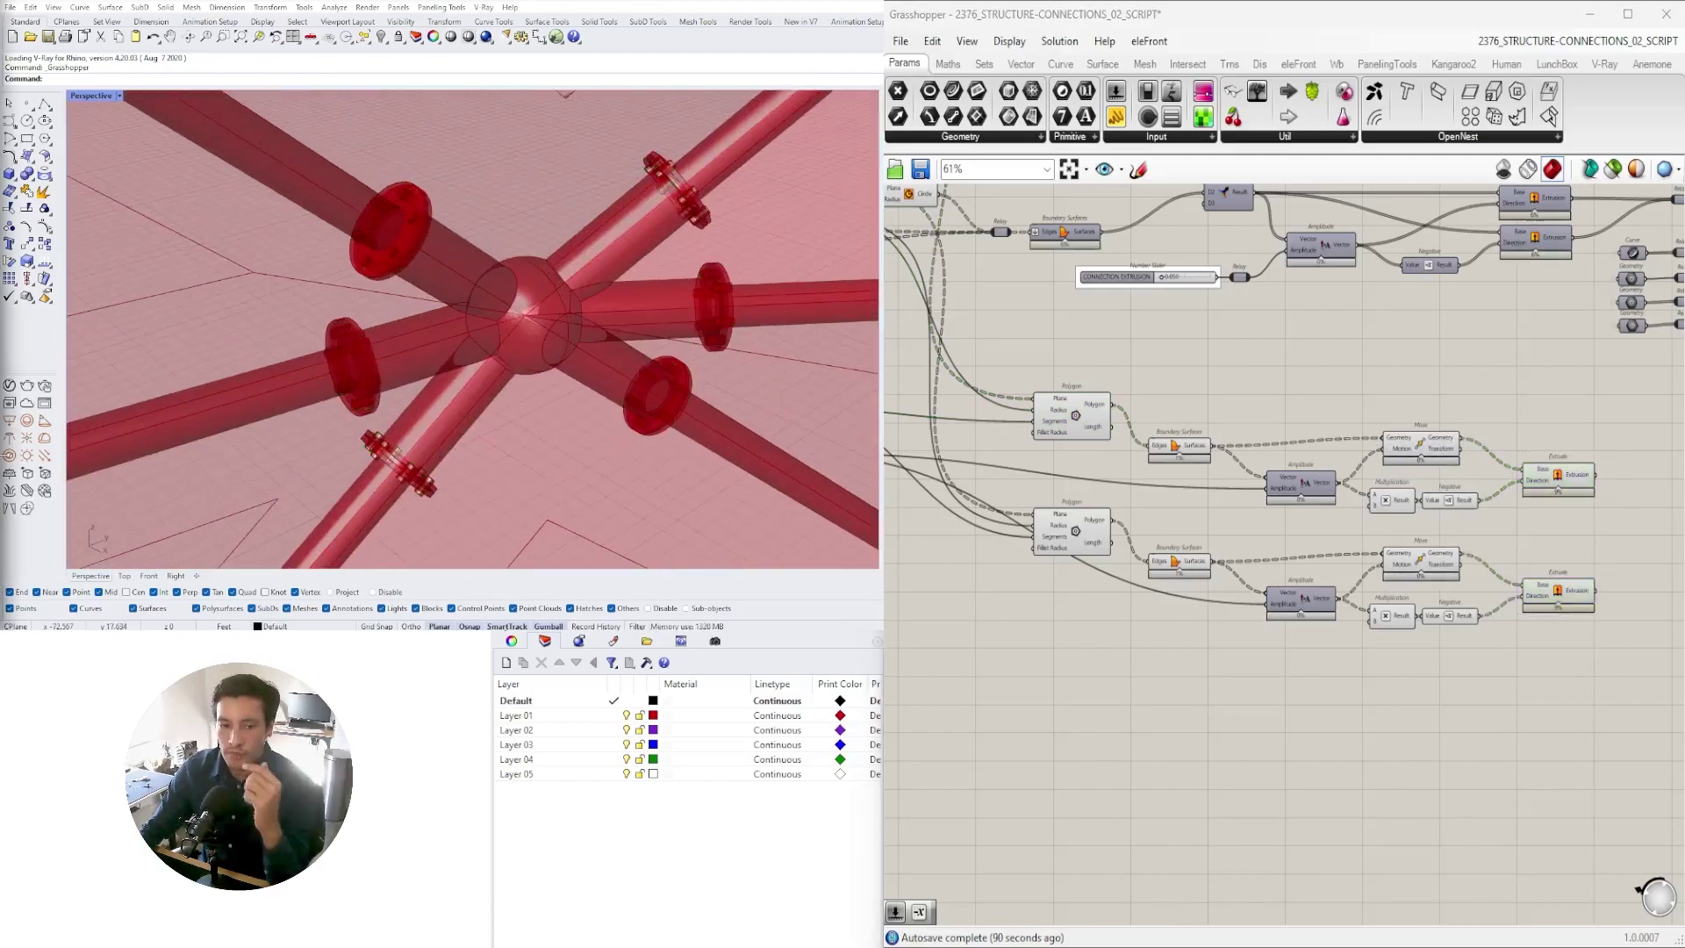
- Move both hexagonal bolt branches farther down the canvas to free space between them and the flange definition
scroll(1424, 583, down, 1)
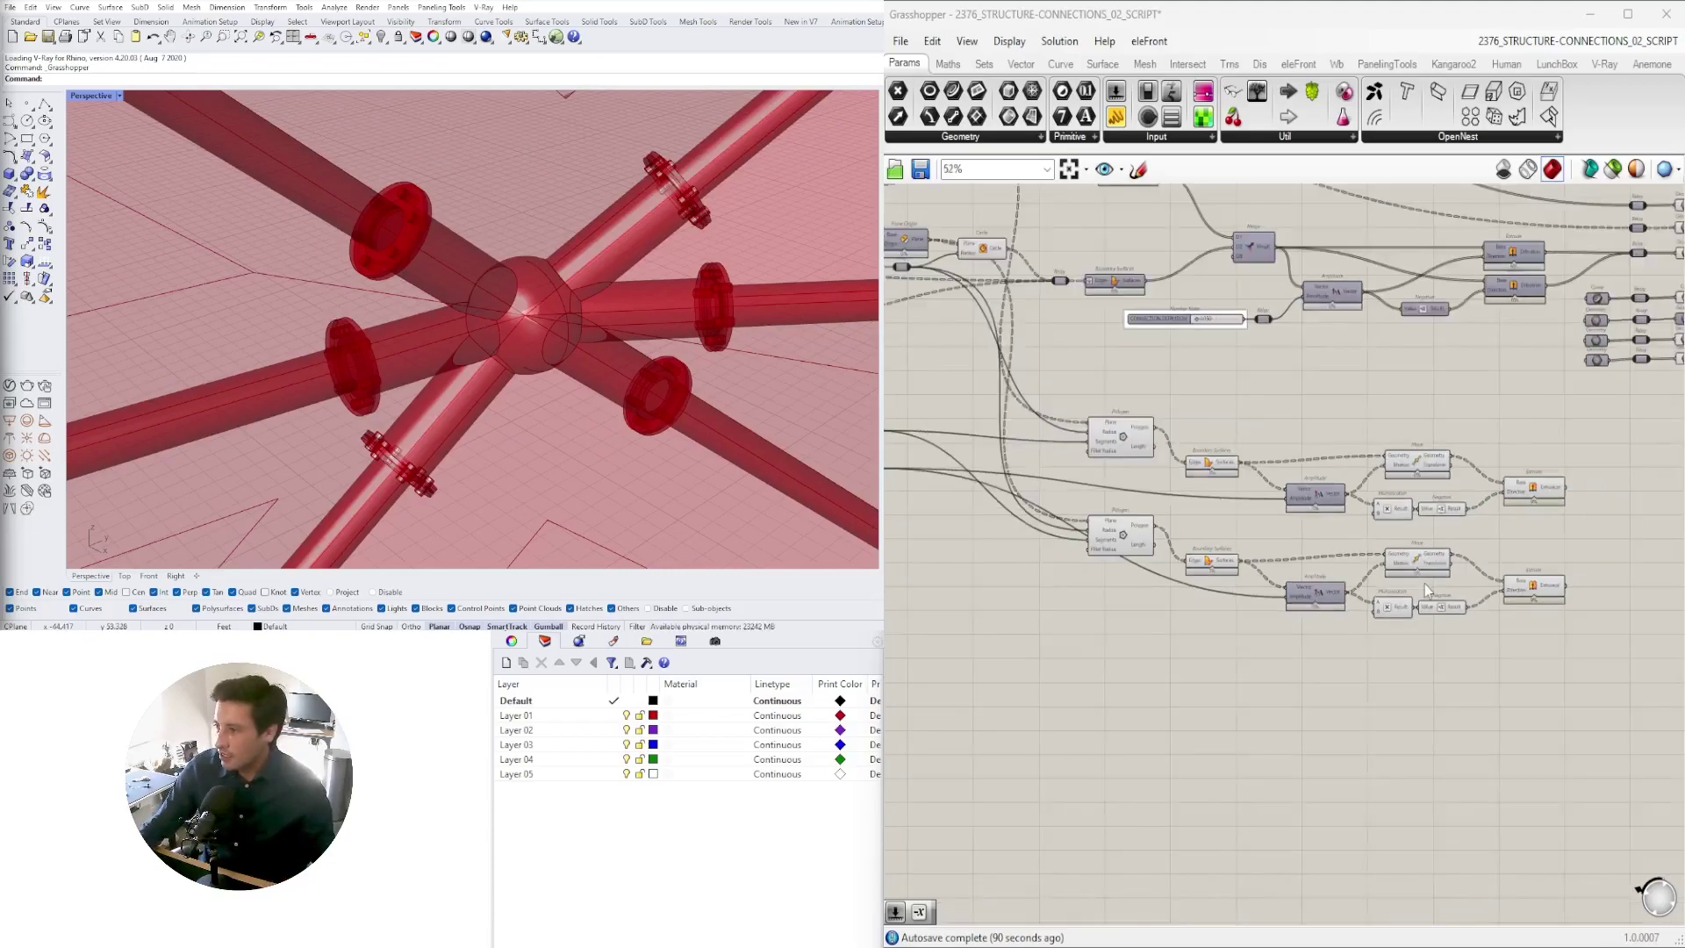
drag(1576, 740, 1099, 472)
click(1270, 369)
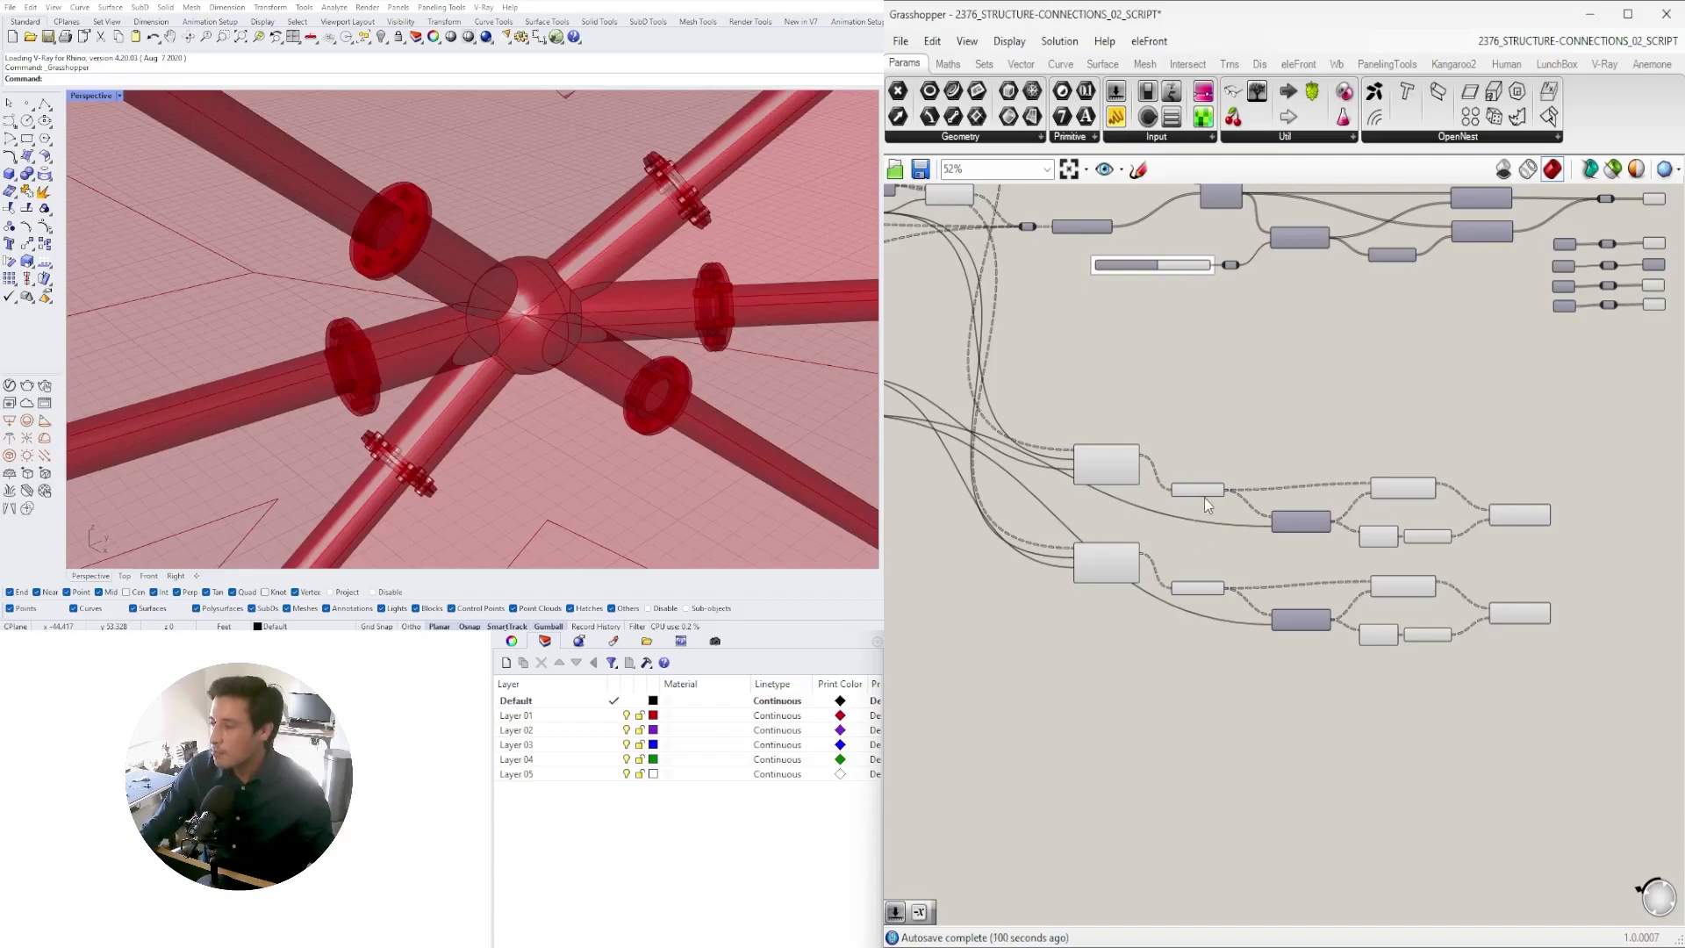
scroll(1110, 465, up, 3)
scroll(1107, 457, up, 1)
click(1104, 473)
right_drag(1107, 388, 1155, 529)
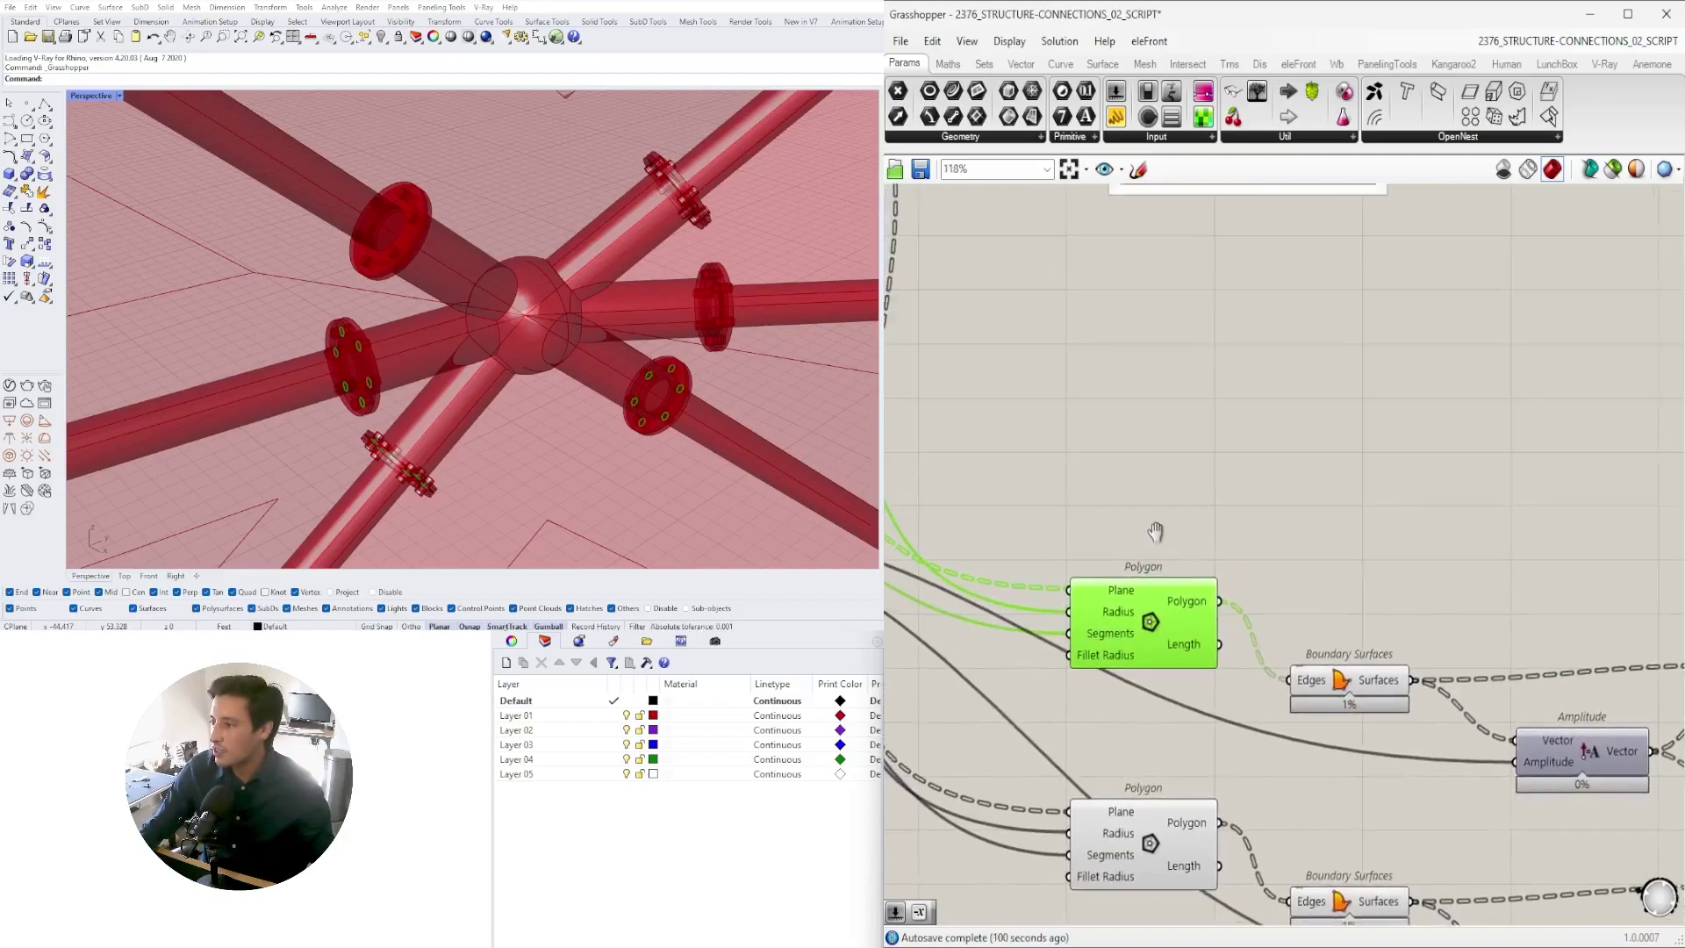
scroll(1167, 528, down, 6)
right_drag(1366, 635, 1325, 507)
drag(1633, 719, 1218, 487)
right_drag(1085, 456, 1182, 477)
drag(1103, 483, 1011, 611)
scroll(1087, 689, down, 3)
click(1348, 729)
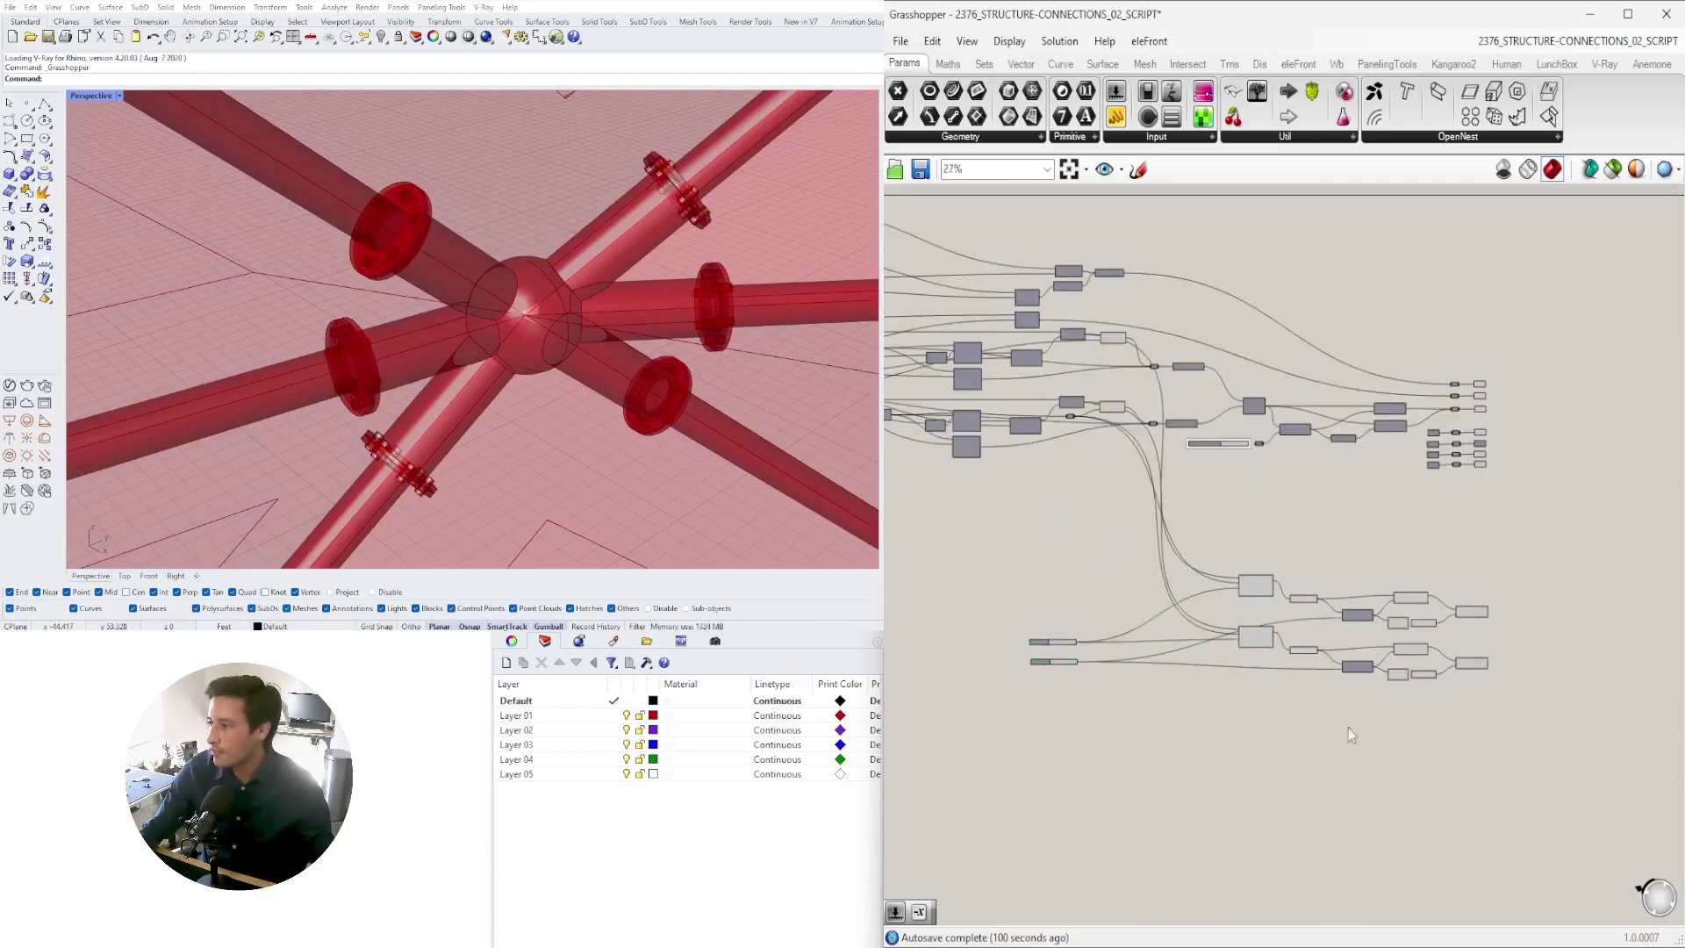
- Add a Boundary Surfaces component below the flange definition and feed its Edges from the lower bolt-hole Circle
scroll(1229, 619, up, 4)
scroll(973, 265, up, 2)
right_drag(973, 265, 934, 435)
click(1165, 389)
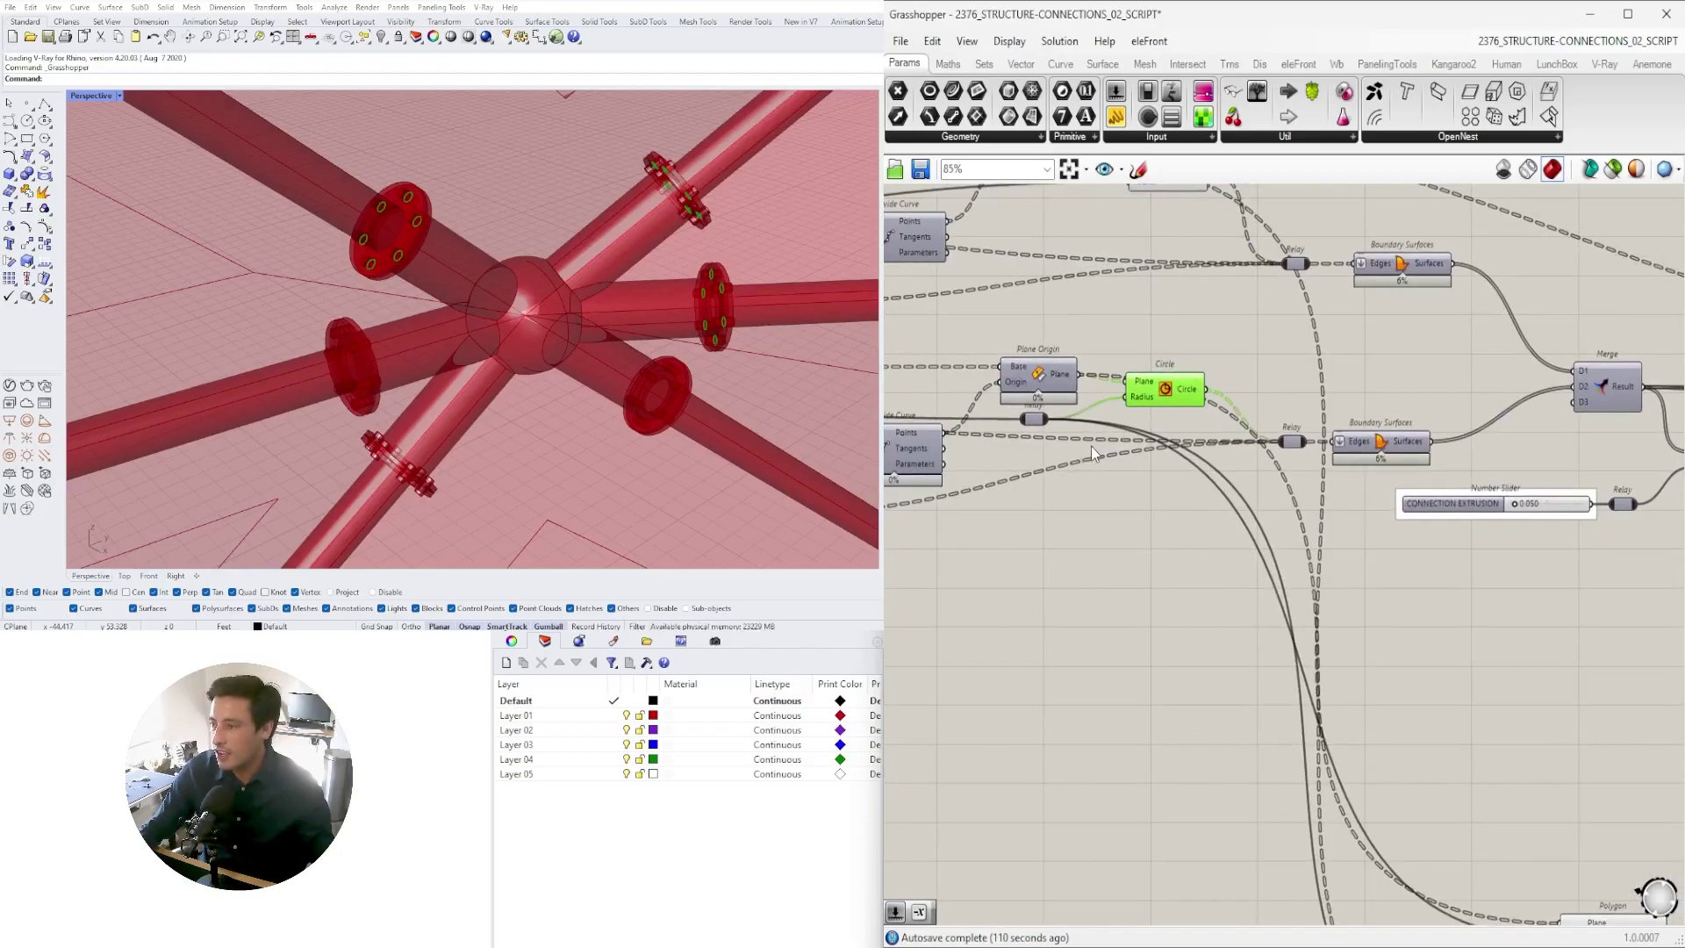
scroll(1092, 447, down, 2)
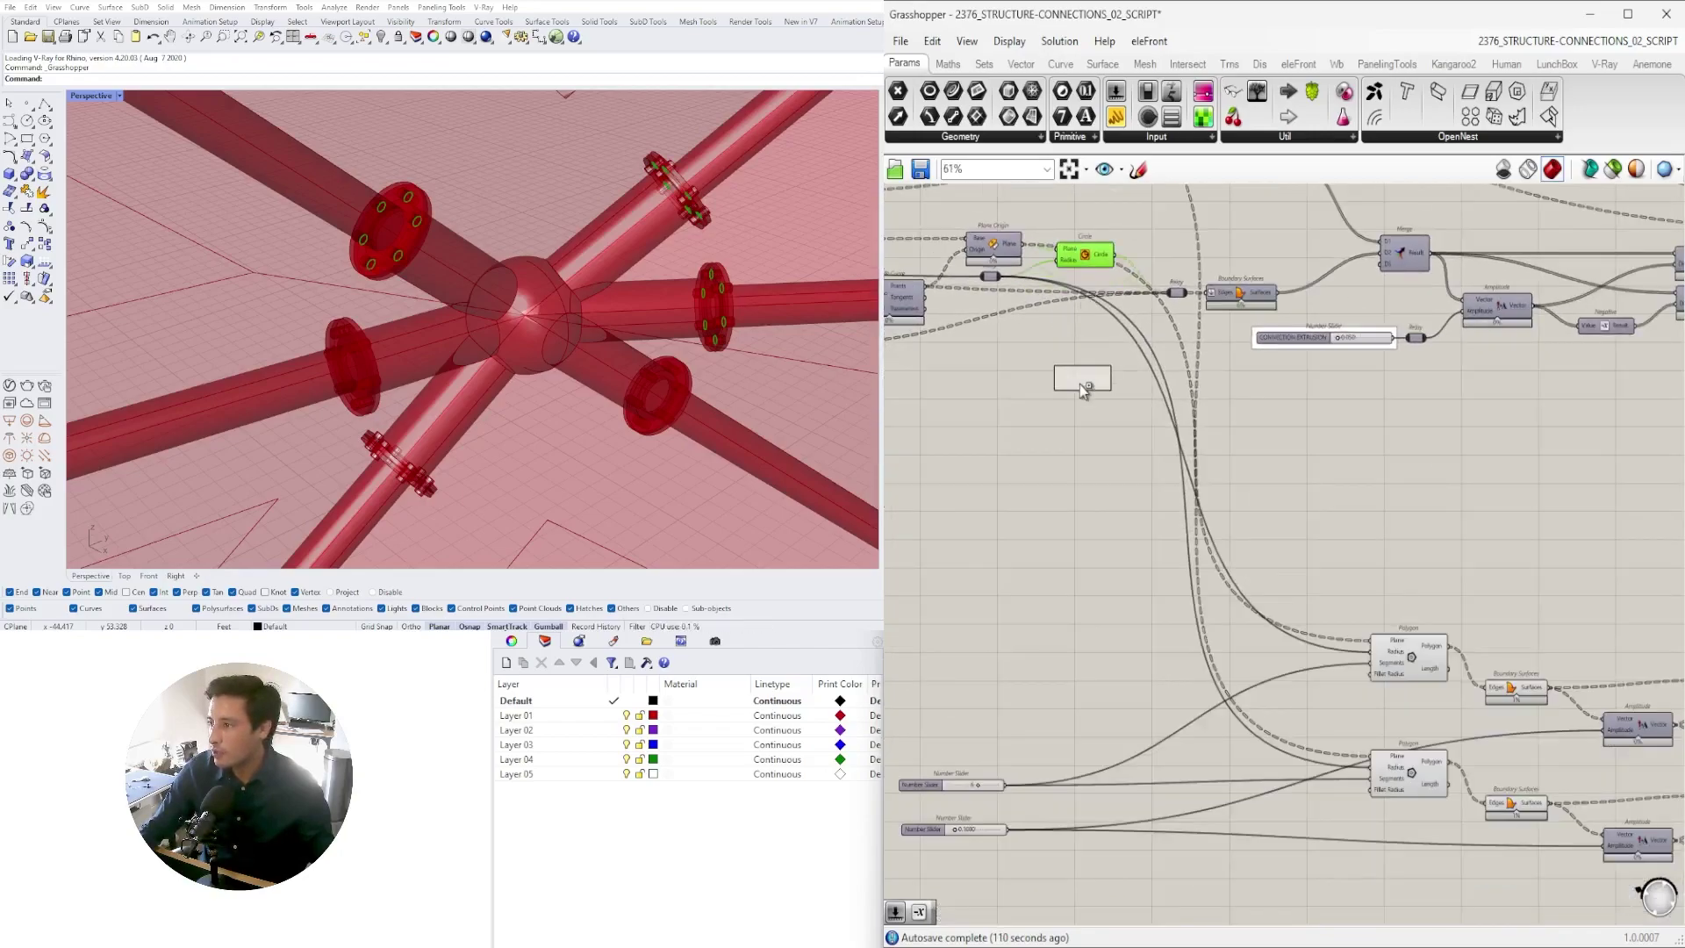
double_click(1272, 460)
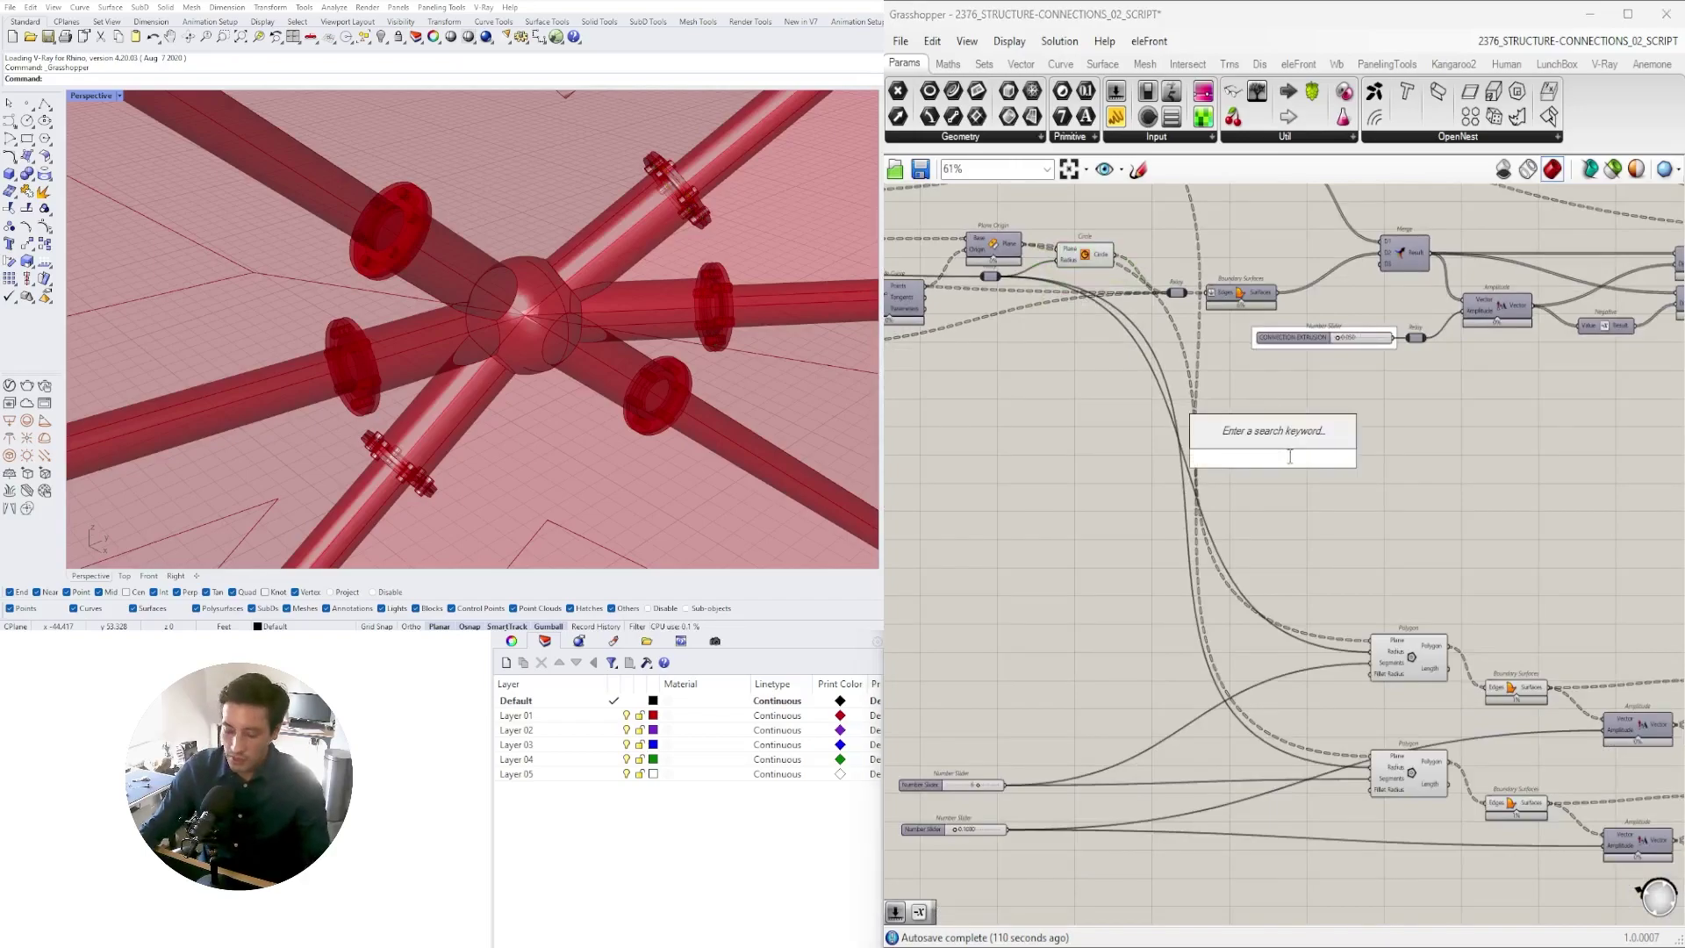
text(boun)
click(1279, 433)
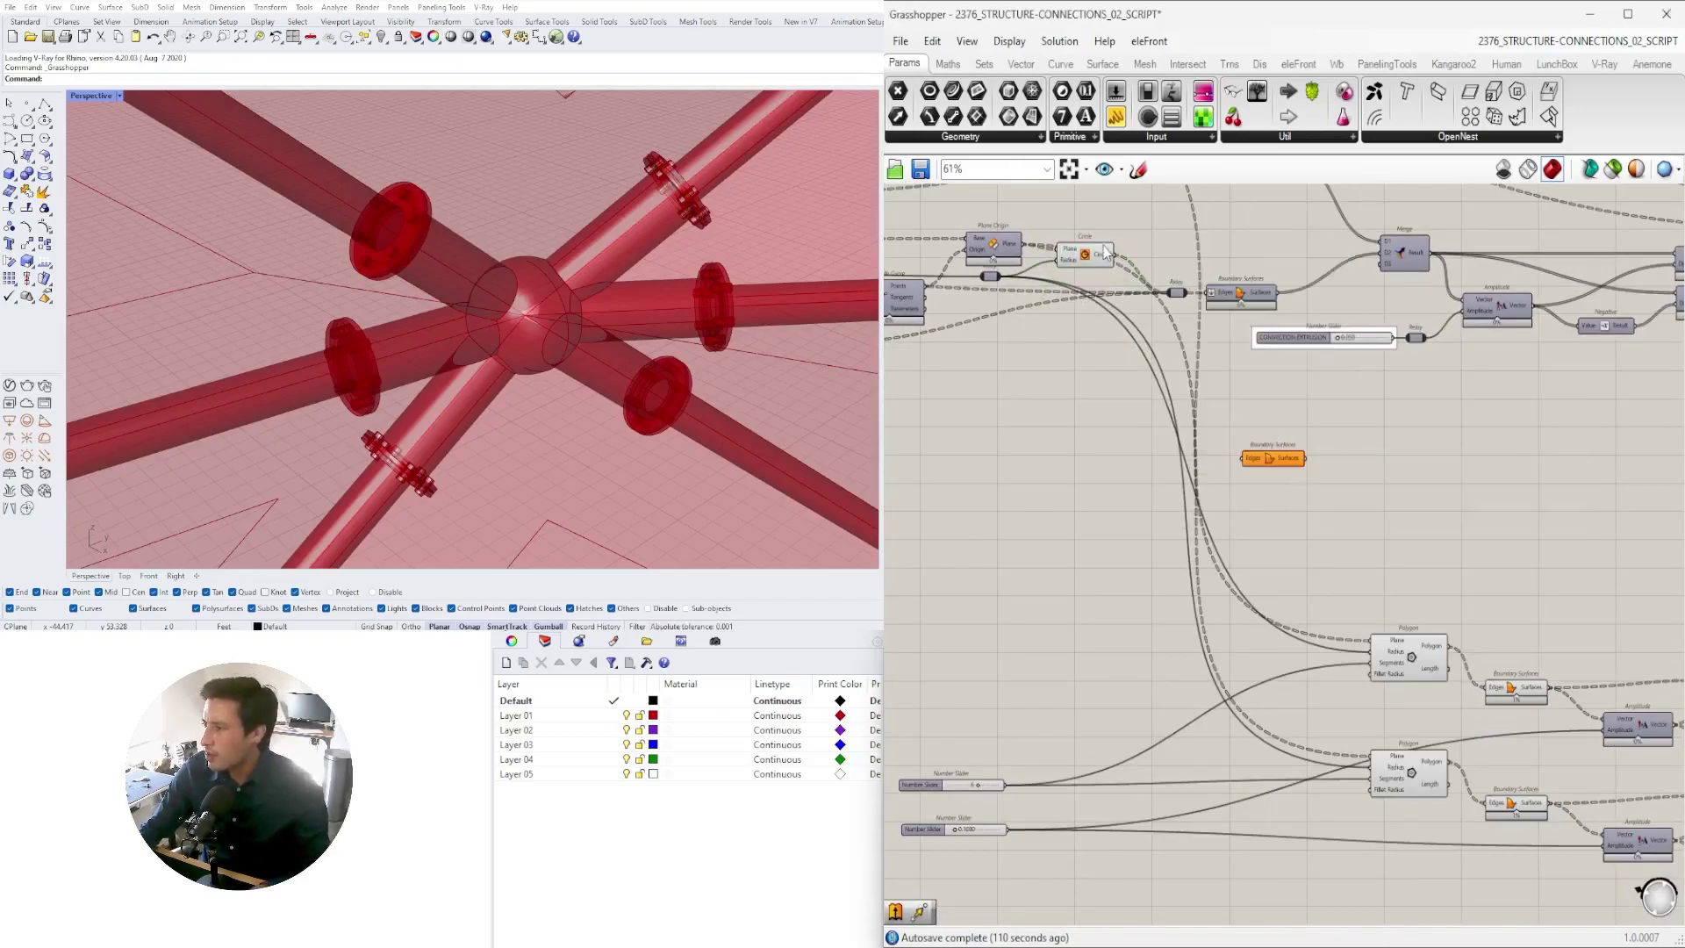
drag(1118, 259, 1455, 526)
right_drag(579, 263, 625, 249)
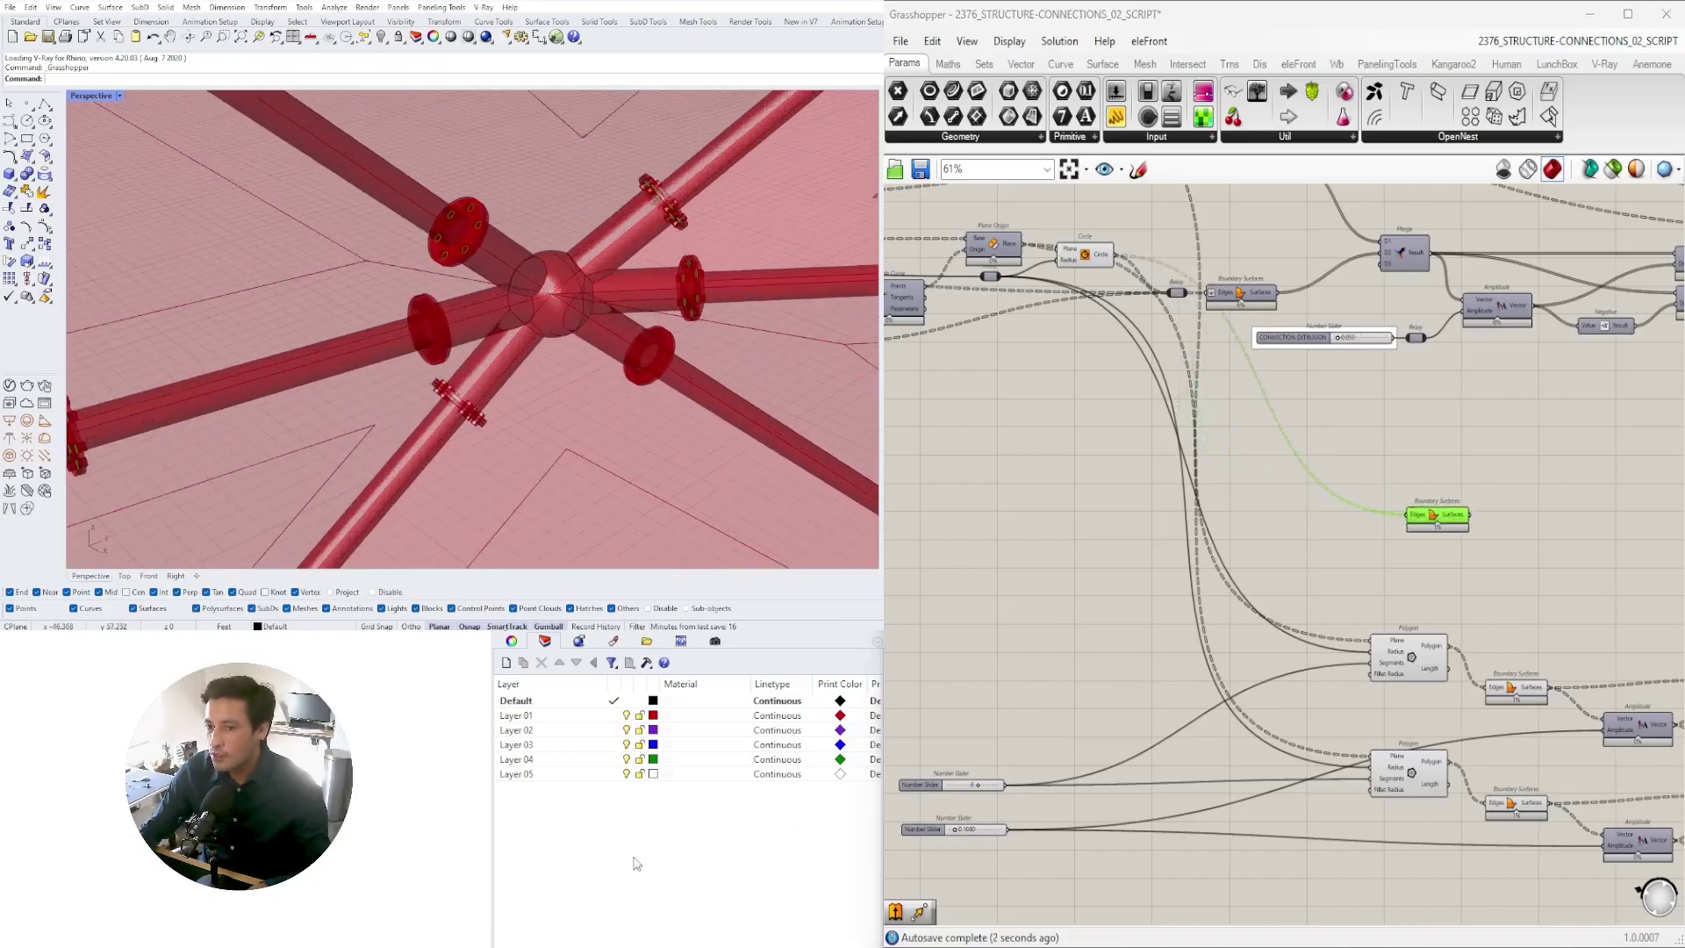
- Add the upper bolt-hole Circle as a second Edges source of the new Boundary Surfaces and hide the preview of both Circles
right_drag(1233, 435, 1234, 626)
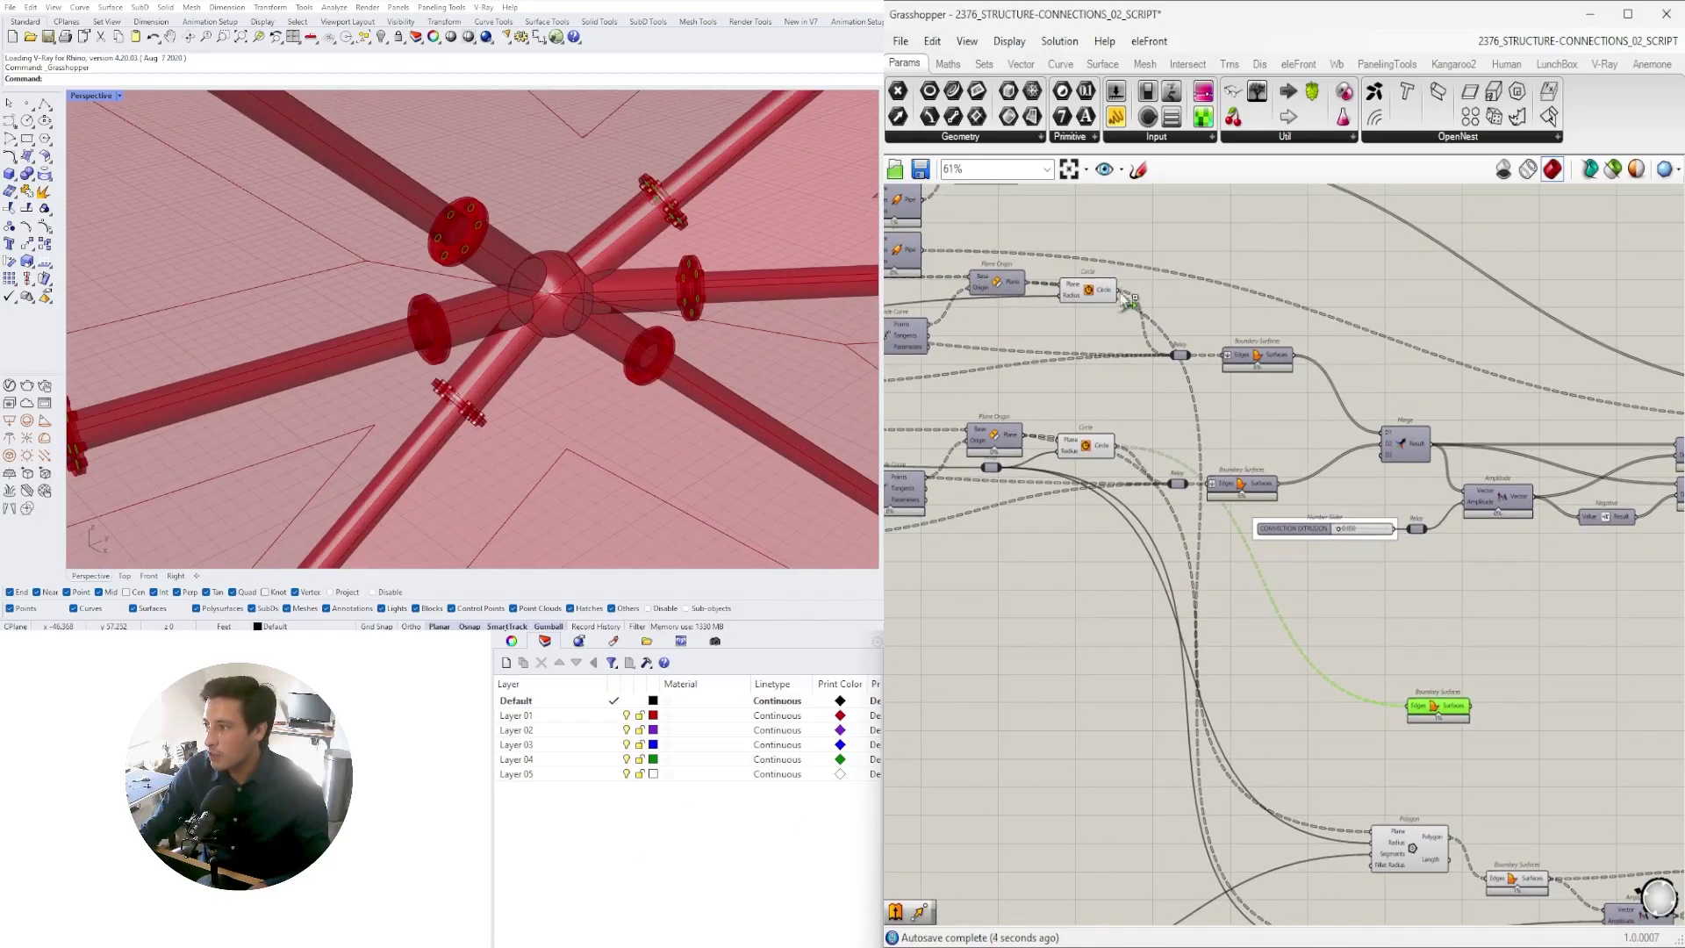
shift+drag(1128, 298, 1387, 703)
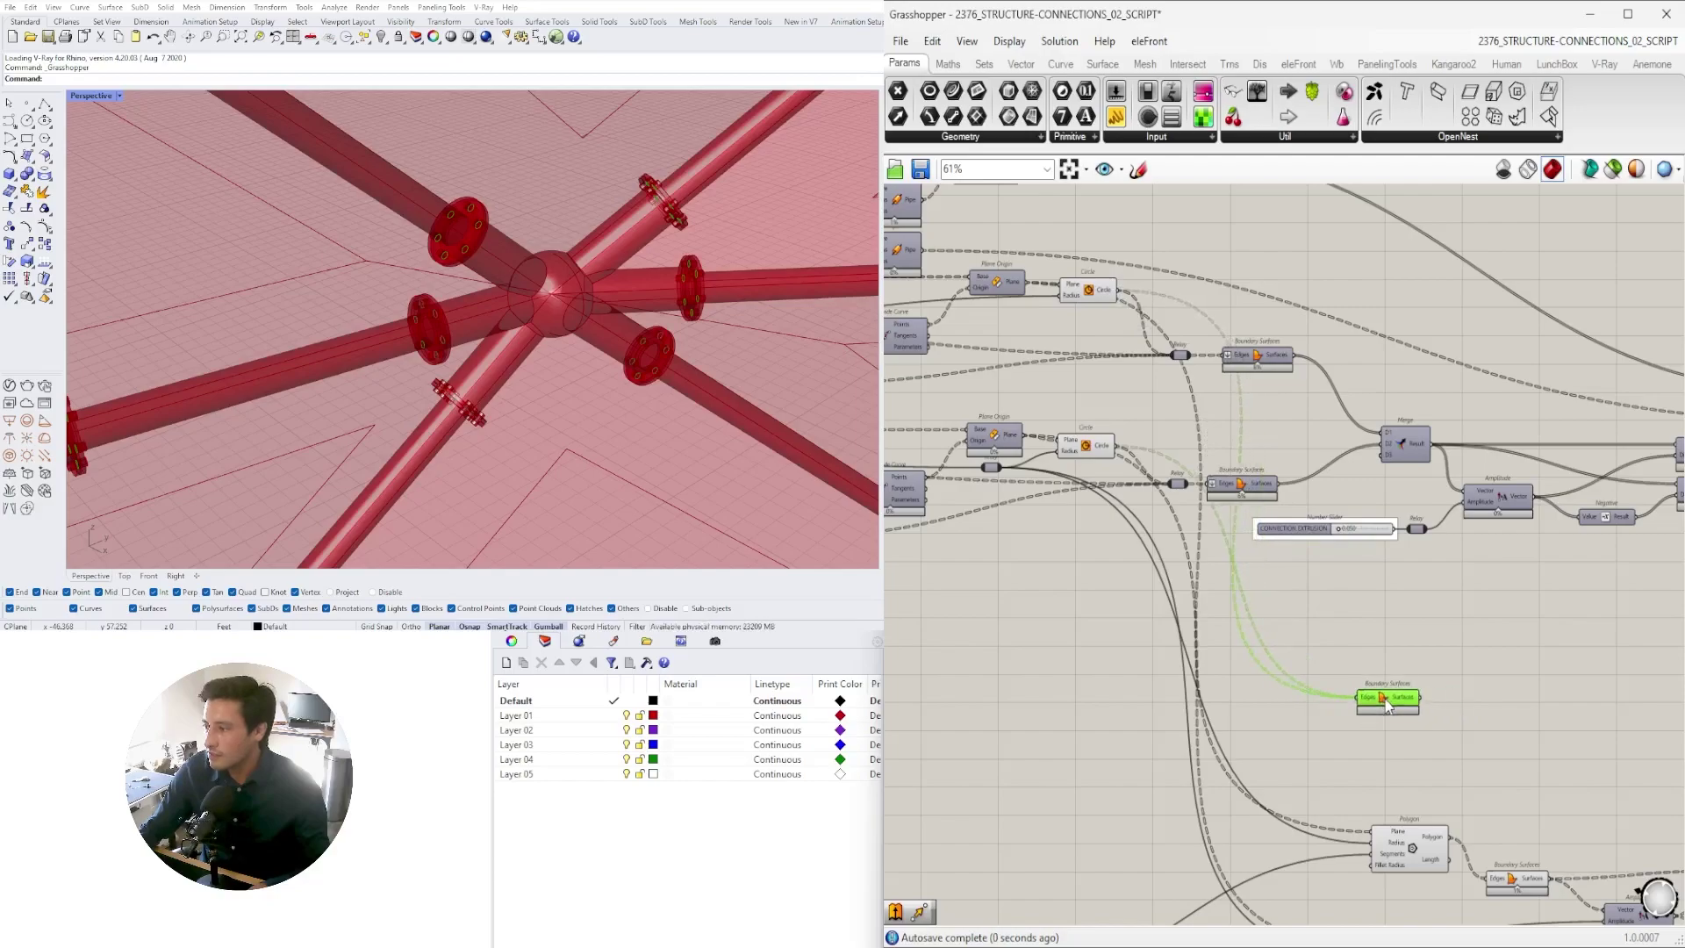
drag(1129, 555, 1064, 290)
scroll(1126, 263, up, 2)
middle_click(1127, 250)
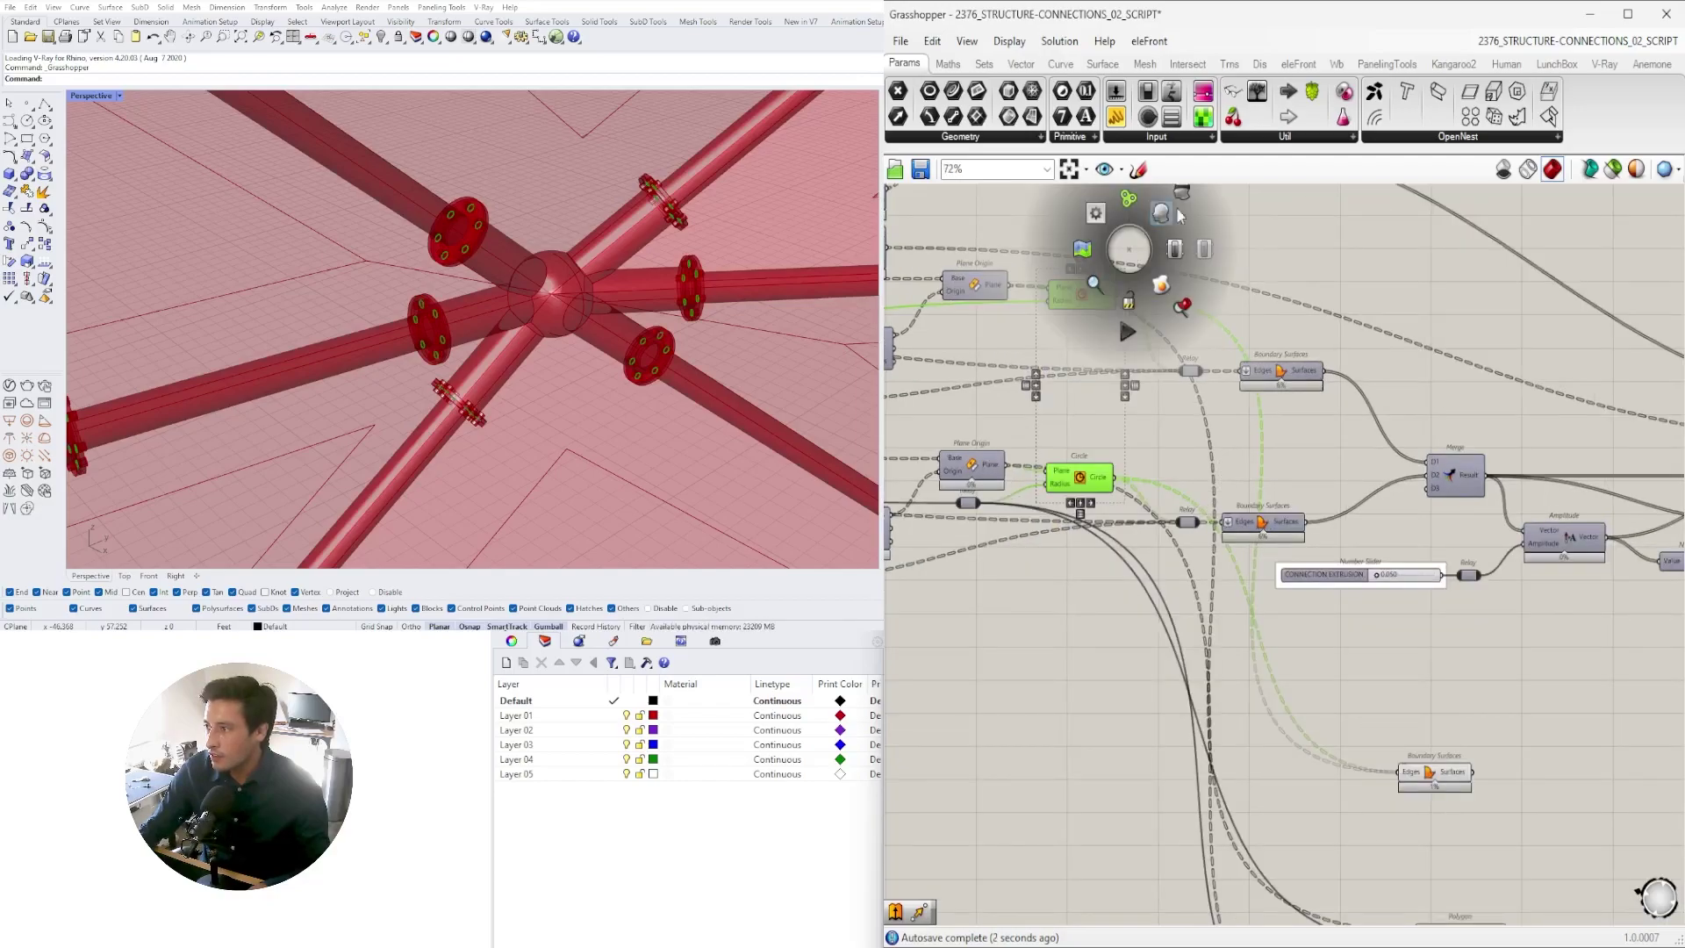
click(1169, 212)
- Examine the new circular bolt-hole surfaces on the flanges around the node from several angles and distances
right_drag(1396, 753, 1259, 622)
scroll(1259, 621, up, 3)
drag(1321, 655, 1351, 695)
scroll(459, 218, up, 6)
right_drag(459, 218, 600, 221)
scroll(403, 226, down, 6)
scroll(601, 220, up, 2)
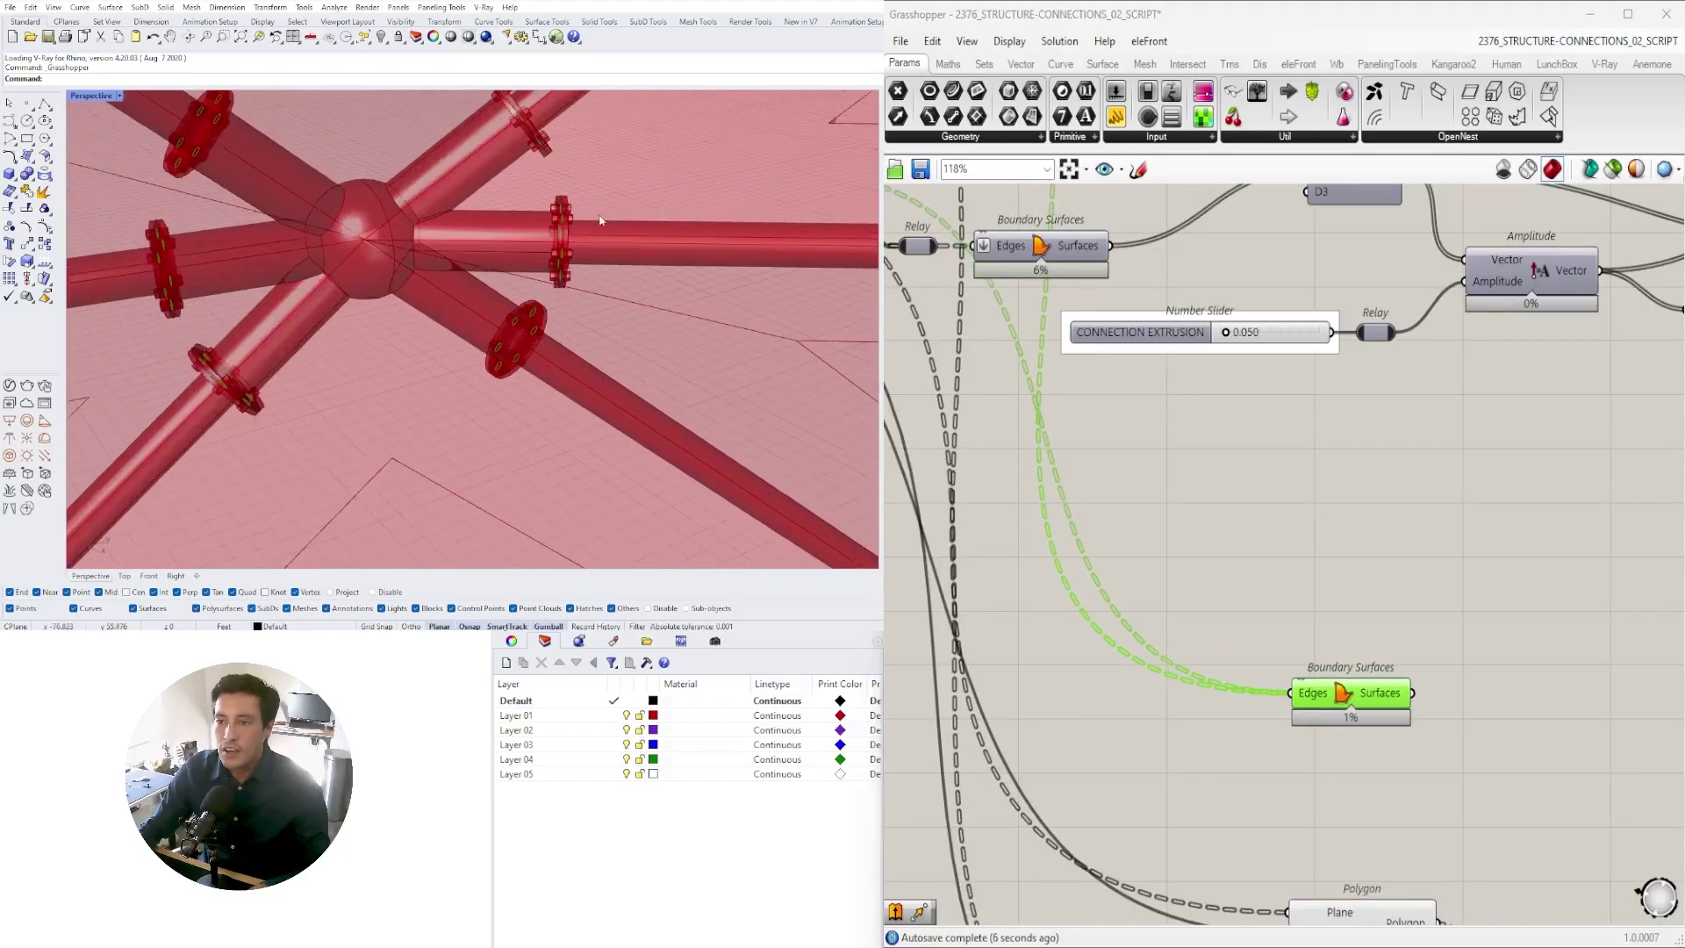
scroll(522, 349, up, 2)
scroll(522, 349, up, 1)
scroll(523, 347, down, 3)
right_drag(522, 348, 605, 343)
right_drag(1417, 655, 1329, 552)
drag(1264, 604, 1327, 477)
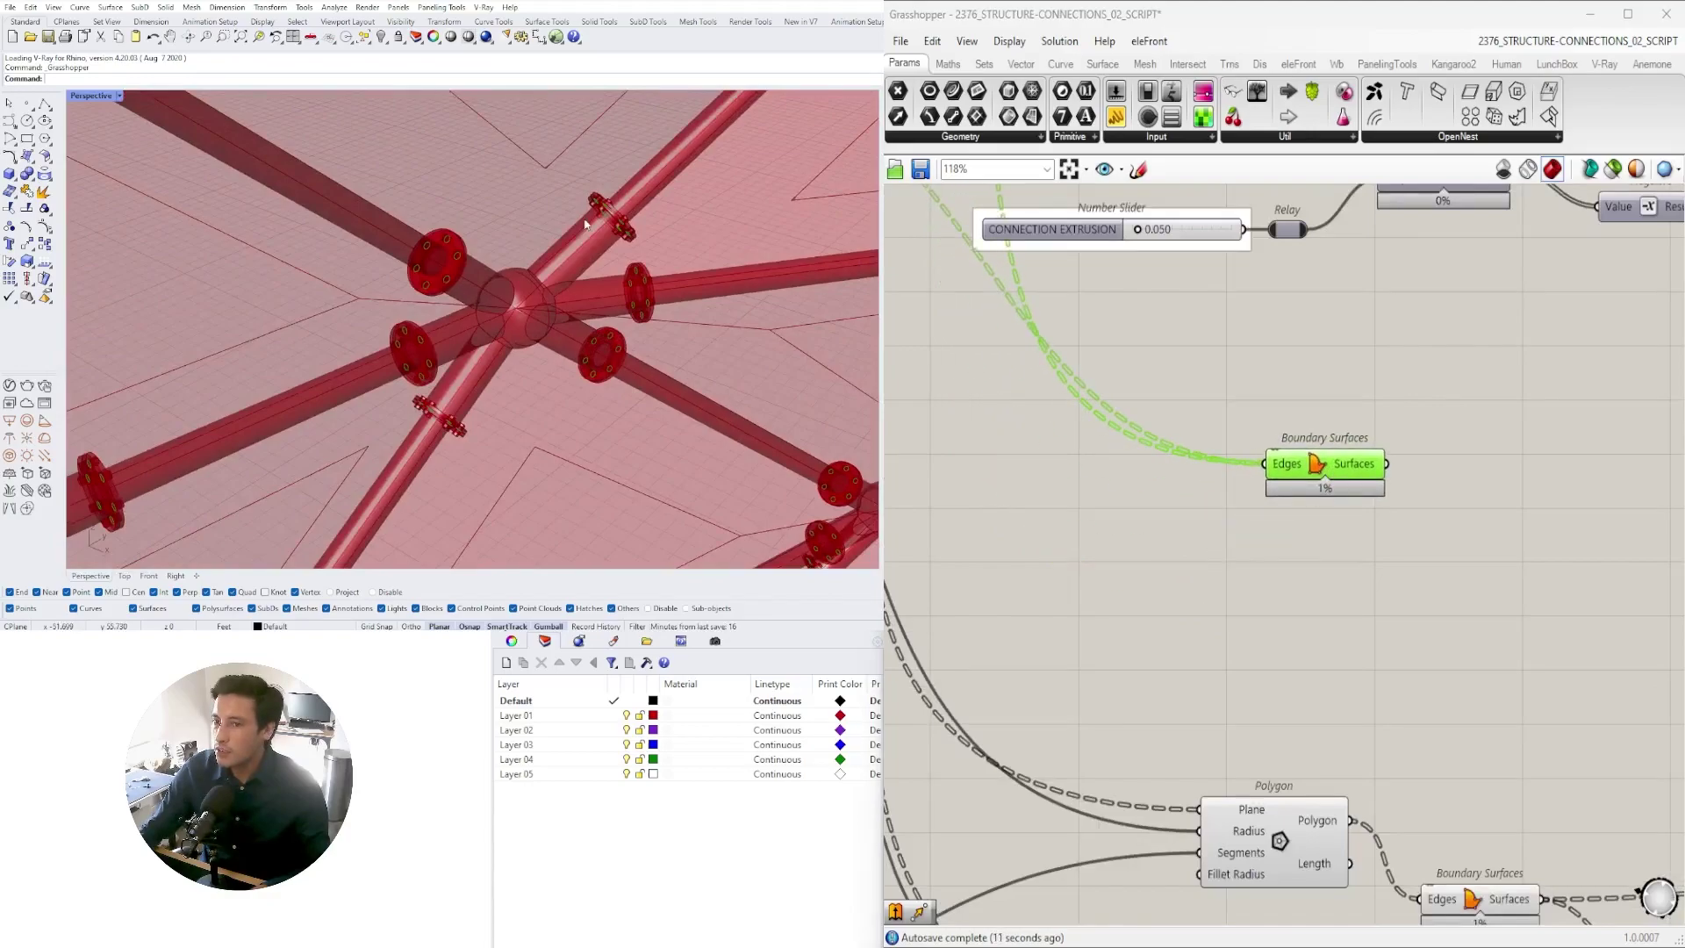
right_drag(1229, 597, 1085, 555)
right_drag(437, 309, 331, 280)
scroll(330, 280, up, 5)
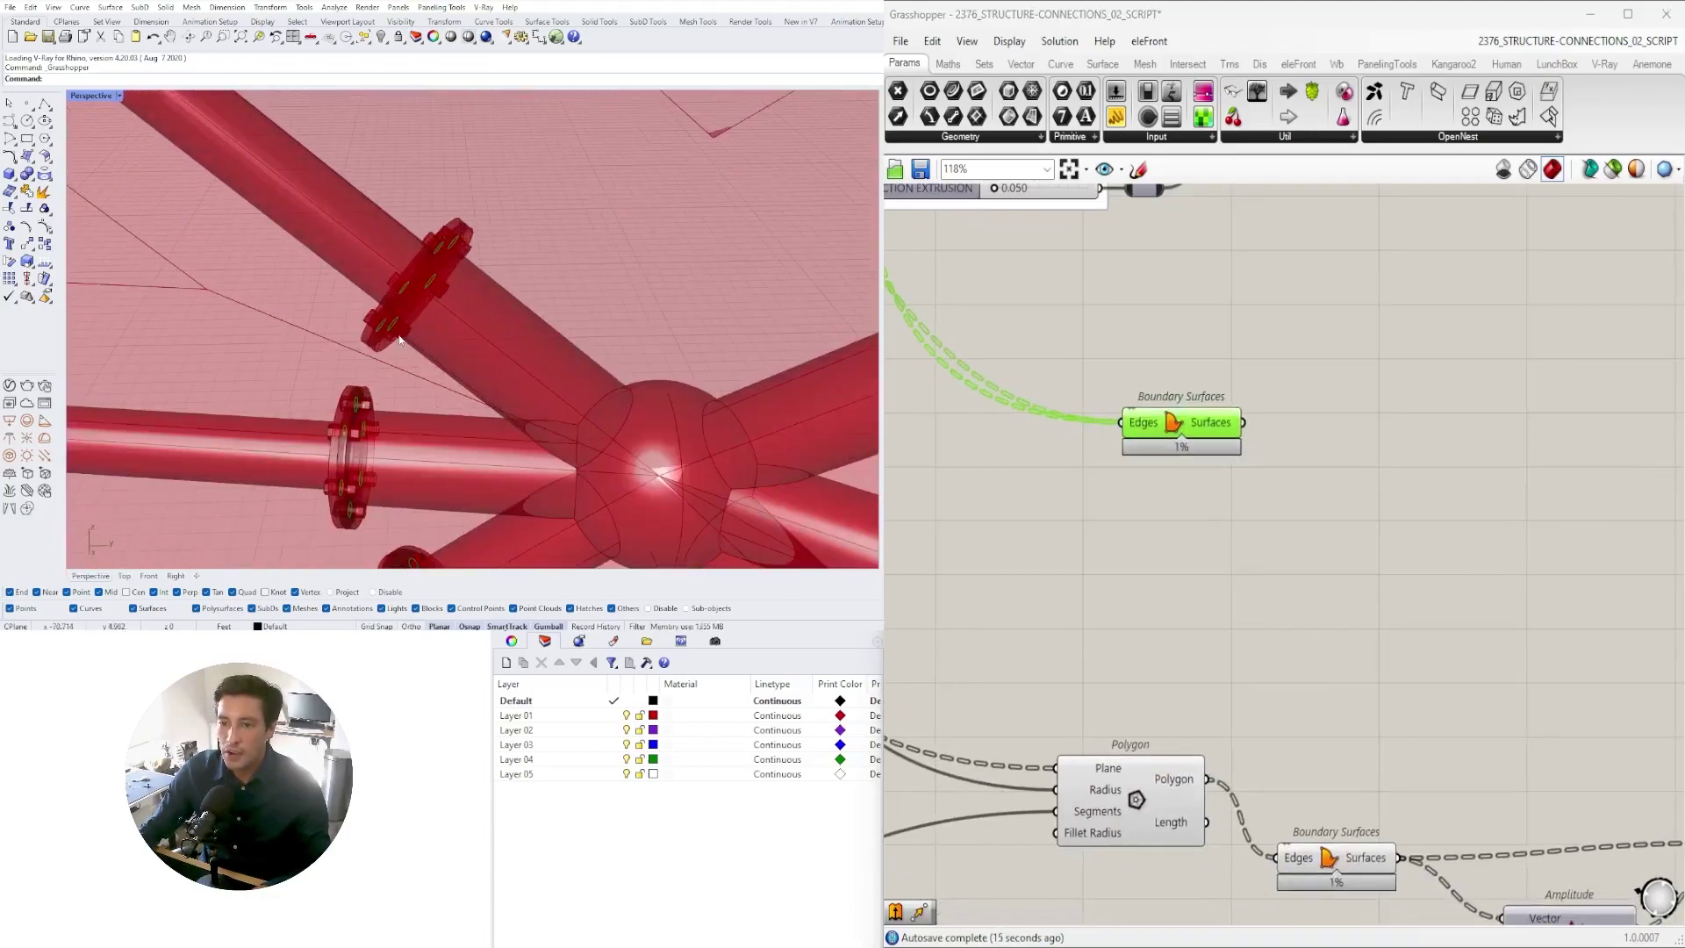
scroll(392, 336, down, 10)
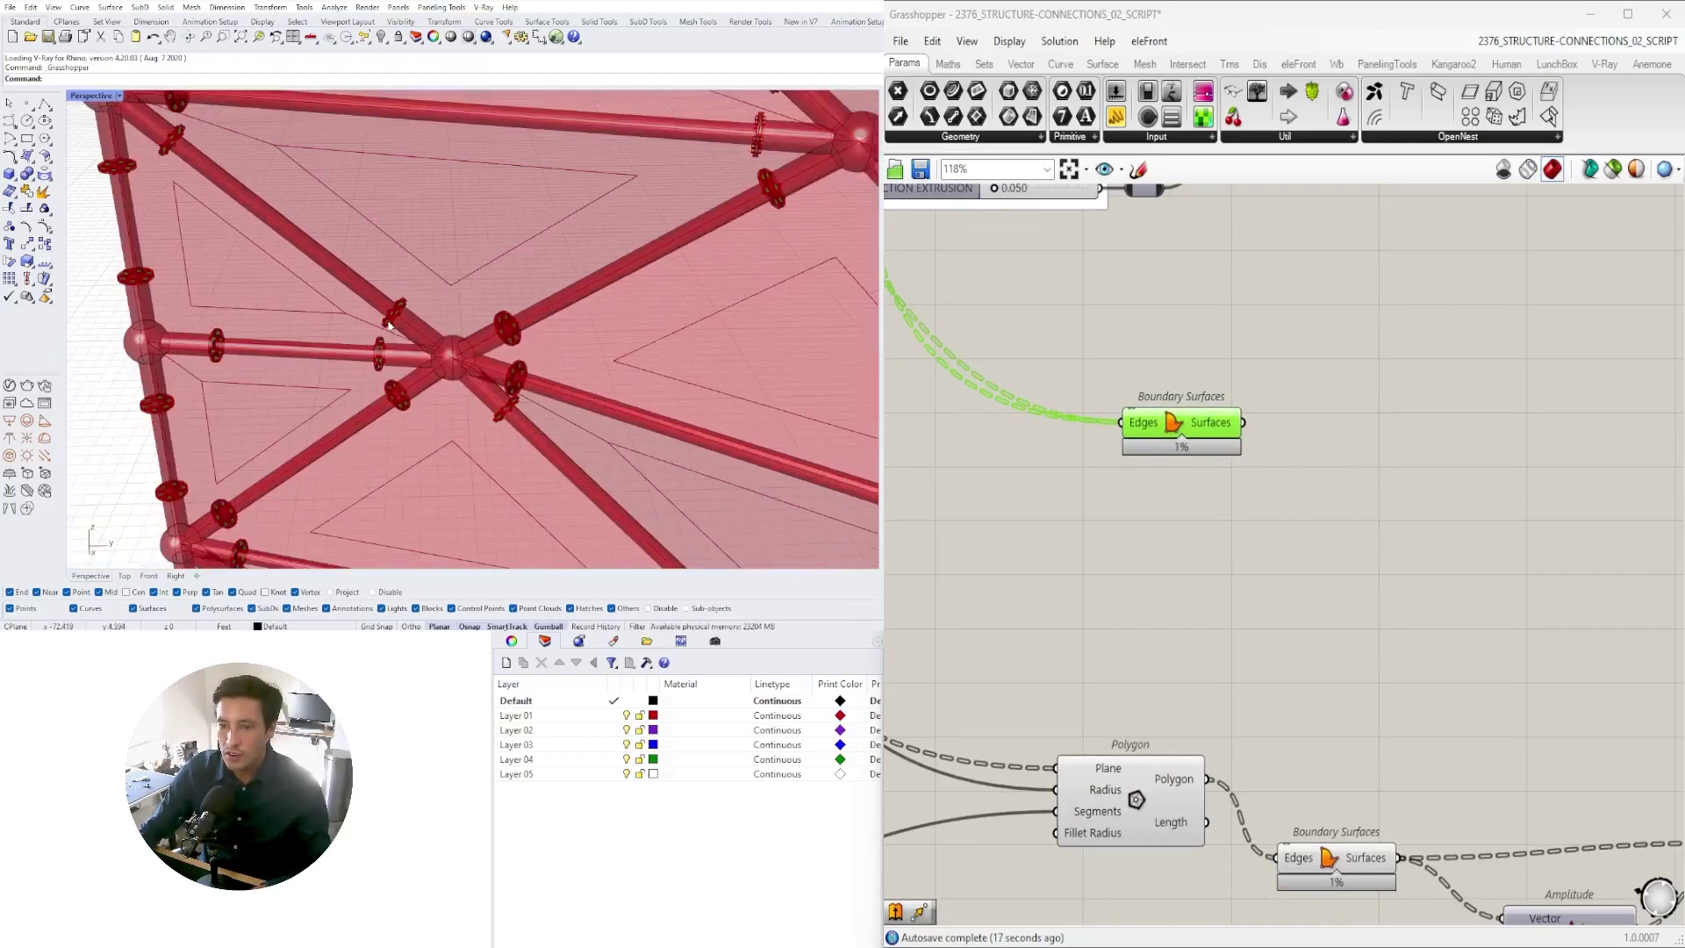
scroll(441, 354, up, 6)
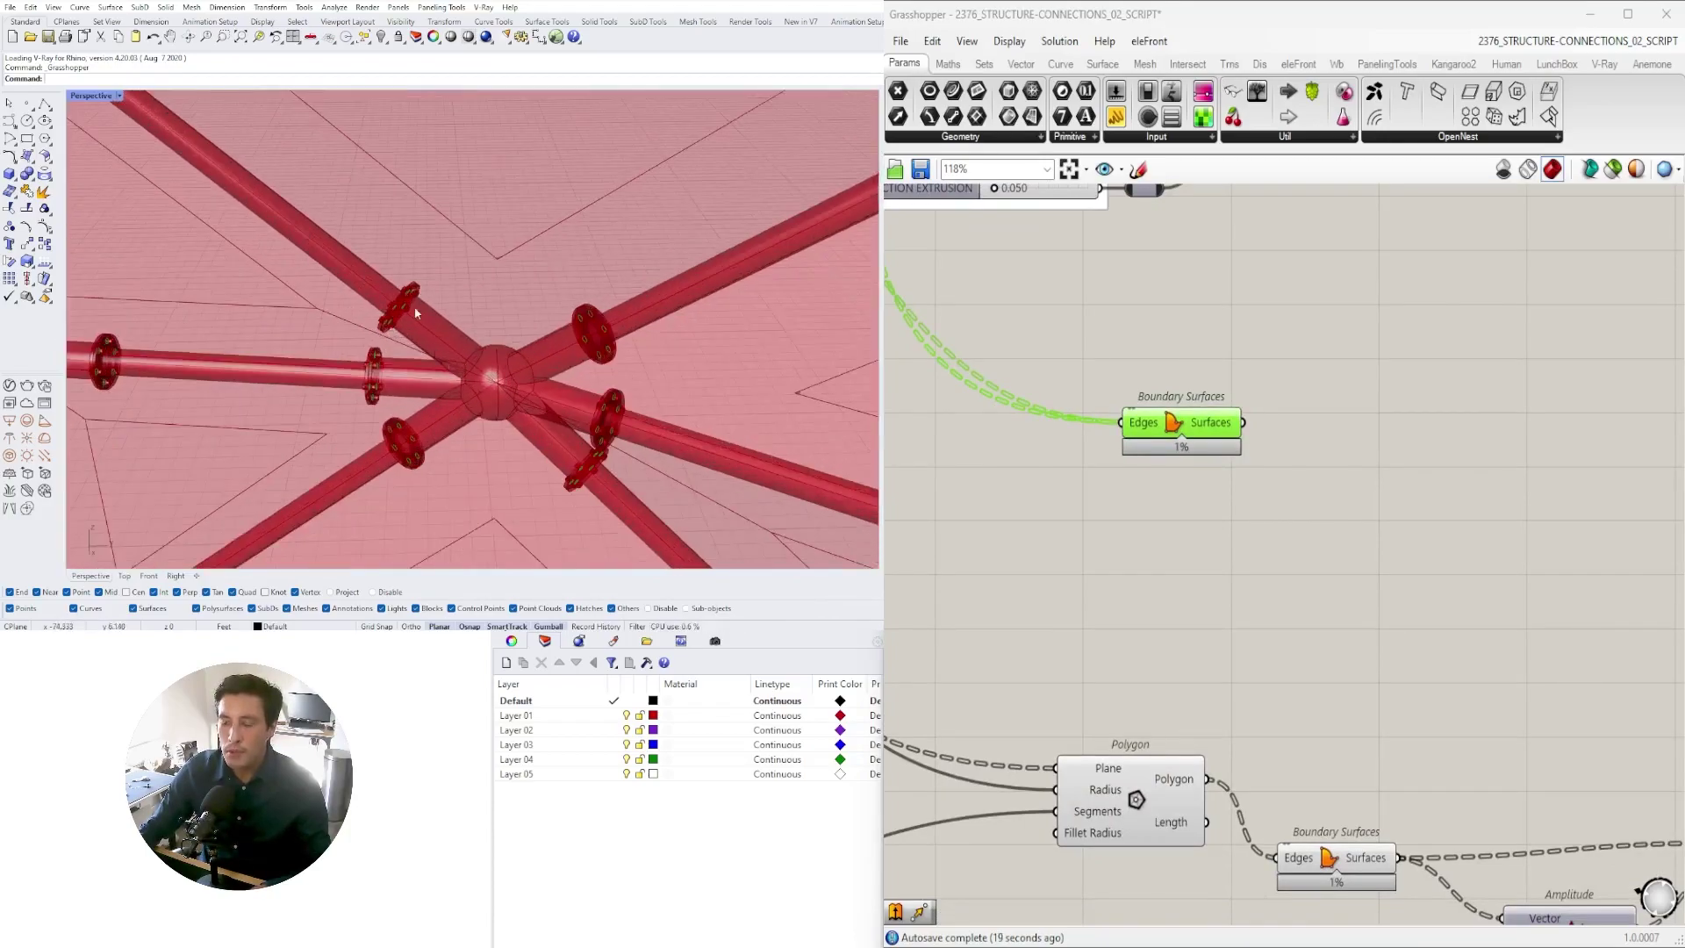
- Highlight the new Boundary Surfaces and check up close on which flange face the circular surfaces lie
click(1242, 532)
drag(1190, 412, 1178, 416)
right_drag(472, 304, 494, 301)
scroll(494, 305, up, 3)
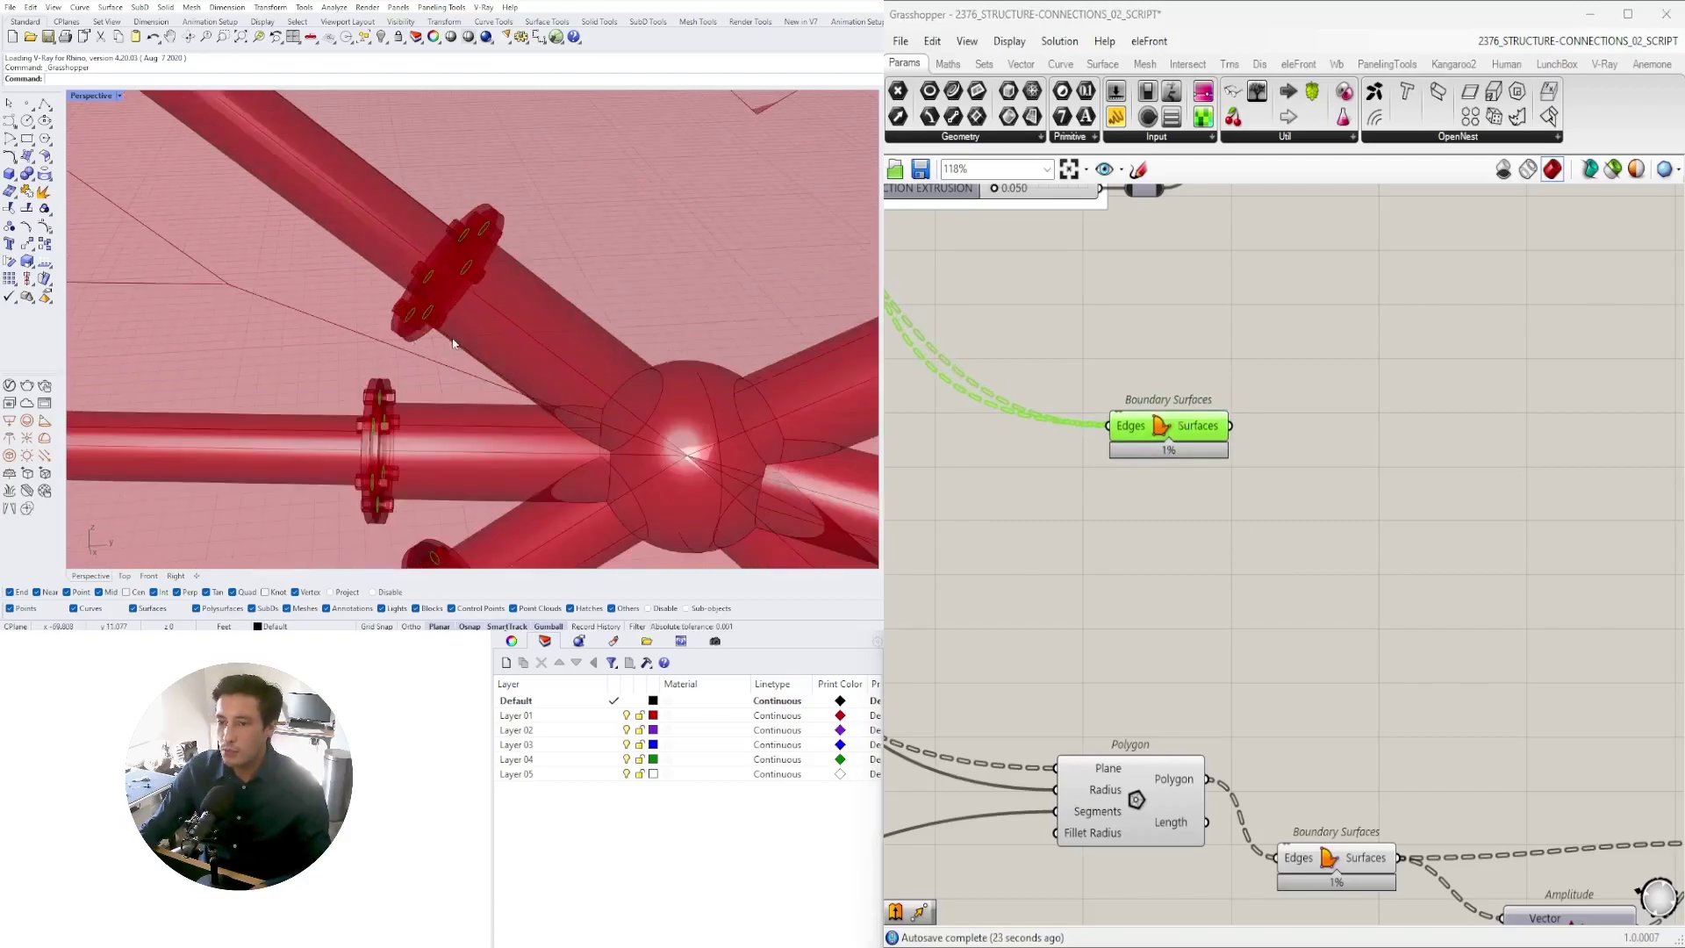
scroll(454, 344, down, 3)
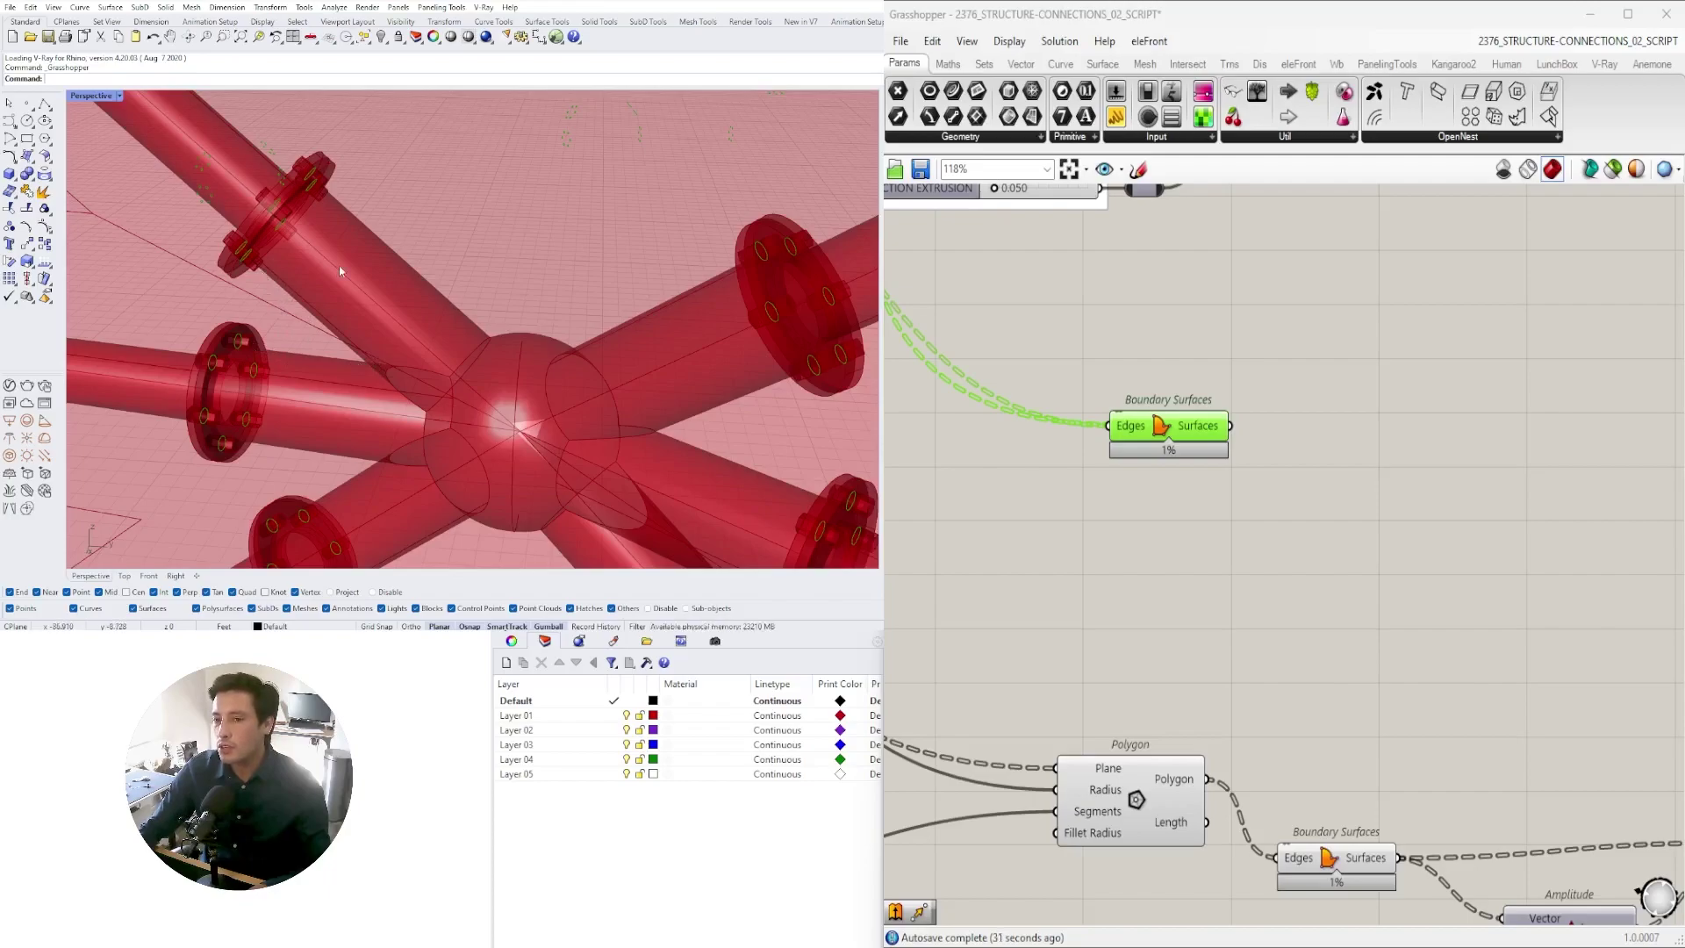
scroll(339, 266, down, 7)
right_drag(339, 266, 319, 313)
scroll(320, 312, up, 8)
scroll(318, 312, down, 2)
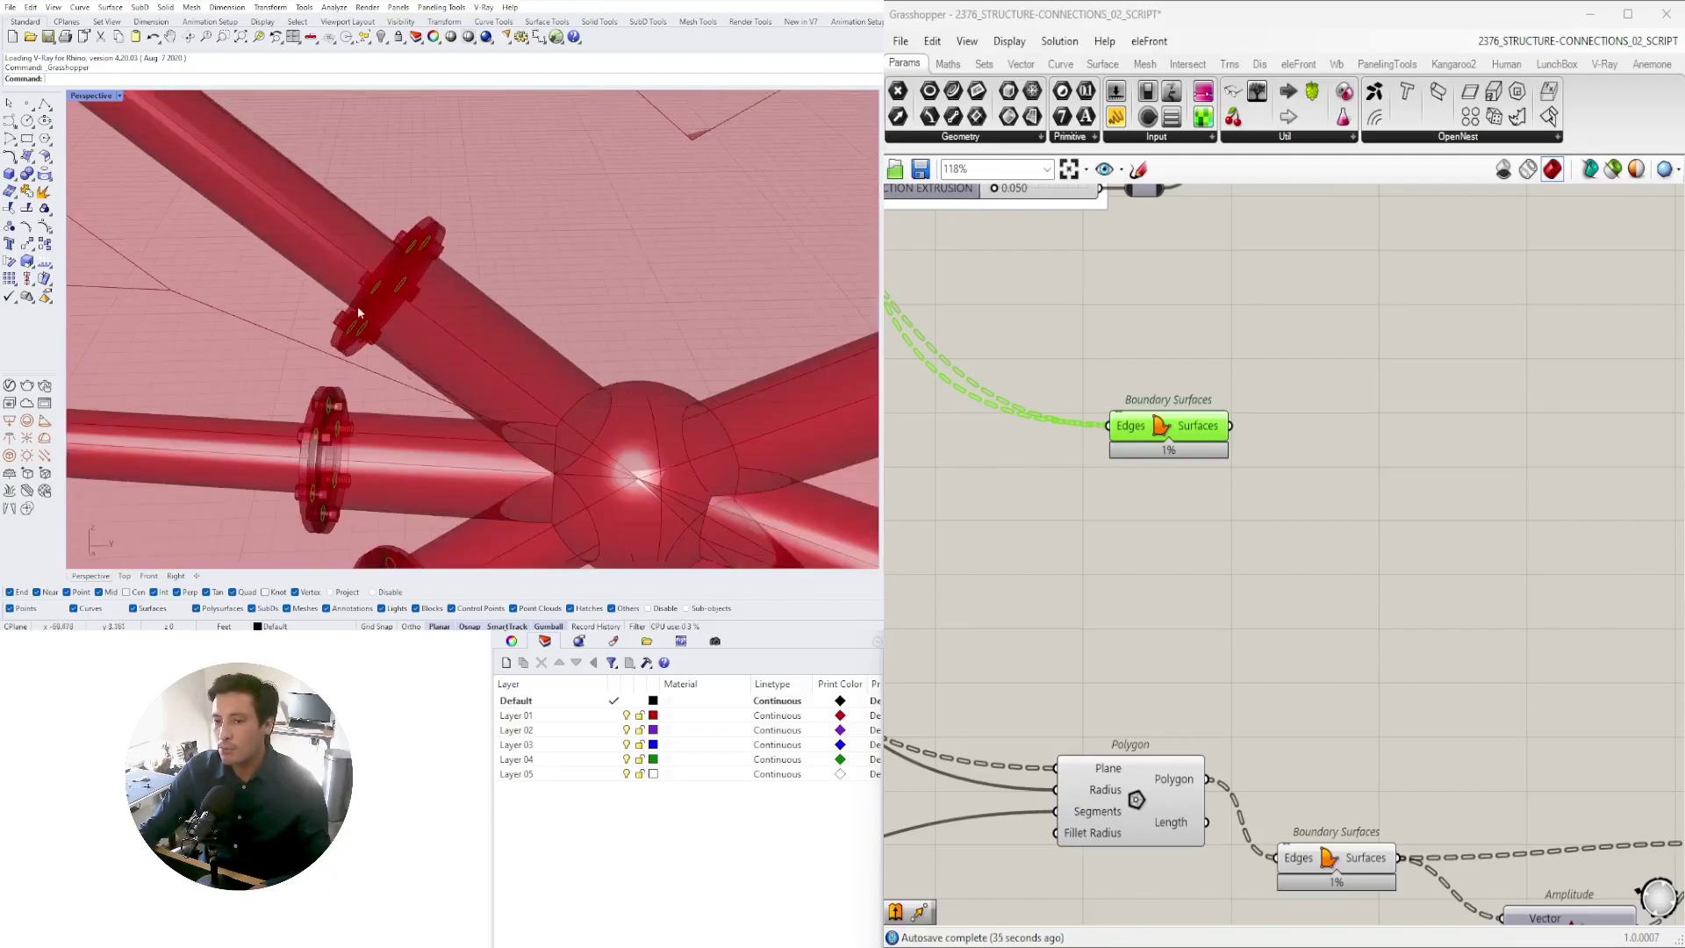
drag(1154, 417, 1154, 413)
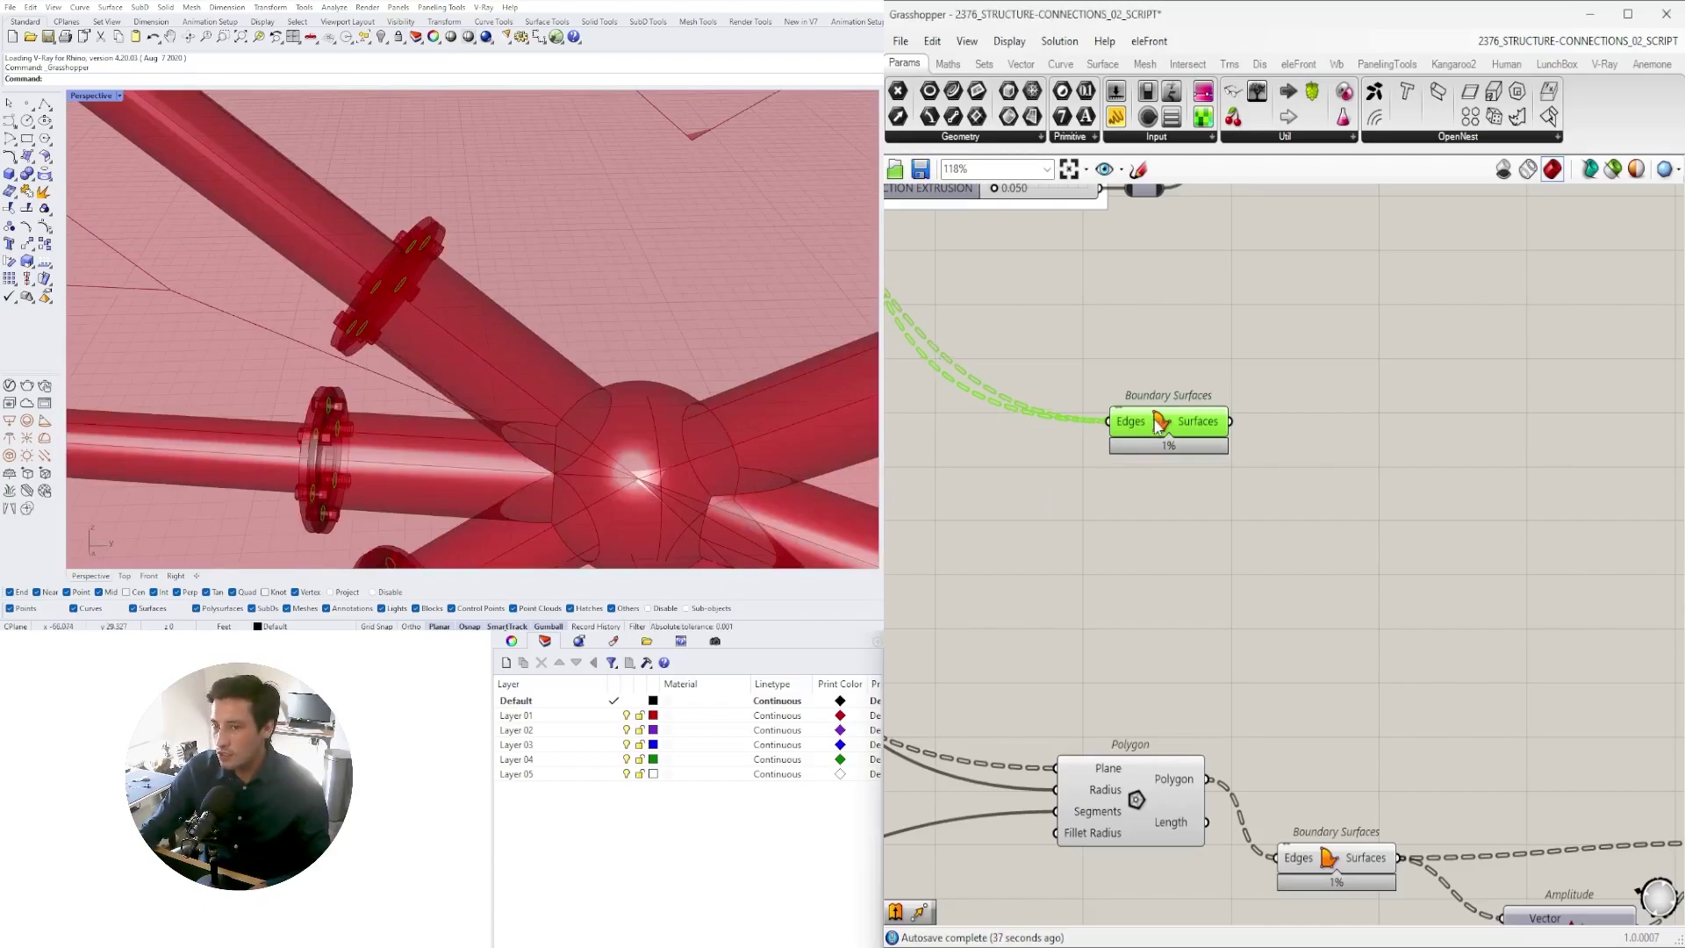
- Add an Extrude and an Amplitude component beside the new Boundary Surfaces
double_click(1381, 427)
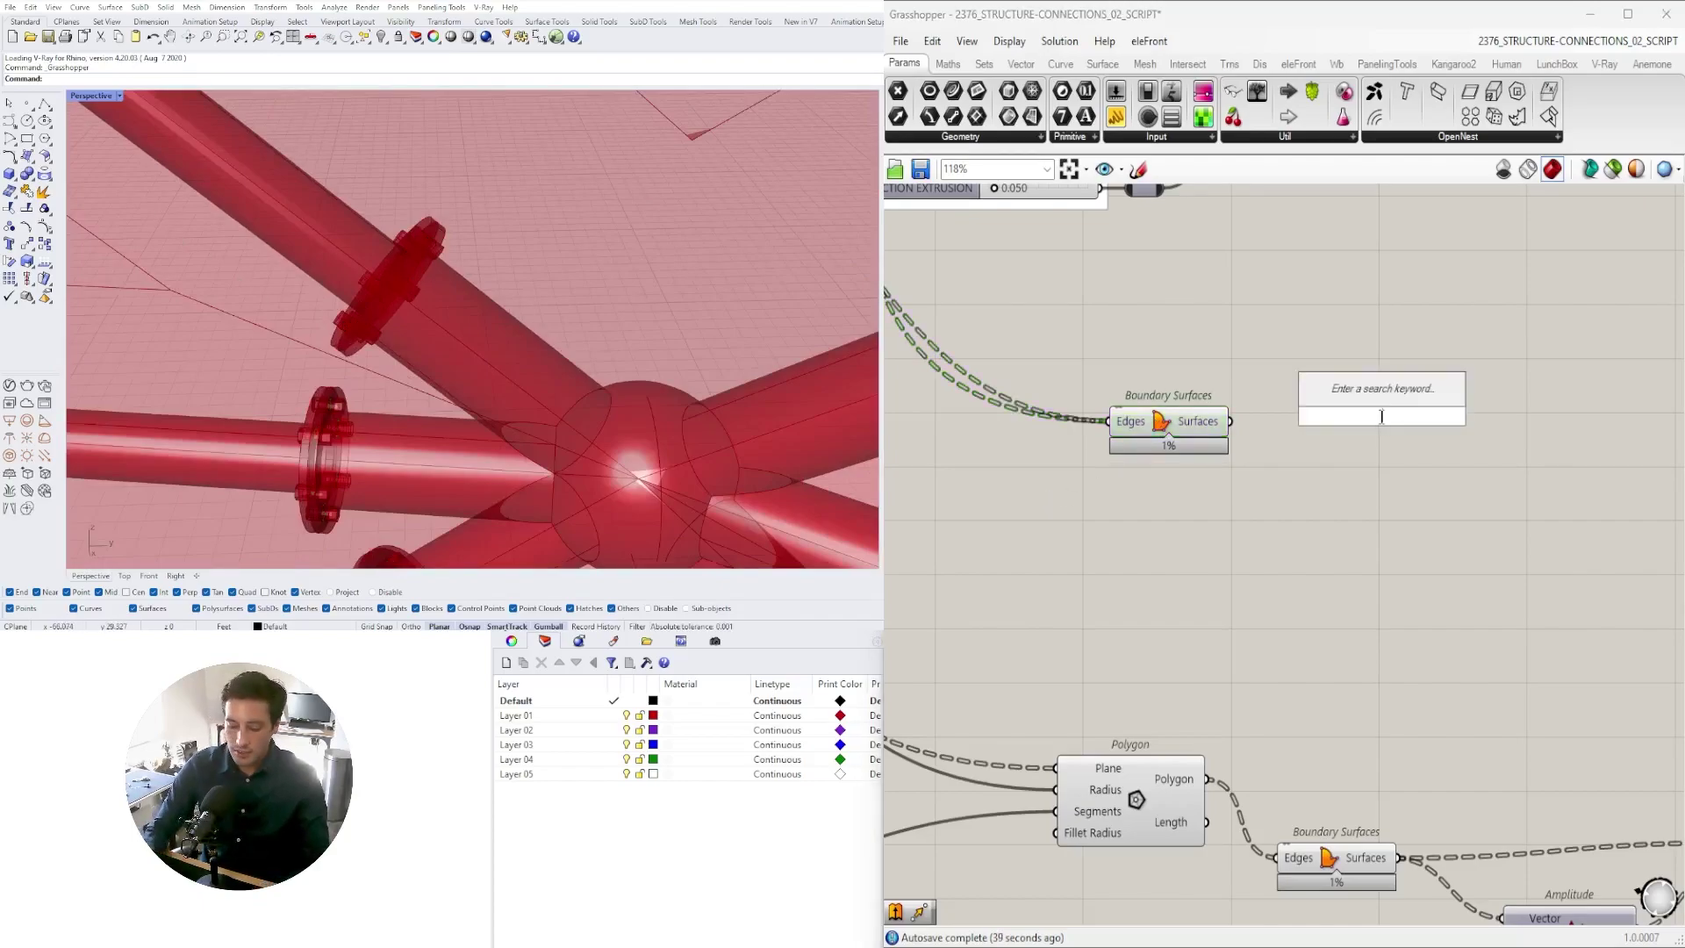
text(extr)
click(1354, 398)
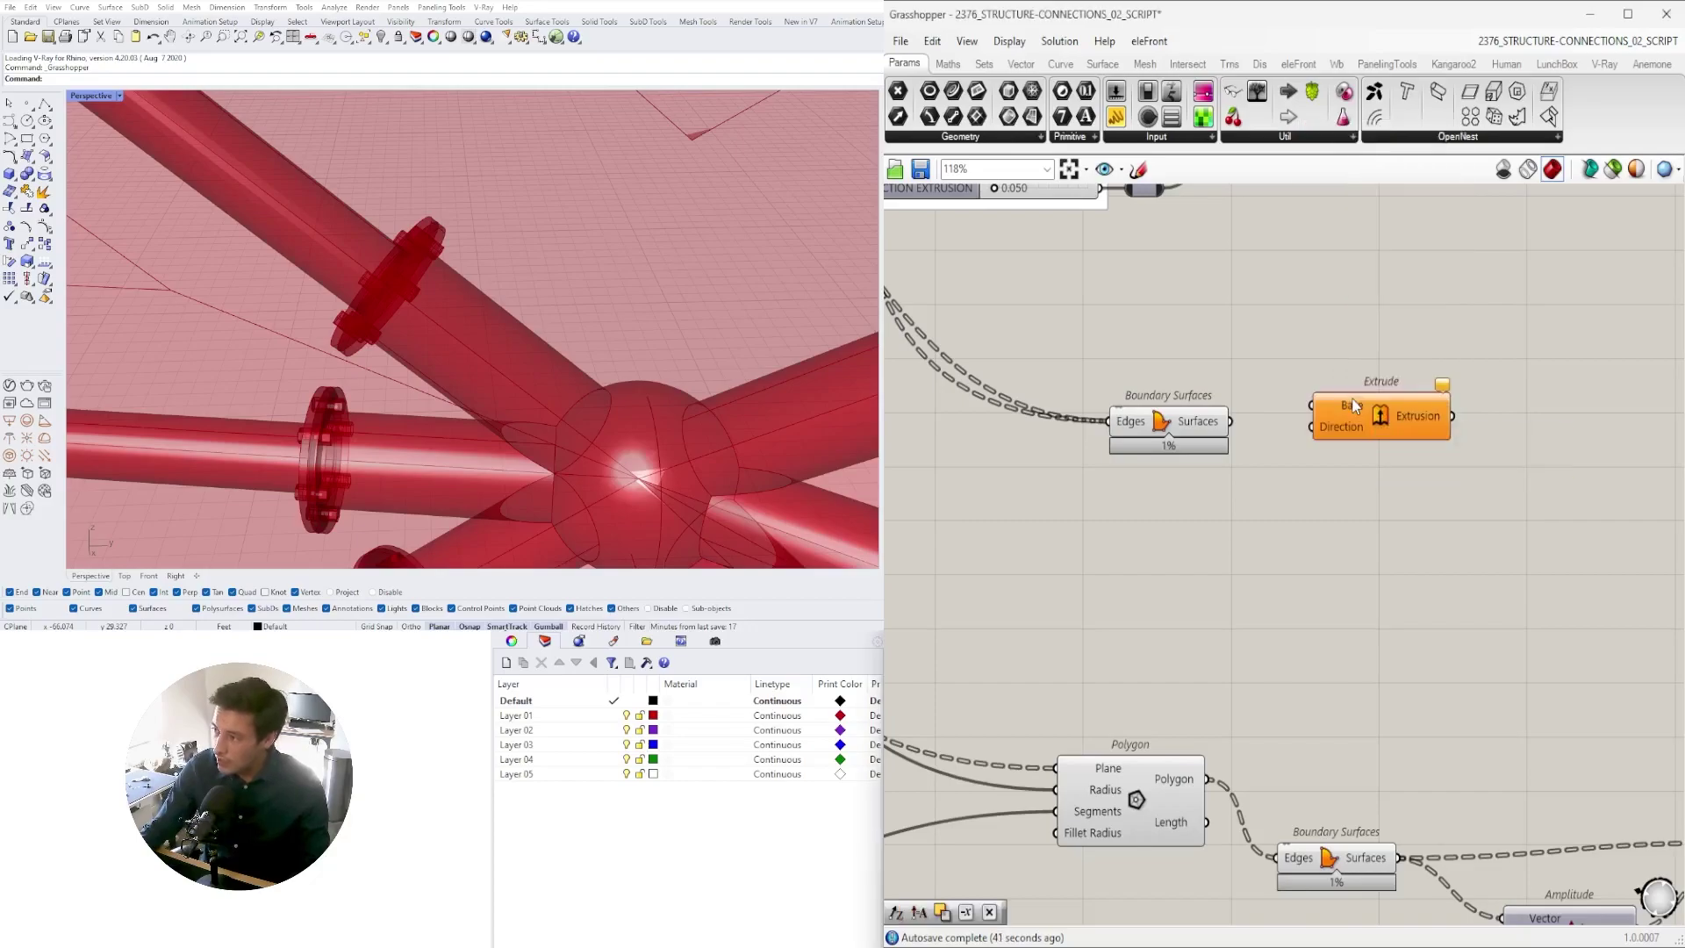
drag(1359, 407, 1510, 449)
drag(1169, 423, 1109, 393)
double_click(1340, 451)
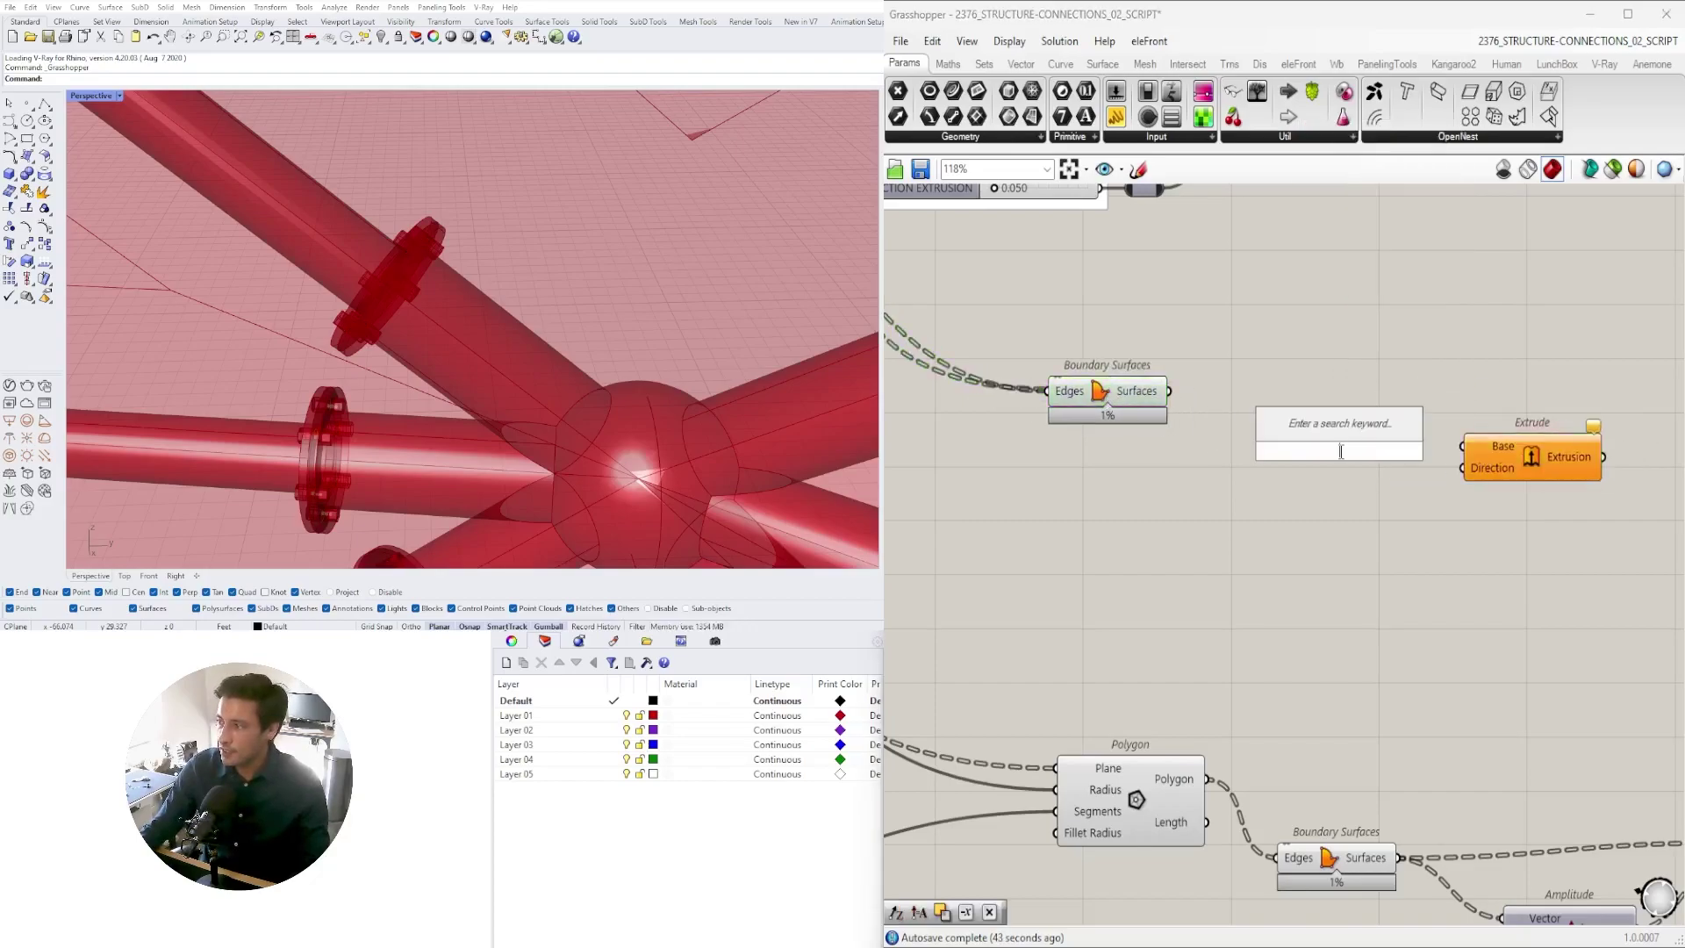
text(ampl)
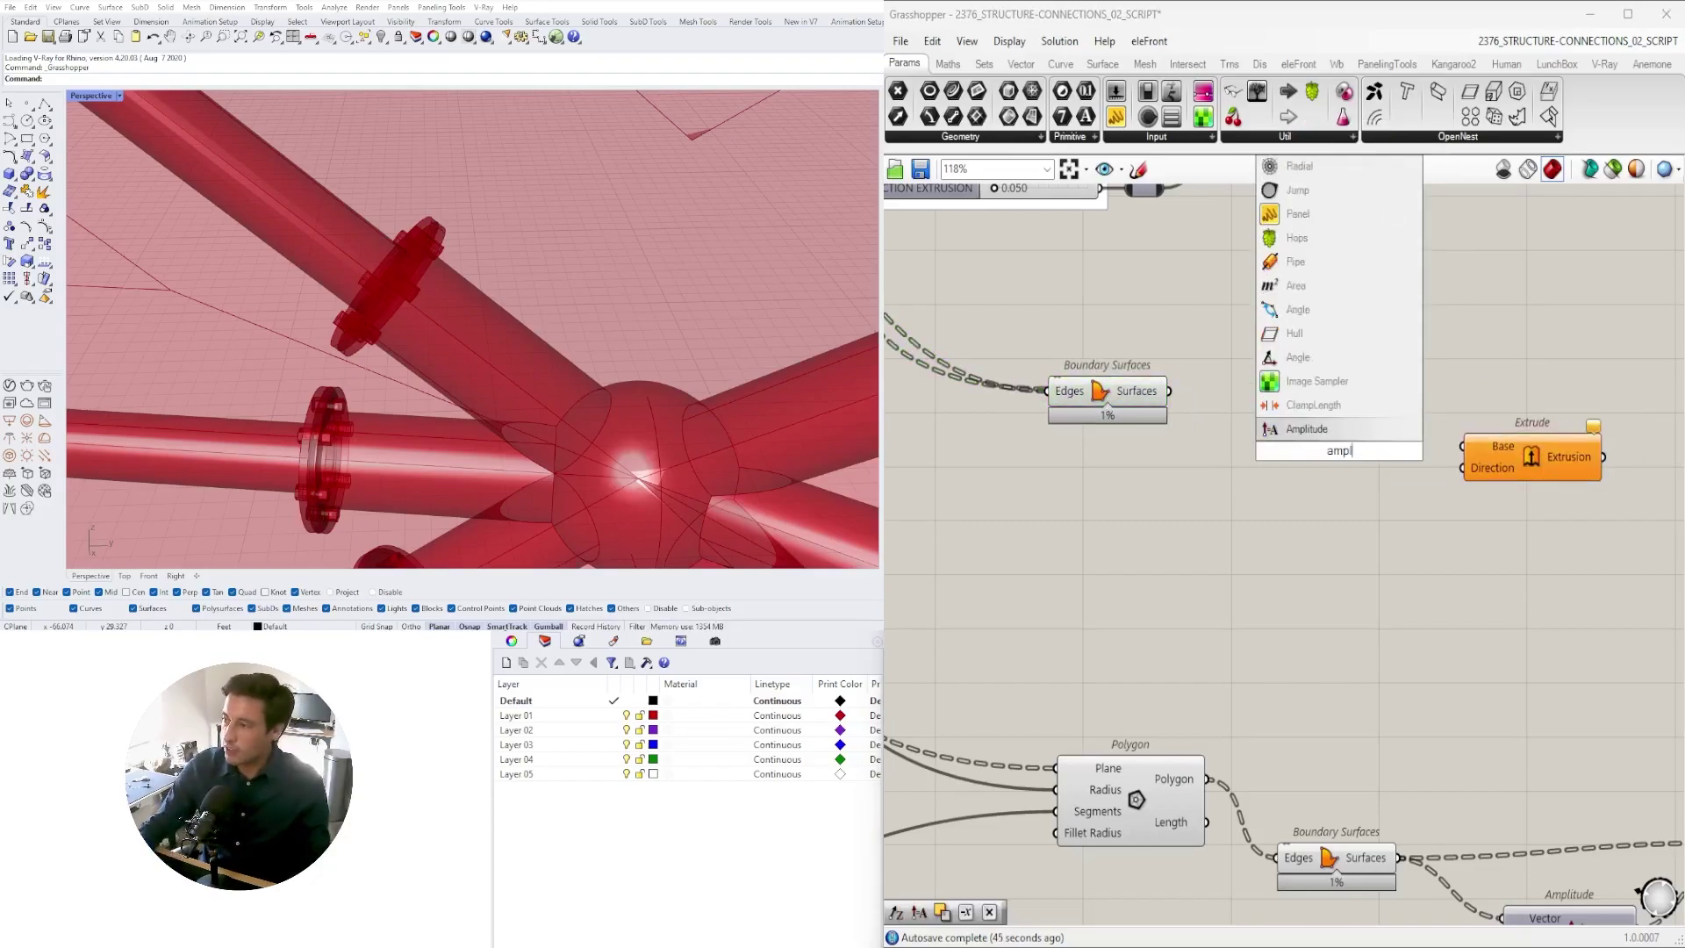
click(1314, 430)
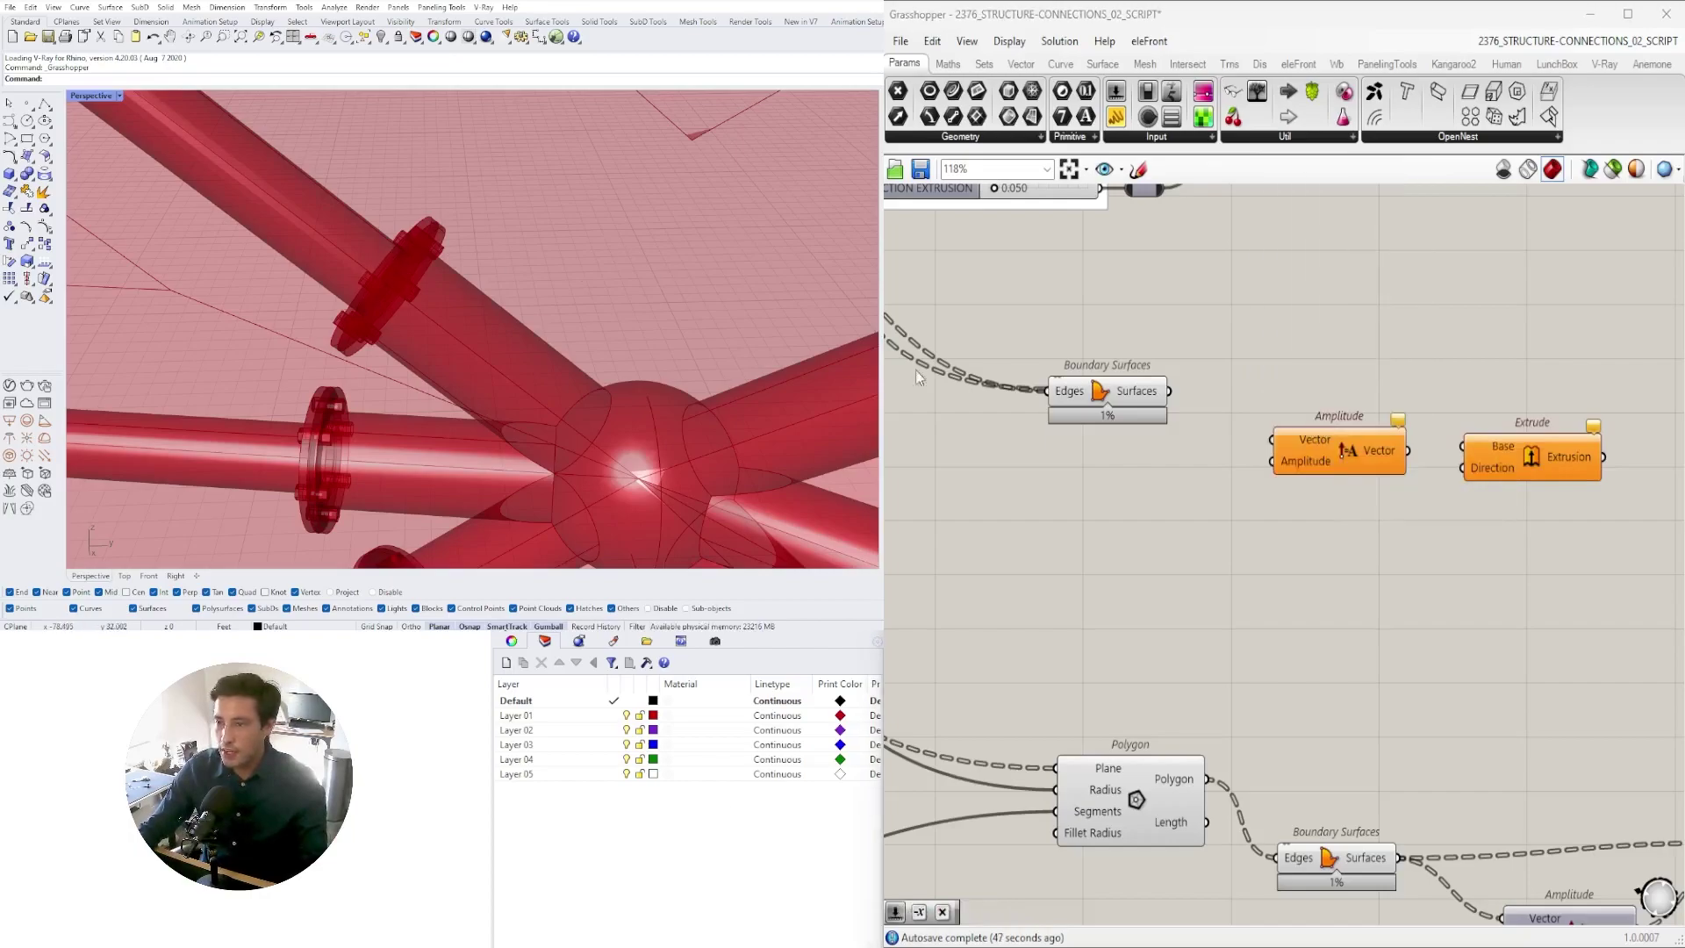
- Wire the circular surfaces into the Amplitude's Vector and the Extrude's Base, and the Amplitude's output into the Extrude's Direction
drag(1174, 399, 1273, 440)
drag(1395, 458, 1369, 489)
drag(1549, 456, 1575, 420)
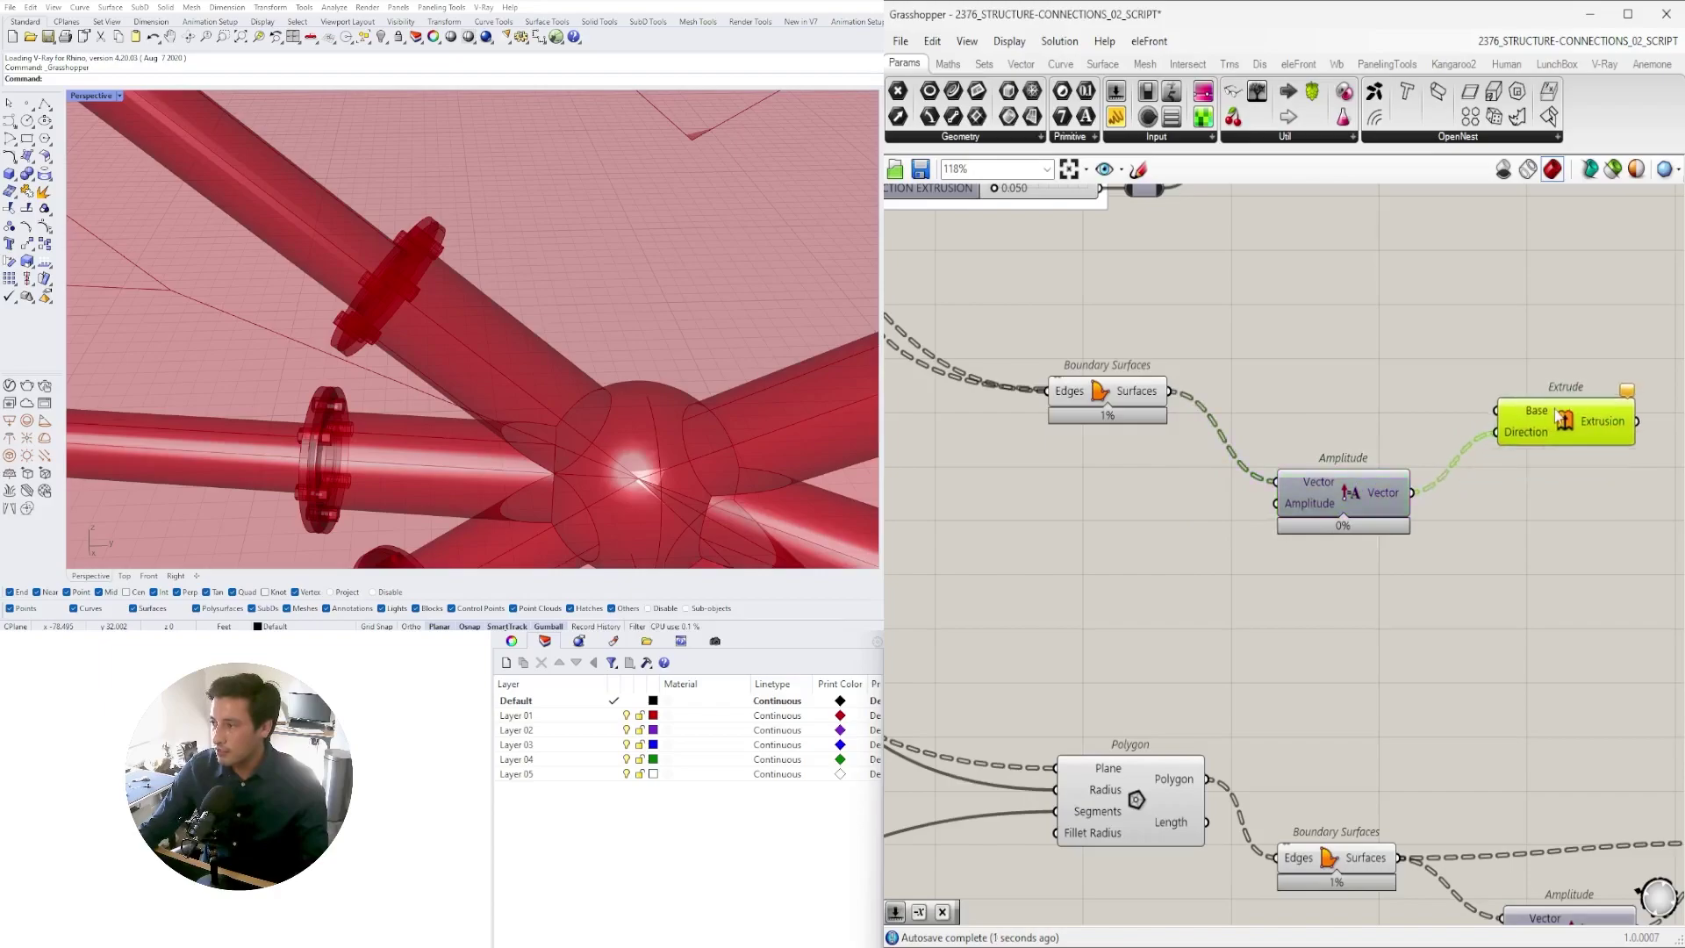
drag(1170, 391, 1584, 396)
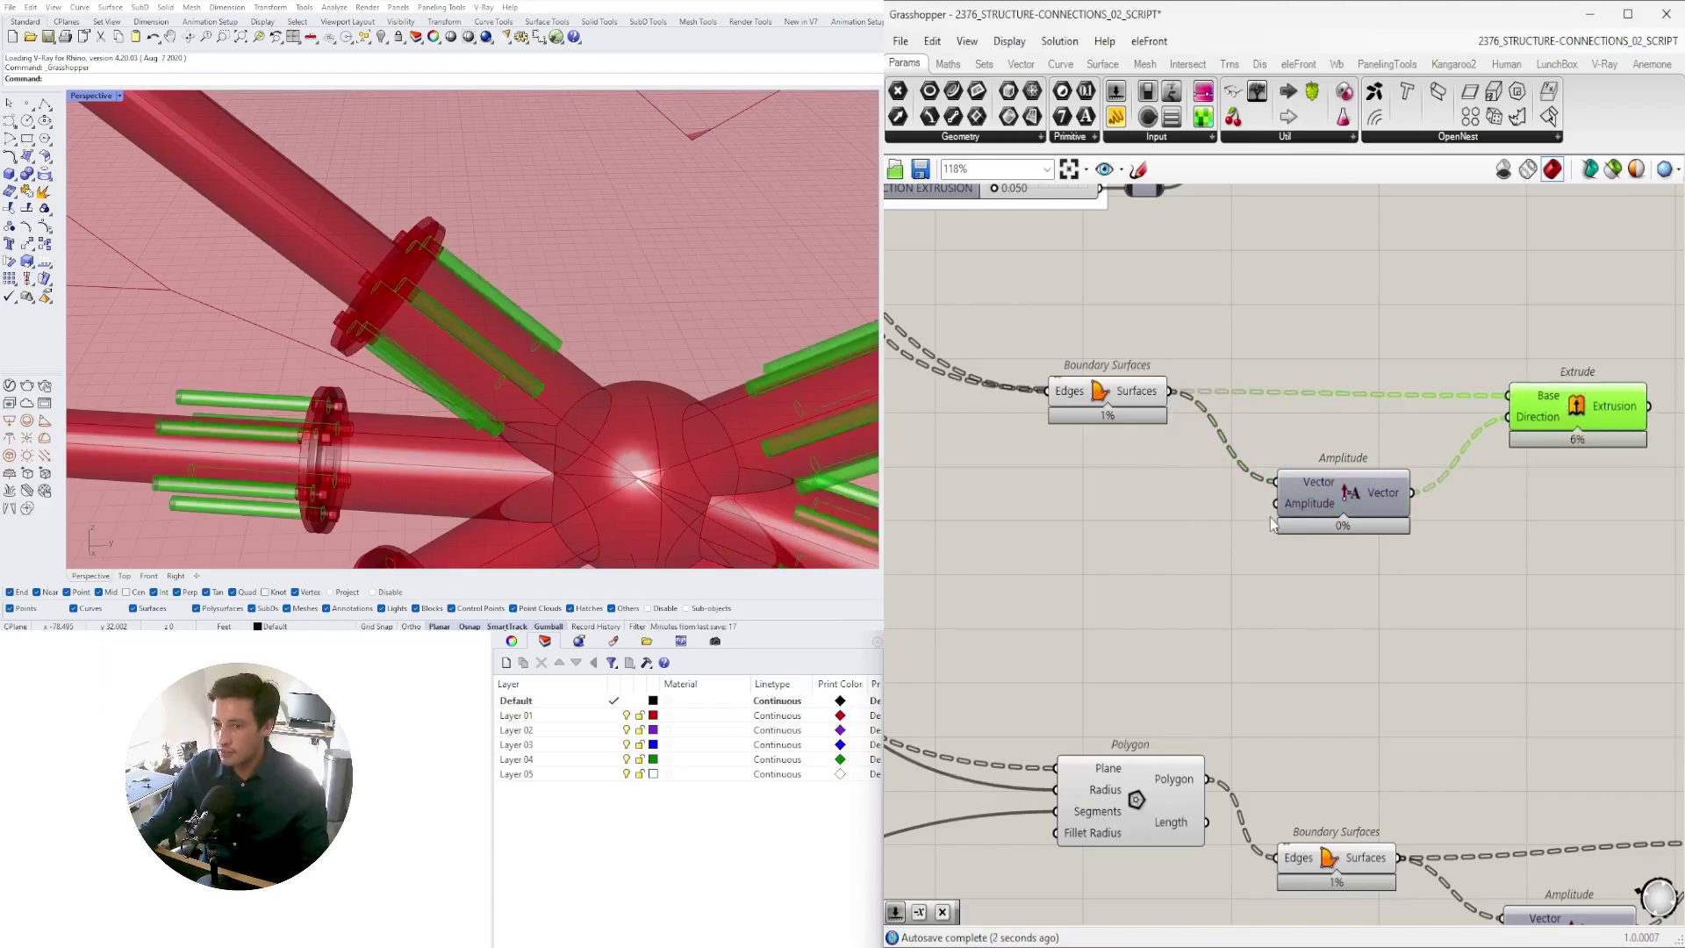
- Examine the extruded bolt shafts around the nodes and check in which direction they run from each flange
drag(1330, 506, 1337, 478)
right_drag(708, 318, 475, 279)
scroll(476, 279, up, 3)
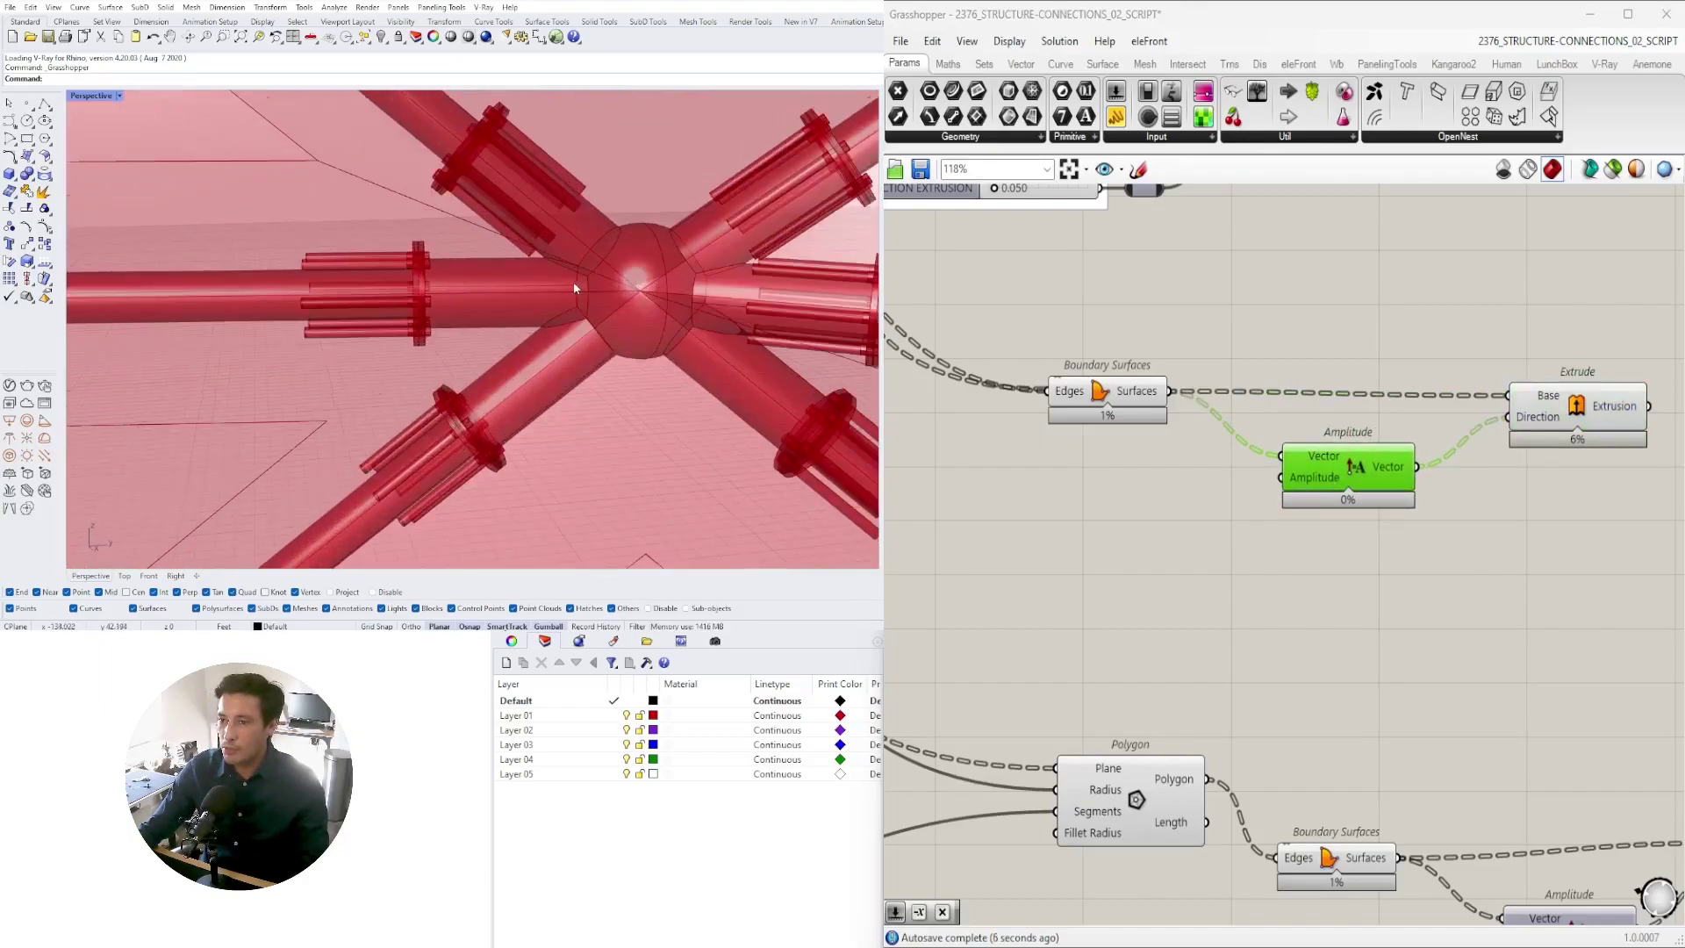
scroll(577, 290, down, 5)
scroll(541, 230, up, 7)
scroll(538, 232, down, 7)
right_drag(537, 250, 581, 286)
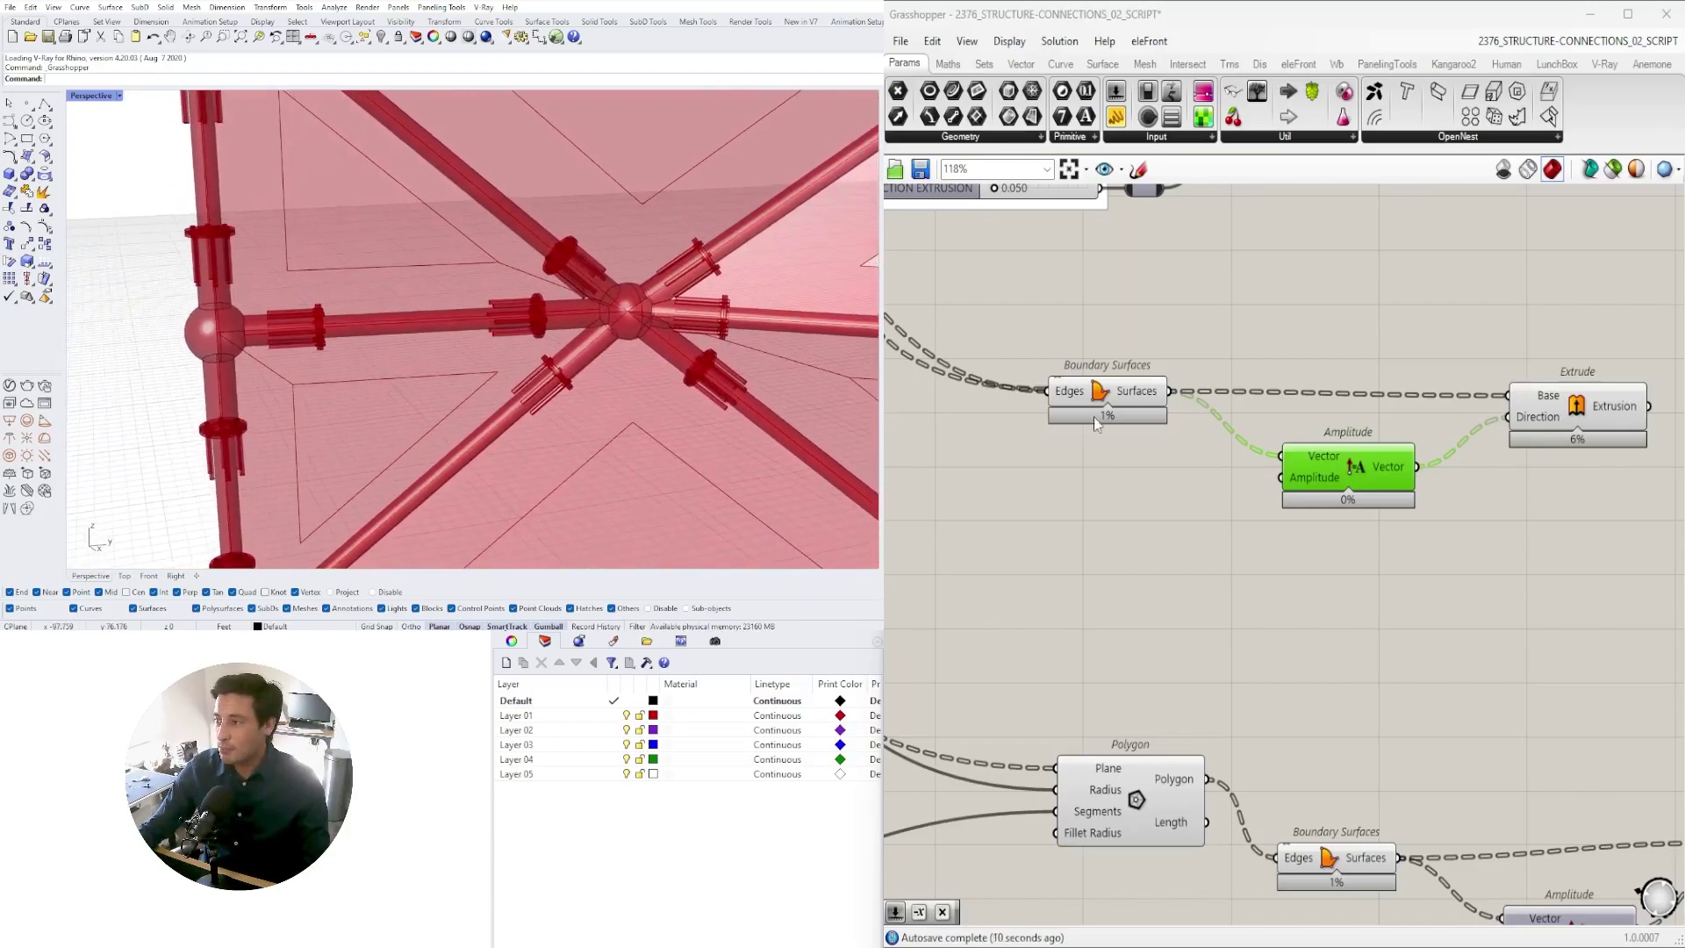
- Disconnect the lower bolt-hole Circle from the Edges input of the bolt shafts' Boundary Surfaces
scroll(1096, 424, down, 2)
right_drag(1096, 424, 1377, 562)
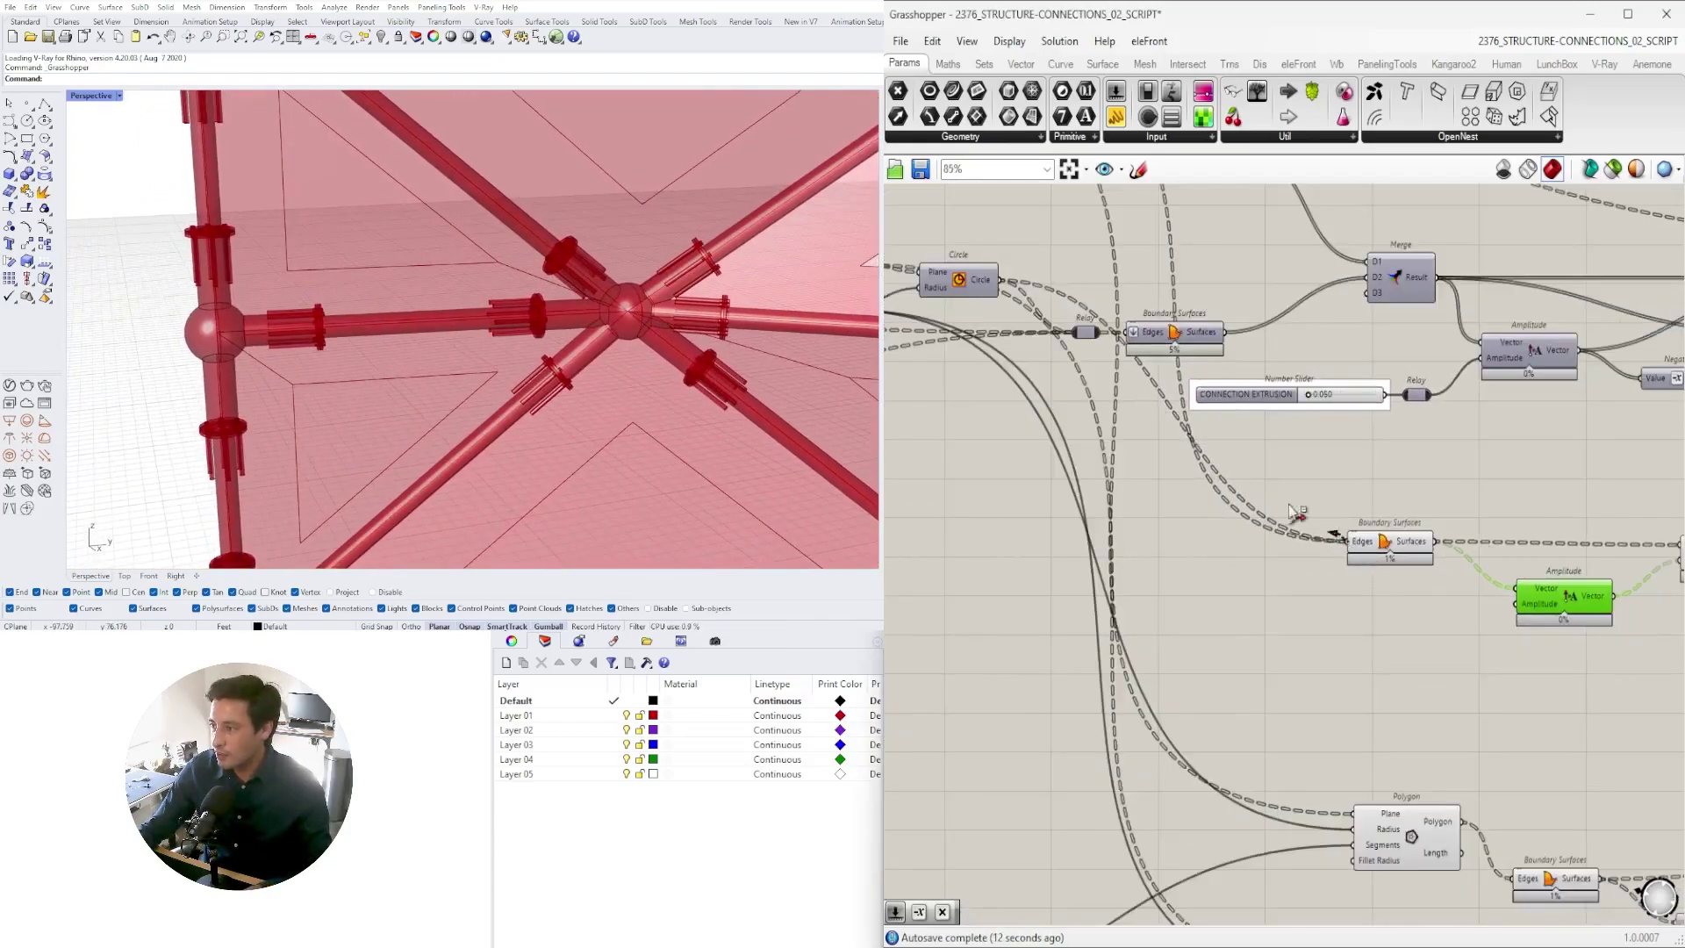
drag(1294, 511, 1009, 282)
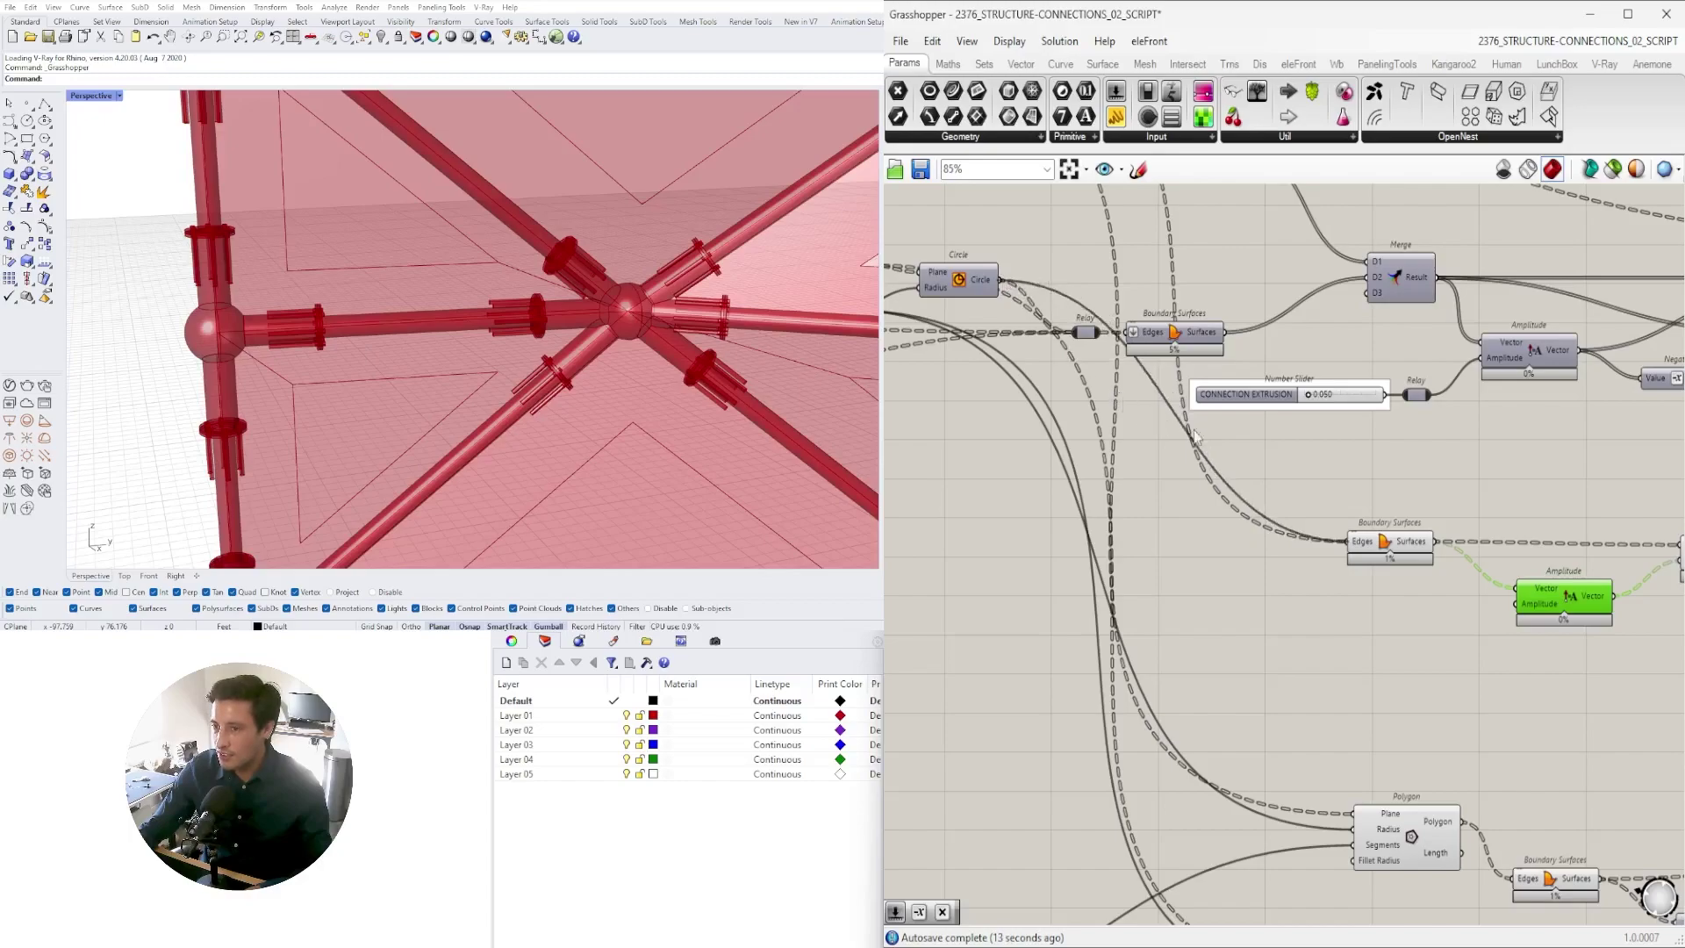
right_drag(1581, 563, 1398, 550)
scroll(636, 386, up, 3)
right_drag(635, 387, 629, 375)
- Duplicate the bolt shaft branch of Boundary Surfaces, Amplitude and Extrude directly beneath the original
drag(1612, 668, 1164, 494)
mouse_move(1210, 544)
mouse_down()
mouse_move(1209, 491)
mouse_move(1210, 562)
mouse_move(1192, 558)
mouse_up()
scroll(1091, 525, down, 2)
right_drag(1091, 525, 1281, 663)
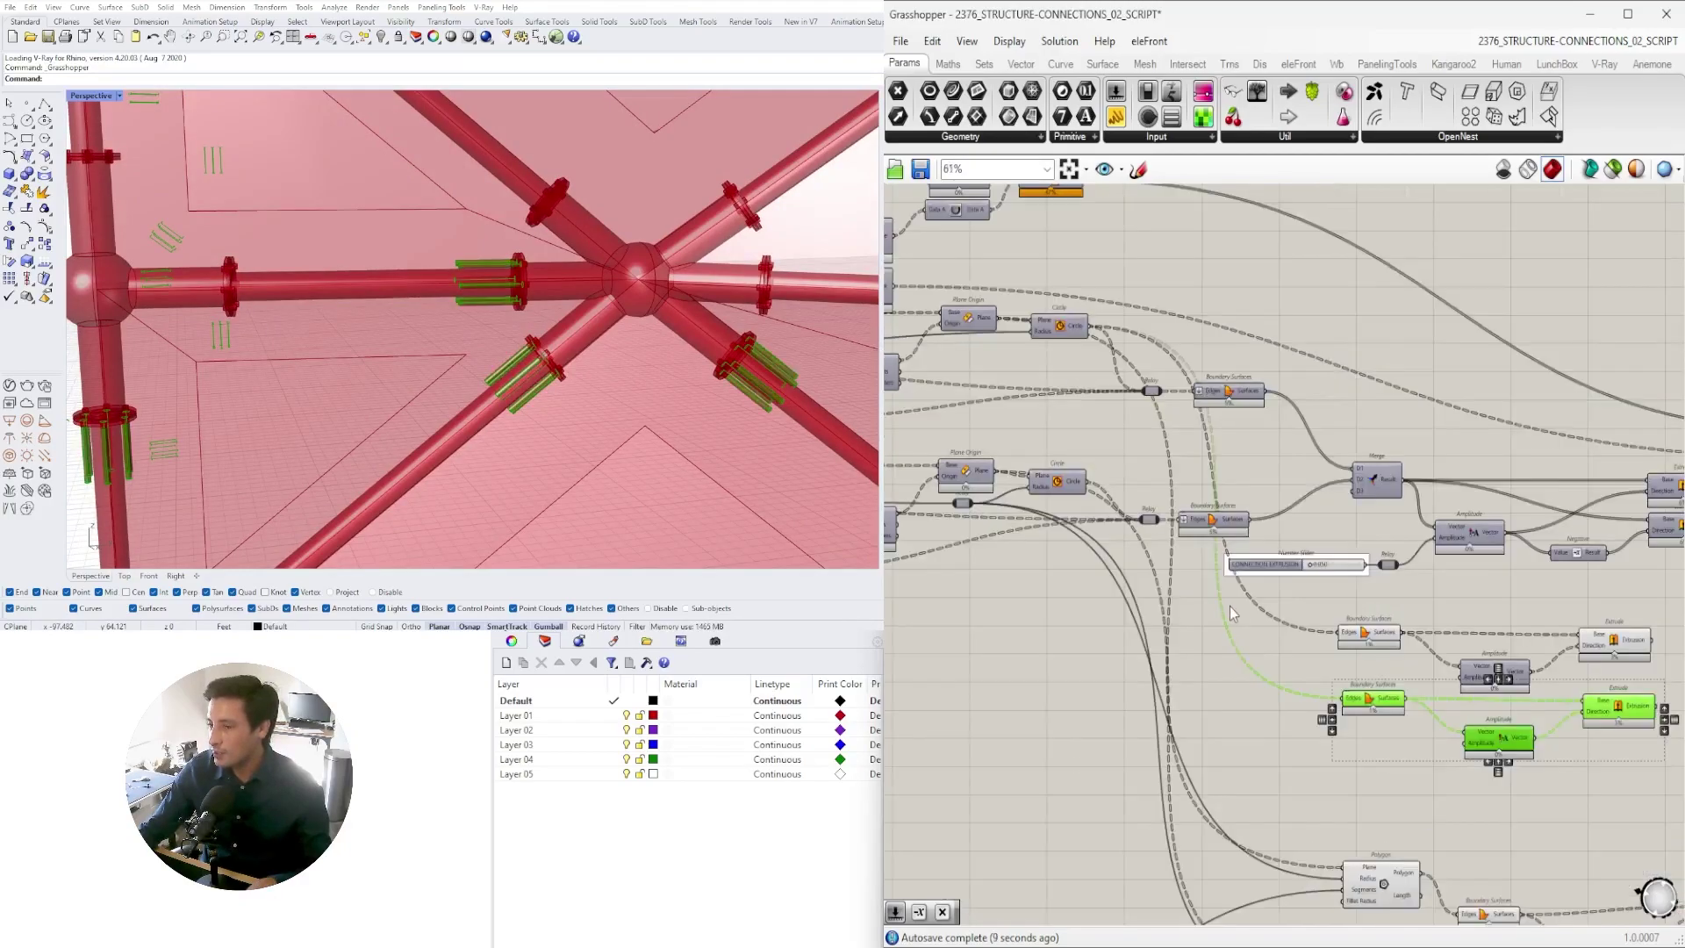
- Add a Negative component beside the Amplitude of the duplicated lower bolt shaft branch
right_drag(1143, 452, 1159, 360)
scroll(1085, 388, up, 1)
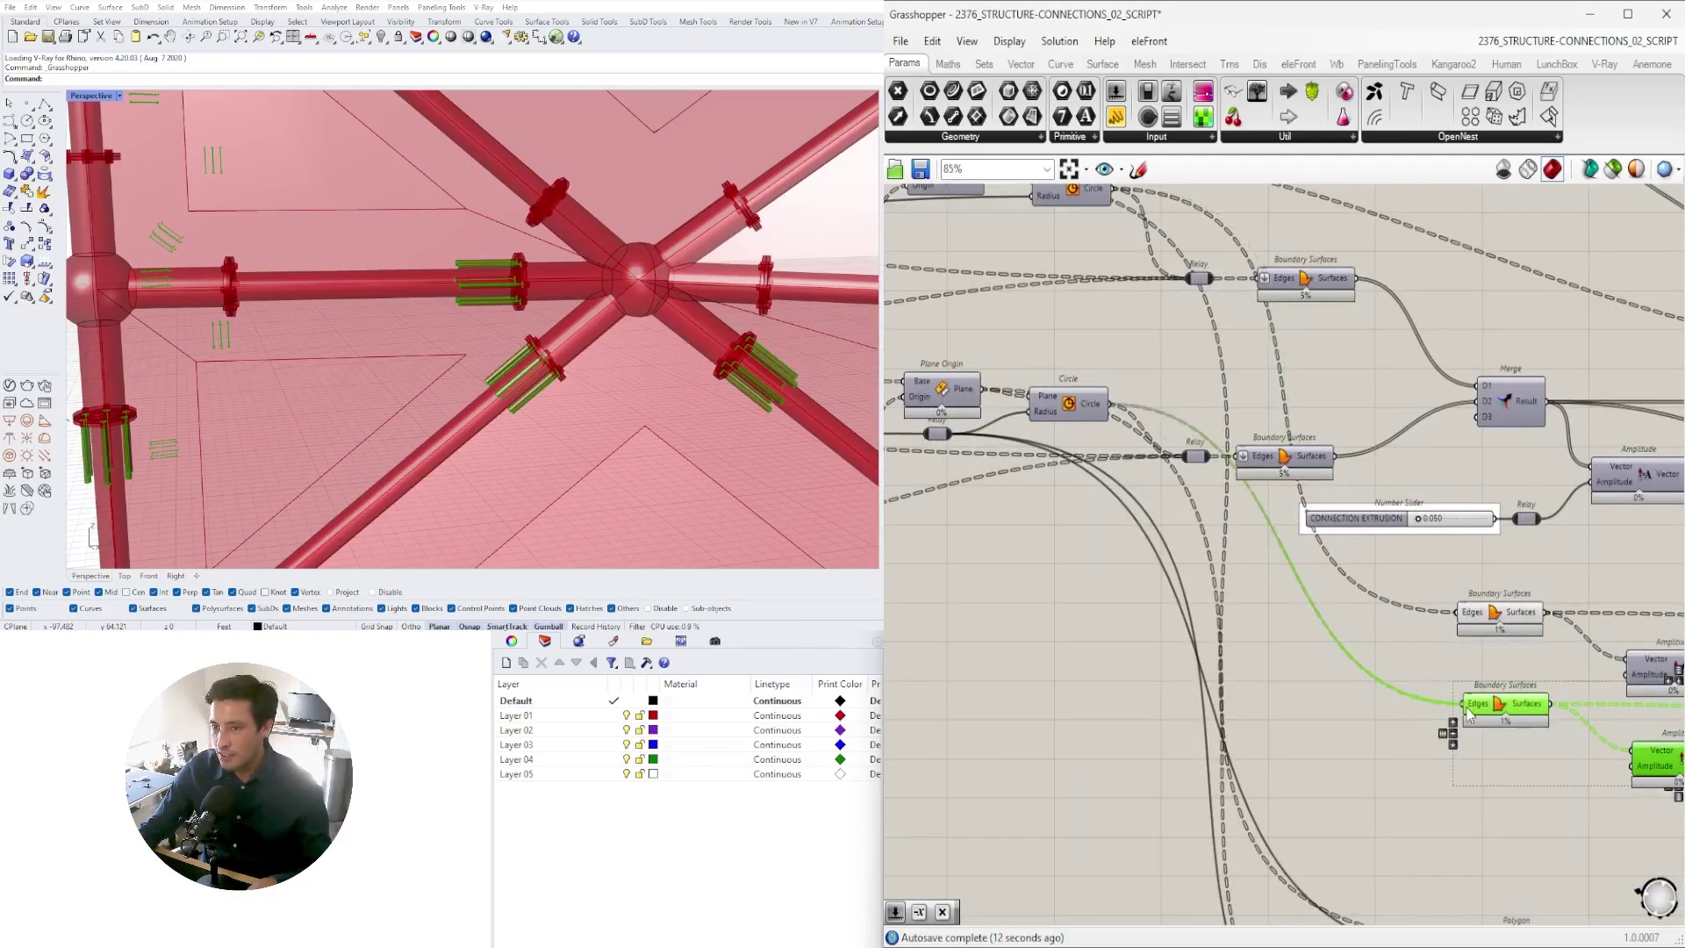
right_drag(1666, 750, 1362, 645)
scroll(1361, 645, up, 1)
click(1468, 733)
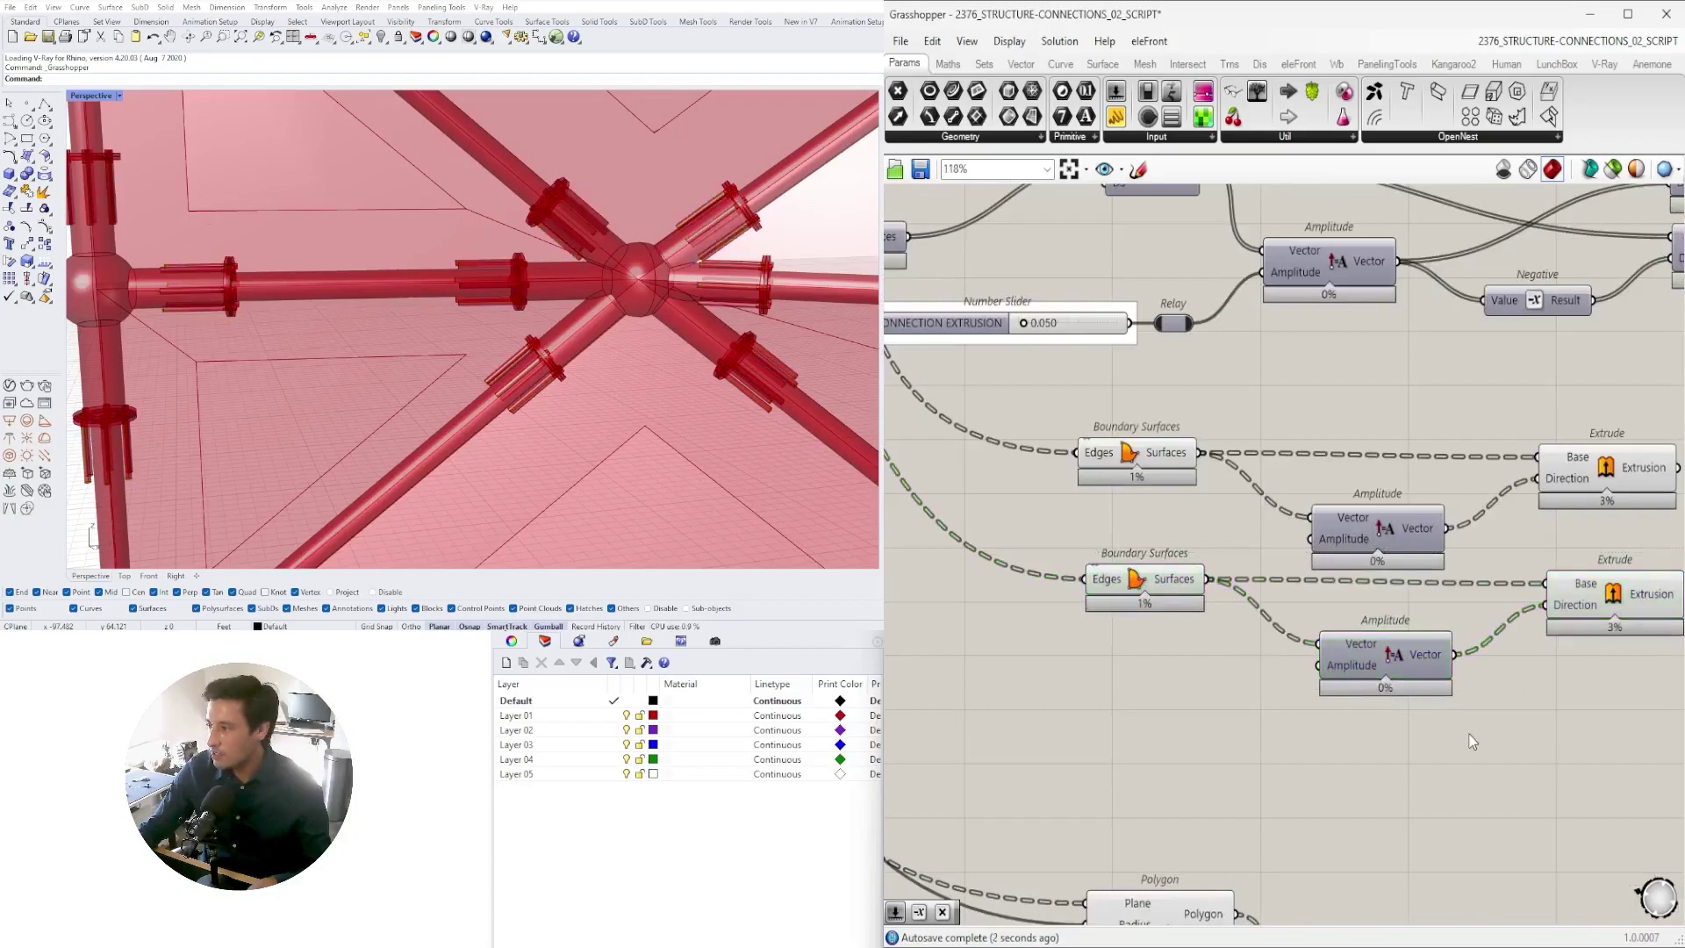
right_drag(1585, 586, 1362, 561)
double_click(1298, 687)
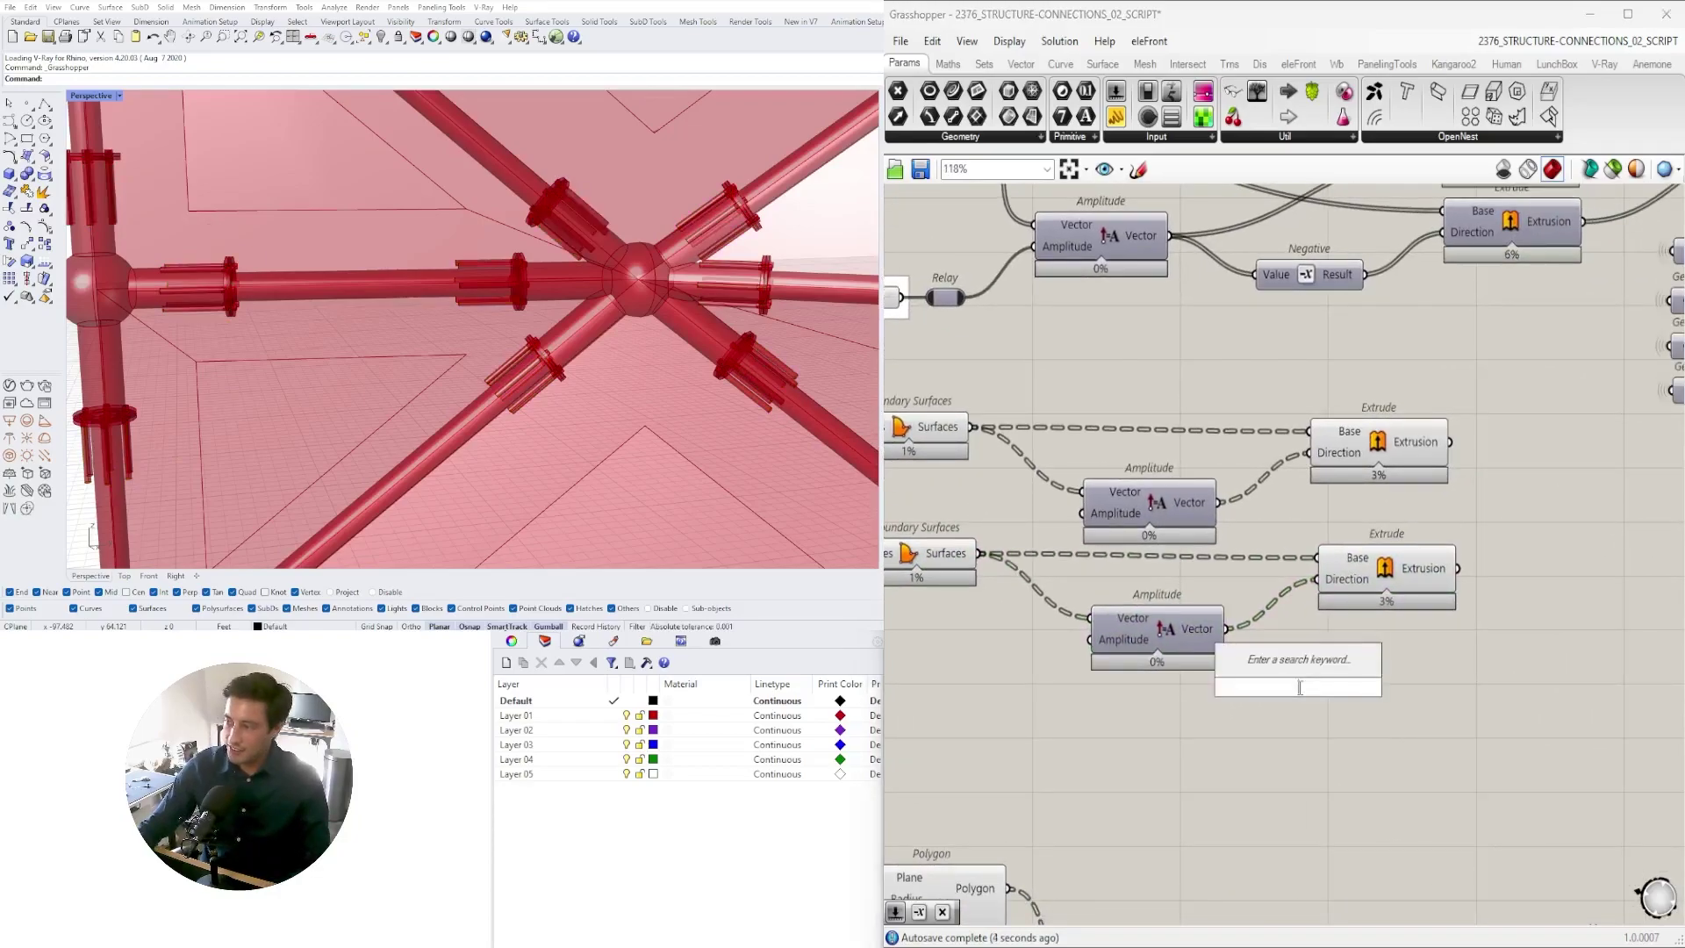
text(neg)
click(1264, 666)
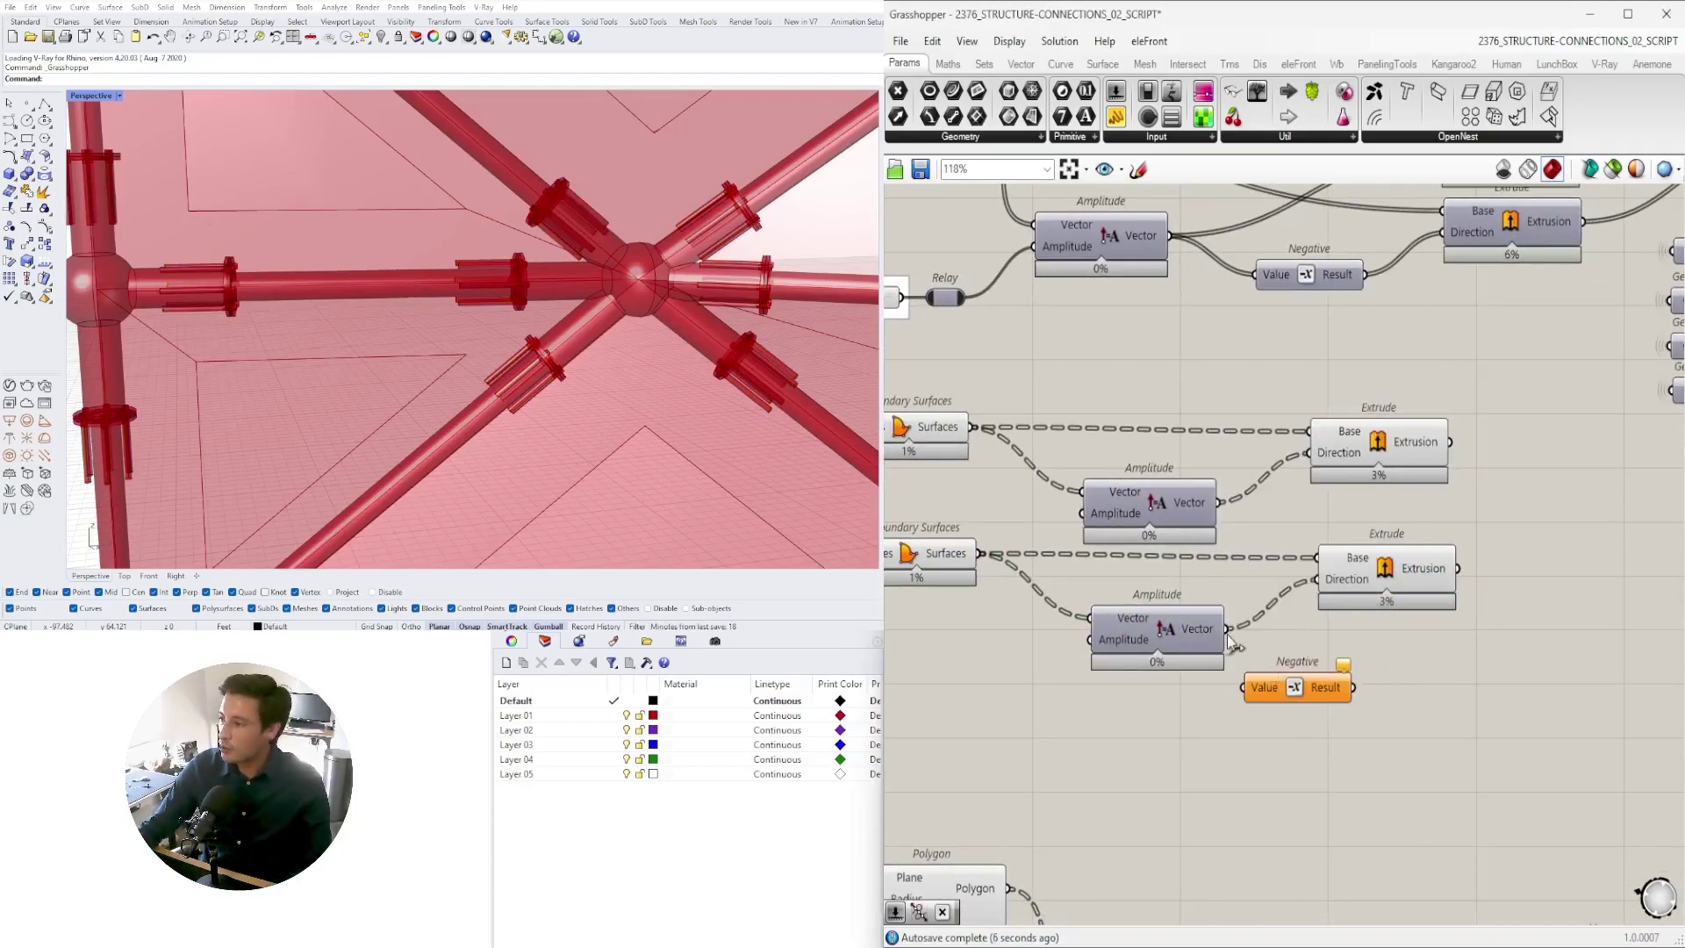
- Route the lower Amplitude's Vector through Negative into the lower Extrude's Direction and line the components up
drag(1229, 636, 1245, 687)
drag(1136, 626, 1072, 614)
drag(1298, 692, 1247, 623)
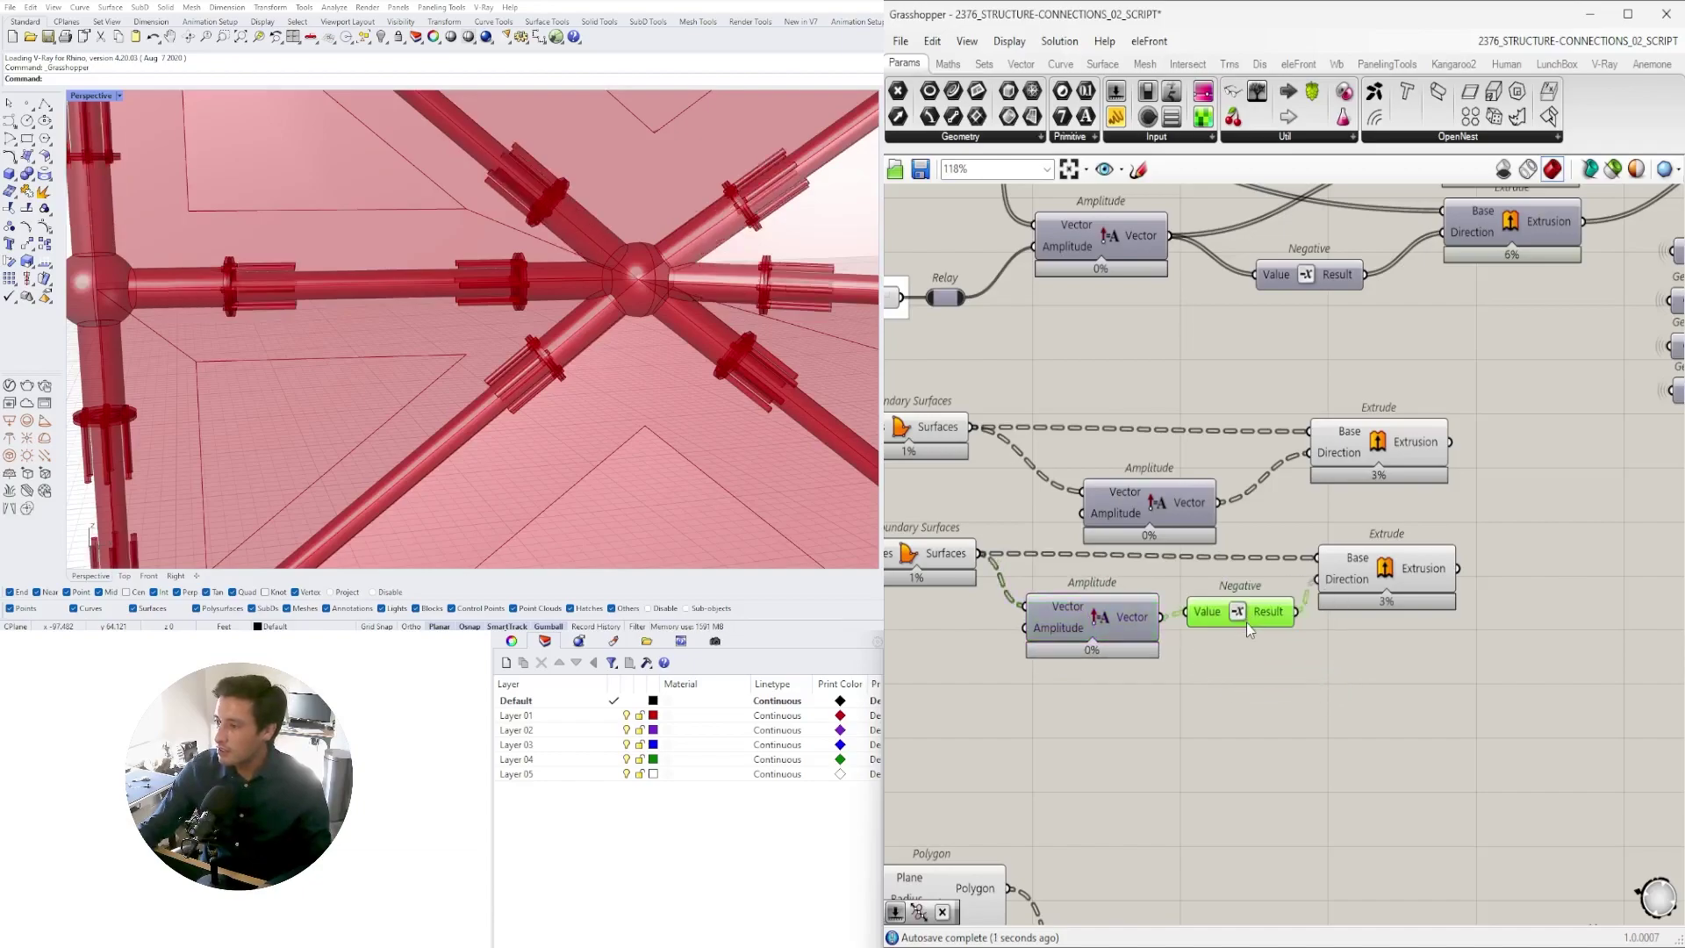
drag(1327, 717, 1213, 737)
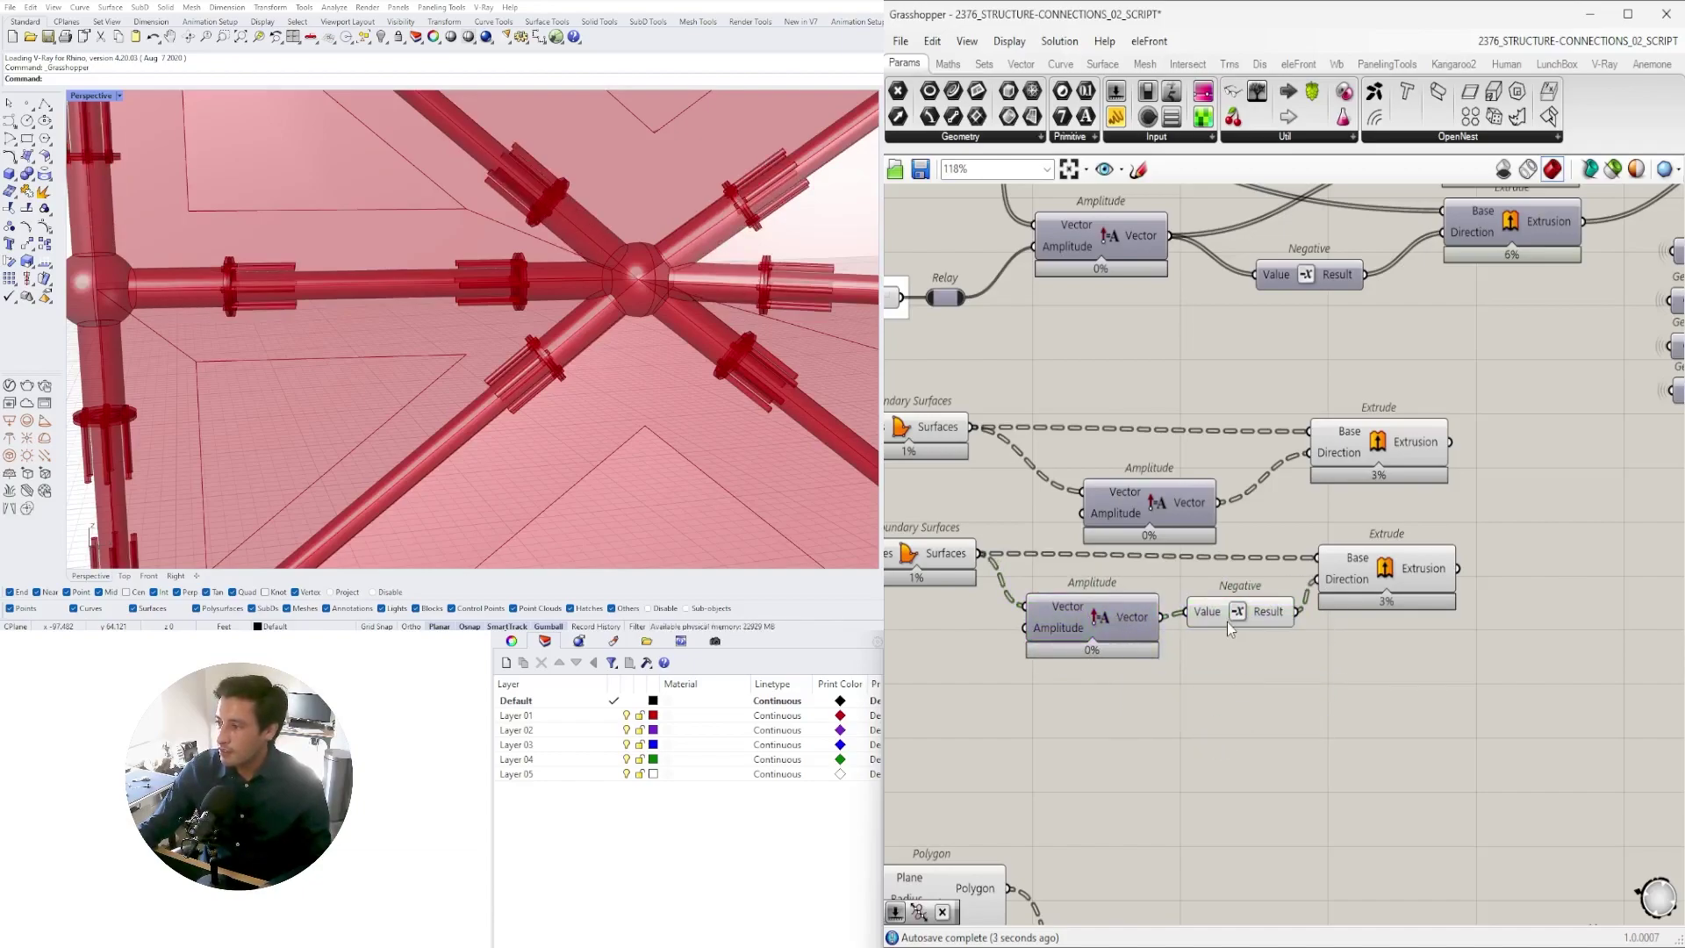
- Shift the upper Amplitude slightly and create a number slider of 0.1550 beside the bolt shaft Boundary Surfaces
click(1492, 653)
scroll(1457, 663, down, 3)
scroll(1101, 621, up, 3)
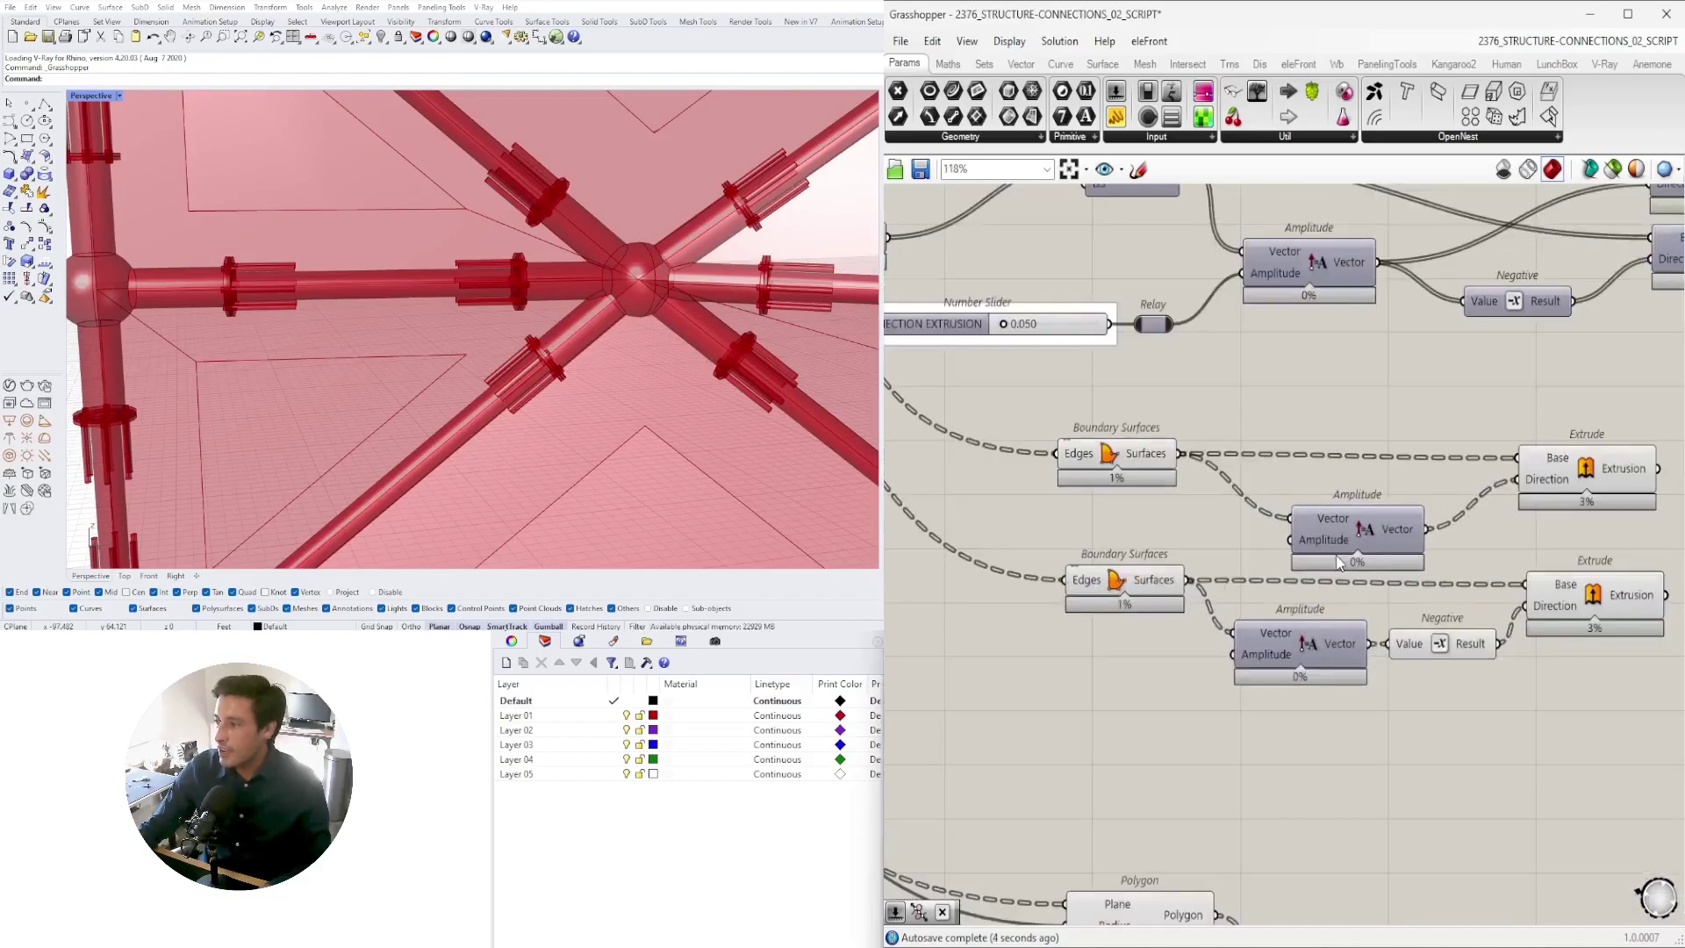
drag(1356, 548, 1327, 546)
click(1290, 639)
click(1292, 516)
right_drag(945, 556, 1153, 569)
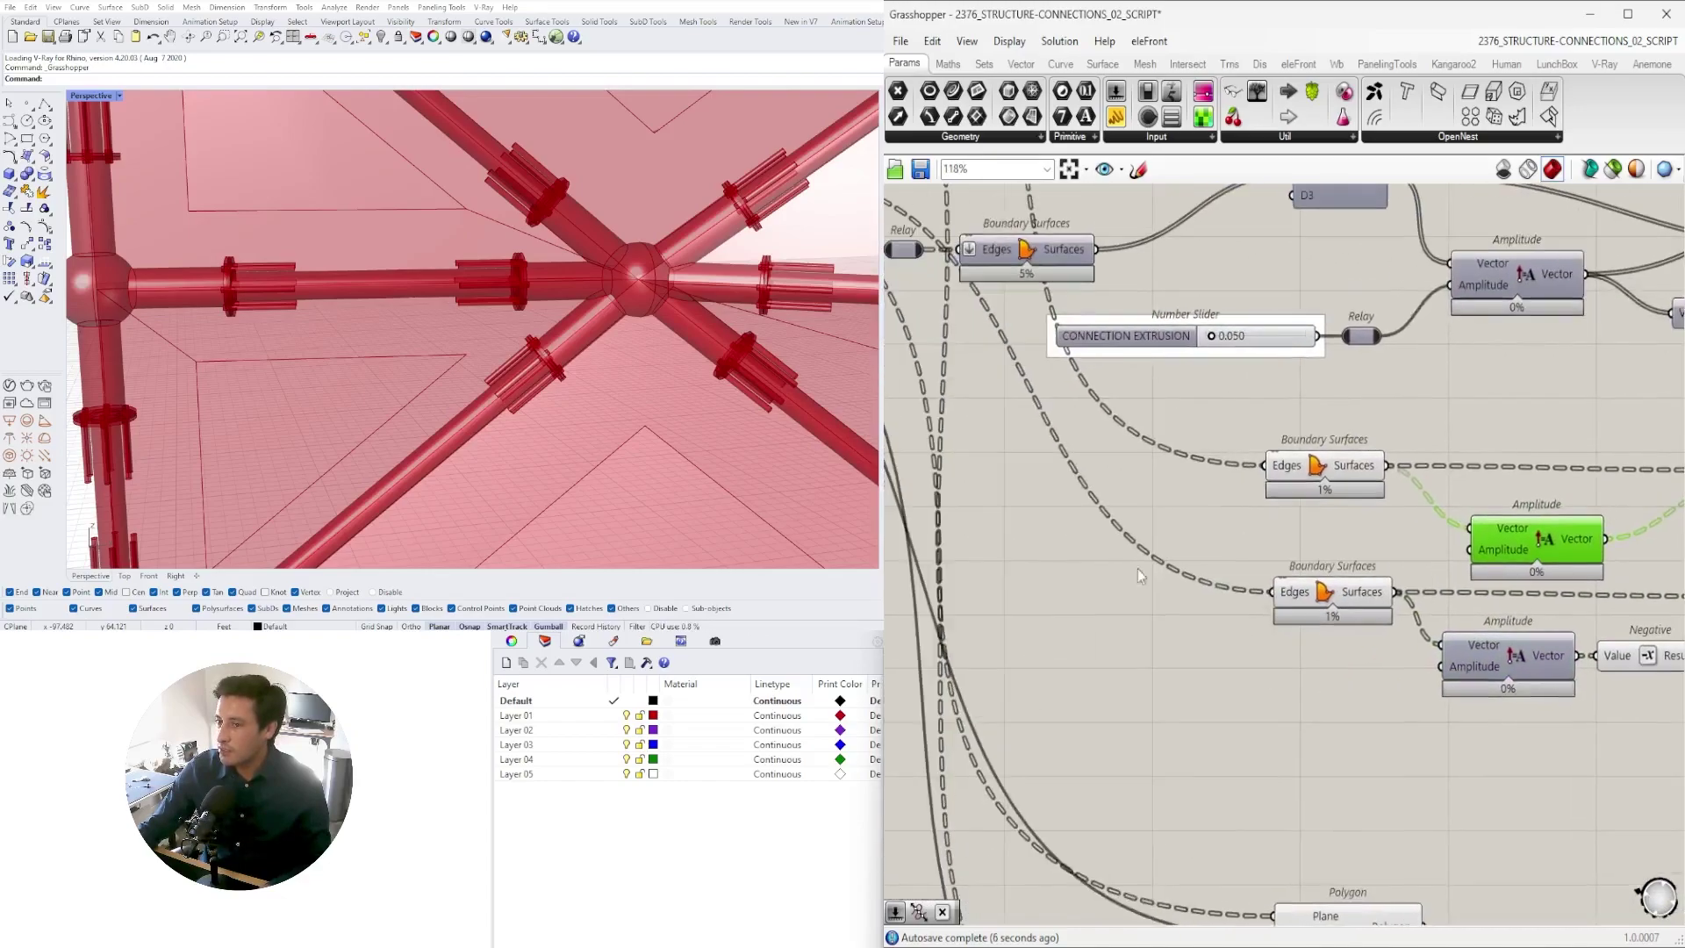
double_click(1053, 603)
text(15)
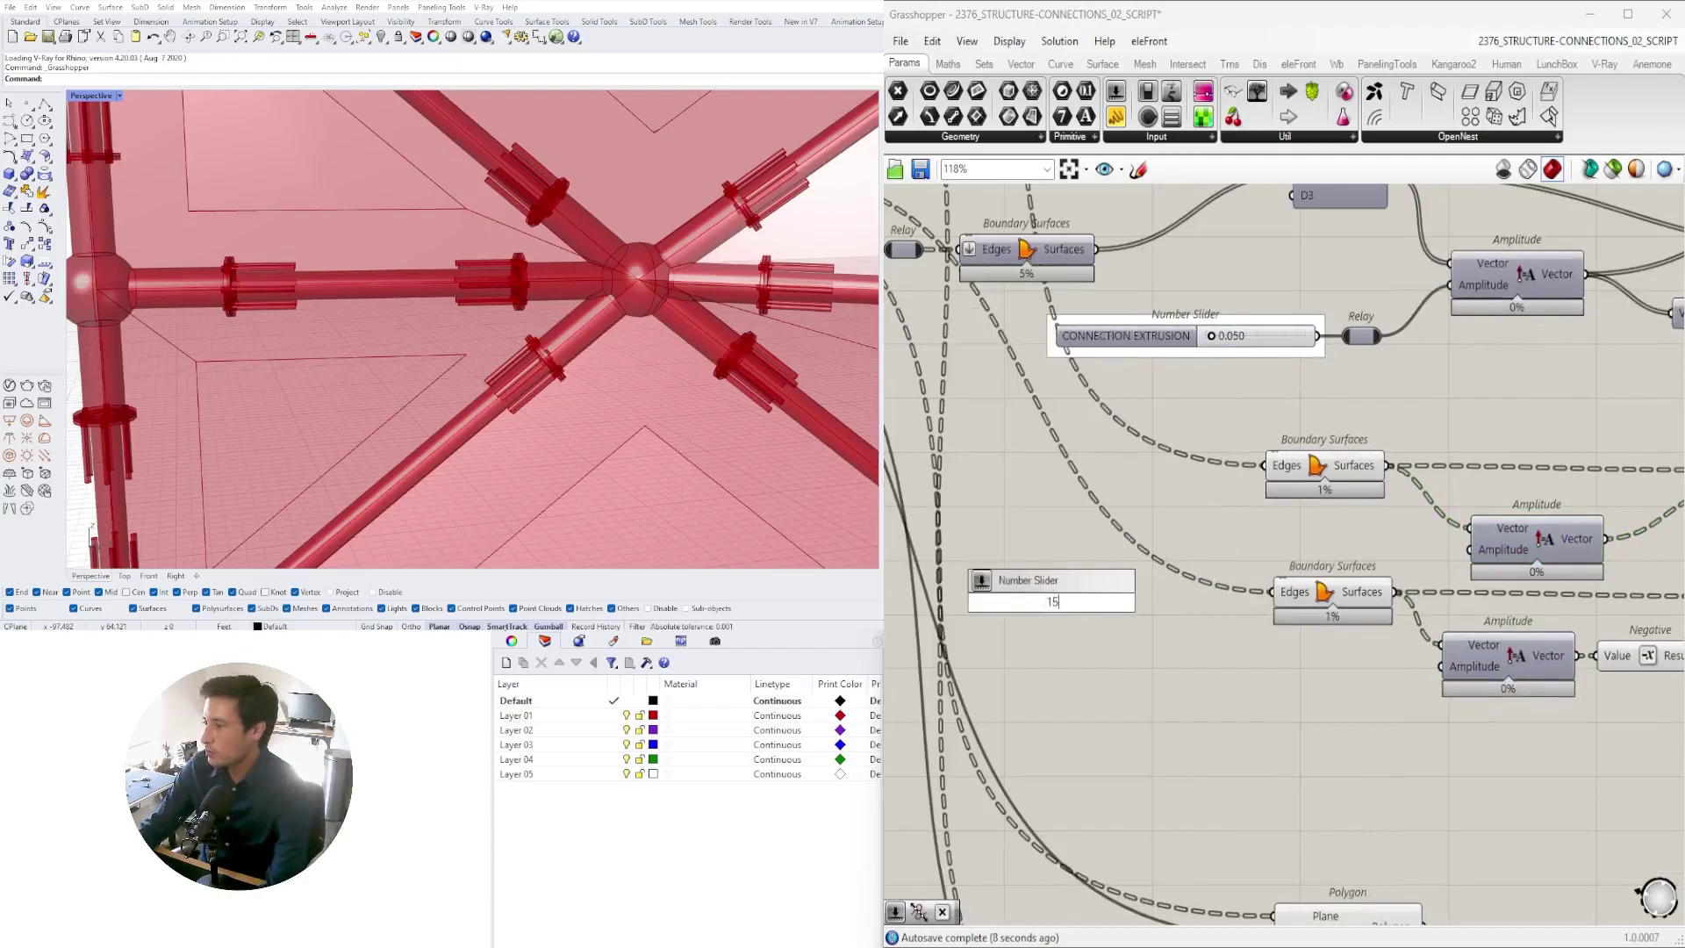
text(50)
key(Return)
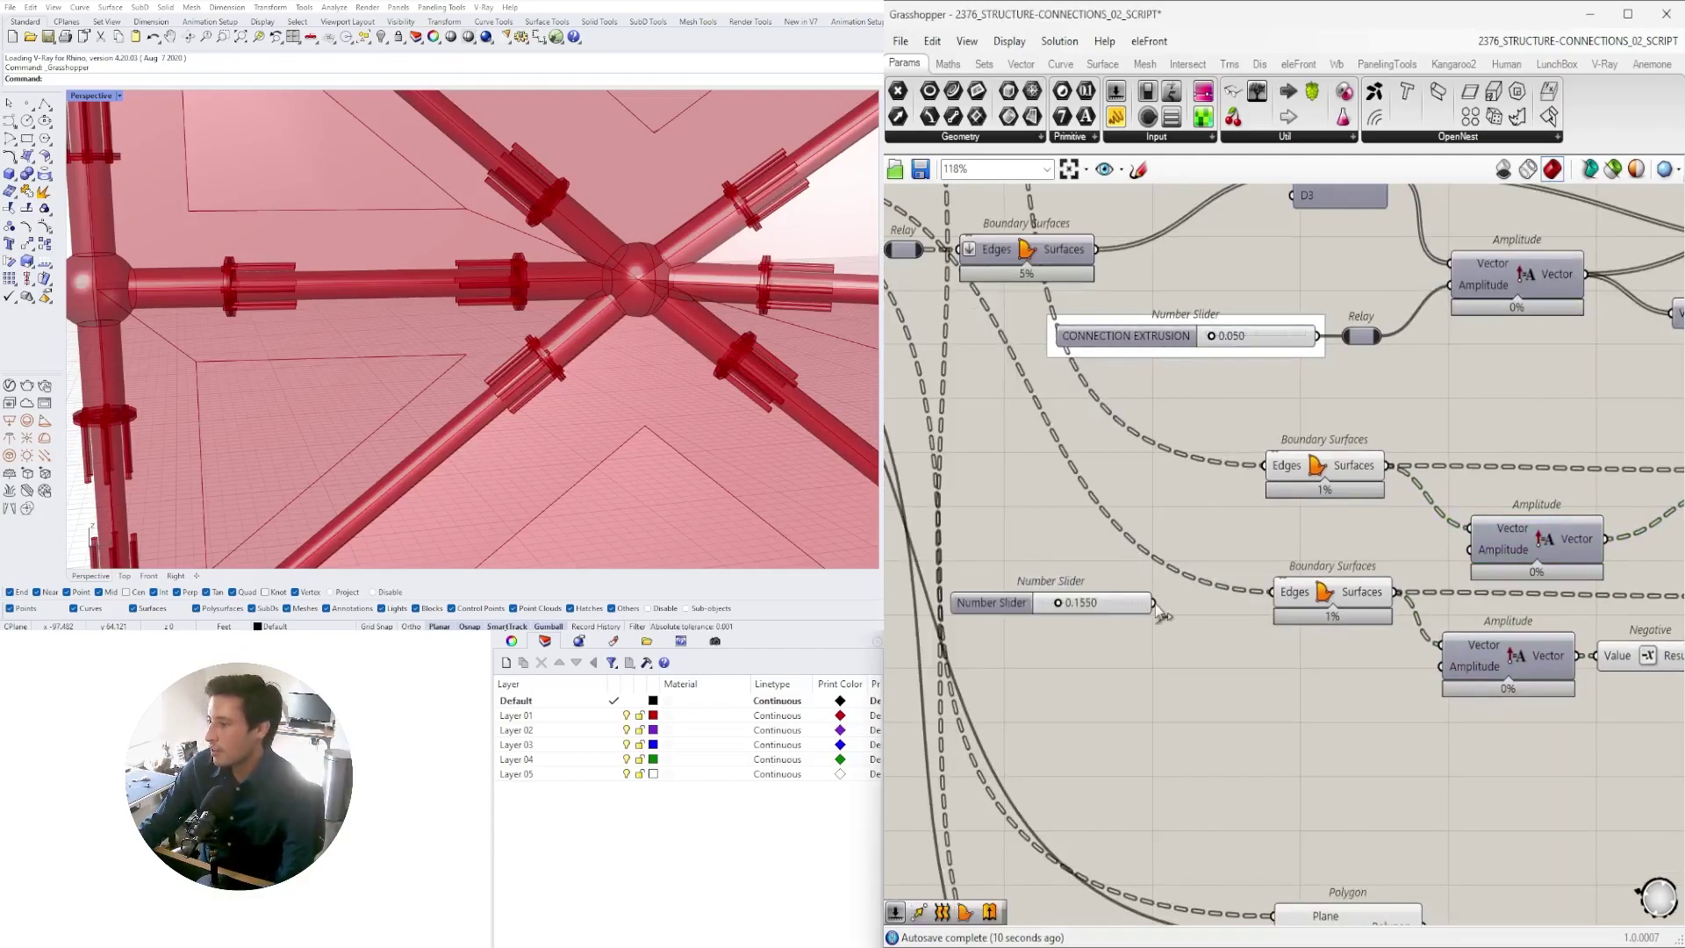
- Wire the 0.1550 slider into the Amplitude input of both bolt shaft Amplitude components and place it close to them
drag(1152, 602, 1470, 550)
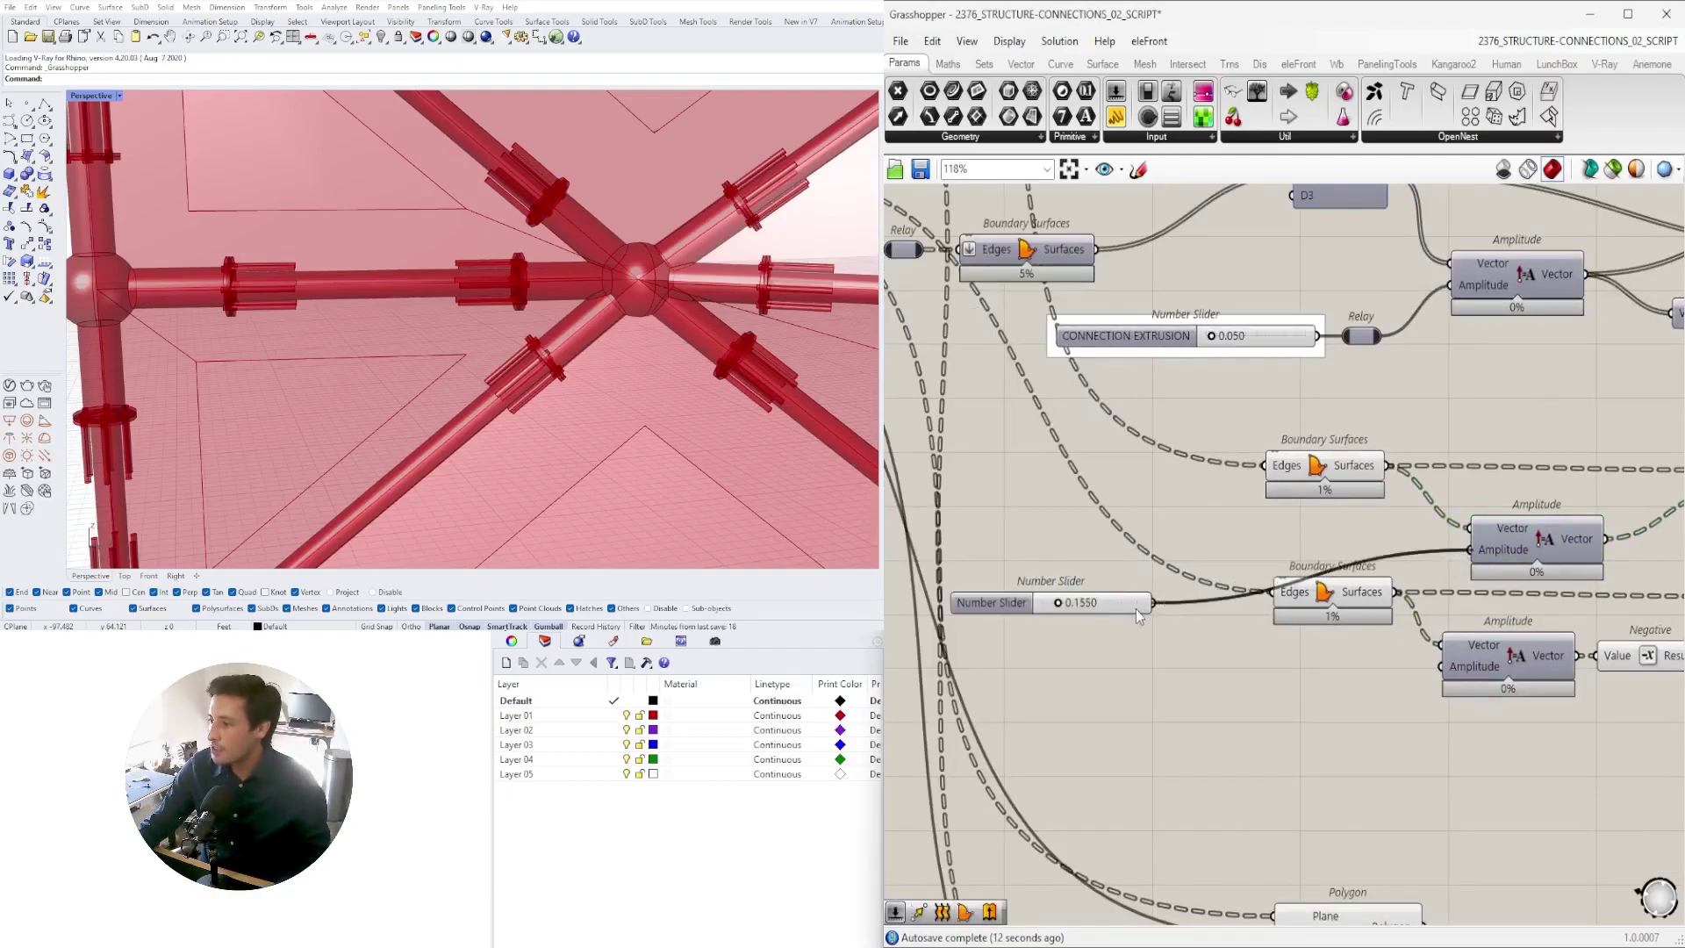
drag(1120, 599, 1165, 552)
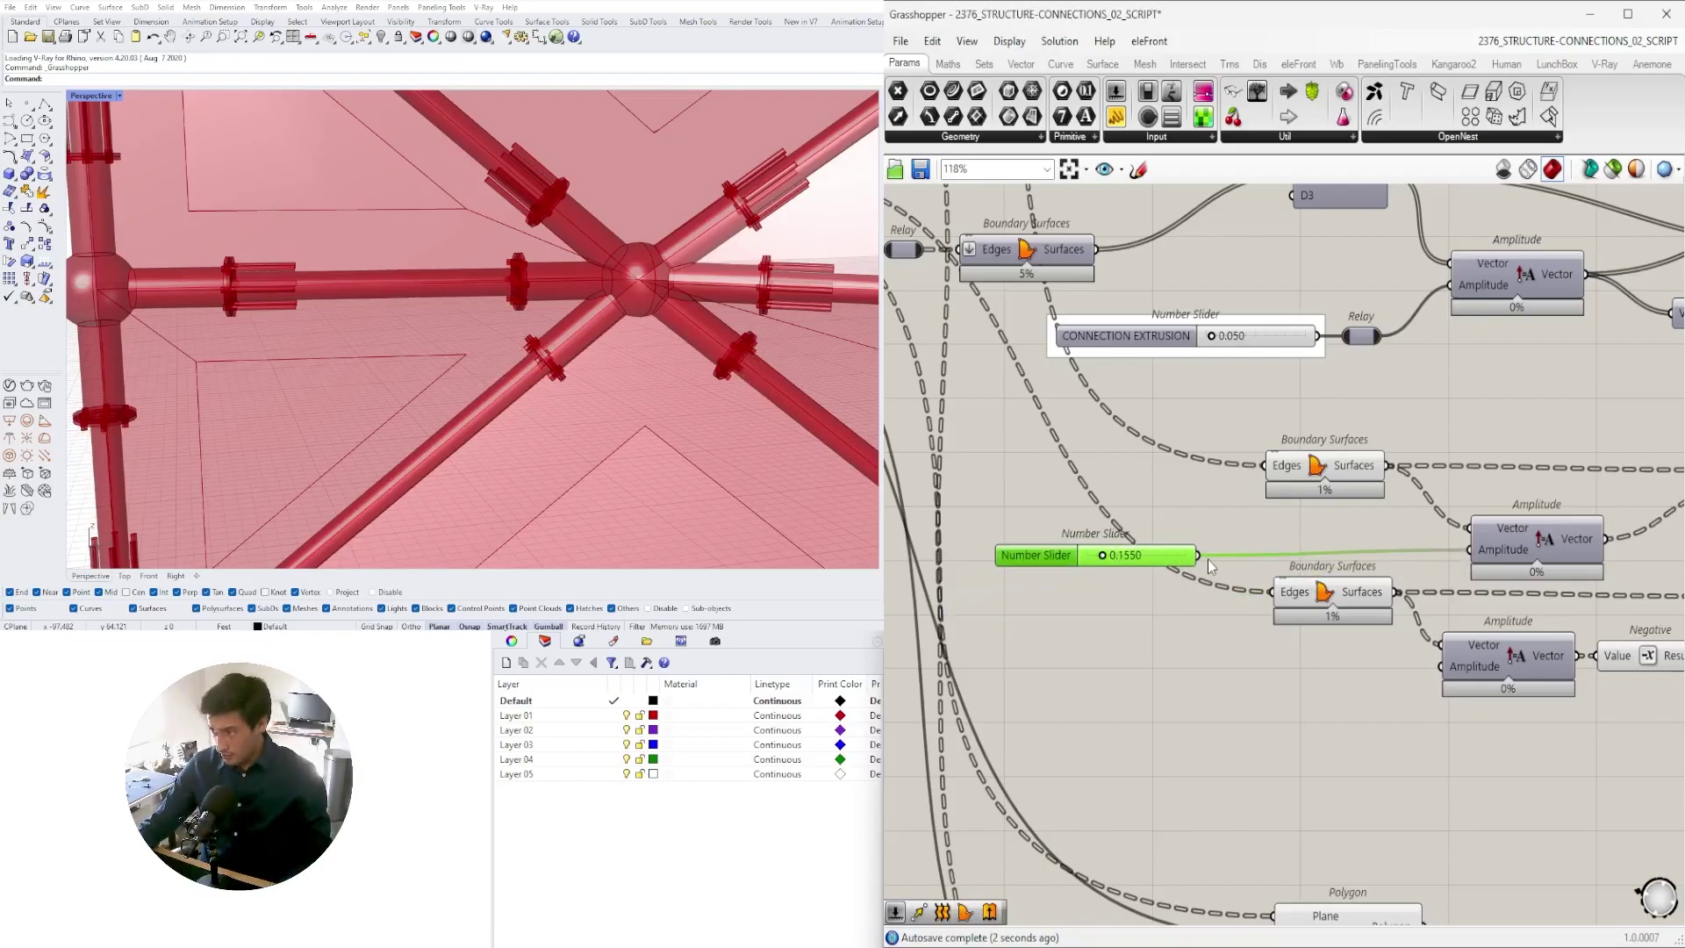
drag(1255, 606, 1436, 668)
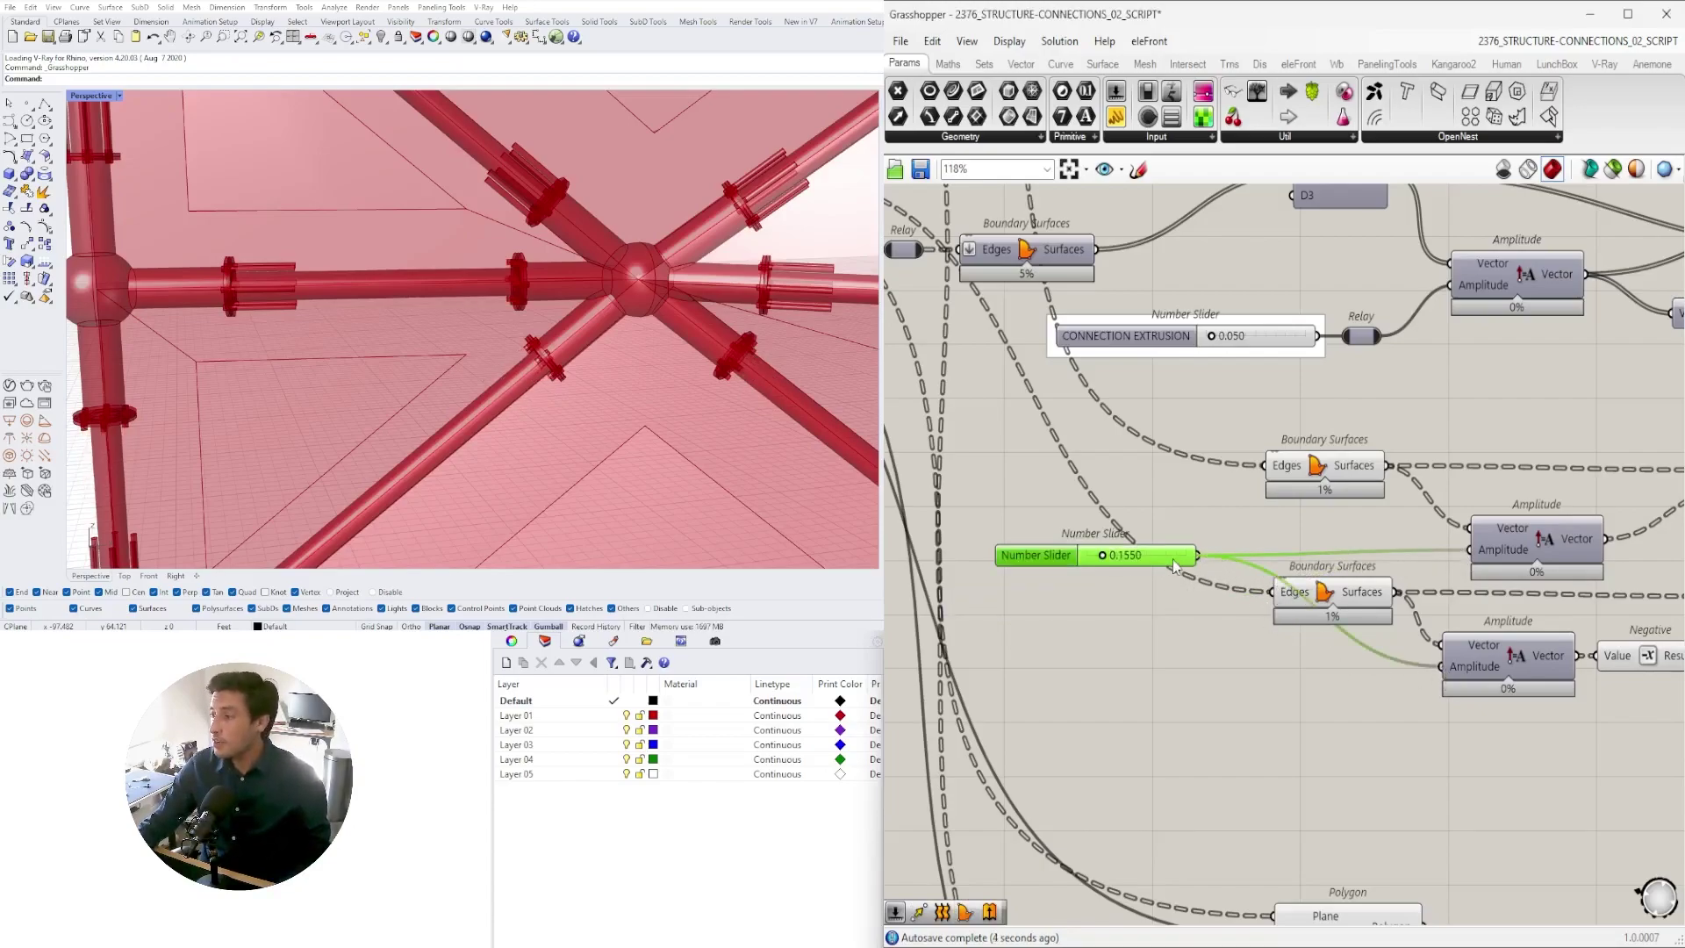
drag(1173, 559, 1264, 559)
- Examine how far the bolt shafts run through the flange beside the ball node
scroll(1043, 500, up, 3)
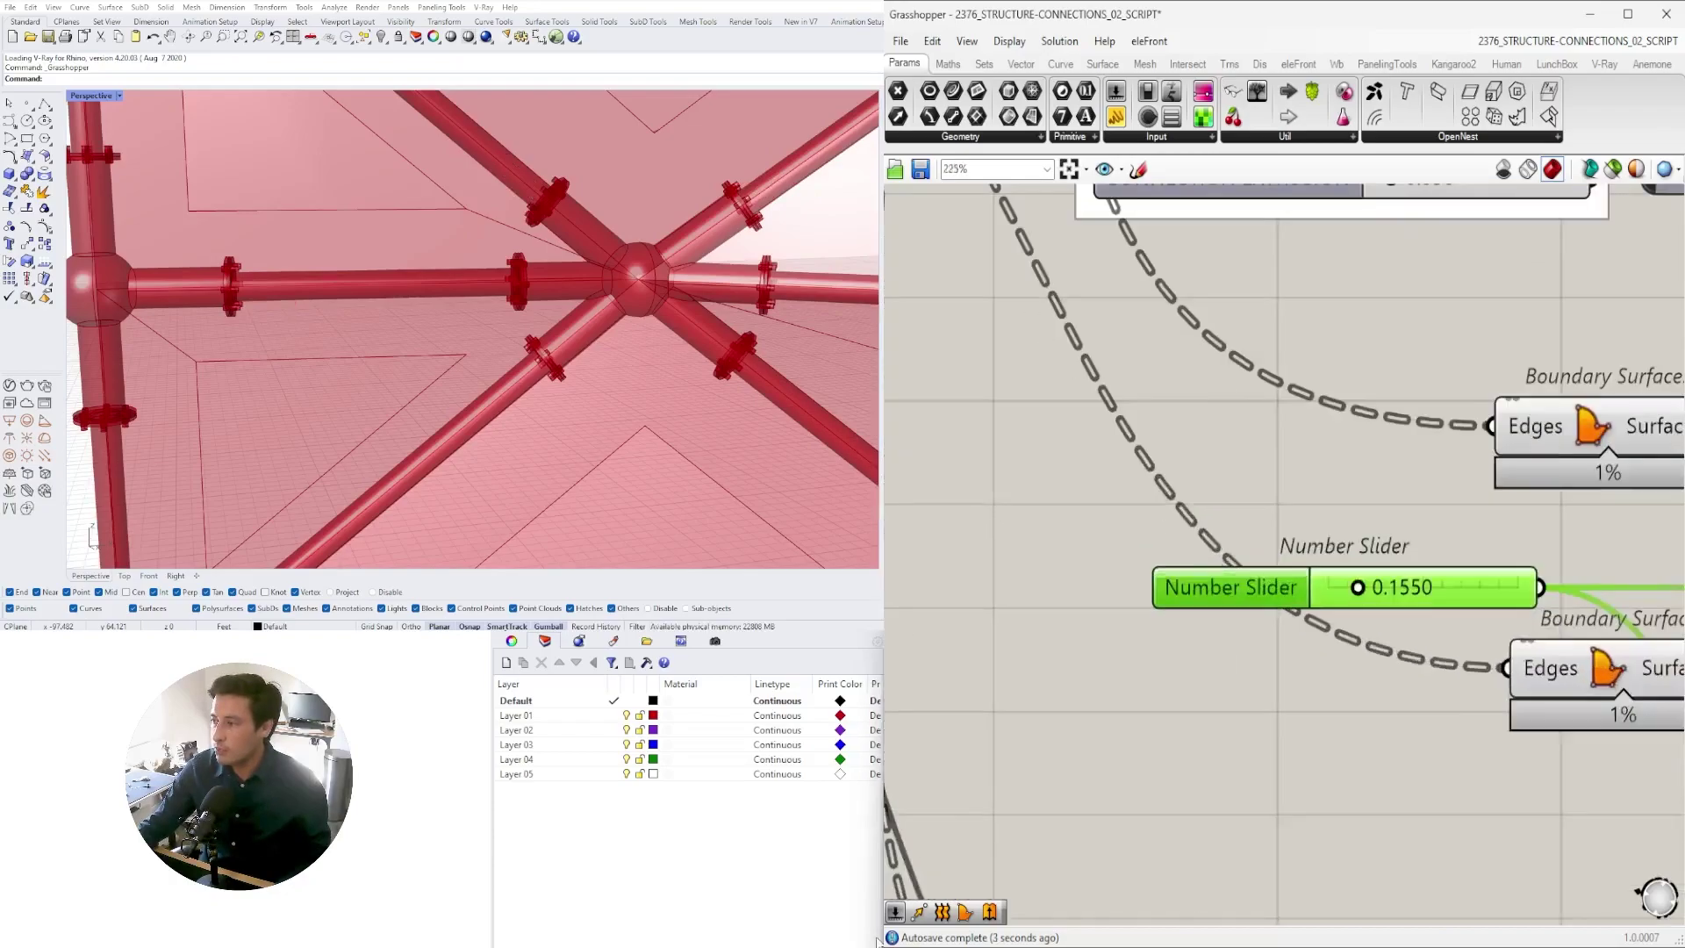
scroll(566, 203, up, 6)
scroll(566, 203, down, 2)
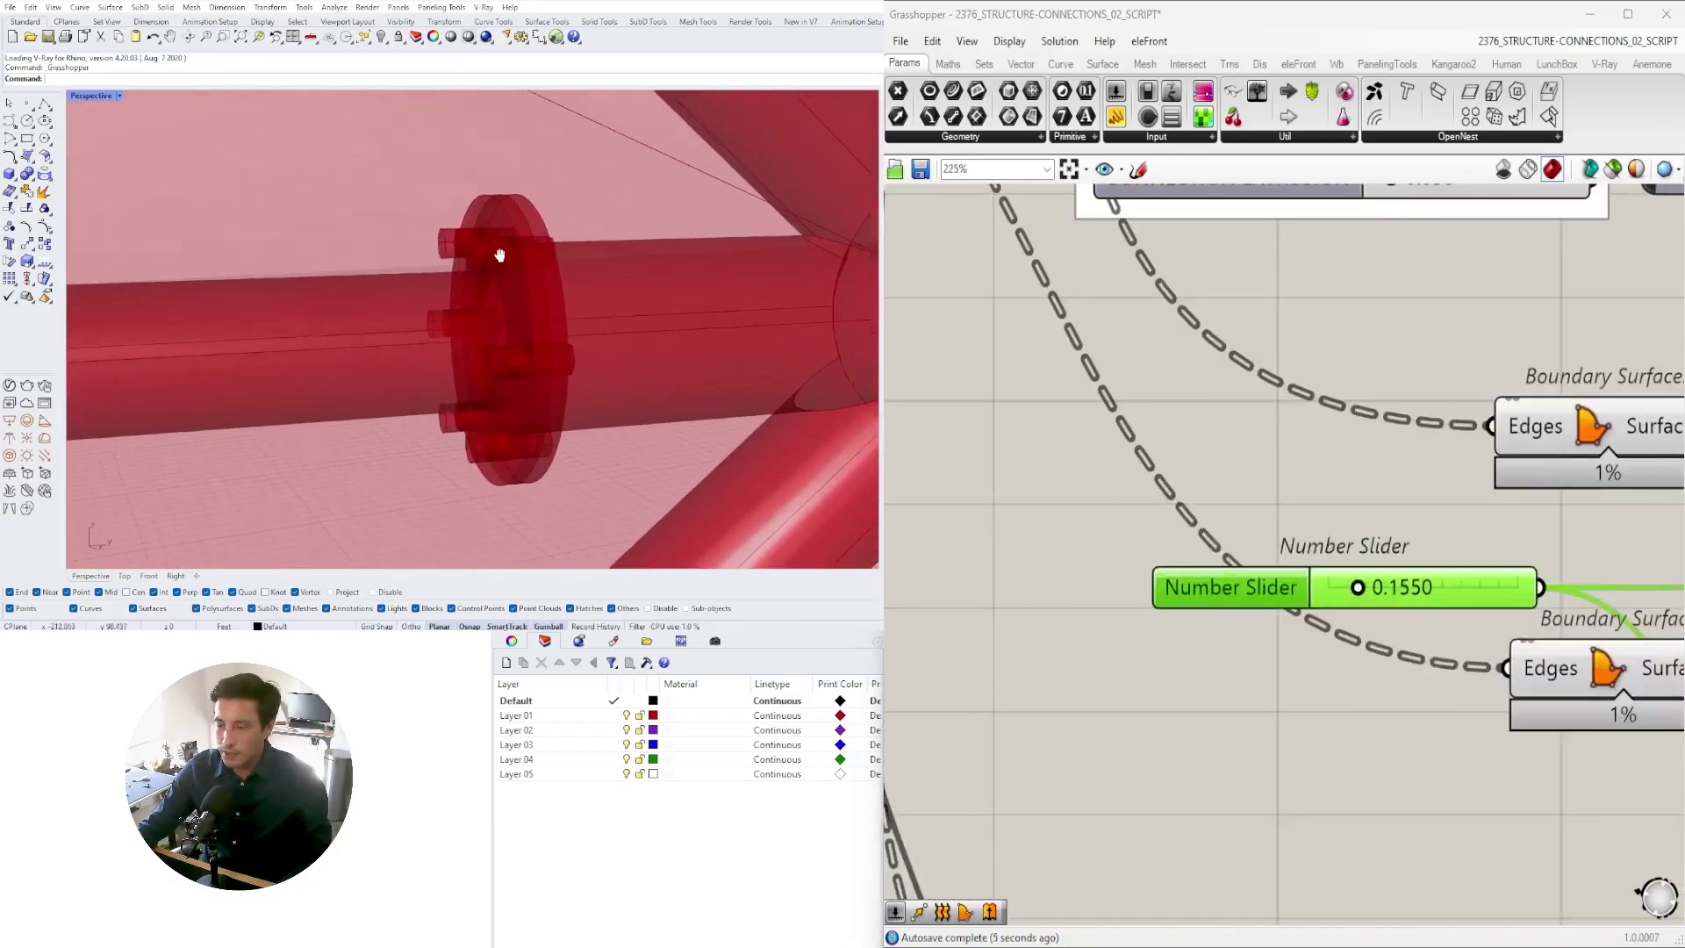
scroll(1283, 486, down, 2)
scroll(553, 309, down, 3)
scroll(553, 309, up, 3)
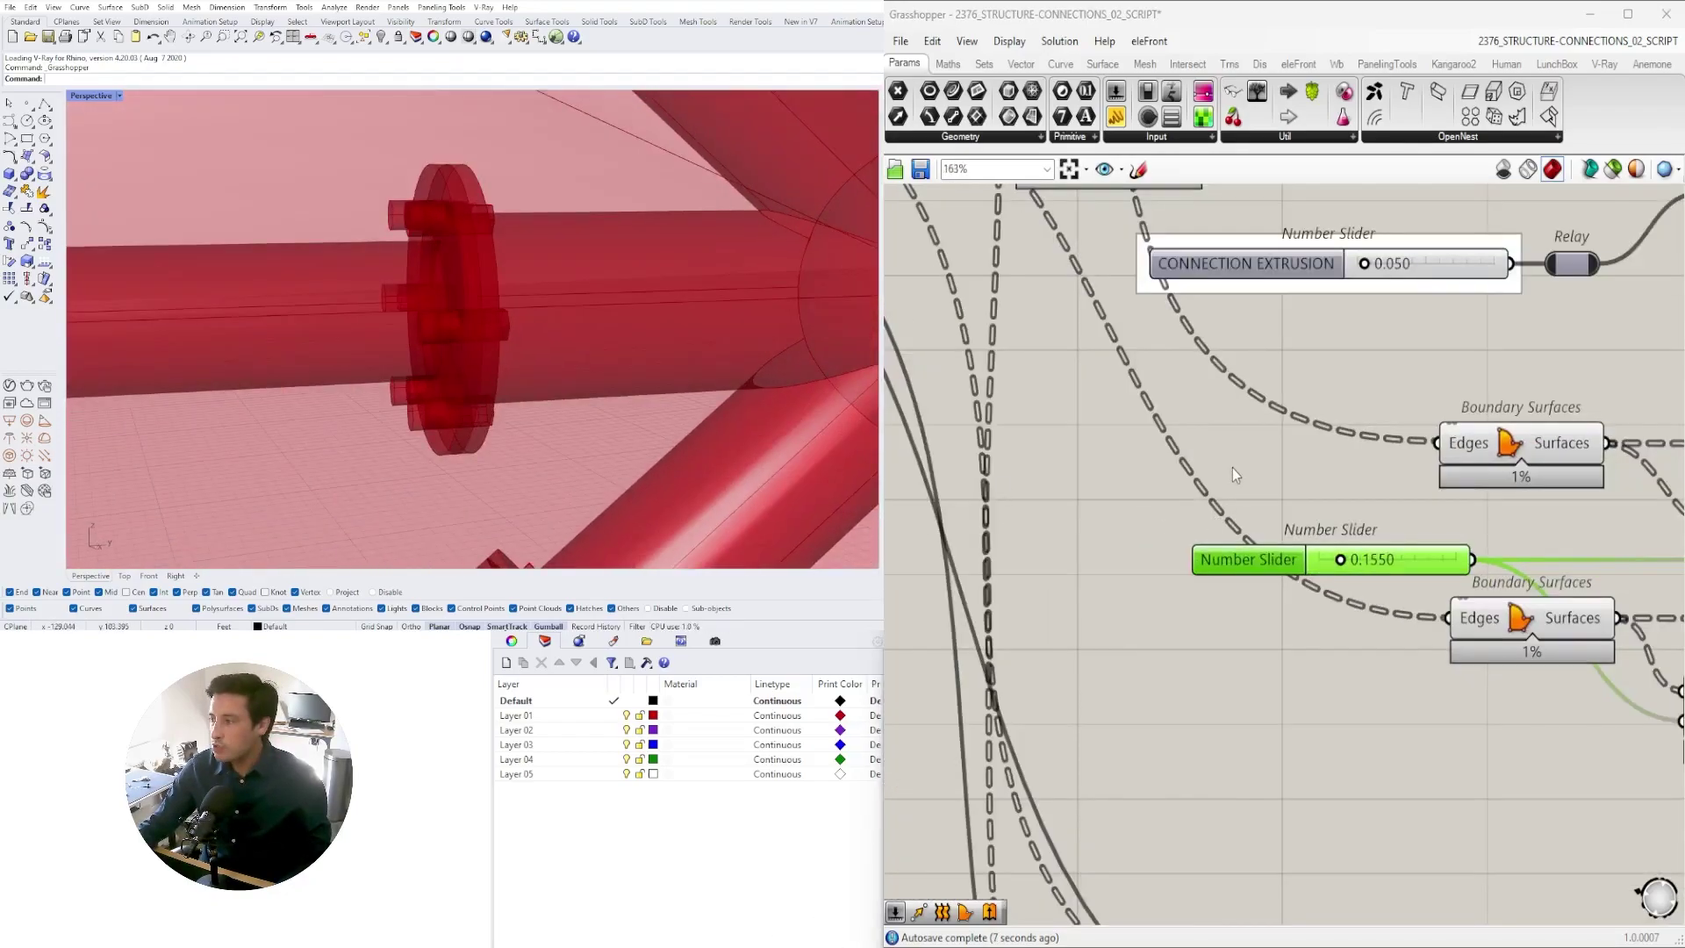
- Trace the bolt shaft branches back to their two source Circle components and inspect how these are wired
scroll(1233, 467, down, 3)
right_drag(1235, 584, 1355, 606)
drag(1600, 765, 1065, 488)
right_drag(1131, 520, 1394, 659)
right_drag(1062, 315, 1187, 404)
click(1153, 318)
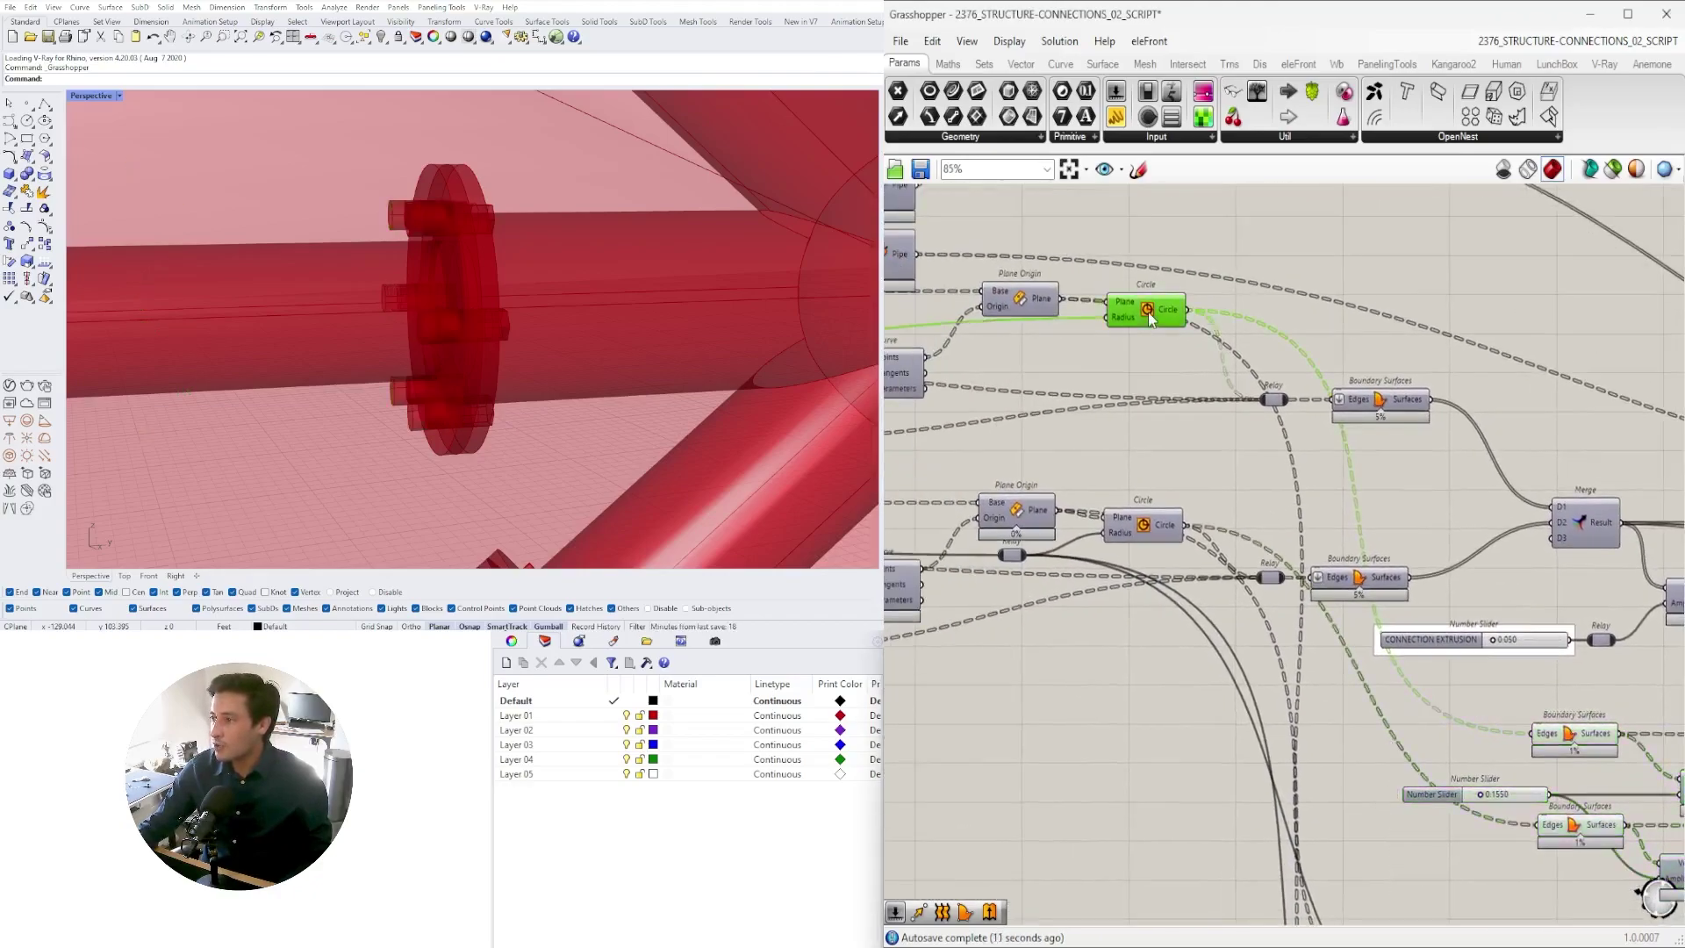
shift+click(1150, 524)
right_drag(1108, 725, 1340, 703)
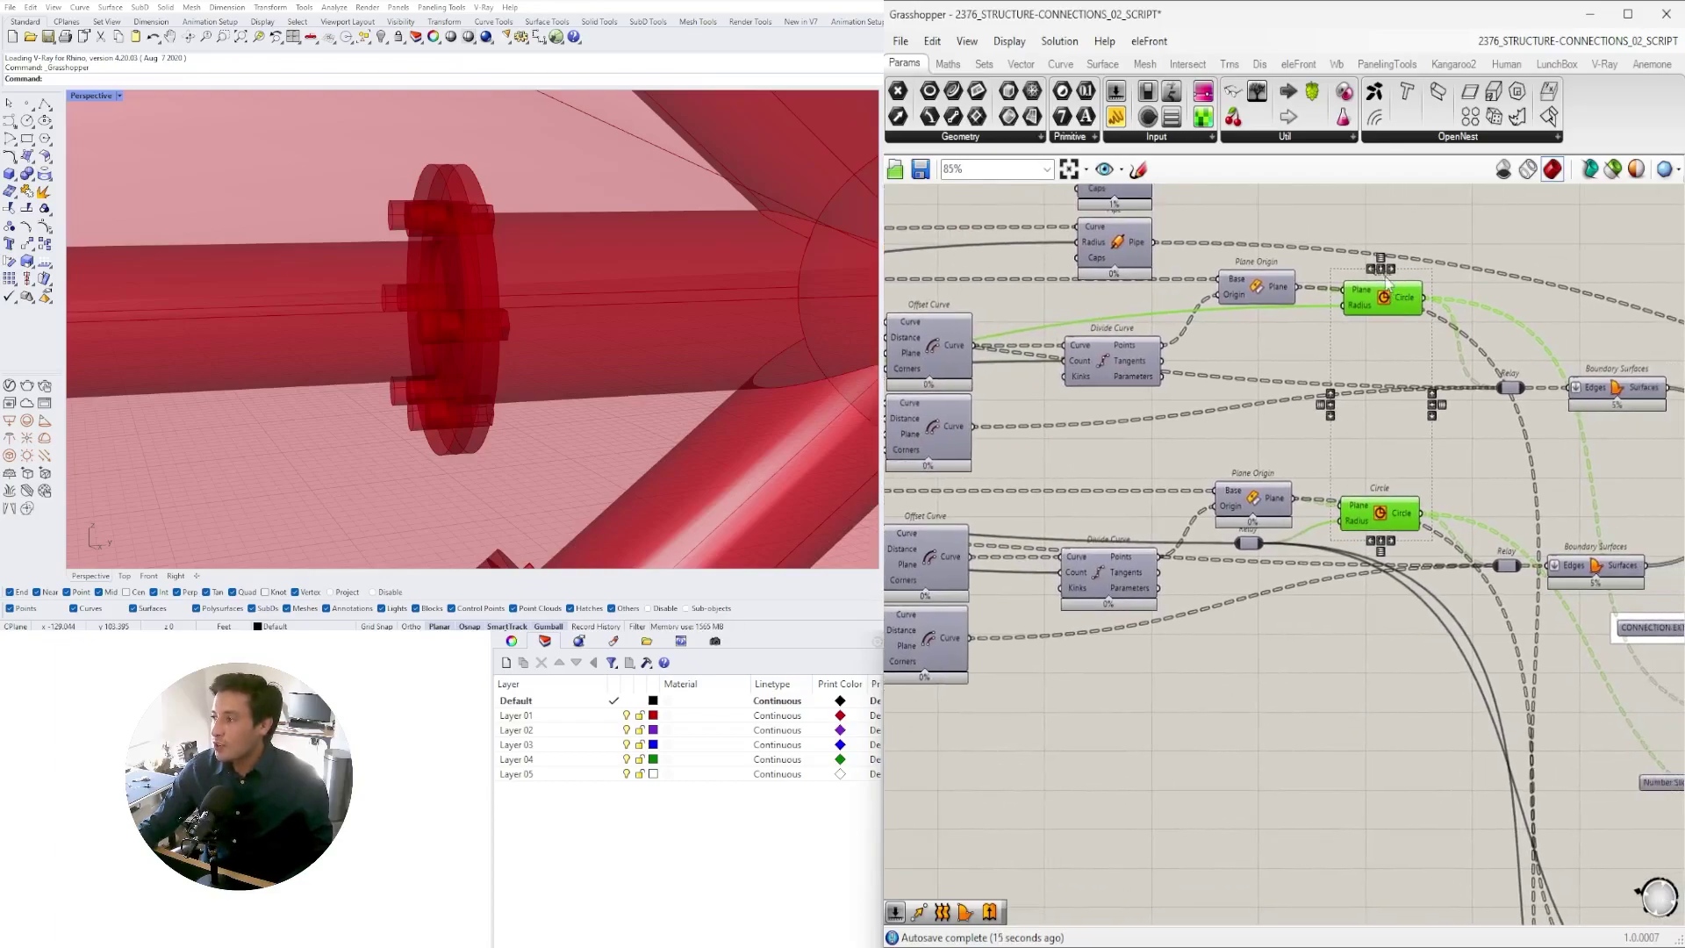
click(1401, 351)
scroll(1383, 565, down, 2)
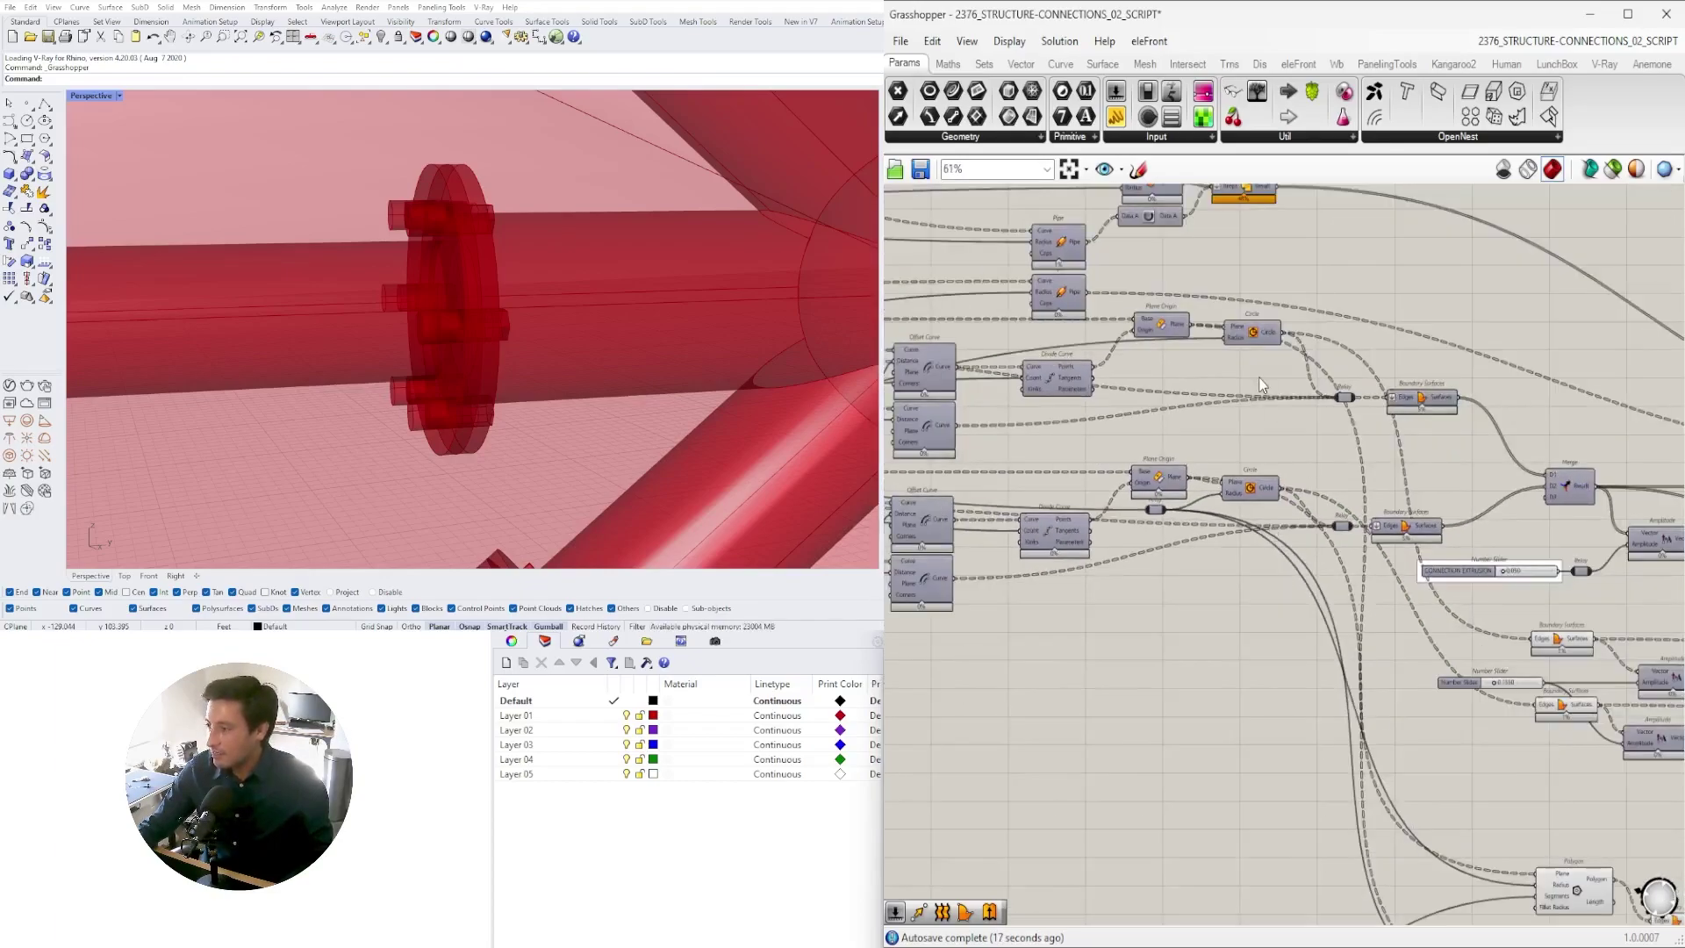
scroll(1412, 487, down, 3)
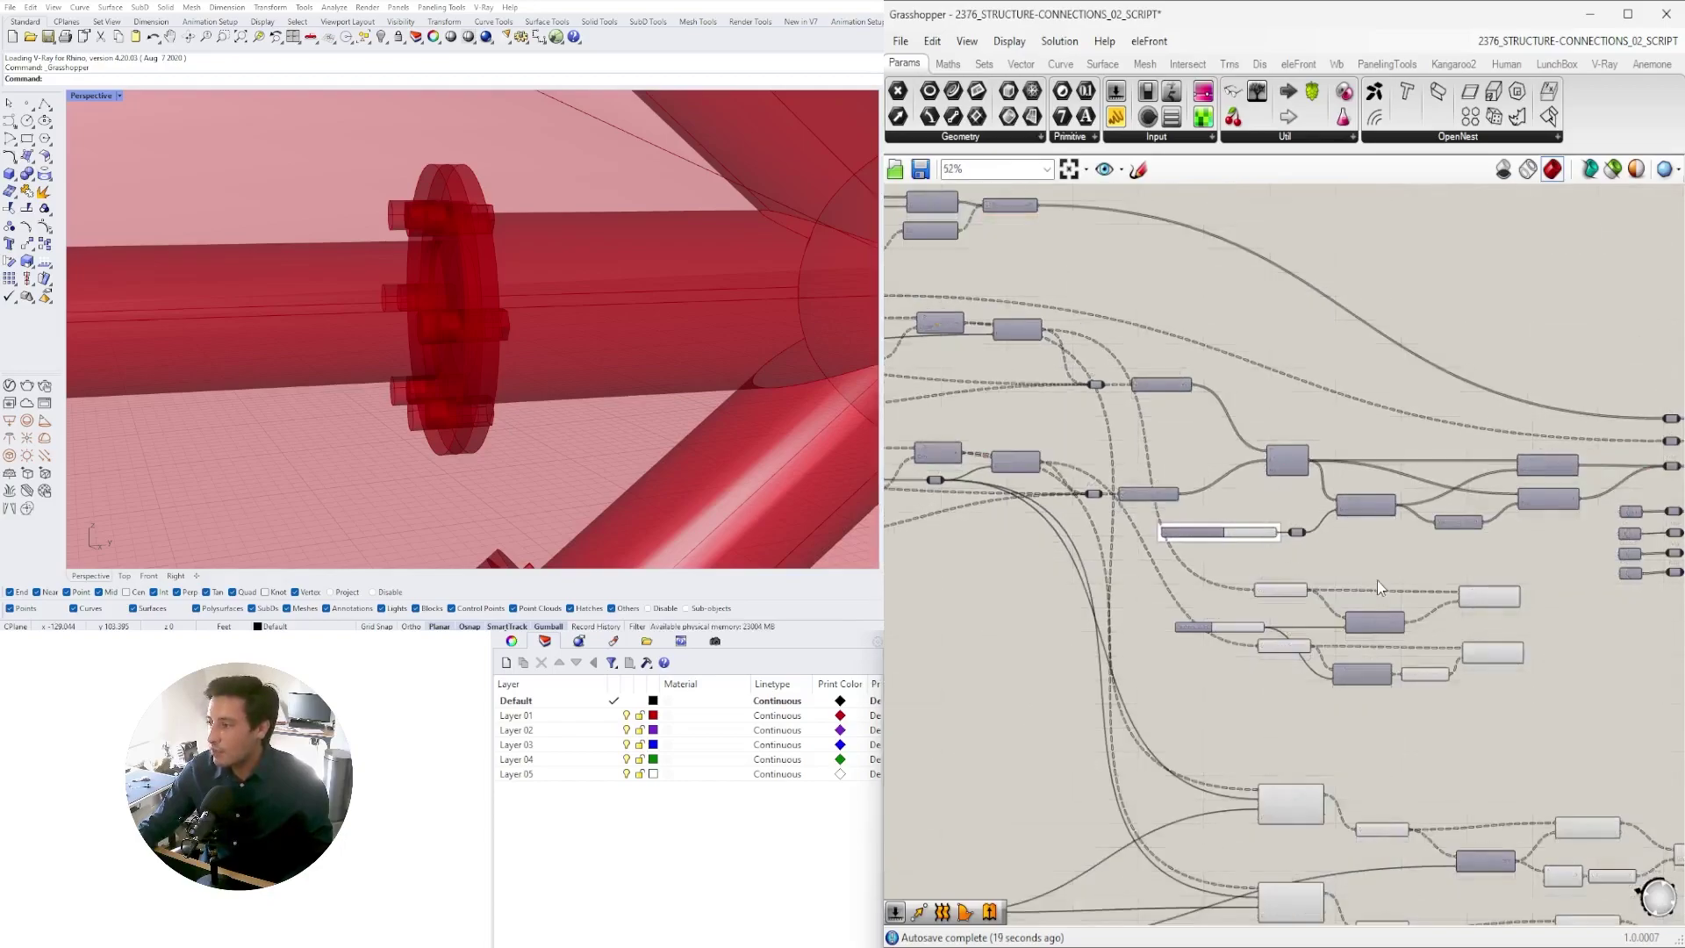
scroll(1327, 537, down, 2)
- Move the hexagonal bolt head branches down and the bolt shaft branches aside to free space on the canvas
drag(1548, 745, 961, 524)
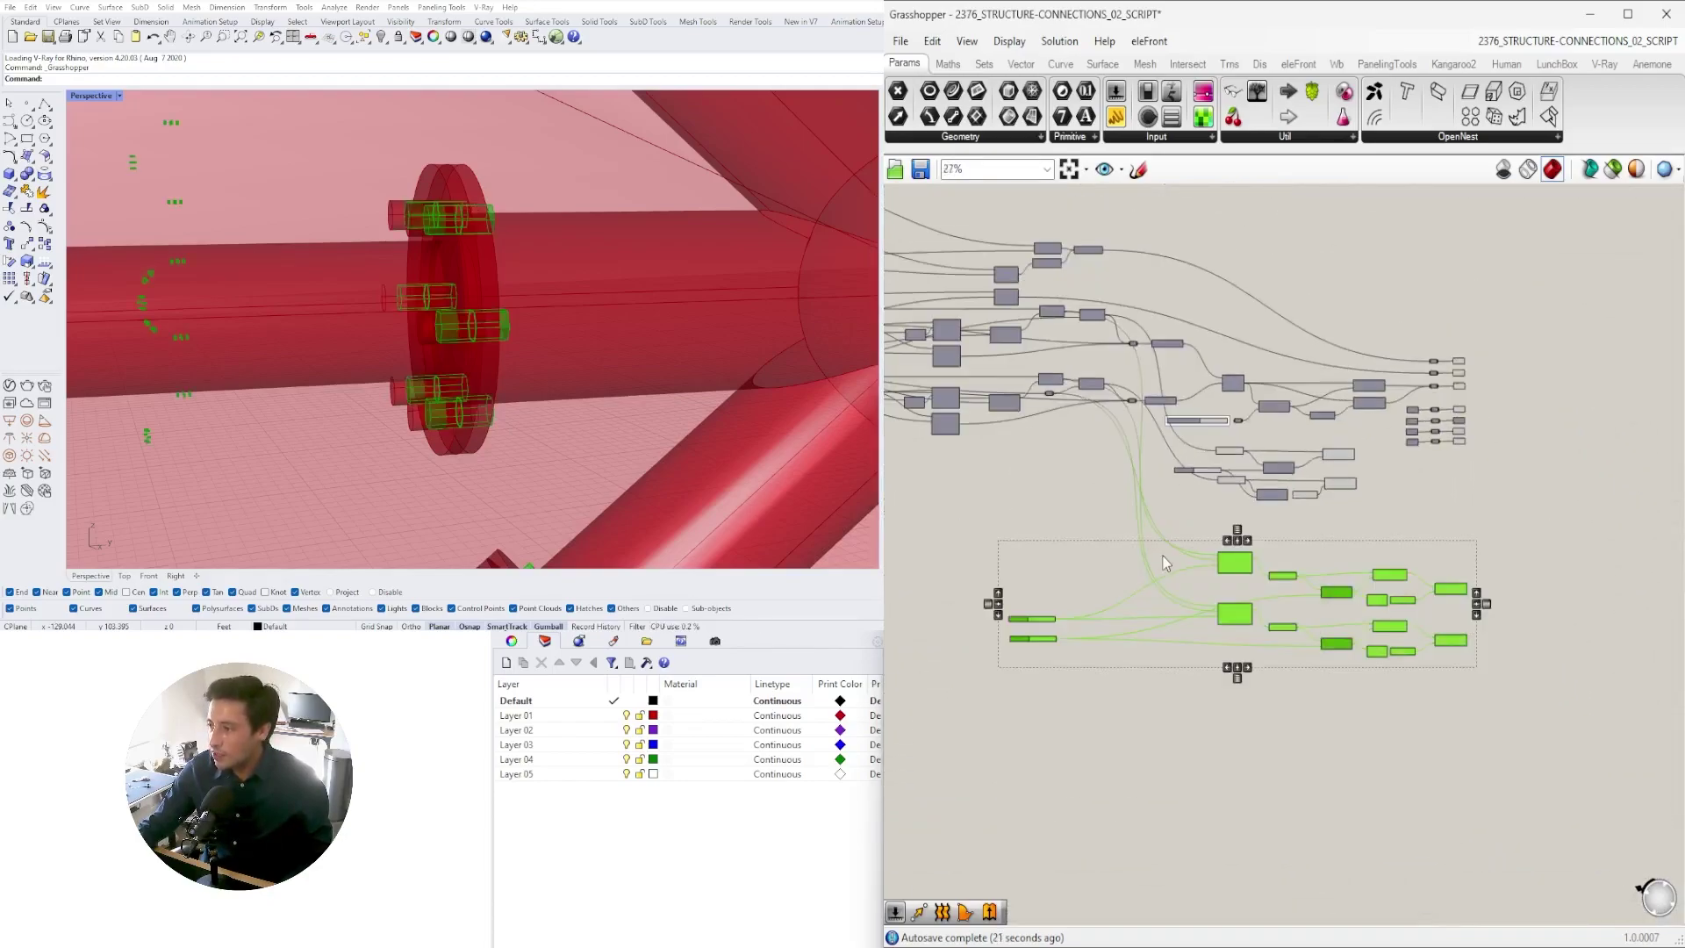
scroll(1231, 565, up, 2)
drag(1369, 561, 1095, 406)
drag(1331, 425, 1461, 446)
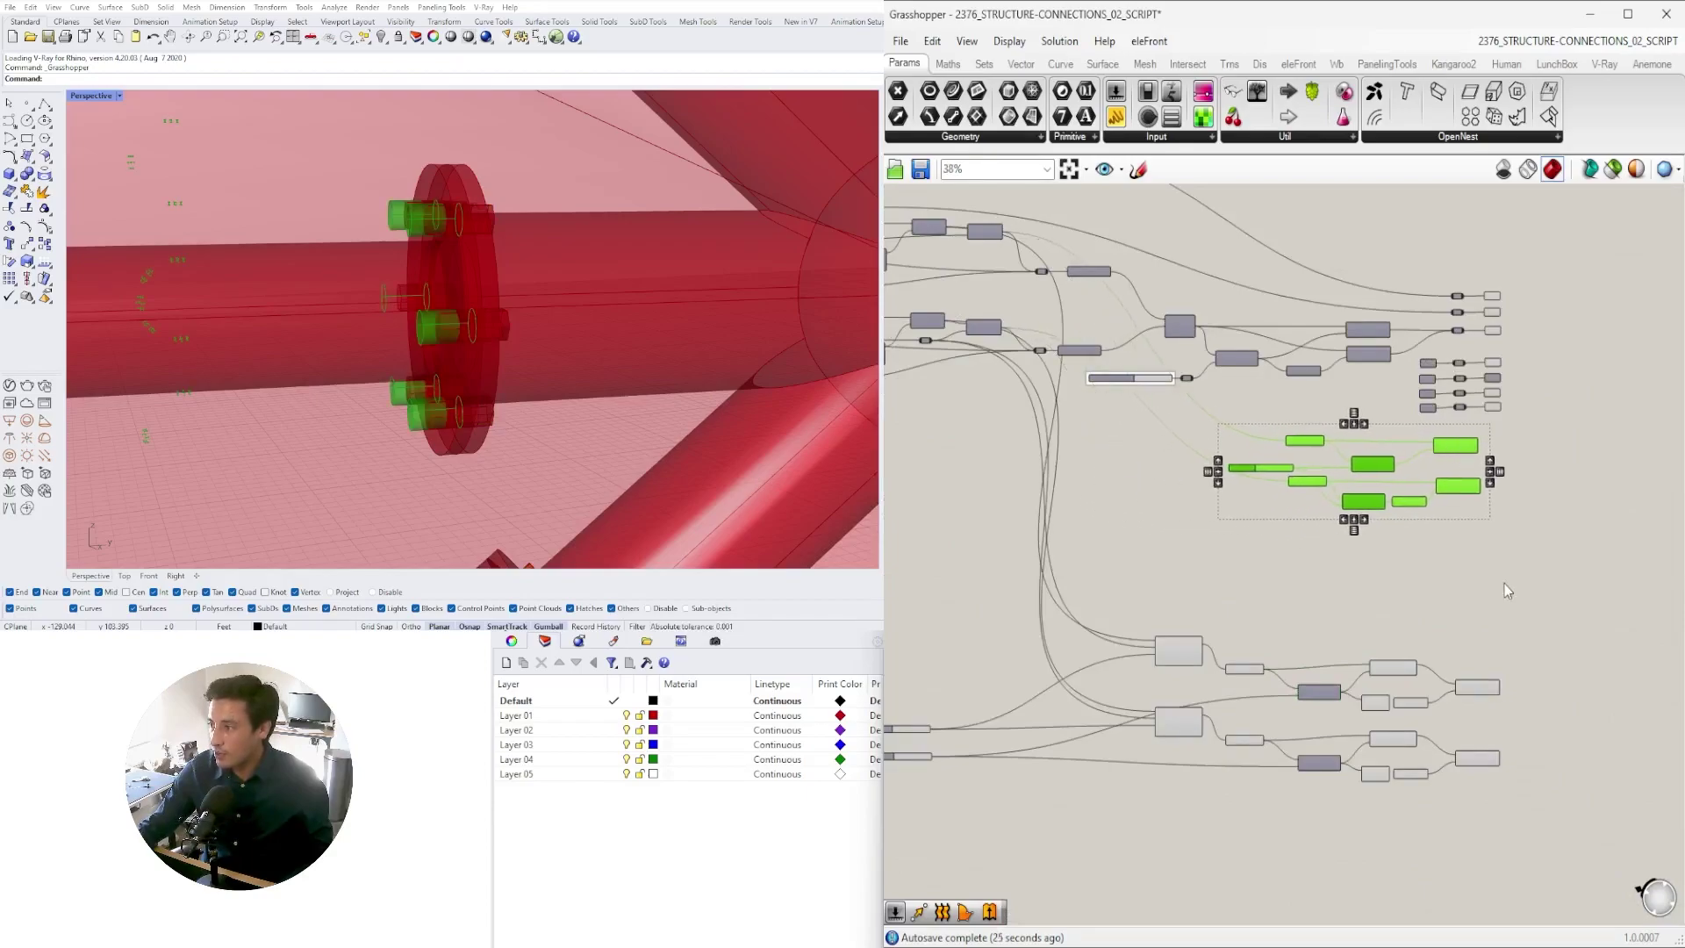
click(1504, 583)
- Highlight both bolt shaft Boundary Surfaces and examine where their circles lie on the flange
scroll(1015, 343, up, 5)
right_drag(990, 263, 1251, 442)
scroll(1250, 442, down, 3)
right_drag(1510, 648, 1237, 571)
scroll(1470, 581, up, 3)
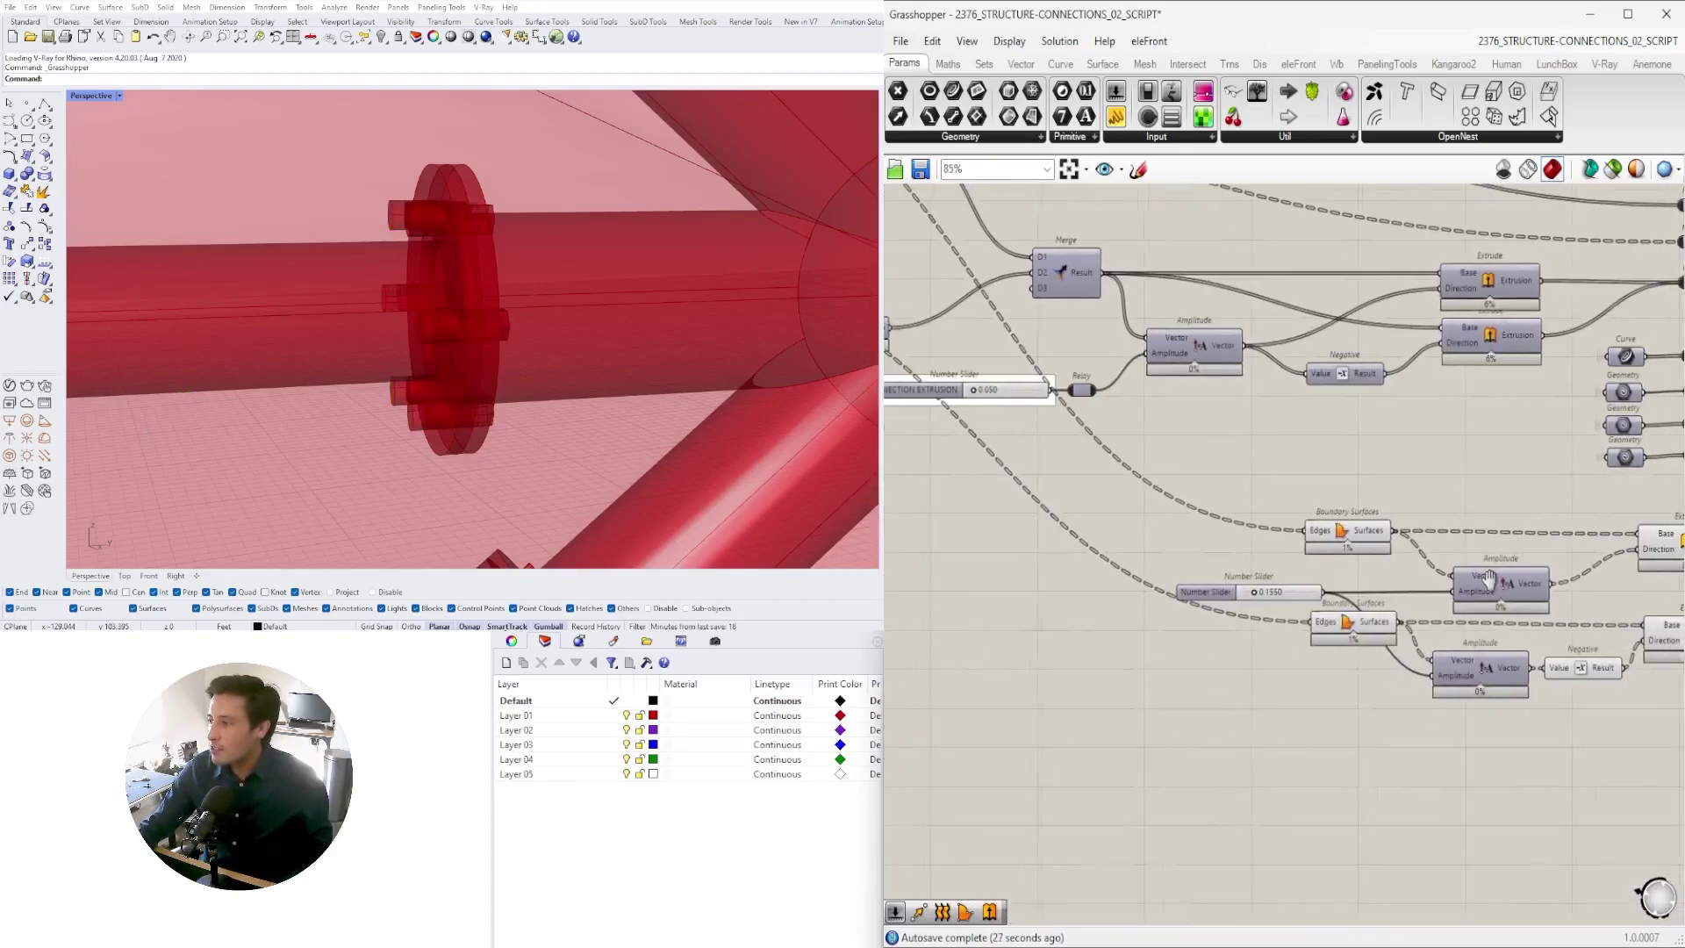
right_drag(1457, 572, 1418, 566)
click(1306, 527)
shift+click(1313, 616)
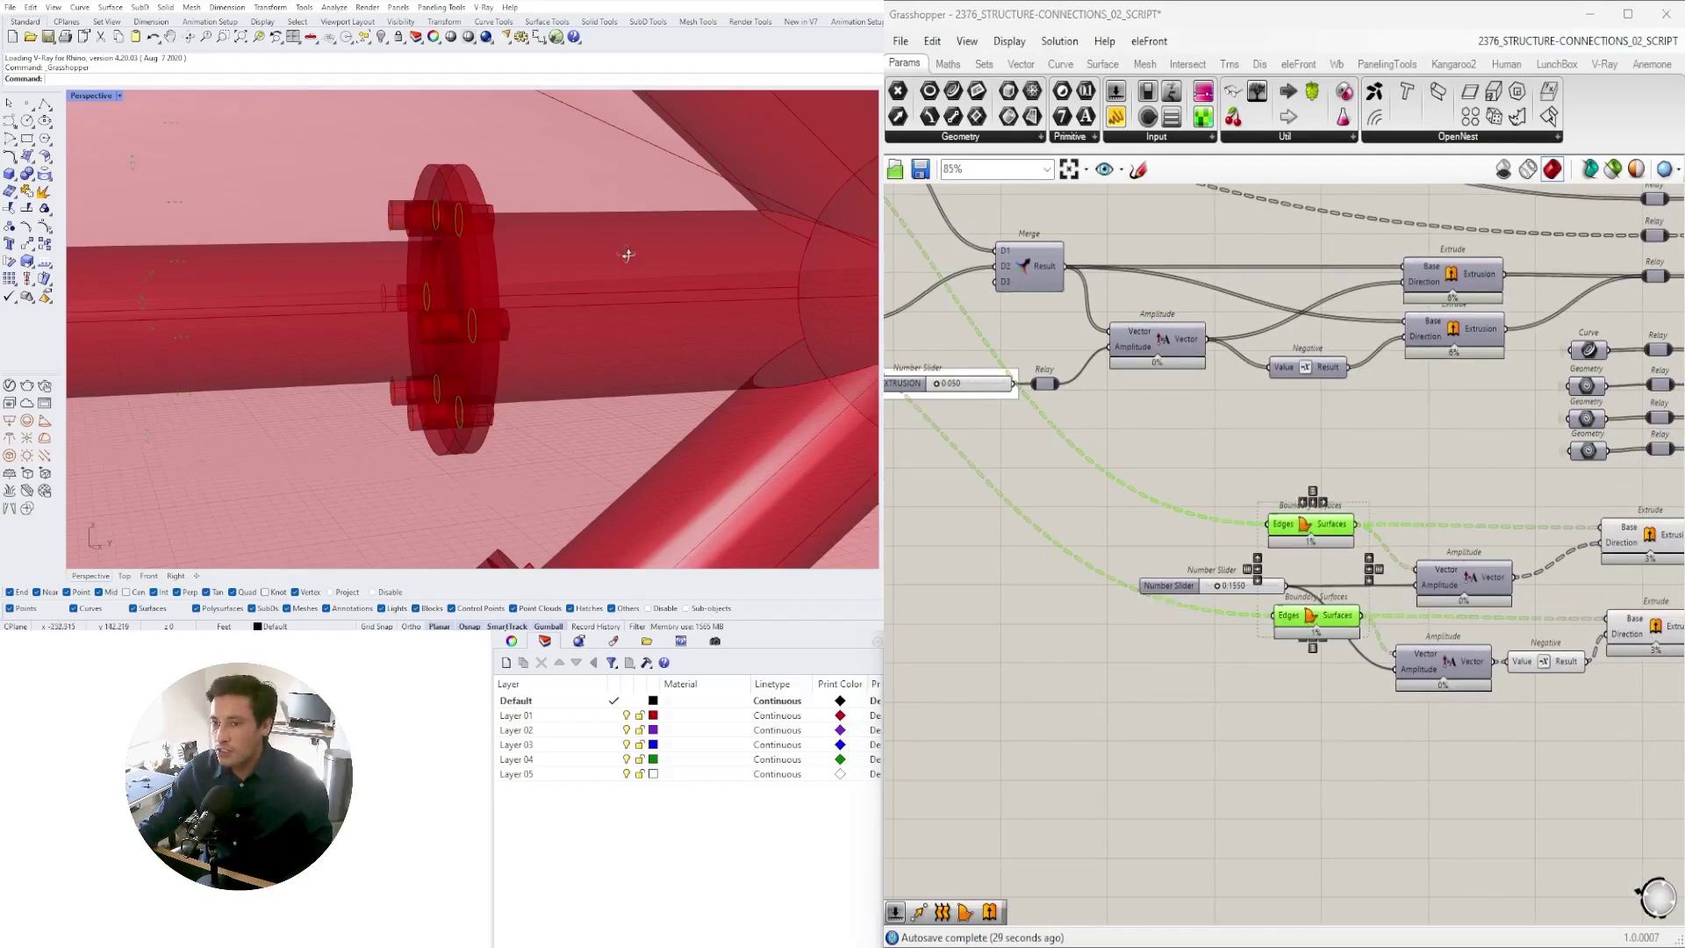
scroll(468, 222, up, 4)
scroll(478, 222, down, 4)
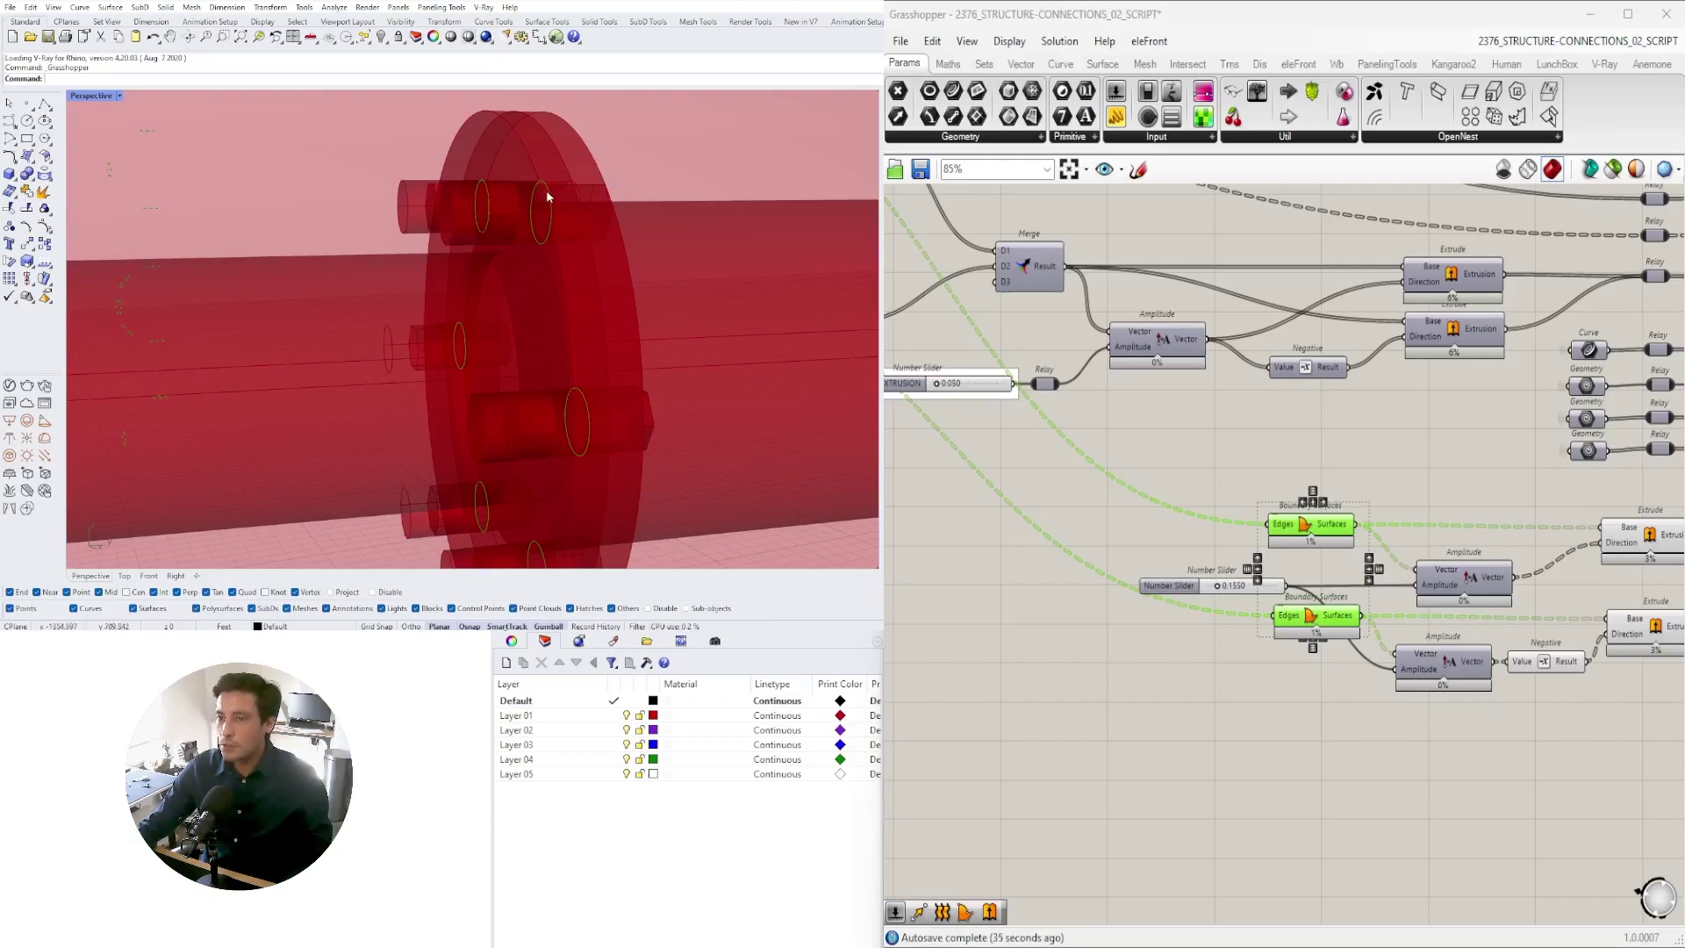
- Duplicate the upper and lower bolt-hole Circle components with their Plane wires and stack the copies beneath the originals
right_drag(1009, 476, 1185, 522)
scroll(1168, 534, down, 2)
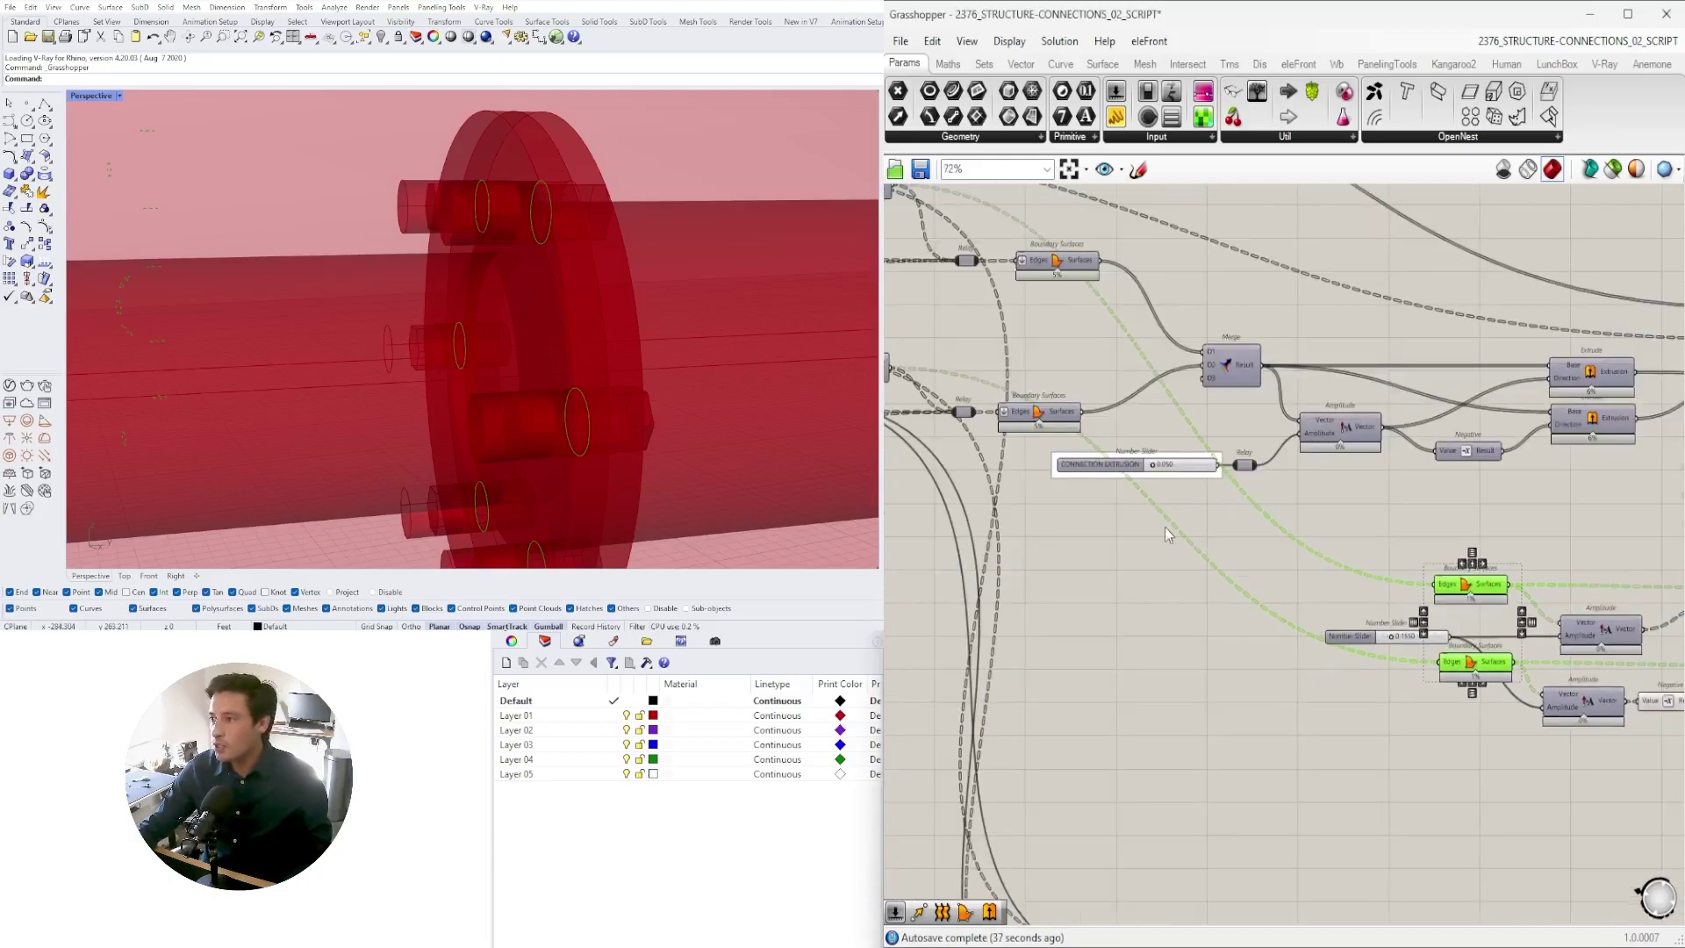
right_drag(1136, 592, 1205, 565)
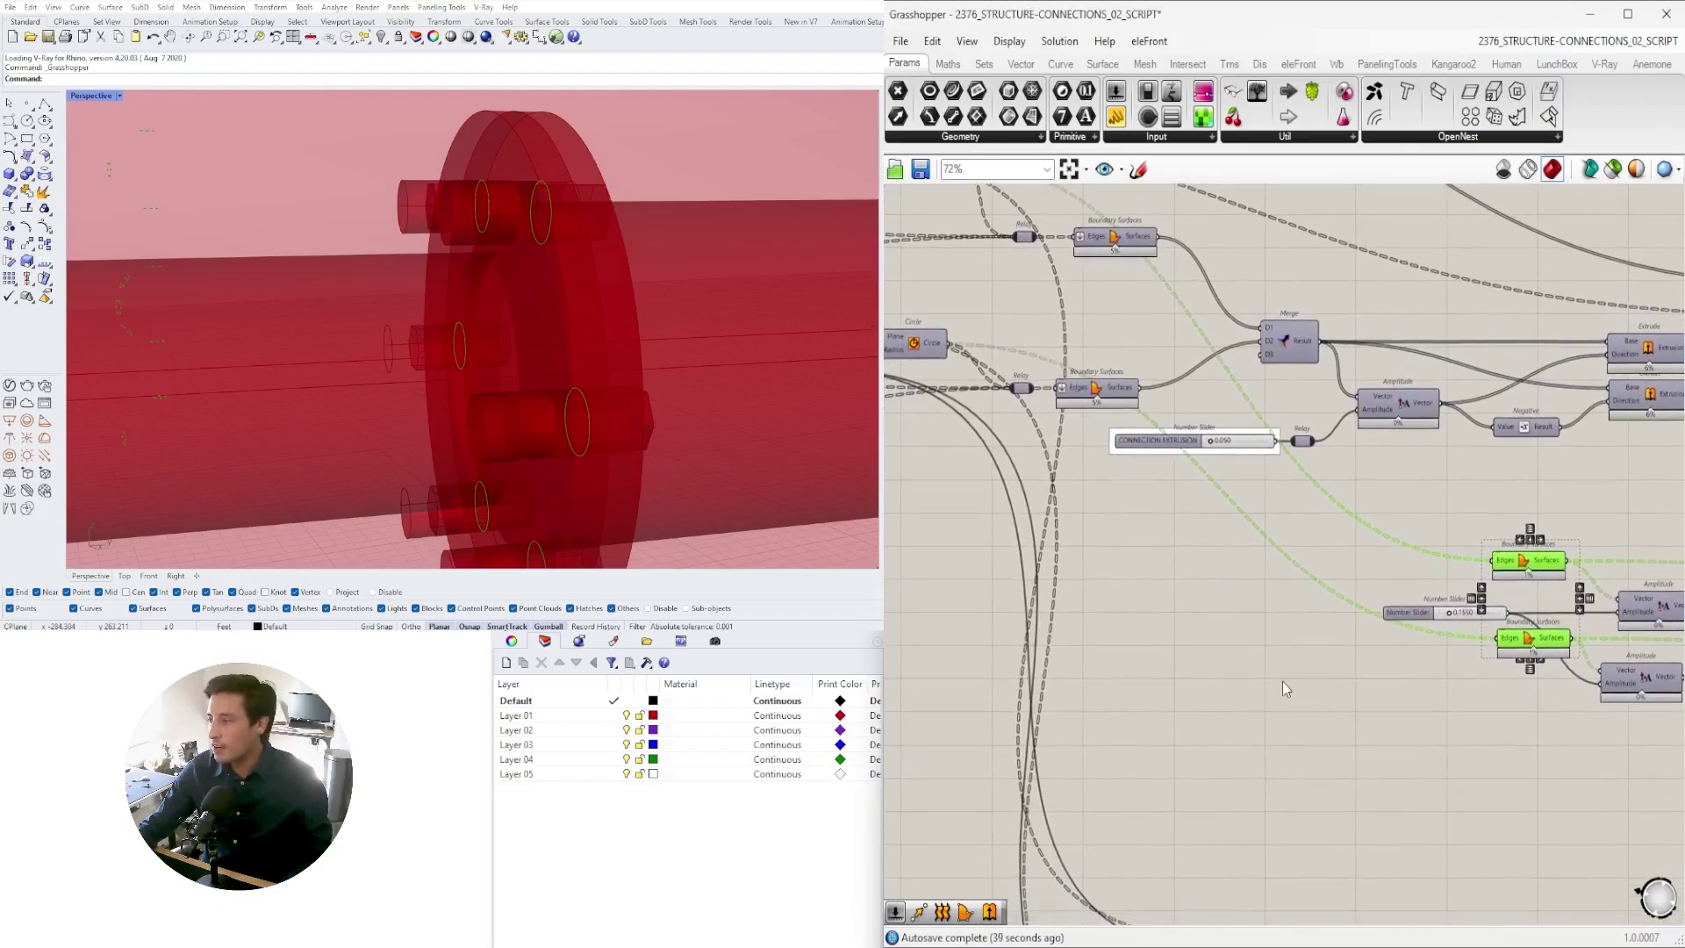
right_drag(1503, 686, 1244, 665)
right_drag(1054, 670, 1357, 687)
scroll(1289, 671, down, 2)
right_drag(1106, 499, 1355, 557)
scroll(1355, 556, up, 2)
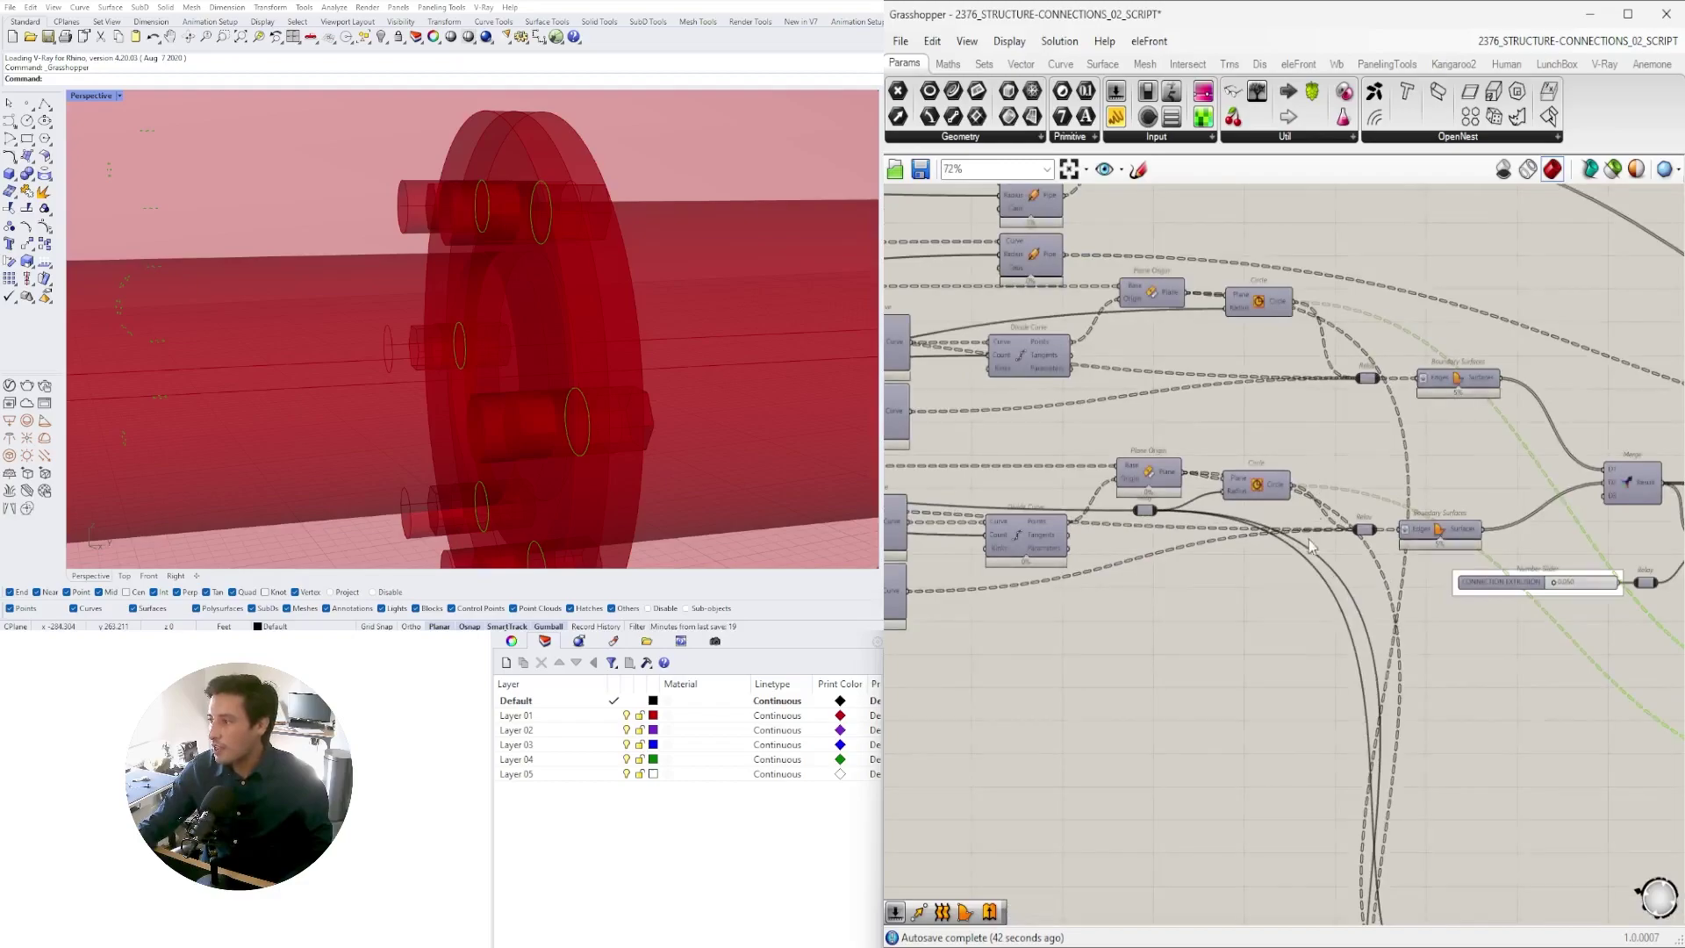
drag(1308, 545, 1264, 604)
click(1224, 687)
drag(1258, 780, 1261, 641)
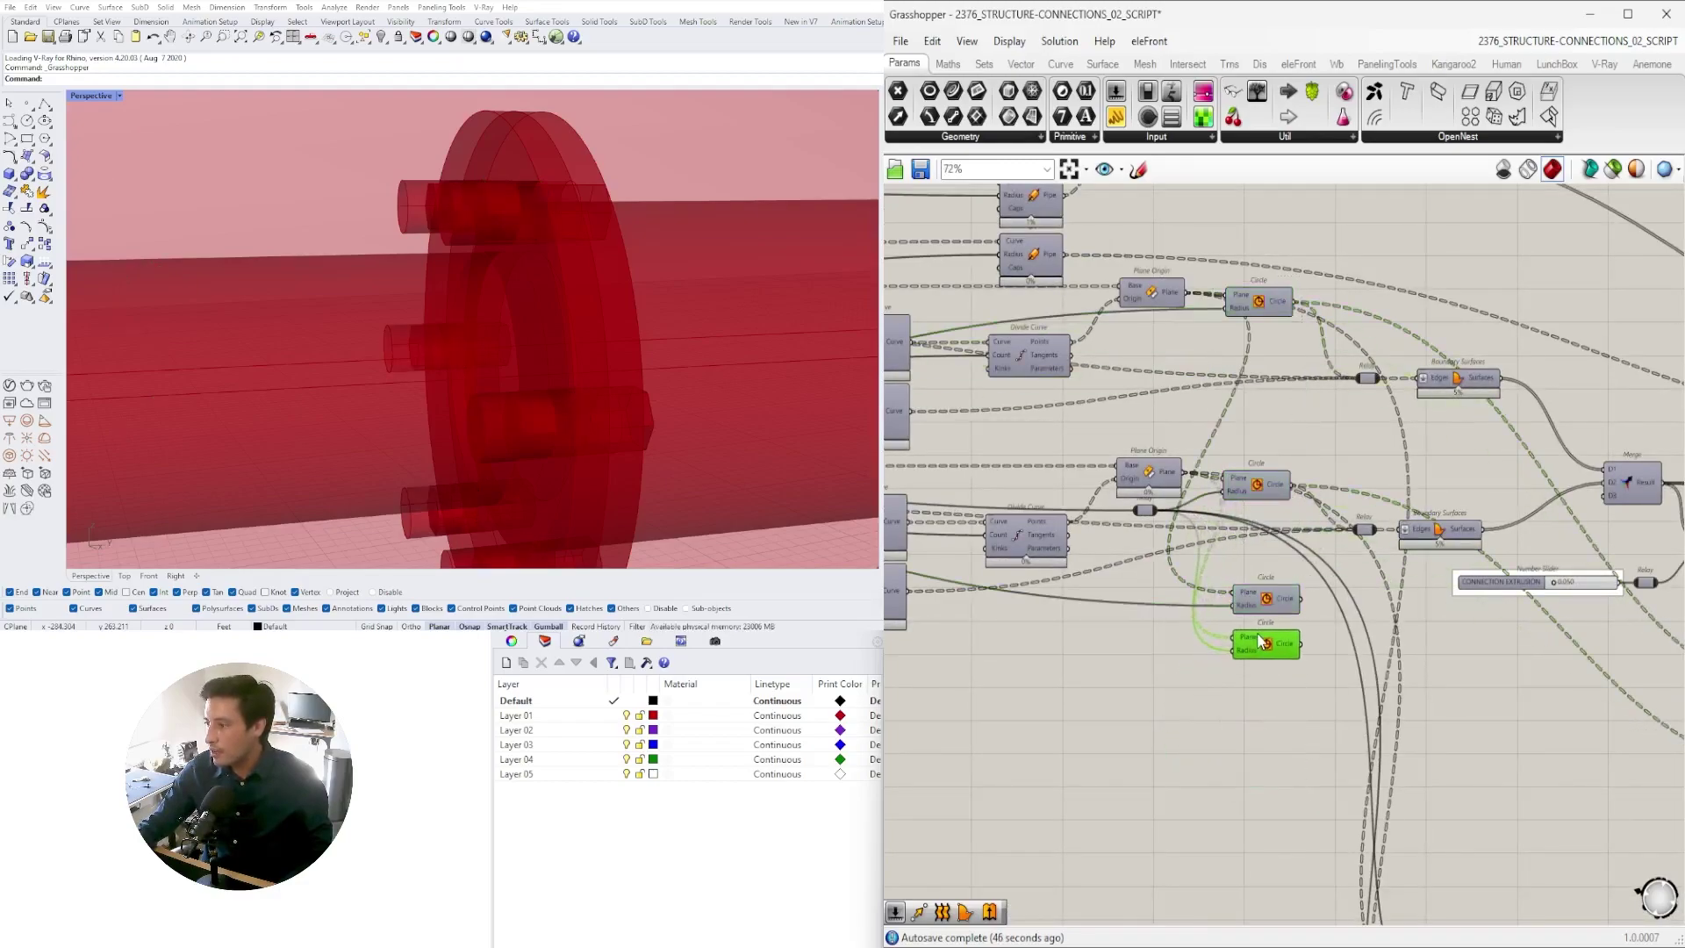
- Create a number slider of 0.1500 and wire it into the Radius of both copied Circle components
double_click(1091, 686)
text(.01)
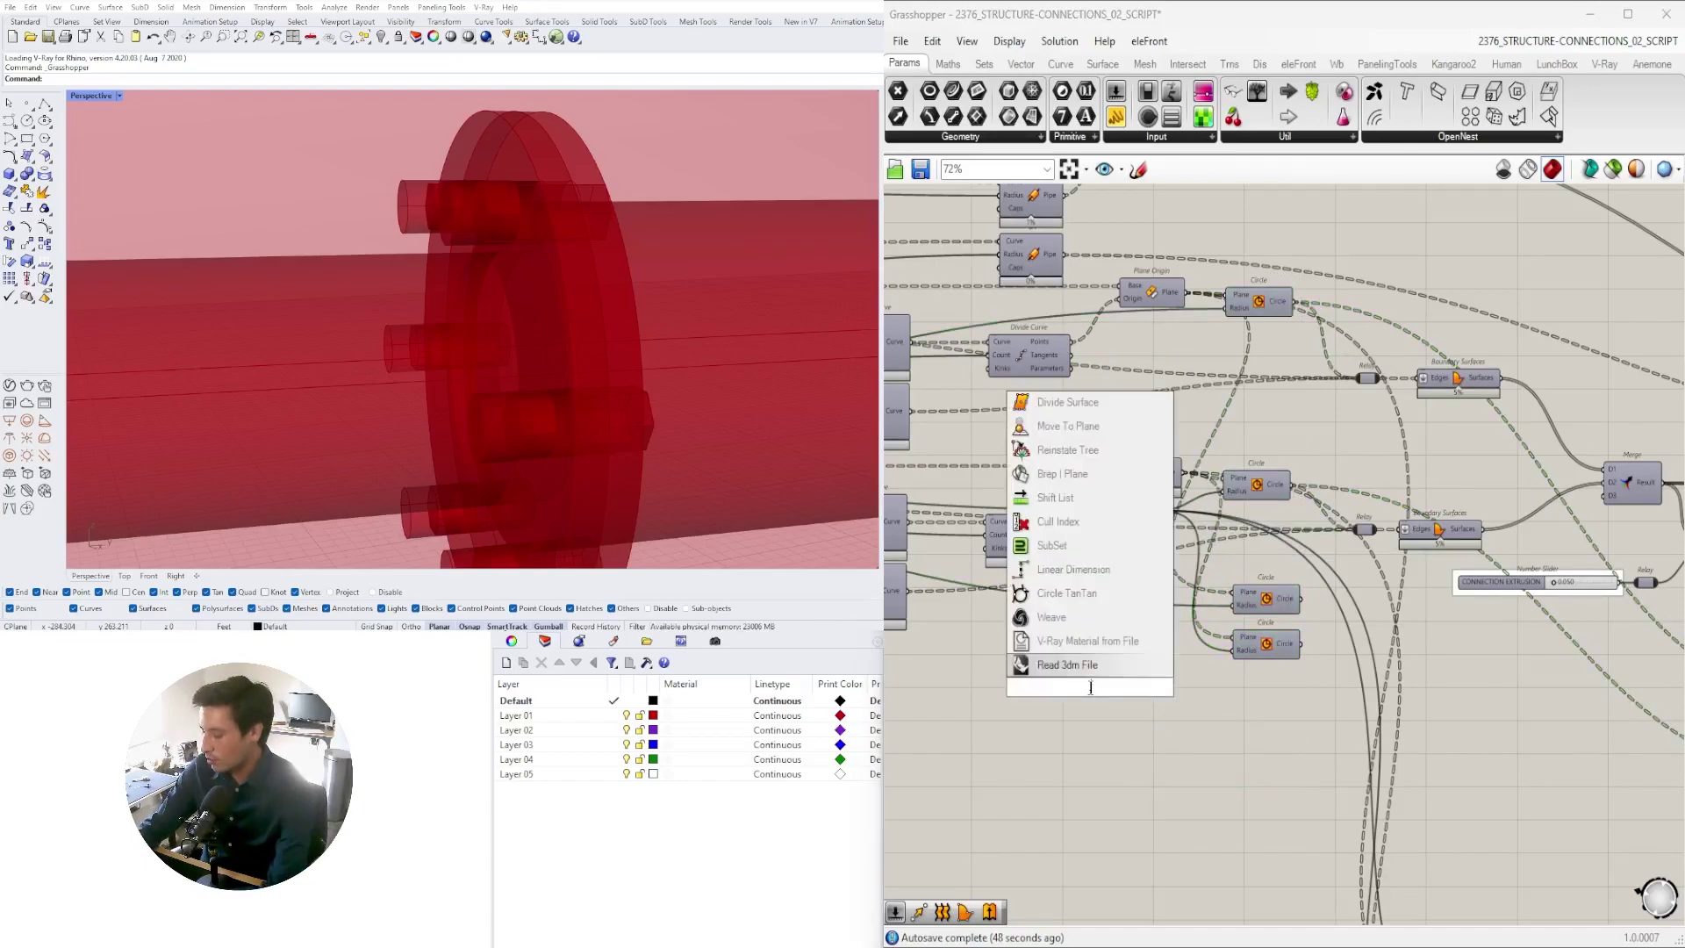
key(Return)
scroll(1119, 671, up, 4)
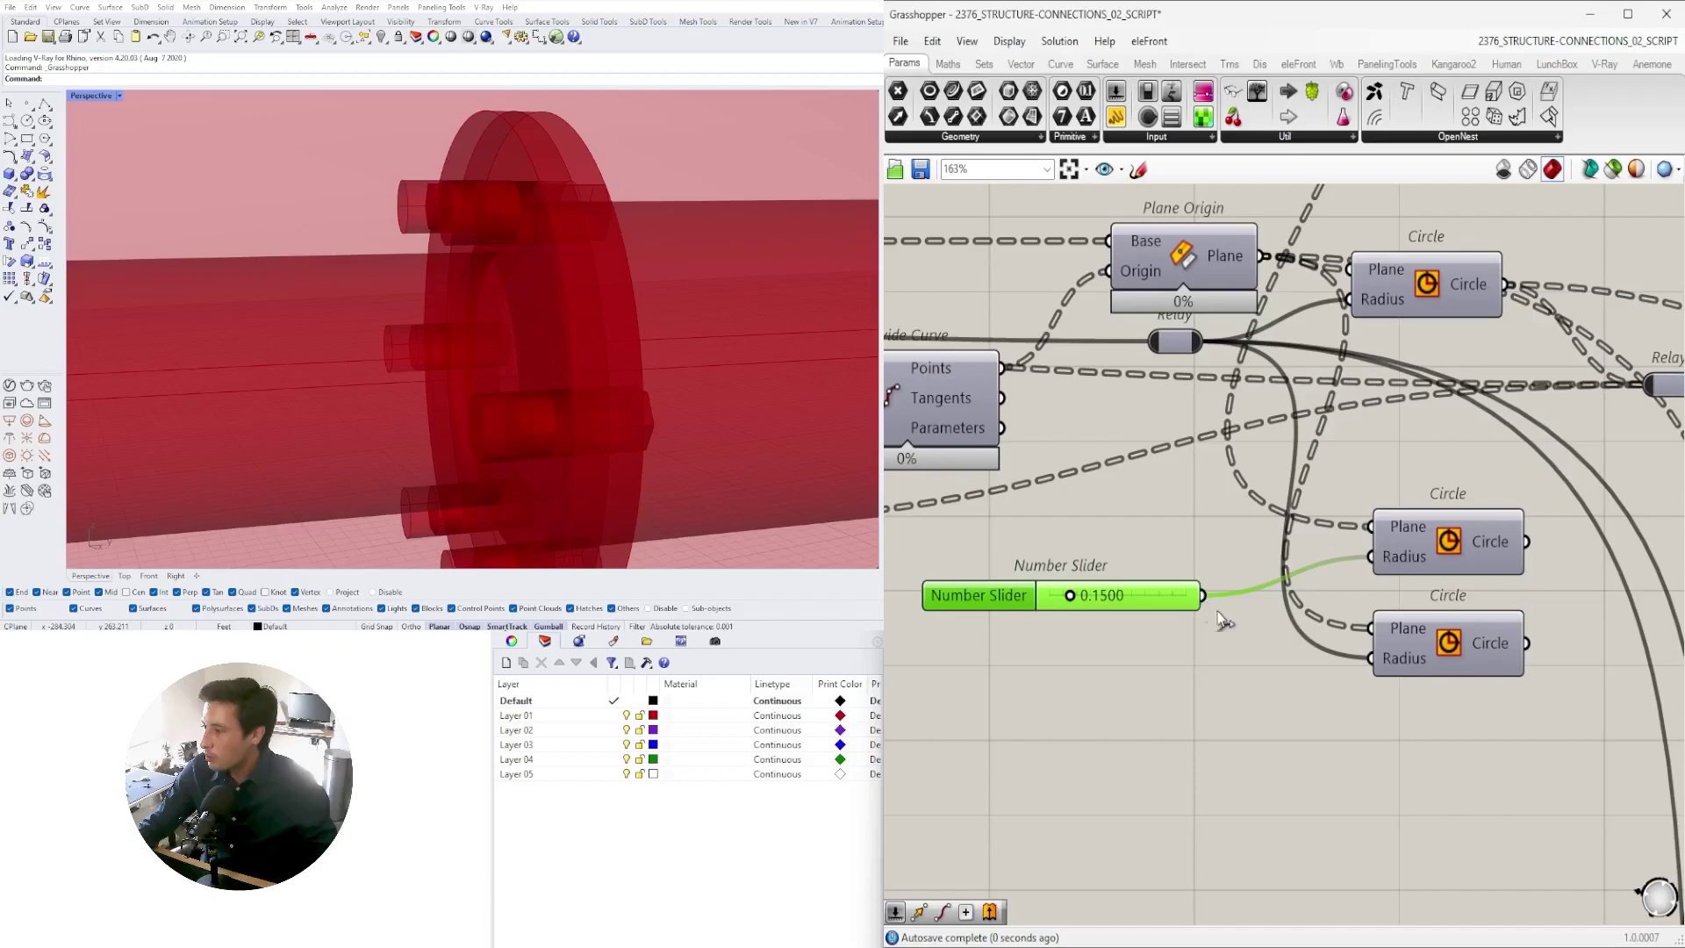
- Turn on the preview of both copied Circle components and set their radius slider to 0.0356
drag(1470, 739, 1401, 480)
middle_click(1427, 485)
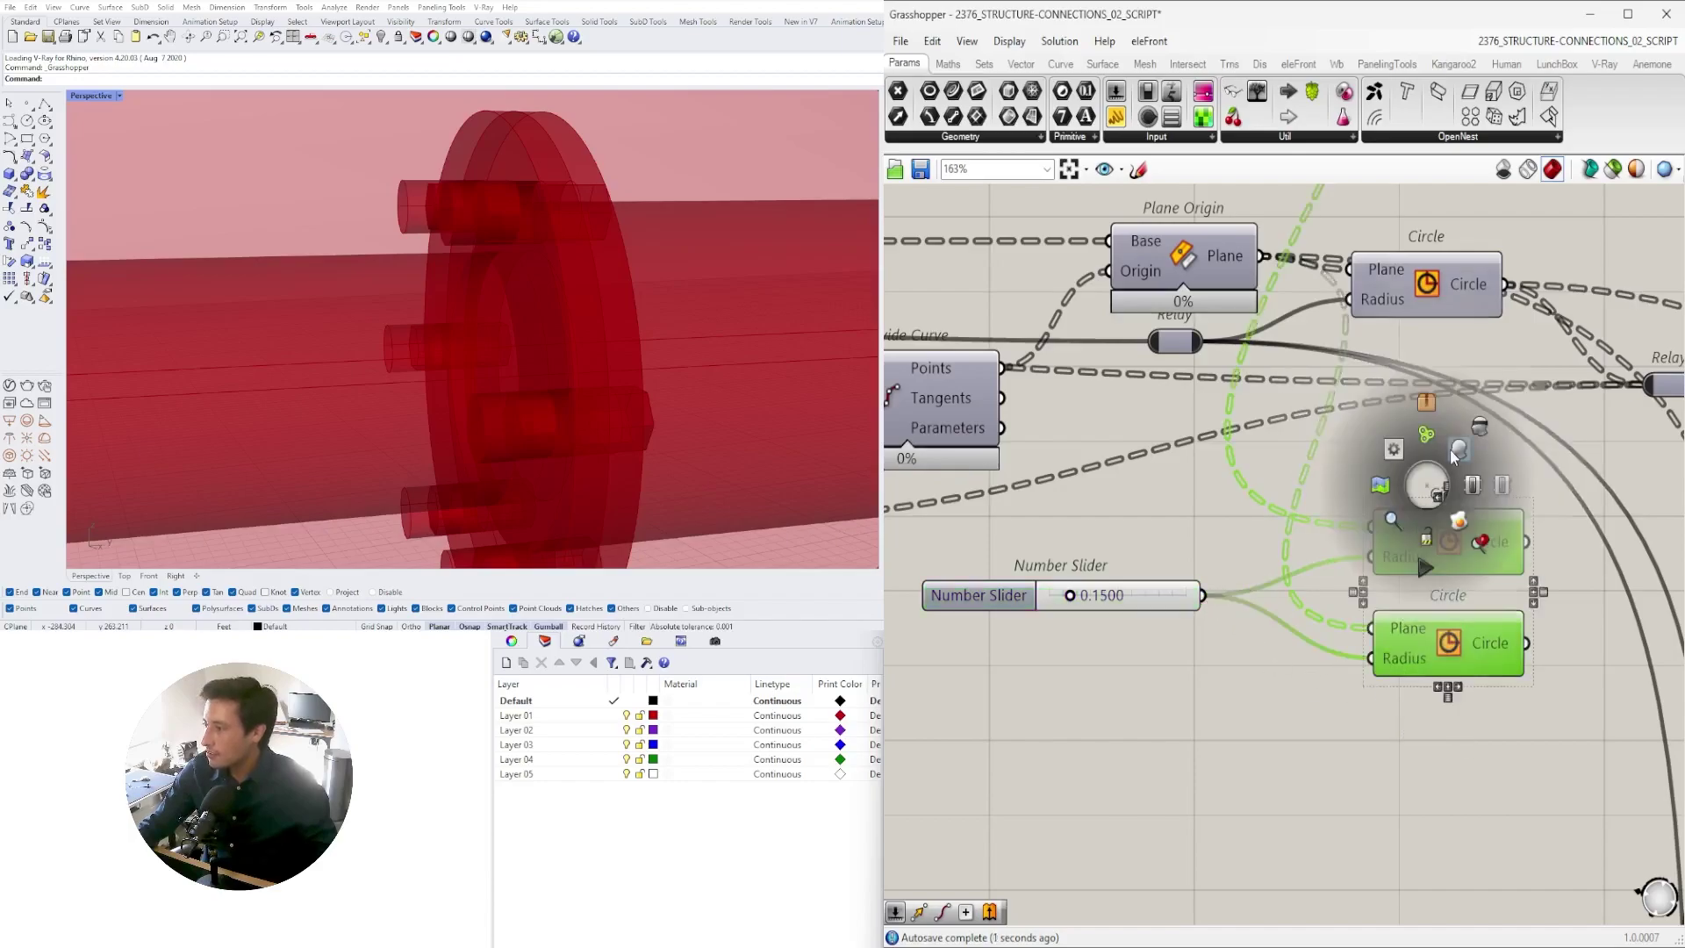
click(1459, 454)
scroll(1019, 588, up, 4)
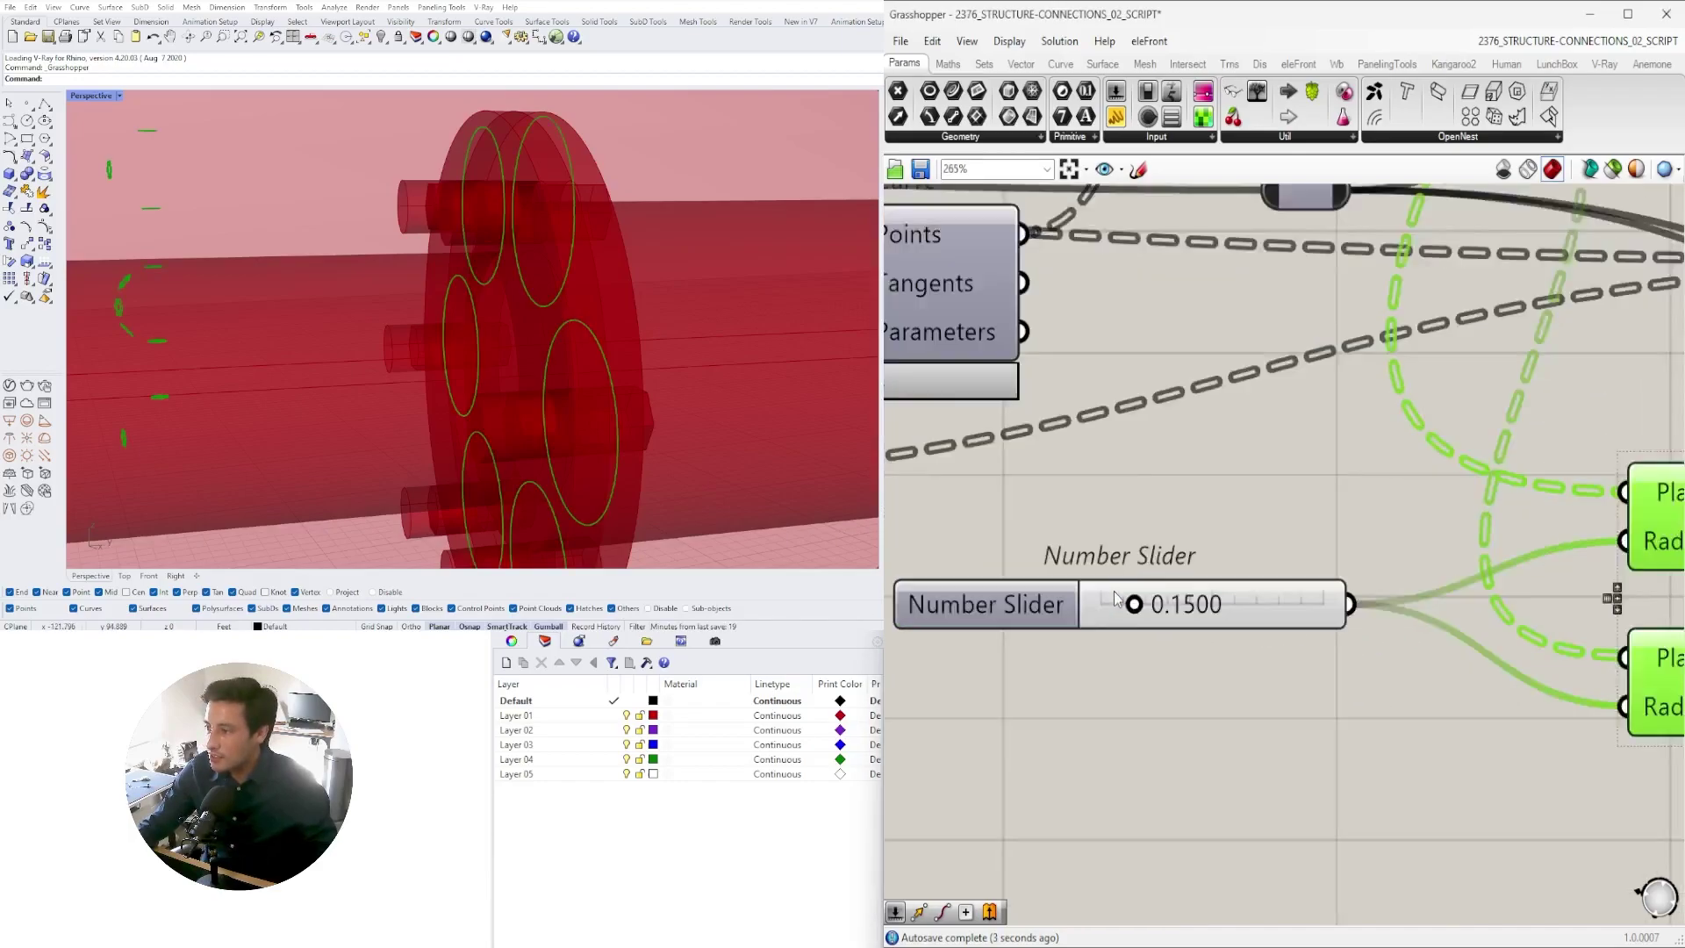
drag(1132, 608, 1108, 612)
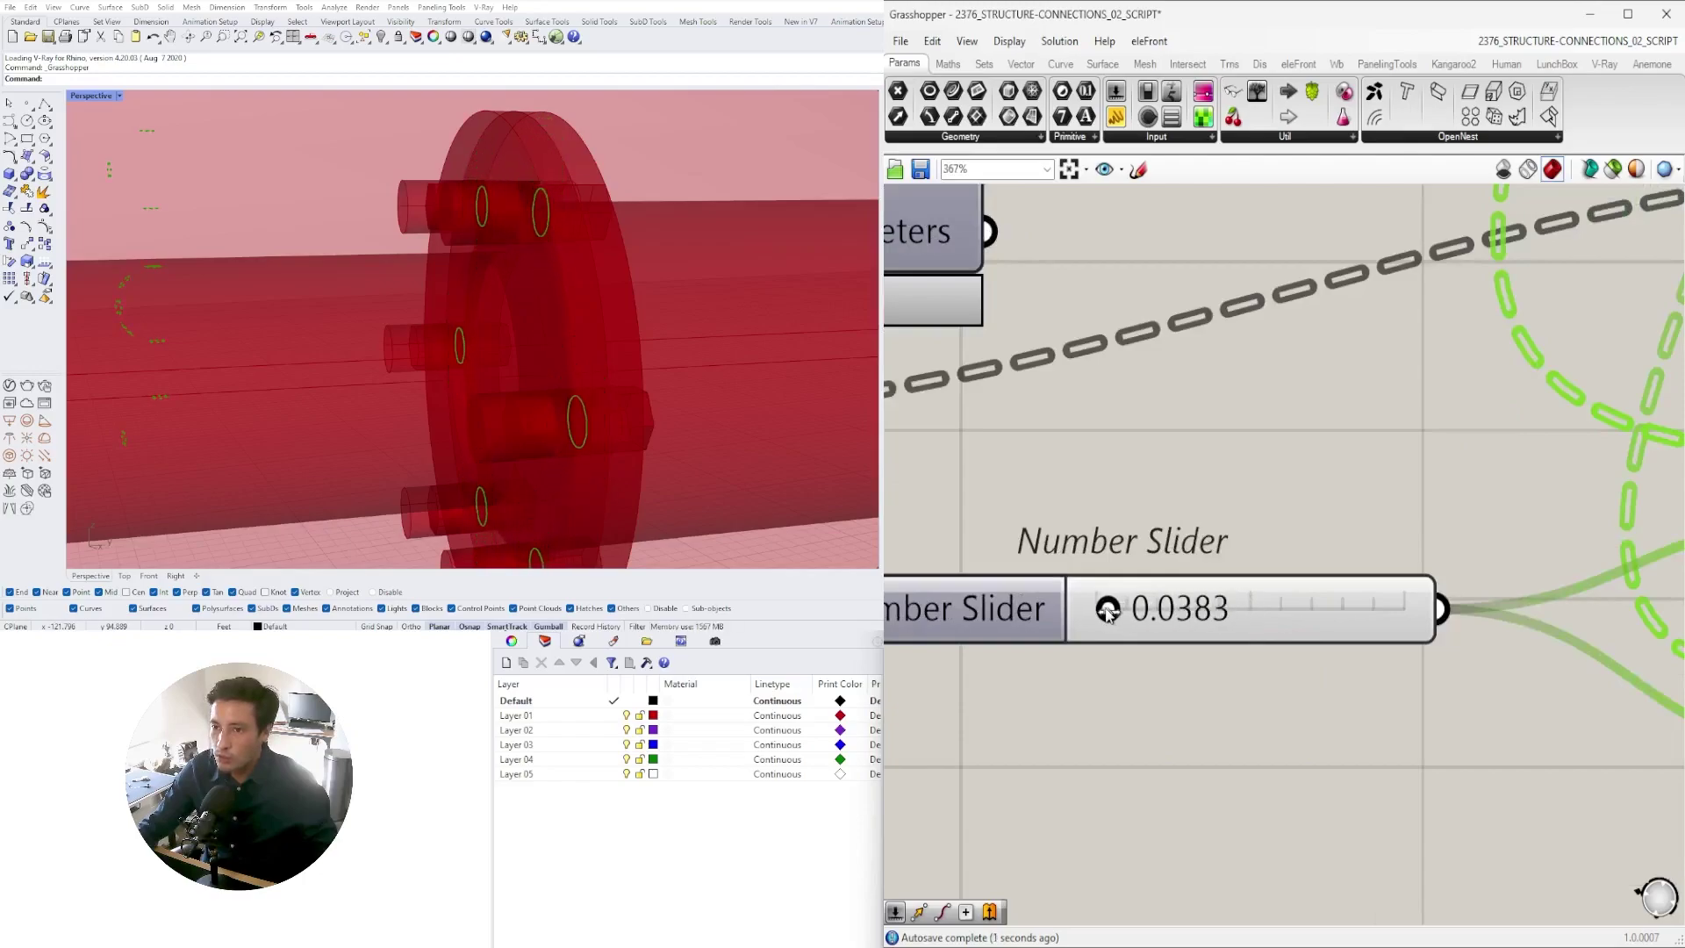
scroll(1297, 676, down, 6)
click(1234, 744)
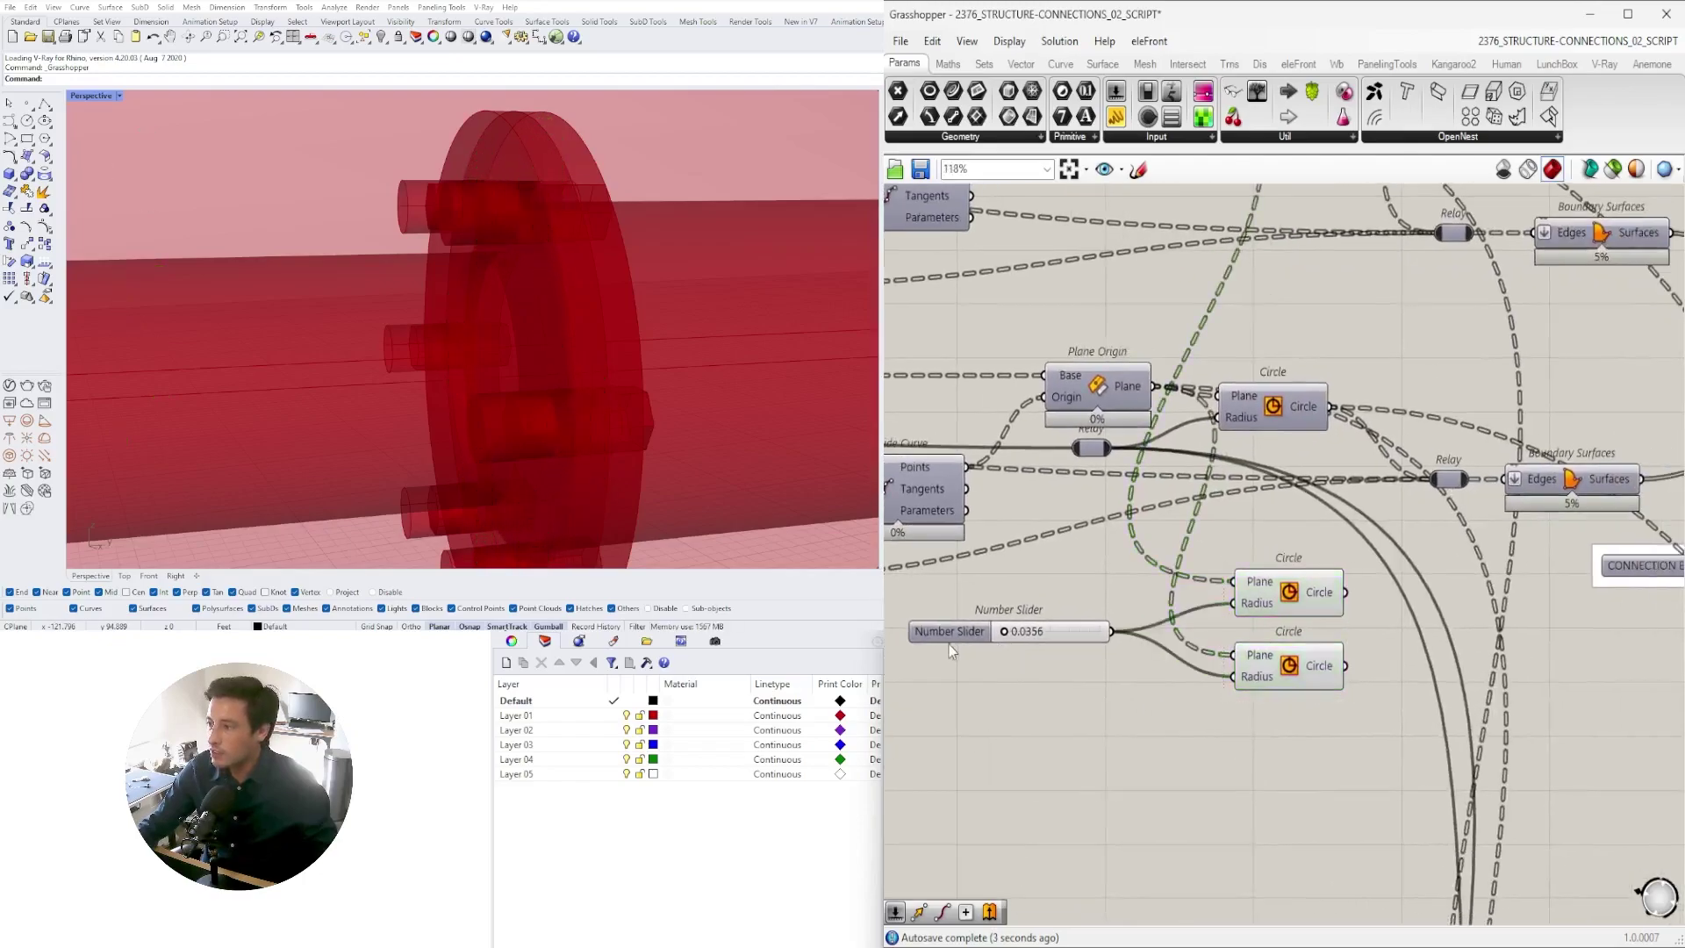
- Review the numeric domain of the copied circles' radius slider and lower the slider to 0.0123
scroll(981, 615, up, 3)
double_click(946, 646)
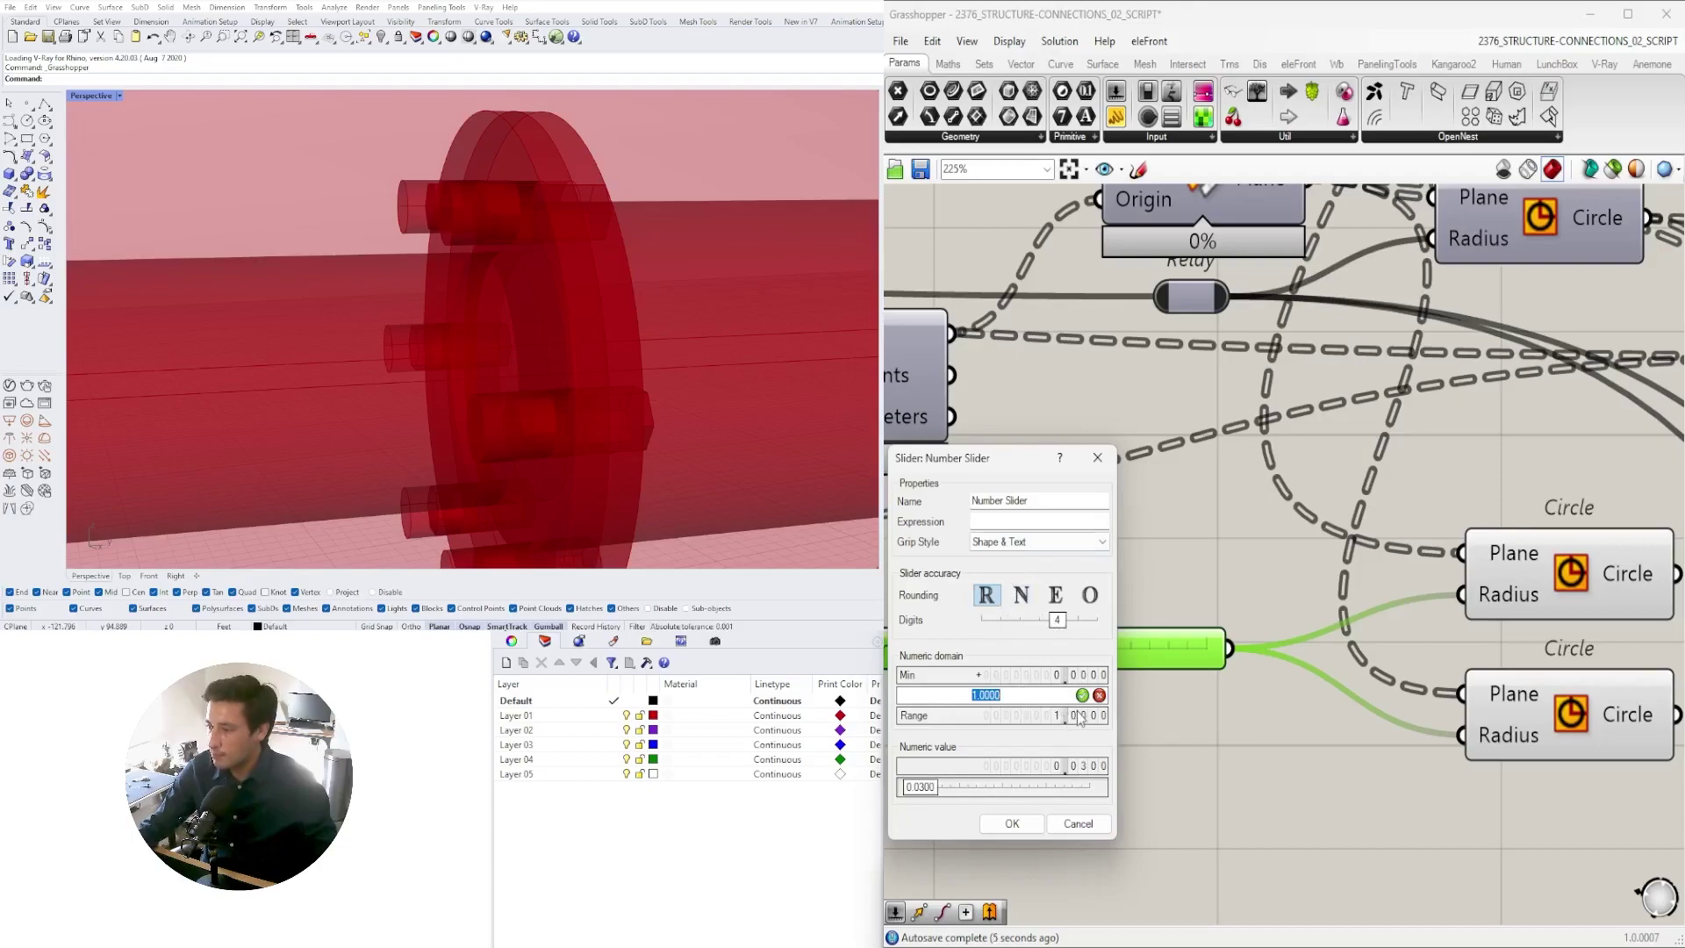
click(1009, 827)
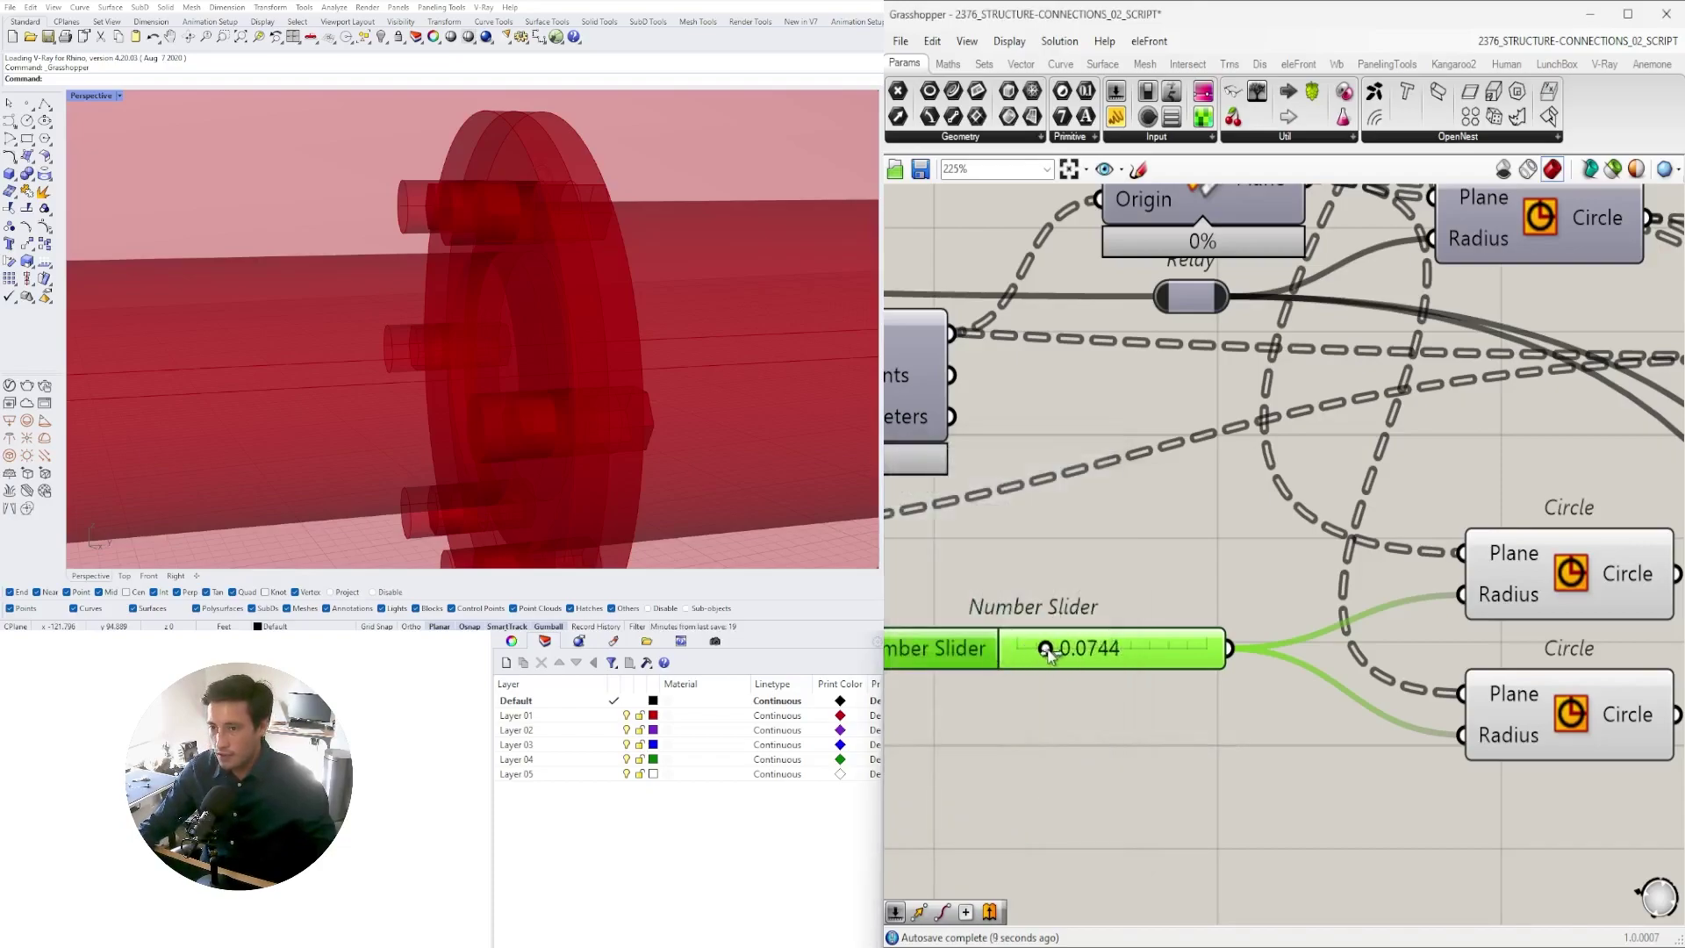
scroll(1045, 663, down, 4)
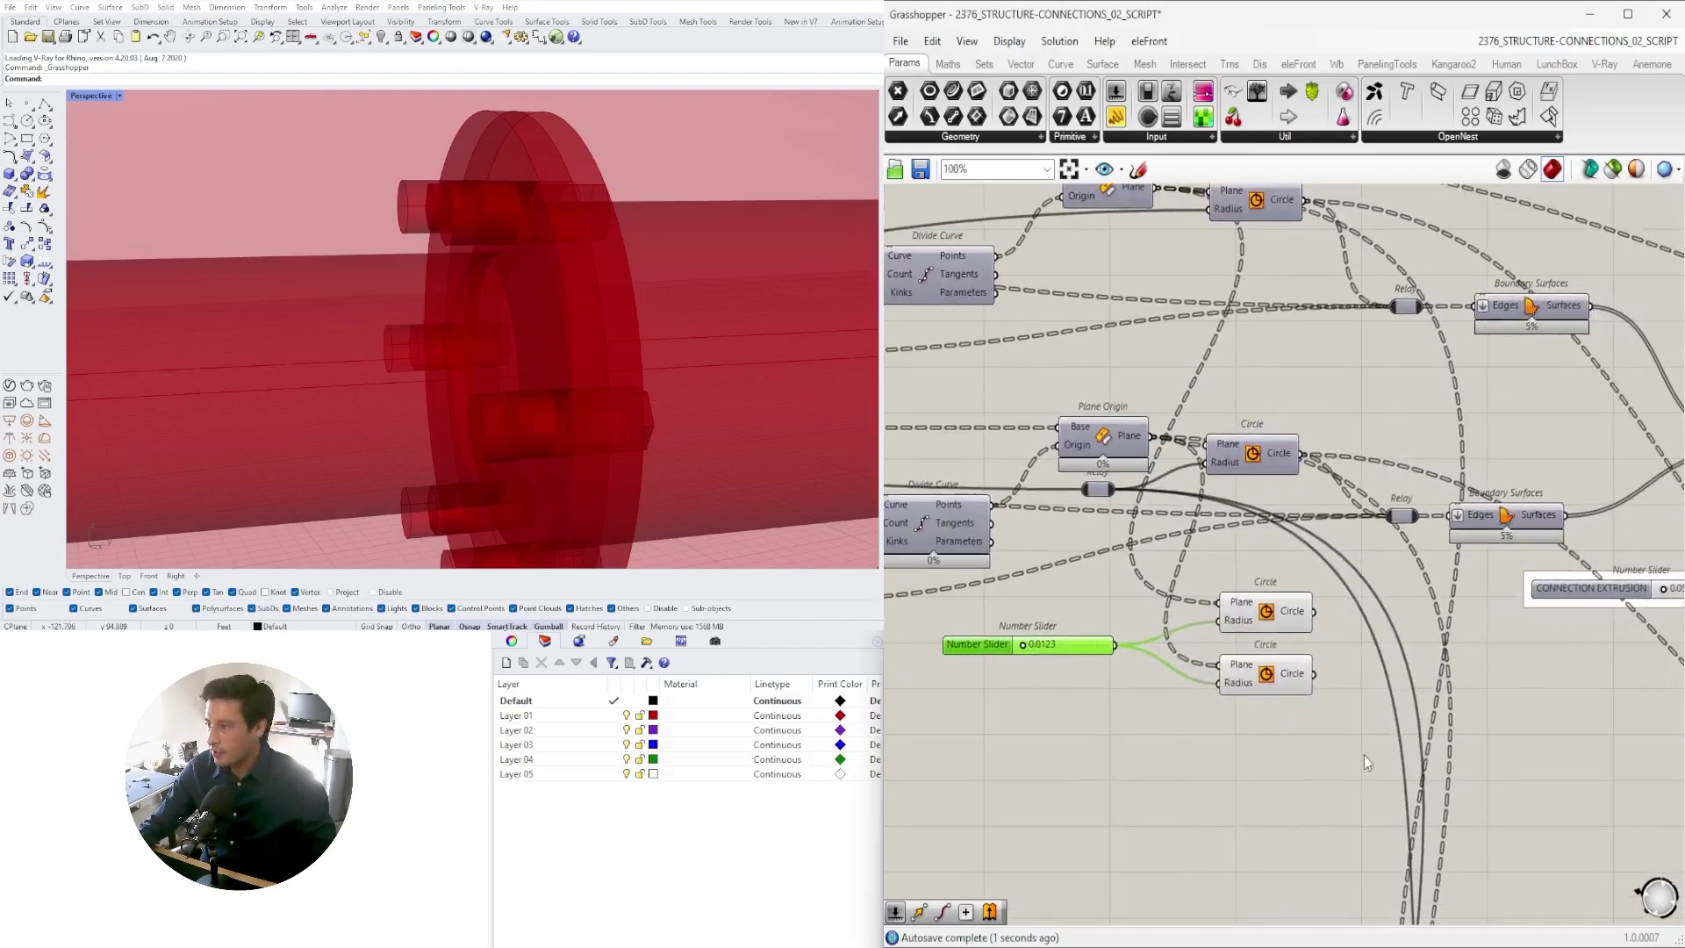
- Highlight both copied Circle components on the flange and set their radius slider to 0.0500
drag(1352, 787, 1285, 595)
scroll(555, 275, down, 8)
right_drag(555, 275, 620, 300)
scroll(621, 299, up, 5)
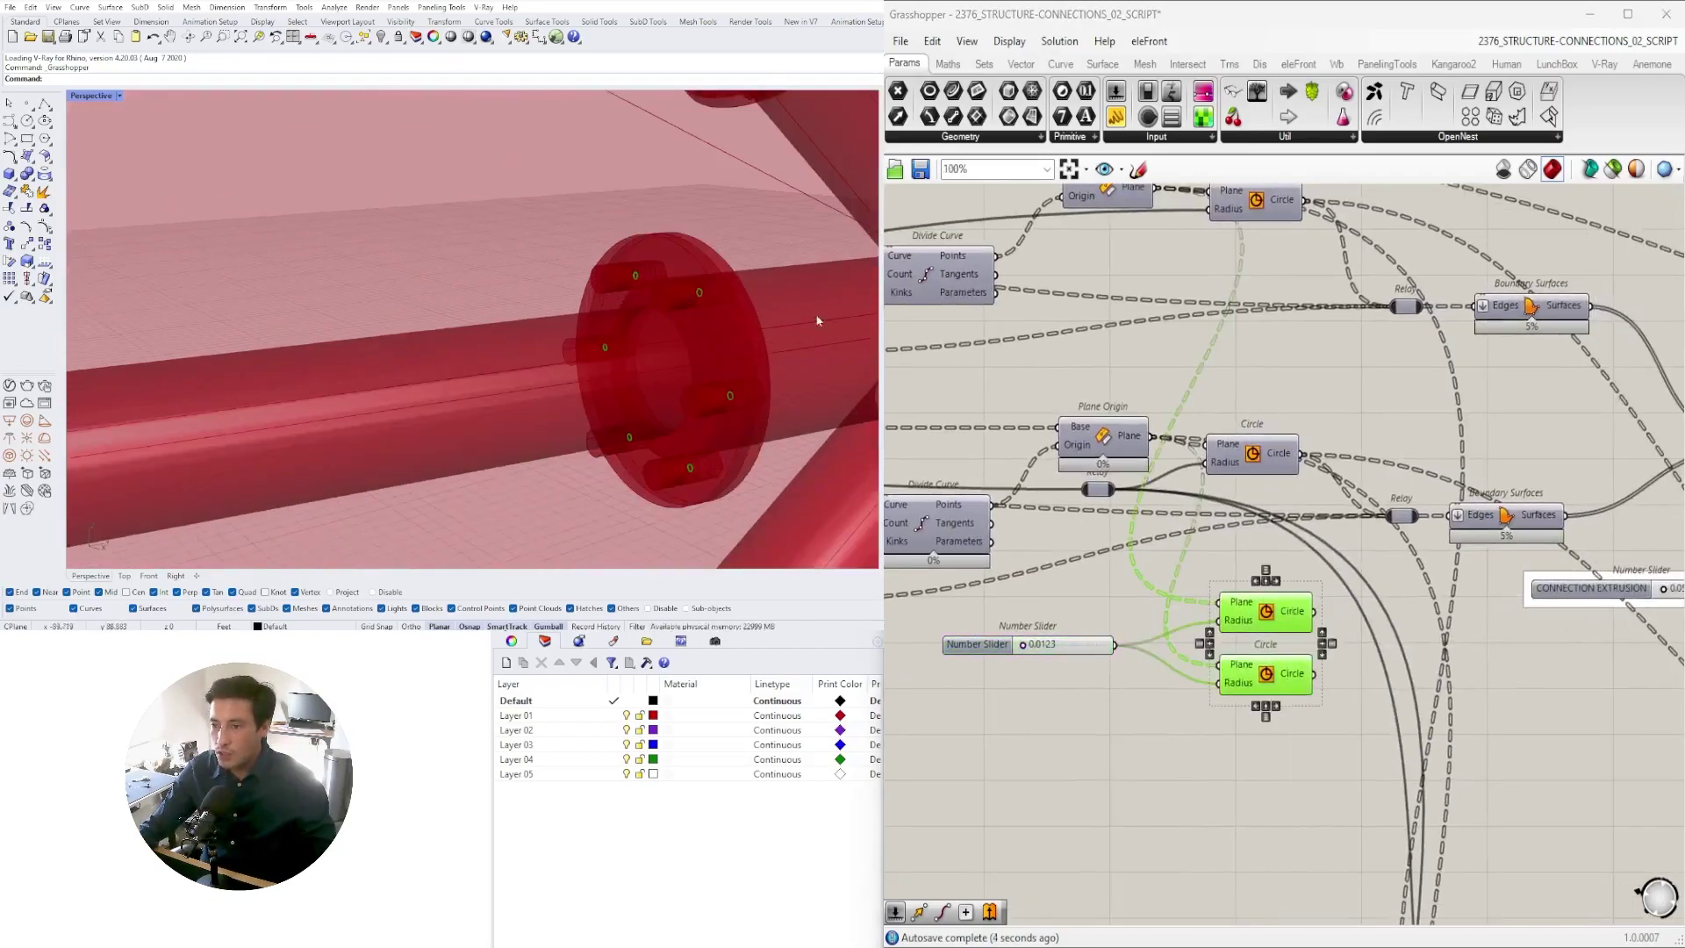
scroll(1030, 660, up, 3)
drag(1024, 645, 1028, 644)
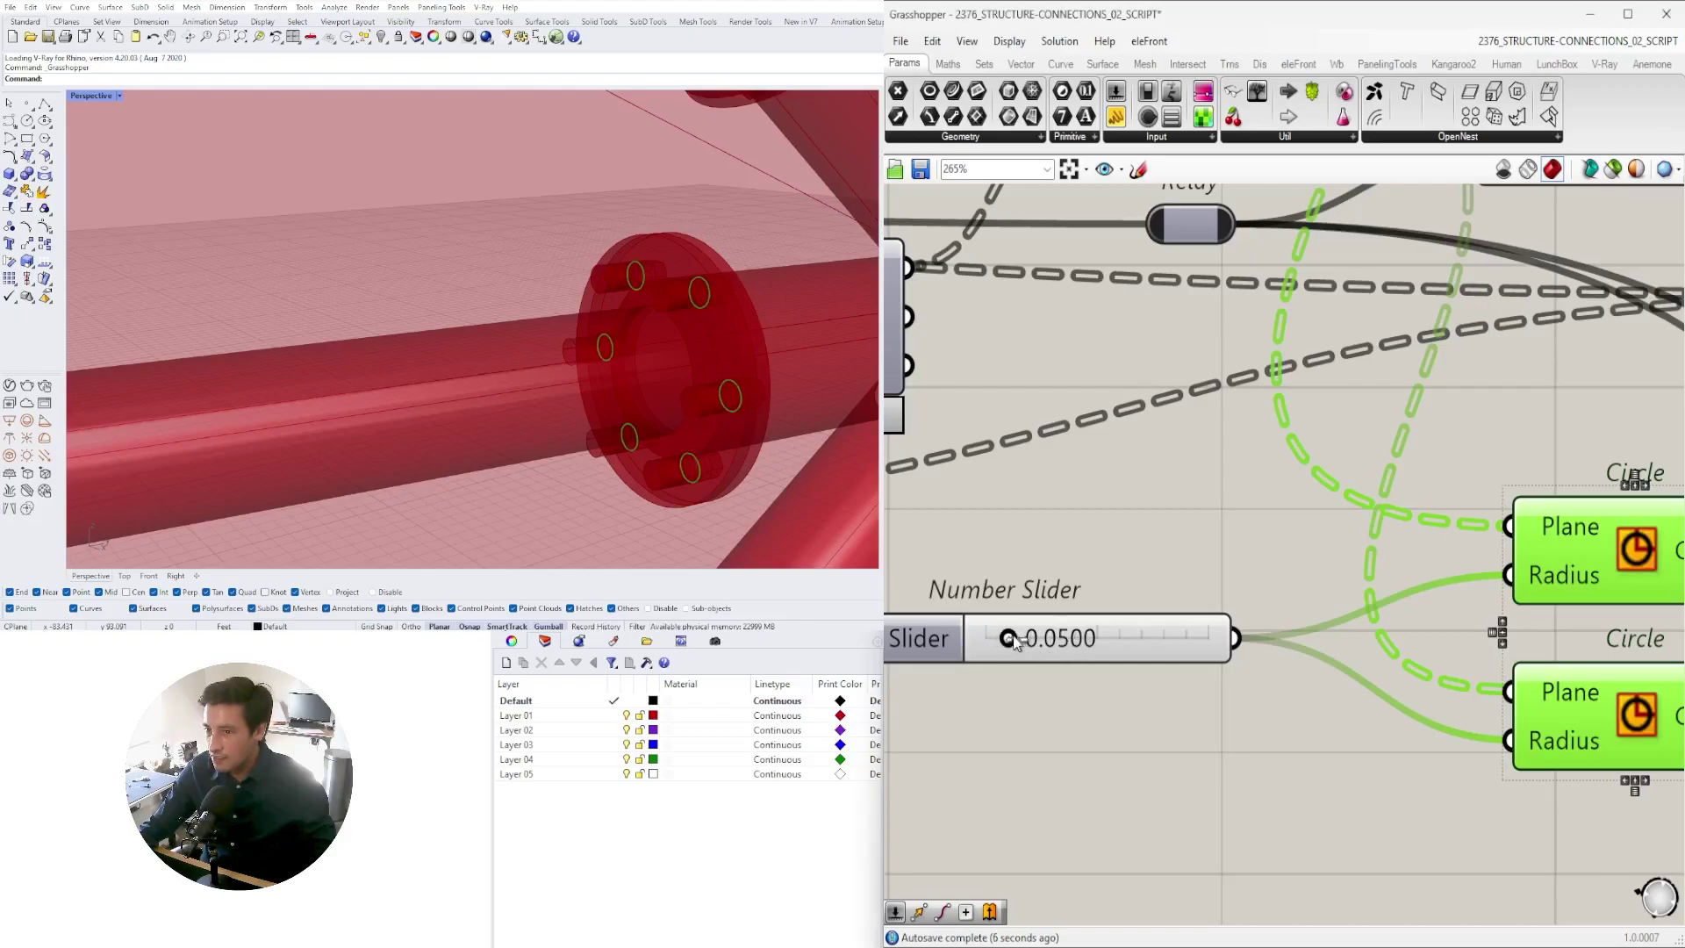
- Wire the upper and lower copied circles into the Edges of the corresponding bolt shaft Boundary Surfaces, replacing the original circles
scroll(1010, 641, down, 8)
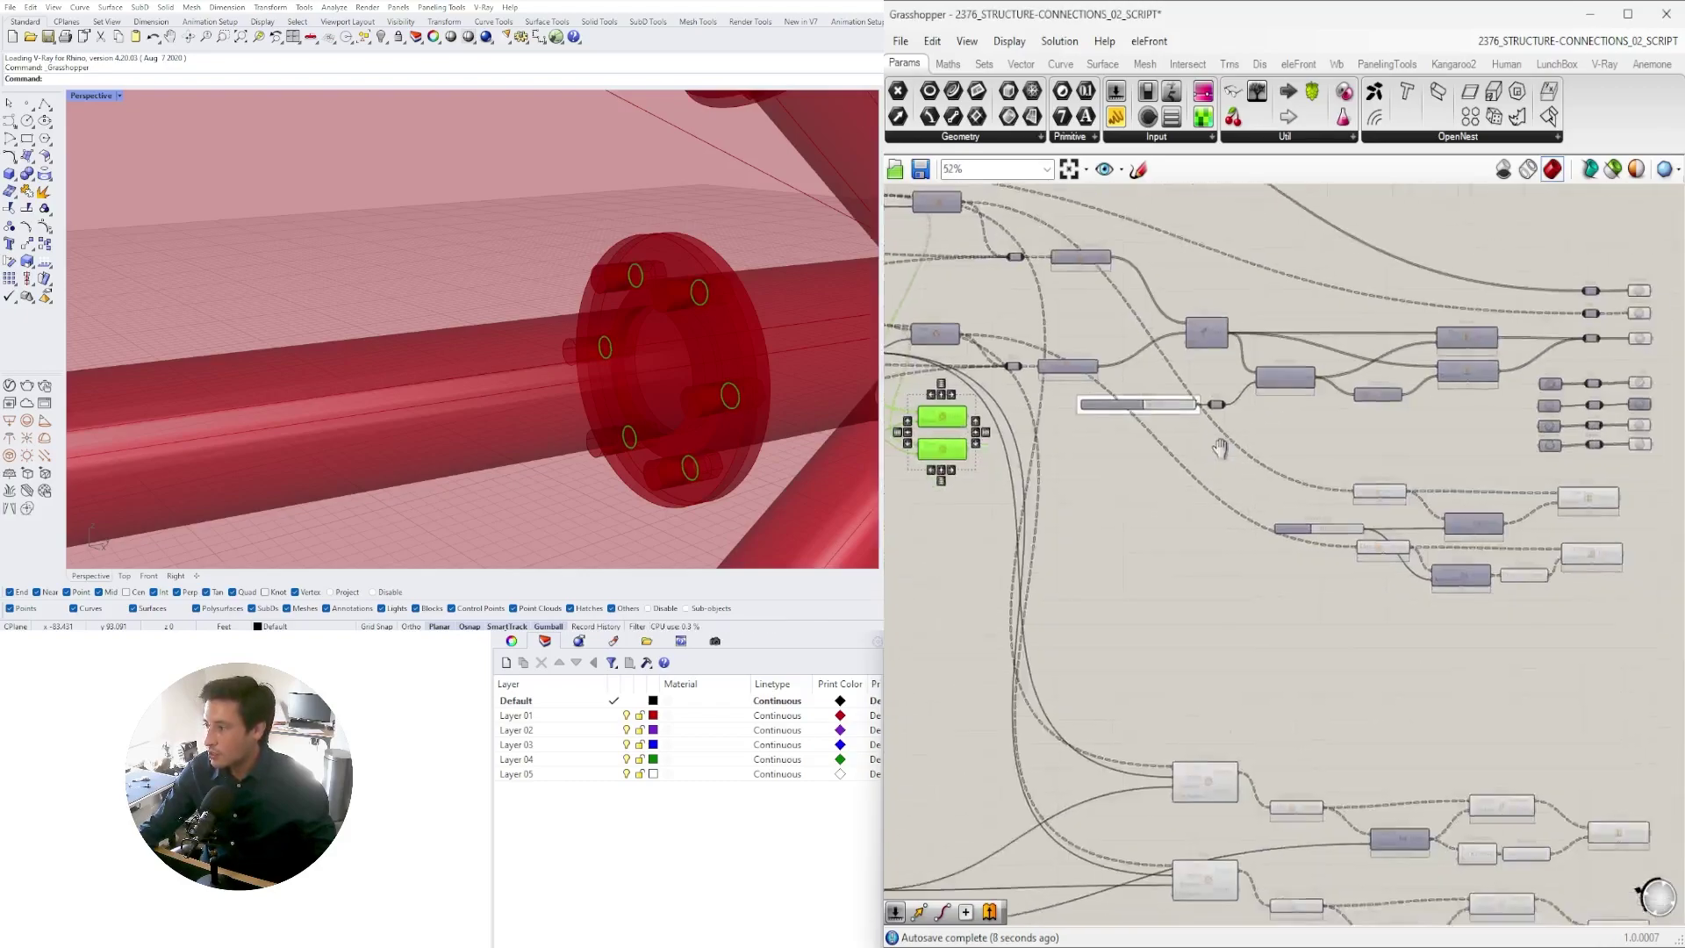
scroll(1167, 385, up, 3)
click(1258, 518)
mouse_move(1251, 579)
right_down()
mouse_move(1262, 474)
mouse_move(1245, 577)
right_up()
scroll(1277, 460, down, 3)
scroll(1123, 405, up, 2)
right_drag(1122, 408, 975, 399)
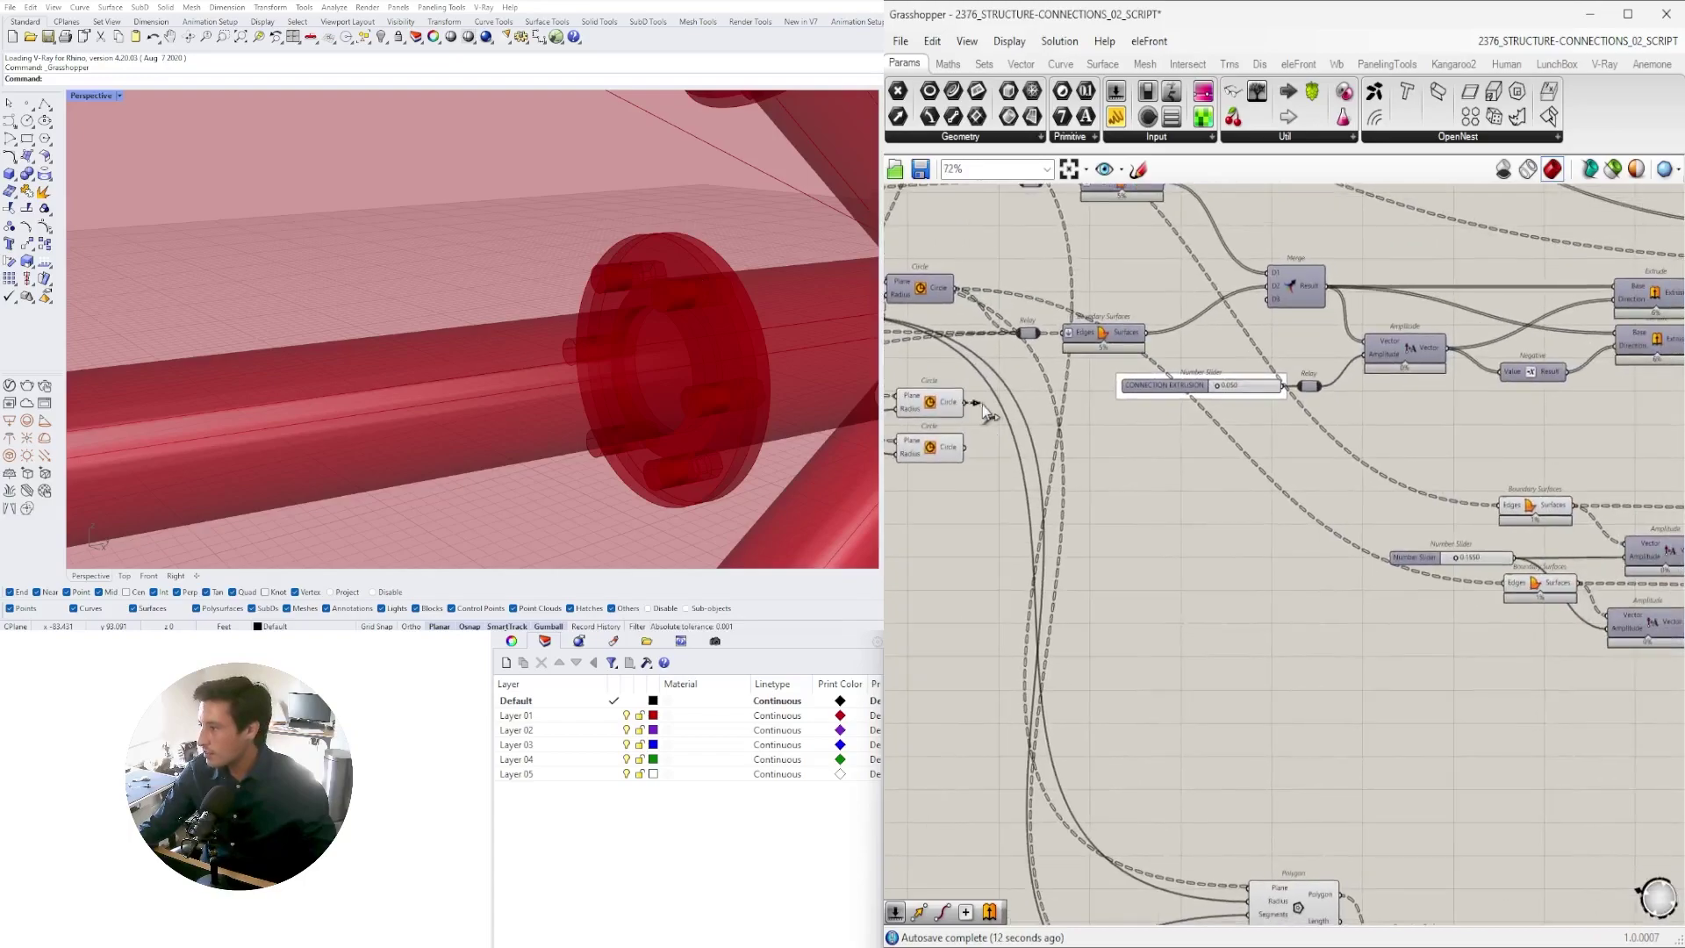
click(917, 405)
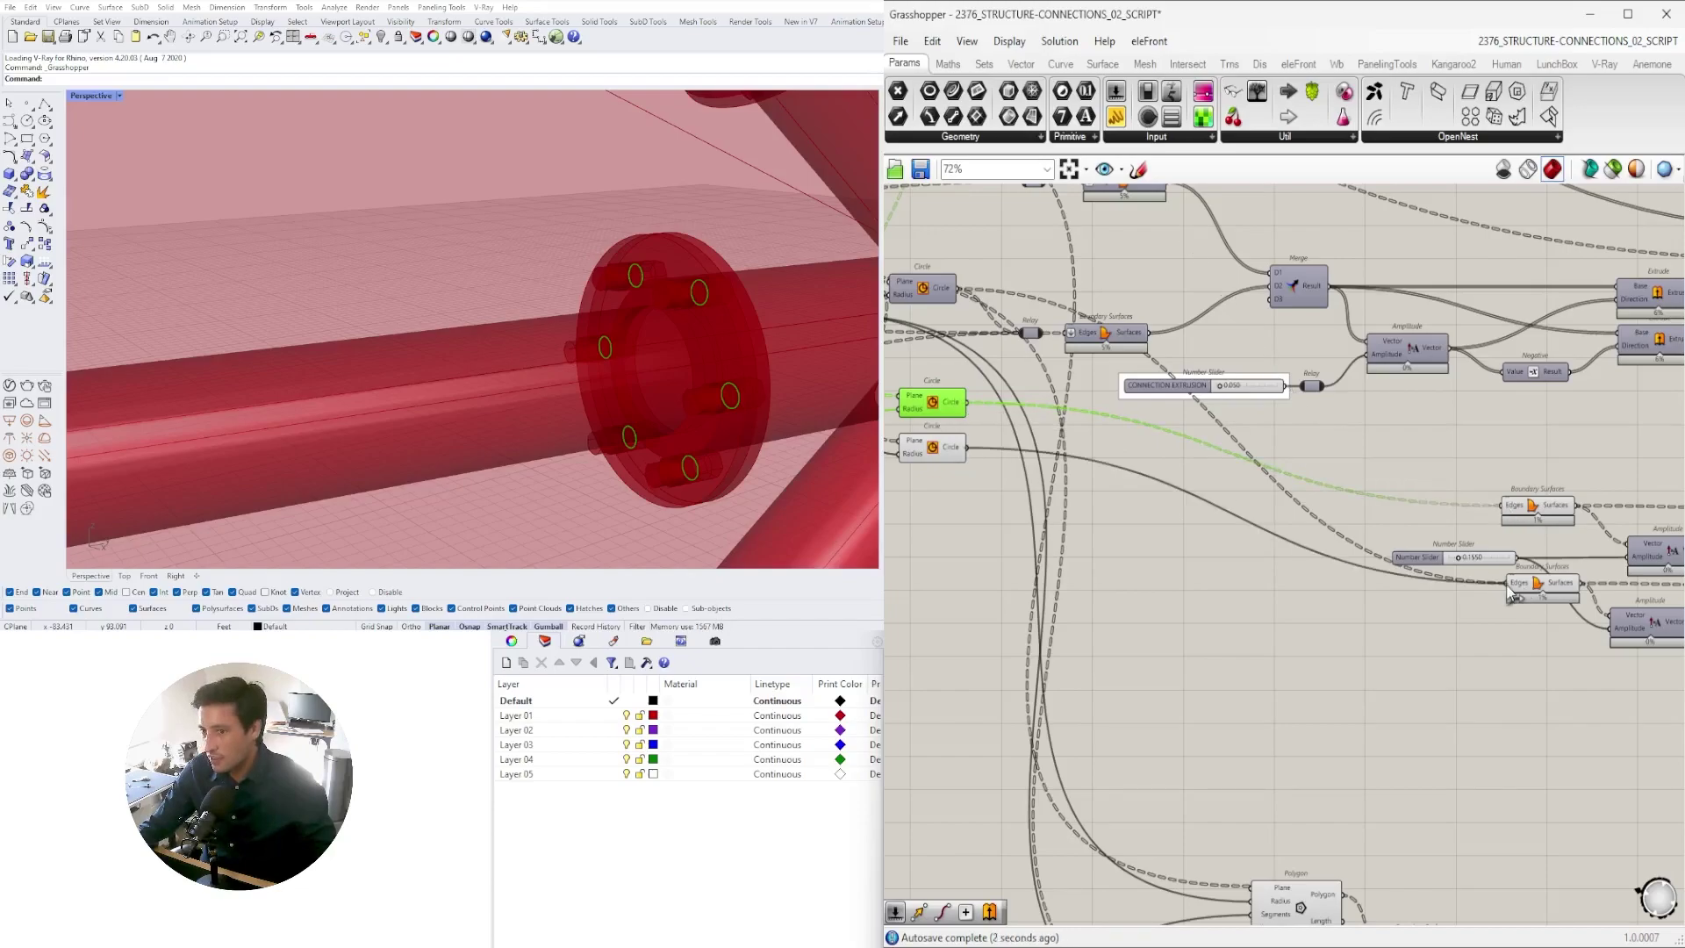
- Move the shaft extrusion slider clear of the Boundary Surfaces and reduce the shaft length to 0.1166
right_drag(642, 301, 546, 302)
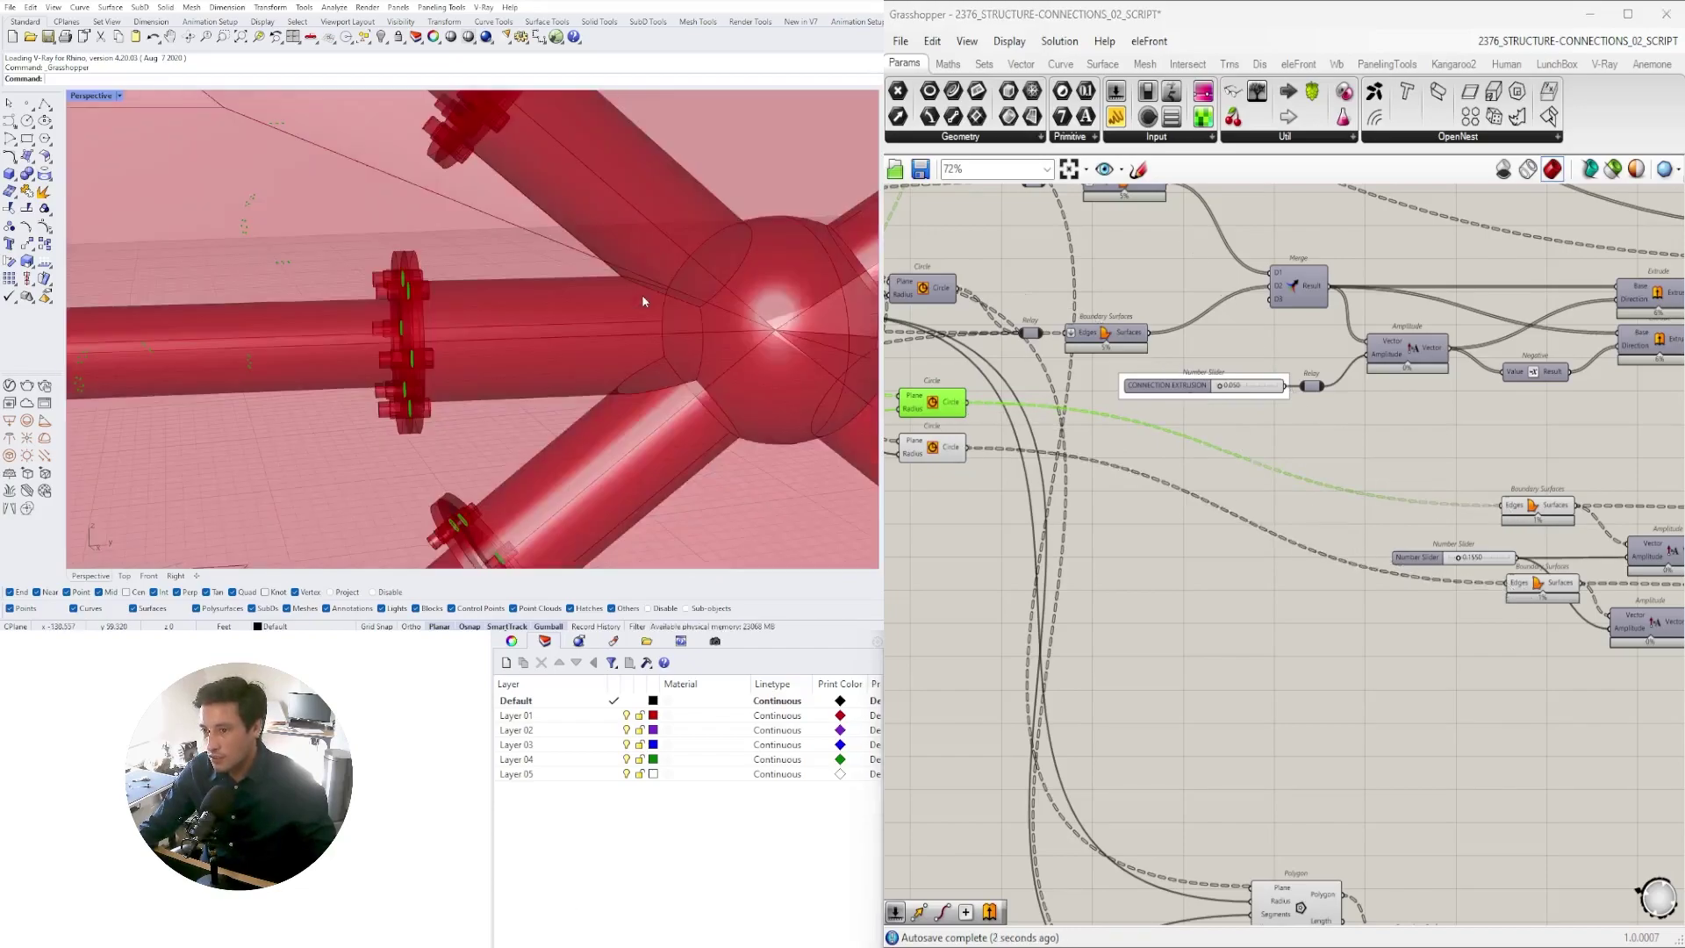
scroll(500, 260, down, 2)
scroll(542, 202, up, 6)
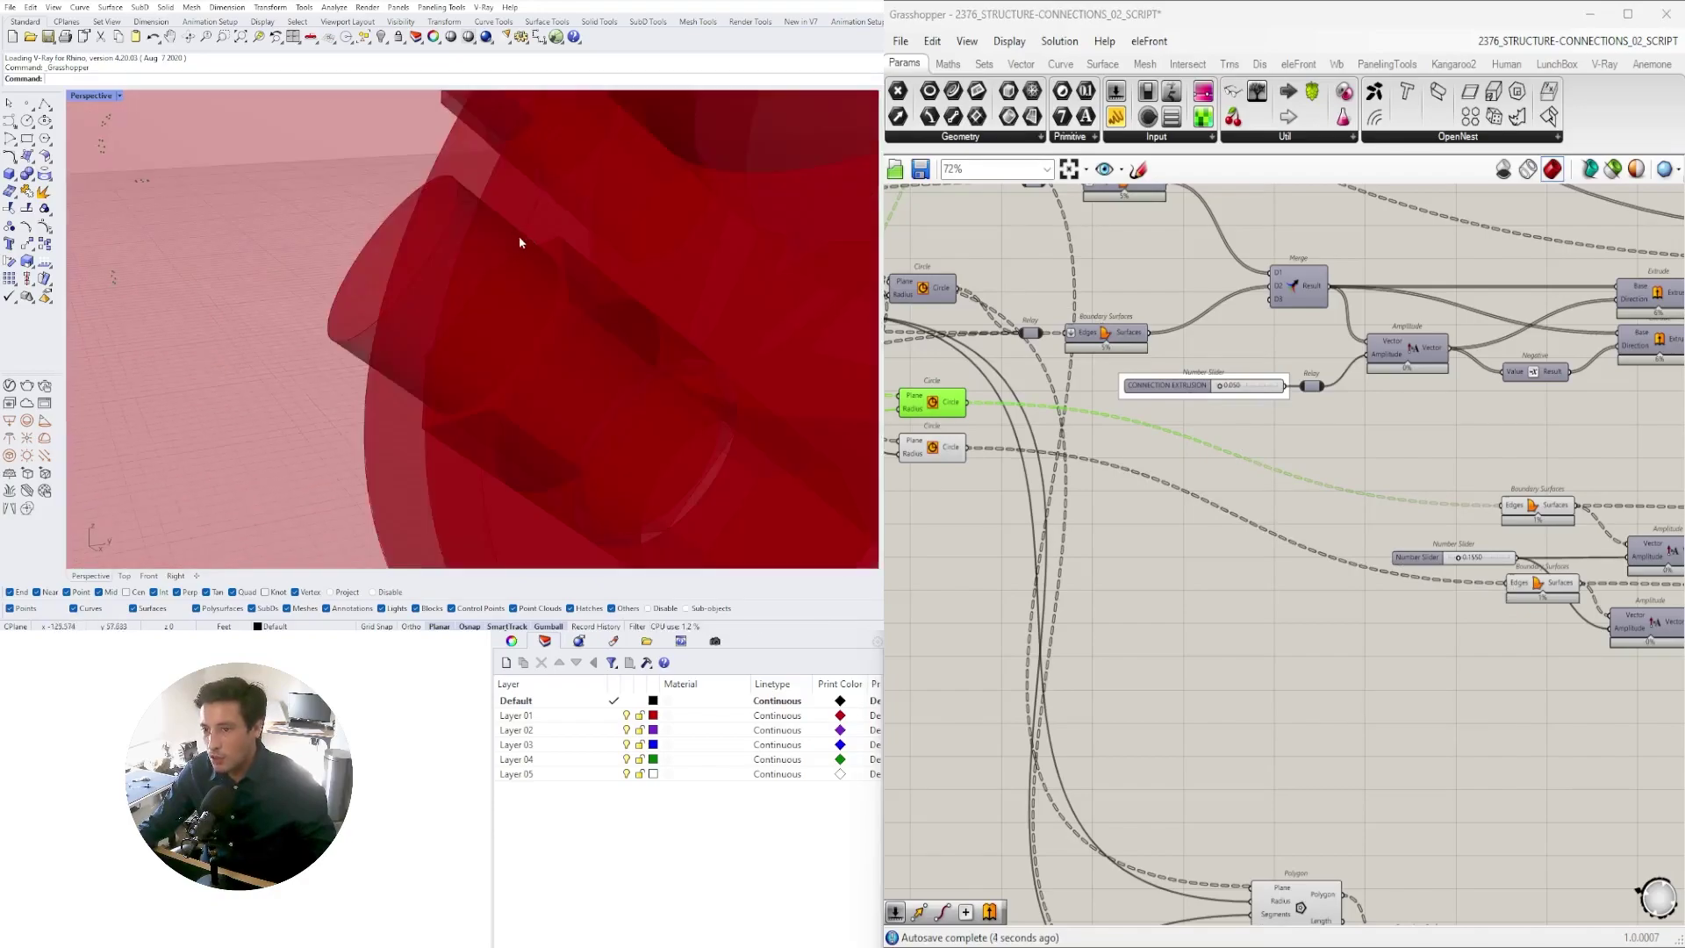
scroll(1293, 571, up, 5)
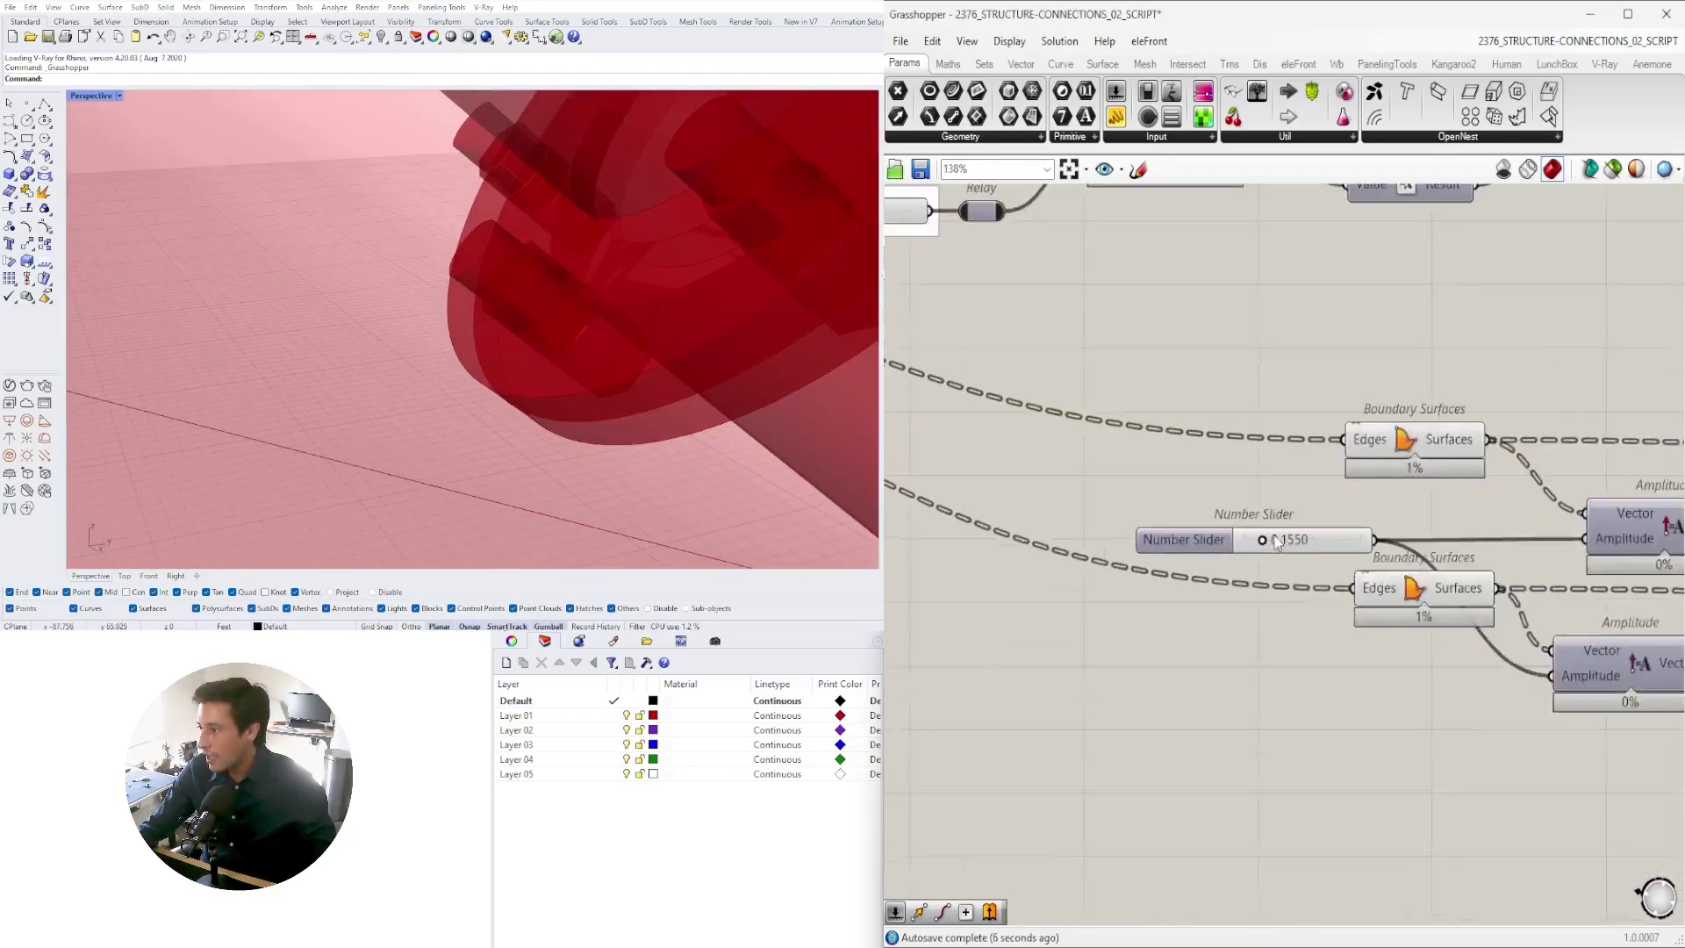
drag(1171, 542, 1083, 702)
scroll(1130, 682, up, 7)
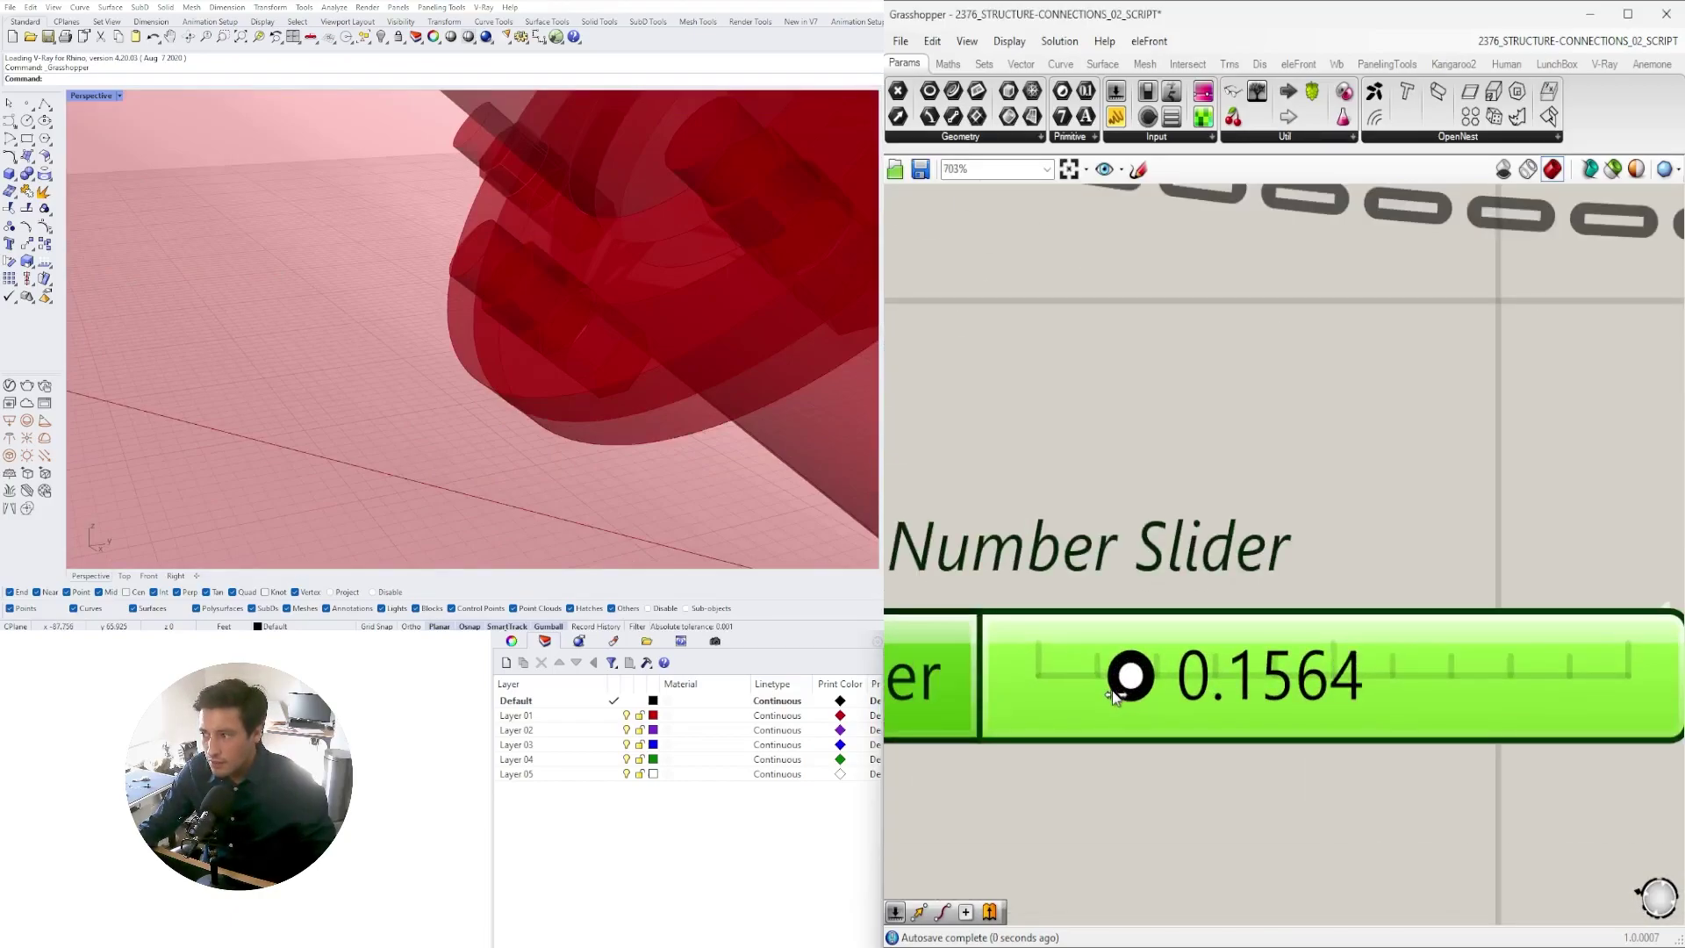
drag(1107, 693, 1108, 698)
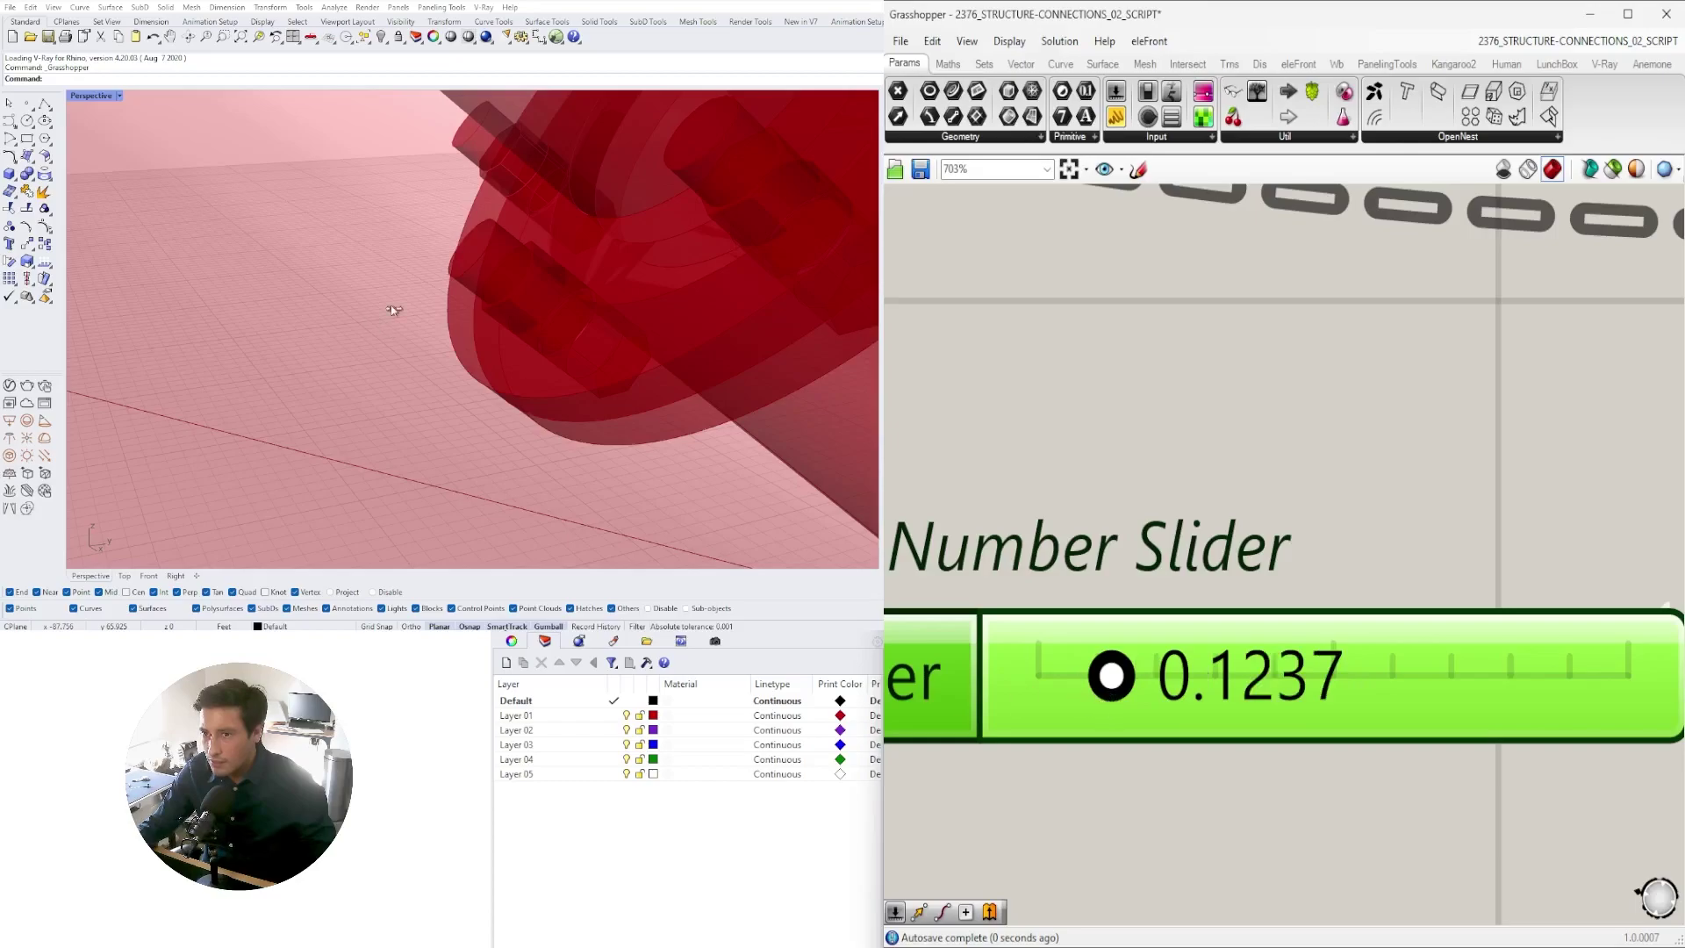
mouse_move(393, 309)
mouse_down()
mouse_move(422, 307)
mouse_move(416, 287)
mouse_up()
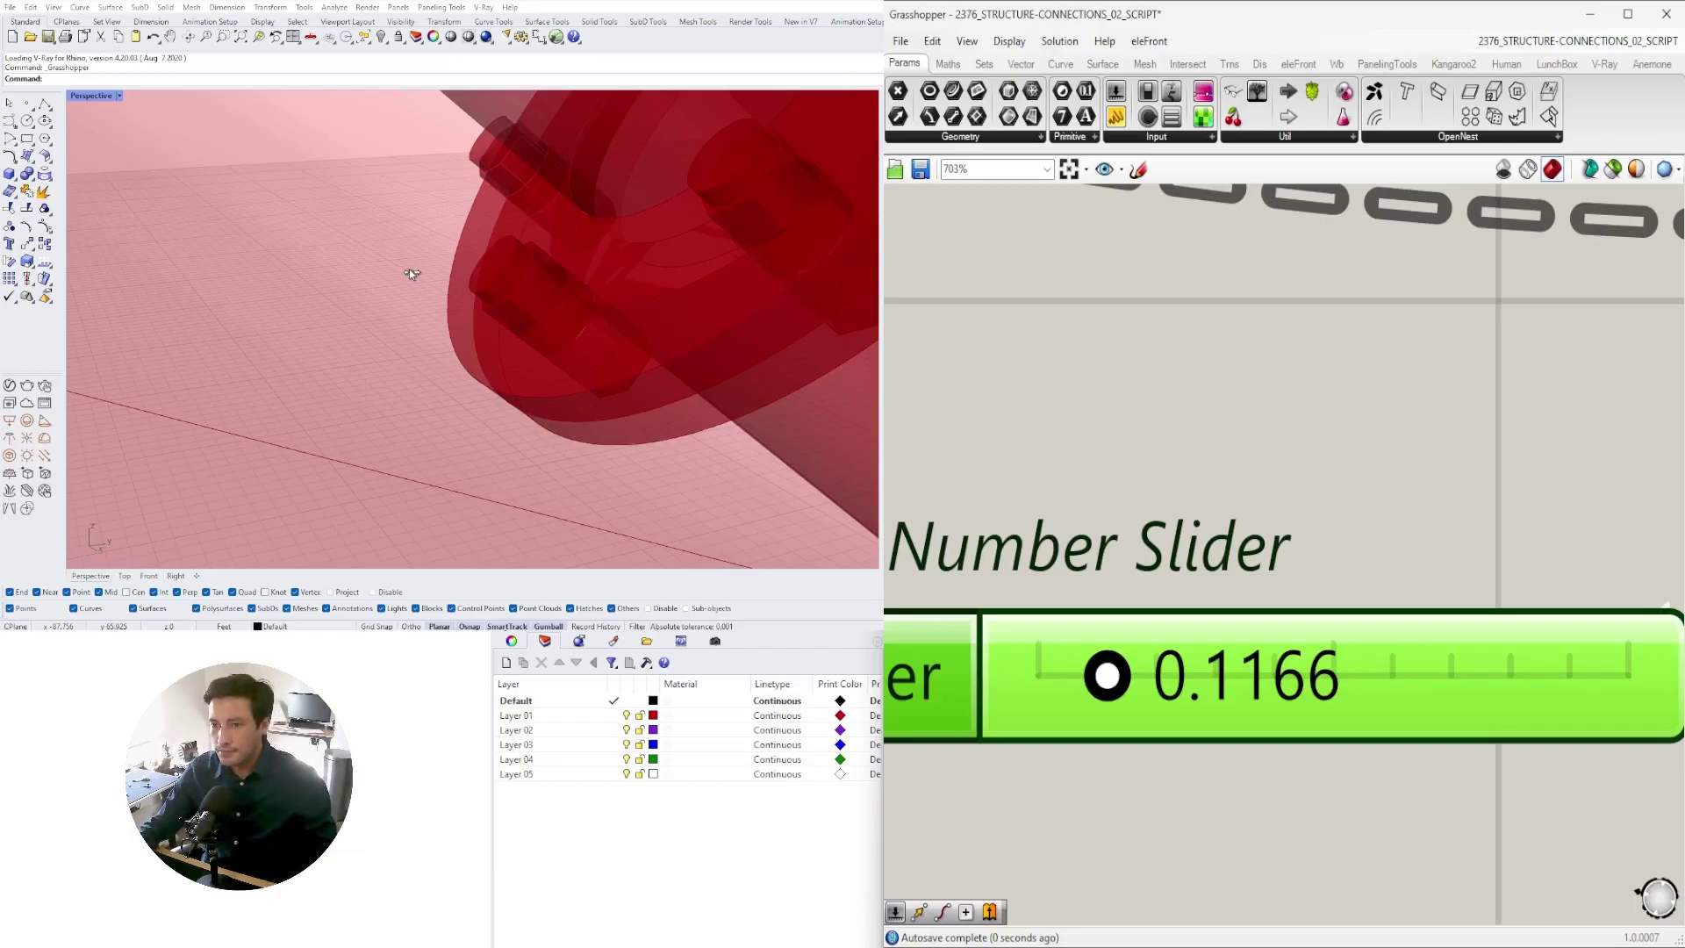
- Check the bolts on a flange from the side and set the shaft extrusion slider to 0.1500
scroll(409, 270, down, 12)
right_drag(409, 270, 646, 260)
scroll(452, 207, up, 8)
scroll(450, 206, down, 5)
scroll(647, 262, up, 4)
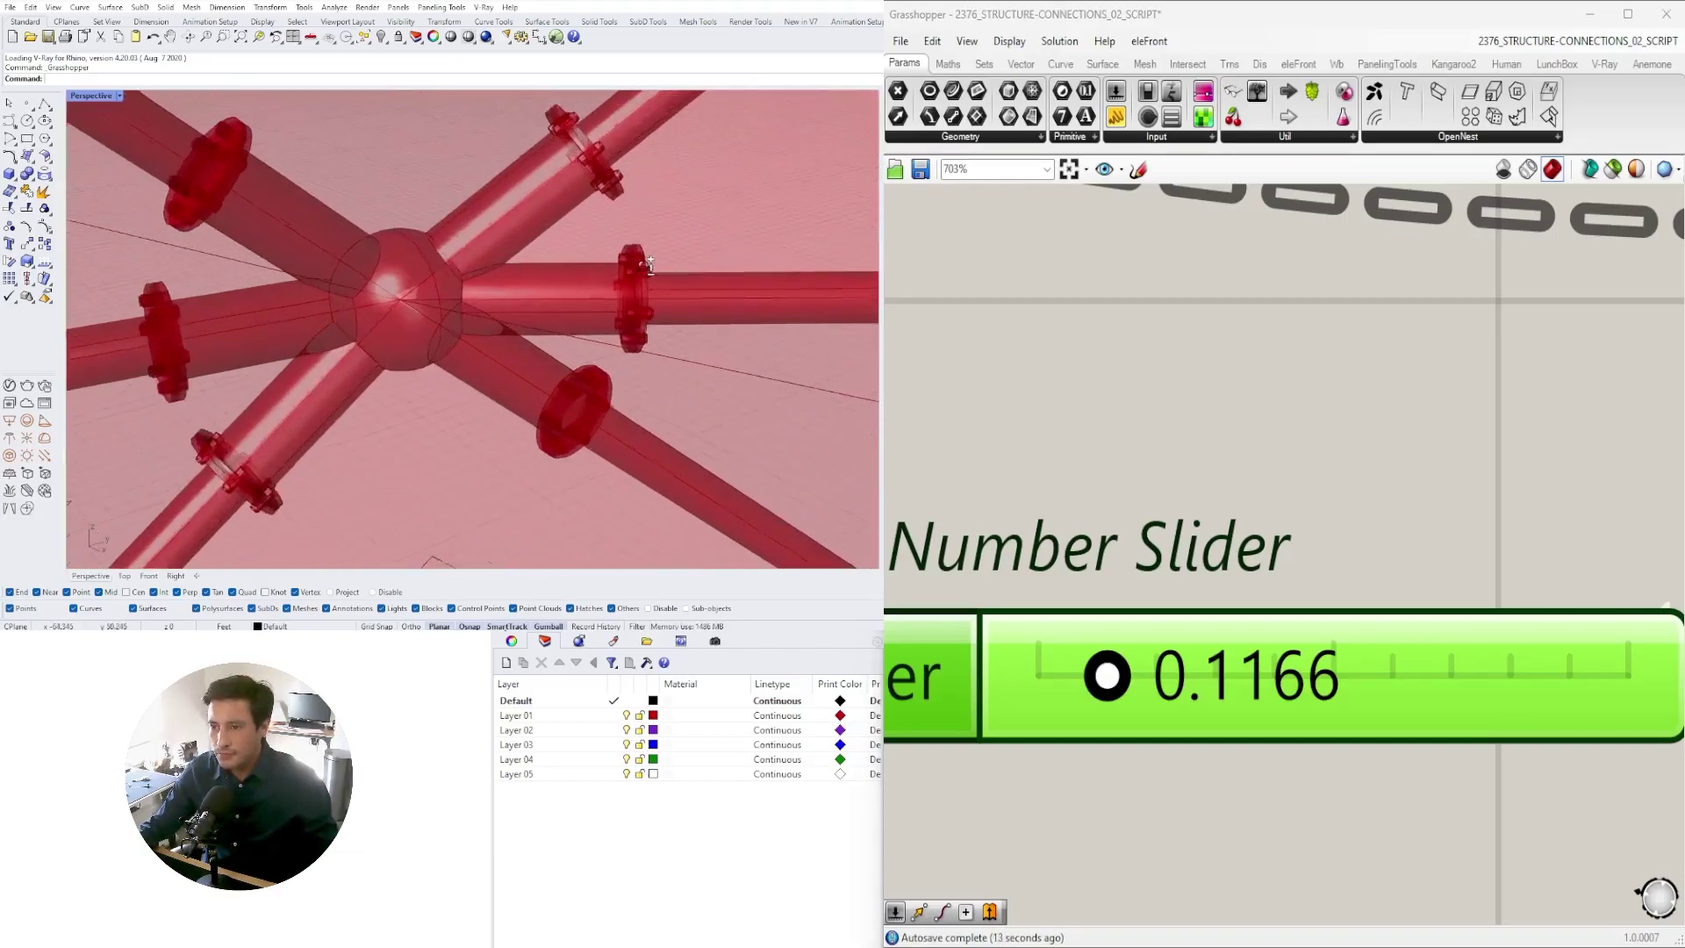
scroll(656, 239, up, 10)
shift+right_drag(610, 205, 370, 209)
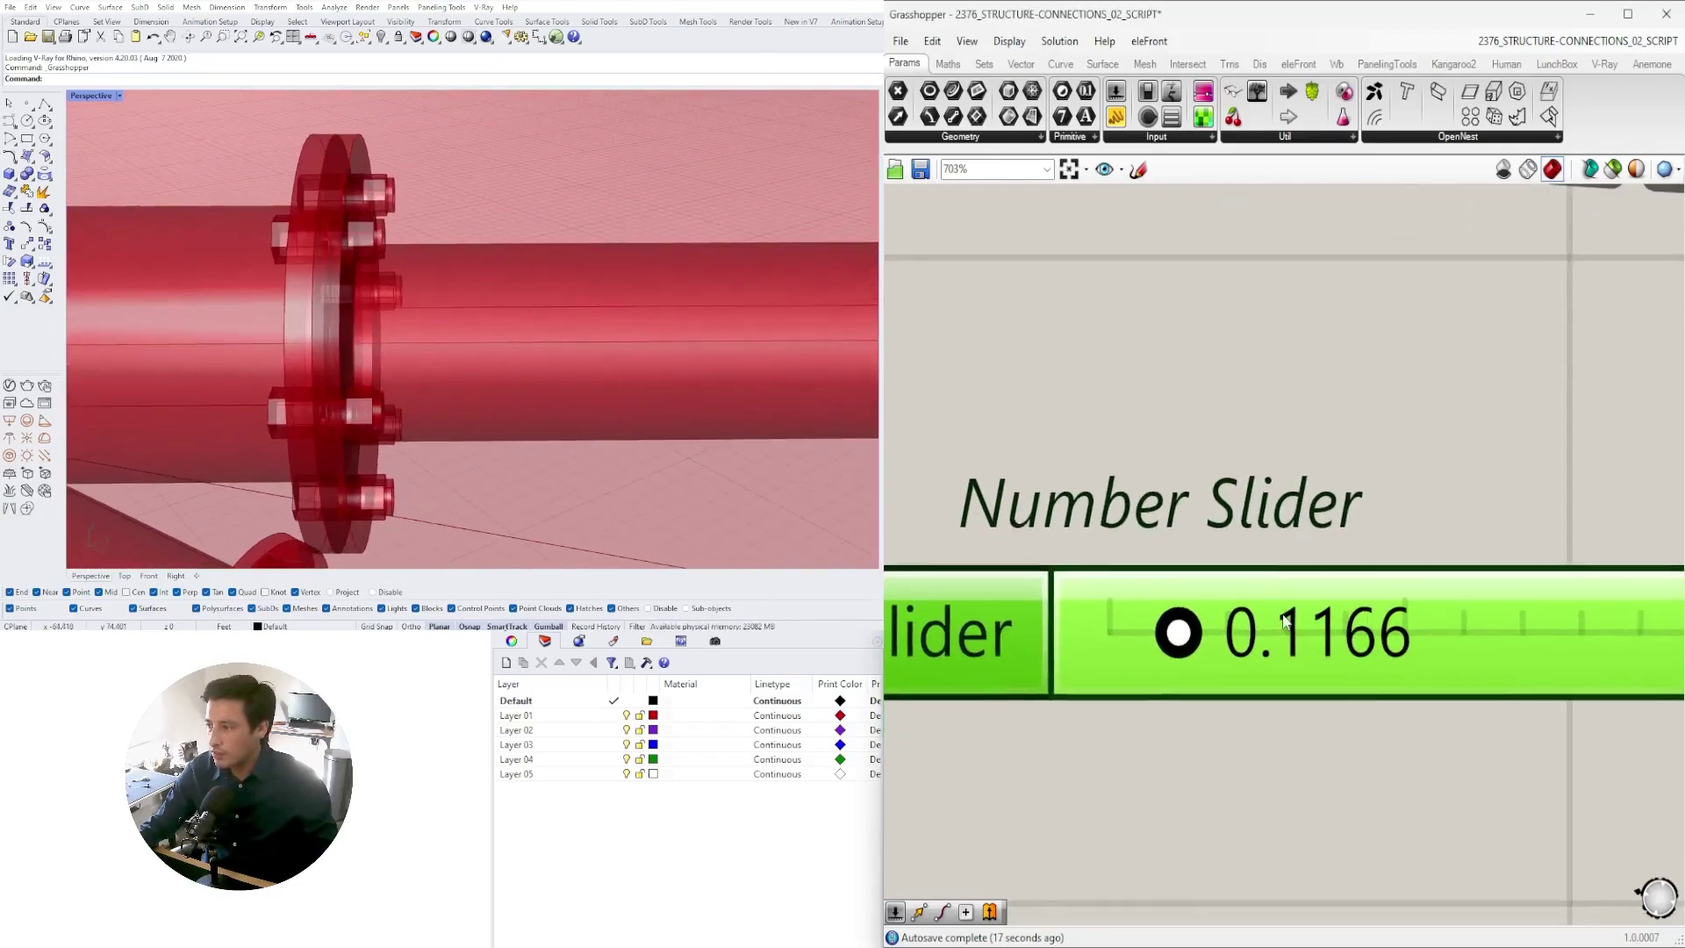
double_click(1284, 616)
text(.15)
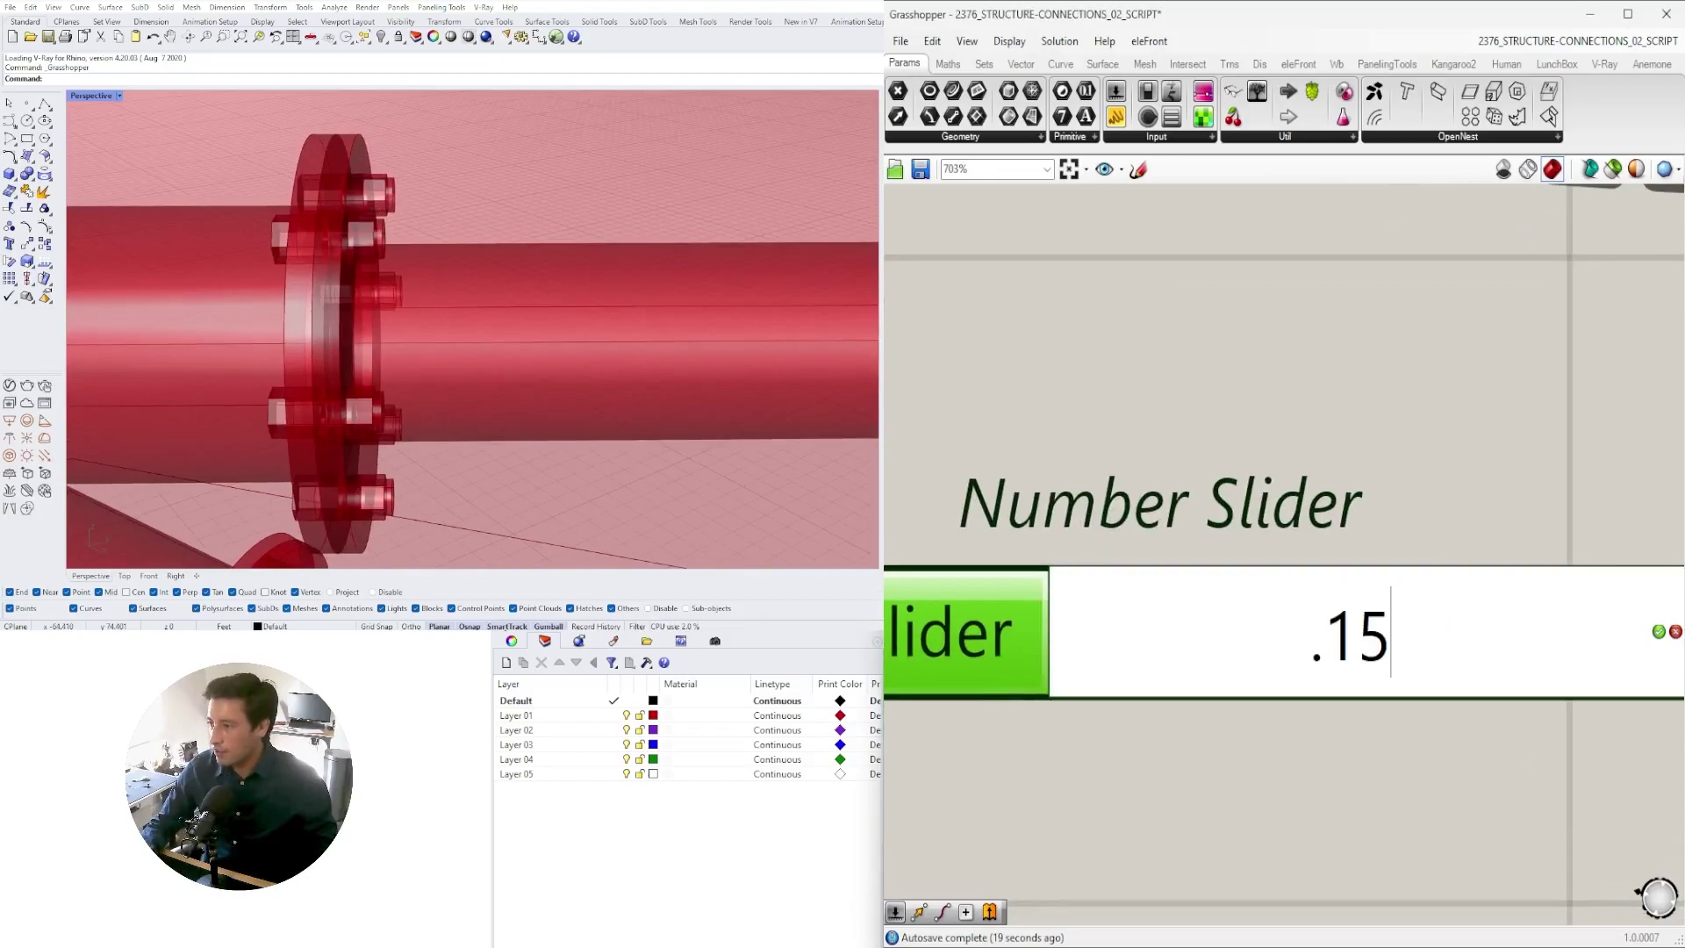
key(Return)
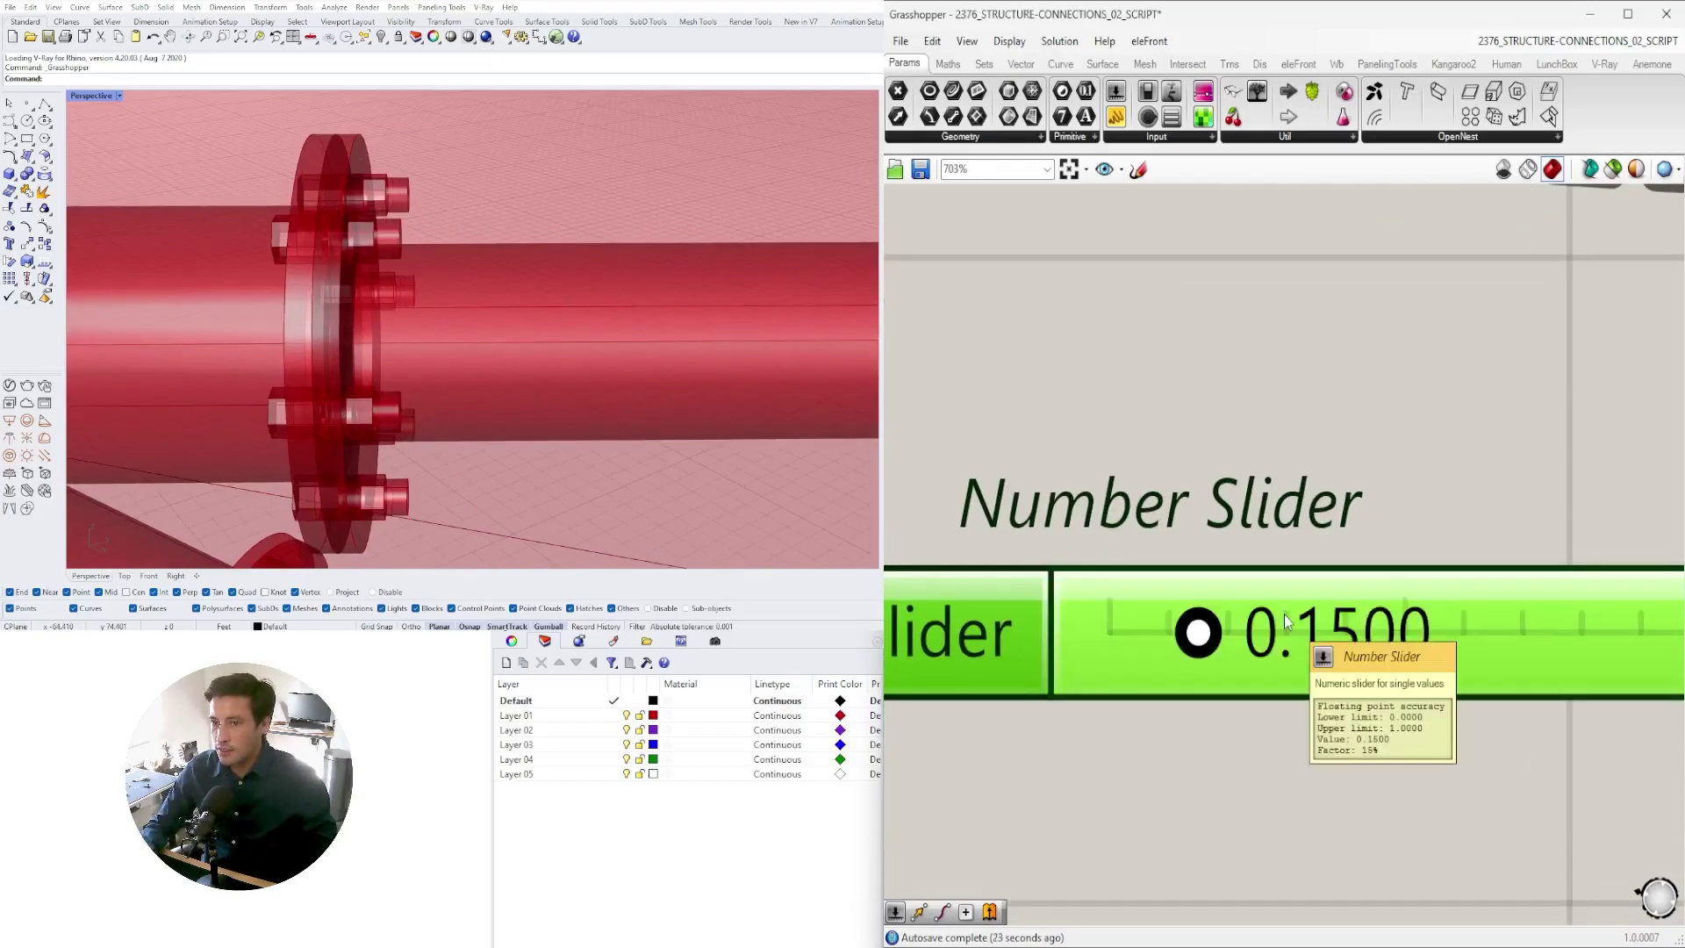
- Highlight the two bolt shaft and two bolt head Extrude components and examine their geometry on the flanges
scroll(345, 217, down, 12)
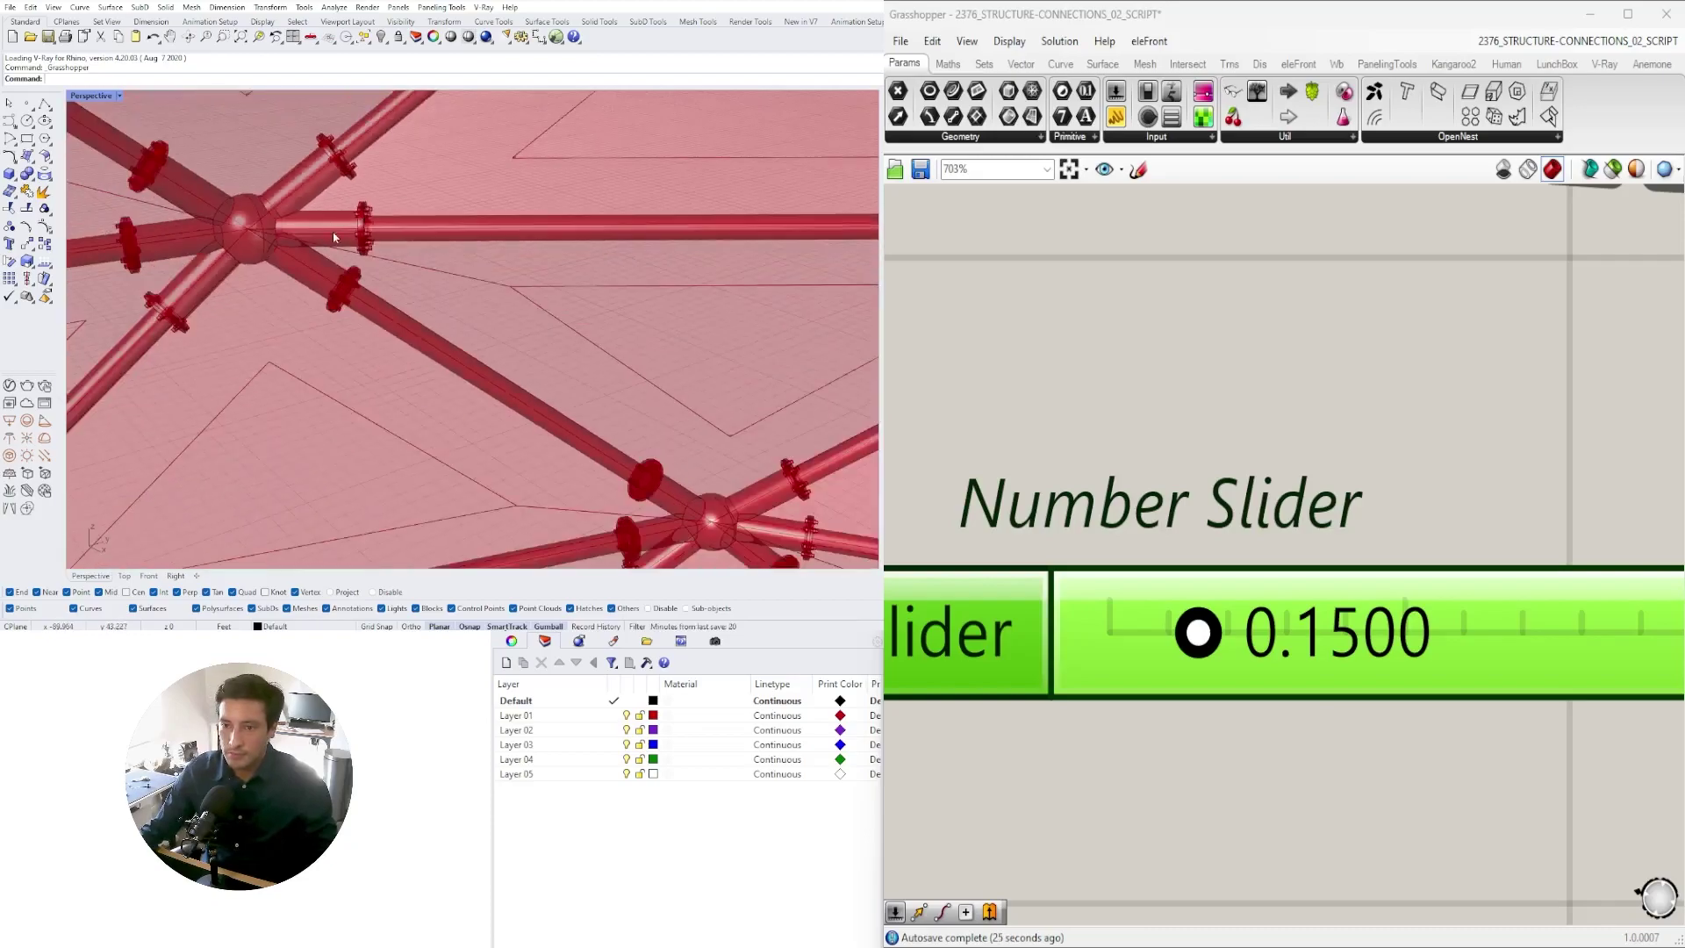
right_drag(336, 235, 380, 271)
scroll(380, 268, up, 10)
scroll(1205, 453, down, 7)
right_drag(1411, 540, 1113, 620)
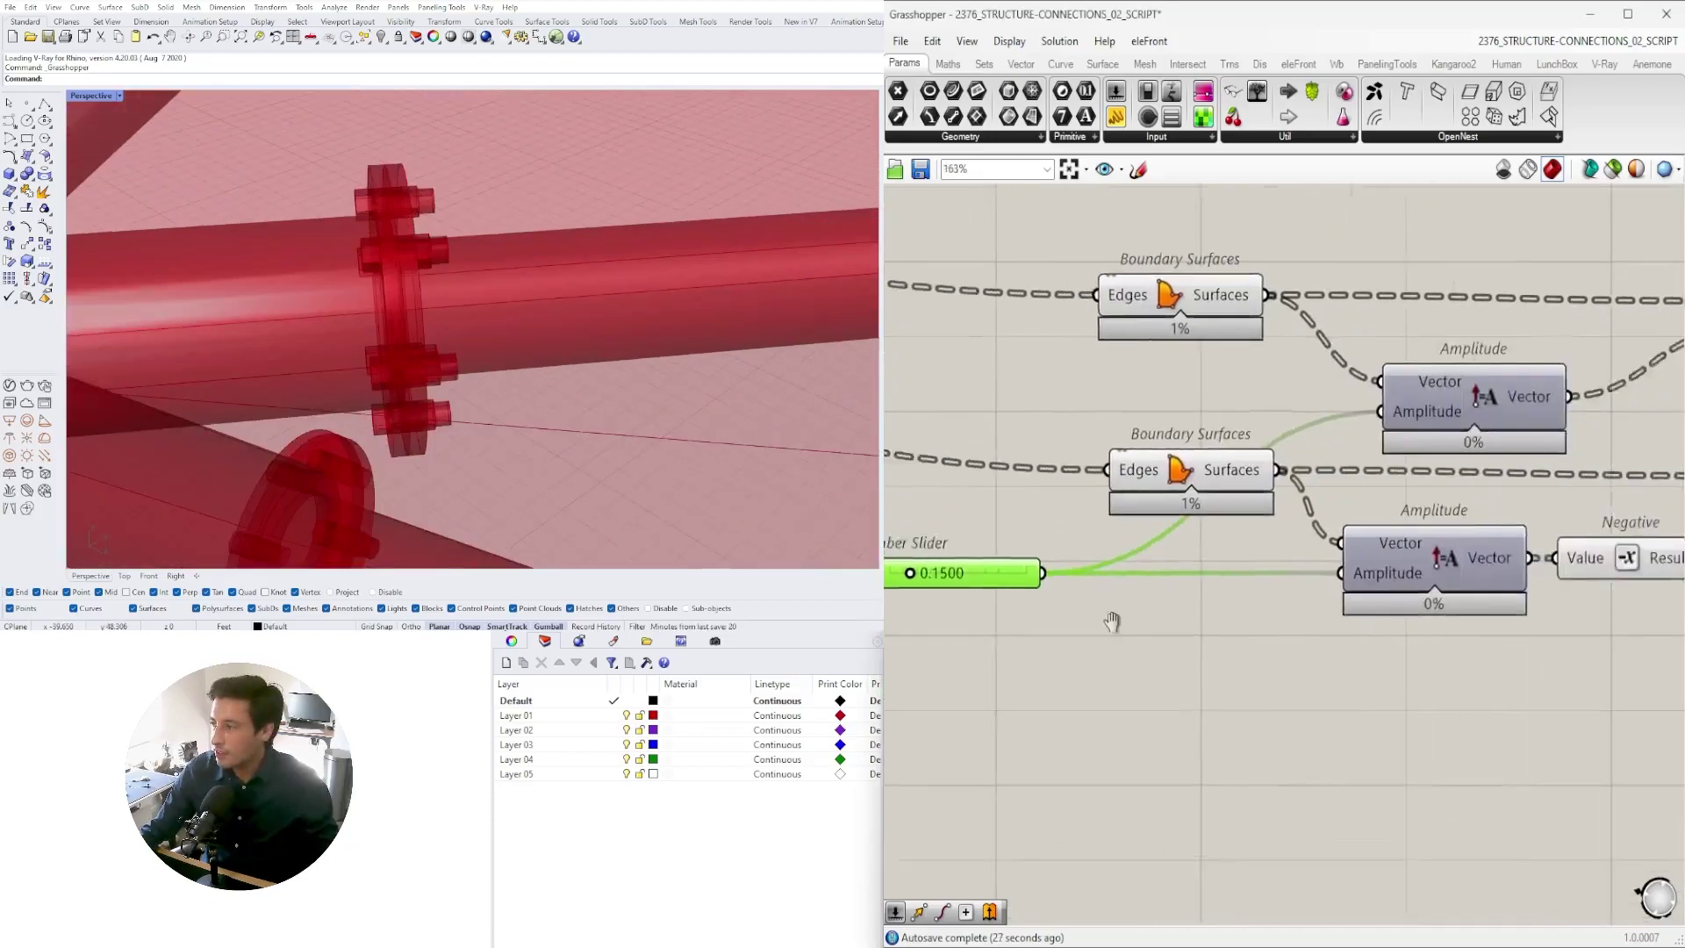
scroll(1114, 623, down, 5)
right_drag(1422, 628, 1109, 647)
scroll(1109, 641, up, 4)
right_drag(984, 561, 1326, 579)
drag(1306, 632, 1229, 412)
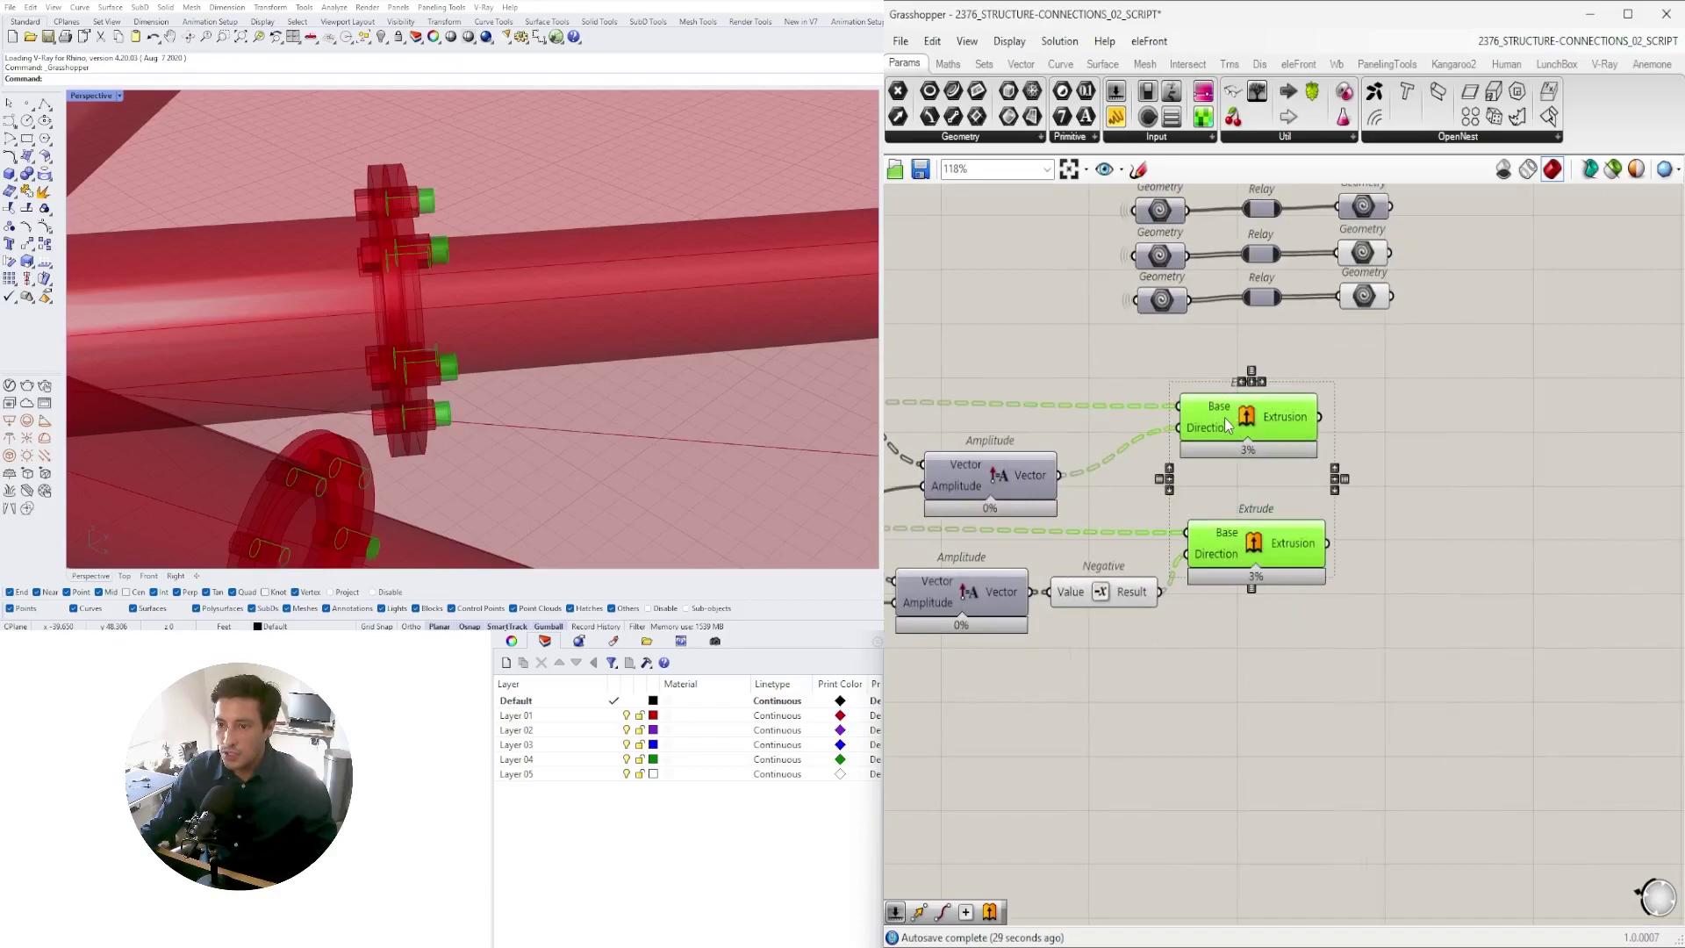
scroll(1230, 413, down, 3)
right_drag(1343, 624, 1343, 406)
drag(1396, 843, 1303, 646)
scroll(486, 250, down, 8)
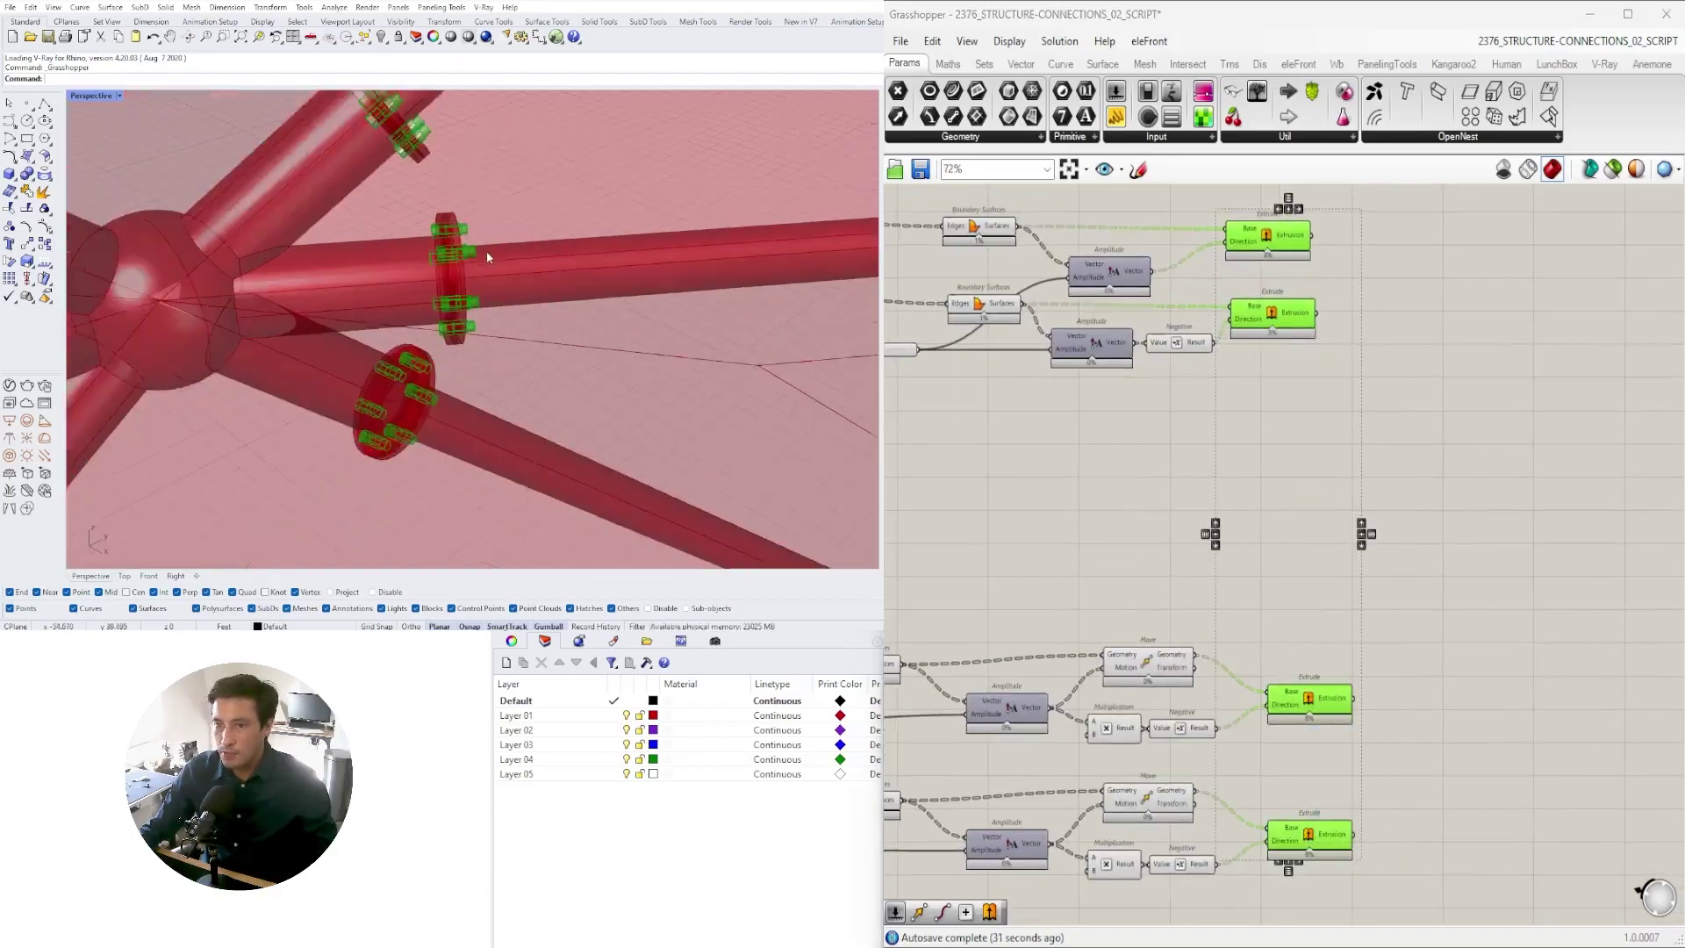
right_drag(486, 250, 533, 245)
scroll(337, 247, up, 15)
scroll(340, 253, down, 8)
- Add a Merge component and wire the two bolt shaft extrusions into its first two inputs
double_click(1419, 392)
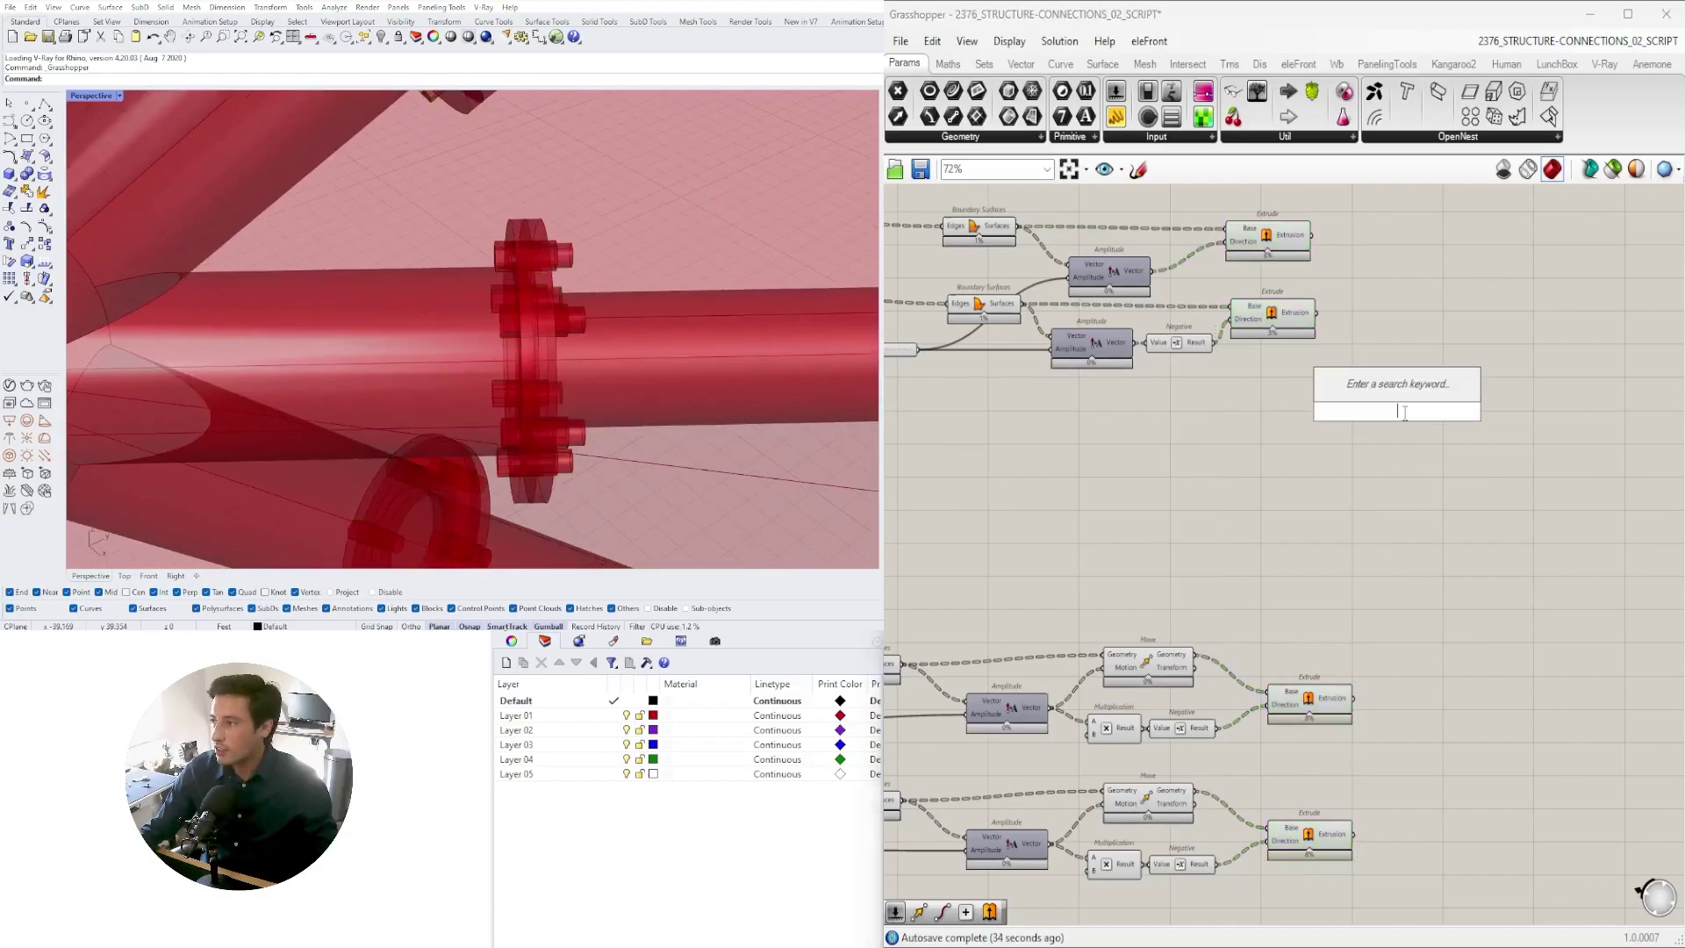
double_click(1468, 452)
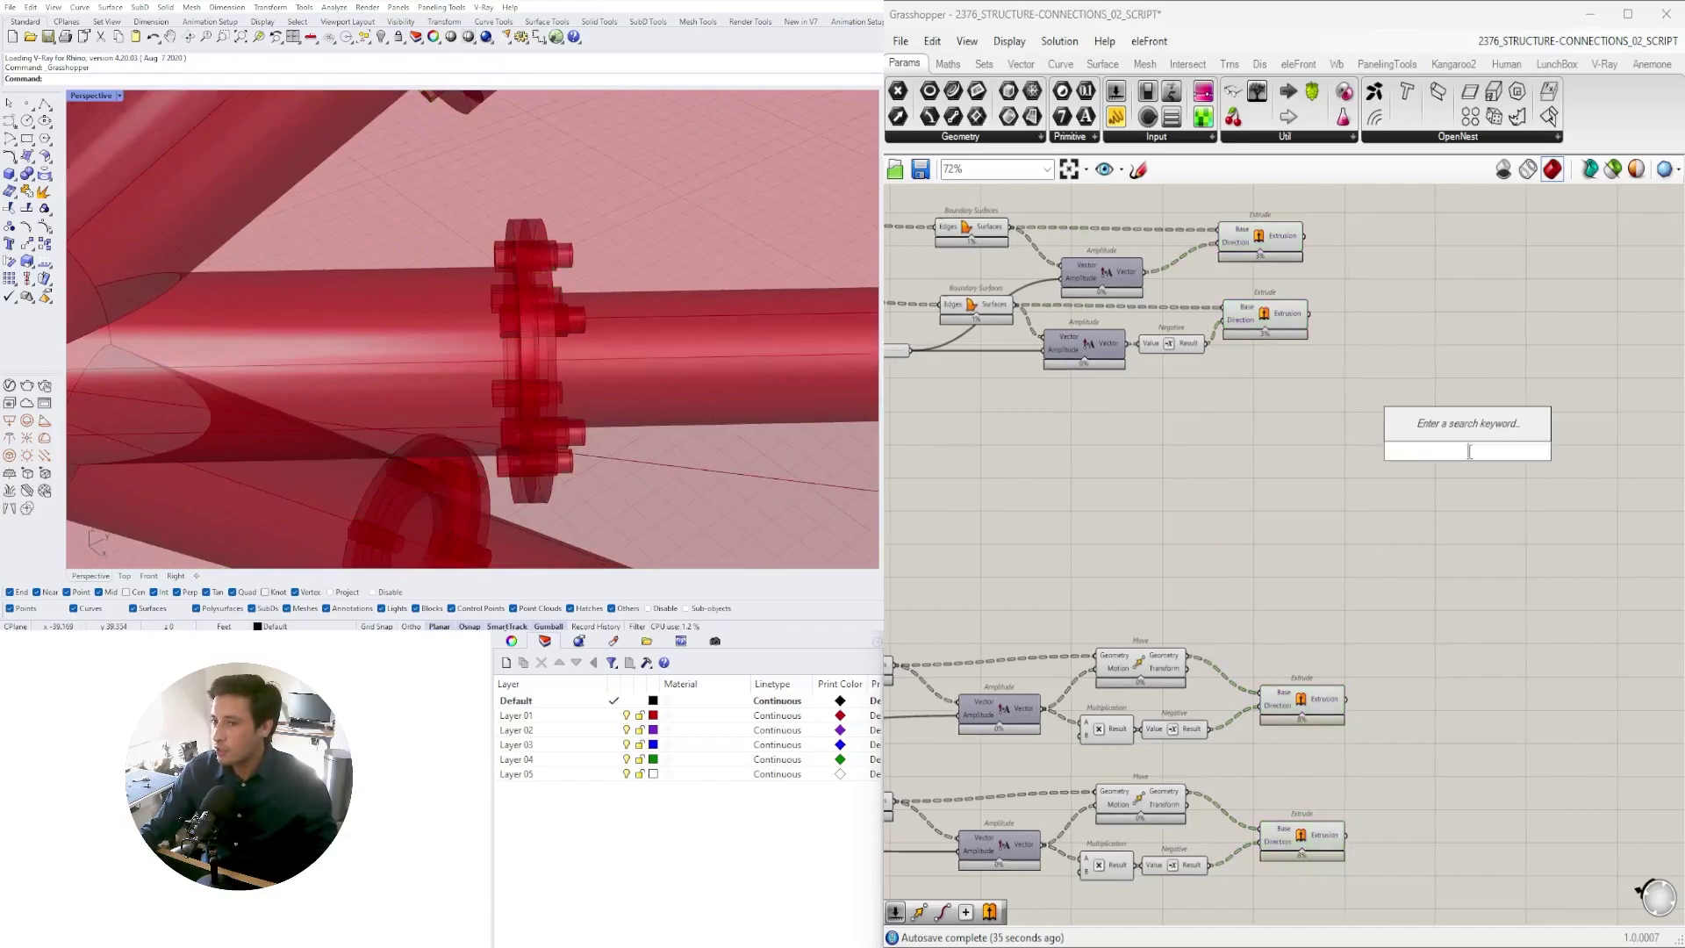
text(merge)
click(1441, 403)
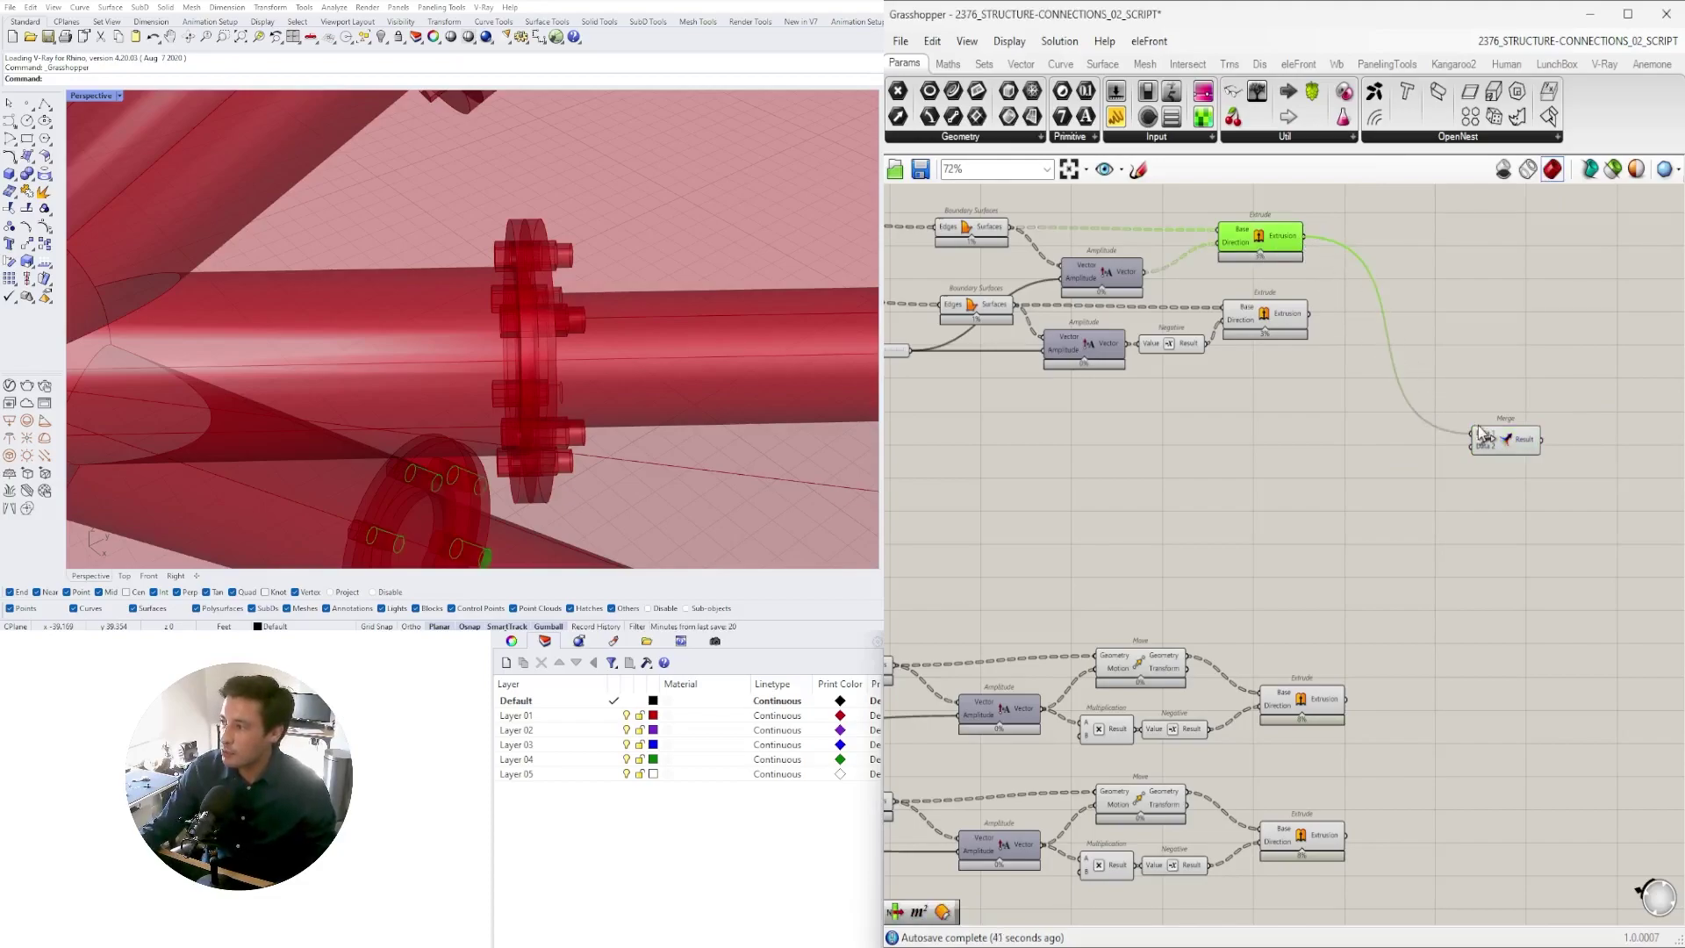
drag(1479, 431, 1480, 433)
drag(1503, 441, 1507, 442)
drag(1310, 314, 1497, 366)
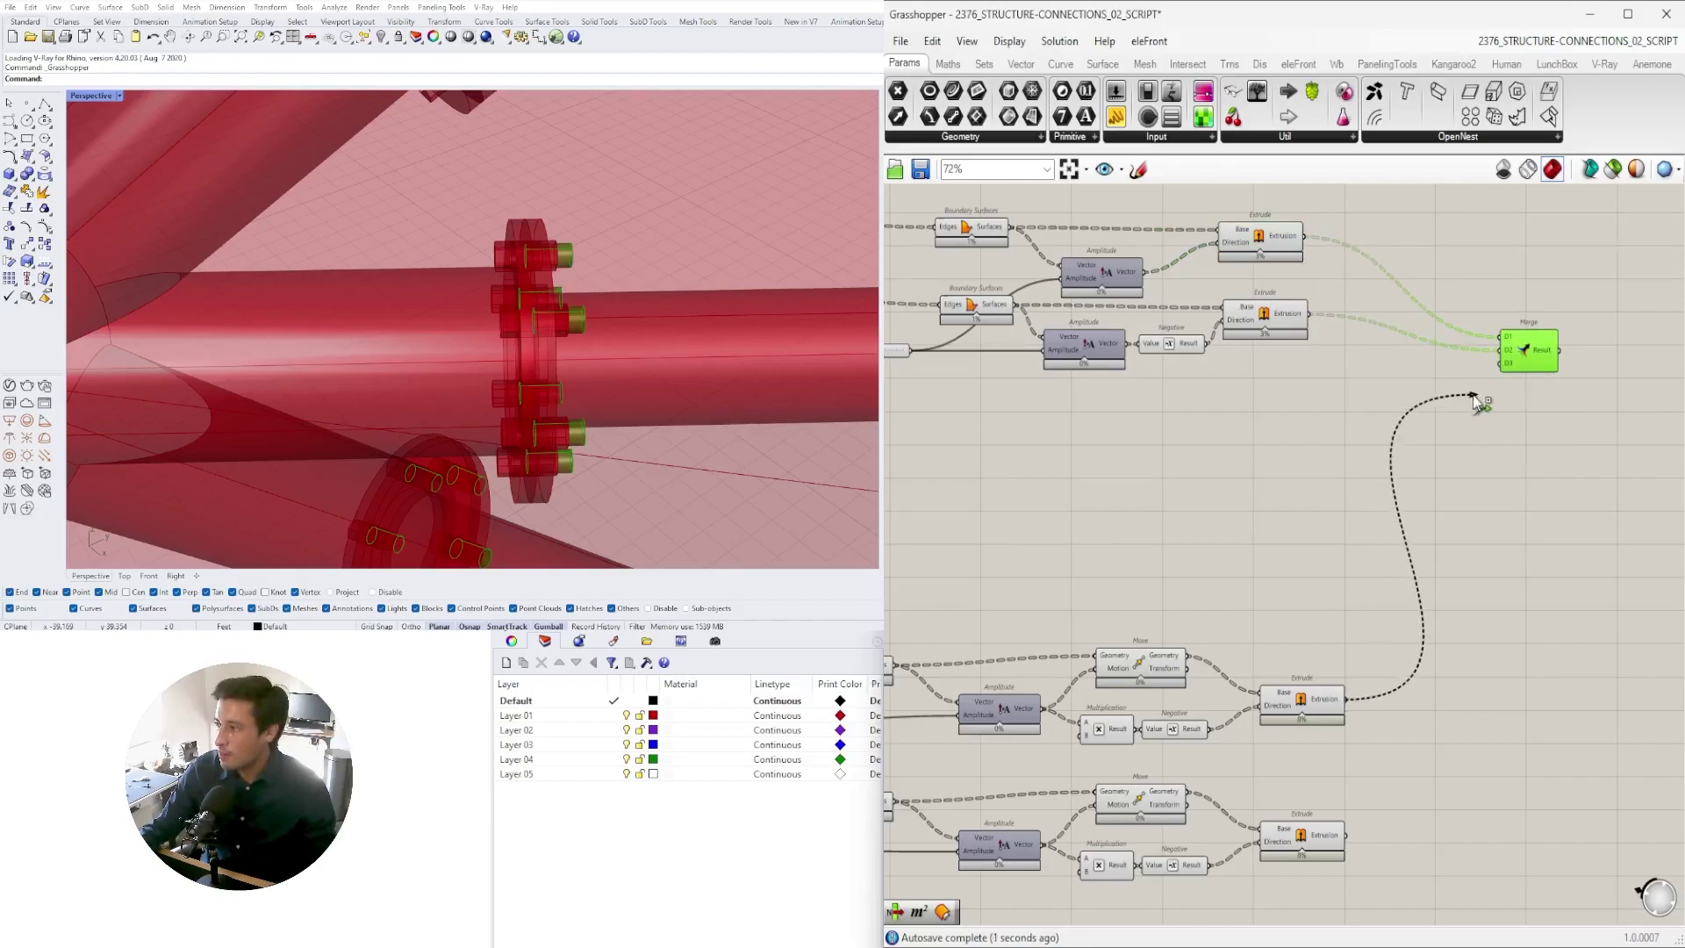
- Wire the two bolt head extrusions into the third and fourth Merge inputs and reposition the Merge component
mouse_move(1585, 402)
mouse_down()
mouse_move(1601, 423)
mouse_move(1591, 409)
mouse_up()
right_drag(1593, 408, 1325, 382)
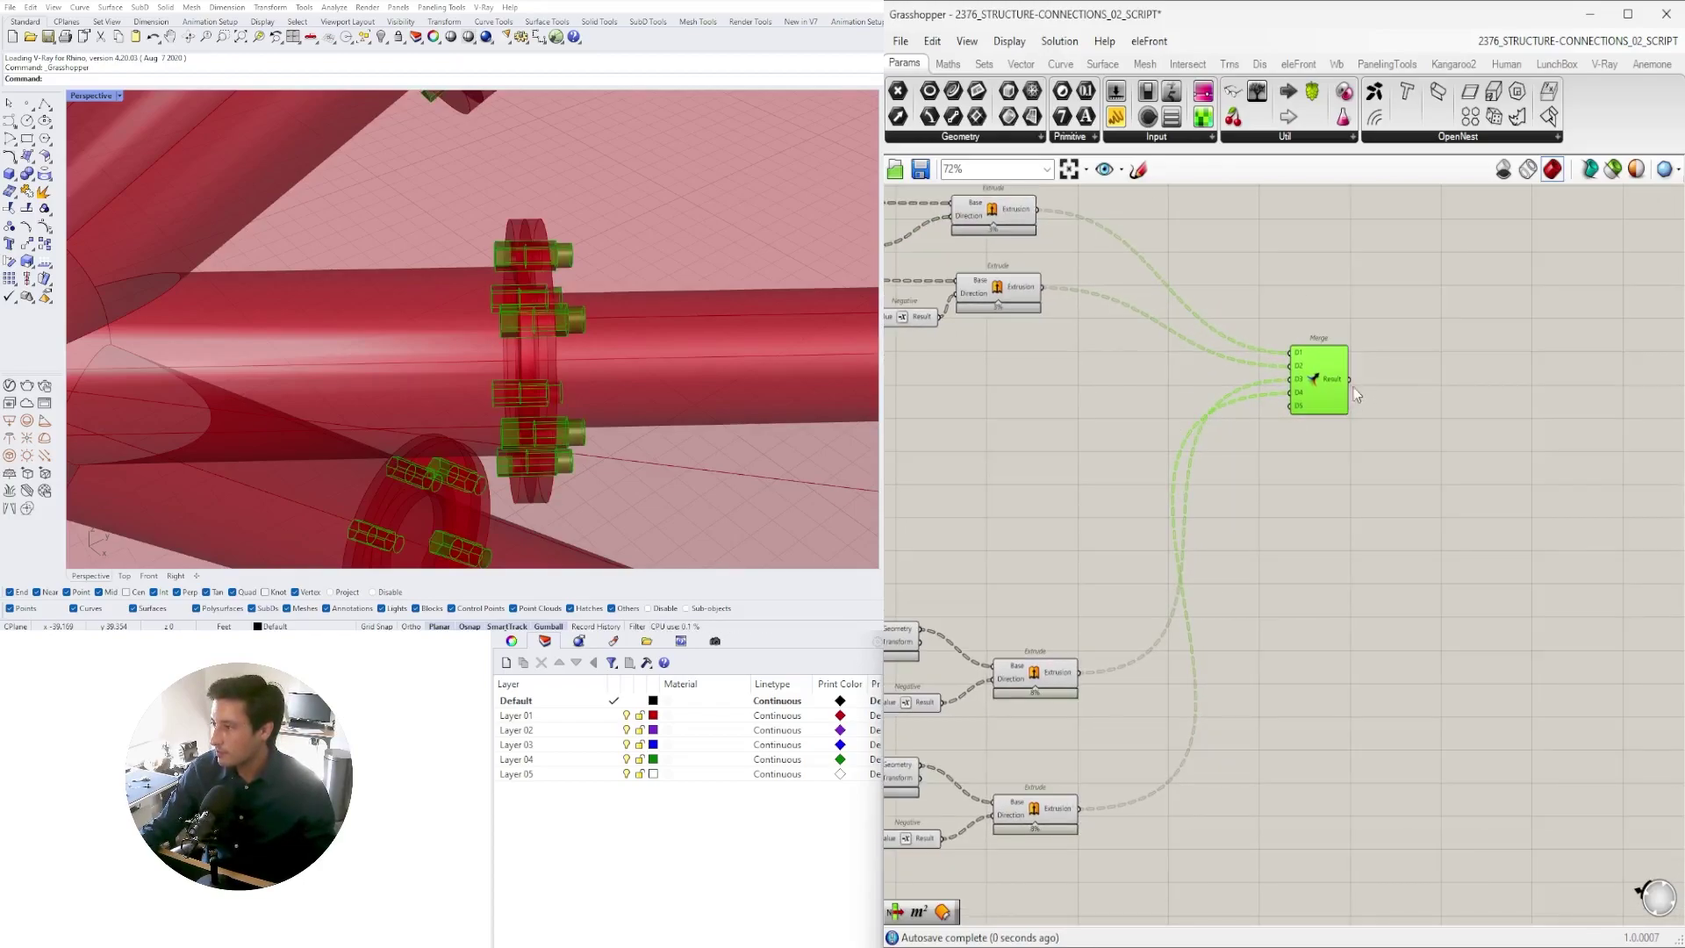
drag(1326, 382, 1407, 522)
- Move the whole bolt head component set, from the Polygons to the Extrudes, up beneath the bolt shaft components
scroll(1407, 522, down, 4)
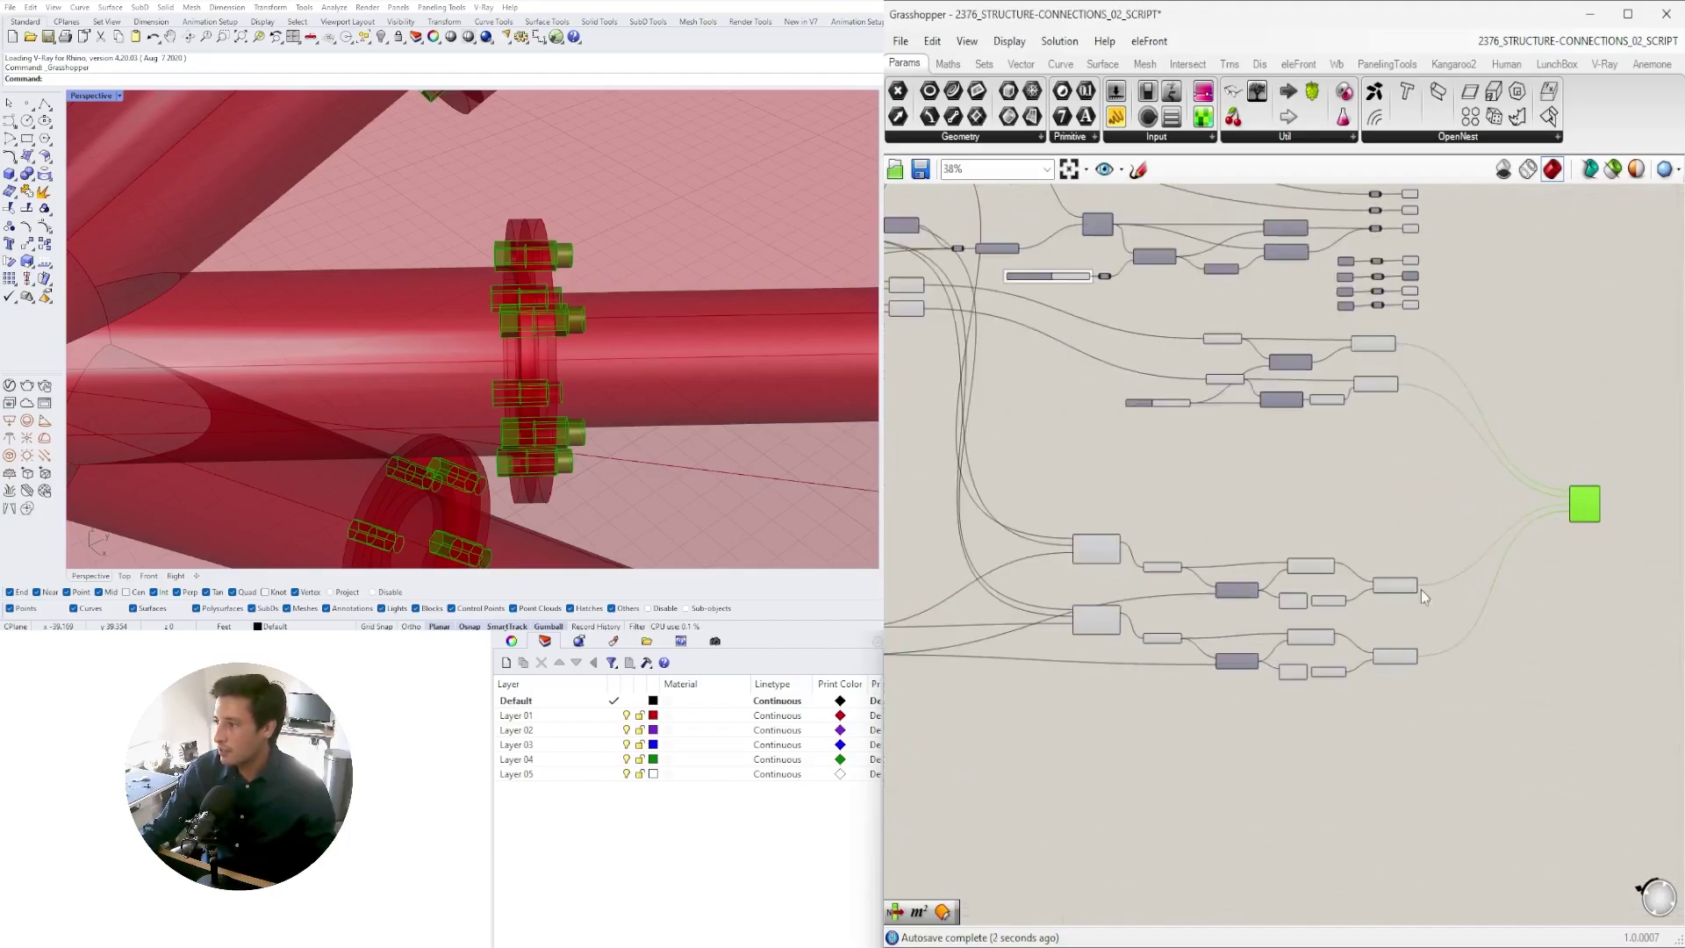
drag(1598, 771, 981, 516)
scroll(1271, 588, up, 1)
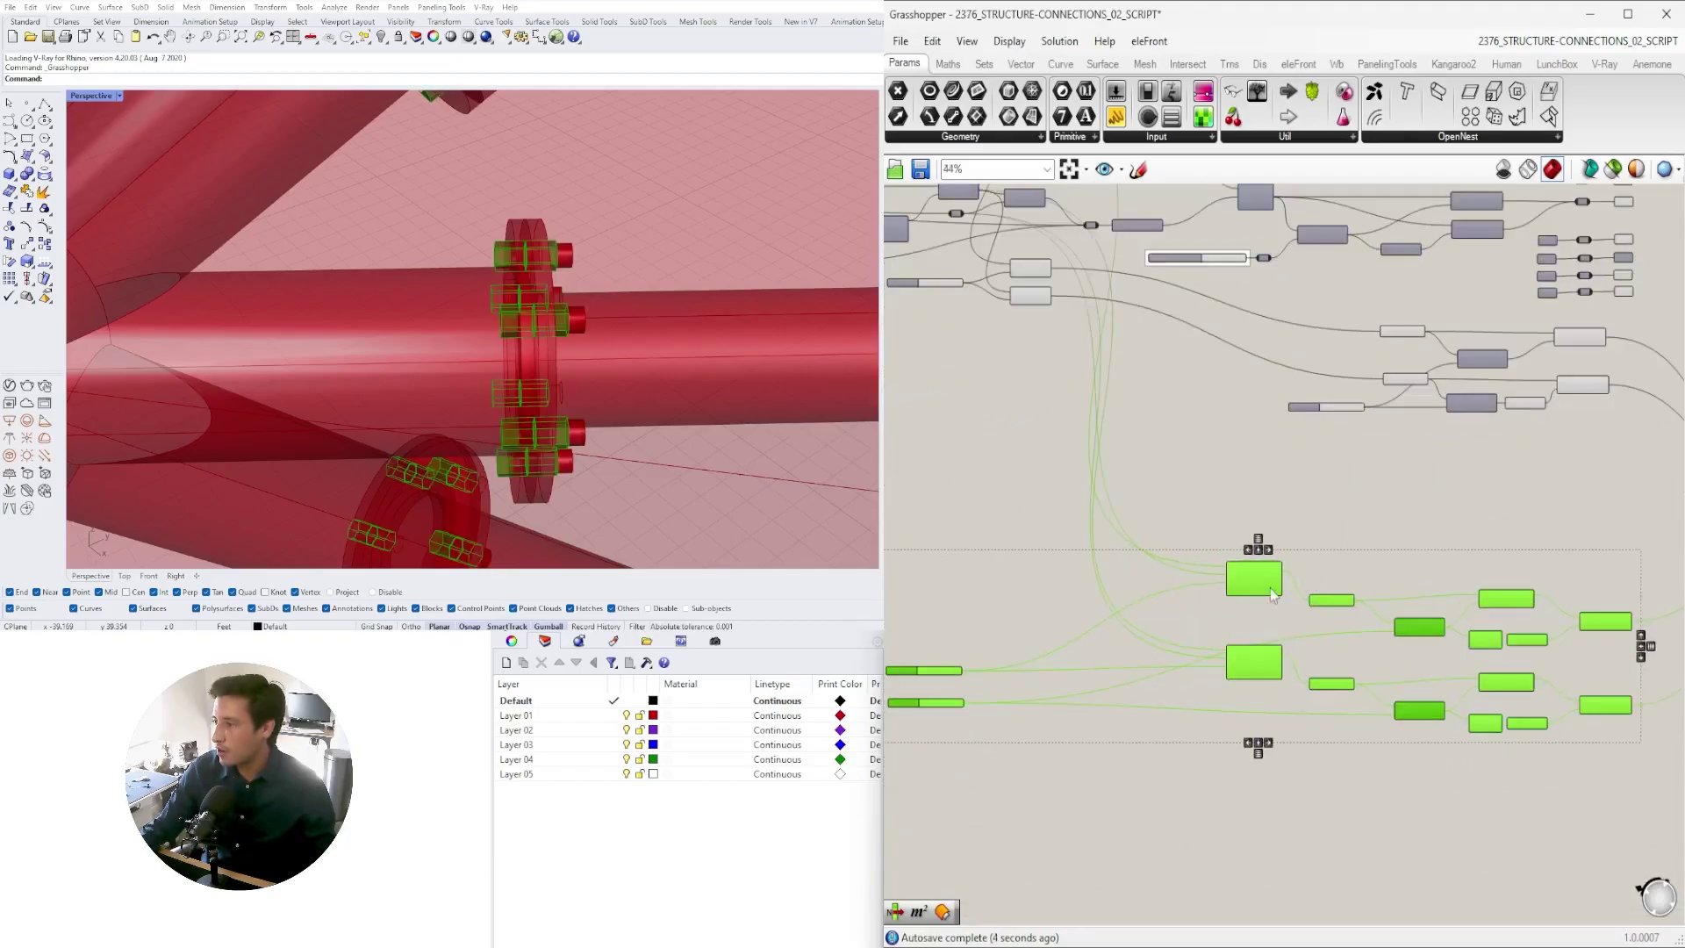
drag(1273, 541, 1236, 443)
click(1200, 671)
- Move the two bolt head number sliders closer to the Polygon components
right_drag(992, 646, 1138, 669)
scroll(1137, 669, up, 1)
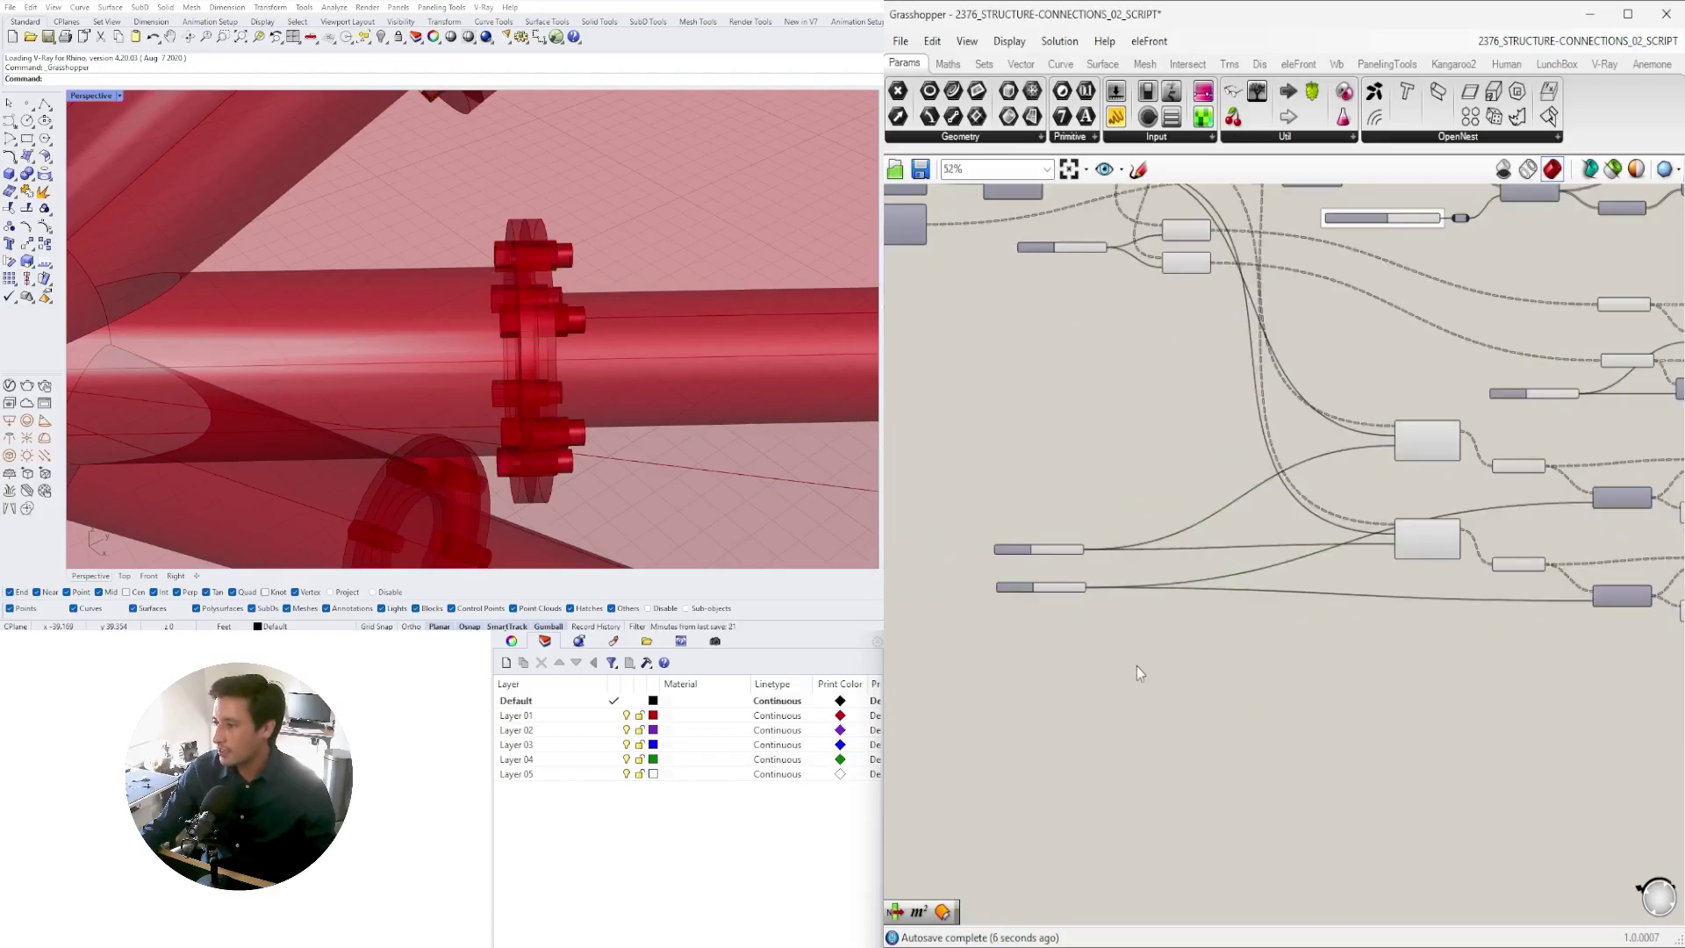
drag(1136, 669, 1302, 645)
click(1490, 718)
scroll(1490, 718, down, 2)
right_drag(1490, 718, 1009, 648)
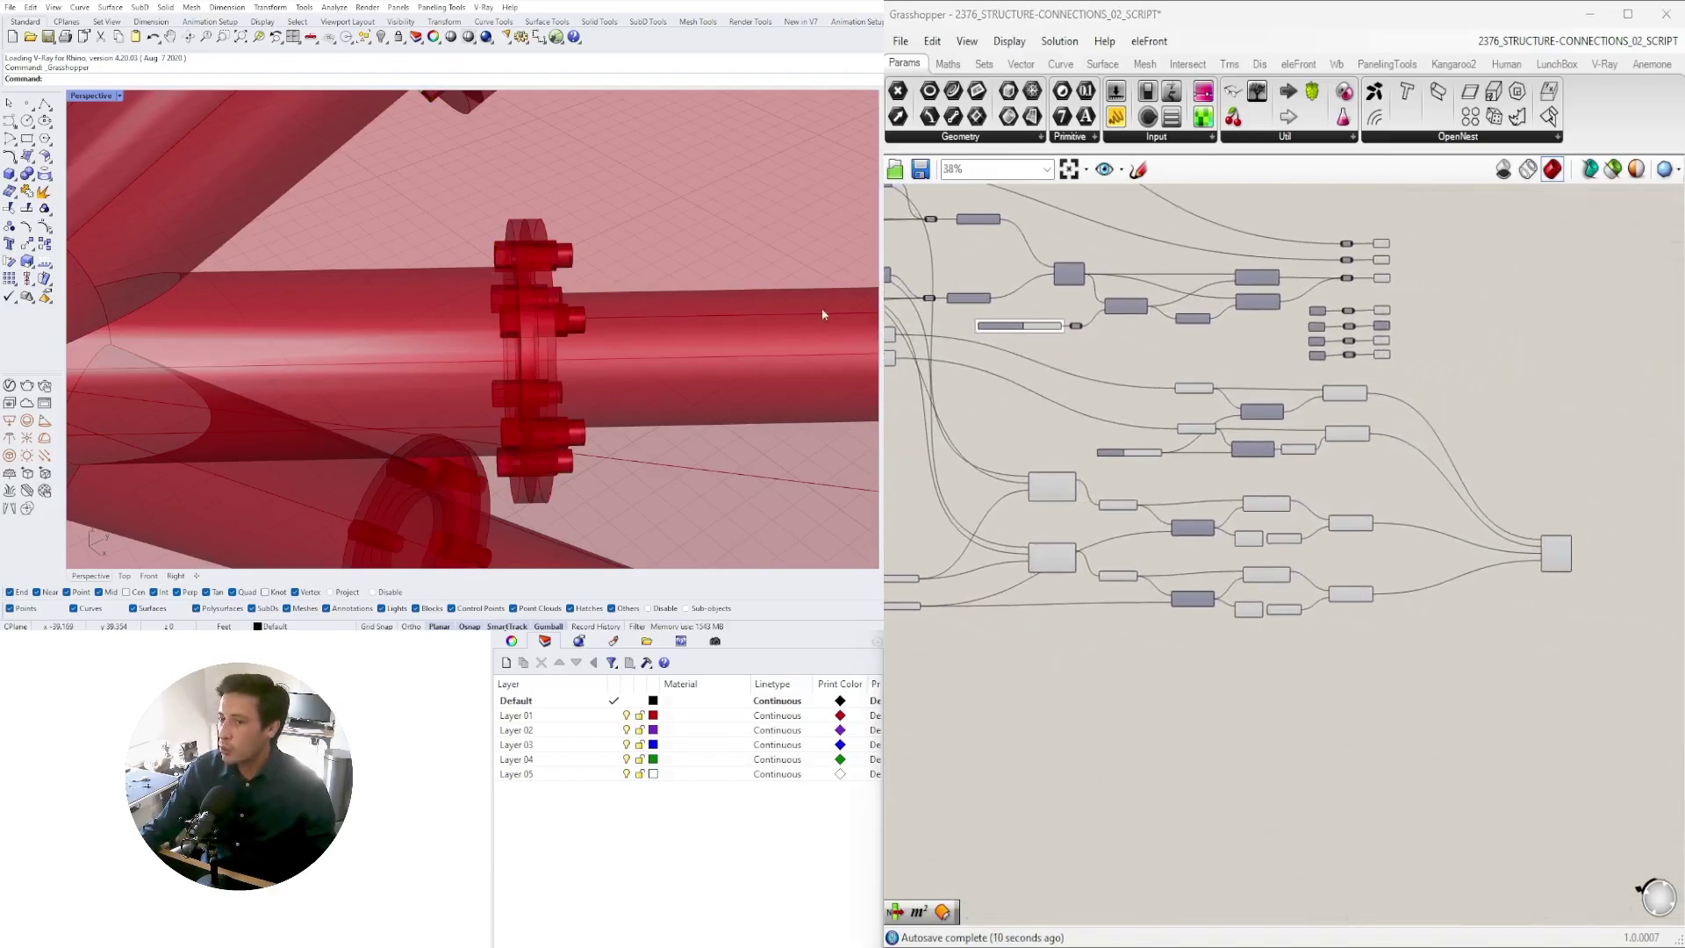
- Check the bolted flanges around a ball node and turn off the preview of both copied Circle components
right_drag(822, 310, 449, 220)
scroll(575, 327, down, 7)
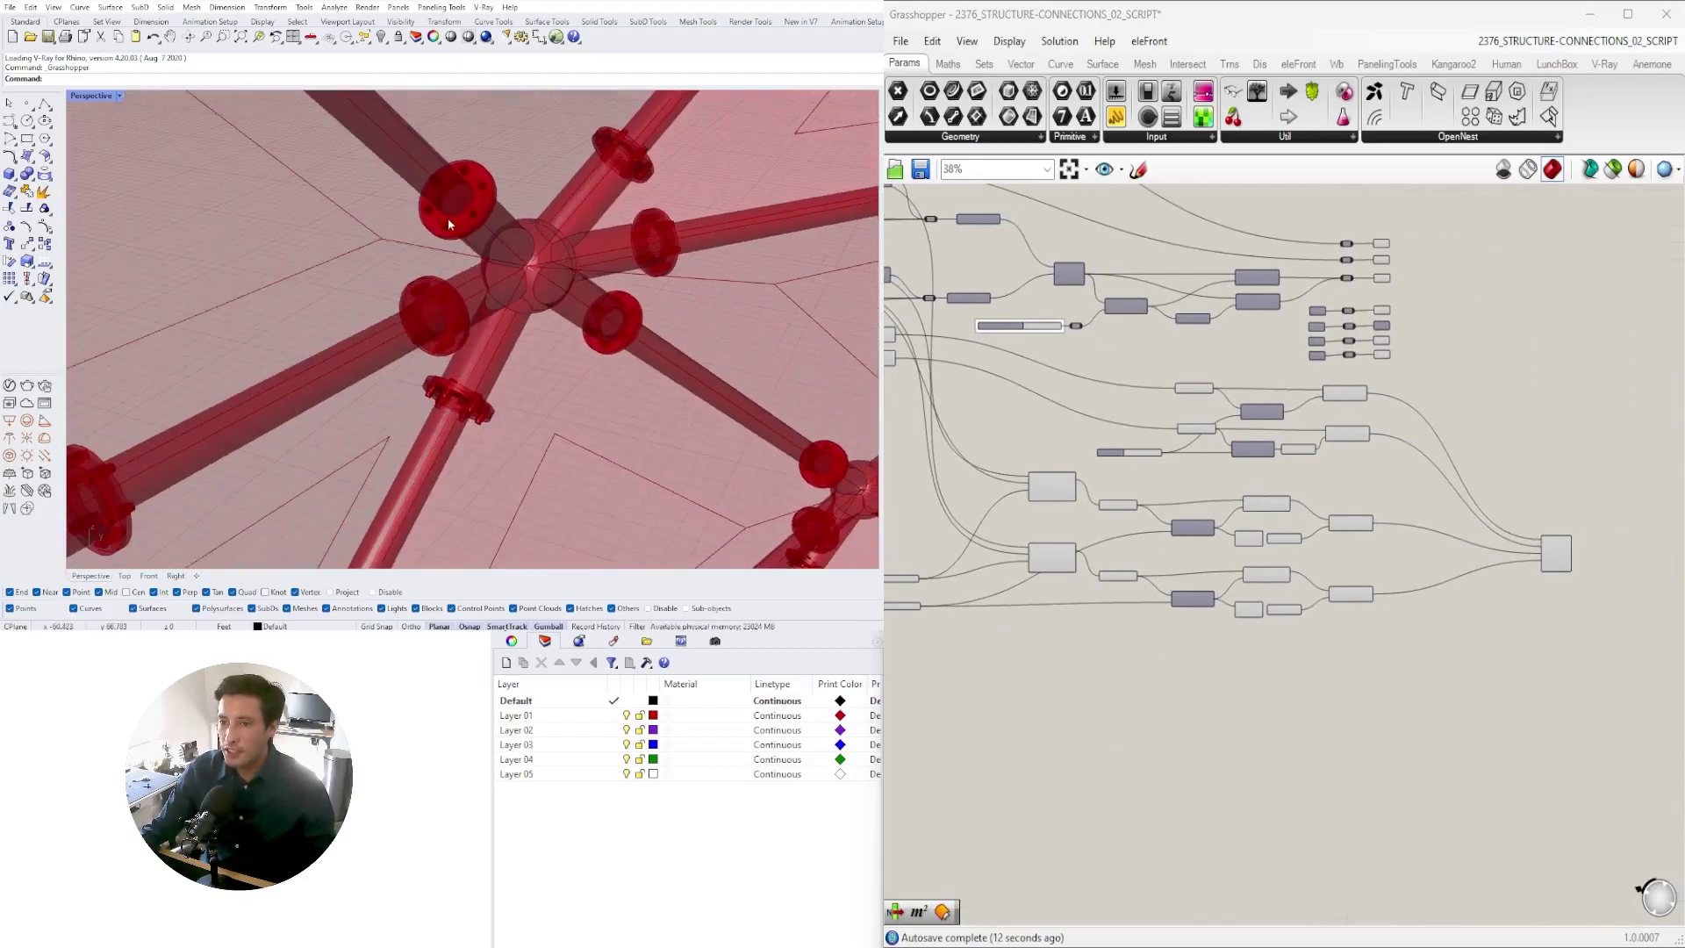
scroll(456, 211, up, 4)
scroll(1115, 427, up, 3)
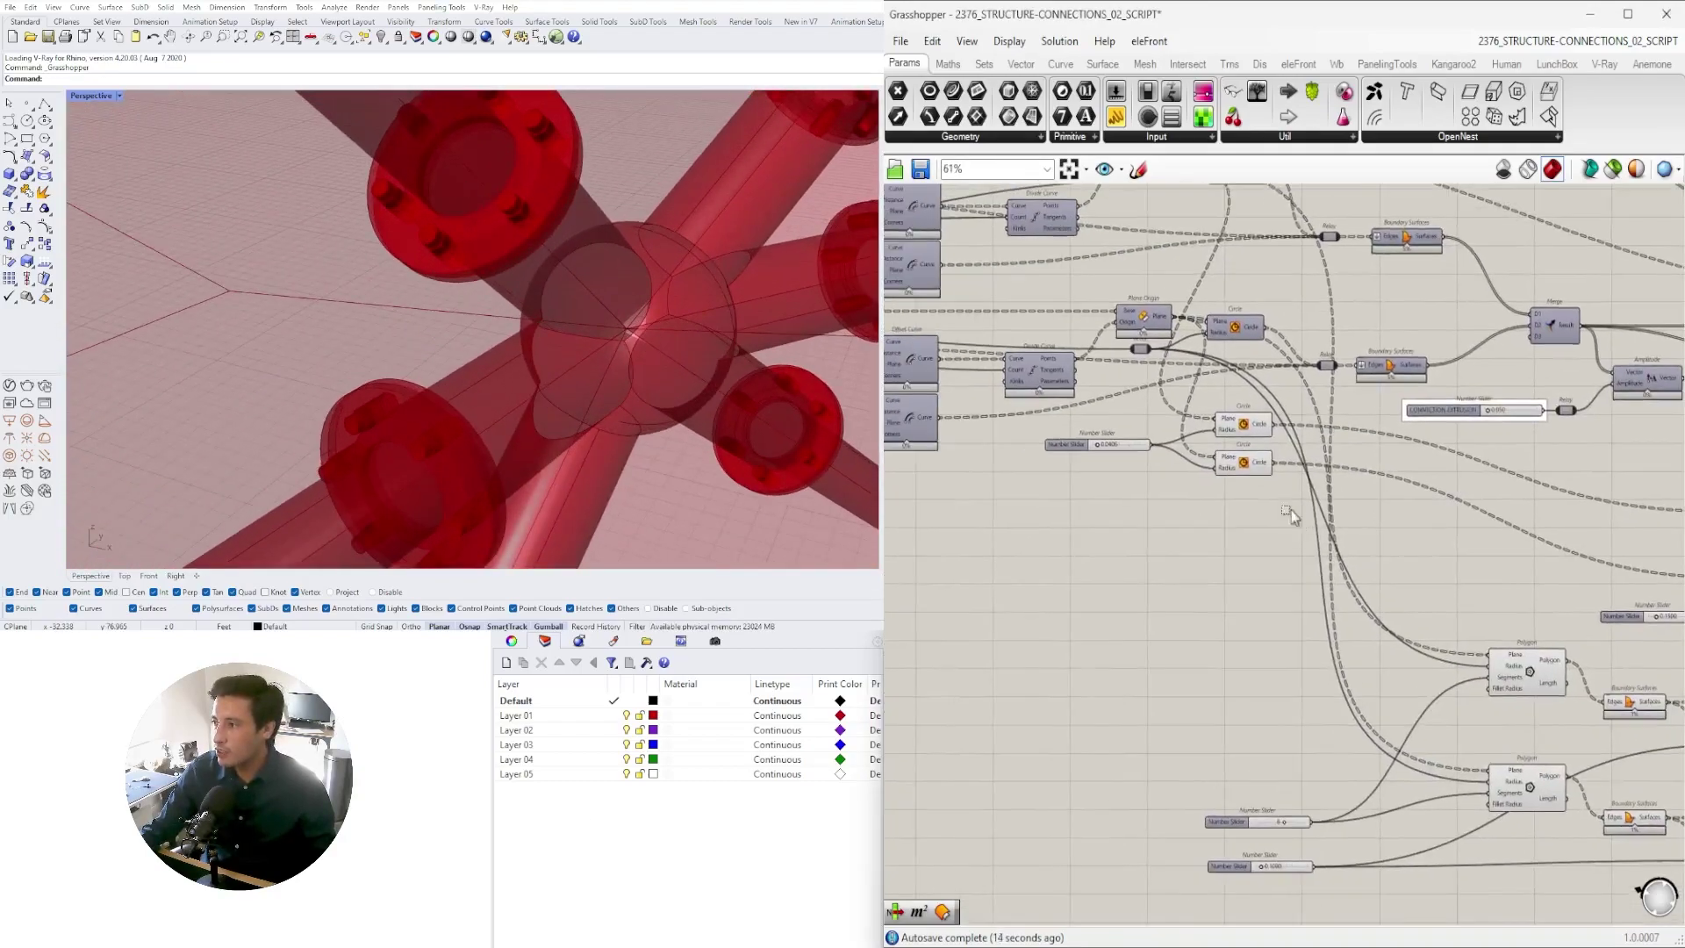
middle_click(1230, 408)
click(1283, 356)
- Turn off the preview of the bolt shaft Boundary Surfaces, Amplitude, Negative and Extrude components
right_drag(1039, 420, 825, 650)
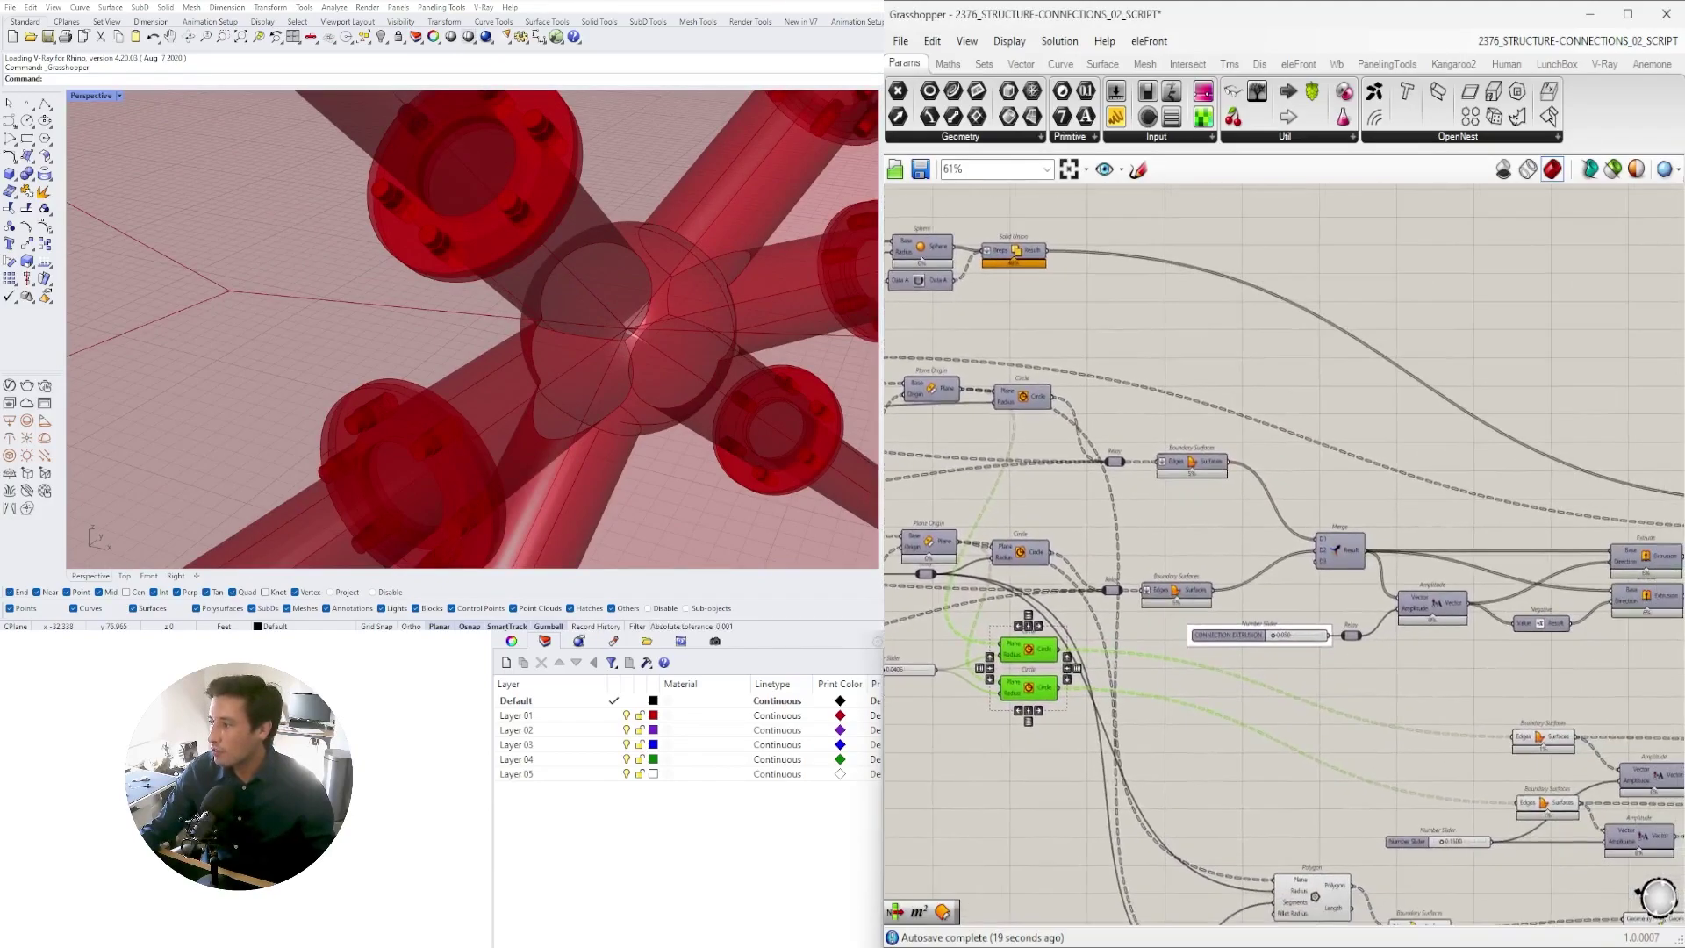
right_drag(1576, 633, 1325, 502)
drag(1564, 733, 1299, 604)
middle_click(1310, 594)
click(1369, 527)
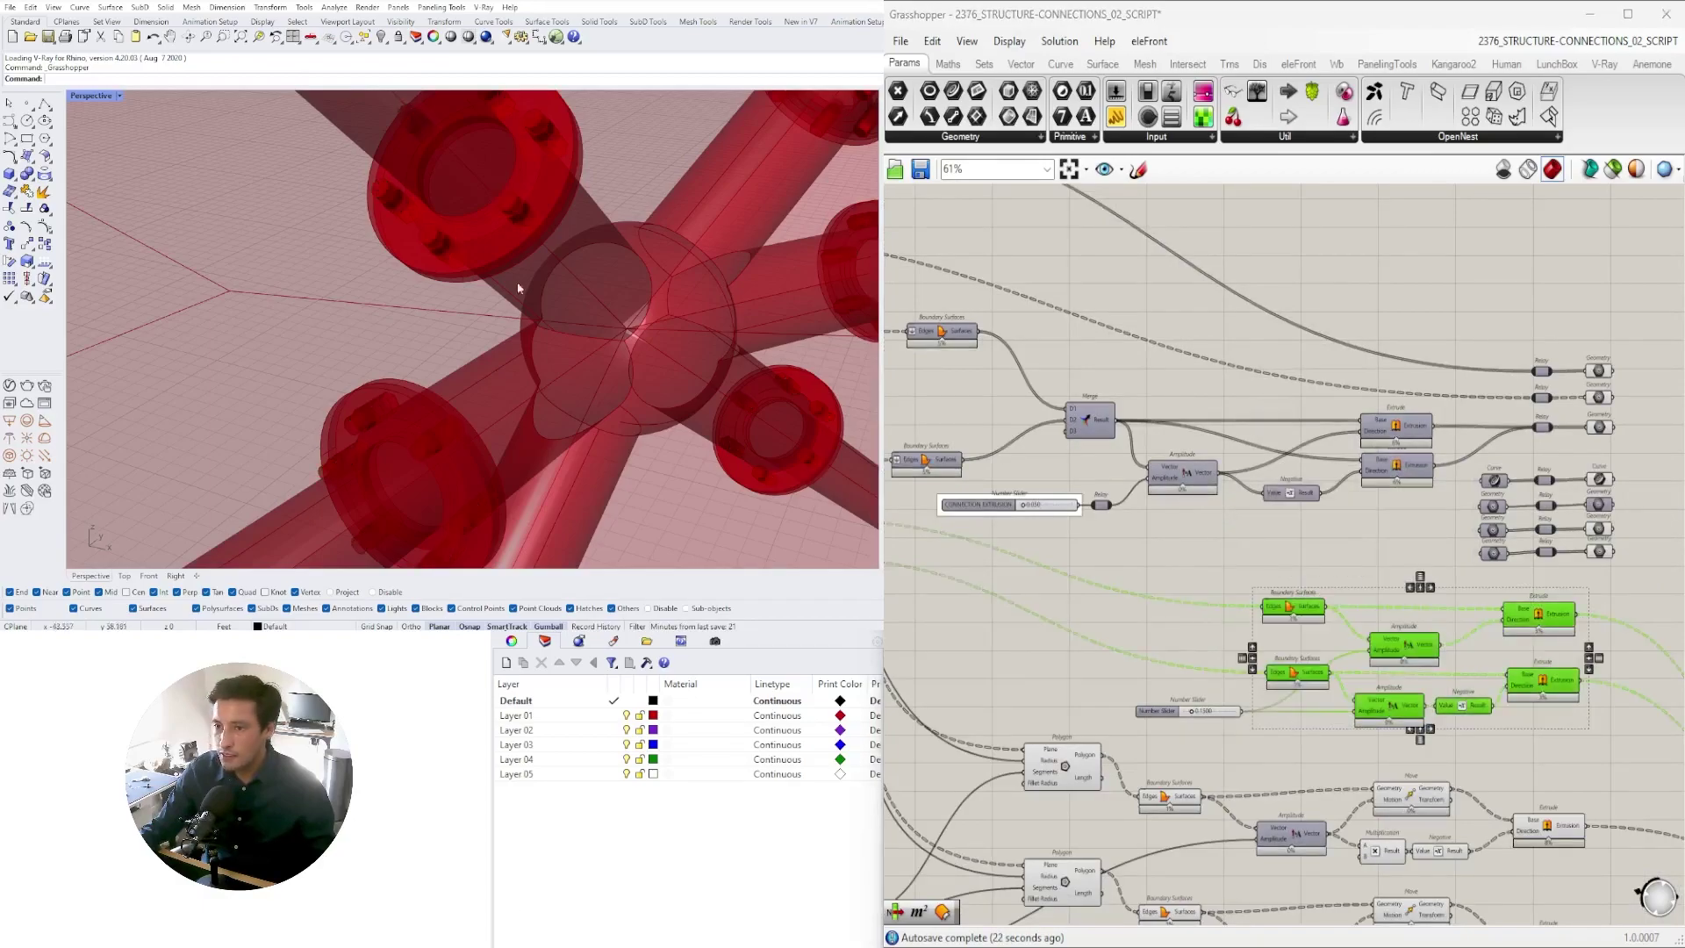
- Examine the bolted connections around the node and across the entire triangulated structure
scroll(518, 282, down, 7)
scroll(670, 242, up, 10)
scroll(669, 244, down, 9)
right_drag(665, 247, 653, 284)
scroll(387, 266, up, 5)
scroll(446, 286, down, 8)
scroll(512, 329, down, 4)
scroll(586, 355, down, 5)
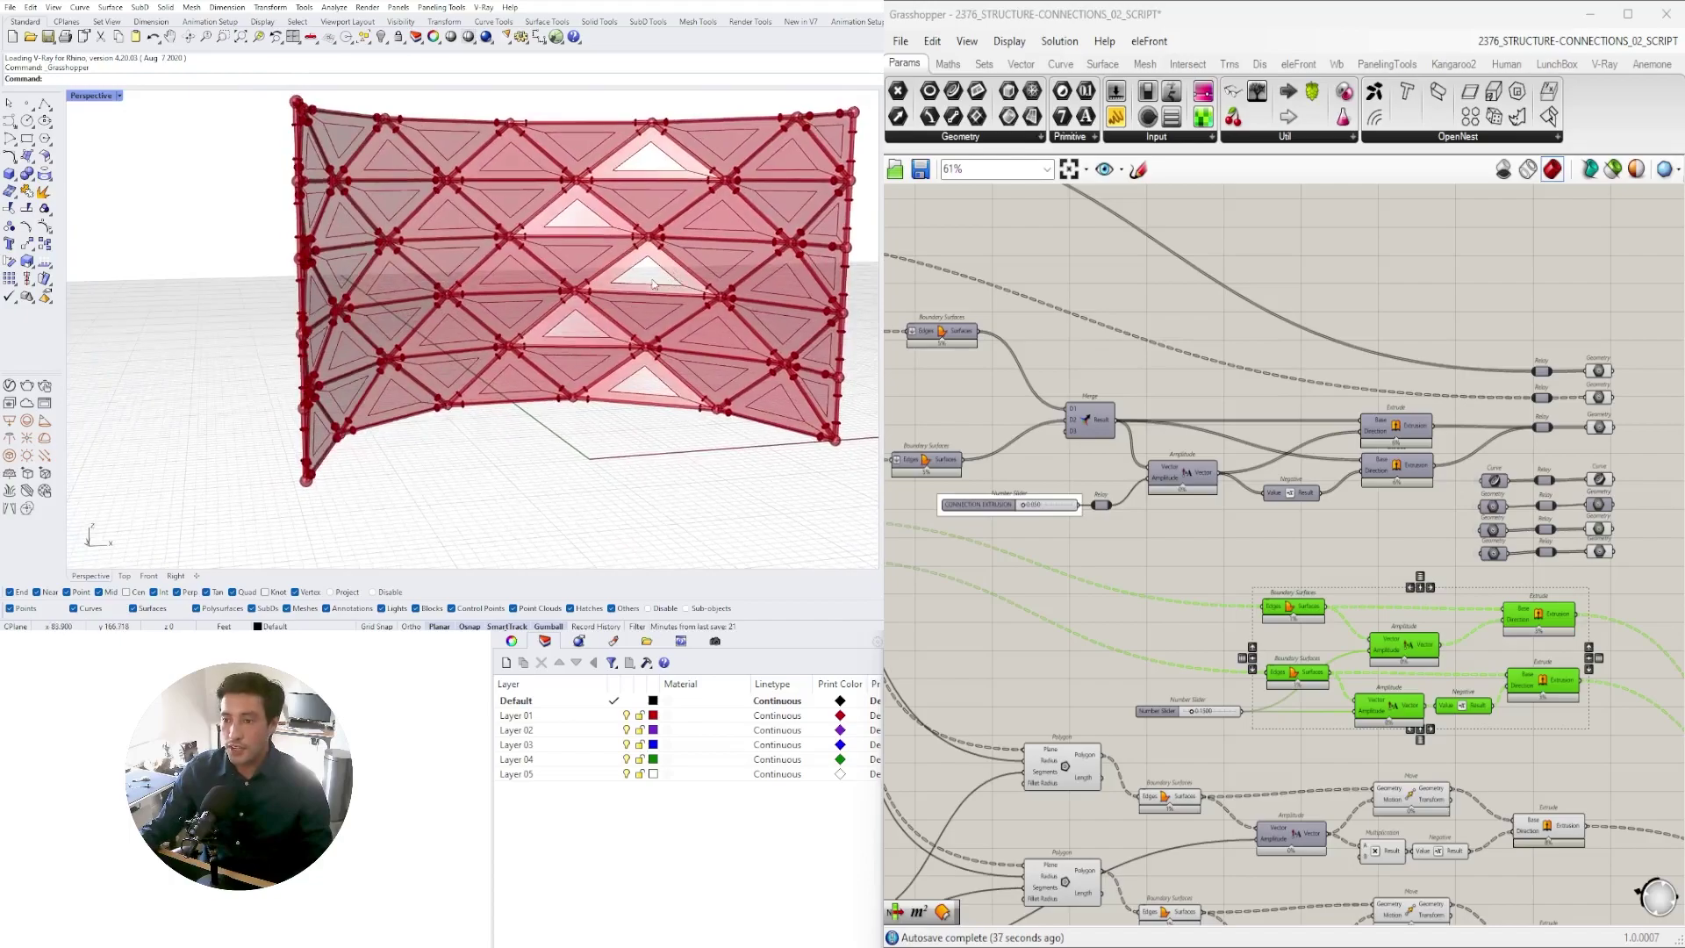